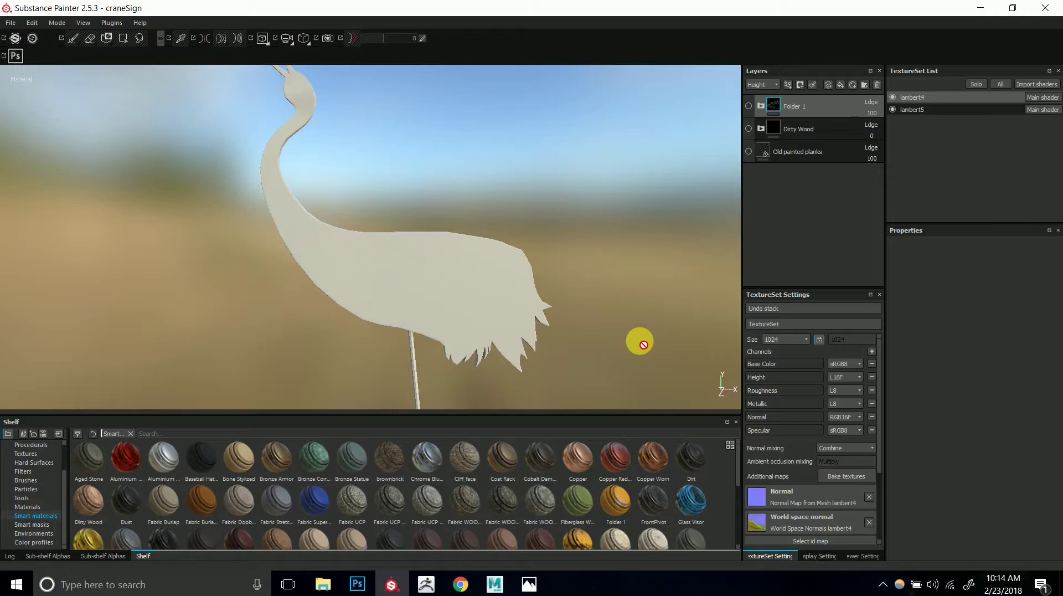
# - Minimize Substance Painter and switch to the leatherTrunk.mb scene in Maya
pyautogui.click(982, 11)
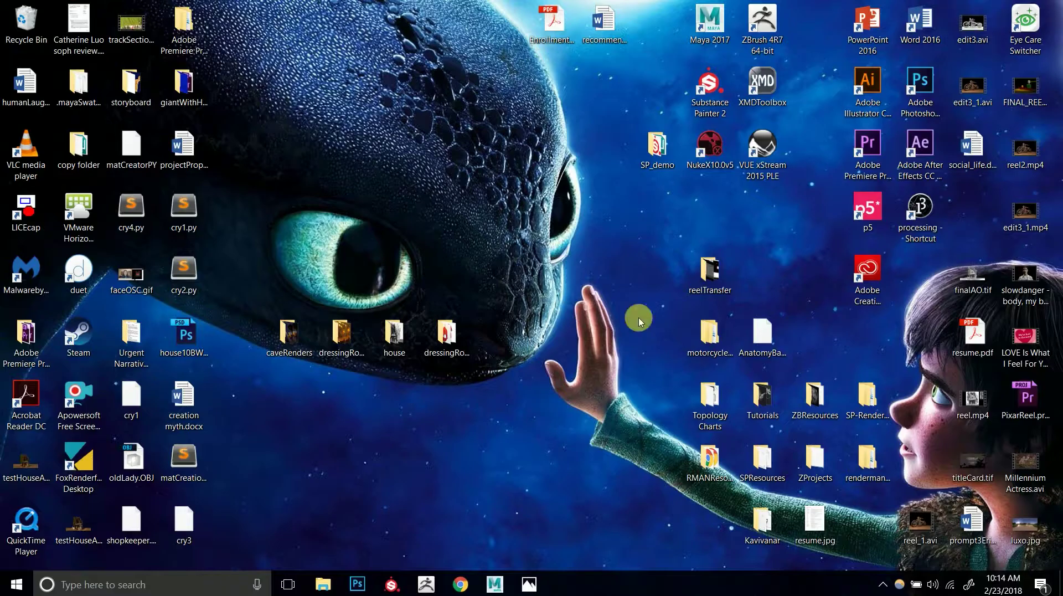
pyautogui.click(493, 579)
pyautogui.click(592, 520)
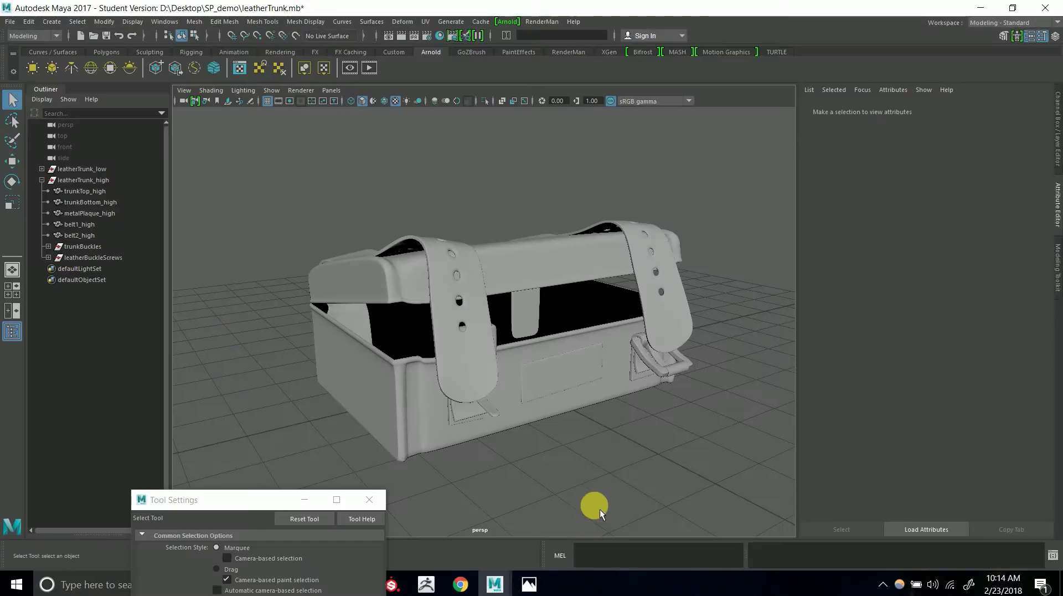
# - Select the trunk's lid and the belt farther from the camera, and open the UV Editor beside the model
pyautogui.click(566, 274)
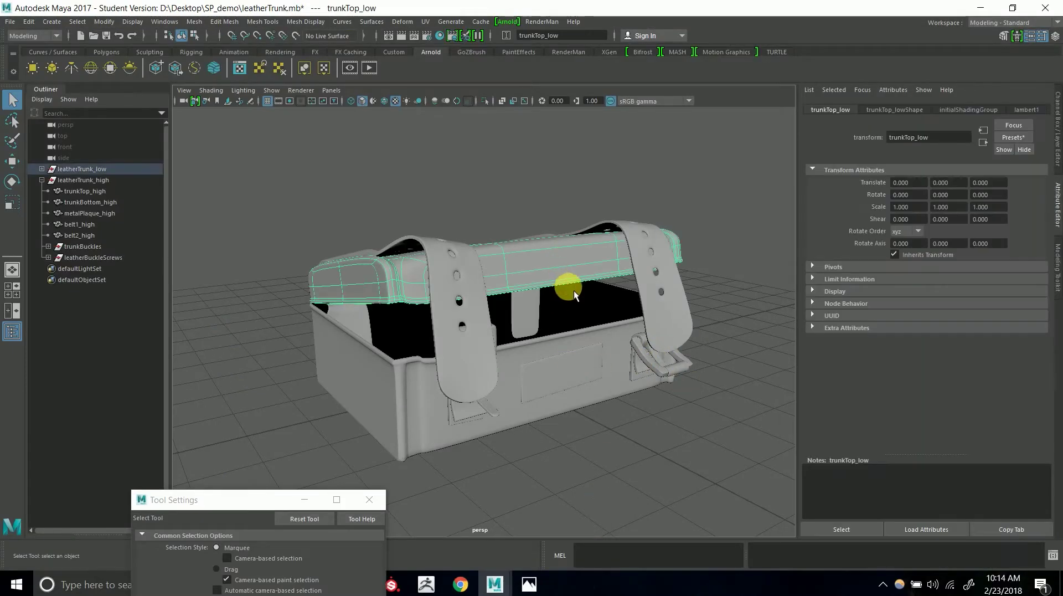
pyautogui.moveTo(663, 406); pyautogui.dragTo(721, 446)
pyautogui.click(518, 249)
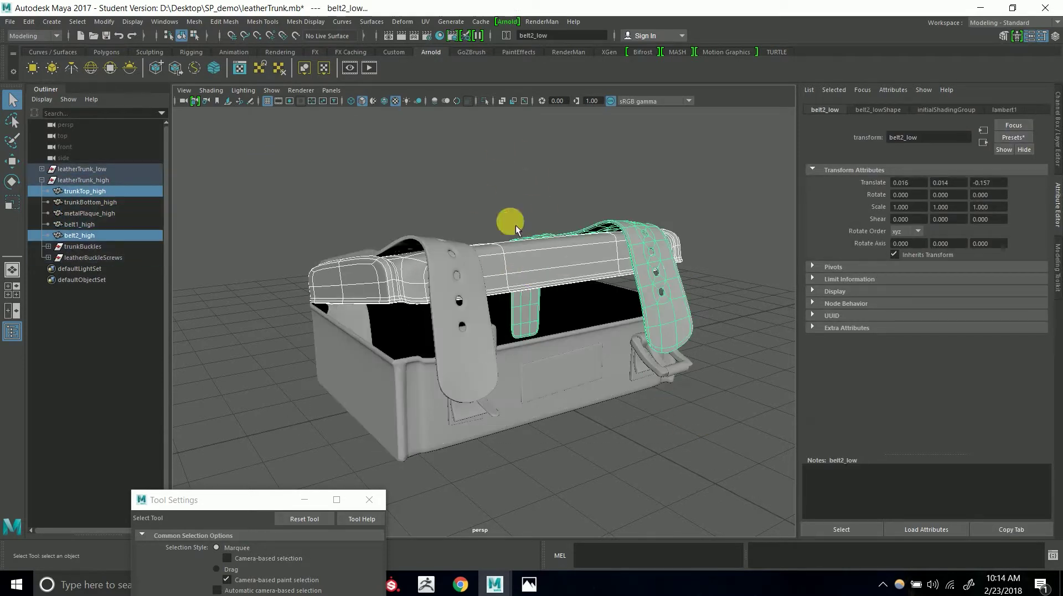
pyautogui.click(426, 22)
pyautogui.click(441, 51)
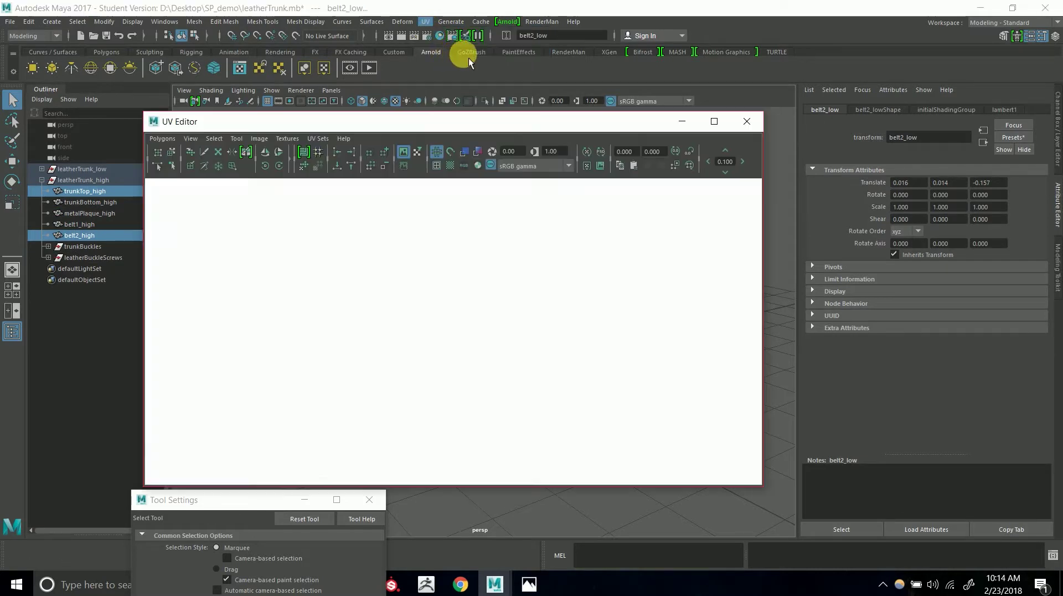
pyautogui.moveTo(418, 114); pyautogui.dragTo(856, 183)
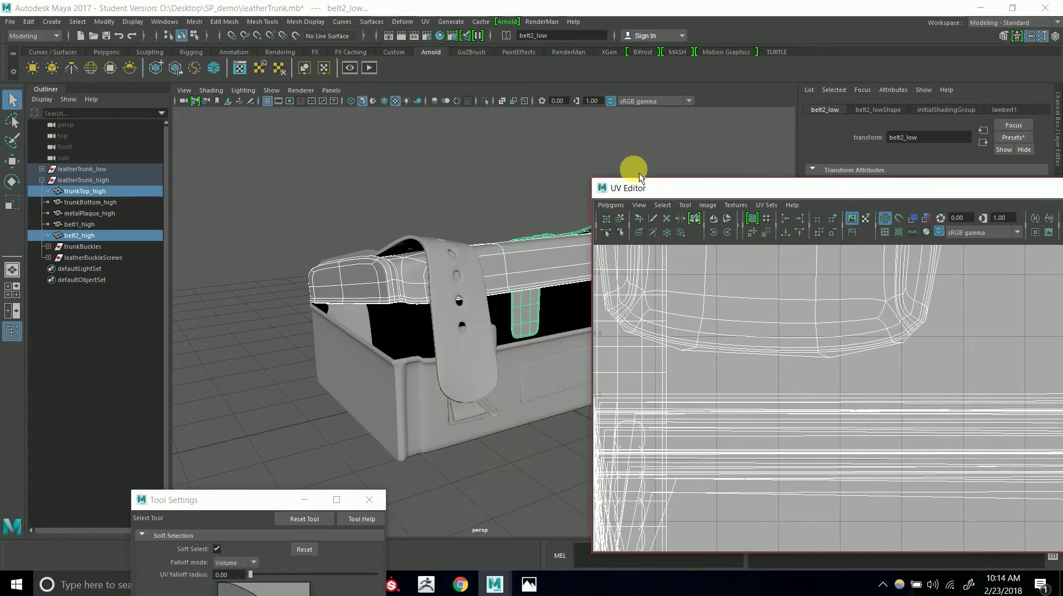
# - Display the checker pattern on the selected pieces, inspect them from above, and clear the selection with the UV Editor set aside
pyautogui.click(899, 232)
pyautogui.keyDown('alt'); pyautogui.moveTo(464, 280); pyautogui.dragTo(475, 231); pyautogui.keyUp('alt')
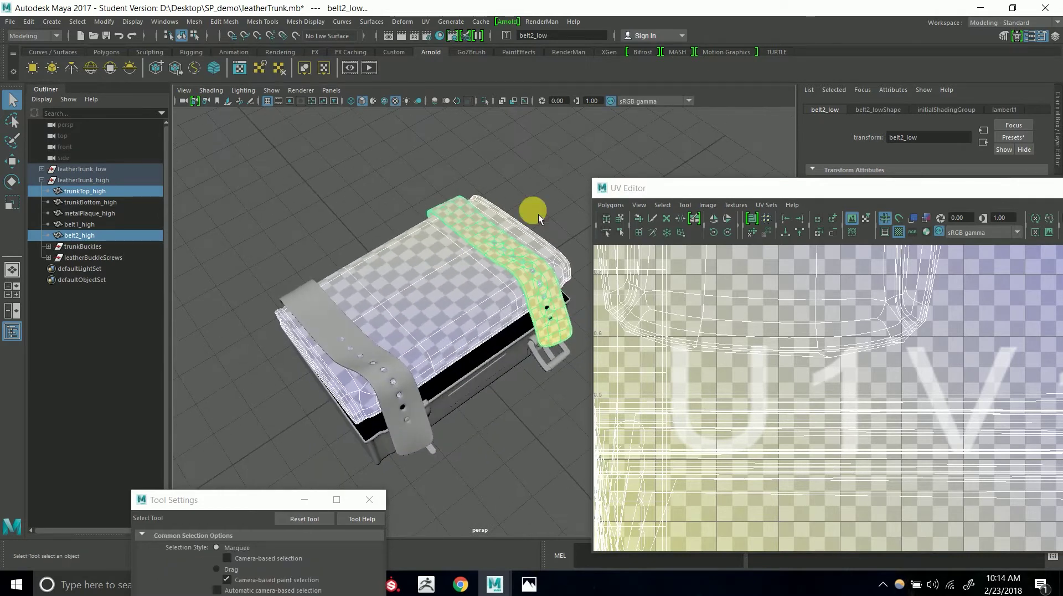
pyautogui.moveTo(671, 194); pyautogui.dragTo(503, 91)
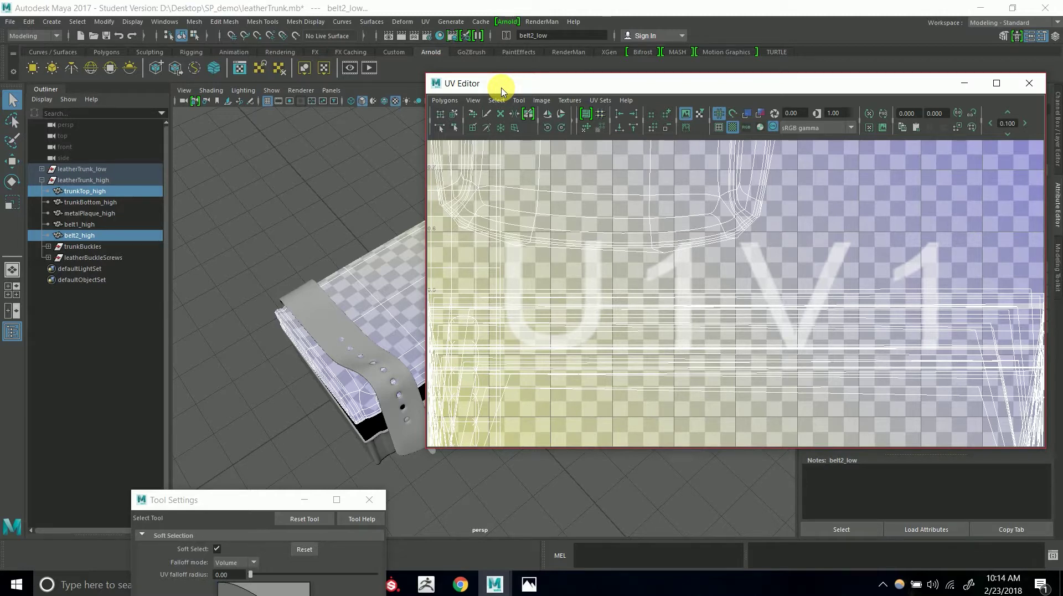
pyautogui.moveTo(510, 90); pyautogui.dragTo(720, 78)
pyautogui.click(558, 171)
pyautogui.keyDown('alt'); pyautogui.moveTo(471, 261); pyautogui.dragTo(535, 201); pyautogui.keyUp('alt')
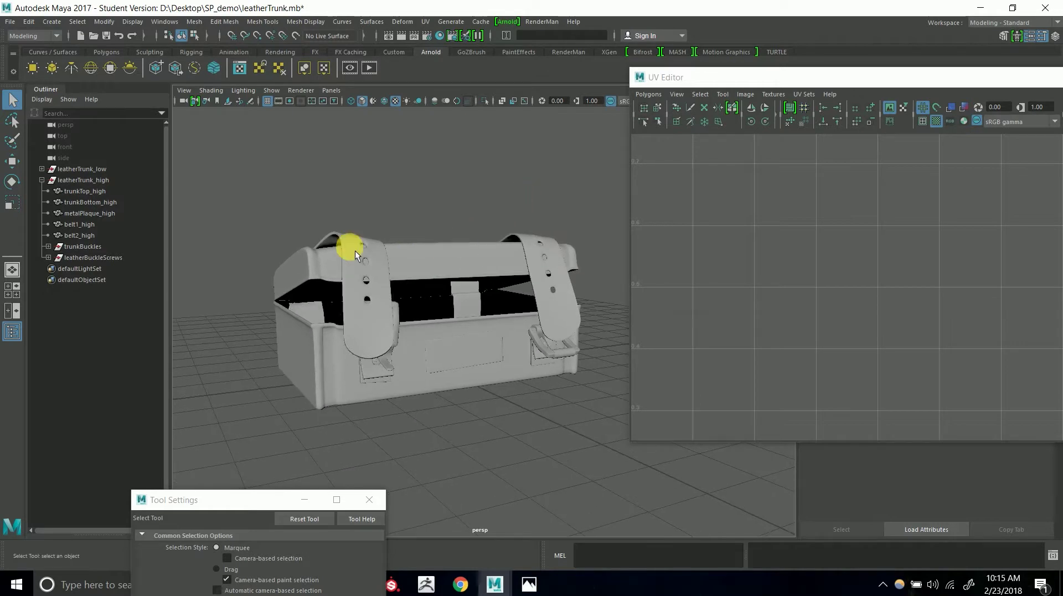
# - Collapse the leatherTrunk_high group and move the leatherTrunk_low group along its Z axis until it stands beside the high-poly trunk
pyautogui.click(42, 180)
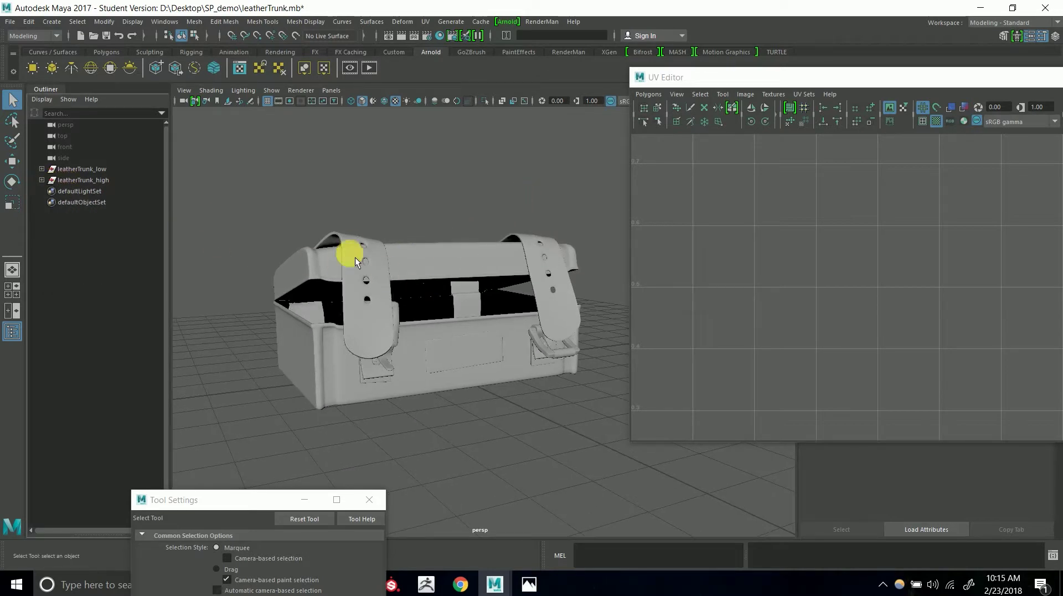
pyautogui.click(117, 169)
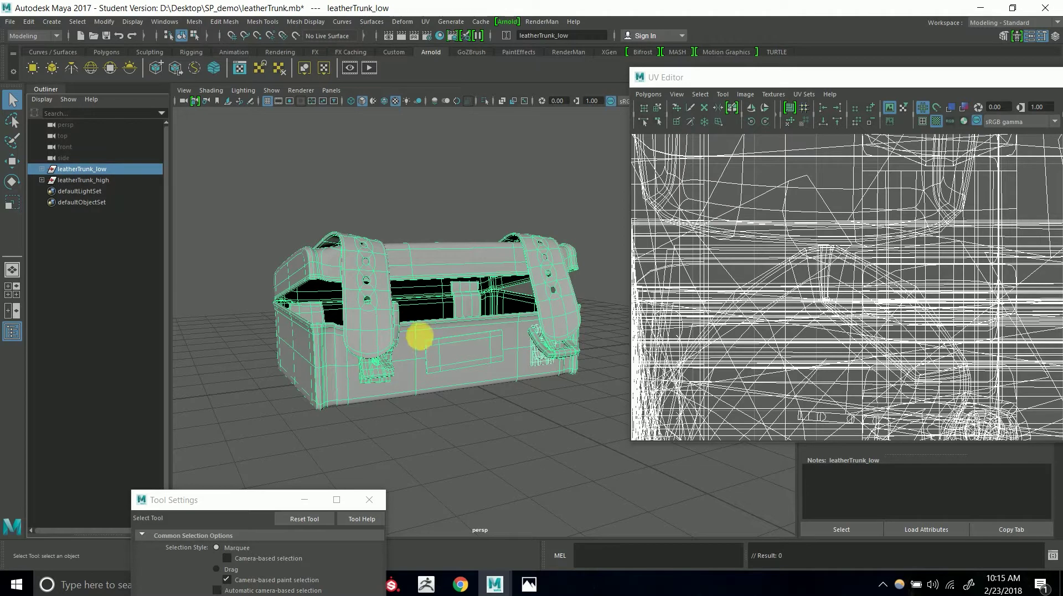
pyautogui.press('w')
pyautogui.press('f')
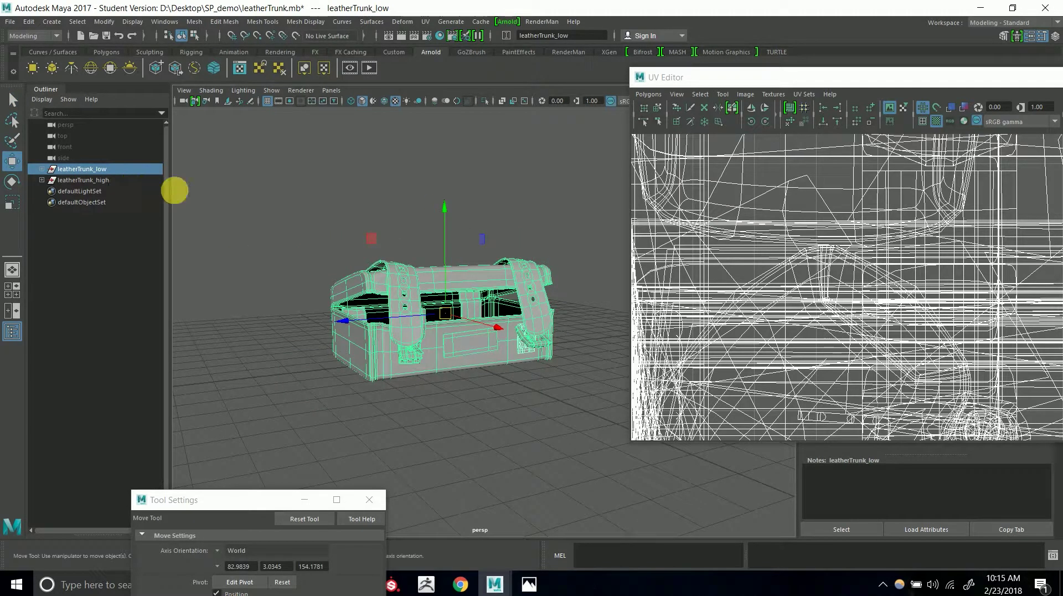
pyautogui.moveTo(344, 320); pyautogui.dragTo(102, 368)
pyautogui.press('f')
pyautogui.keyDown('alt'); pyautogui.moveTo(273, 304); pyautogui.dragTo(289, 290); pyautogui.keyUp('alt')
# - Compare the low-poly trunk with smooth mesh preview off and on
pyautogui.press('1')
pyautogui.keyDown('alt'); pyautogui.moveTo(404, 224); pyautogui.dragTo(409, 250); pyautogui.keyUp('alt')
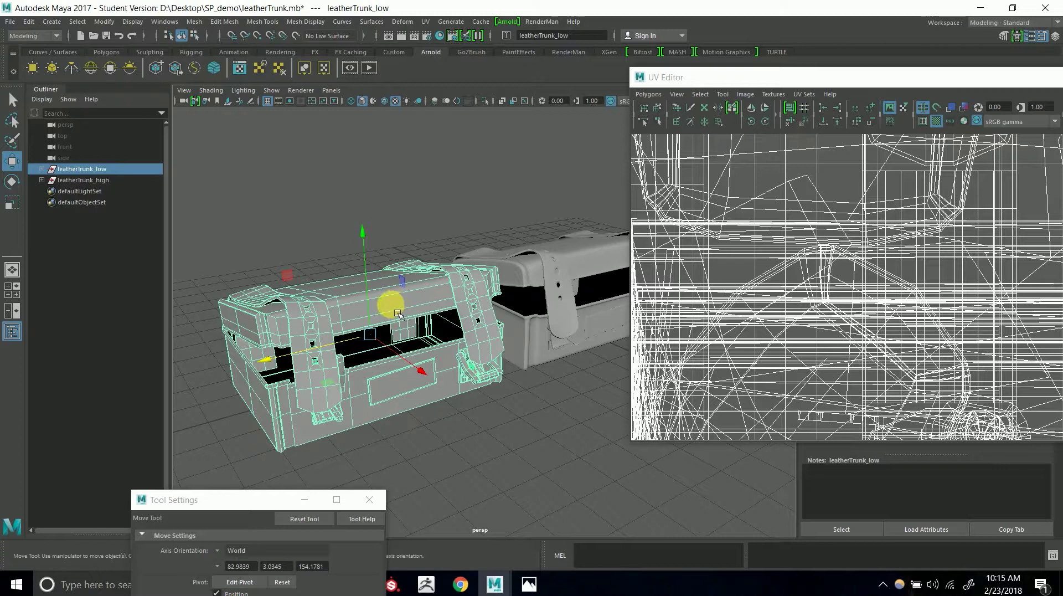
pyautogui.press('3')
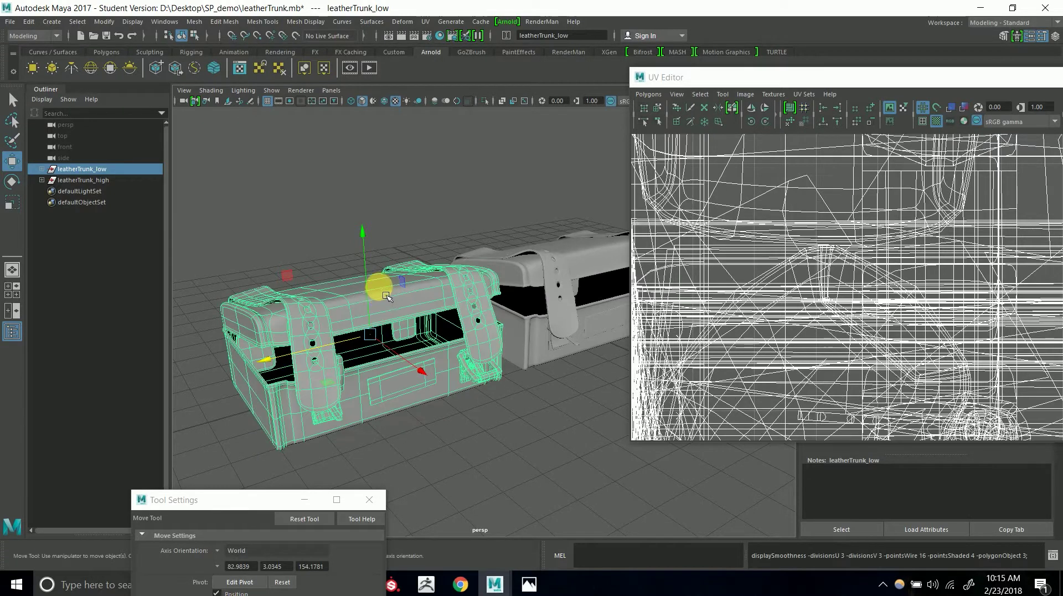
pyautogui.press('1')
pyautogui.press('3')
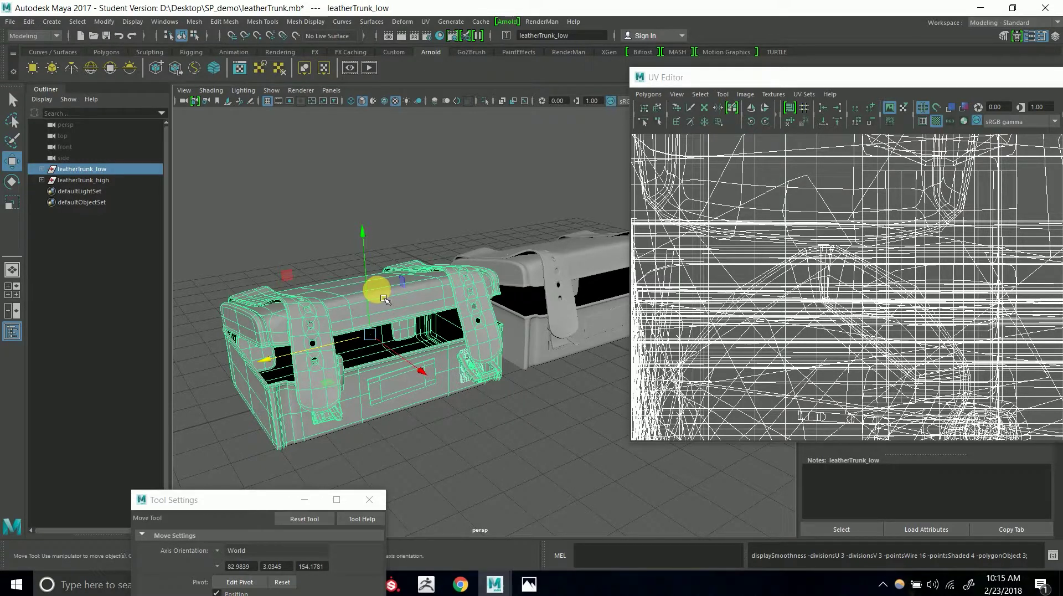
pyautogui.press('1')
pyautogui.press('3')
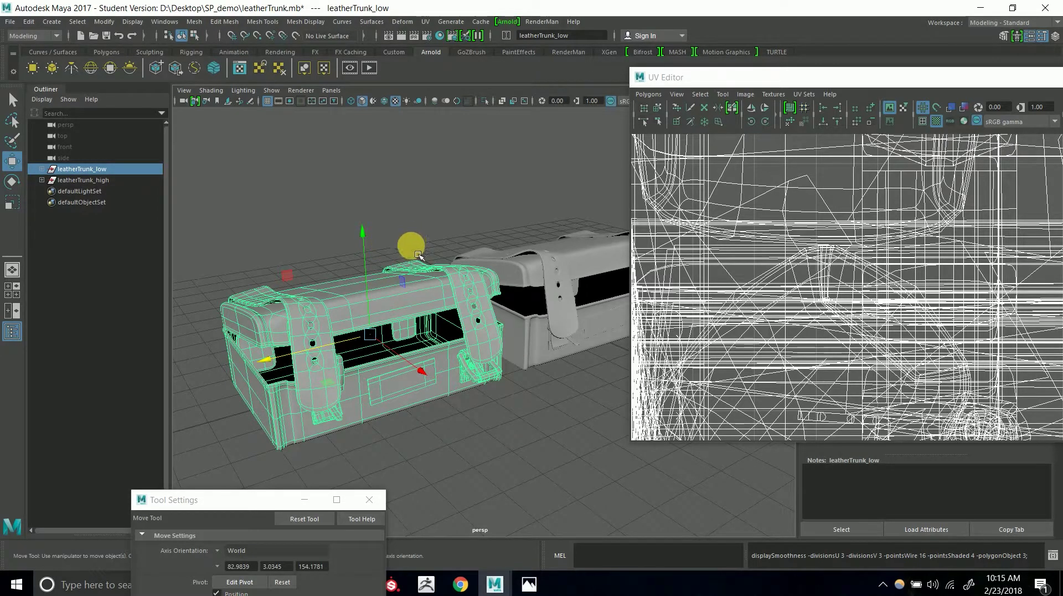
pyautogui.scroll(-2, 409, 278)
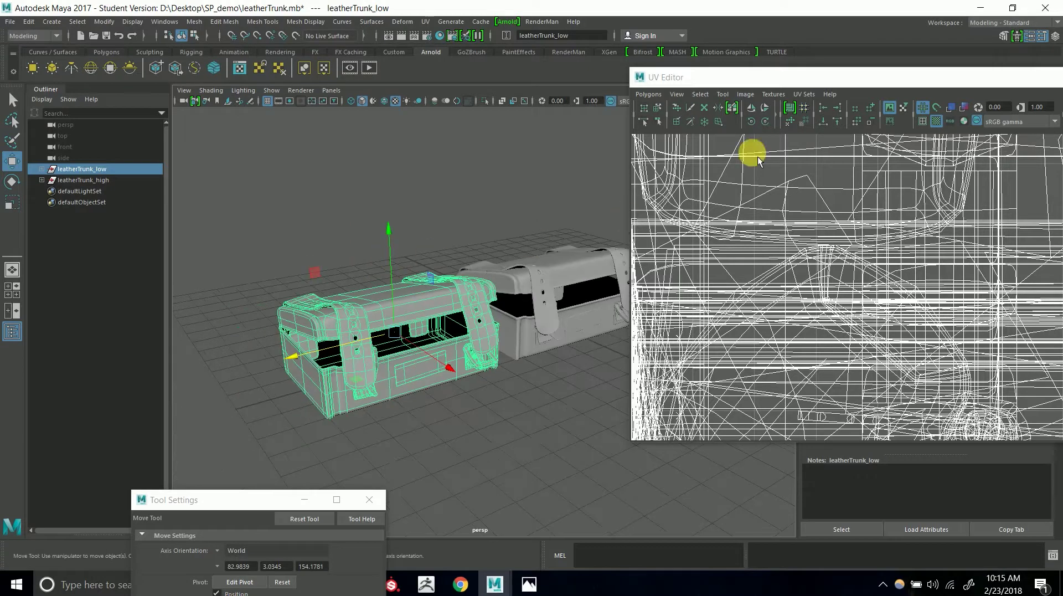
# - Clear the selection, move the UV Editor farther aside and view both trunks side by side
pyautogui.click(418, 226)
pyautogui.click(394, 298)
pyautogui.moveTo(753, 77); pyautogui.dragTo(796, 62)
pyautogui.keyDown('alt'); pyautogui.moveTo(591, 194); pyautogui.dragTo(321, 356); pyautogui.keyUp('alt')
pyautogui.click(325, 370)
pyautogui.keyDown('alt'); pyautogui.moveTo(423, 339); pyautogui.dragTo(398, 342); pyautogui.keyUp('alt')
pyautogui.keyDown('alt'); pyautogui.moveTo(463, 245); pyautogui.dragTo(509, 259); pyautogui.keyUp('alt')
pyautogui.moveTo(588, 372); pyautogui.dragTo(558, 351)
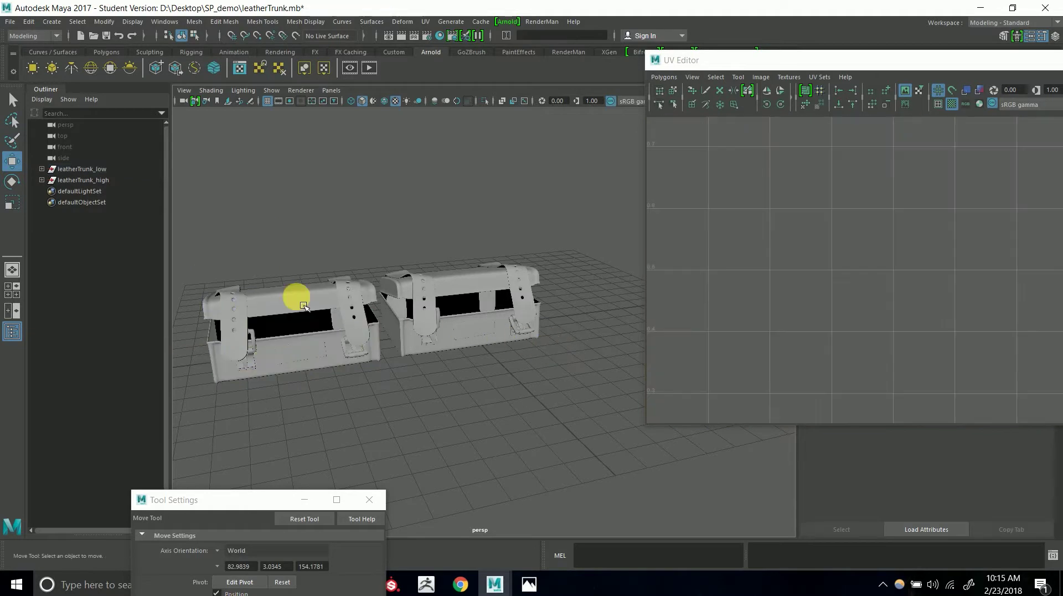
# - Inspect the leatherTrunk_low and leatherTrunk_high groups by selecting each in turn and checking which trunk it holds
pyautogui.click(119, 168)
pyautogui.click(42, 169)
pyautogui.click(42, 169)
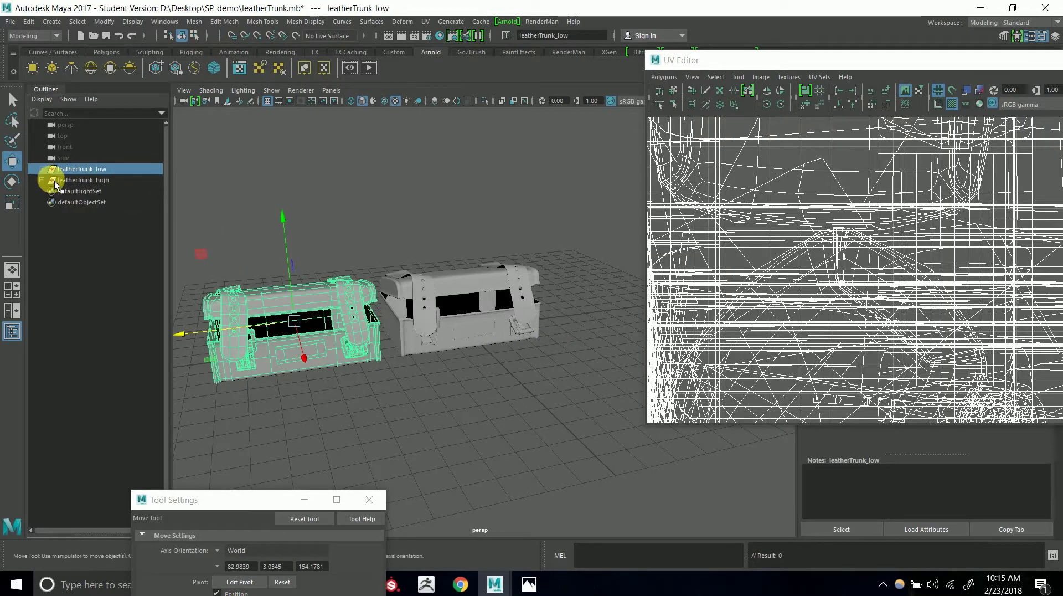
pyautogui.click(62, 181)
pyautogui.click(42, 180)
pyautogui.click(42, 180)
pyautogui.click(69, 171)
pyautogui.click(78, 181)
pyautogui.click(93, 170)
# - Smooth the meshes of the leatherTrunk_high group with 1 division
pyautogui.click(101, 180)
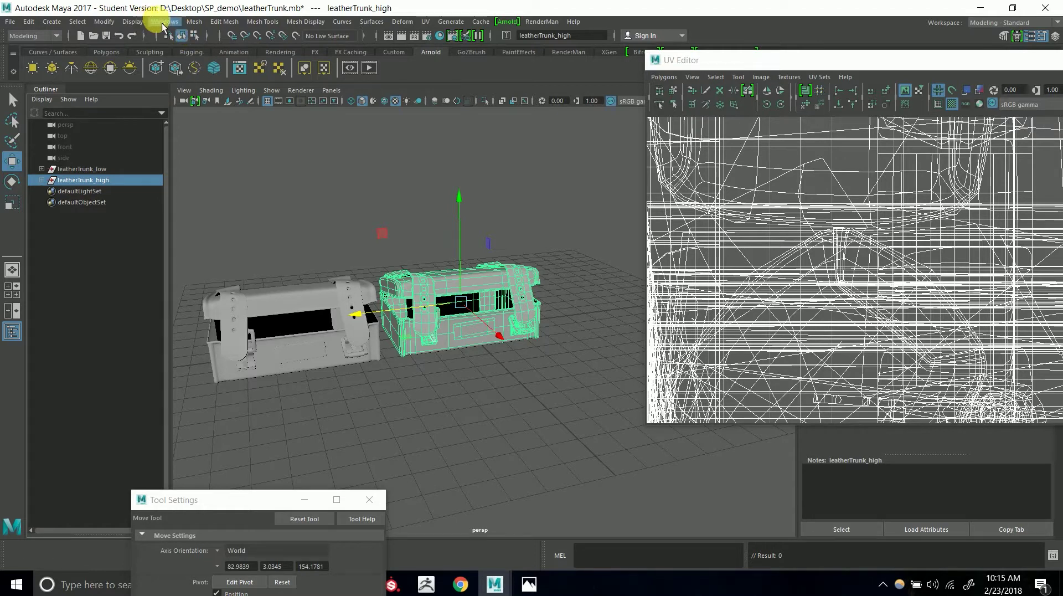
pyautogui.click(195, 23)
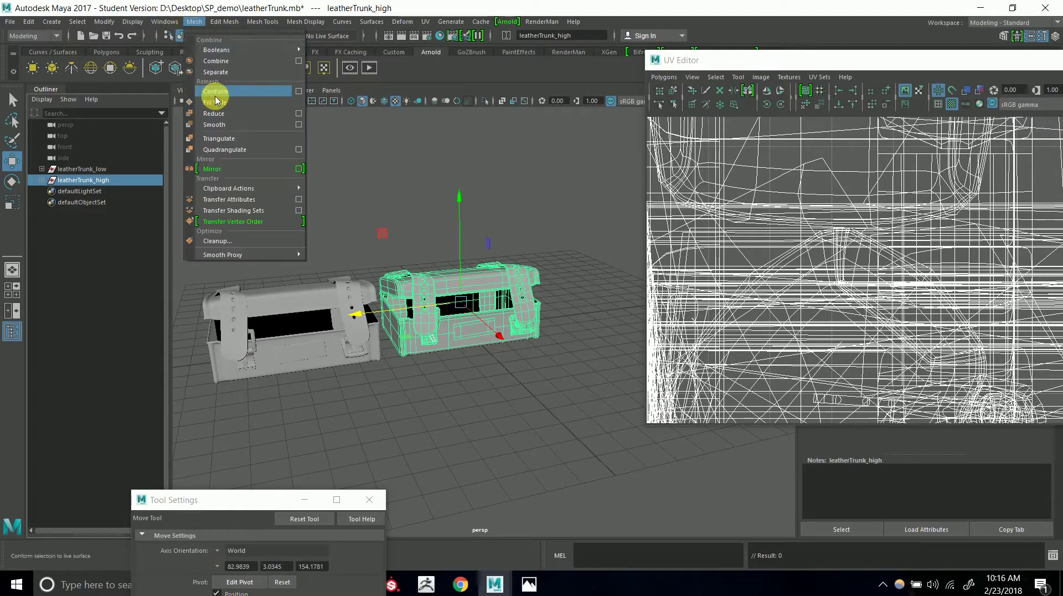
pyautogui.click(244, 134)
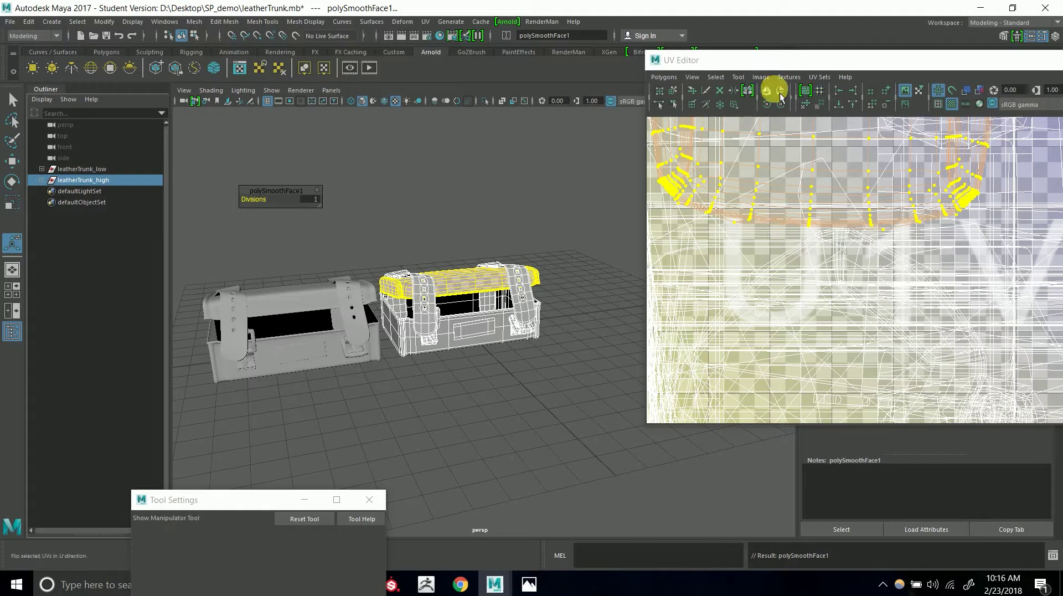
# - Examine the smoothed high-poly trunk up close, and view the UV layout of its lid in the UV Editor
pyautogui.moveTo(770, 60); pyautogui.dragTo(707, 81)
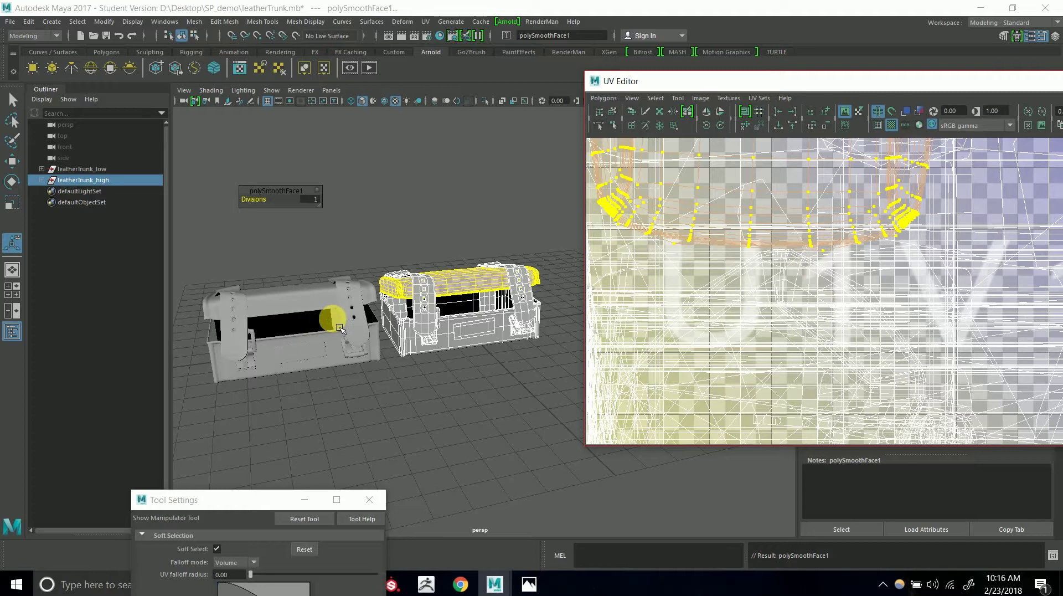
pyautogui.keyDown('alt'); pyautogui.moveTo(457, 279); pyautogui.dragTo(528, 352, button='right'); pyautogui.keyUp('alt')
pyautogui.keyDown('alt'); pyautogui.moveTo(528, 352); pyautogui.dragTo(473, 227); pyautogui.keyUp('alt')
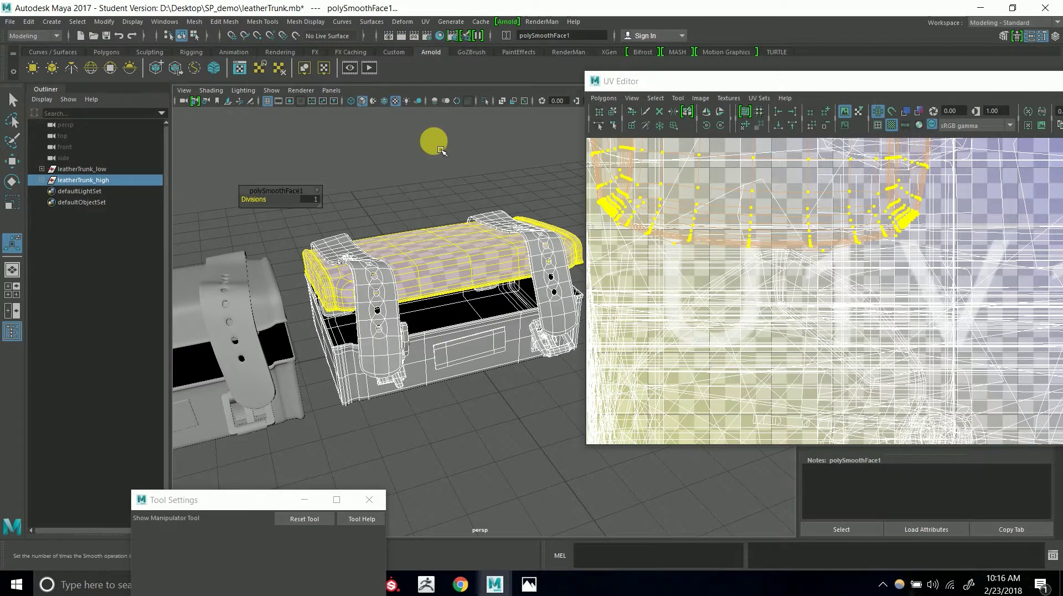
pyautogui.moveTo(427, 183)
pyautogui.keyDown('alt'); pyautogui.mouseDown()
pyautogui.moveTo(344, 185)
pyautogui.moveTo(423, 188)
pyautogui.mouseUp(); pyautogui.keyUp('alt')
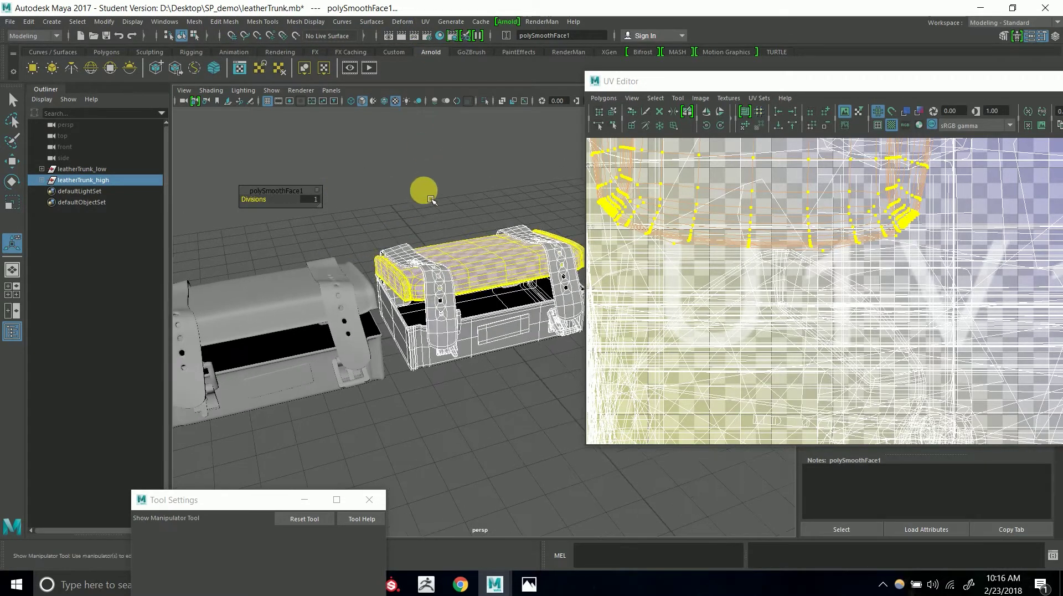
pyautogui.click(423, 187)
pyautogui.click(474, 268)
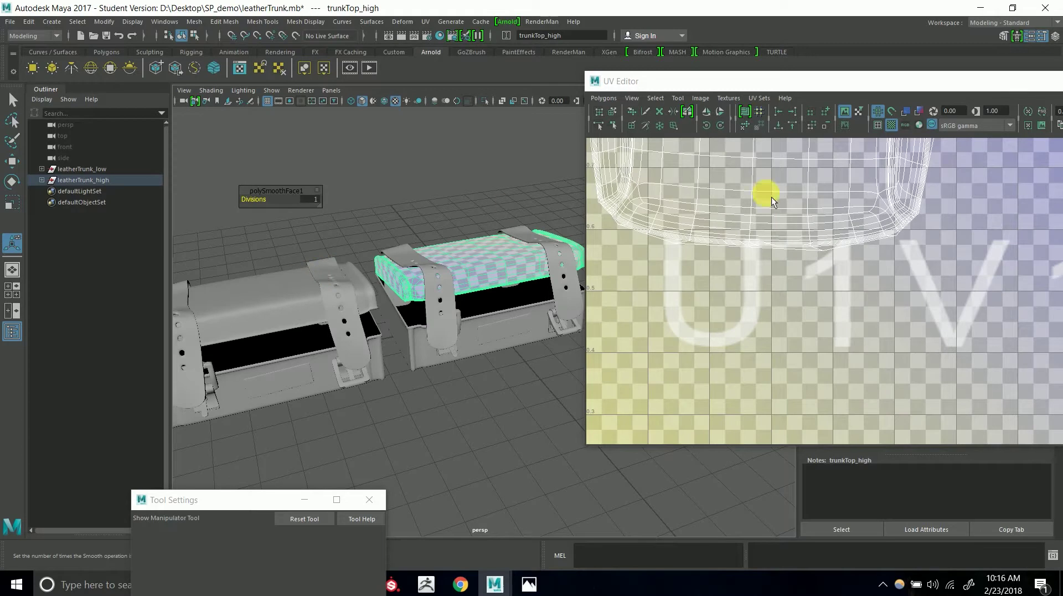
pyautogui.keyDown('alt'); pyautogui.moveTo(760, 151); pyautogui.dragTo(753, 271, button='middle'); pyautogui.keyUp('alt')
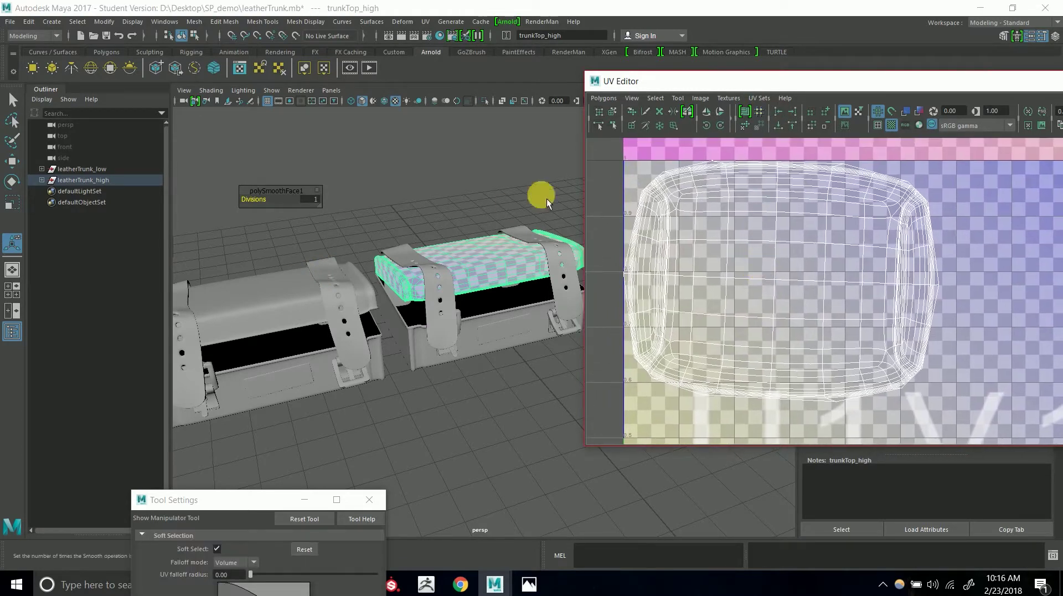
# - Compare the UV layouts of the low-poly and high-poly trunk lids by selecting them alternately
pyautogui.click(292, 303)
pyautogui.click(480, 268)
pyautogui.click(293, 304)
pyautogui.click(468, 265)
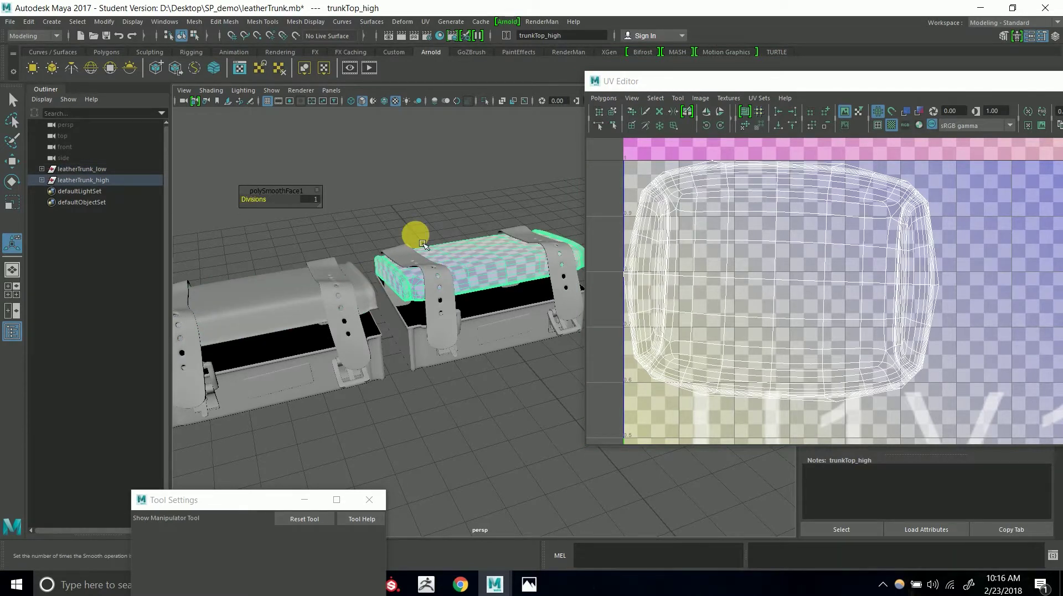
pyautogui.click(271, 310)
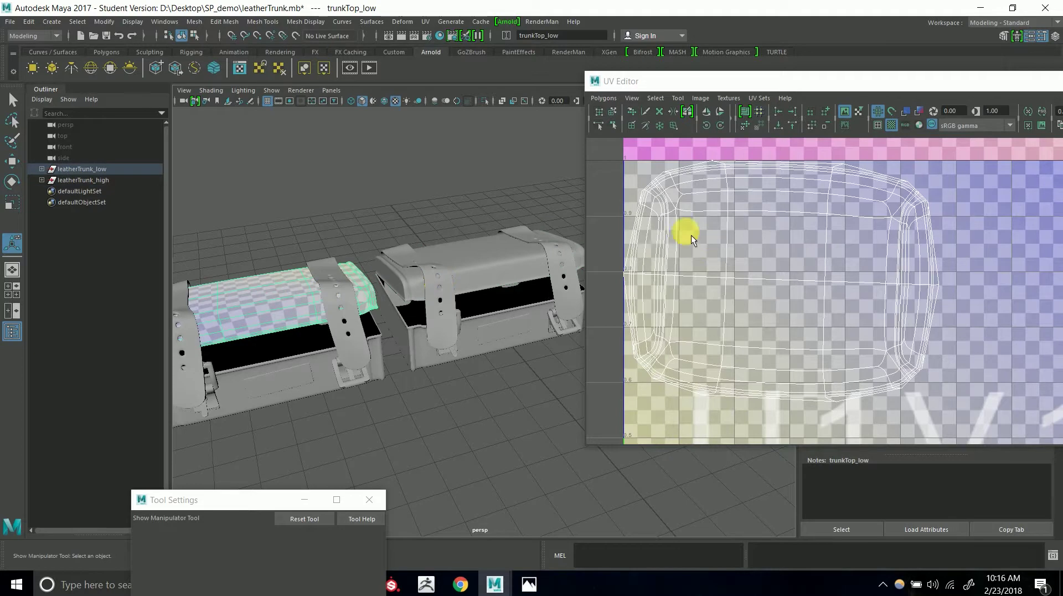
pyautogui.click(521, 269)
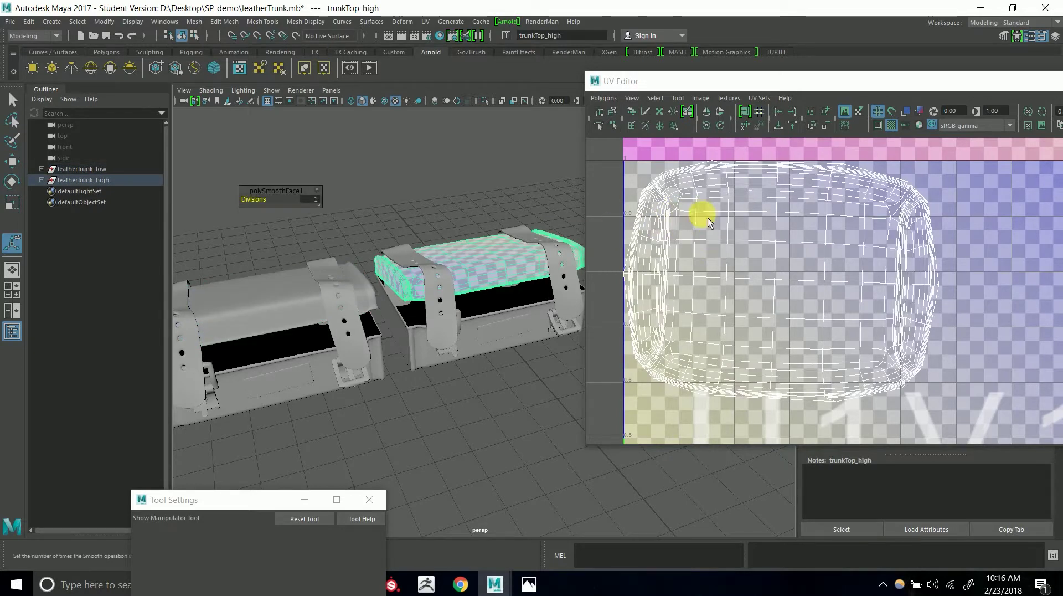
pyautogui.click(282, 314)
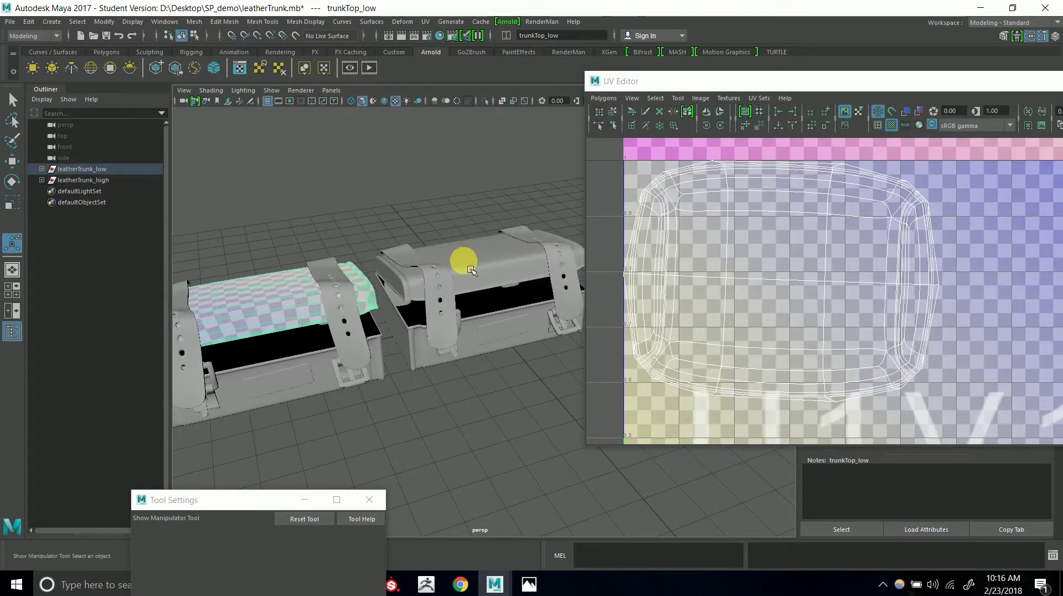
pyautogui.click(457, 262)
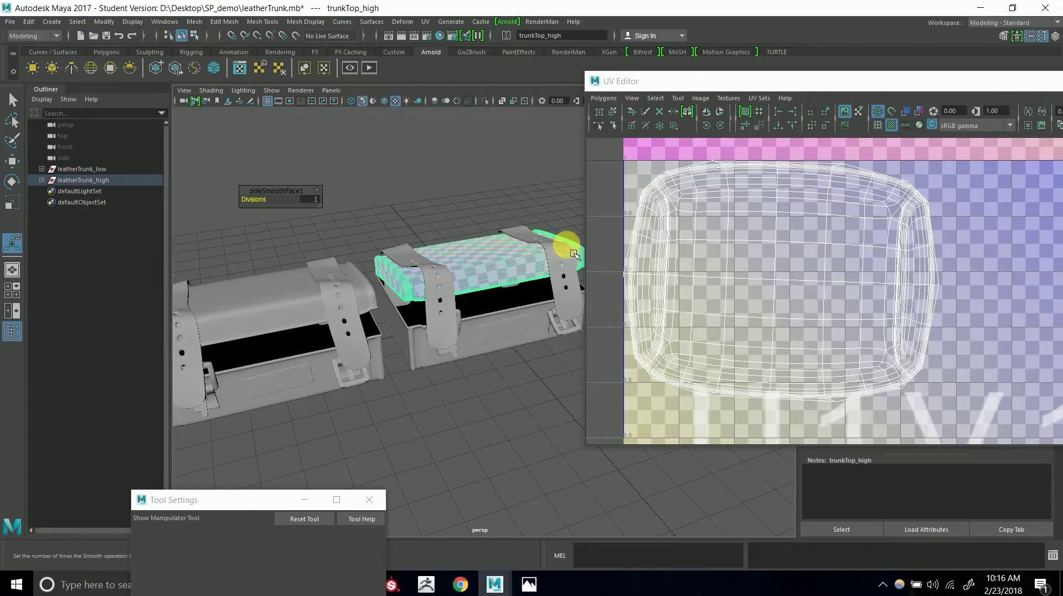
pyautogui.click(288, 313)
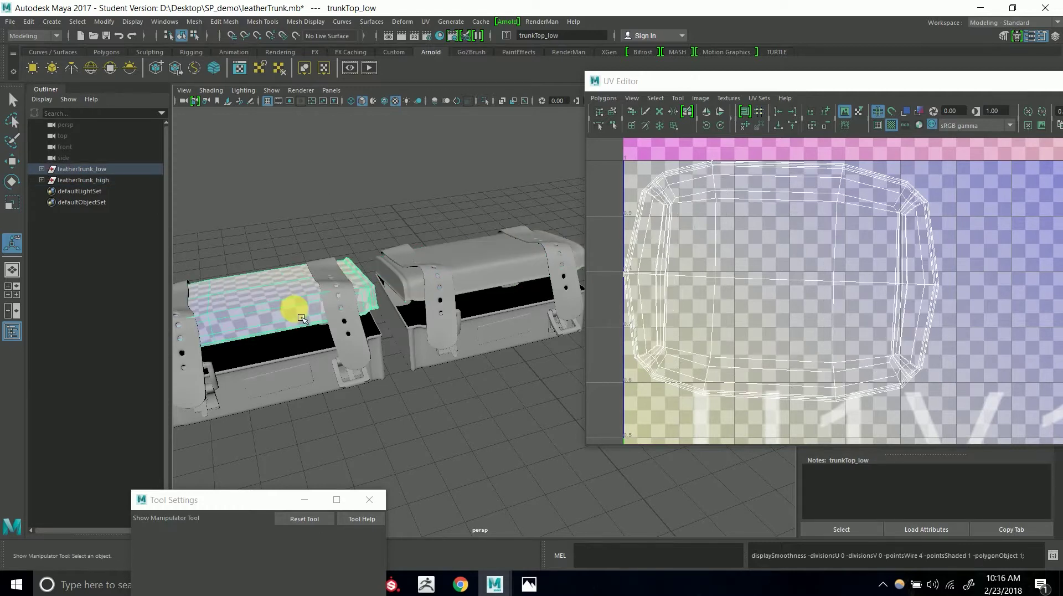
pyautogui.click(509, 270)
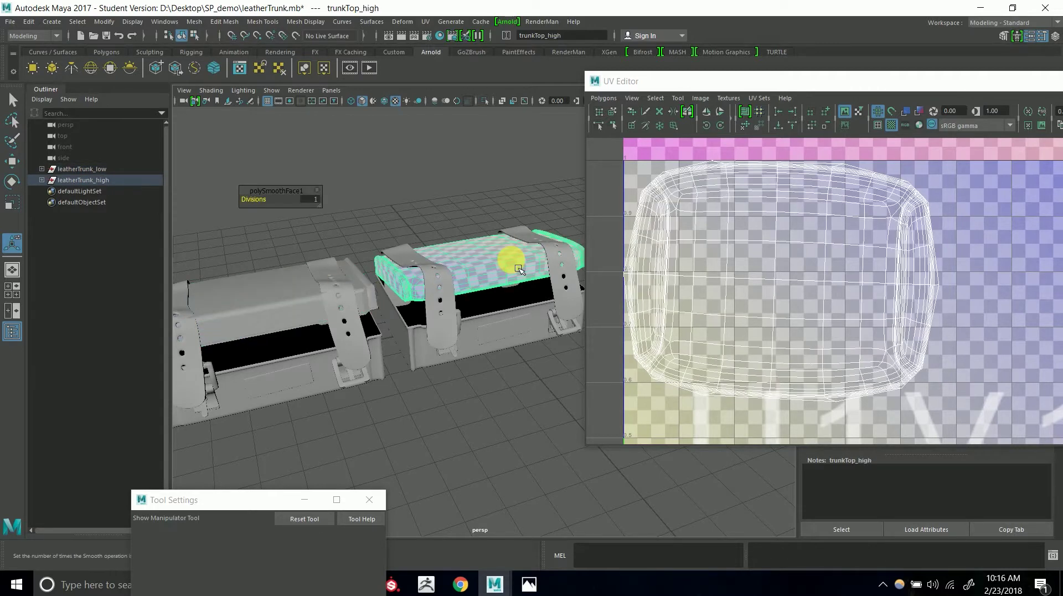
pyautogui.click(291, 305)
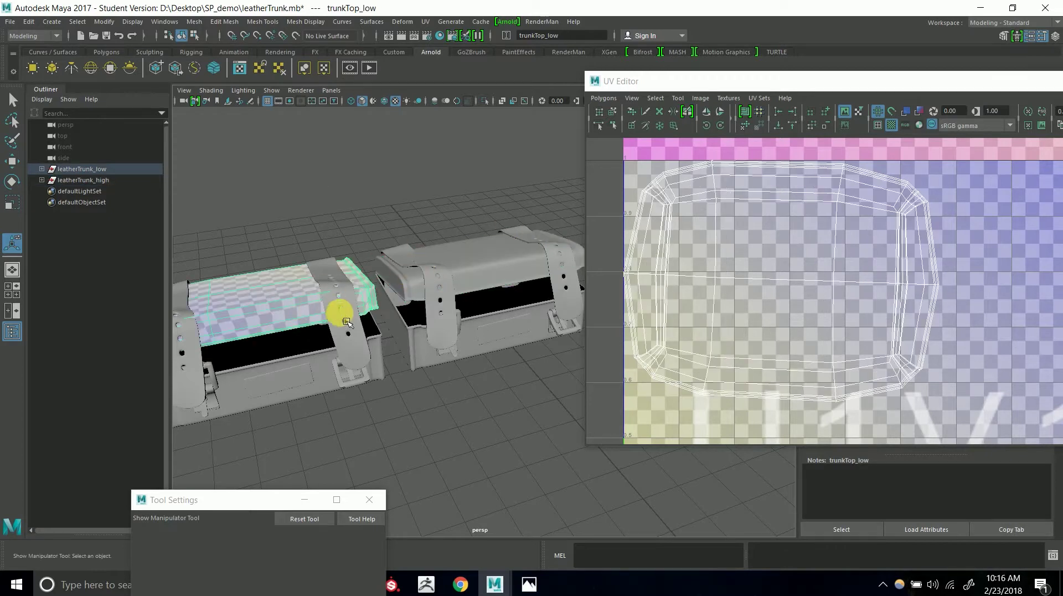
# - Turn on smooth preview for the low-poly trunk lid and compare its UV layout with the high-poly lid's
pyautogui.press('3')
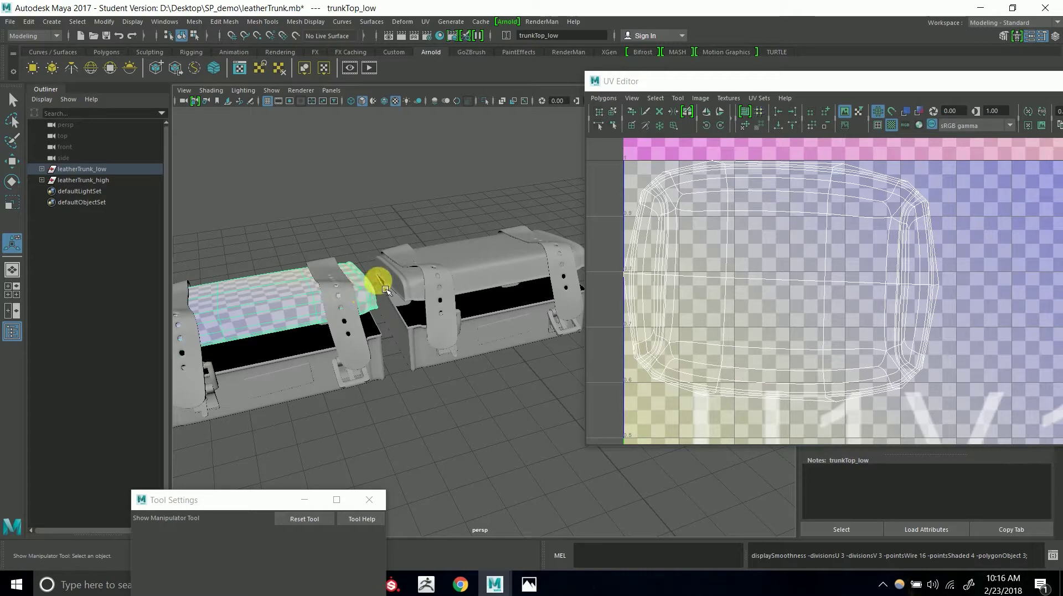
pyautogui.click(514, 272)
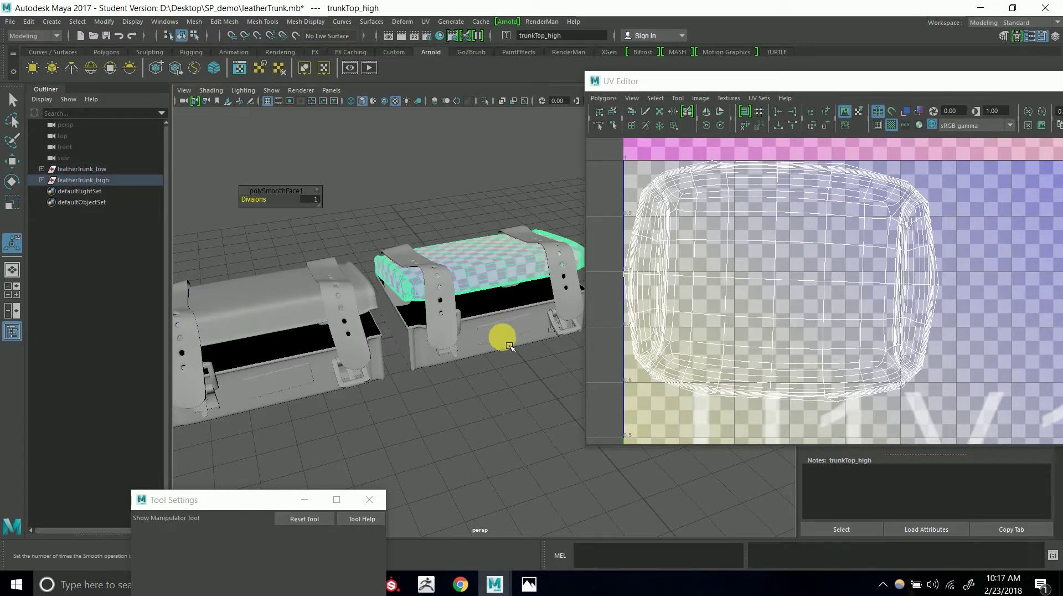
pyautogui.keyDown('alt'); pyautogui.moveTo(370, 212); pyautogui.dragTo(411, 237); pyautogui.keyUp('alt')
pyautogui.click(466, 223)
pyautogui.click(472, 273)
pyautogui.keyDown('alt'); pyautogui.moveTo(479, 280); pyautogui.dragTo(496, 221); pyautogui.keyUp('alt')
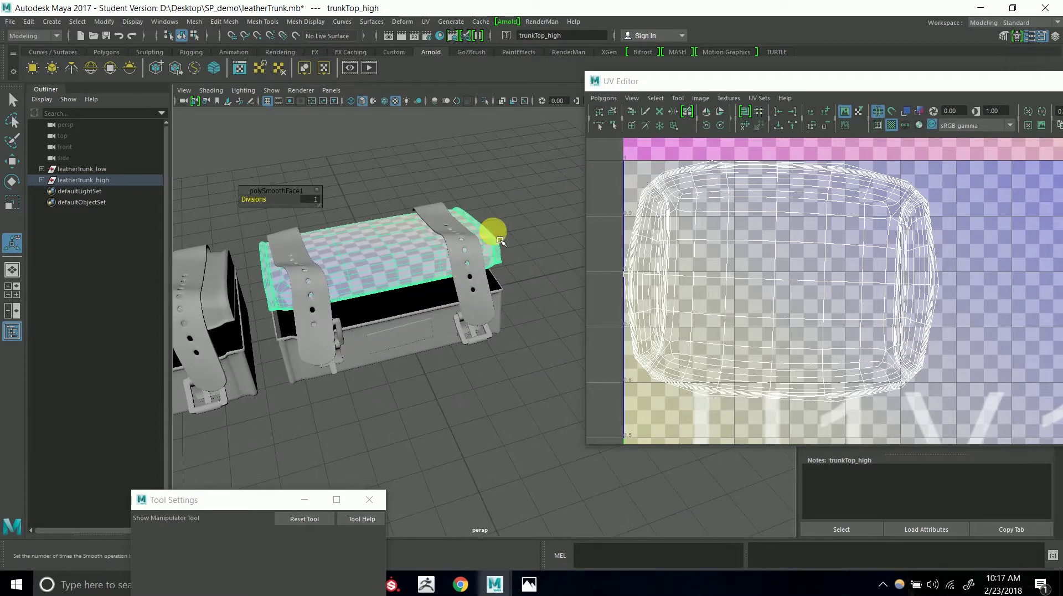
# - Add the high-poly trunk's bottom and metal plaque to the lid selection
pyautogui.keyDown('shift'); pyautogui.click(443, 332); pyautogui.keyUp('shift')
pyautogui.keyDown('shift'); pyautogui.click(436, 339); pyautogui.keyUp('shift')
pyautogui.keyDown('shift'); pyautogui.click(436, 329); pyautogui.keyUp('shift')
pyautogui.keyDown('shift'); pyautogui.click(406, 343); pyautogui.keyUp('shift')
pyautogui.keyDown('shift'); pyautogui.click(358, 338); pyautogui.keyUp('shift')
pyautogui.keyDown('alt'); pyautogui.moveTo(387, 337); pyautogui.dragTo(392, 265, button='right'); pyautogui.keyUp('alt')
pyautogui.keyDown('shift'); pyautogui.click(372, 339); pyautogui.keyUp('shift')
# - Review the Export Selection settings for FBX export and the leatherTrunk_low.fbx and leatherTrunk_high.fbx files, and close the dialog without exporting
pyautogui.click(10, 21)
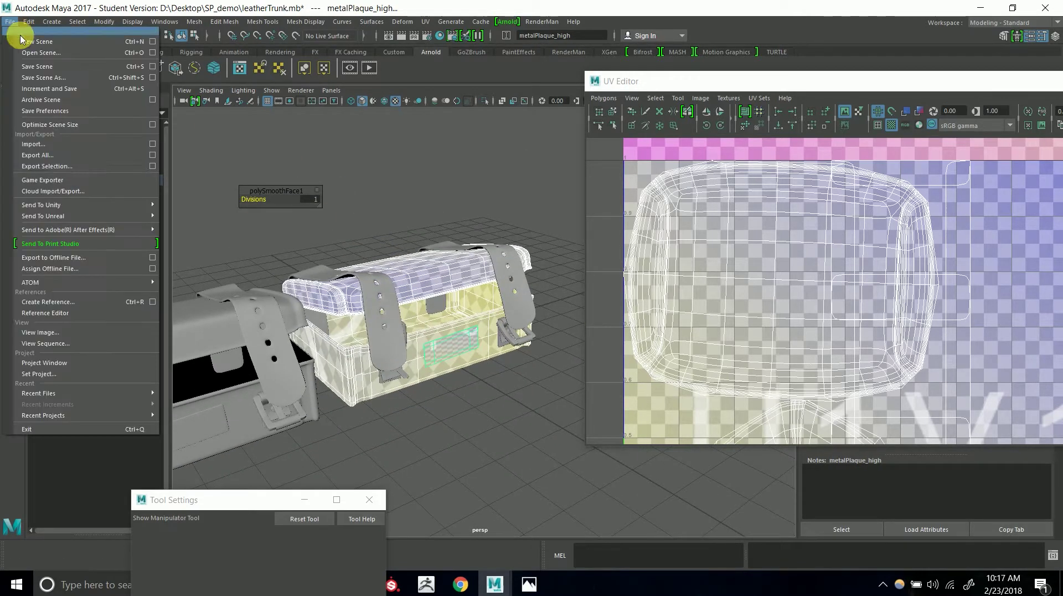
pyautogui.click(82, 167)
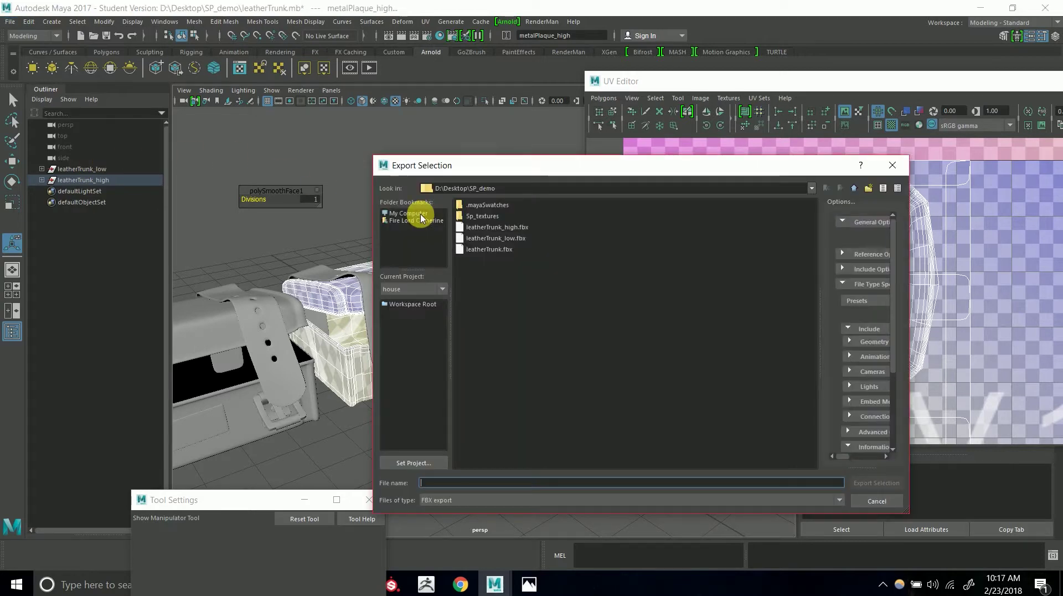
pyautogui.click(458, 501)
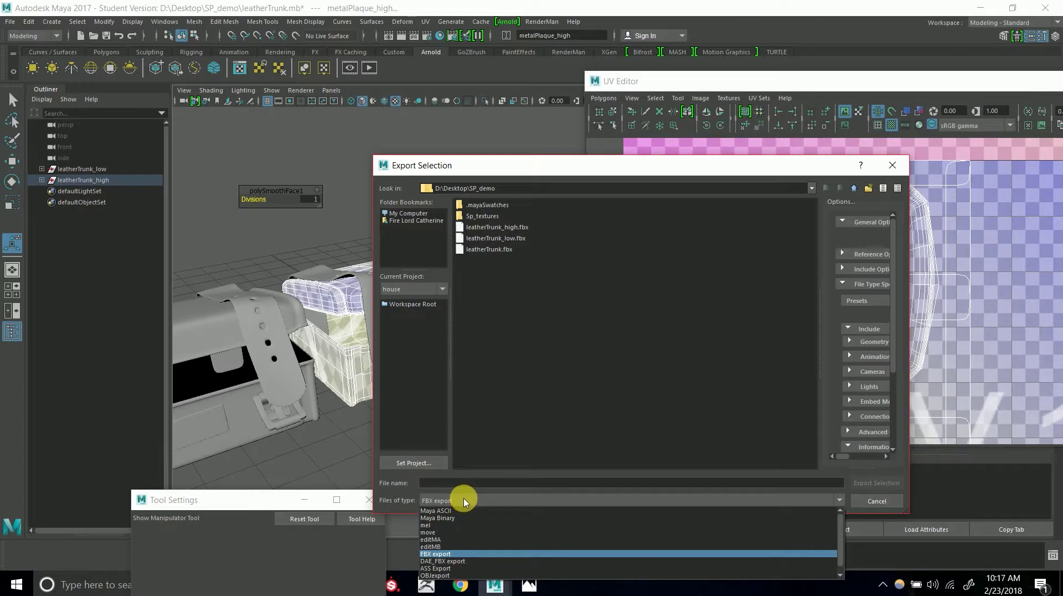
pyautogui.click(463, 500)
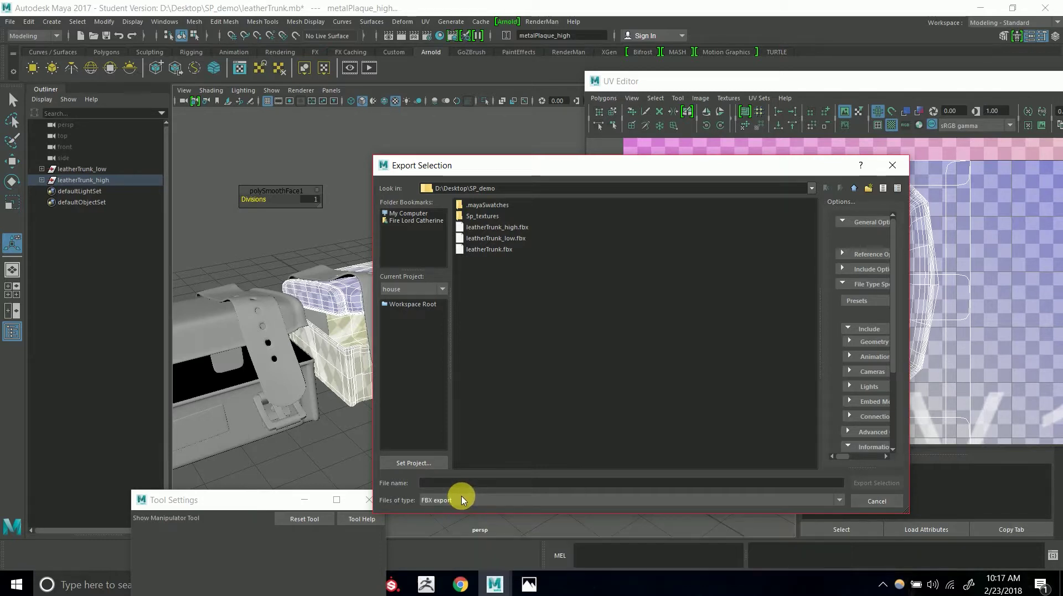
pyautogui.click(504, 239)
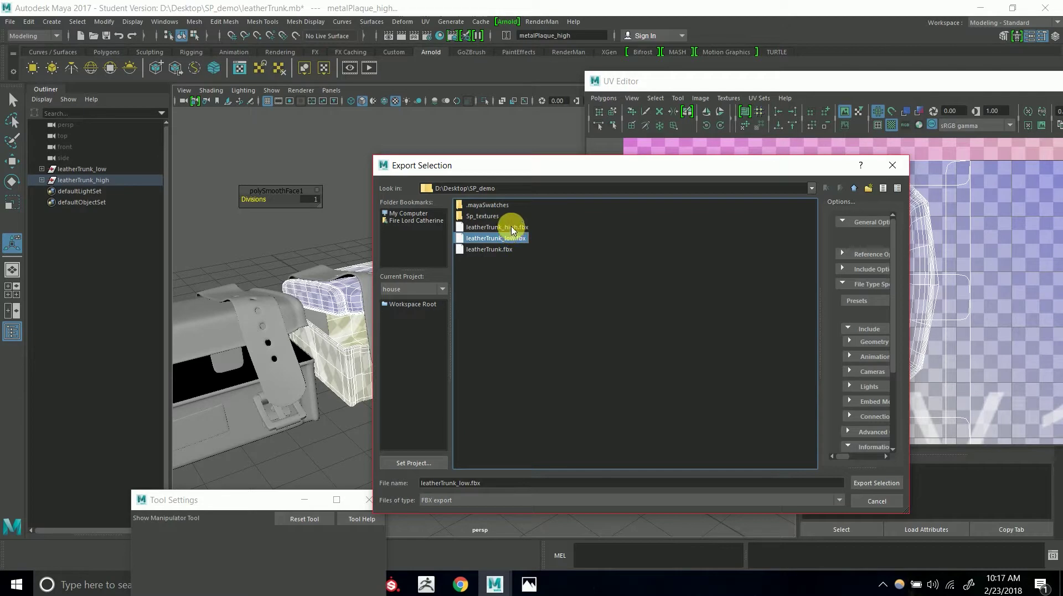
pyautogui.click(512, 228)
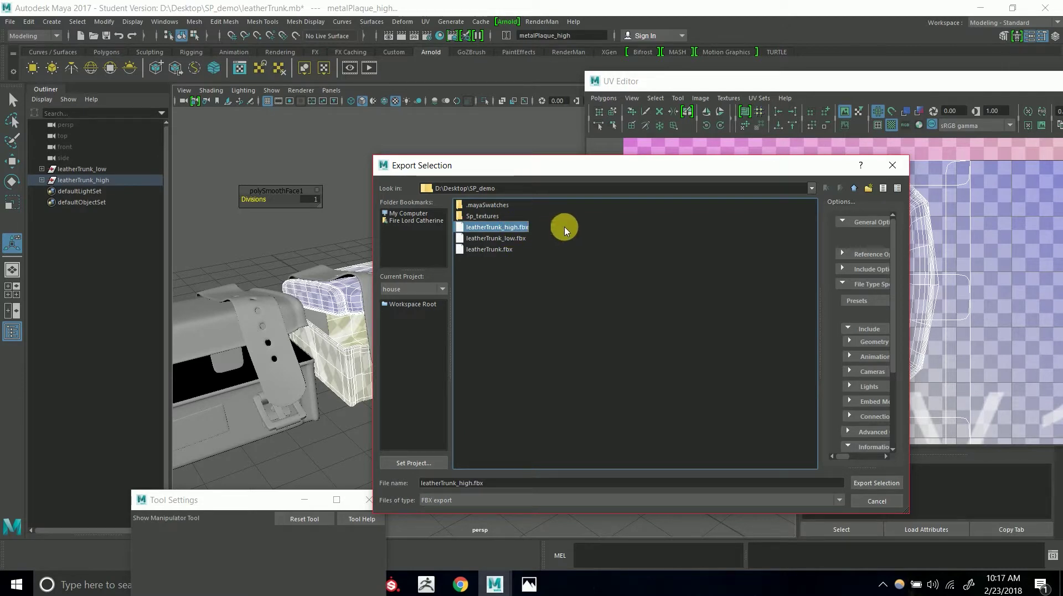
pyautogui.click(892, 165)
# - Close the UV Editor and clear the object selection
pyautogui.moveTo(865, 86); pyautogui.dragTo(400, 102)
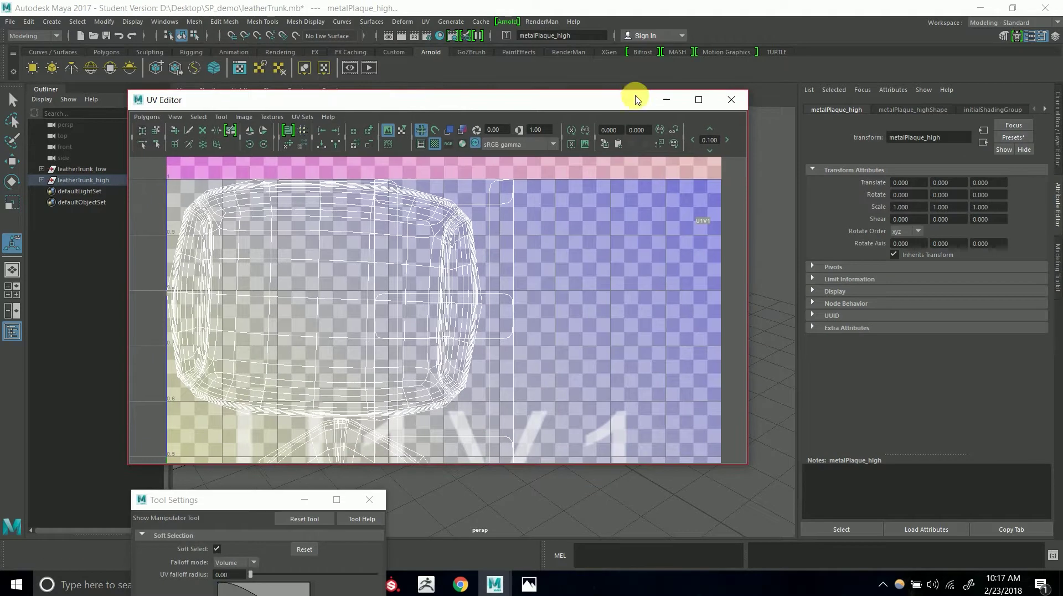
pyautogui.click(733, 101)
pyautogui.click(562, 244)
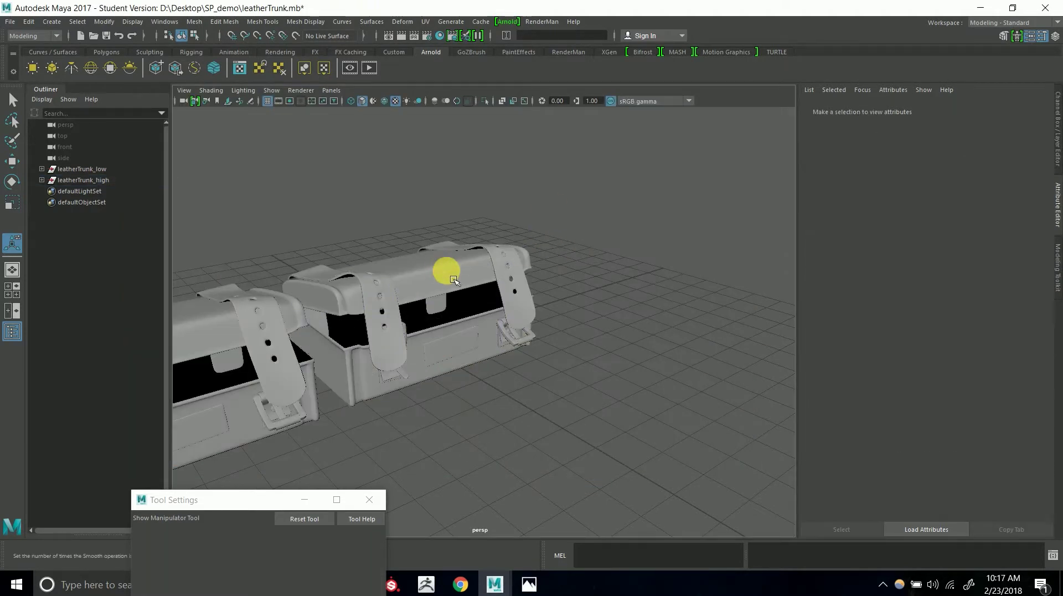
# - Assign a new Lambert material to the high-poly trunk lid and name it trunkLid
pyautogui.click(449, 279)
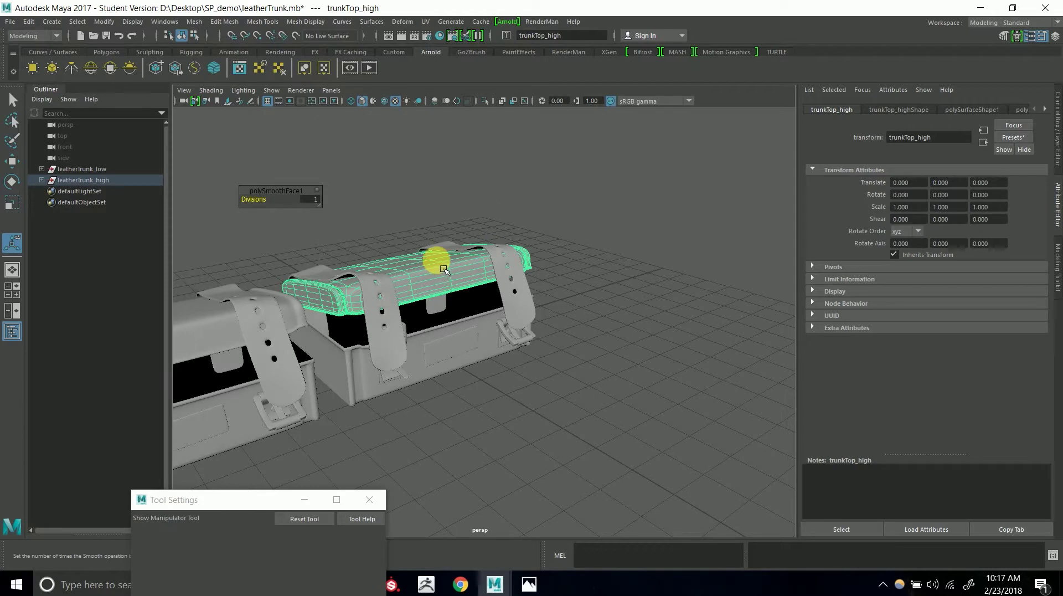
pyautogui.moveTo(437, 393); pyautogui.dragTo(462, 552, button='right')
pyautogui.click(407, 300)
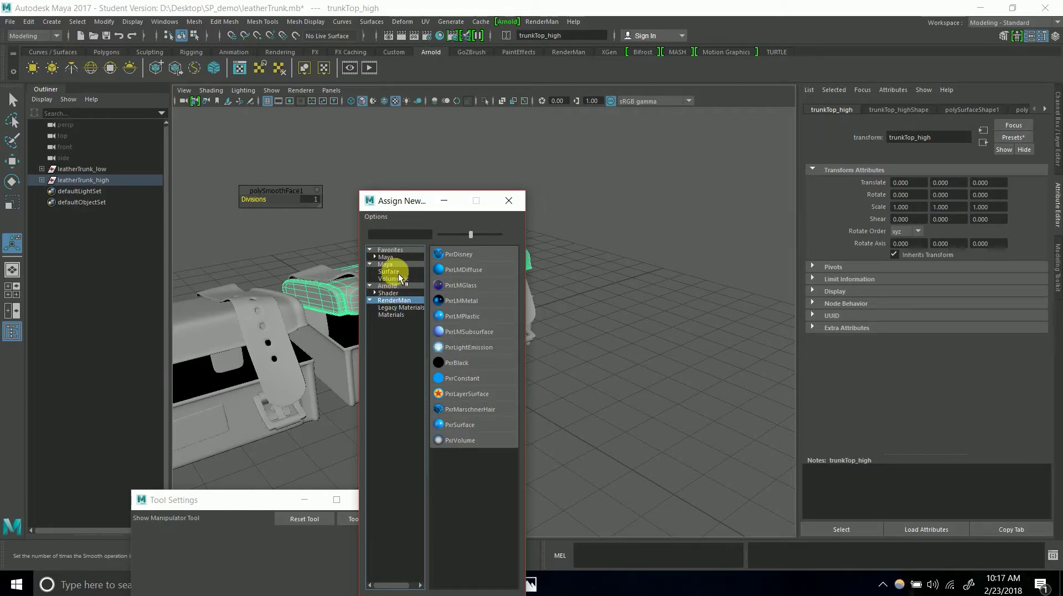
pyautogui.click(396, 264)
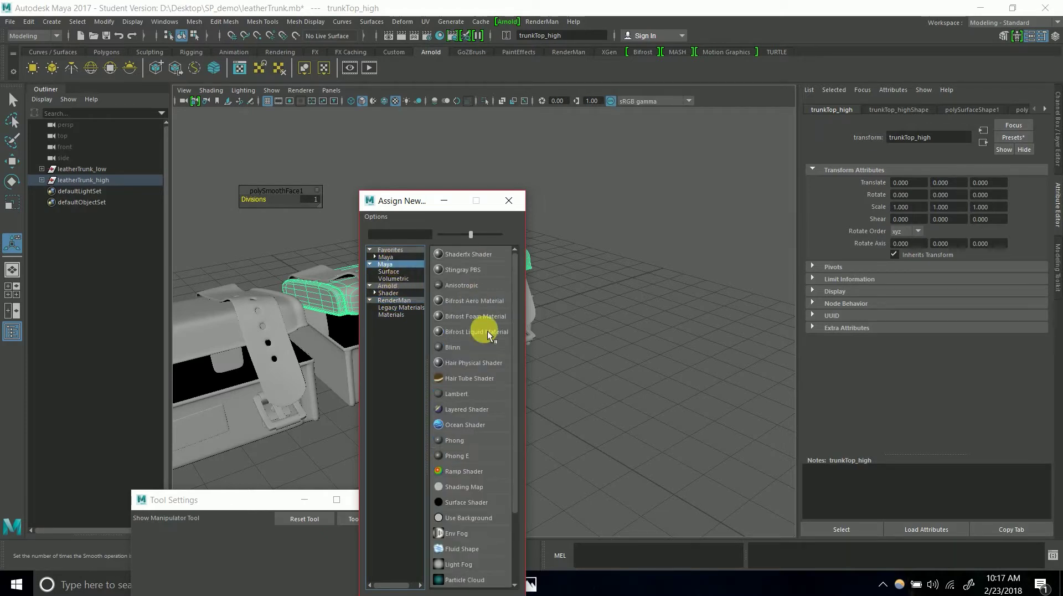
pyautogui.click(469, 394)
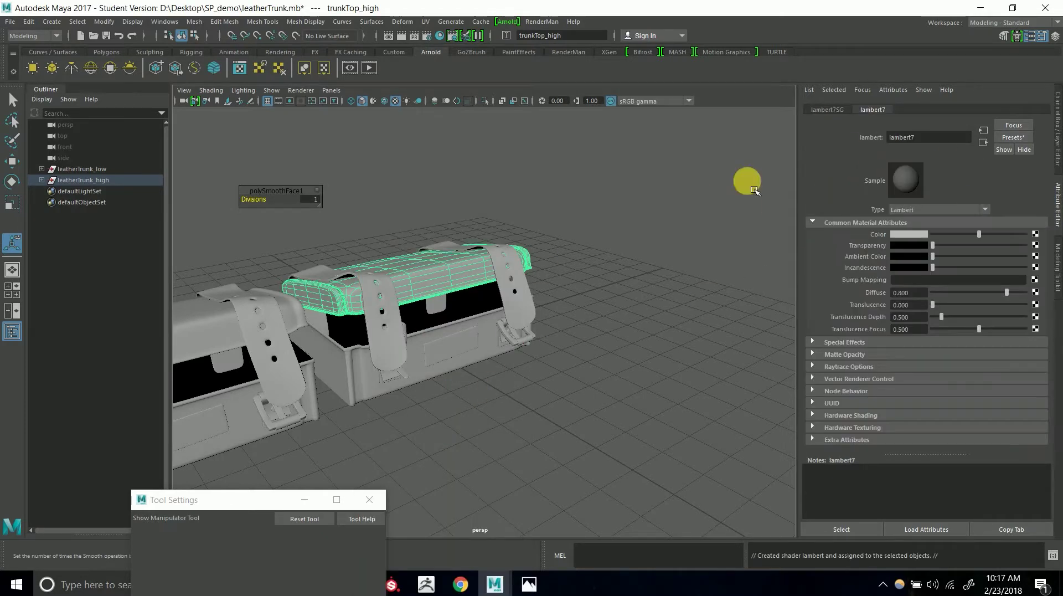
pyautogui.doubleClick(933, 137)
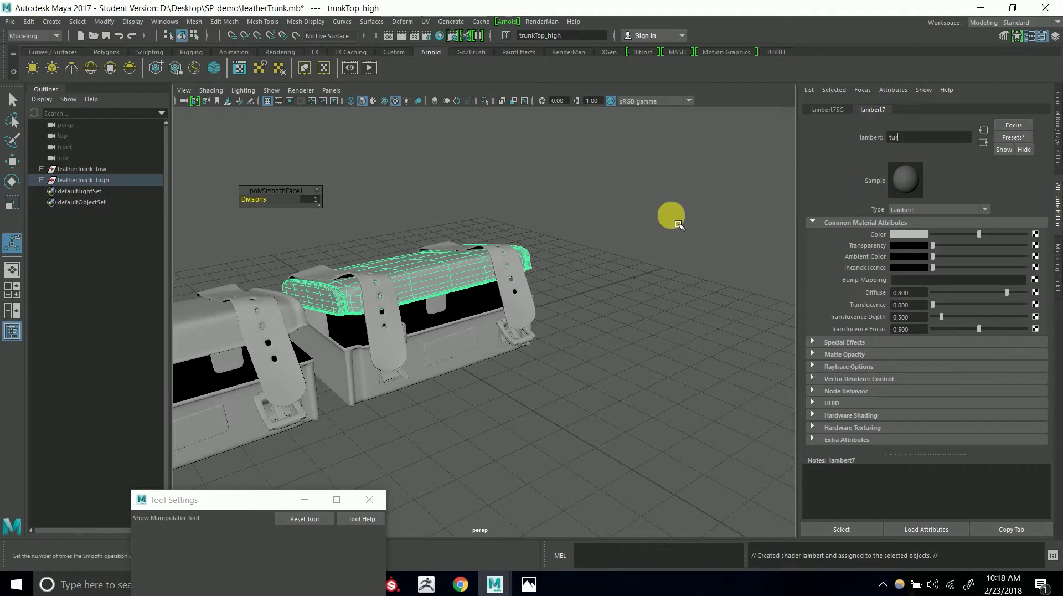
pyautogui.write('trunkLid')
pyautogui.press('Return')
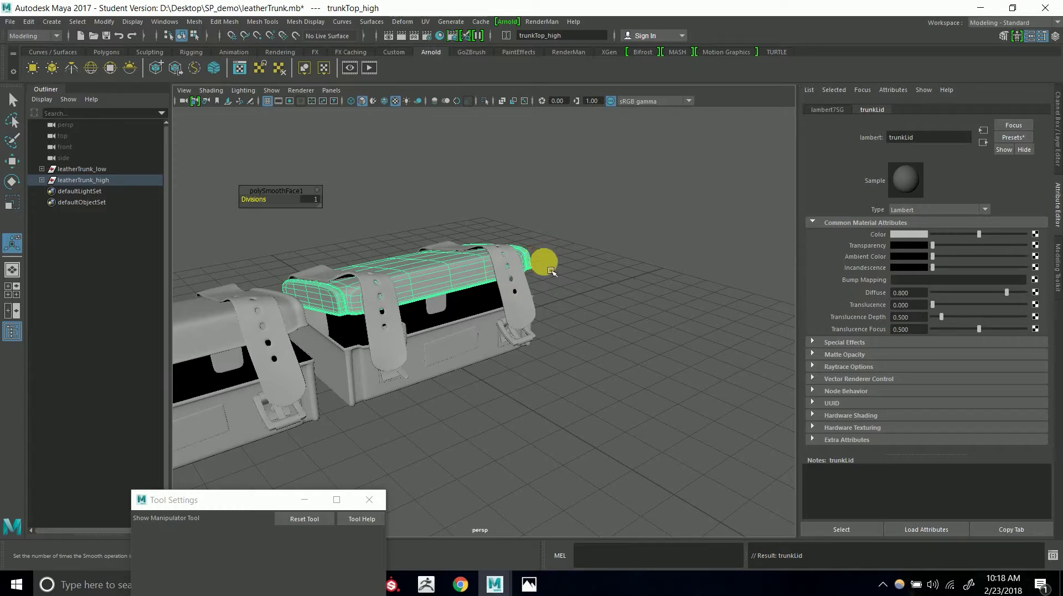
# - Inspect the high-poly trunk's separate parts by selecting the lid, bottom, metal plaque and second belt in turn
pyautogui.click(562, 269)
pyautogui.click(471, 275)
pyautogui.moveTo(487, 327)
pyautogui.keyDown('alt'); pyautogui.mouseDown()
pyautogui.moveTo(483, 319)
pyautogui.moveTo(491, 327)
pyautogui.mouseUp(); pyautogui.keyUp('alt')
pyautogui.click(492, 327)
pyautogui.click(481, 267)
pyautogui.click(487, 314)
pyautogui.click(488, 303)
pyautogui.click(487, 309)
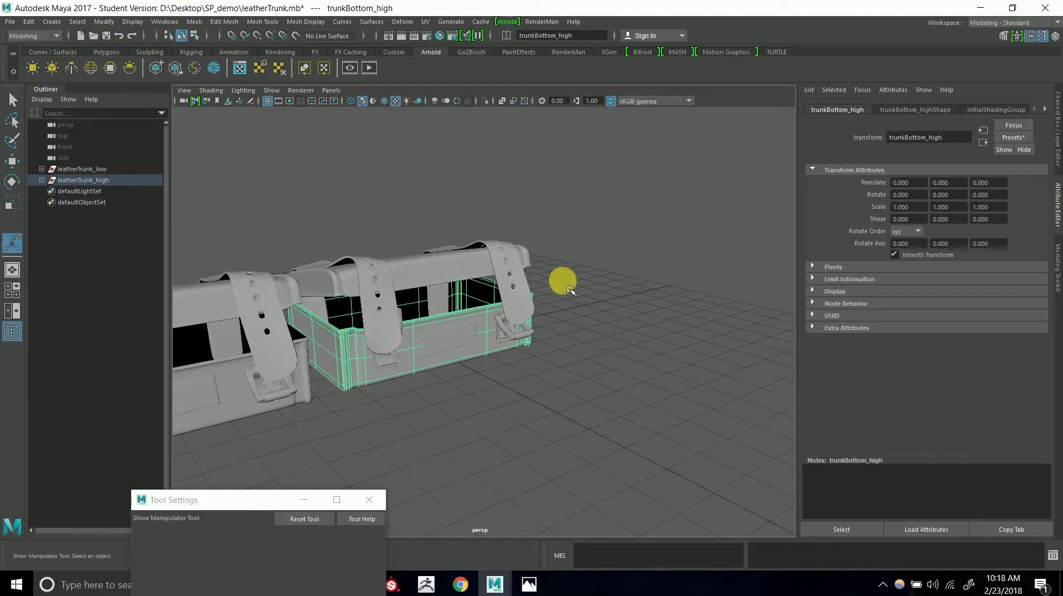
pyautogui.click(464, 279)
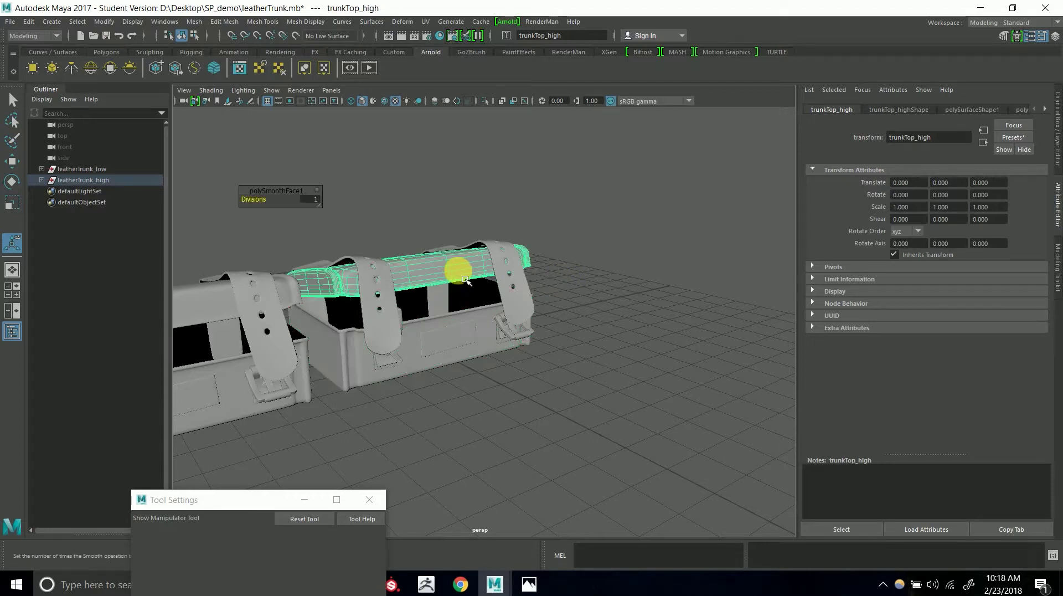
pyautogui.click(467, 342)
pyautogui.click(443, 337)
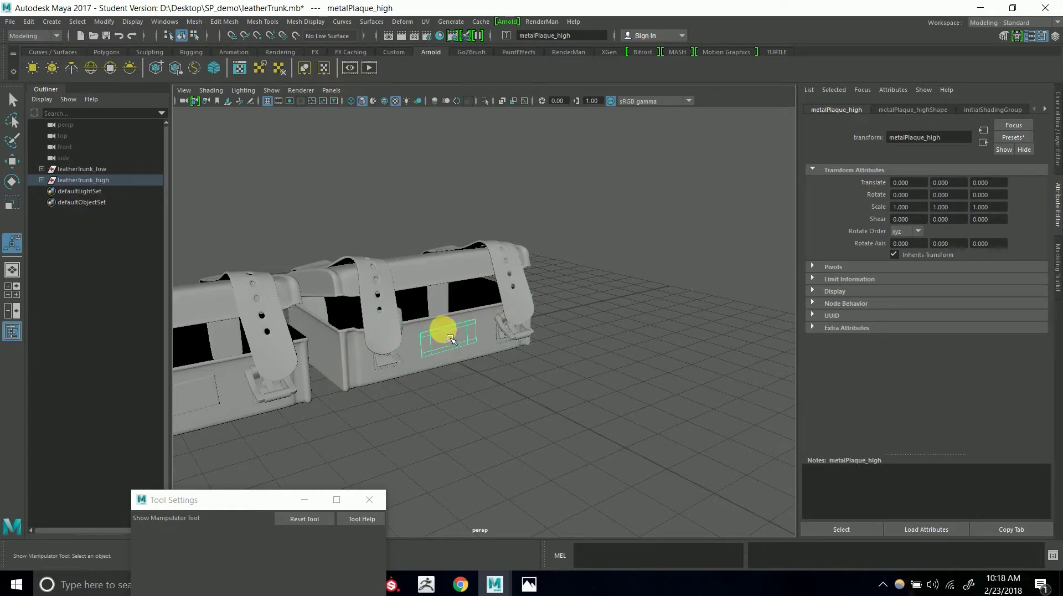
pyautogui.click(525, 299)
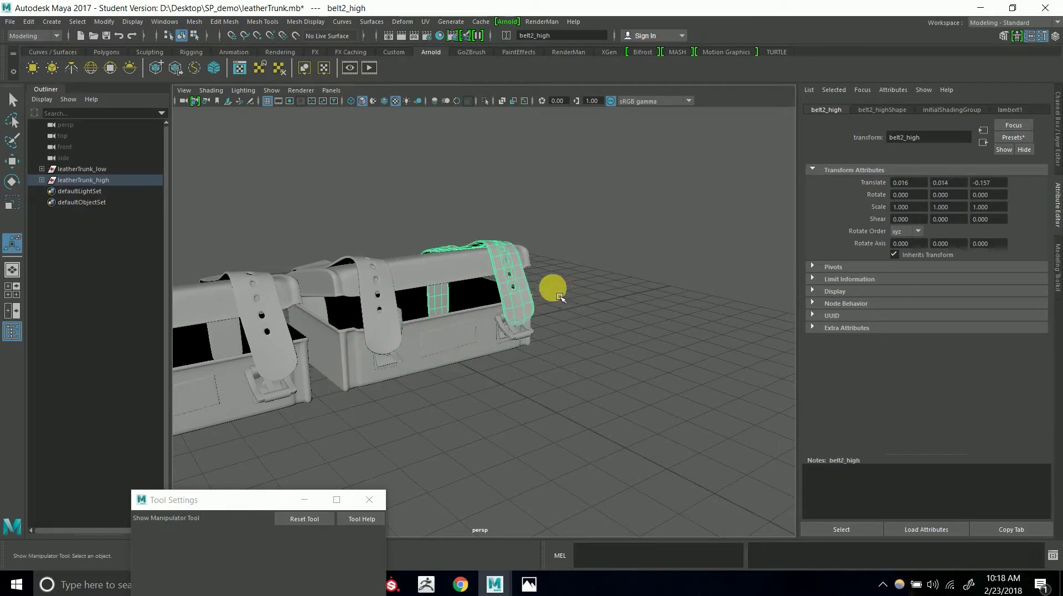
pyautogui.moveTo(505, 309)
pyautogui.keyDown('alt'); pyautogui.mouseDown()
pyautogui.moveTo(491, 340)
pyautogui.moveTo(522, 304)
pyautogui.mouseUp(); pyautogui.keyUp('alt')
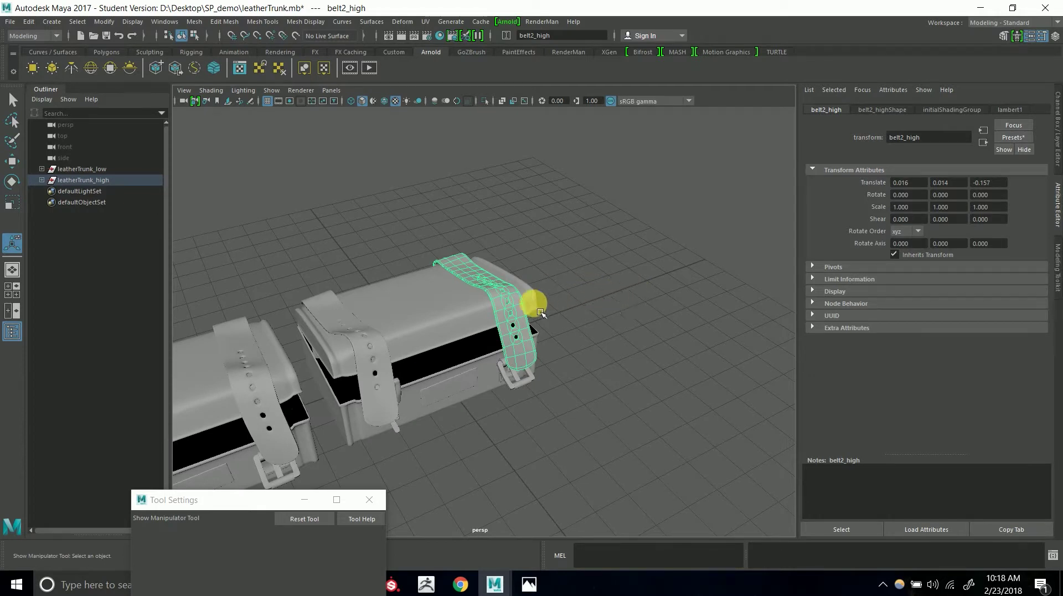
pyautogui.keyDown('alt'); pyautogui.moveTo(544, 301); pyautogui.dragTo(589, 251); pyautogui.keyUp('alt')
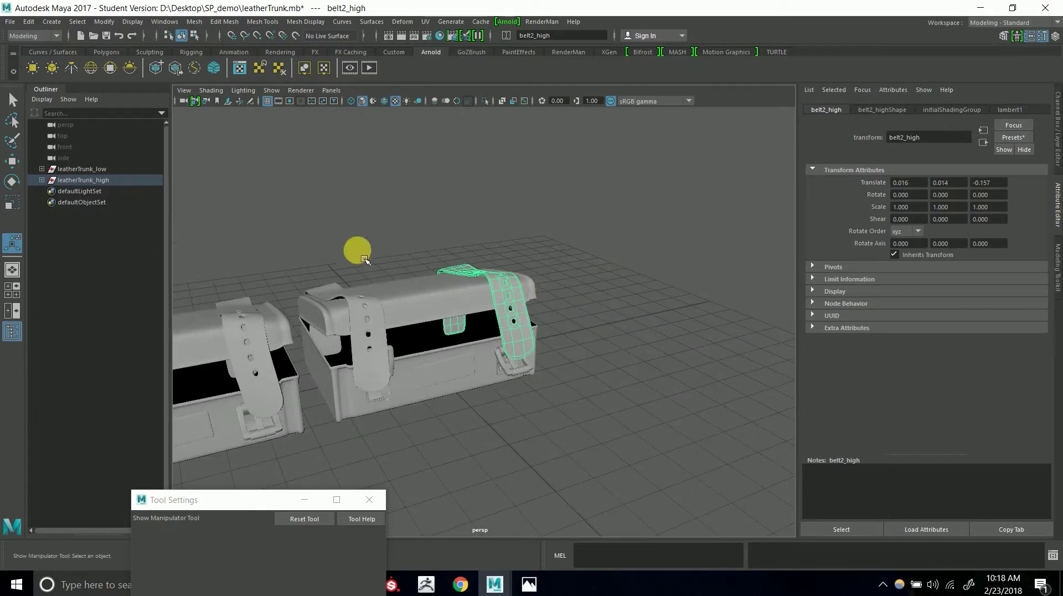
# - Expand the leatherTrunk_low and leatherTrunk_high groups and check their part names, selecting the high-poly lid and the first low-poly belt
pyautogui.click(45, 181)
pyautogui.click(47, 172)
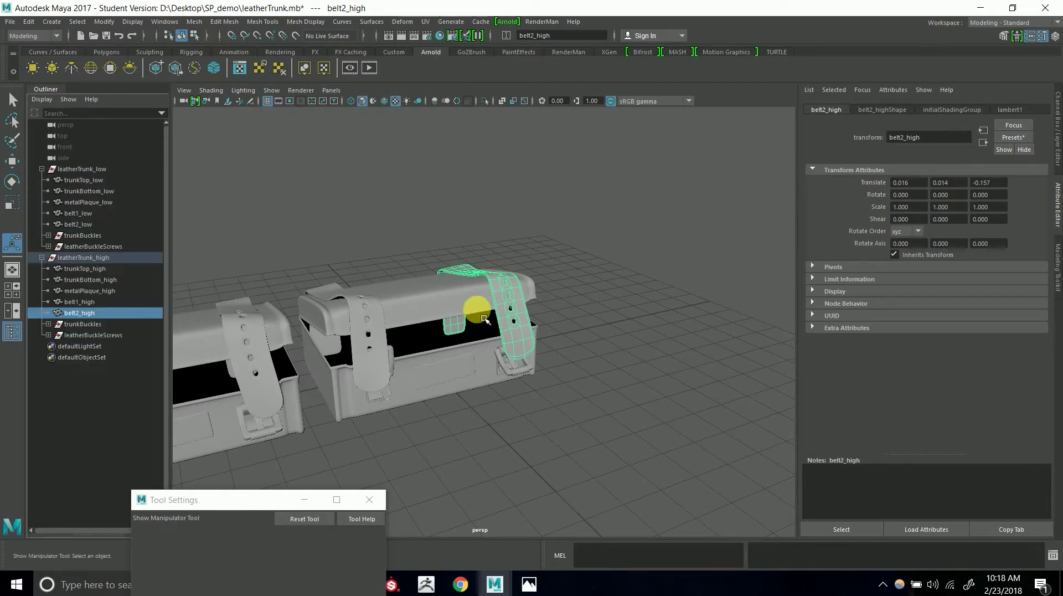
pyautogui.keyDown('alt'); pyautogui.moveTo(474, 290); pyautogui.dragTo(546, 316, button='middle'); pyautogui.keyUp('alt')
pyautogui.click(510, 299)
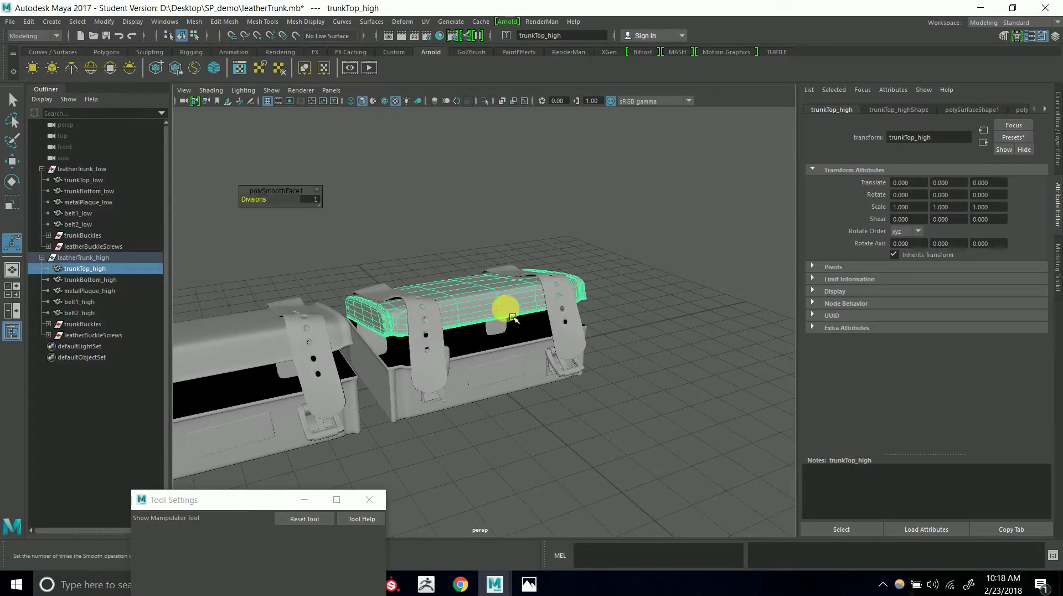
pyautogui.keyDown('alt'); pyautogui.moveTo(511, 331); pyautogui.dragTo(666, 310); pyautogui.keyUp('alt')
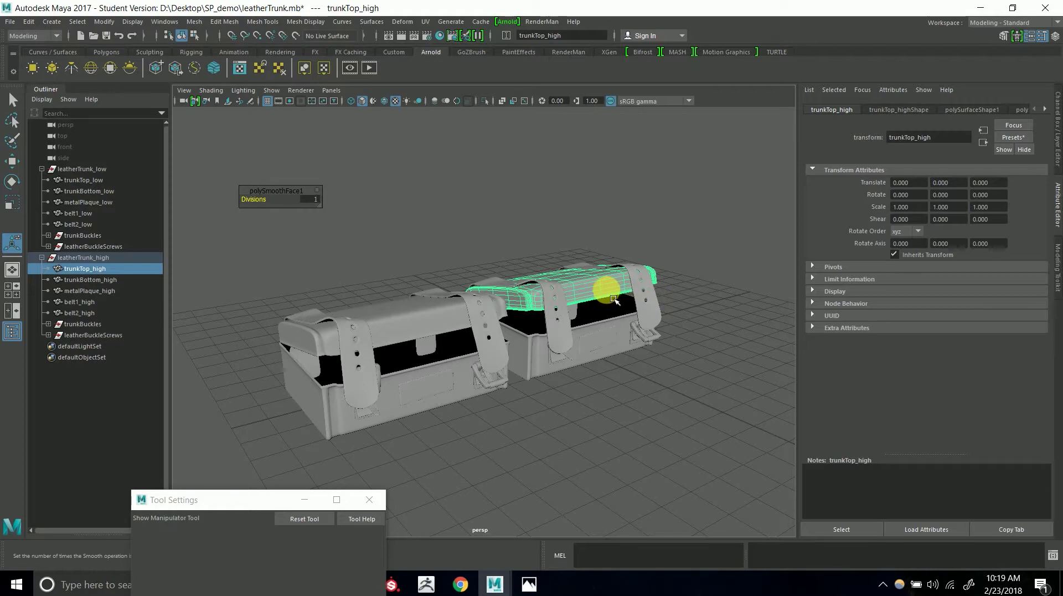
pyautogui.click(631, 380)
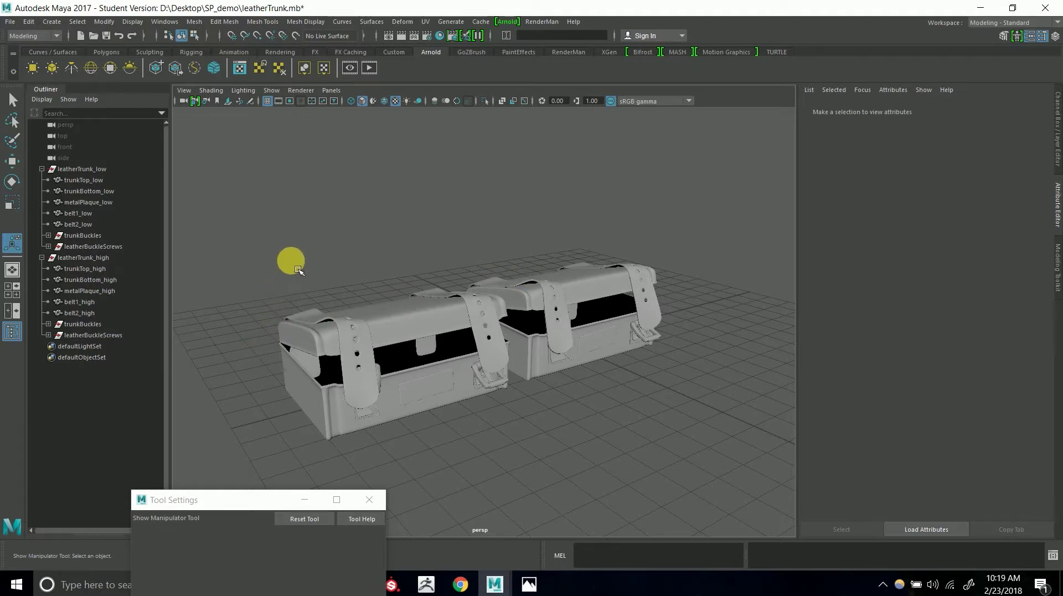
pyautogui.click(367, 326)
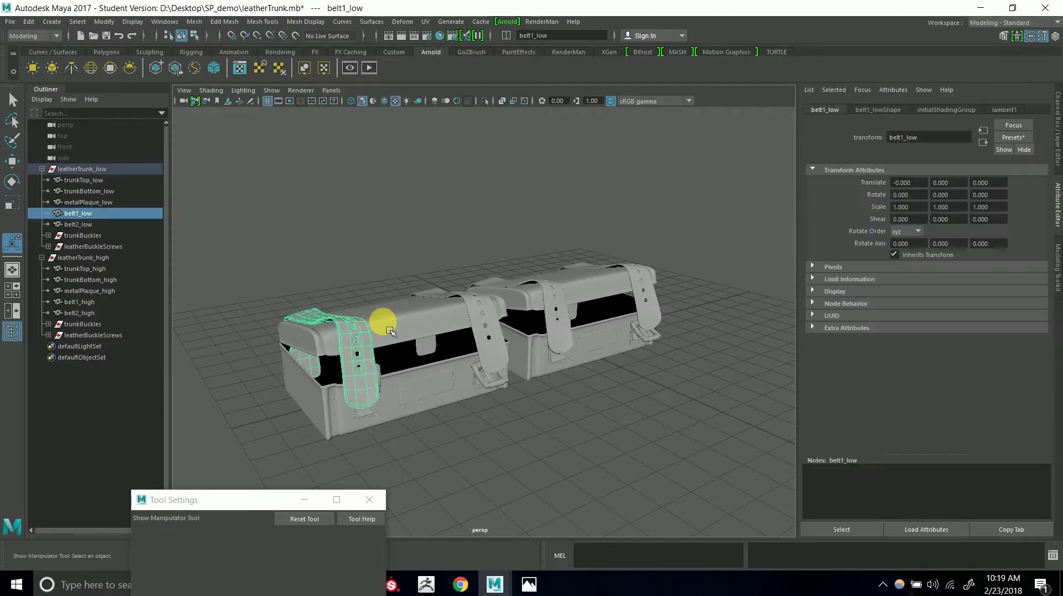
pyautogui.click(380, 318)
pyautogui.click(391, 275)
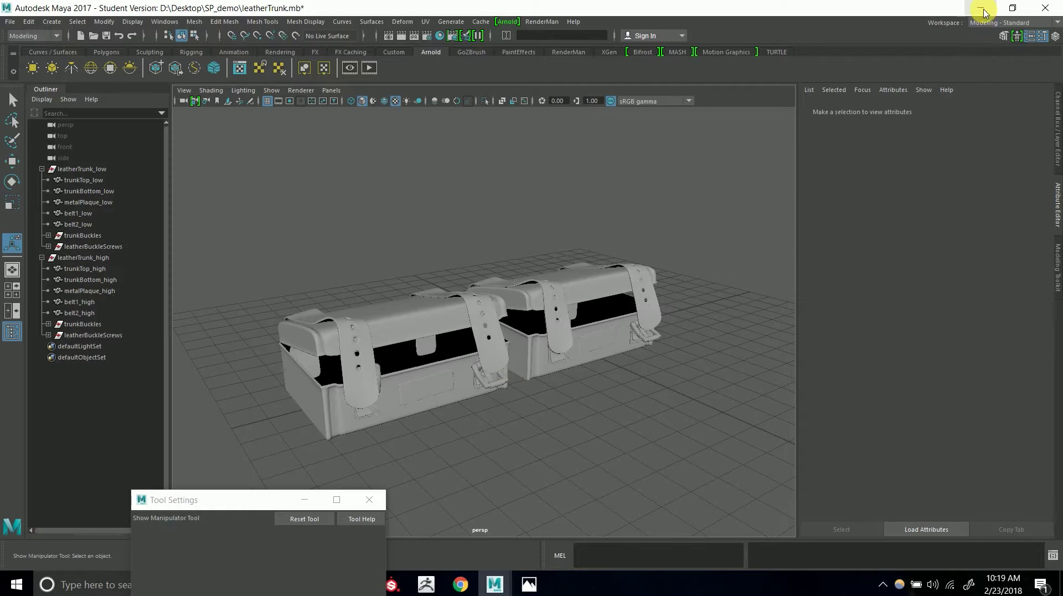
# - Switch to Substance Painter and view the crane model in the open craneSign project
pyautogui.click(981, 8)
pyautogui.click(392, 583)
pyautogui.keyDown('alt'); pyautogui.moveTo(472, 289); pyautogui.dragTo(308, 230, button='right'); pyautogui.keyUp('alt')
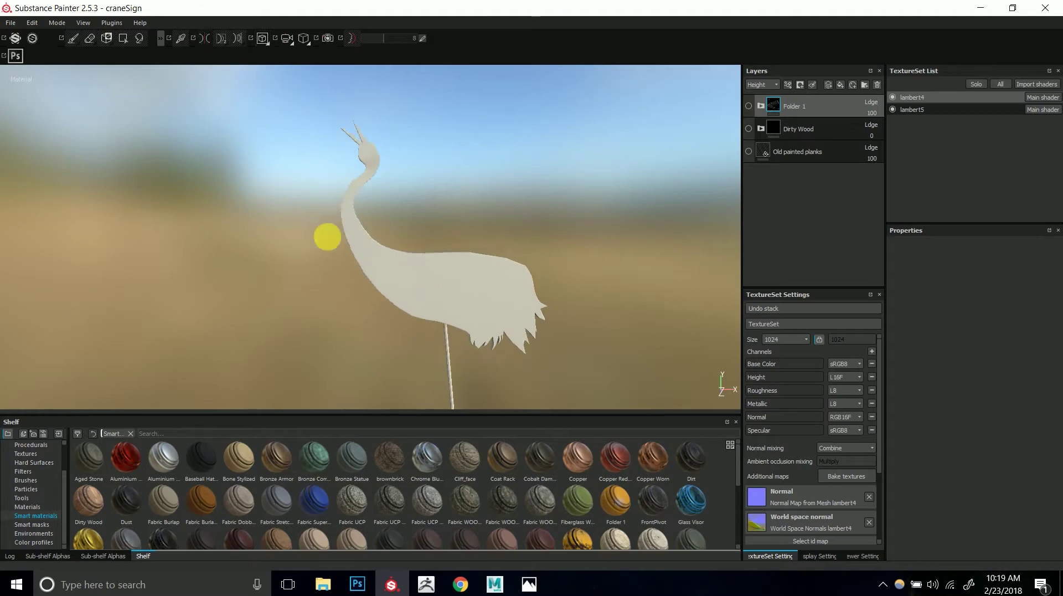
pyautogui.keyDown('alt'); pyautogui.moveTo(443, 280); pyautogui.dragTo(415, 251, button='middle'); pyautogui.keyUp('alt')
pyautogui.keyDown('alt'); pyautogui.moveTo(415, 252); pyautogui.dragTo(332, 216, button='right'); pyautogui.keyUp('alt')
pyautogui.keyDown('alt'); pyautogui.moveTo(346, 247); pyautogui.dragTo(408, 240, button='middle'); pyautogui.keyUp('alt')
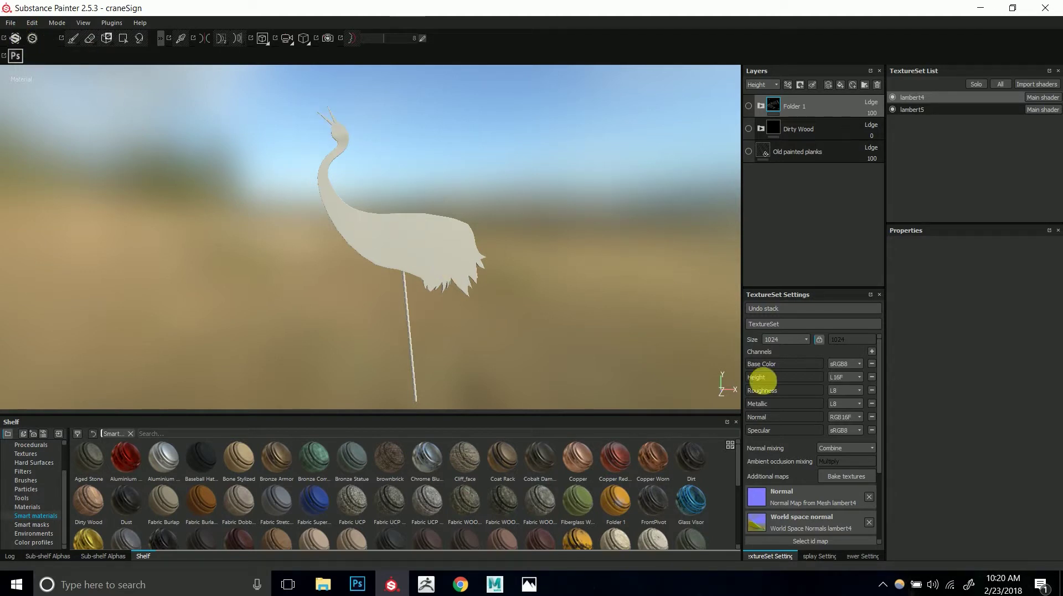
pyautogui.click(10, 22)
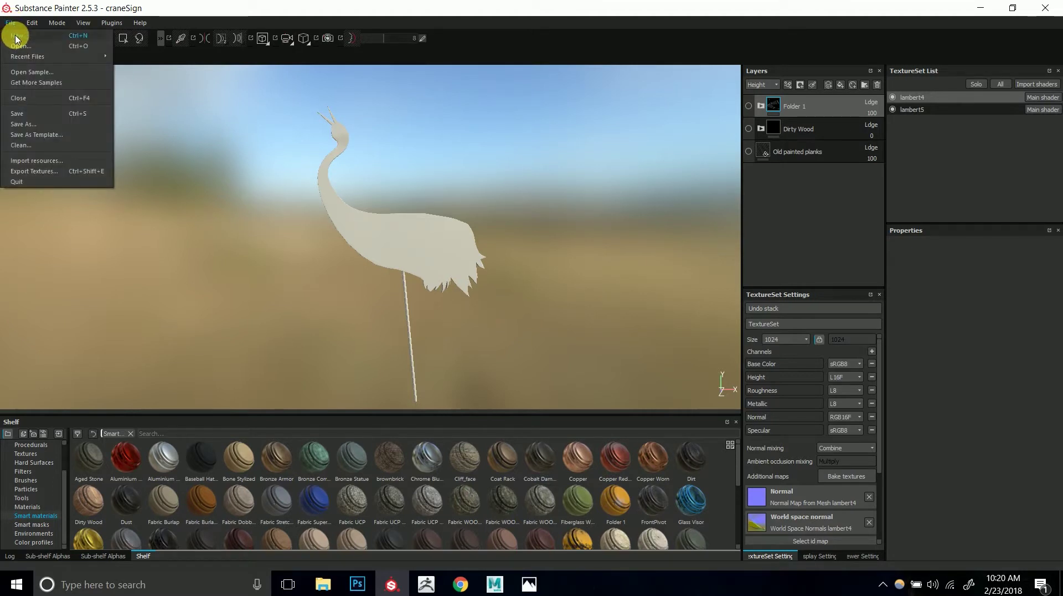
pyautogui.click(18, 36)
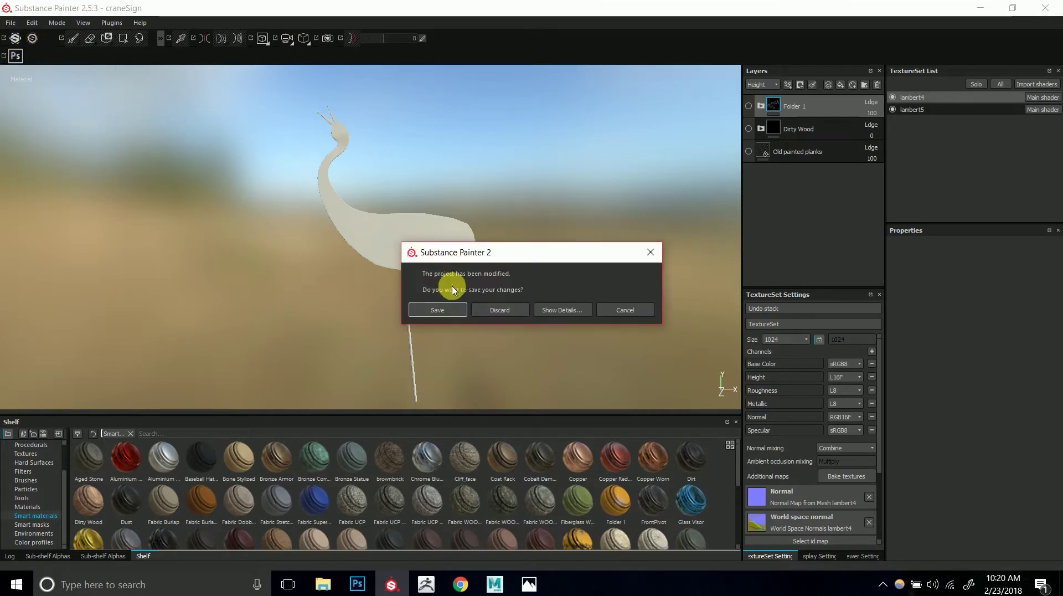
pyautogui.moveTo(504, 258); pyautogui.dragTo(489, 249)
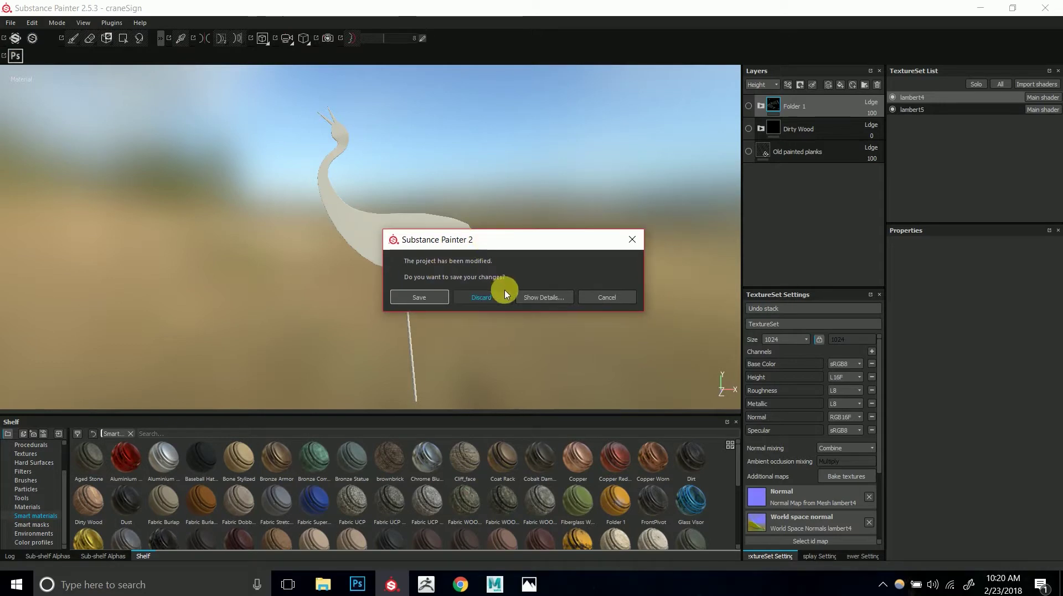
pyautogui.click(608, 300)
# - Minimize Substance Painter to reach the desktop
pyautogui.click(980, 8)
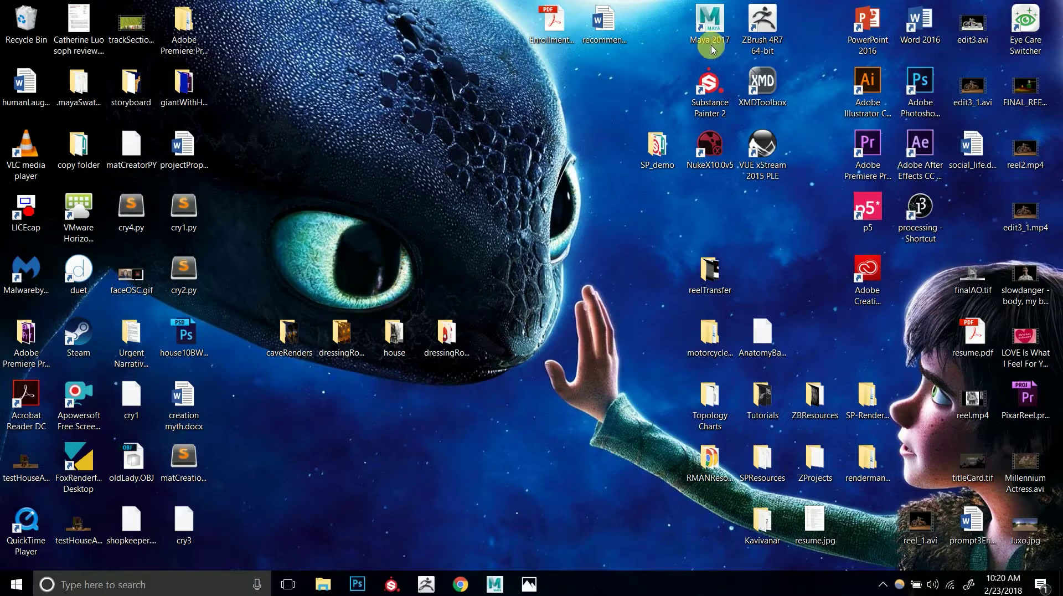
# - Launch a new Substance Painter session and dismiss the update notice and the welcome window
pyautogui.click(727, 100)
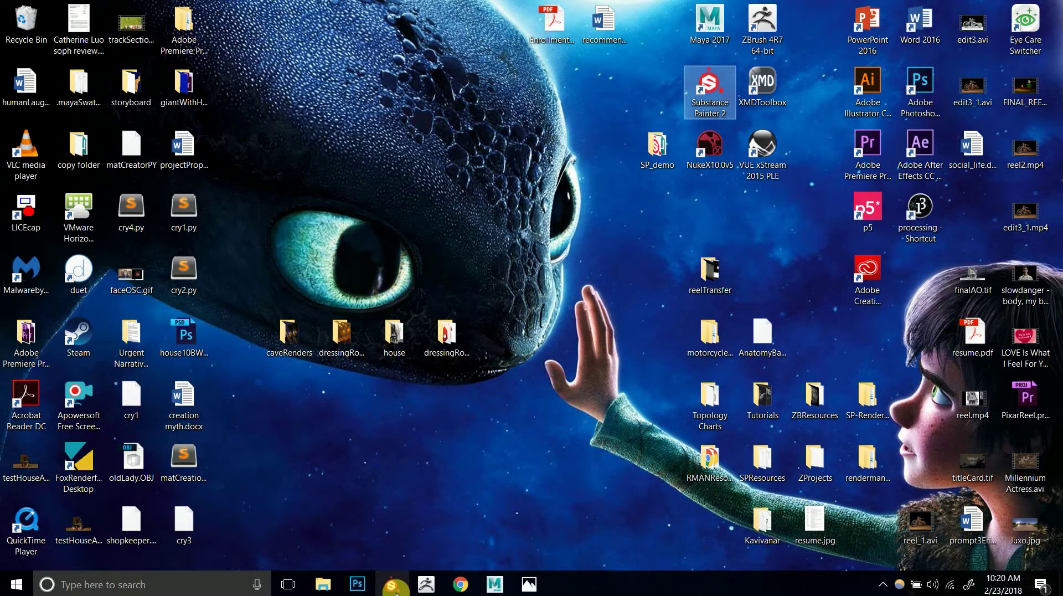
pyautogui.moveTo(397, 589)
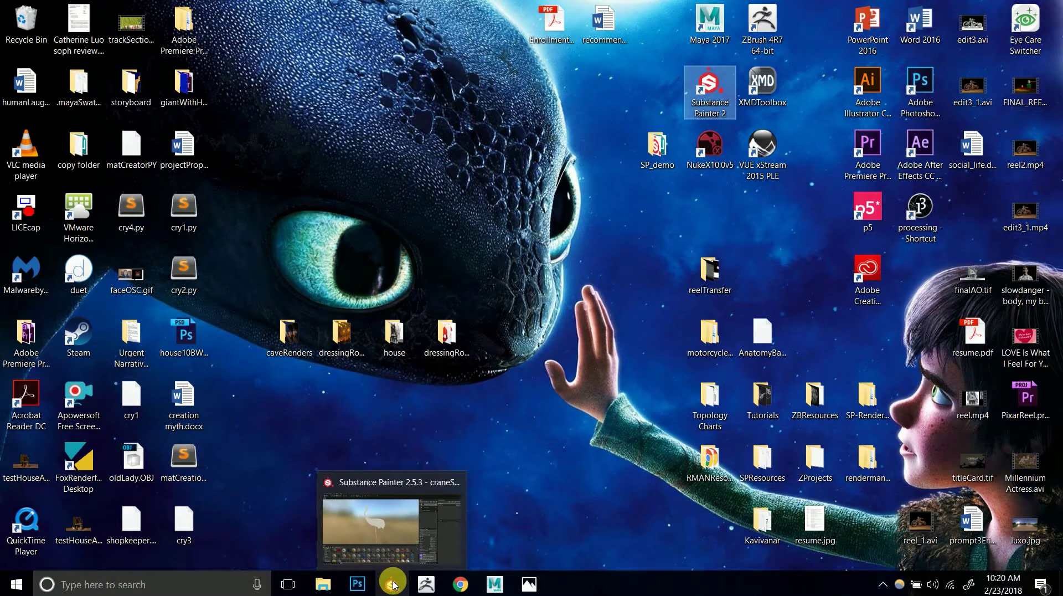
pyautogui.click(466, 453)
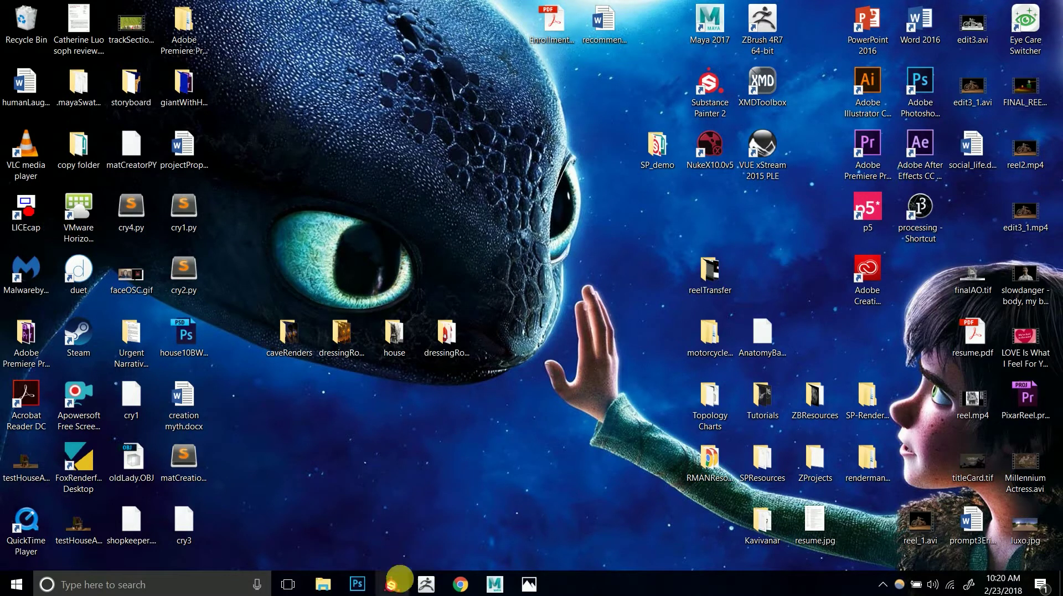
pyautogui.click(395, 586)
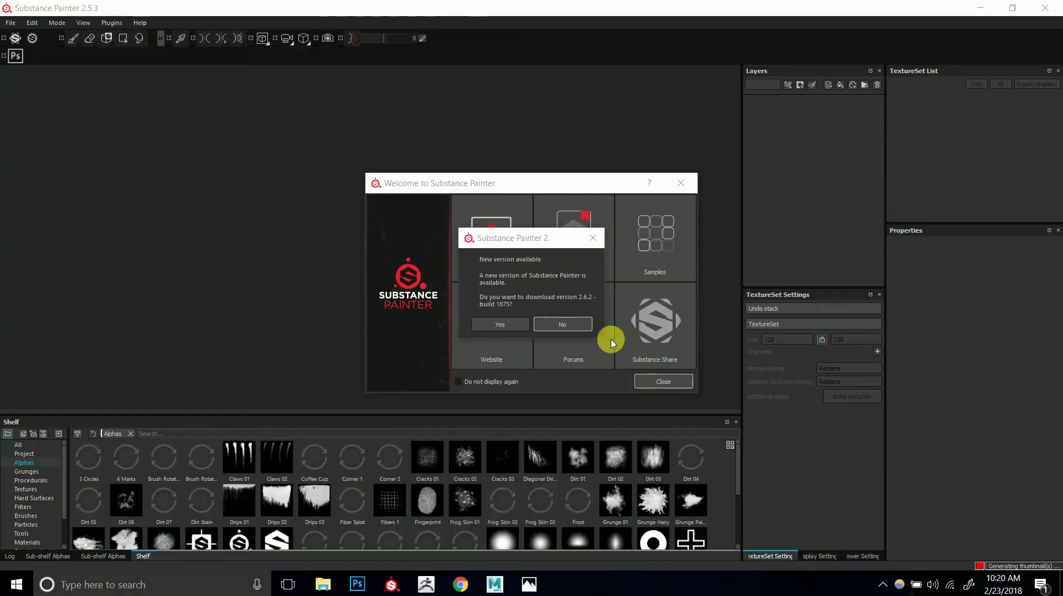
pyautogui.click(594, 238)
pyautogui.click(681, 182)
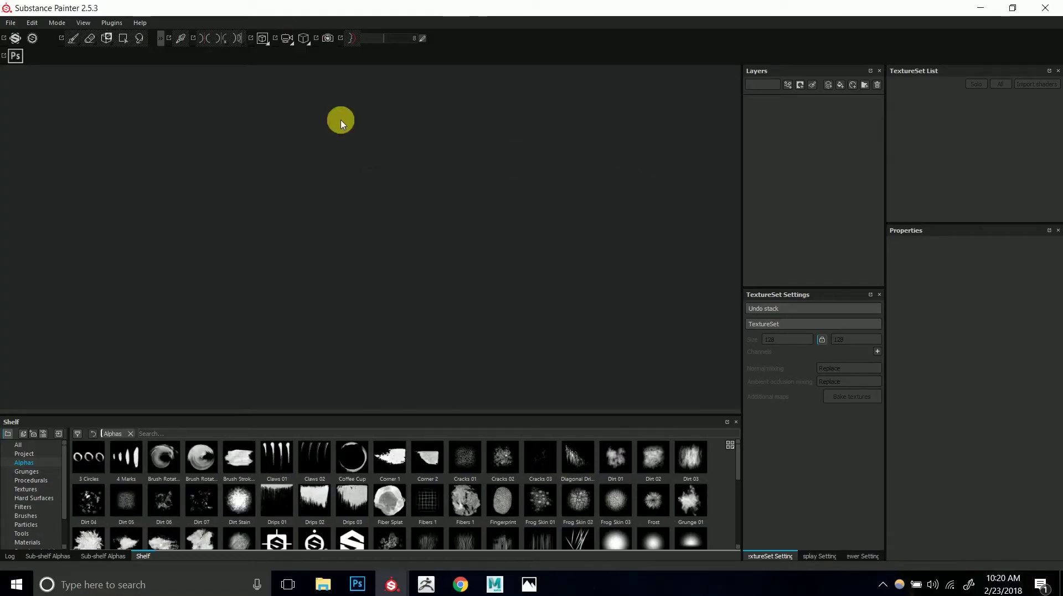
# - Start a new project, review the available templates and keep PBR - Metallic Roughness (allegorithmic)
pyautogui.click(12, 24)
pyautogui.click(17, 35)
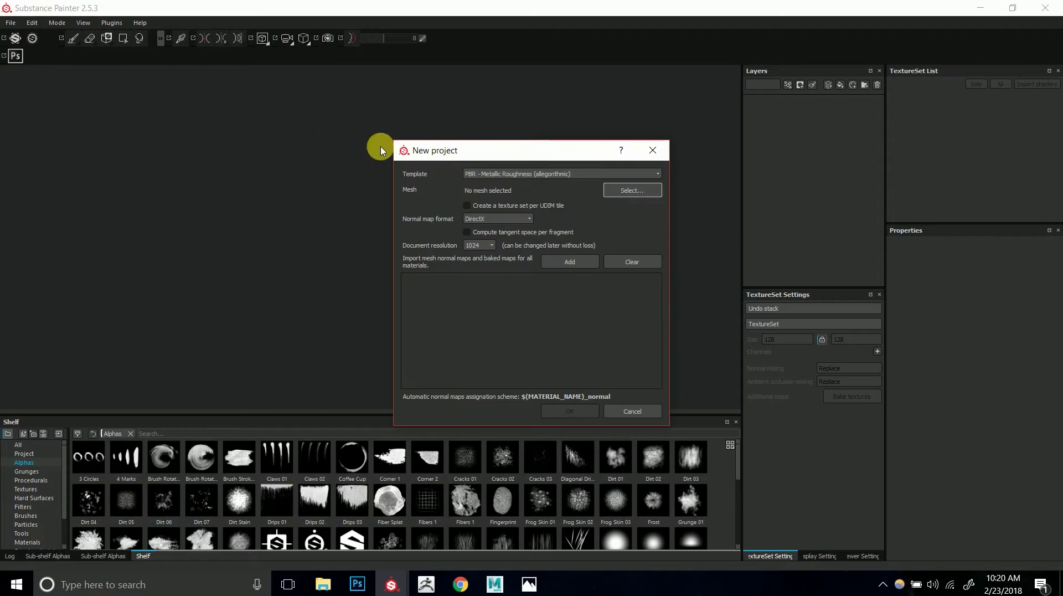
pyautogui.moveTo(473, 145); pyautogui.dragTo(399, 103)
pyautogui.click(493, 126)
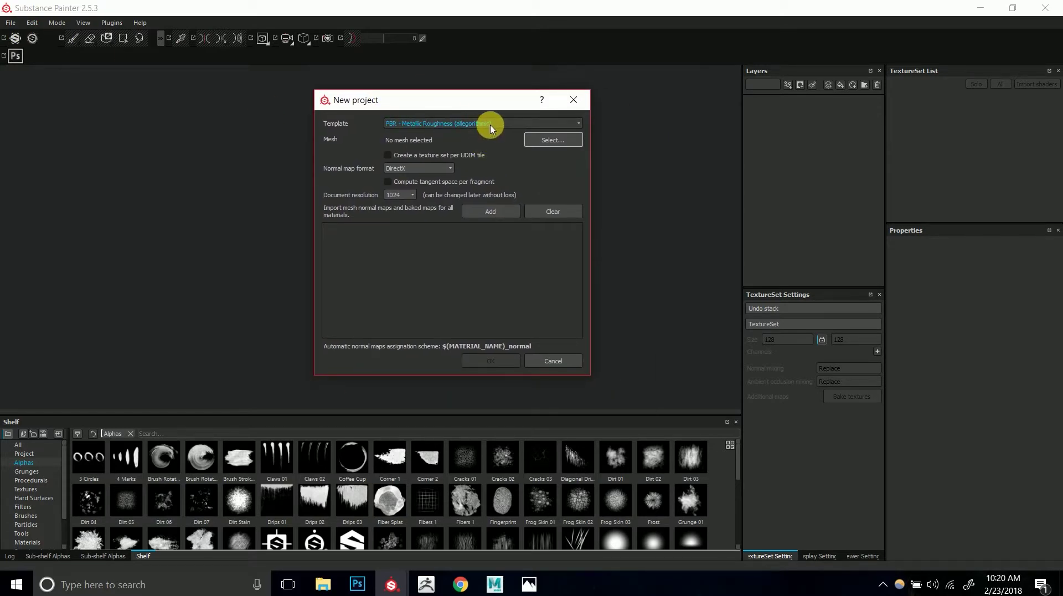
pyautogui.click(490, 144)
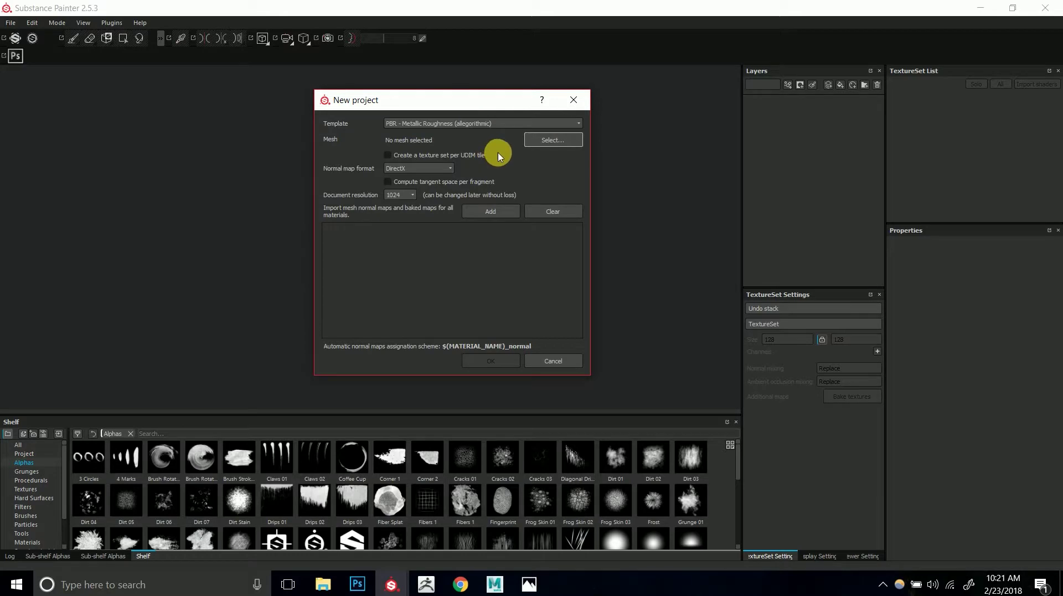
pyautogui.click(490, 124)
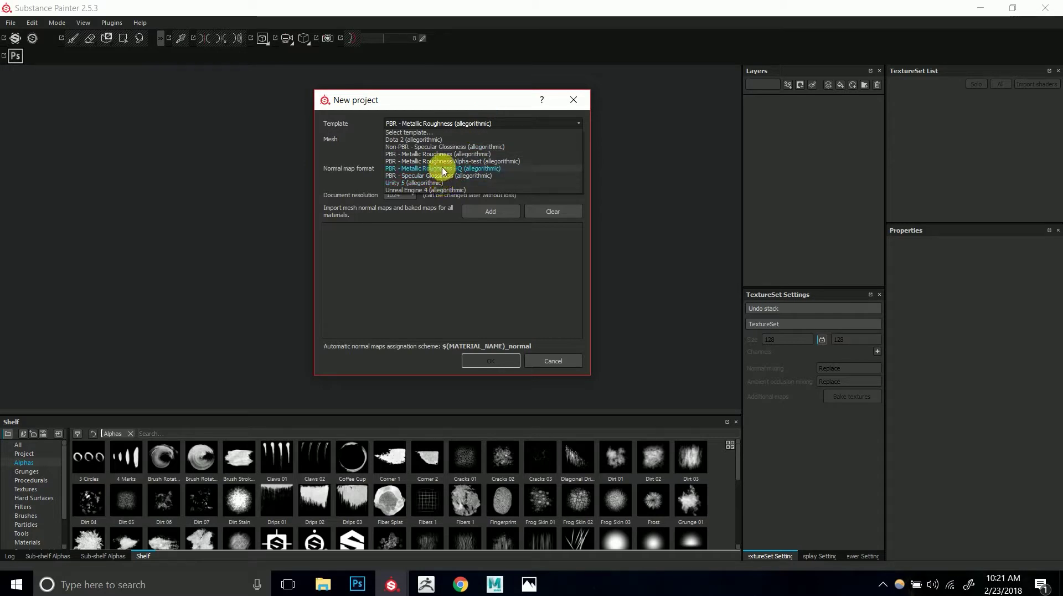
pyautogui.click(470, 124)
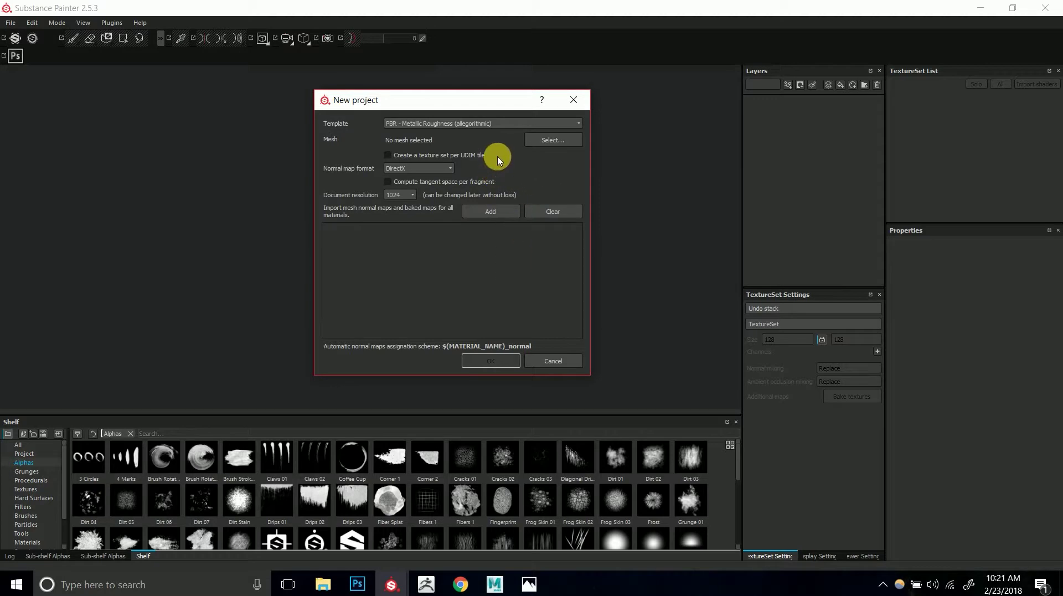
pyautogui.click(497, 124)
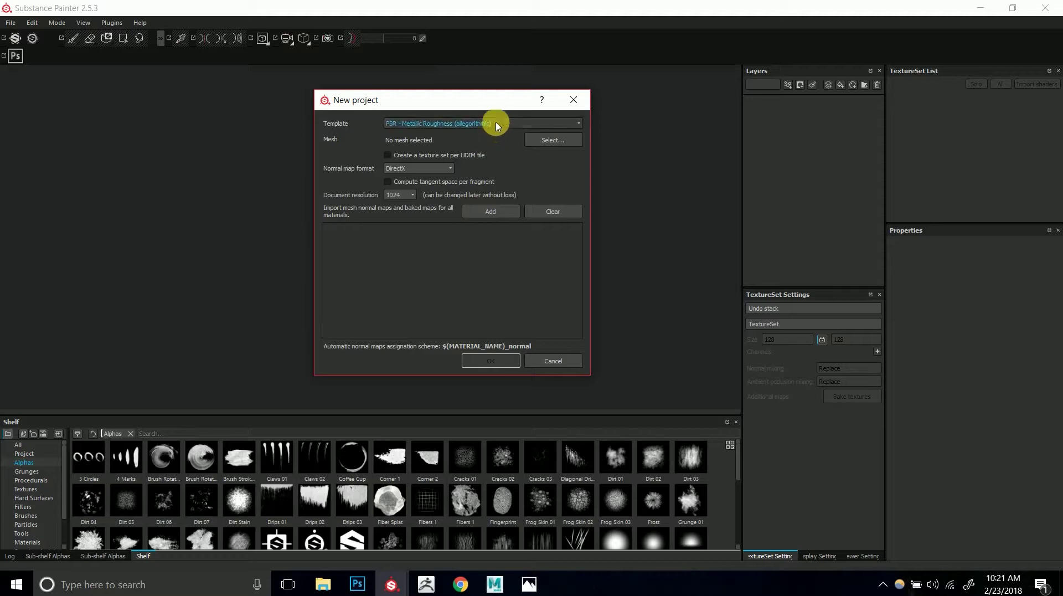
# - Choose leatherTrunk_high.fbx as the mesh and create the project with the DirectX normal map format and 1024 document resolution
pyautogui.click(551, 148)
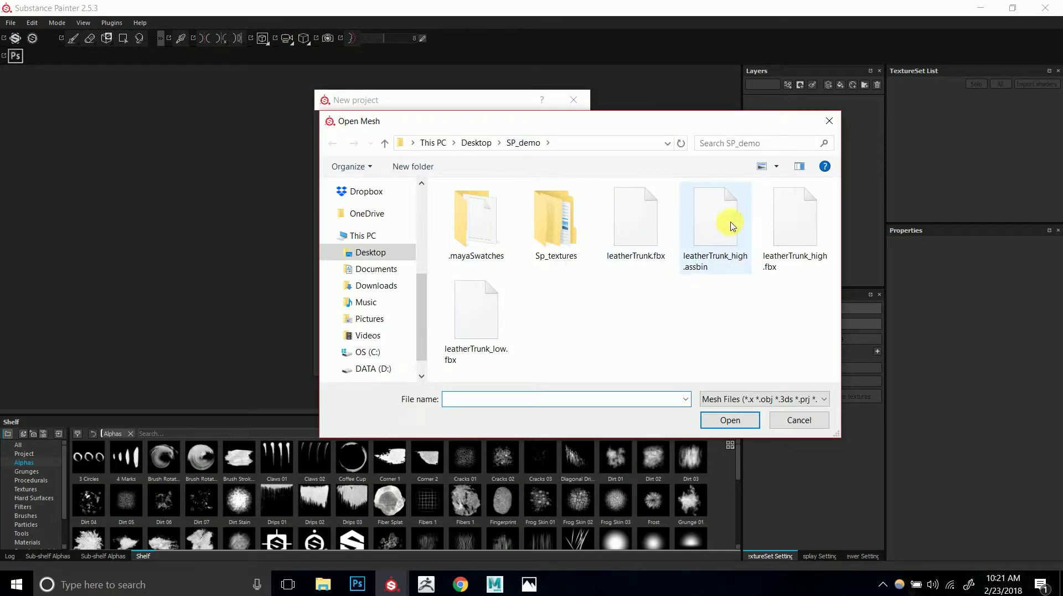
pyautogui.click(796, 219)
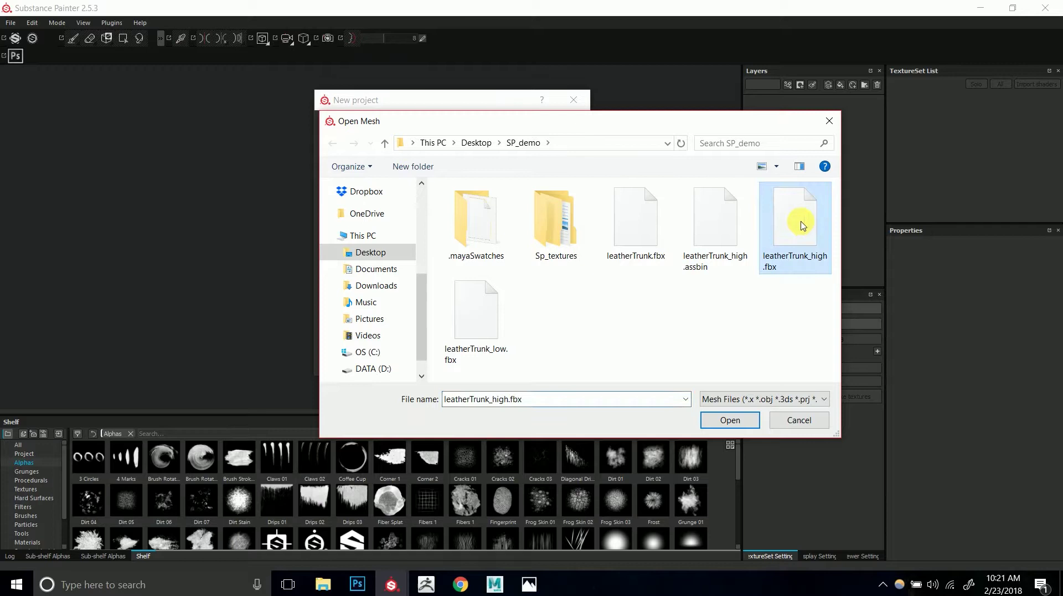
pyautogui.click(732, 421)
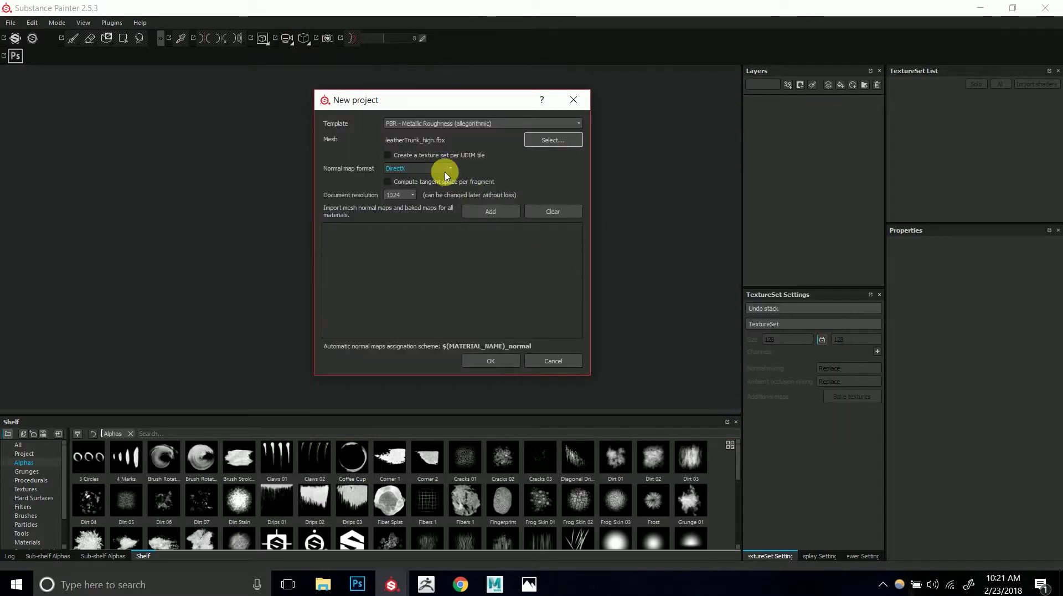
pyautogui.click(412, 172)
pyautogui.click(451, 164)
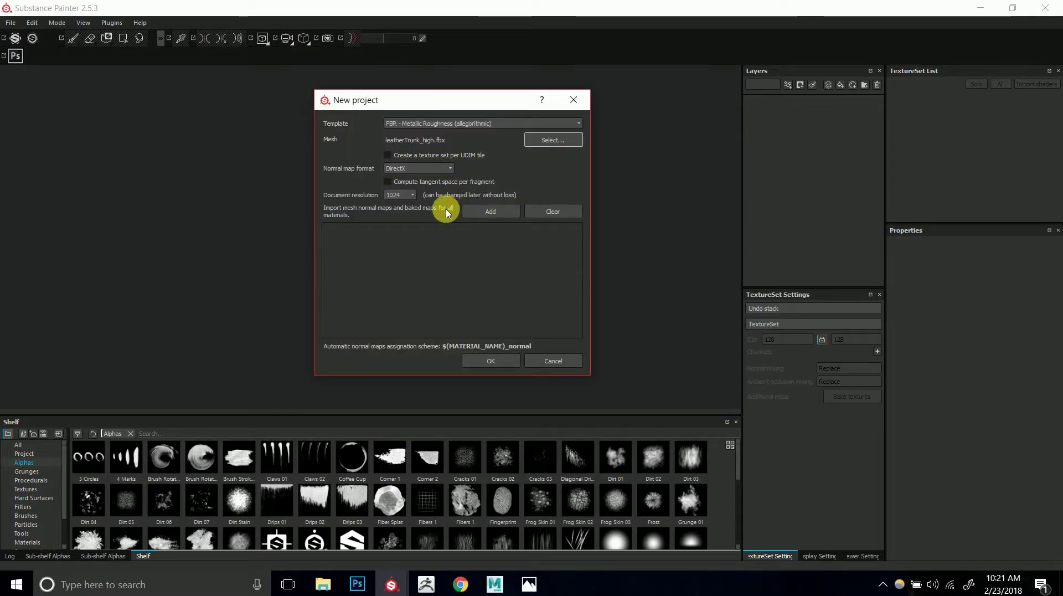
pyautogui.click(407, 195)
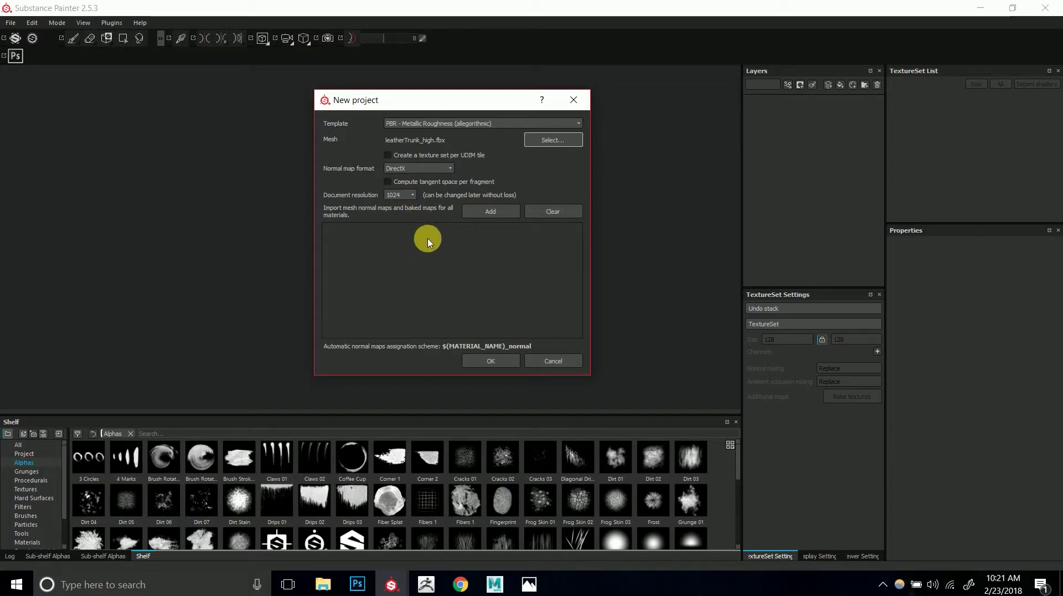
pyautogui.click(491, 361)
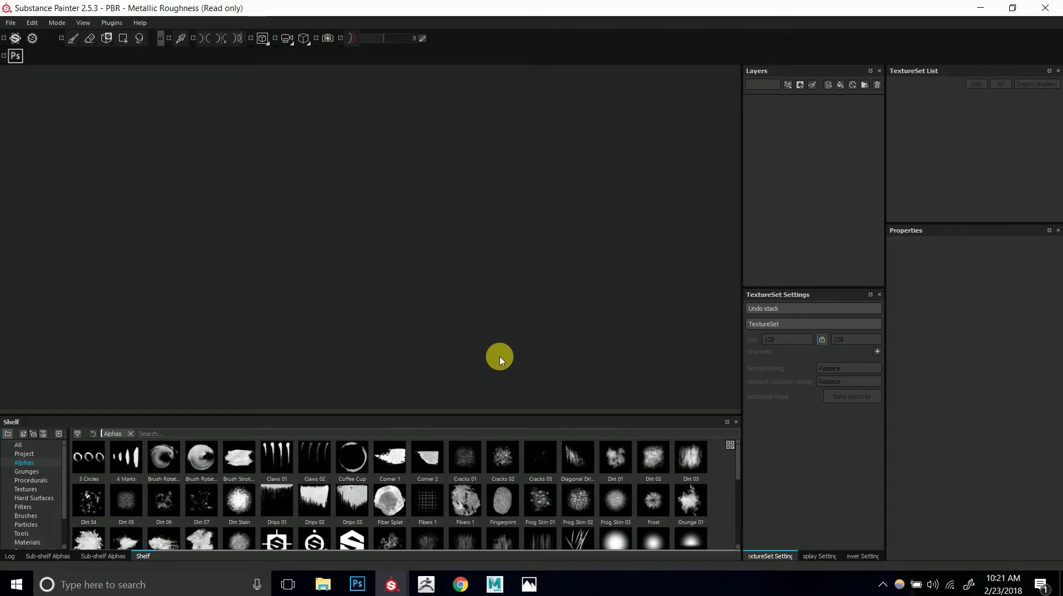
# - Examine the imported trunk model in the viewport from the front, the side and close up
pyautogui.keyDown('alt'); pyautogui.moveTo(537, 233); pyautogui.dragTo(459, 292); pyautogui.keyUp('alt')
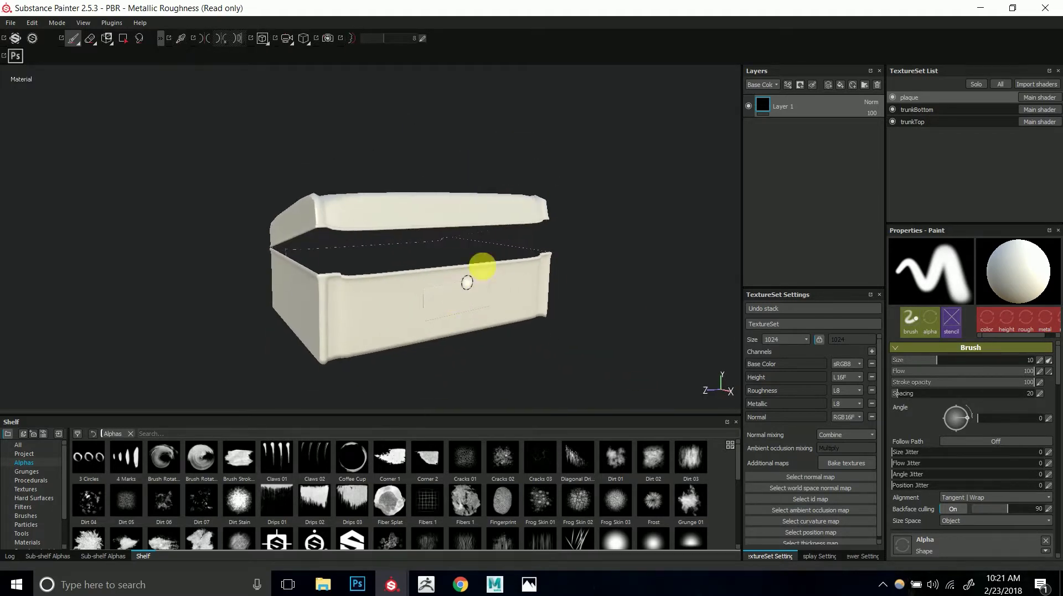
pyautogui.hotkey('alt', 'q')
pyautogui.hotkey('alt', 'q')
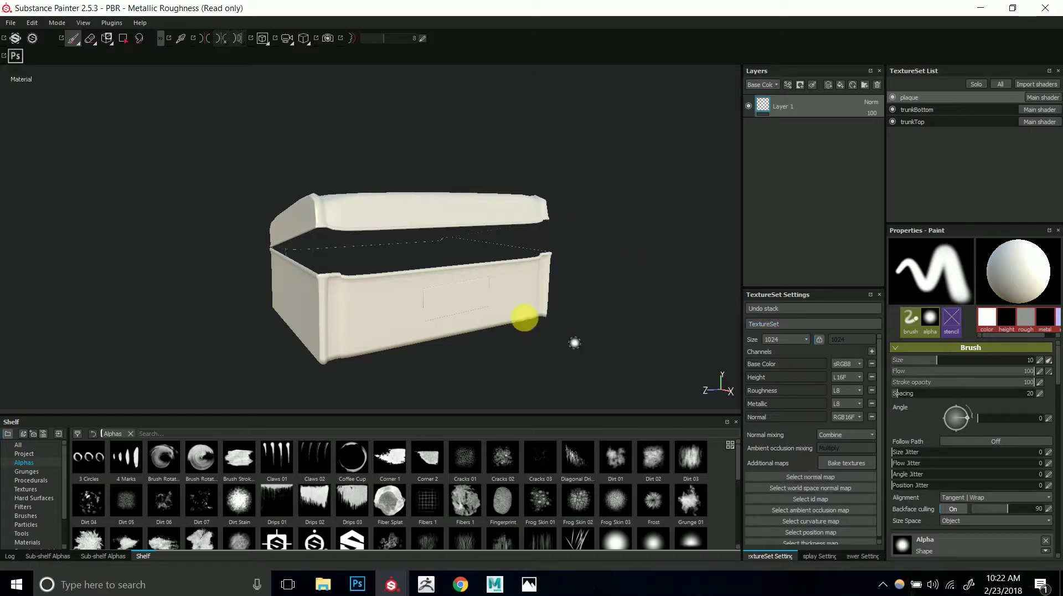
pyautogui.keyDown('alt'); pyautogui.moveTo(472, 245); pyautogui.dragTo(424, 249); pyautogui.keyUp('alt')
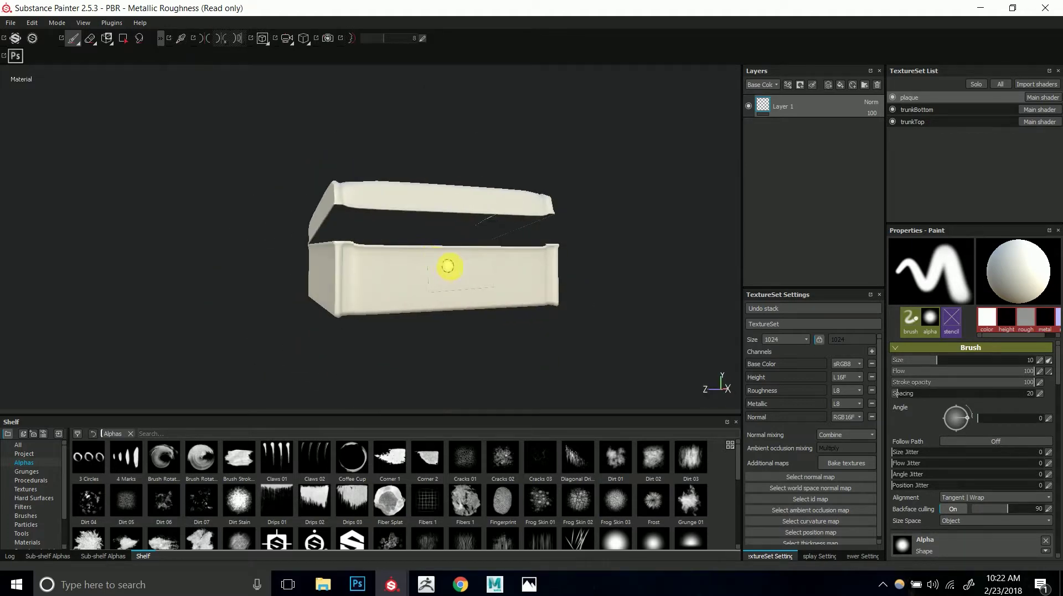
pyautogui.keyDown('alt'); pyautogui.moveTo(446, 265); pyautogui.dragTo(415, 261, button='middle'); pyautogui.keyUp('alt')
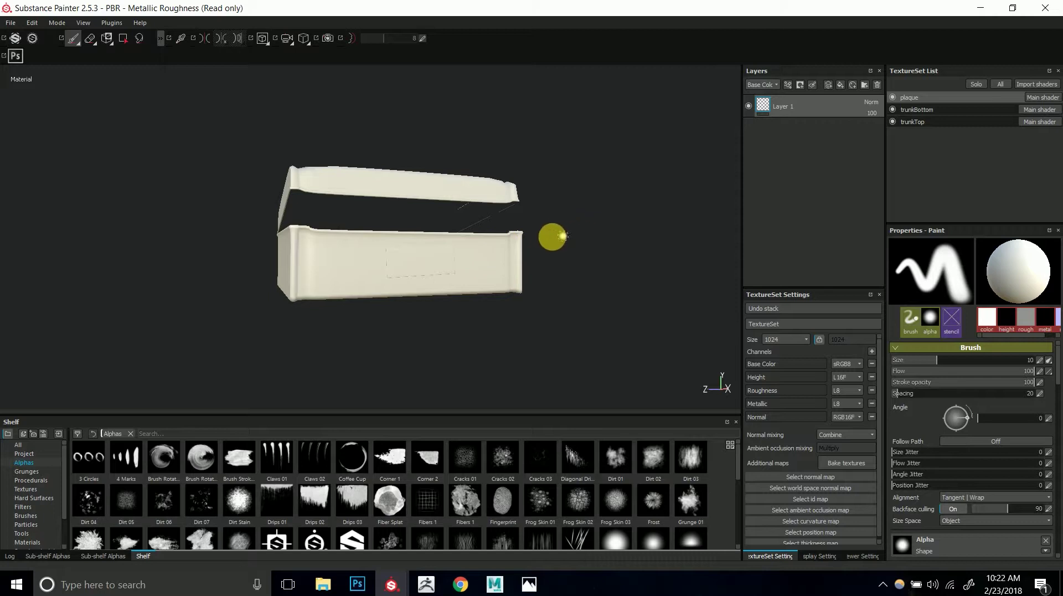
pyautogui.keyDown('alt'); pyautogui.moveTo(474, 217); pyautogui.dragTo(512, 258); pyautogui.keyUp('alt')
pyautogui.keyDown('alt'); pyautogui.moveTo(512, 257); pyautogui.dragTo(476, 226, button='right'); pyautogui.keyUp('alt')
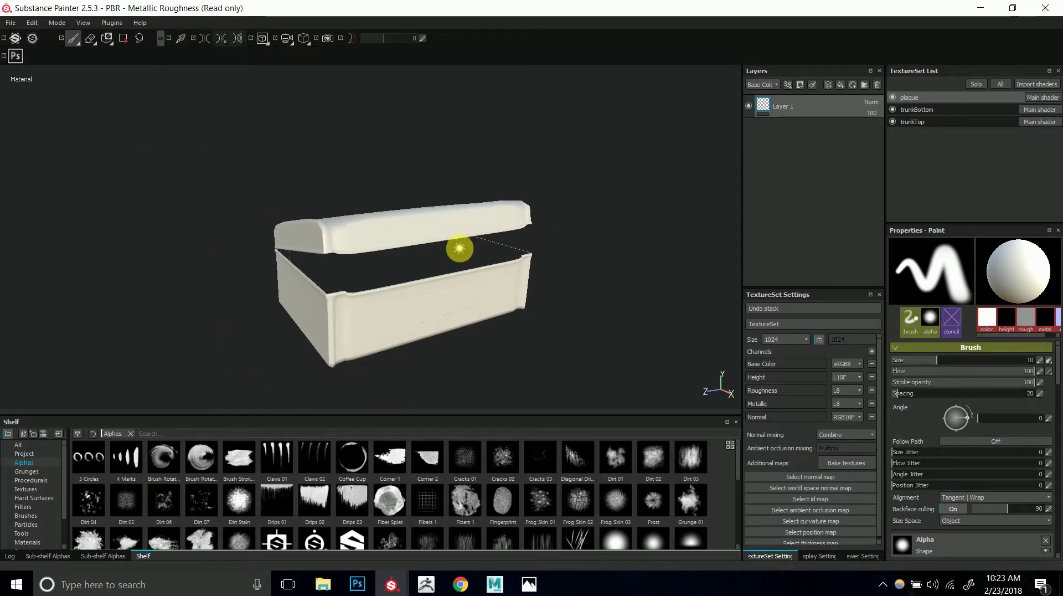
pyautogui.keyDown('alt'); pyautogui.moveTo(454, 247); pyautogui.dragTo(446, 279); pyautogui.keyUp('alt')
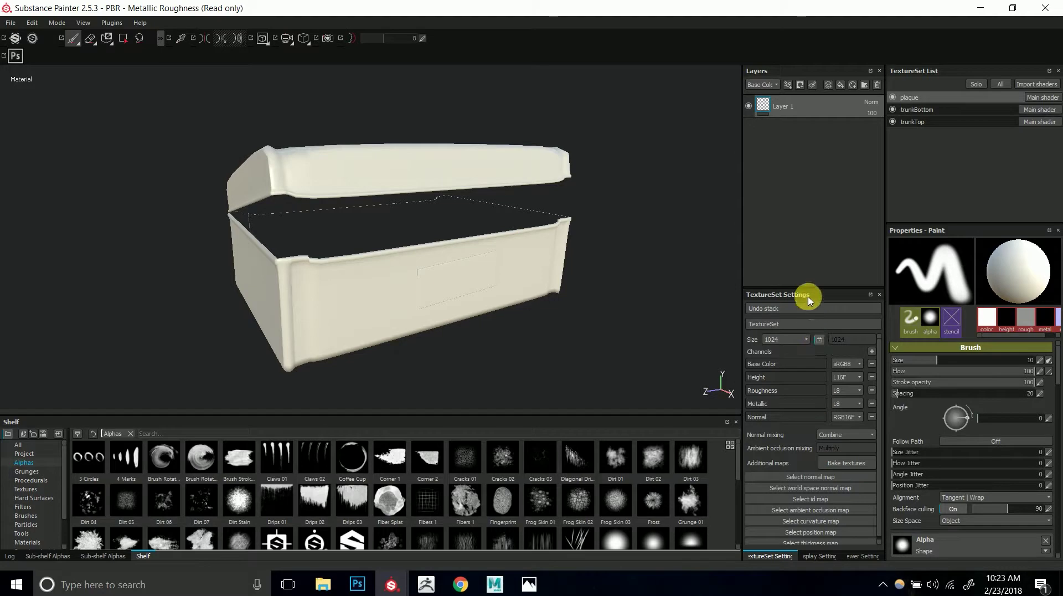
# - Review the display, viewer and texture set settings, including the map baking options and the normal map selection
pyautogui.click(814, 557)
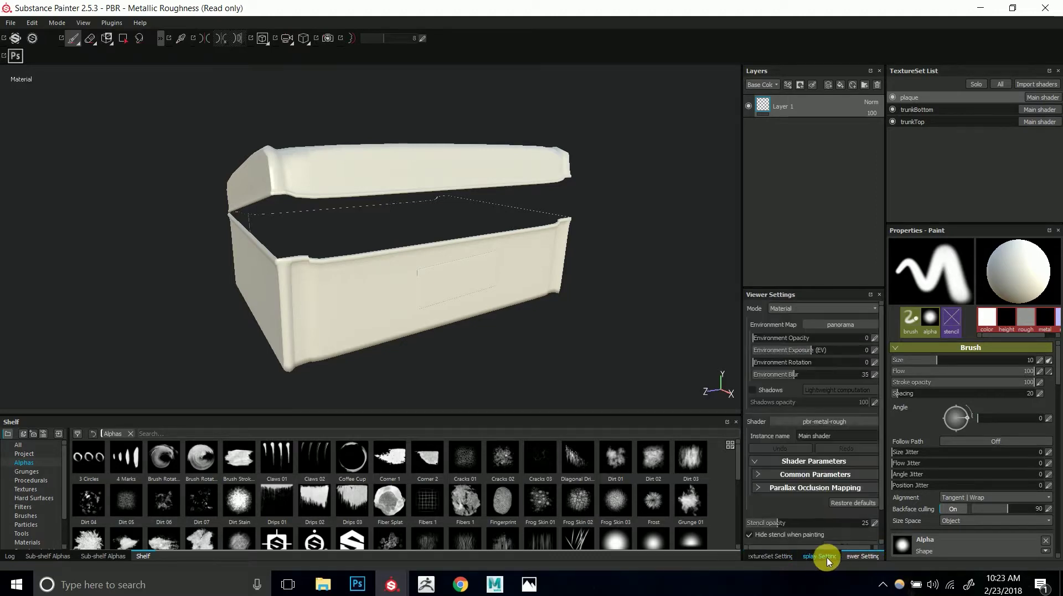
pyautogui.click(856, 557)
pyautogui.click(815, 557)
pyautogui.click(784, 557)
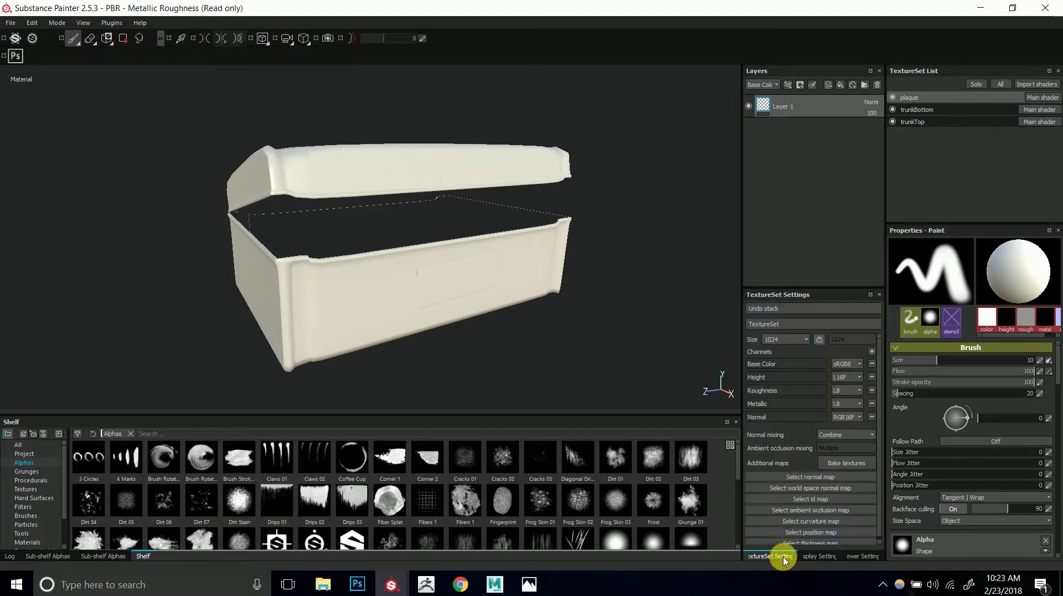
pyautogui.click(845, 464)
pyautogui.moveTo(522, 108); pyautogui.dragTo(517, 171)
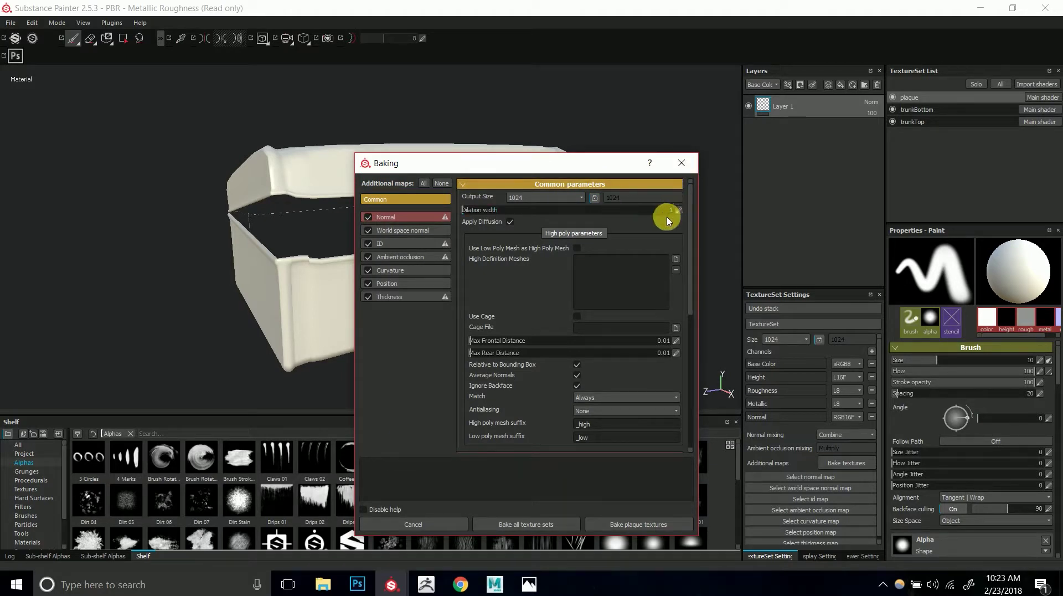
pyautogui.click(681, 164)
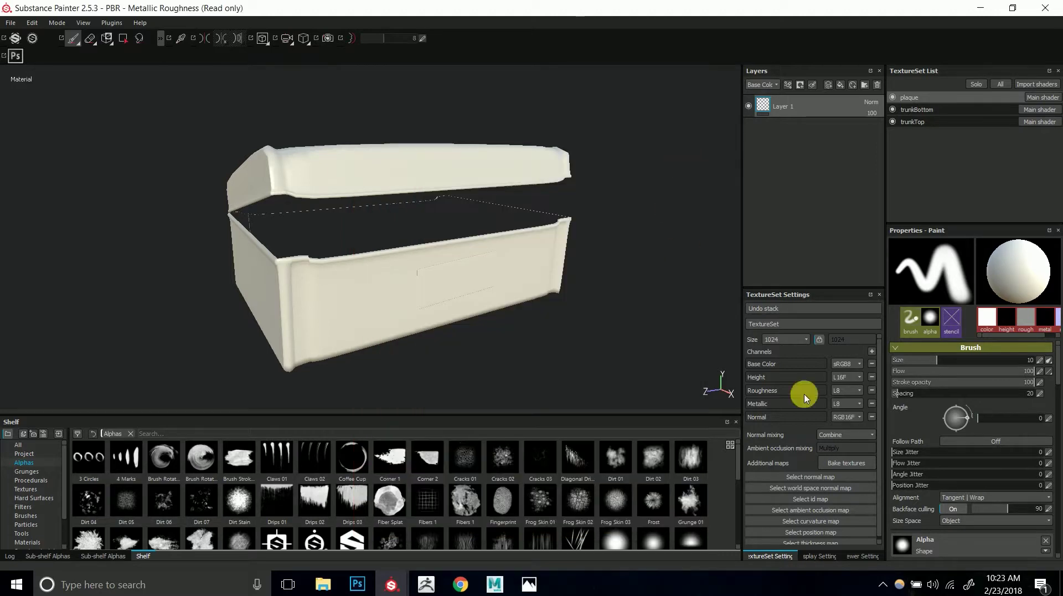
pyautogui.click(845, 480)
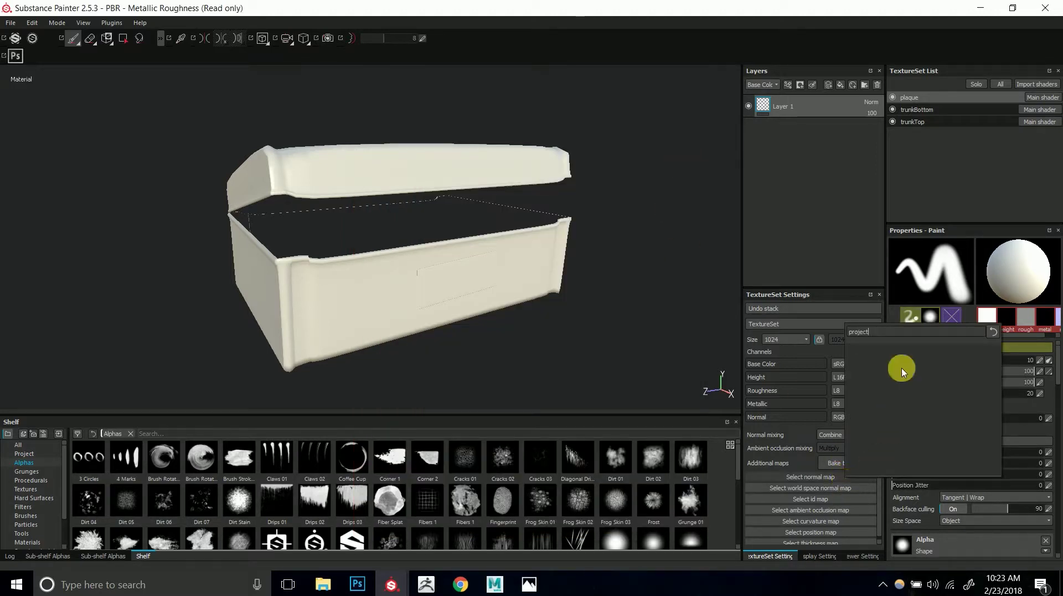
pyautogui.click(823, 253)
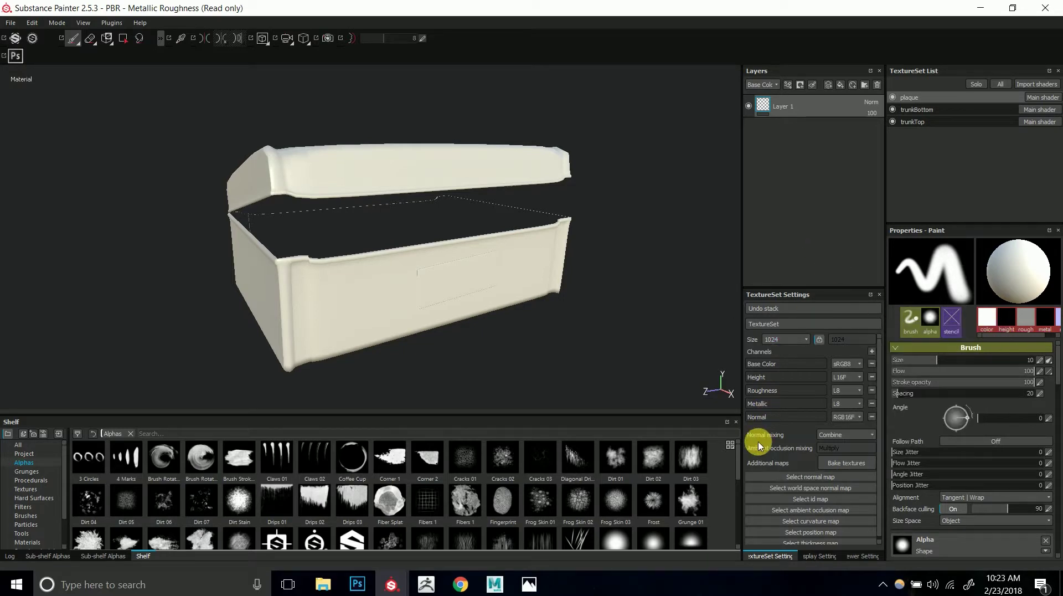
# - Add motorcycle.JPG from the SP_demo folder as a resource for import and set its usage to texture
pyautogui.click(59, 435)
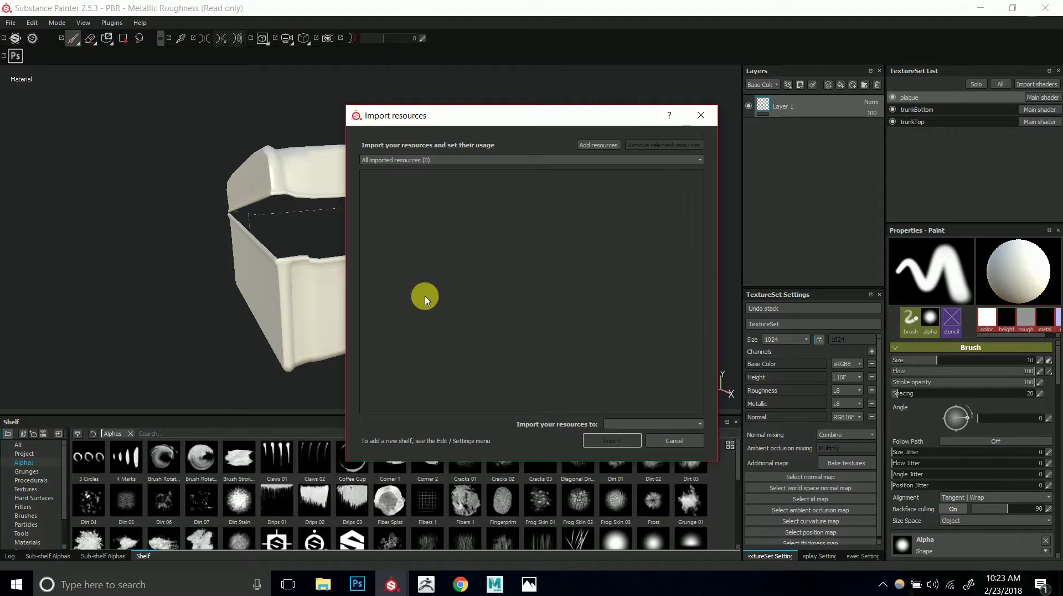
pyautogui.click(596, 146)
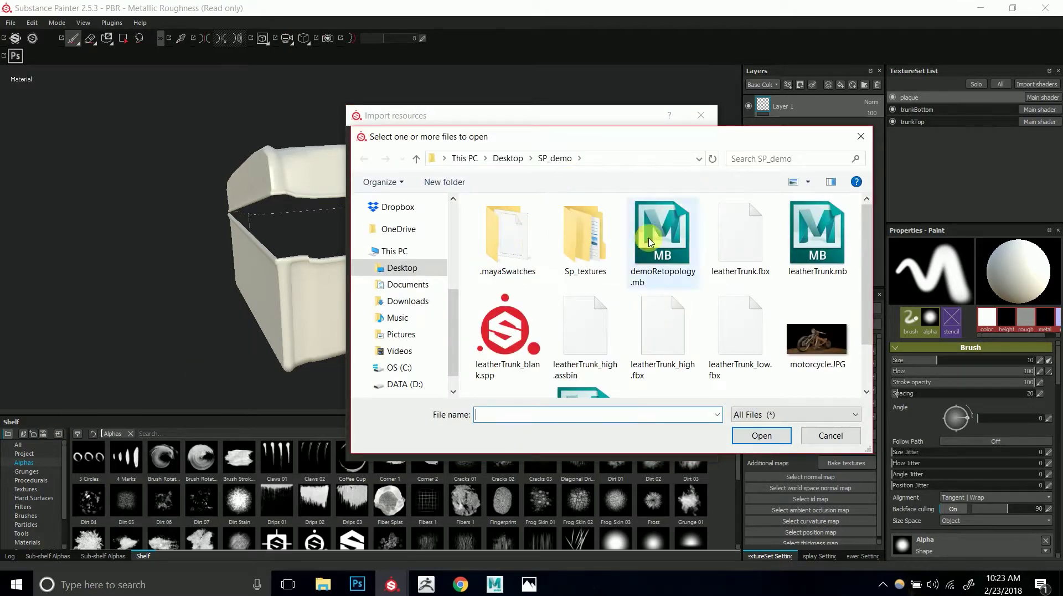
pyautogui.click(817, 342)
pyautogui.click(762, 437)
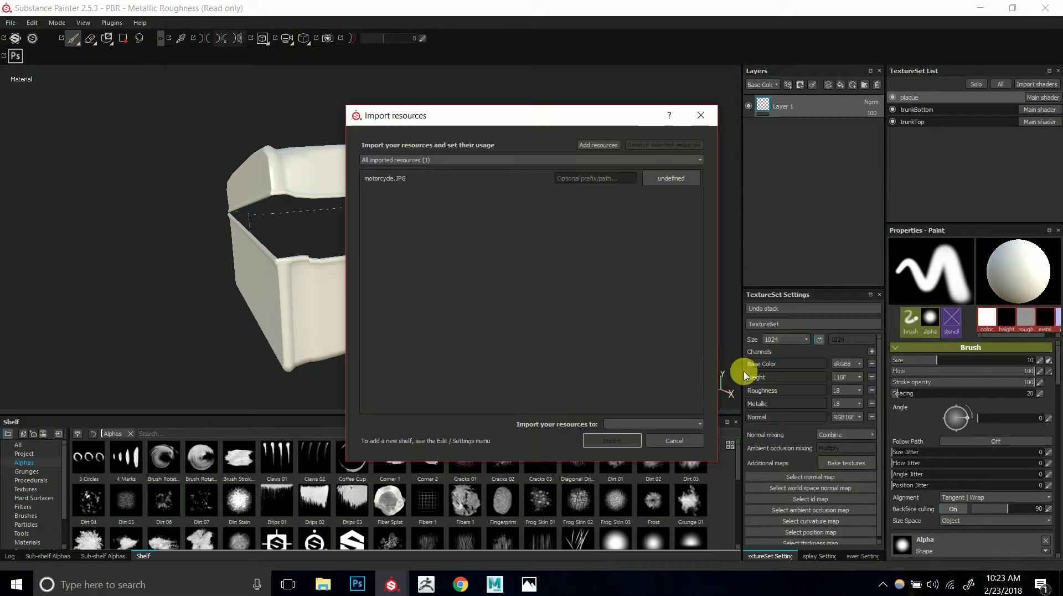
pyautogui.click(672, 178)
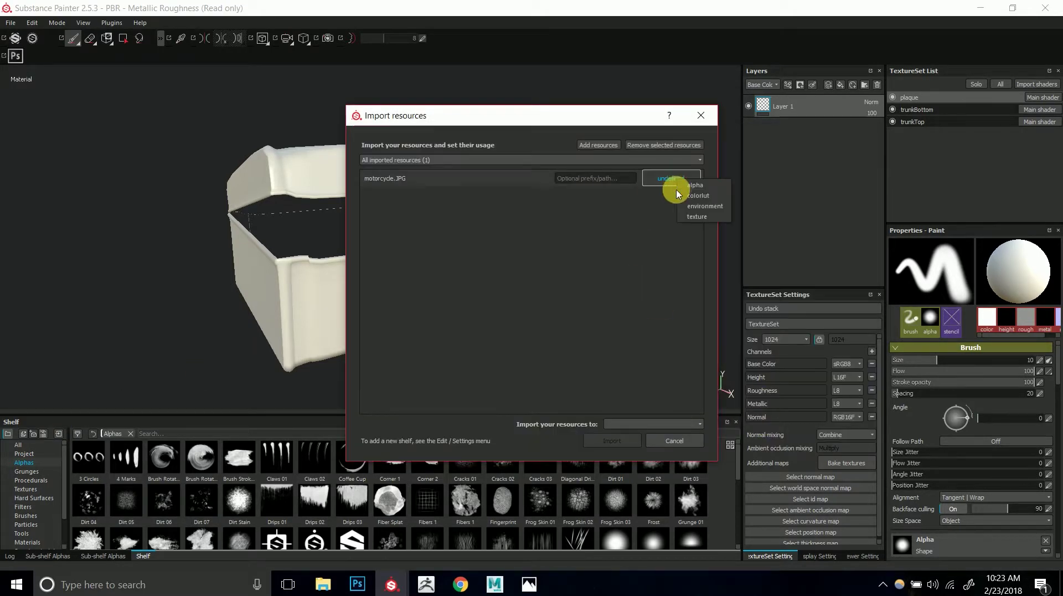
pyautogui.click(696, 216)
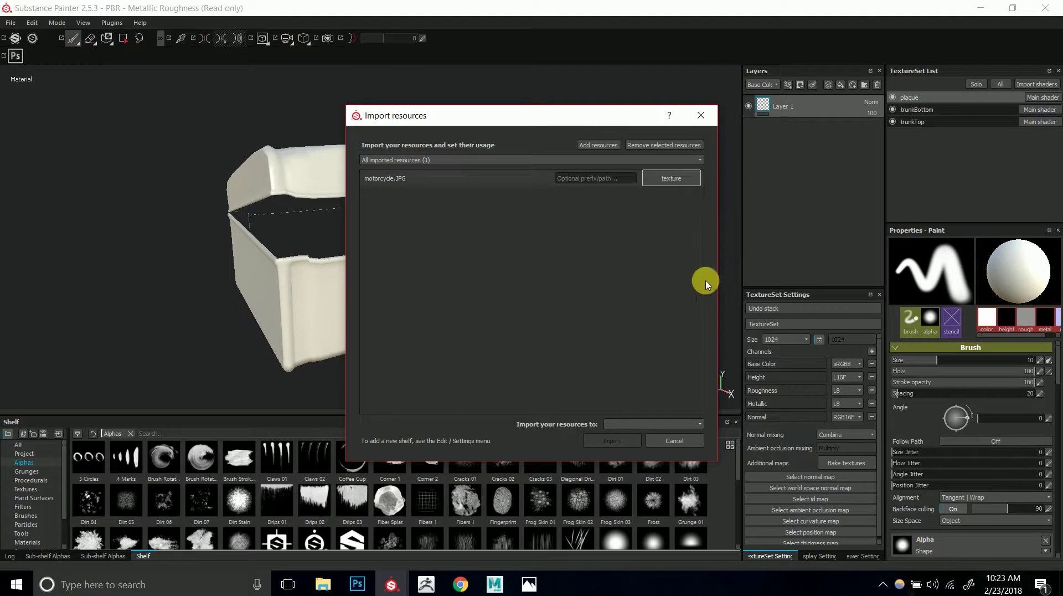
# - Set the import destination of the motorcycle image to the project 'PBR - Metallic Roughness'
pyautogui.click(617, 424)
pyautogui.click(629, 433)
pyautogui.click(631, 425)
pyautogui.click(636, 442)
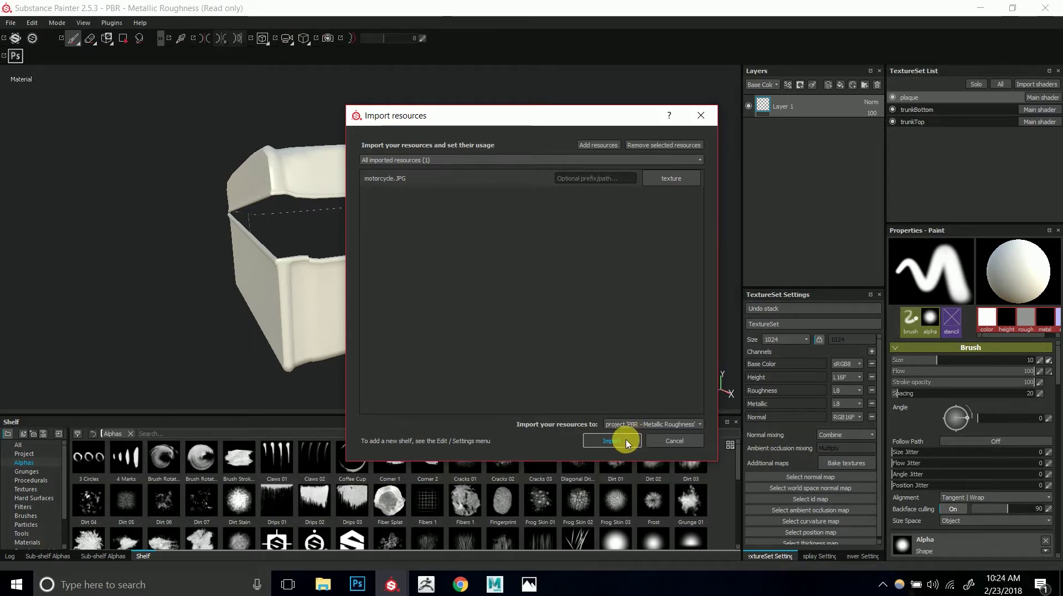
# - Import motorcycle.JPG into the project as a texture
pyautogui.click(634, 437)
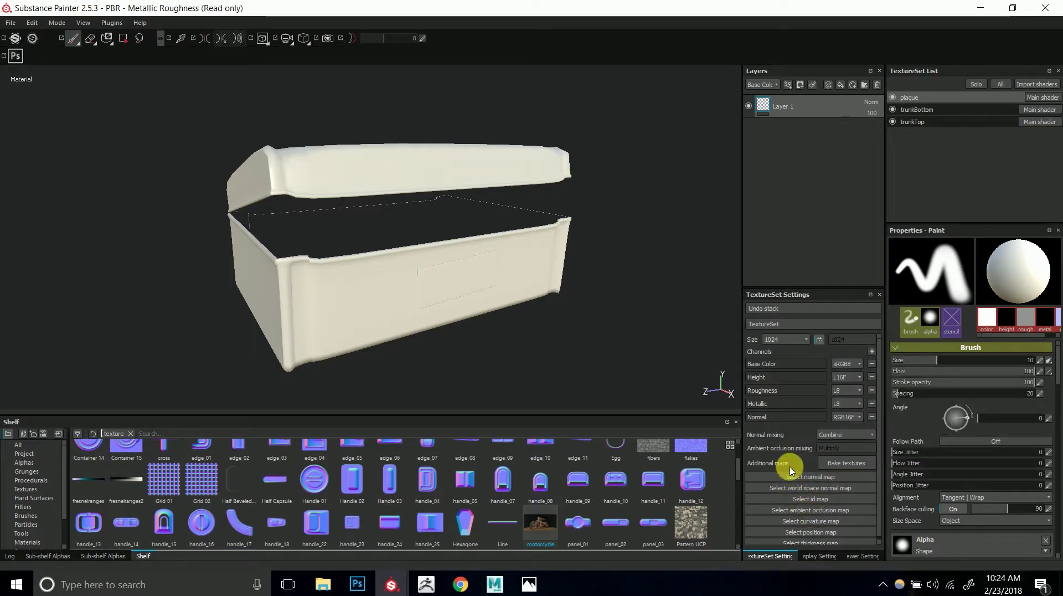
# - Set up a map bake that excludes the ID map with an output size of 2048, and close the baking settings without baking
pyautogui.click(832, 467)
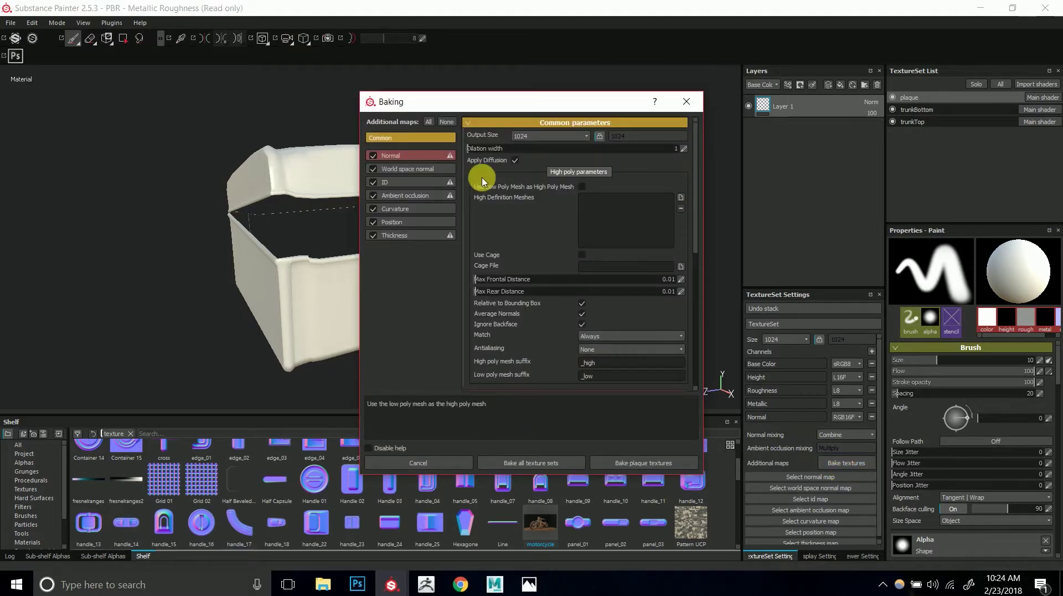
pyautogui.moveTo(448, 103); pyautogui.dragTo(543, 84)
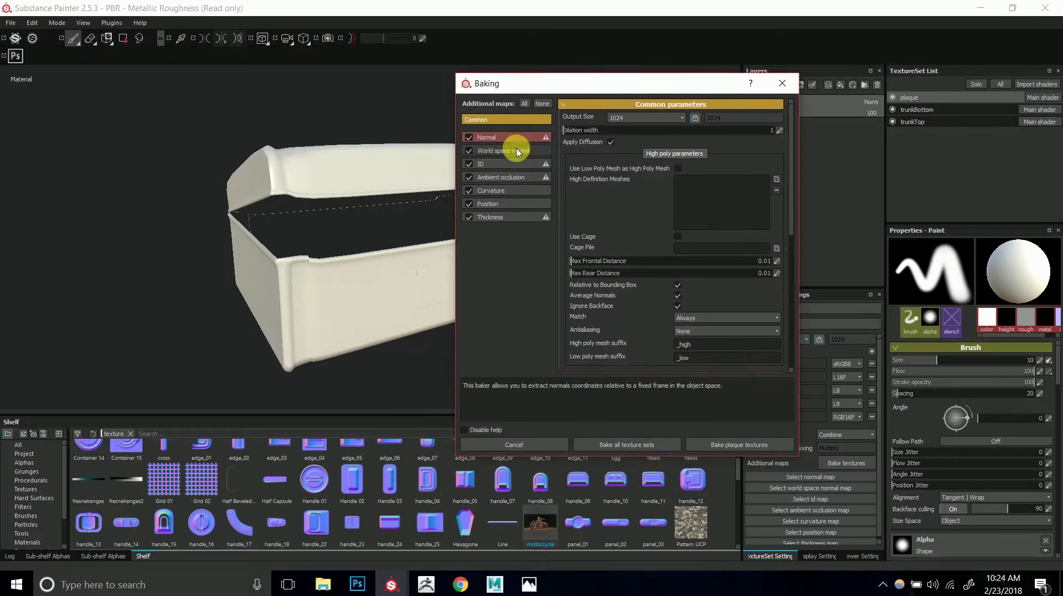
pyautogui.click(470, 164)
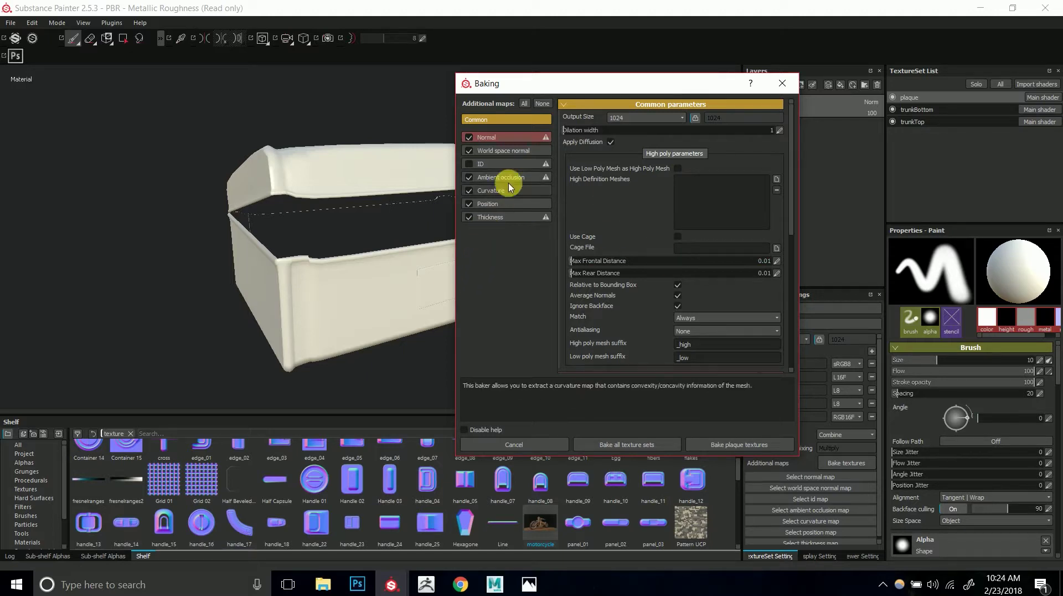
pyautogui.click(469, 164)
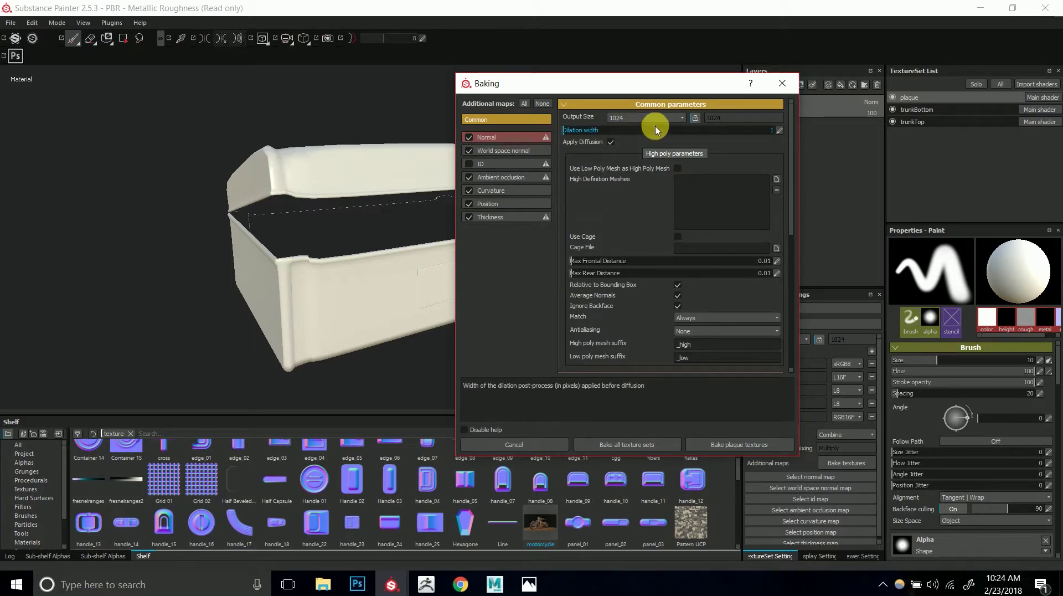
pyautogui.click(672, 121)
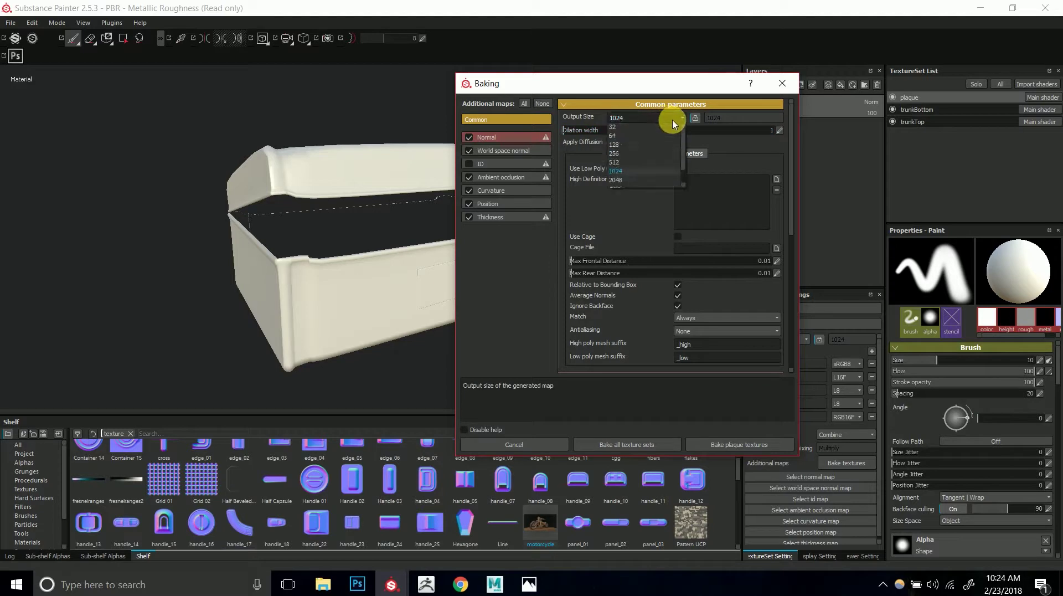
pyautogui.scroll(-2, 683, 138)
pyautogui.click(636, 163)
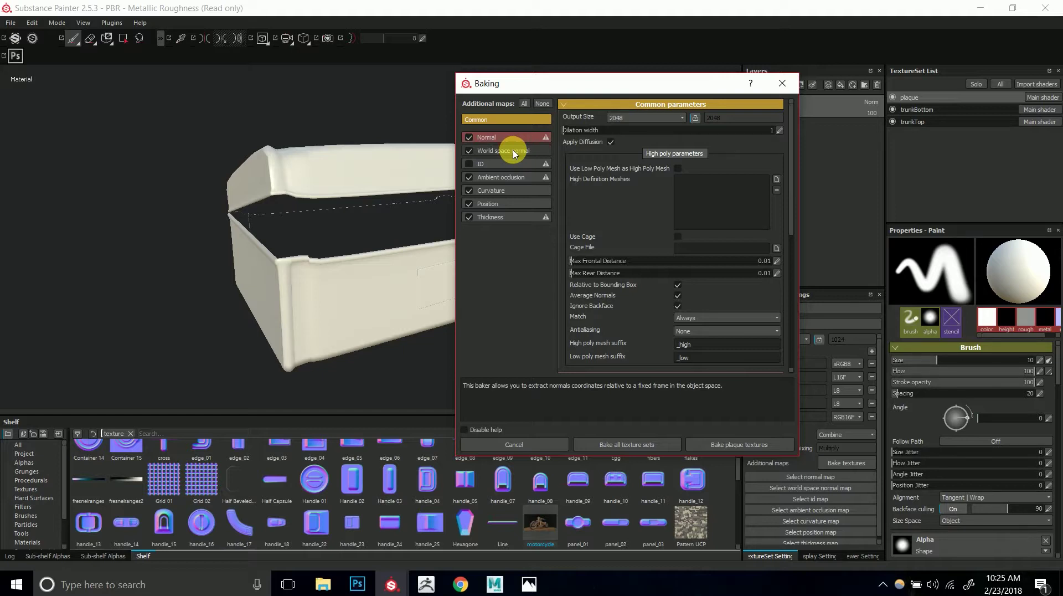
pyautogui.click(783, 83)
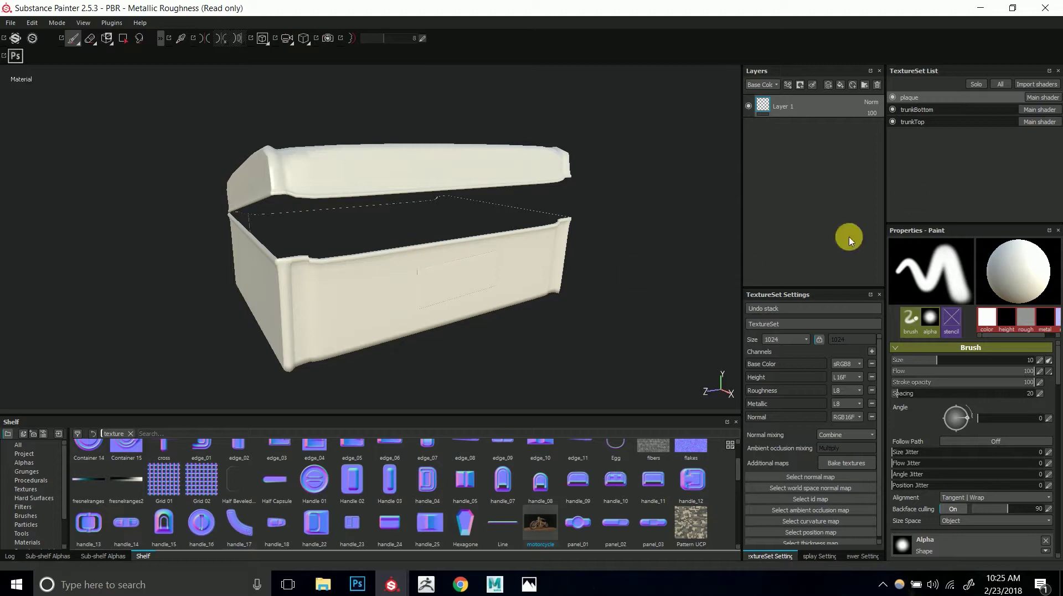
# - Switch to the craneSign project and review the baked additional maps of the lambert4 texture set
pyautogui.click(984, 14)
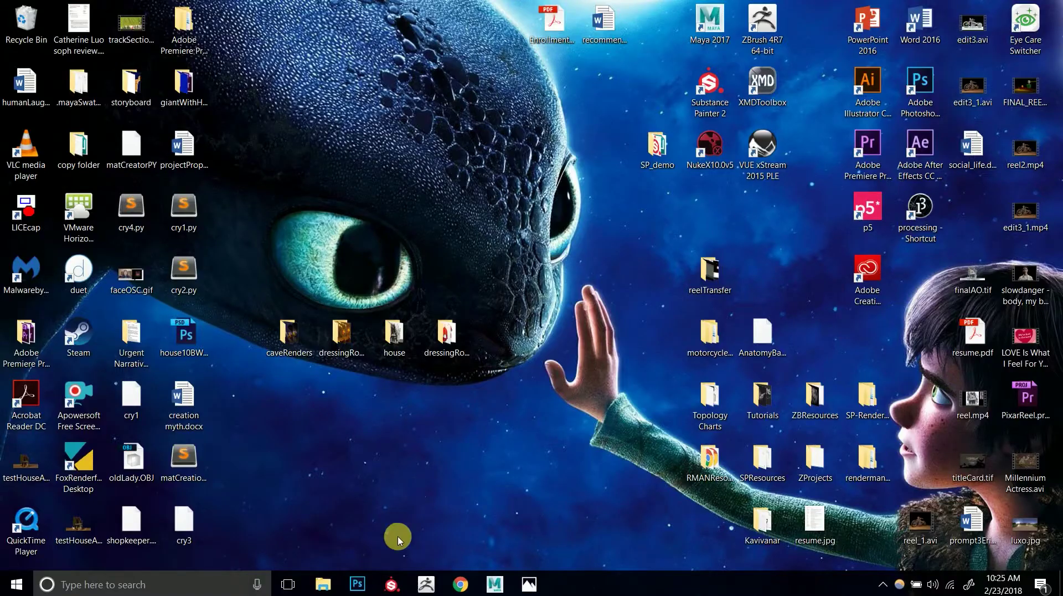
pyautogui.moveTo(406, 572)
pyautogui.click(334, 526)
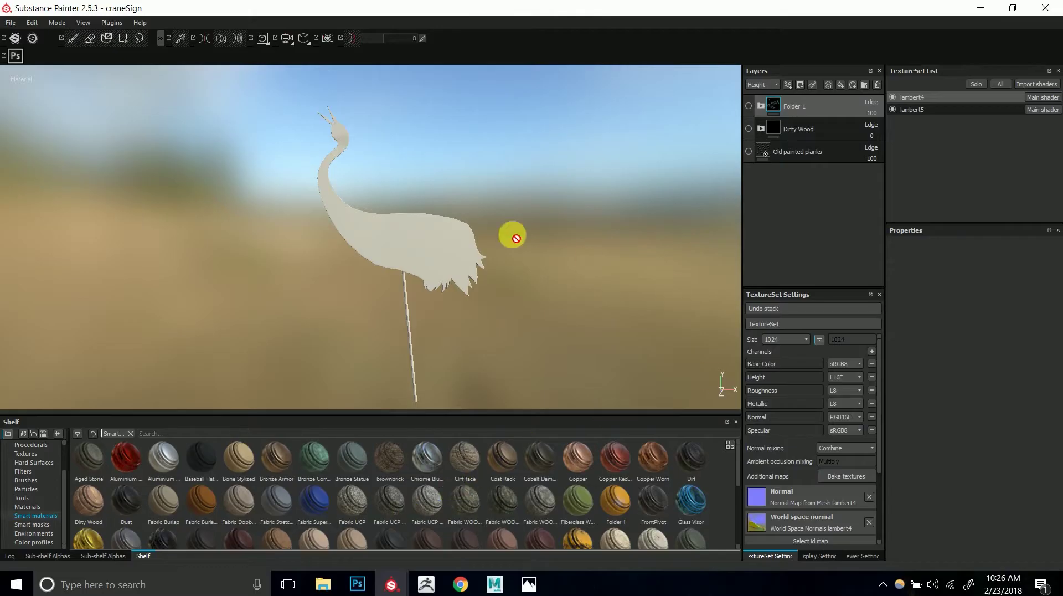
pyautogui.moveTo(879, 375); pyautogui.dragTo(883, 482)
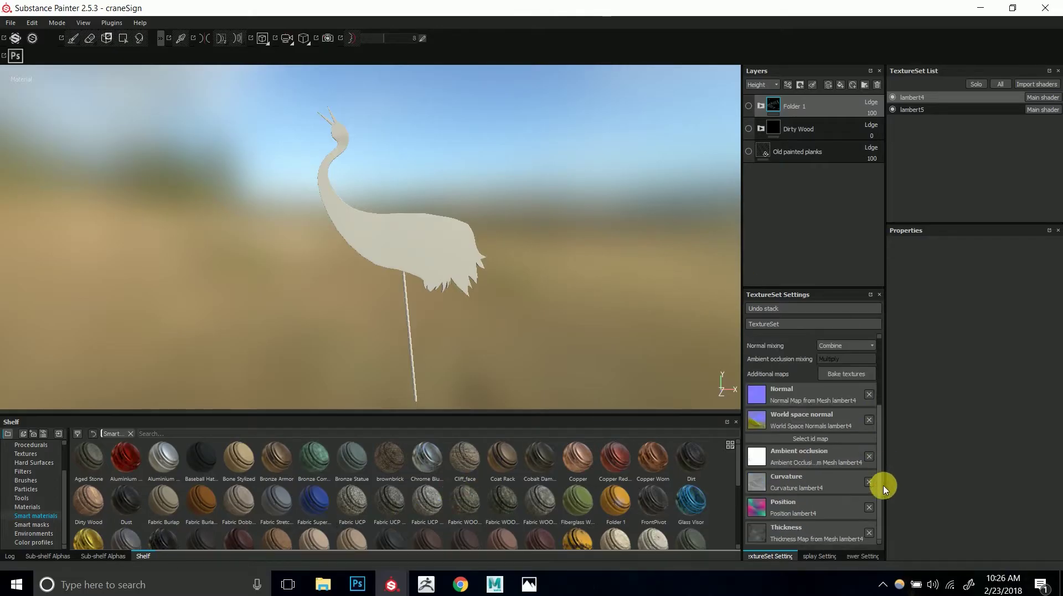
pyautogui.moveTo(885, 443); pyautogui.dragTo(898, 372)
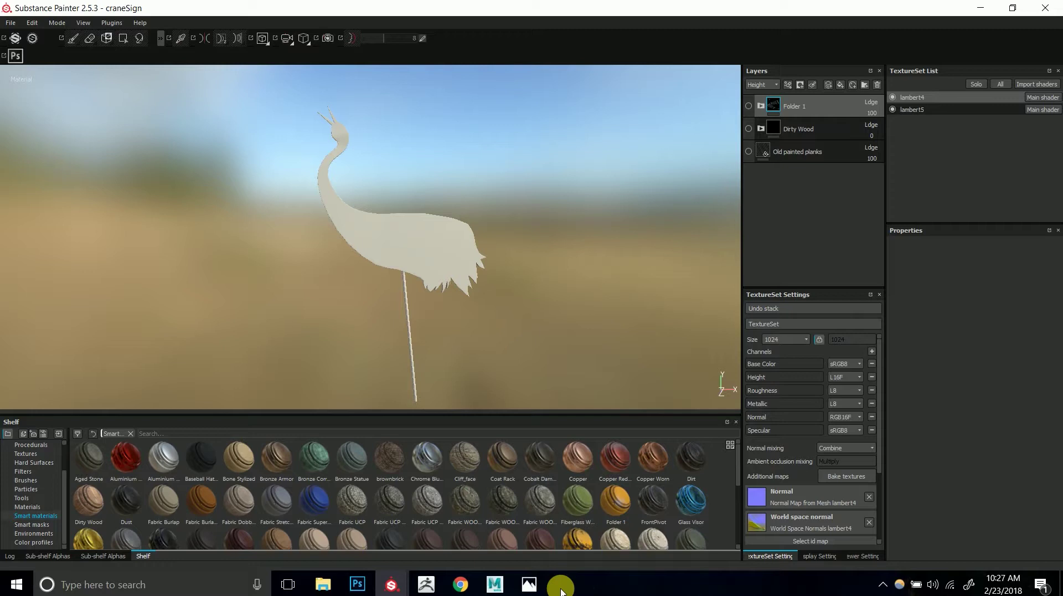
pyautogui.moveTo(562, 591); pyautogui.dragTo(881, 516)
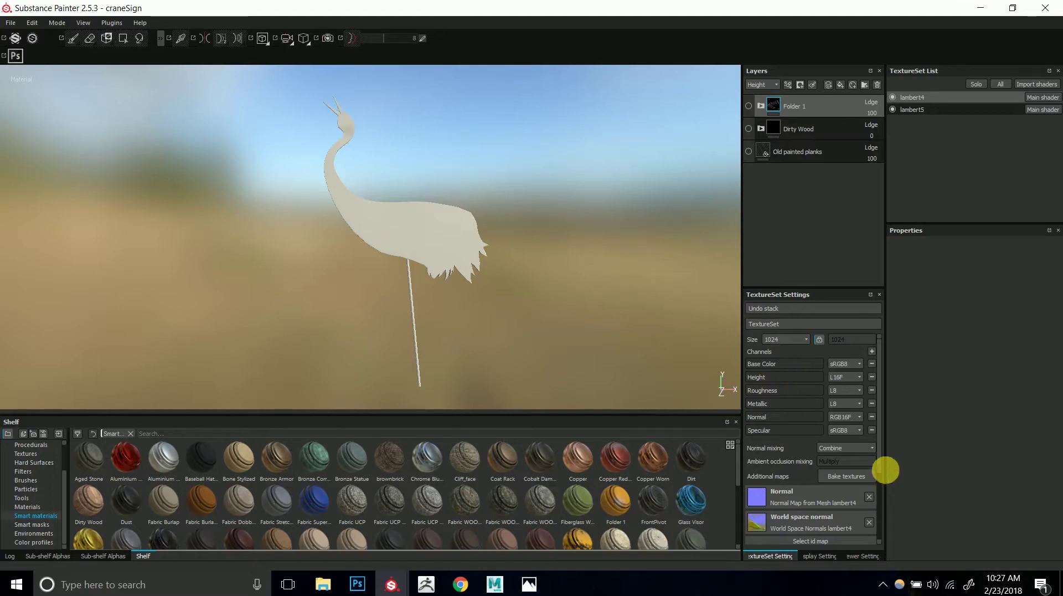
pyautogui.scroll(-2, 880, 487)
pyautogui.scroll(-3, 878, 494)
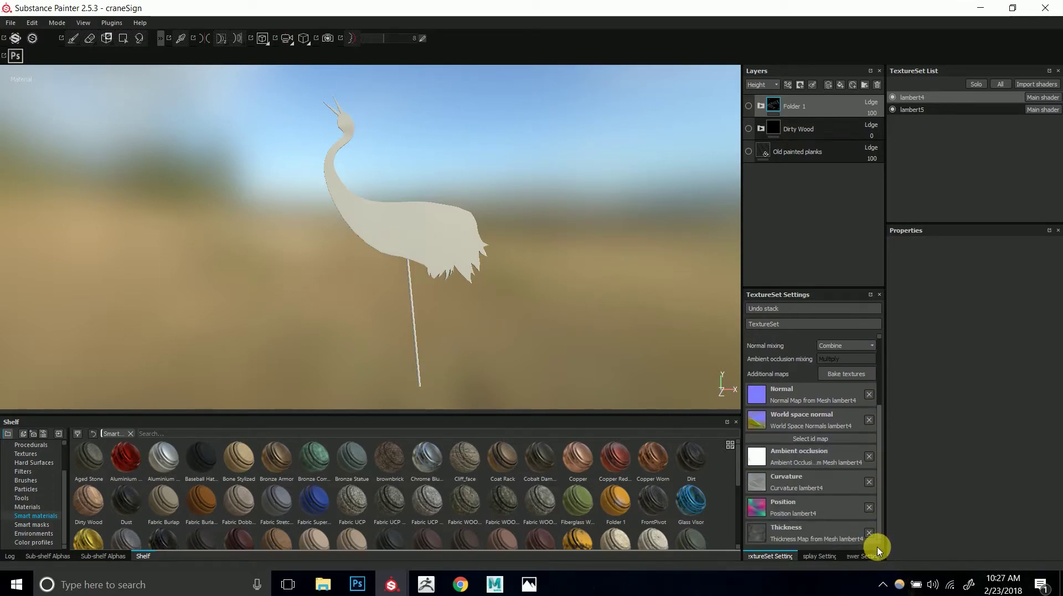
pyautogui.scroll(5, 881, 520)
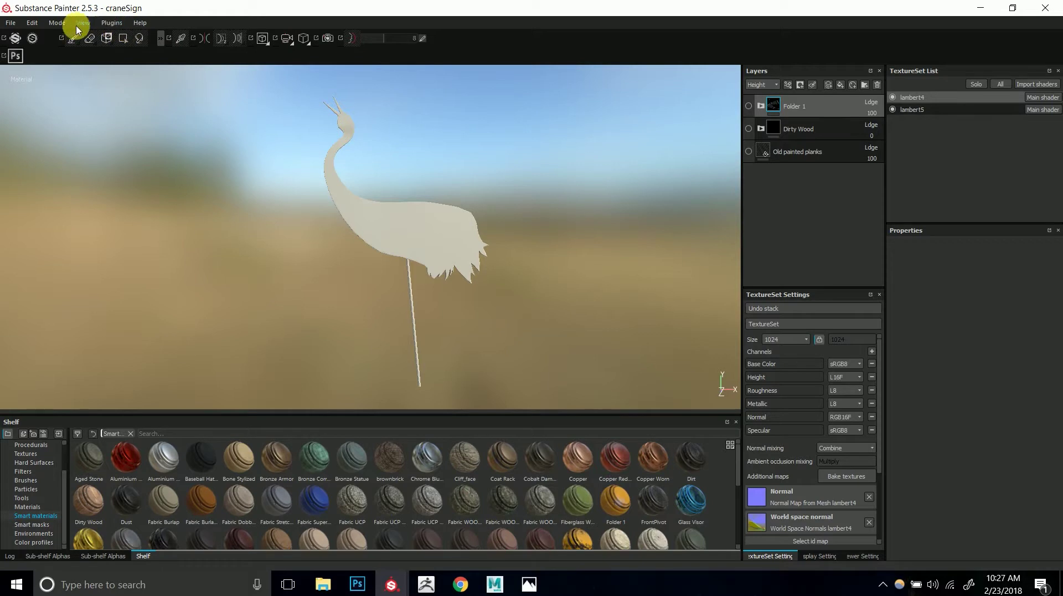
pyautogui.click(10, 24)
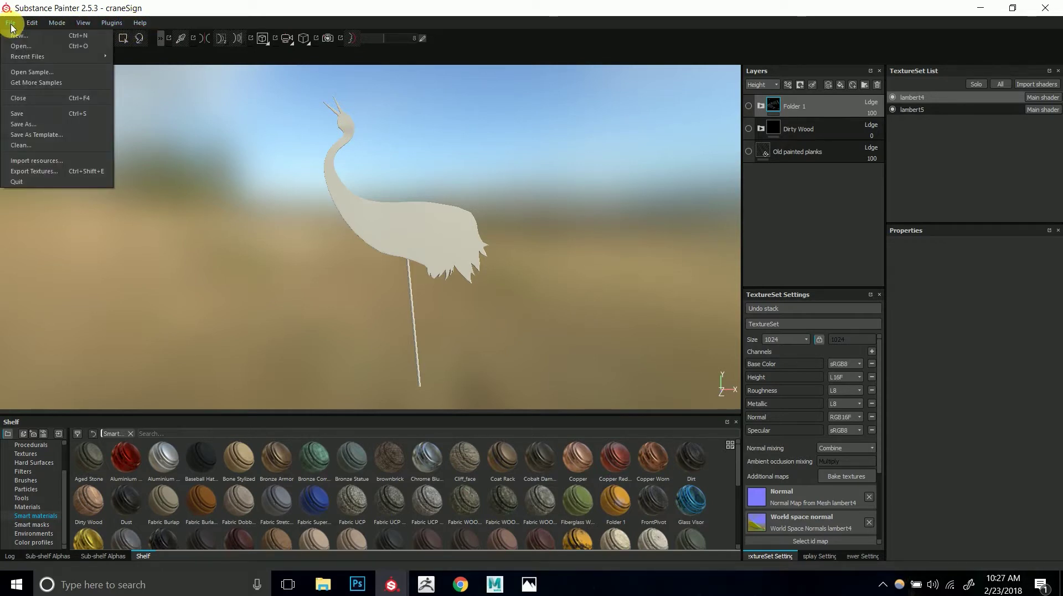
pyautogui.click(33, 23)
pyautogui.click(34, 23)
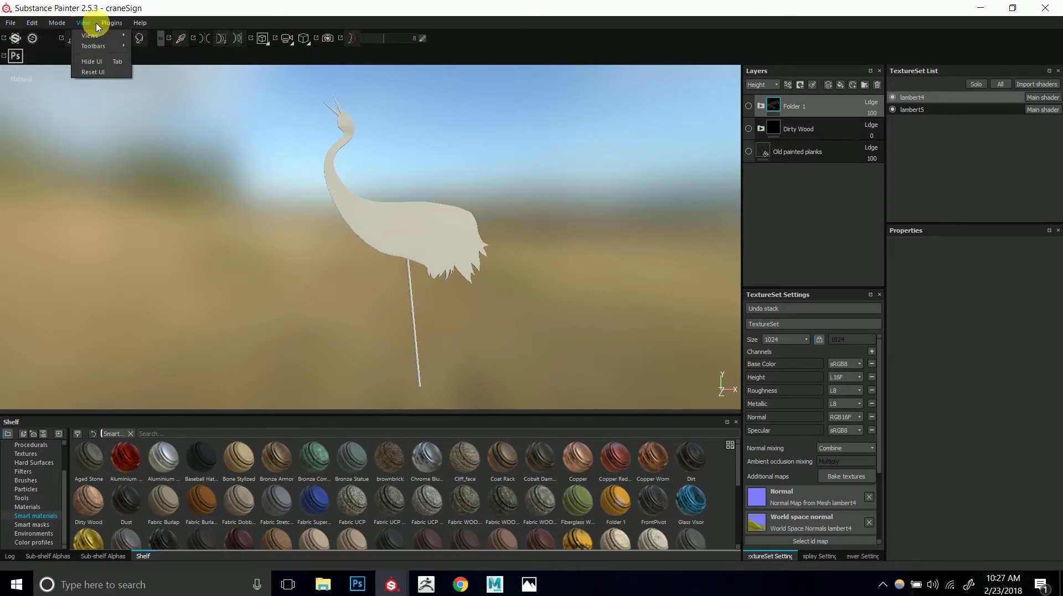
pyautogui.click(197, 12)
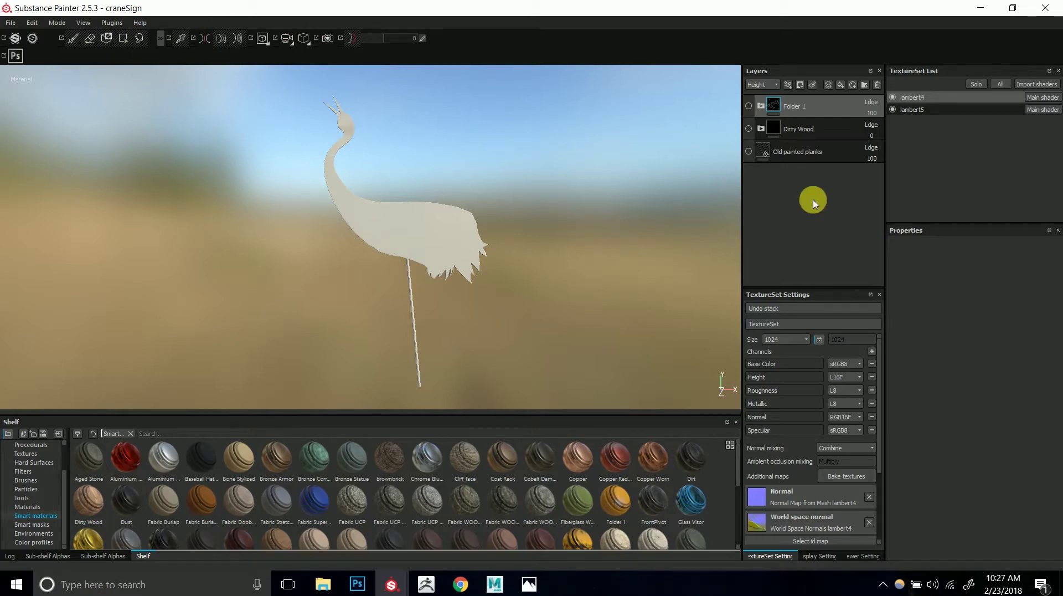
# - Add a new paint layer above Folder 1 in the lambert4 texture set
pyautogui.moveTo(774, 100); pyautogui.dragTo(812, 99)
pyautogui.click(829, 85)
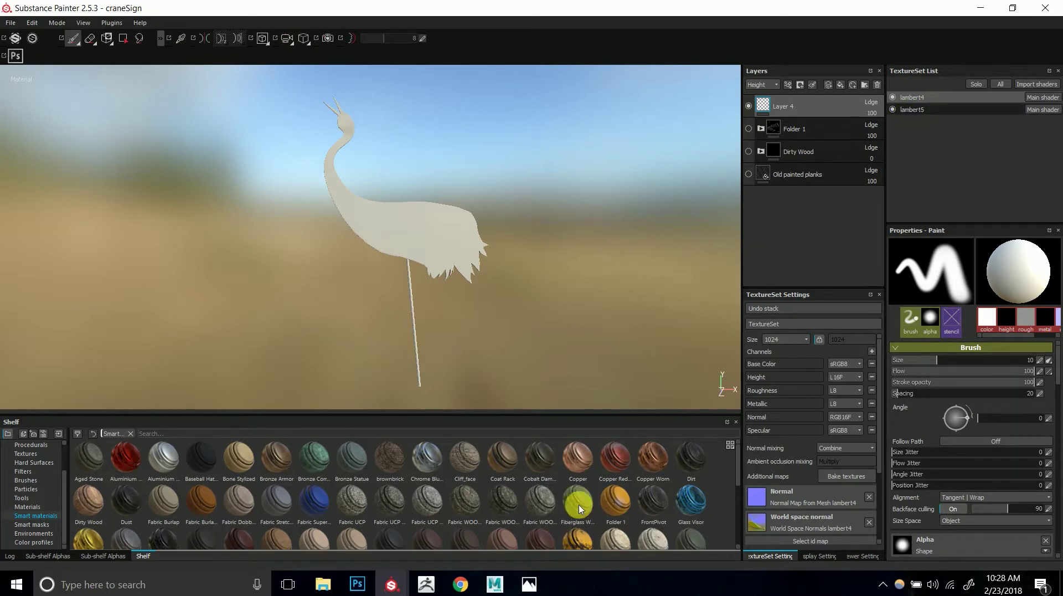
# - Hide the lambert4 texture set in the viewport and show it again
pyautogui.click(893, 98)
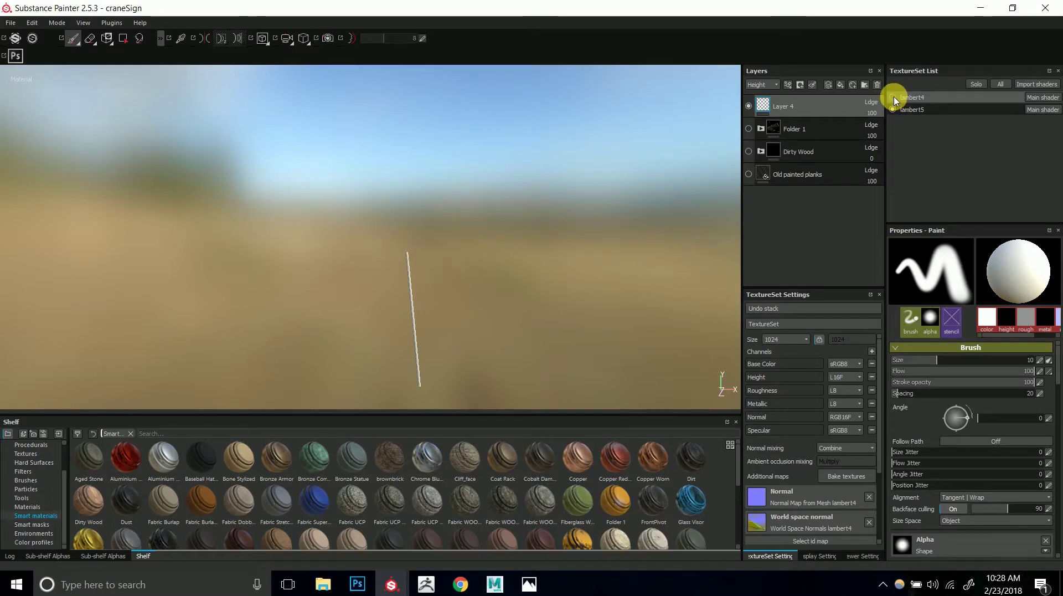
pyautogui.click(893, 98)
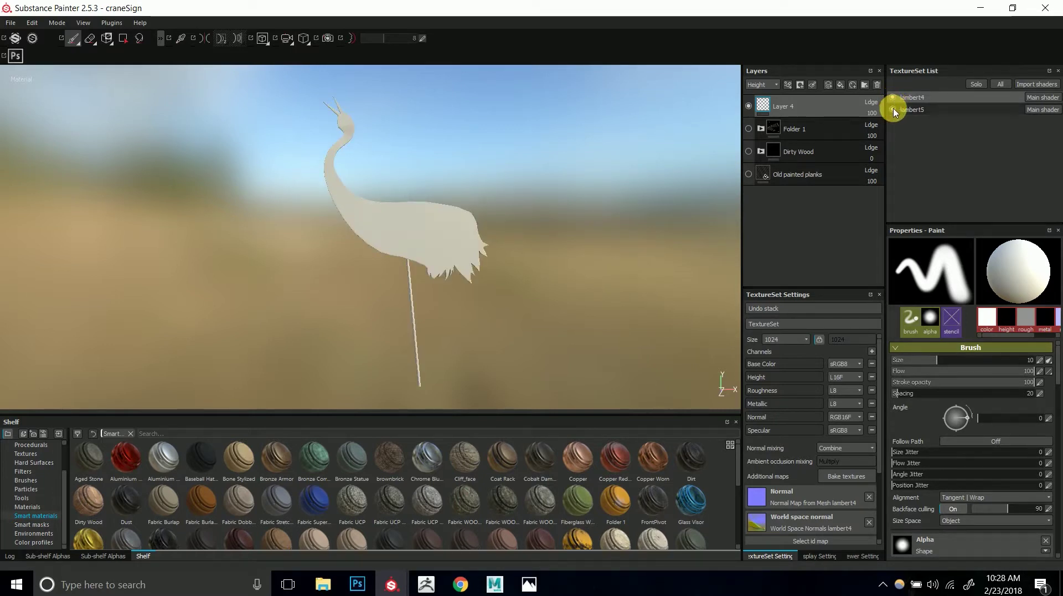
# - Switch to the trunk project and hide and reshow the trunkBottom and trunkTop texture sets in turn
pyautogui.moveTo(392, 585)
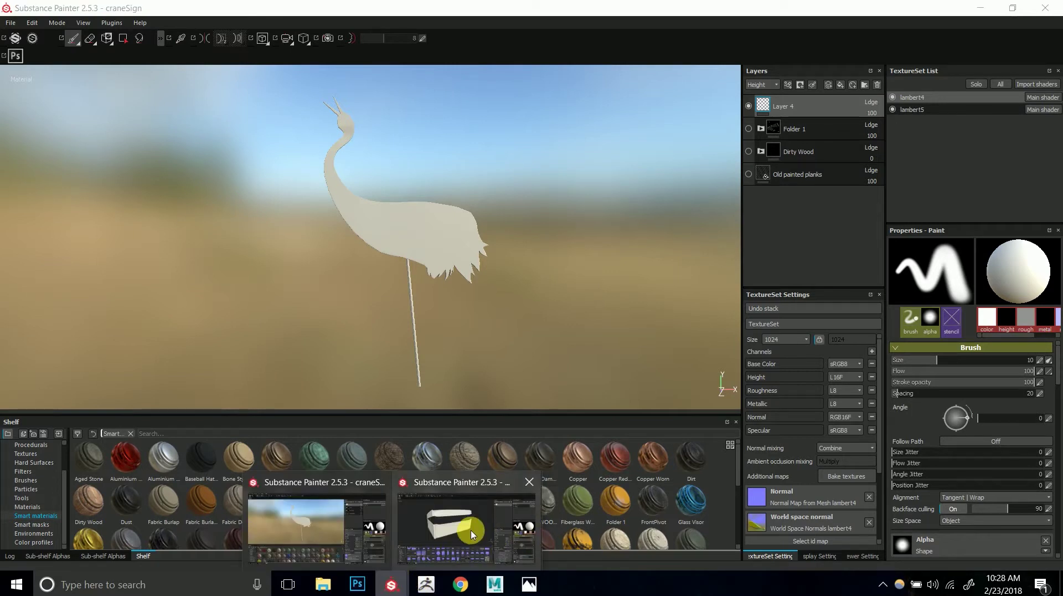
pyautogui.click(471, 535)
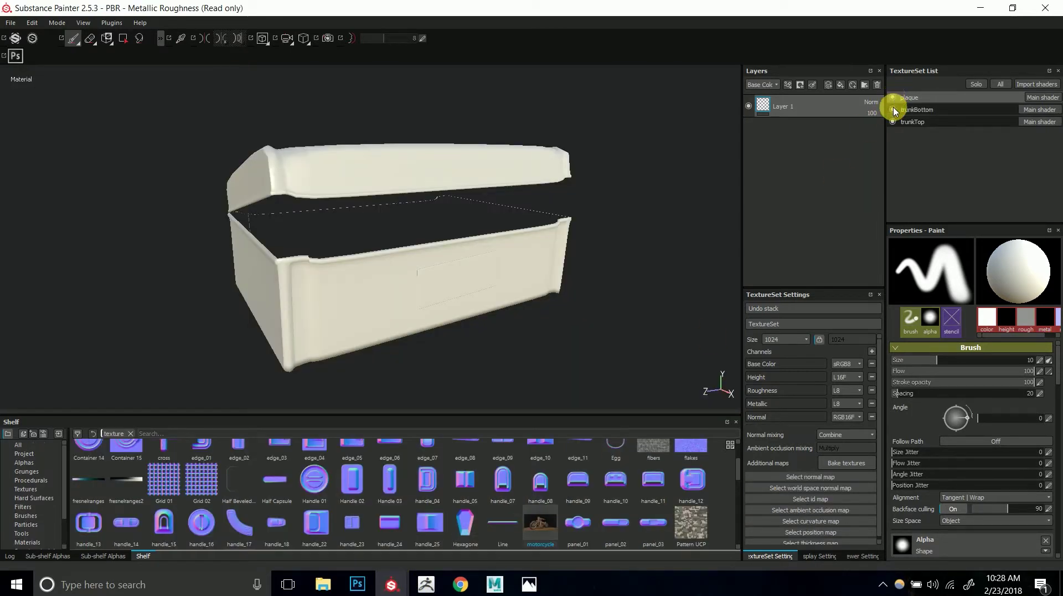
pyautogui.click(892, 109)
pyautogui.click(893, 110)
pyautogui.click(893, 122)
pyautogui.click(892, 122)
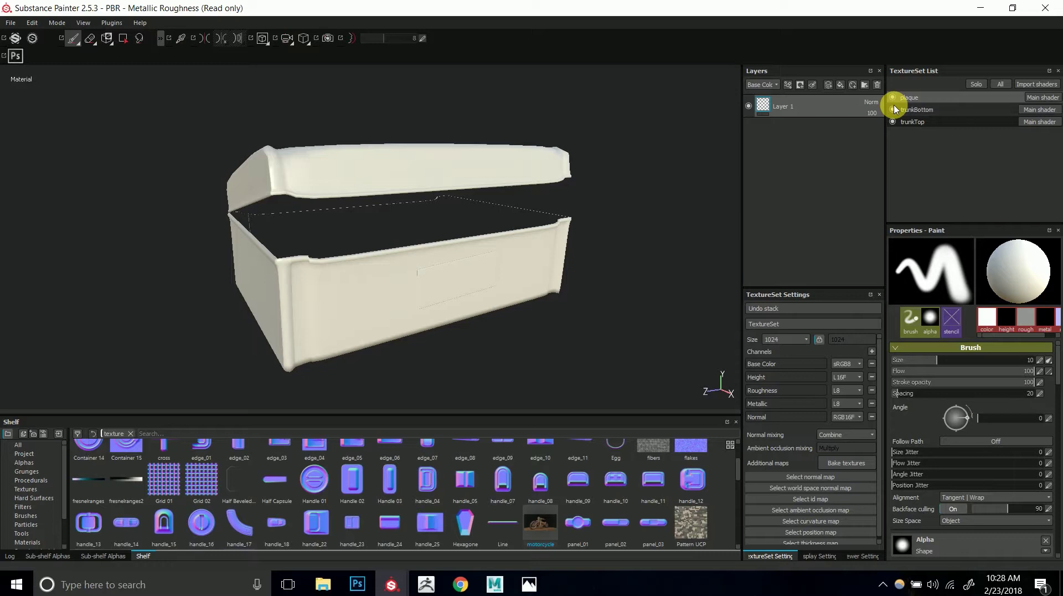
# - Return to the craneSign project and compare the layer stacks of the lambert4 and lambert5 texture sets
pyautogui.click(982, 9)
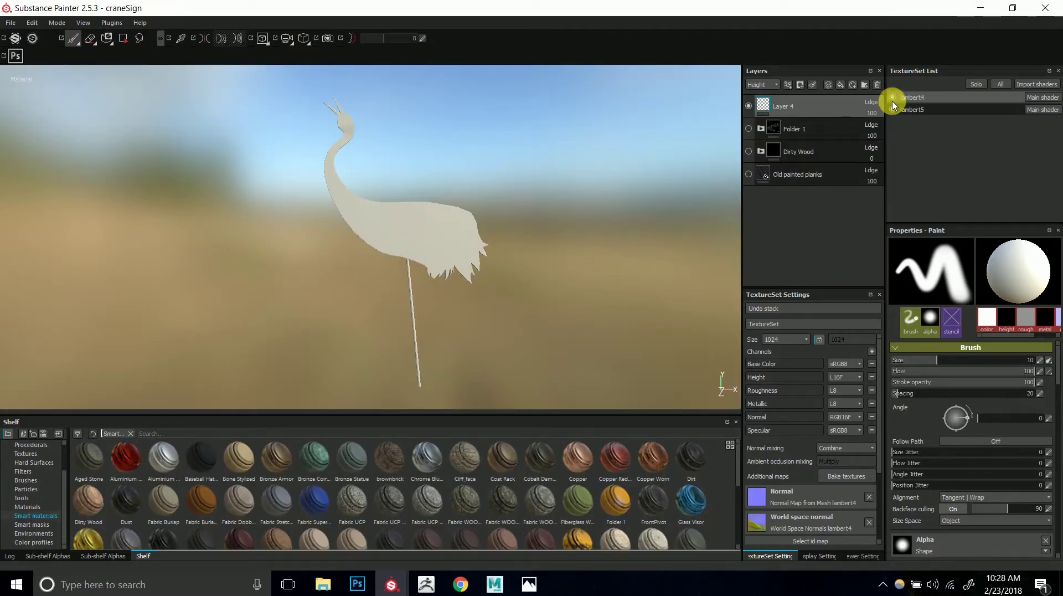
pyautogui.click(941, 108)
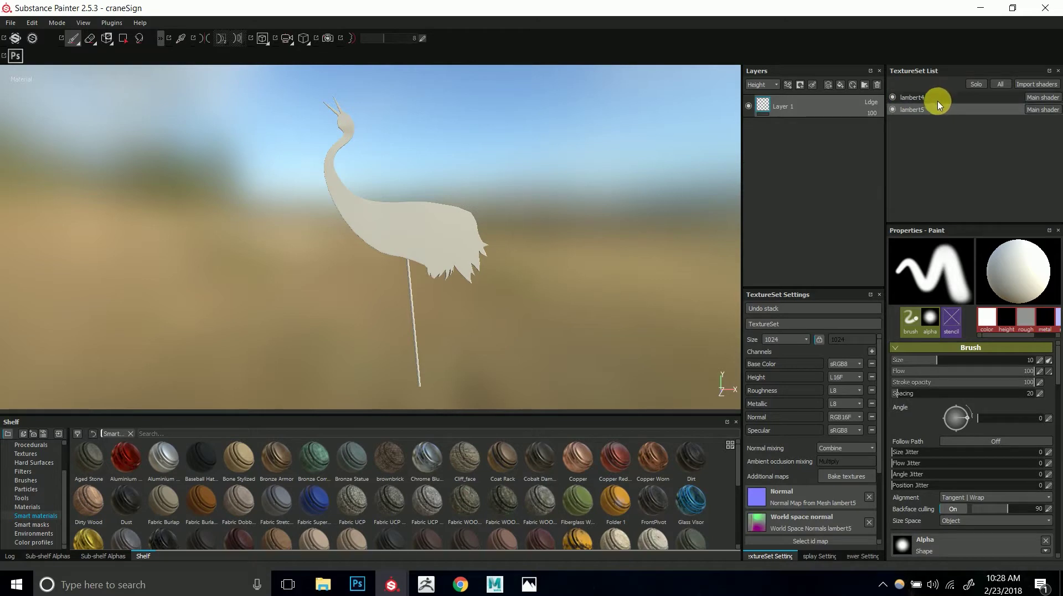
pyautogui.click(938, 99)
pyautogui.click(893, 98)
pyautogui.click(893, 97)
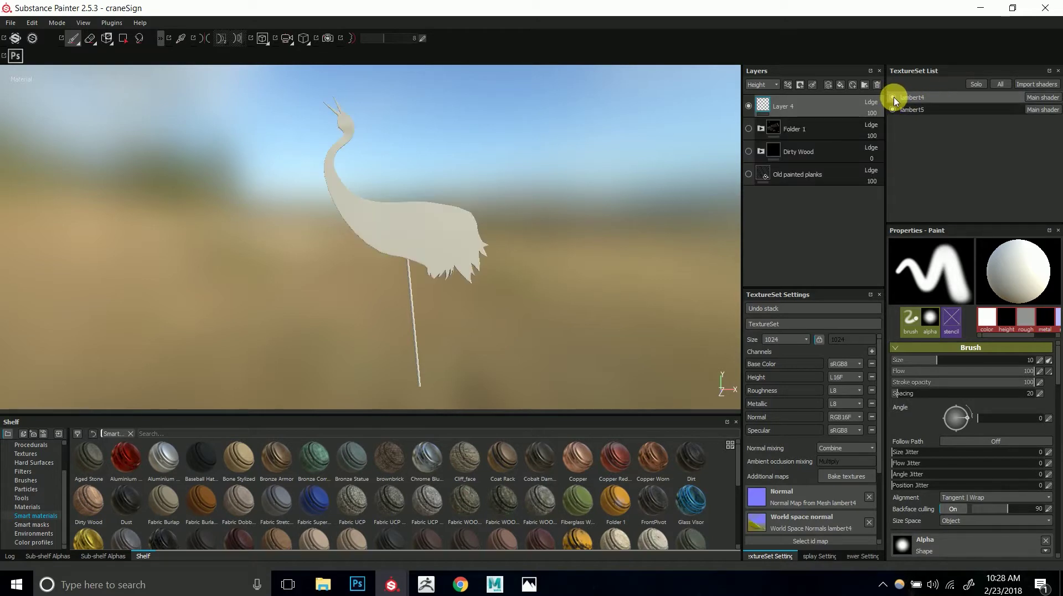
pyautogui.click(926, 110)
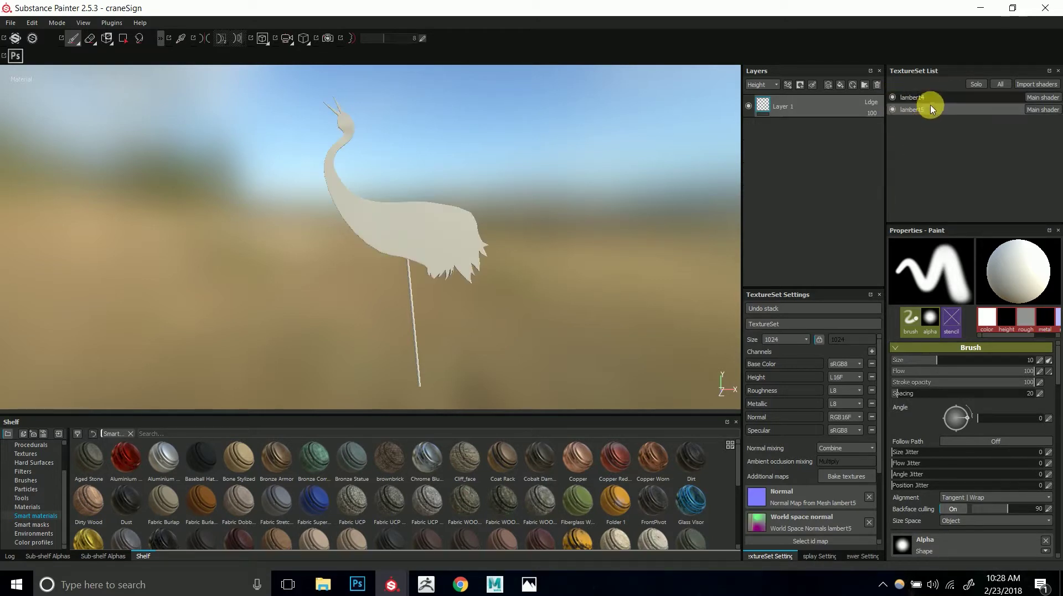
pyautogui.click(930, 100)
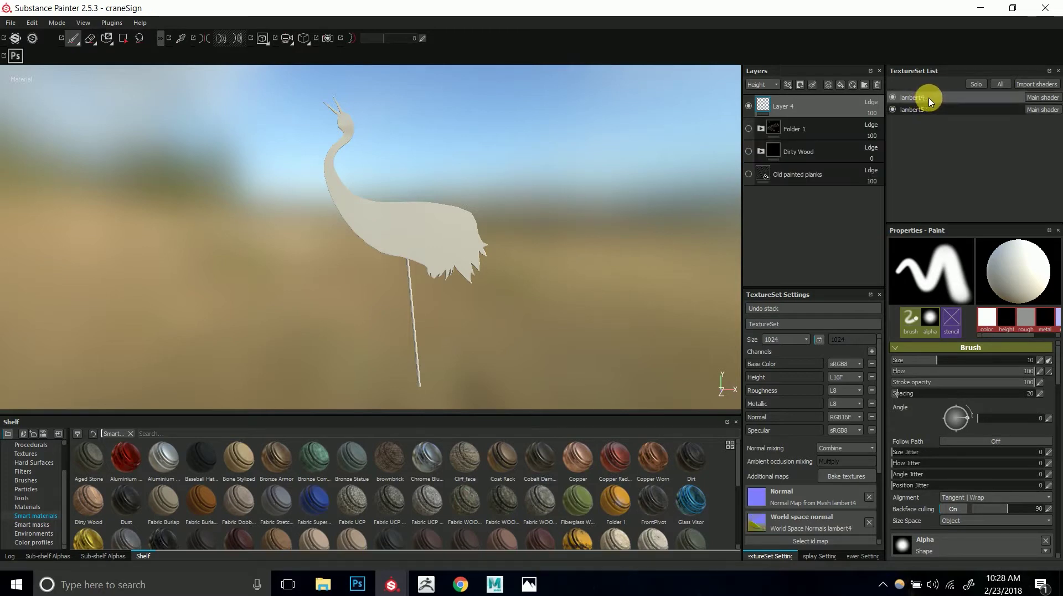
# - Toggle the visibility of the lambert4 and lambert5 texture sets to see which part of the crane each one covers
pyautogui.click(894, 97)
pyautogui.click(894, 98)
pyautogui.click(895, 111)
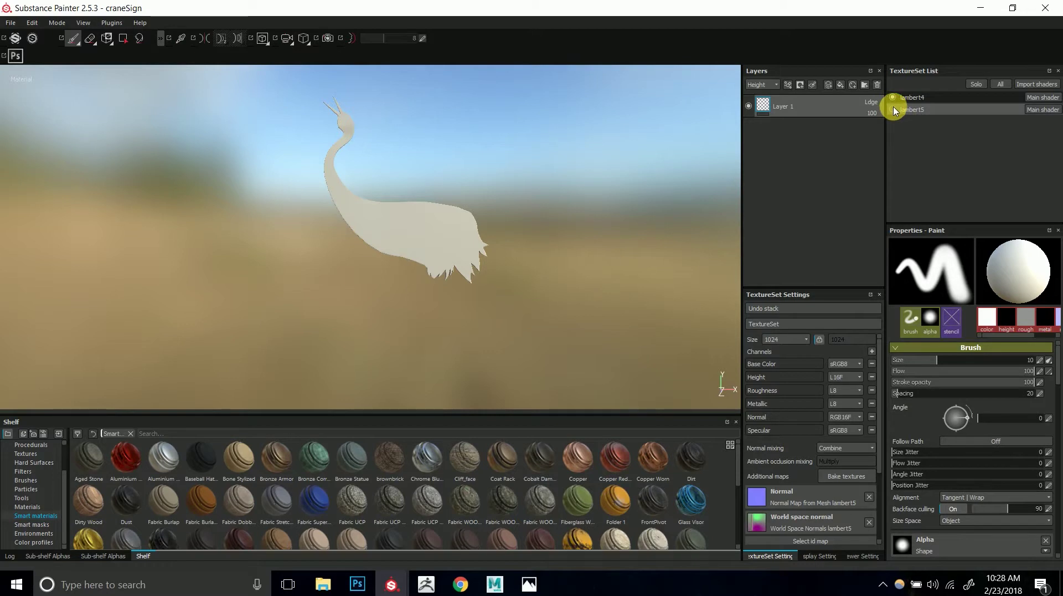
# - Make lambert5 the active texture set, isolate it in the viewport, and bring back the whole crane model
pyautogui.click(923, 103)
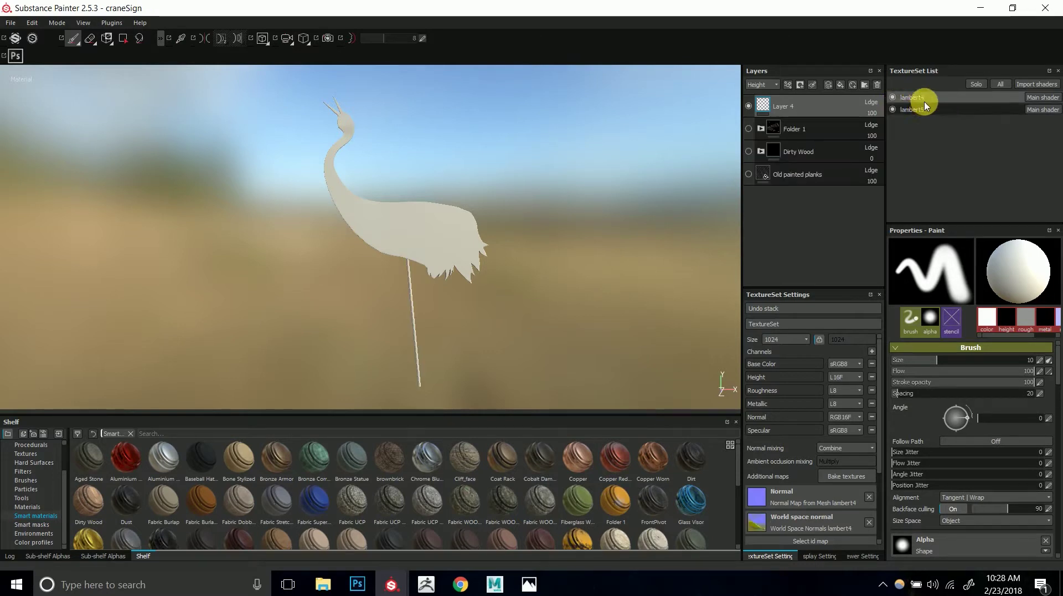
pyautogui.click(925, 111)
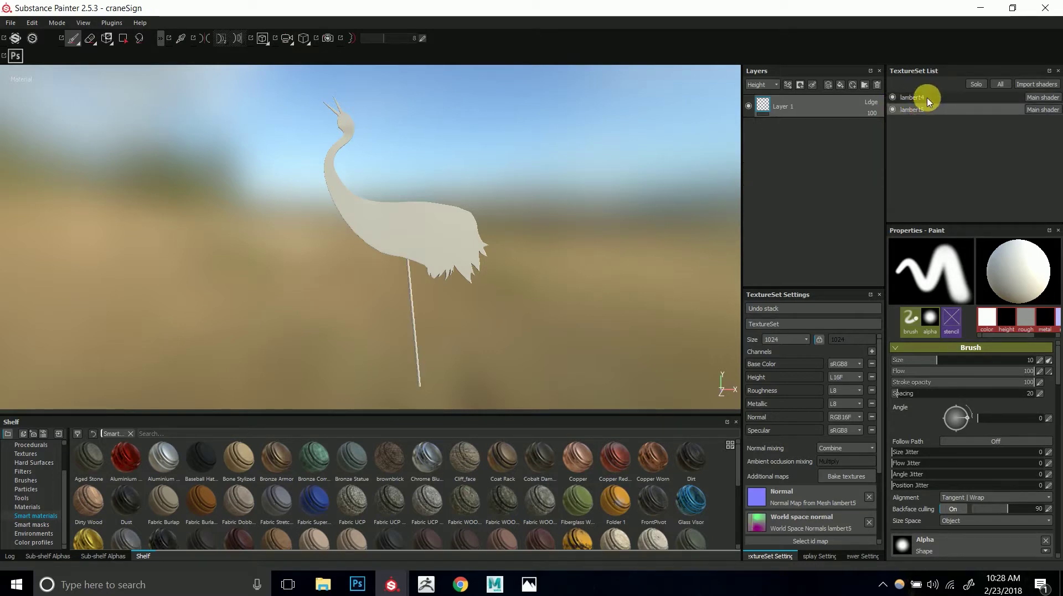
pyautogui.click(926, 100)
pyautogui.click(925, 109)
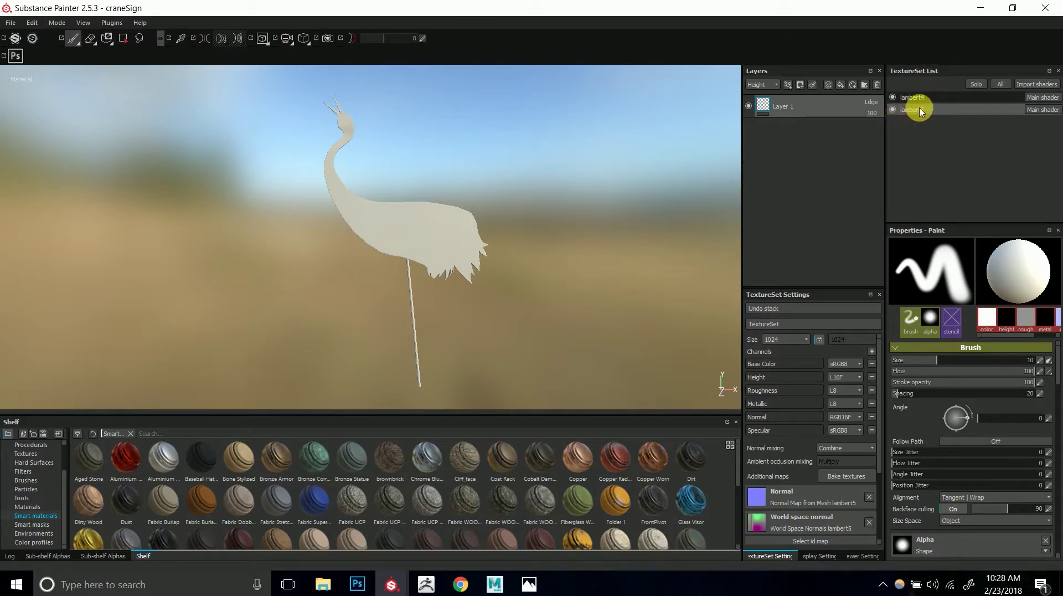
pyautogui.hotkey('alt', 'q')
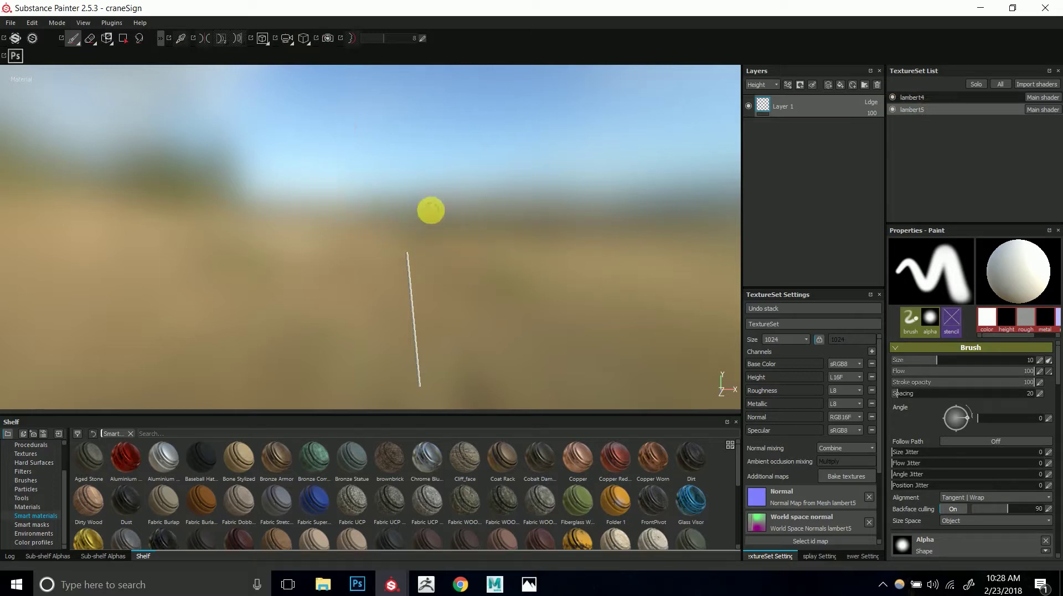
pyautogui.hotkey('alt', 'q')
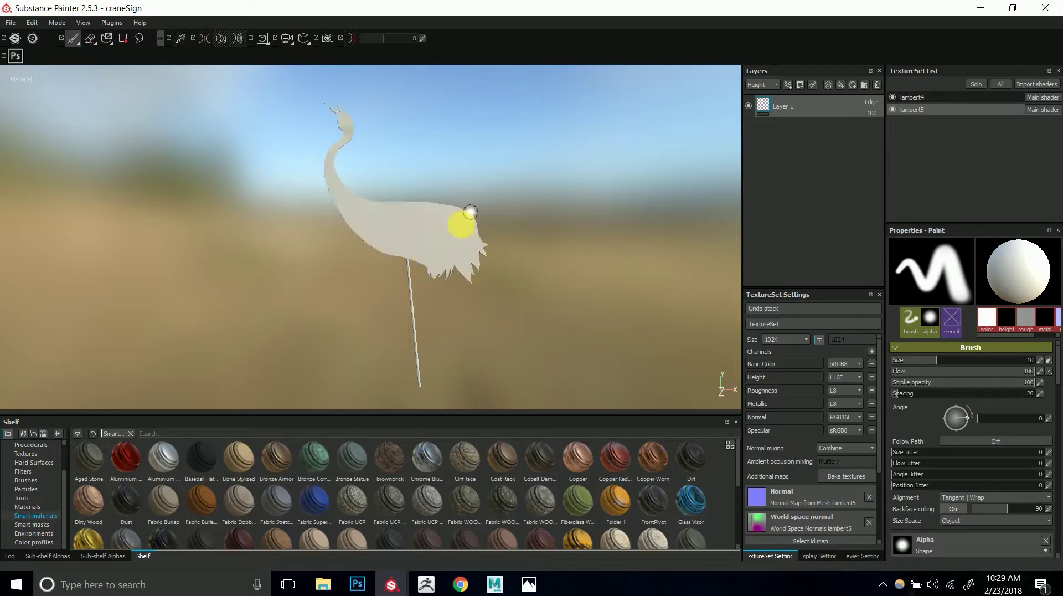
# - Isolate lambert5 once more, bring back the whole crane, and make lambert4 the active texture set
pyautogui.hotkey('alt', 'q')
pyautogui.hotkey('alt', 'q')
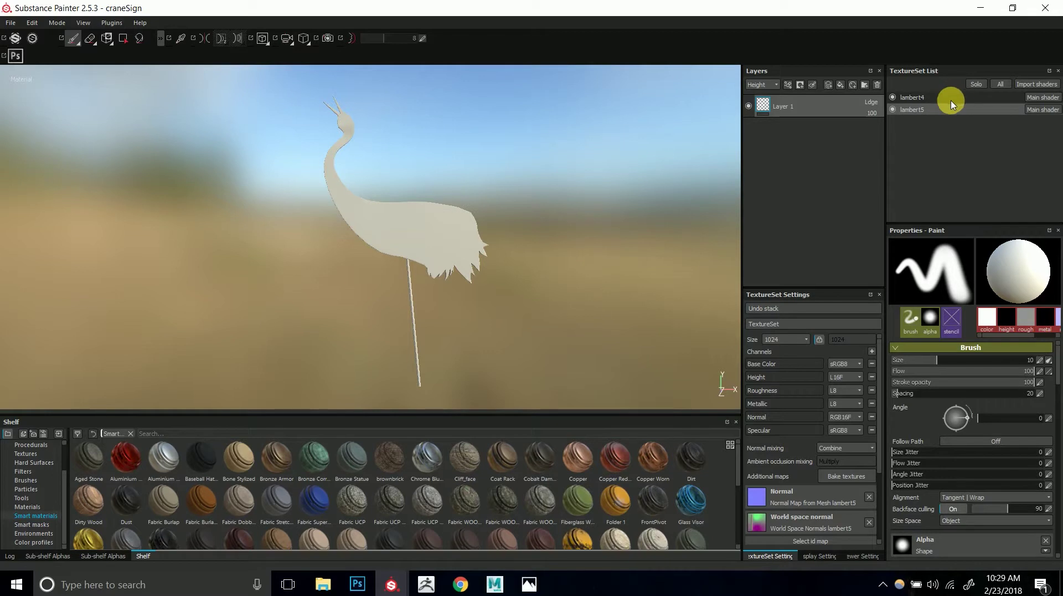
pyautogui.click(954, 98)
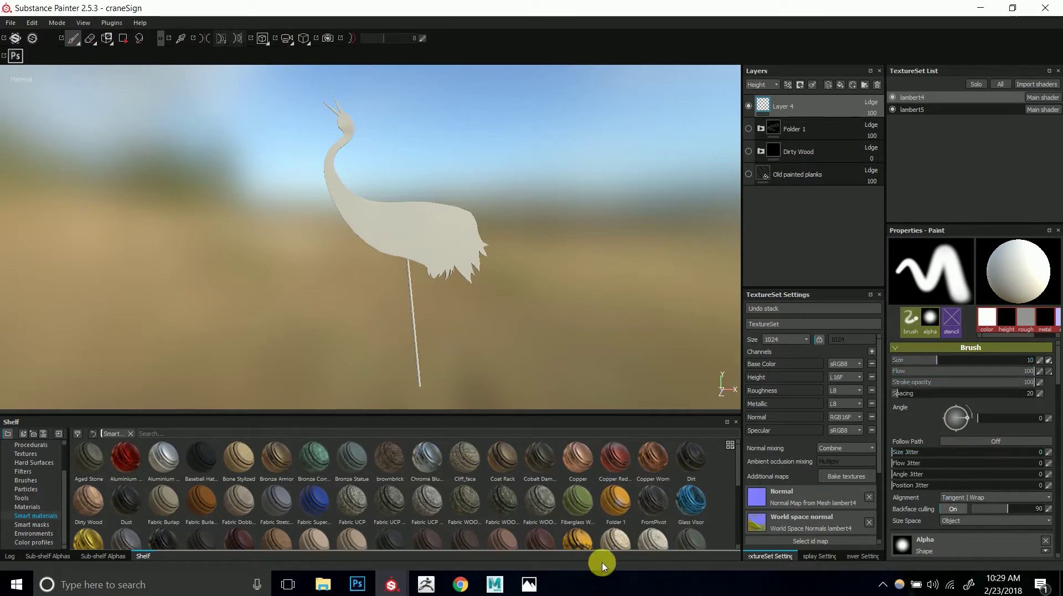
# - Look through the display, texture set and viewer settings, and browse the environment maps available for the scene
pyautogui.click(819, 559)
pyautogui.click(783, 558)
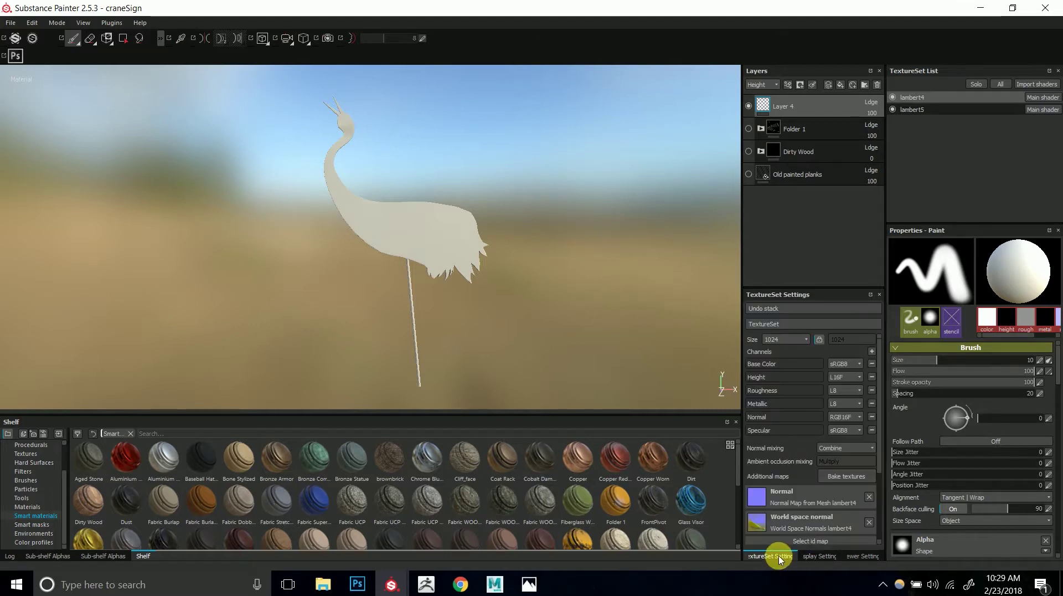
pyautogui.click(857, 558)
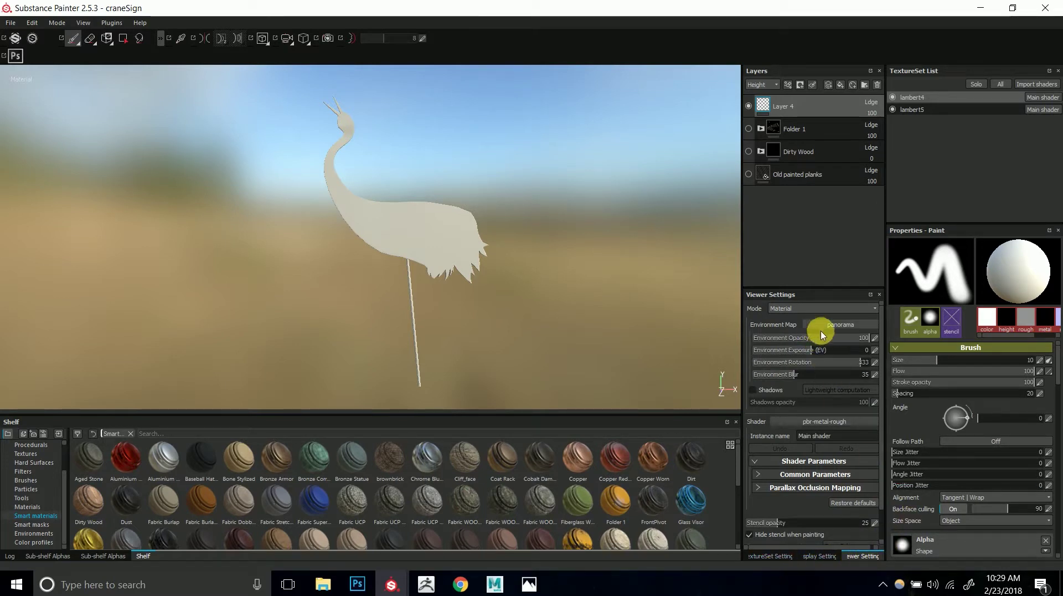
pyautogui.keyDown('alt'); pyautogui.moveTo(556, 262); pyautogui.dragTo(553, 309); pyautogui.keyUp('alt')
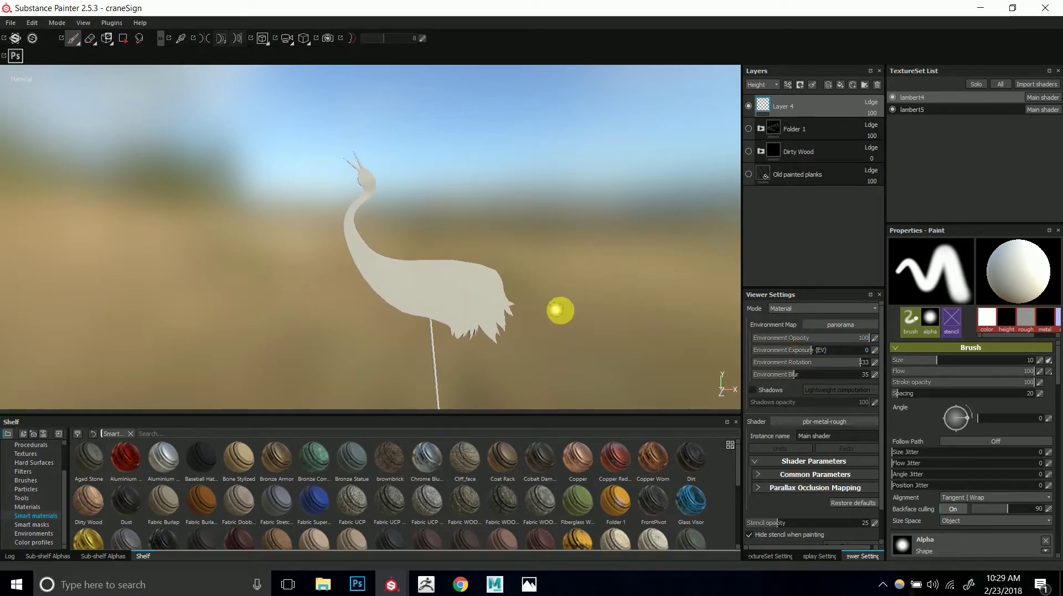
pyautogui.click(847, 326)
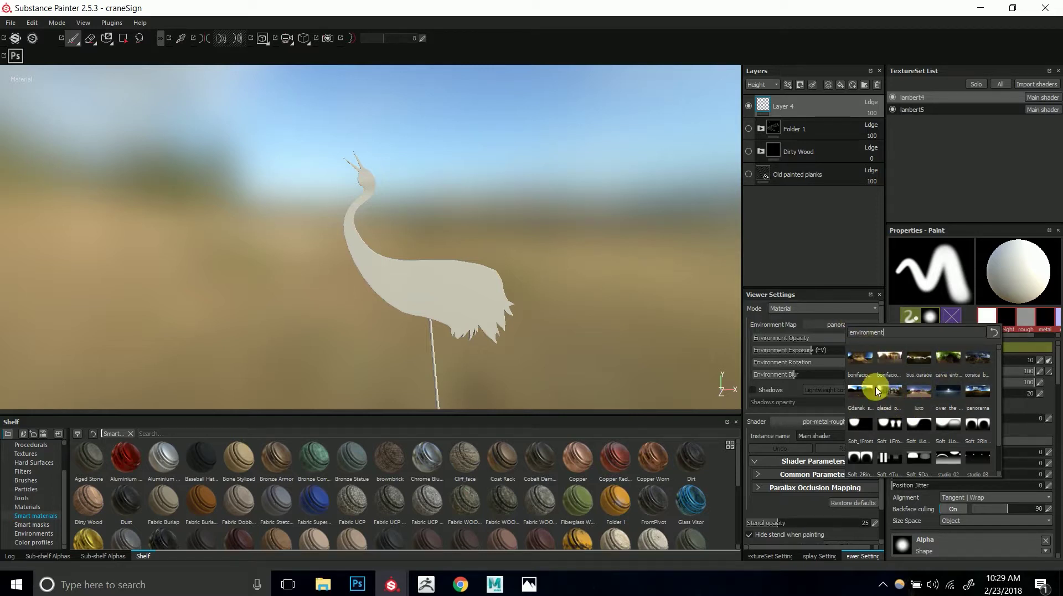
pyautogui.click(802, 319)
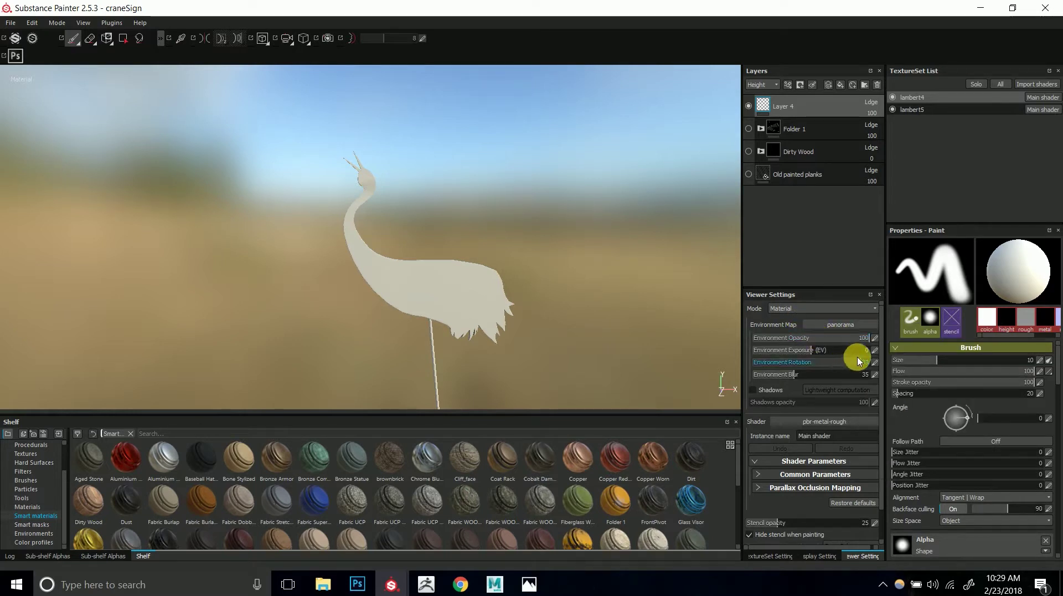
# - Set the environment rotation to 252 and the environment exposure to 0
pyautogui.moveTo(867, 361)
pyautogui.mouseDown()
pyautogui.moveTo(805, 361)
pyautogui.moveTo(856, 358)
pyautogui.moveTo(831, 361)
pyautogui.mouseUp()
pyautogui.moveTo(624, 334)
pyautogui.keyDown('alt'); pyautogui.mouseDown()
pyautogui.moveTo(685, 349)
pyautogui.moveTo(539, 264)
pyautogui.moveTo(582, 285)
pyautogui.moveTo(717, 262)
pyautogui.mouseUp(); pyautogui.keyUp('alt')
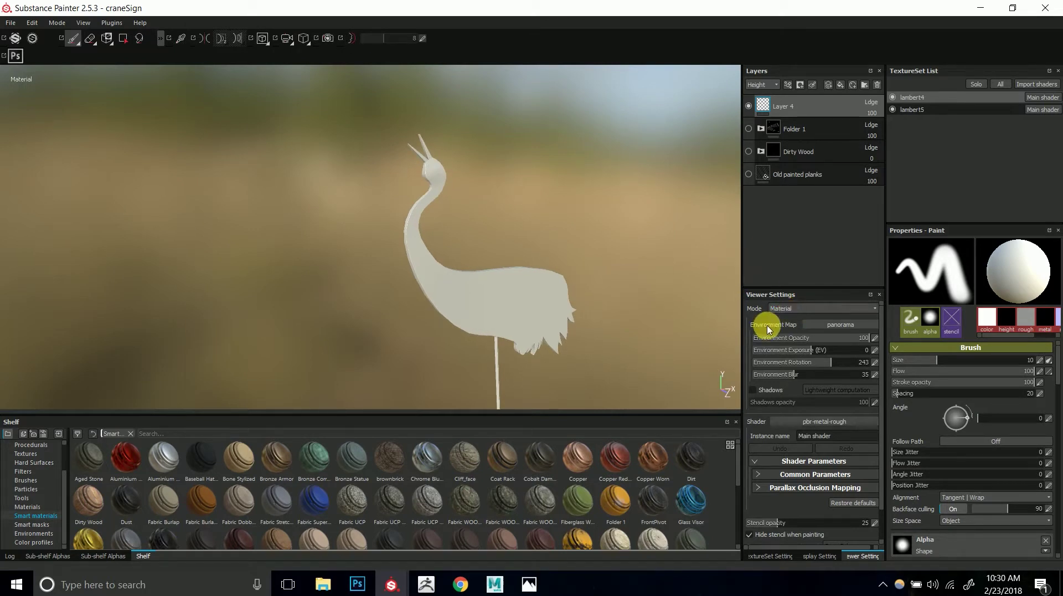
pyautogui.moveTo(831, 363)
pyautogui.mouseDown()
pyautogui.moveTo(734, 355)
pyautogui.moveTo(850, 378)
pyautogui.moveTo(812, 374)
pyautogui.moveTo(840, 377)
pyautogui.moveTo(823, 373)
pyautogui.mouseUp()
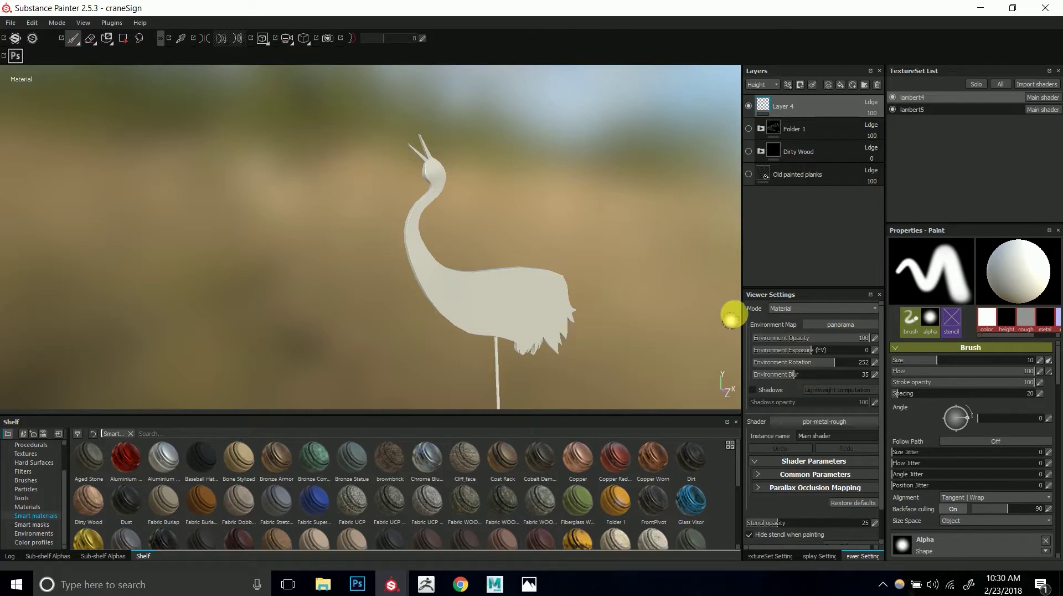
pyautogui.moveTo(819, 353)
pyautogui.mouseDown()
pyautogui.moveTo(833, 349)
pyautogui.moveTo(813, 353)
pyautogui.mouseUp()
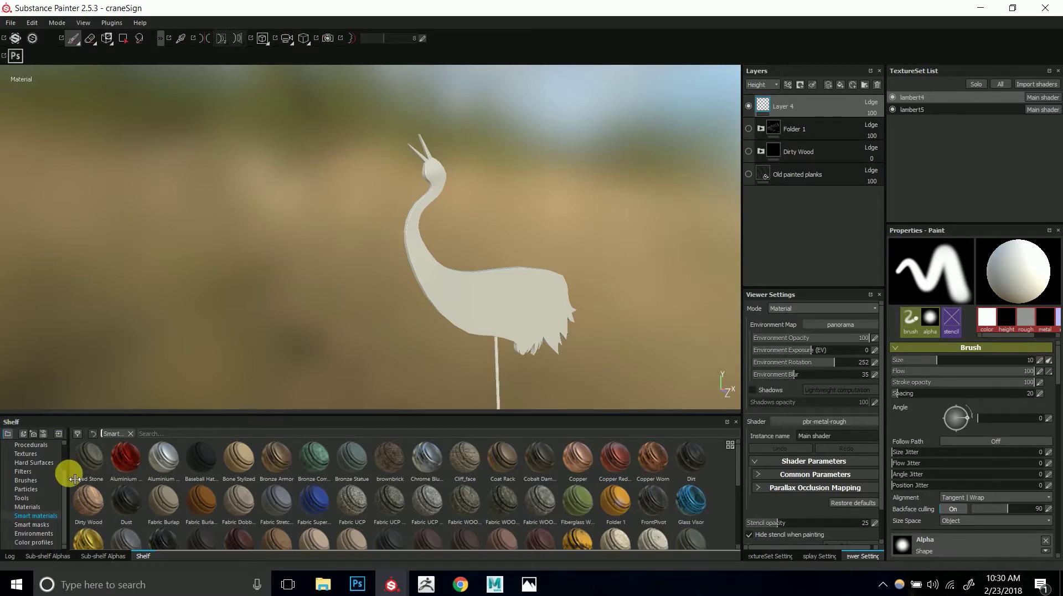
# - Browse the shelf's resource categories, from Project, Alphas and Grunges through Hard Surfaces, Brushes and Materials to Smart materials
pyautogui.scroll(3, 66, 482)
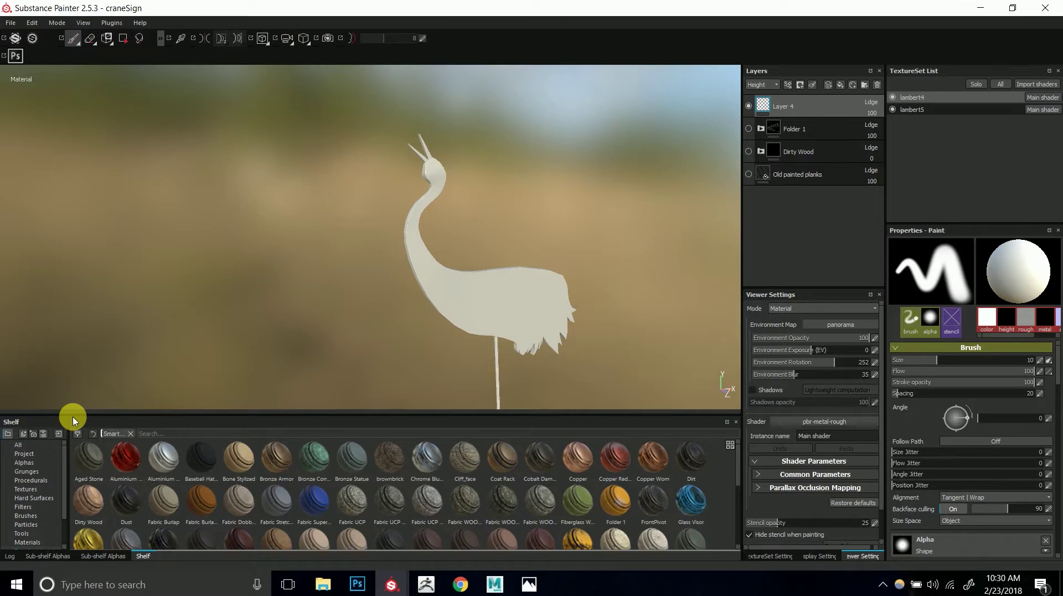
pyautogui.click(26, 453)
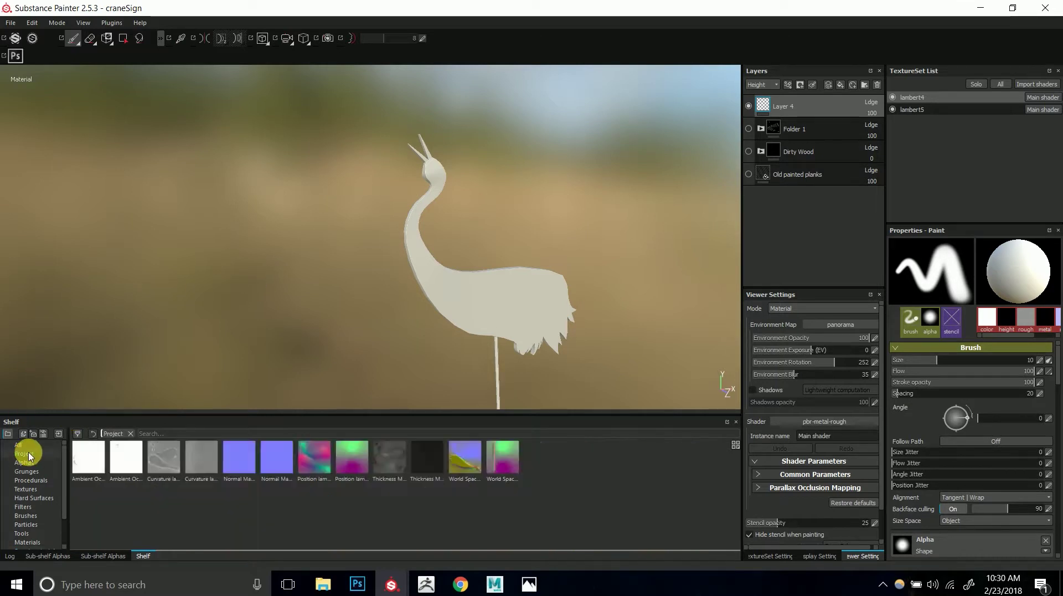
pyautogui.click(28, 462)
pyautogui.click(34, 469)
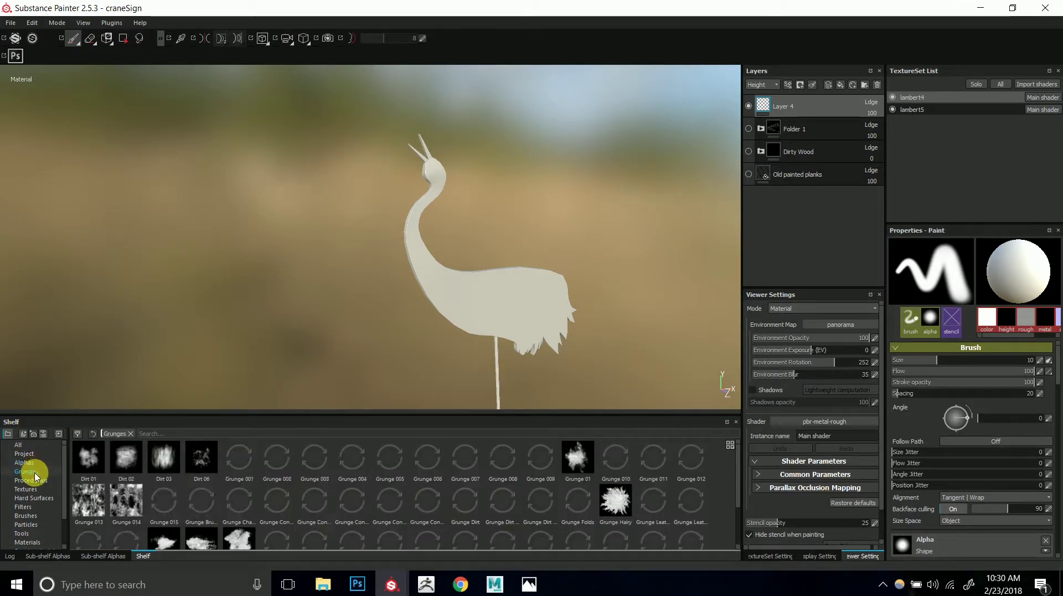
pyautogui.click(37, 489)
pyautogui.click(42, 508)
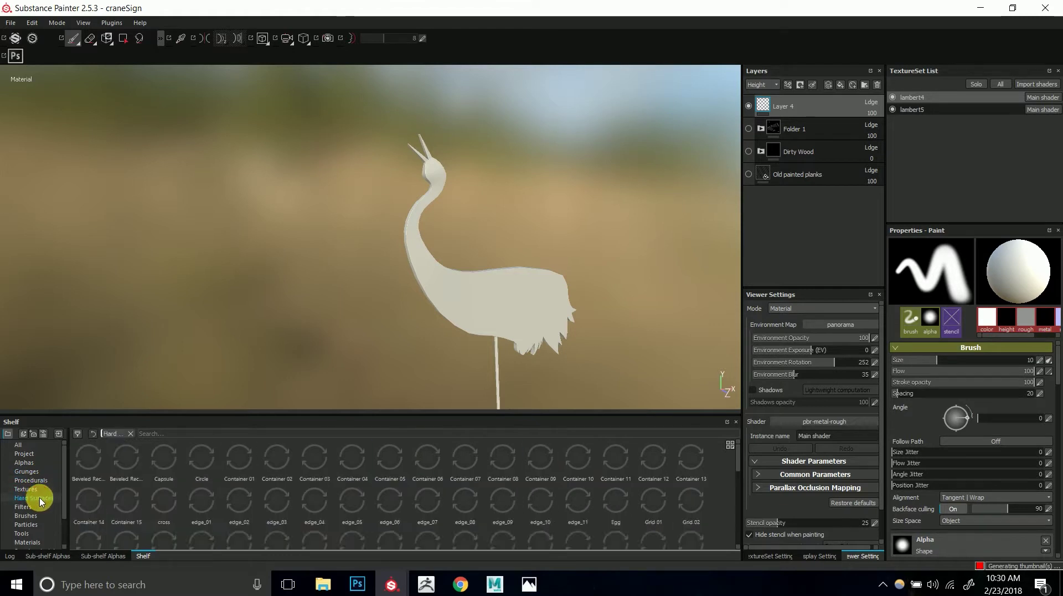
pyautogui.click(40, 515)
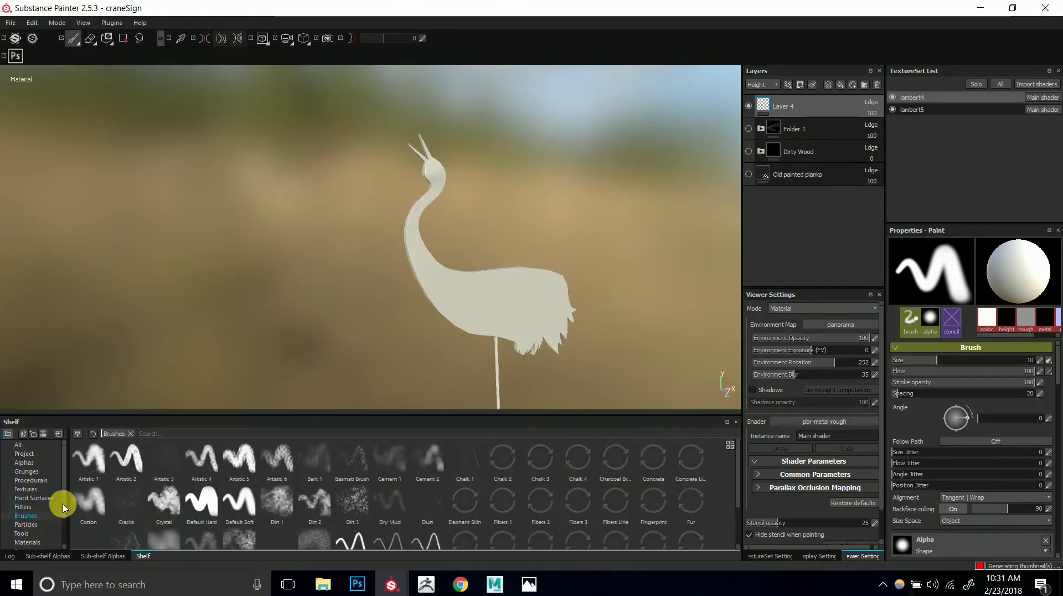
pyautogui.scroll(-2, 40, 512)
pyautogui.click(40, 508)
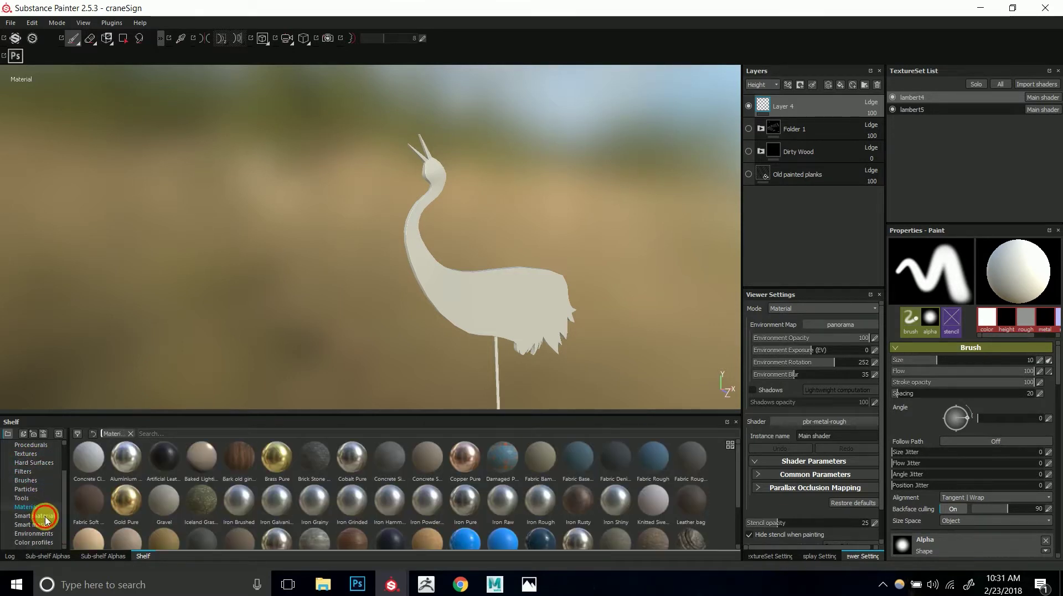
pyautogui.click(44, 516)
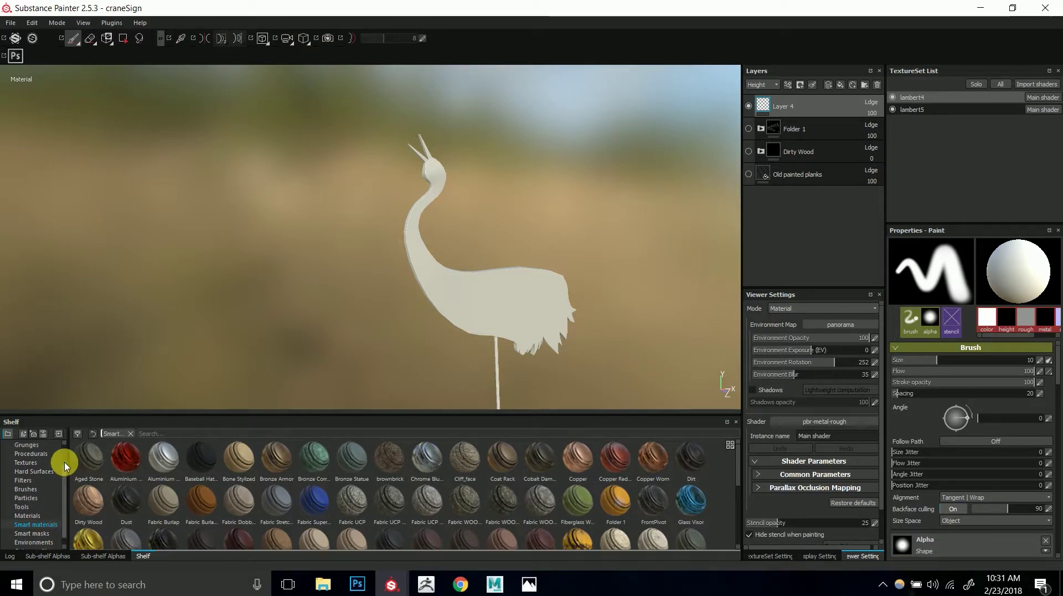
pyautogui.moveTo(65, 473); pyautogui.dragTo(64, 453)
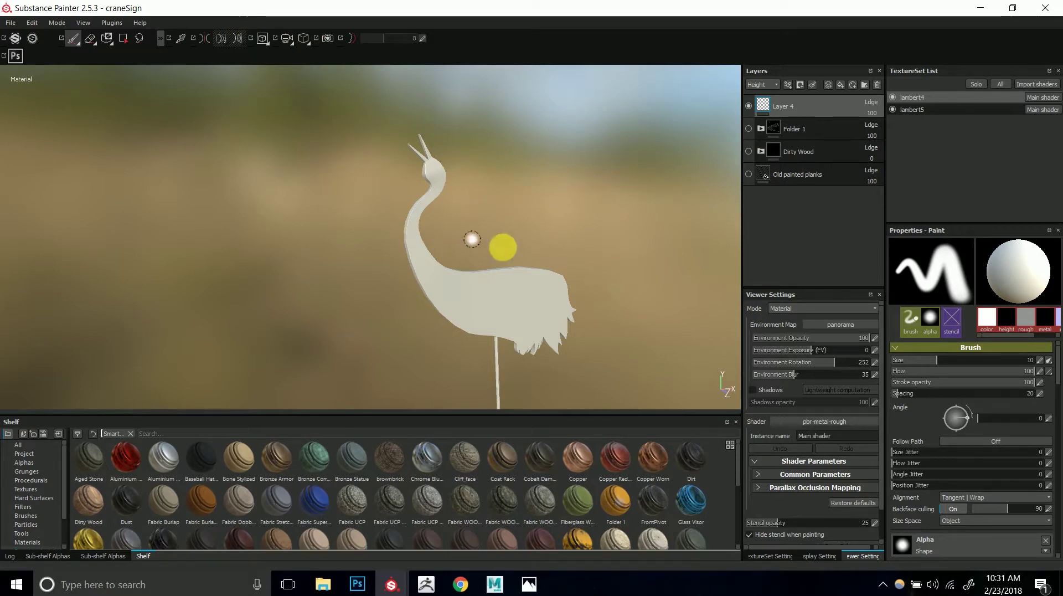
# - Check the name of lambert4's Layer 4, inspect lambert5's layer stack, and return to lambert4
pyautogui.doubleClick(786, 106)
pyautogui.press('Return')
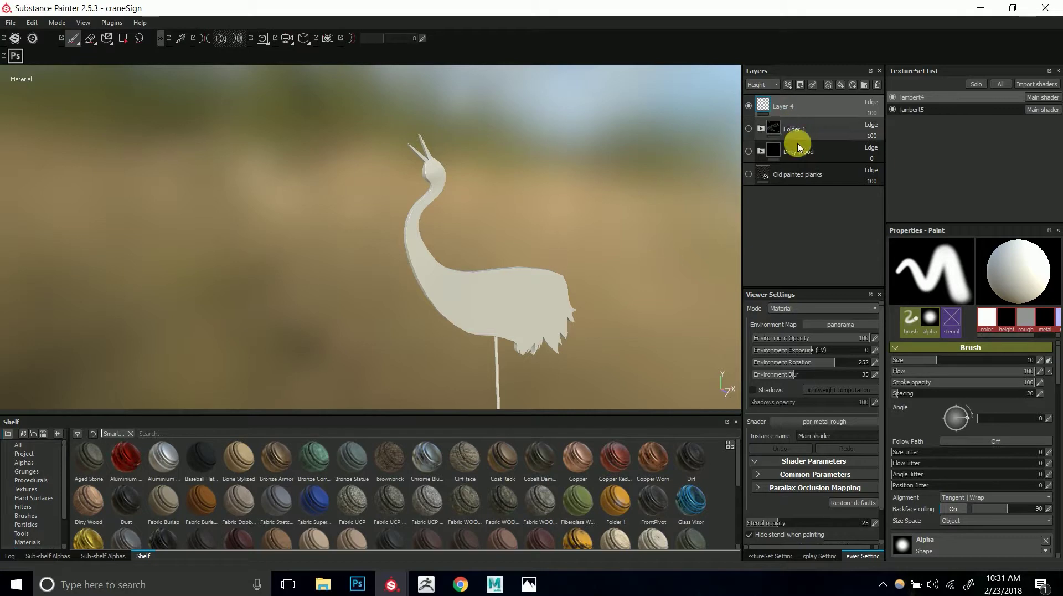
pyautogui.click(923, 116)
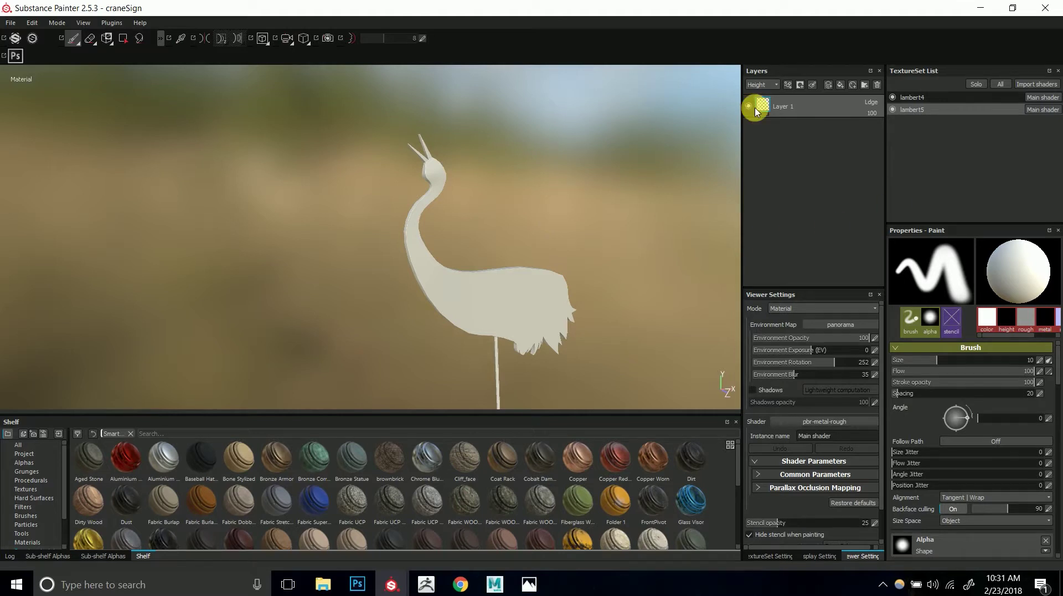
pyautogui.click(936, 97)
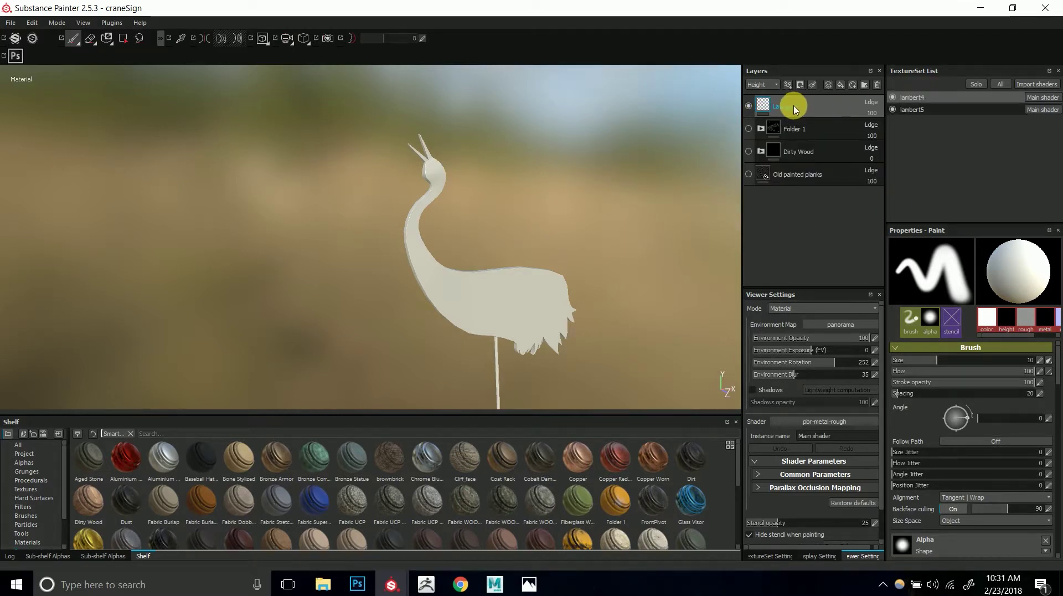
# - Paint a soft white patch on the crane's body on Layer 4 and erase its tail-side part
pyautogui.moveTo(506, 260)
pyautogui.mouseDown()
pyautogui.moveTo(496, 304)
pyautogui.moveTo(531, 304)
pyautogui.moveTo(482, 282)
pyautogui.moveTo(520, 288)
pyautogui.mouseUp()
pyautogui.moveTo(521, 288)
pyautogui.keyDown('alt'); pyautogui.mouseDown(button='right')
pyautogui.moveTo(493, 225)
pyautogui.moveTo(574, 248)
pyautogui.moveTo(600, 276)
pyautogui.moveTo(553, 245)
pyautogui.mouseUp(button='right'); pyautogui.keyUp('alt')
pyautogui.hotkey('ctrl', 'z')
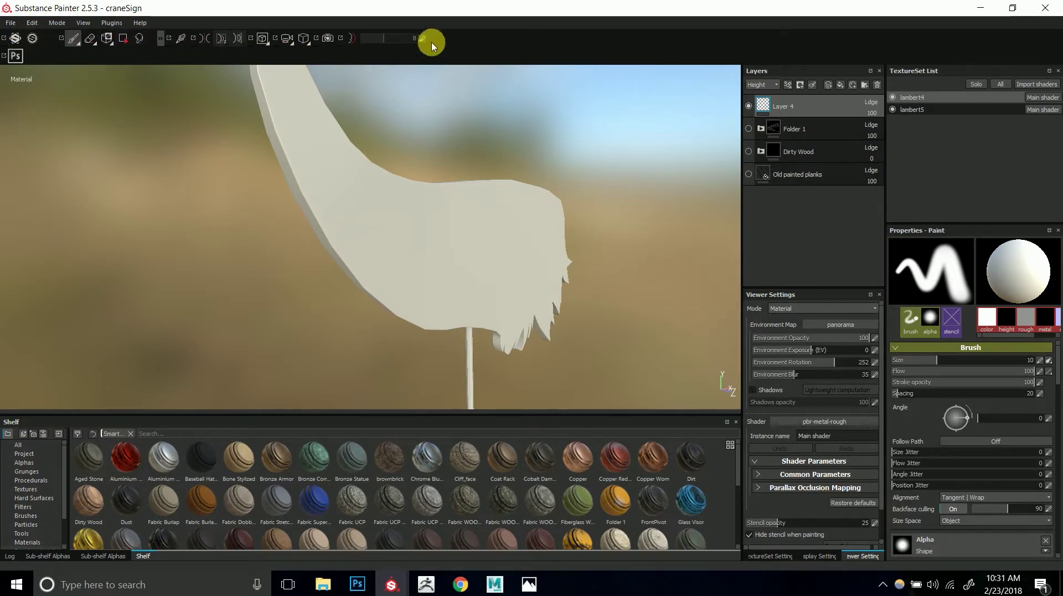
pyautogui.keyDown('alt'); pyautogui.moveTo(132, 93); pyautogui.dragTo(127, 164); pyautogui.keyUp('alt')
pyautogui.click(76, 37)
pyautogui.moveTo(360, 319)
pyautogui.mouseDown()
pyautogui.moveTo(453, 326)
pyautogui.moveTo(395, 321)
pyautogui.moveTo(397, 281)
pyautogui.mouseUp()
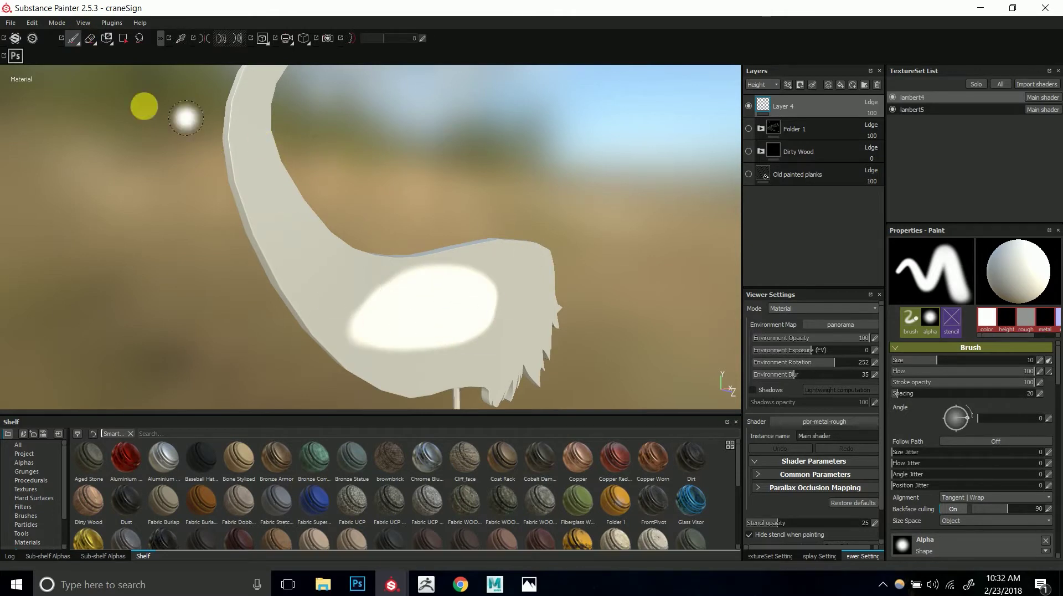
pyautogui.click(90, 38)
pyautogui.moveTo(476, 288)
pyautogui.mouseDown()
pyautogui.moveTo(496, 264)
pyautogui.moveTo(490, 305)
pyautogui.moveTo(467, 237)
pyautogui.moveTo(487, 349)
pyautogui.mouseUp()
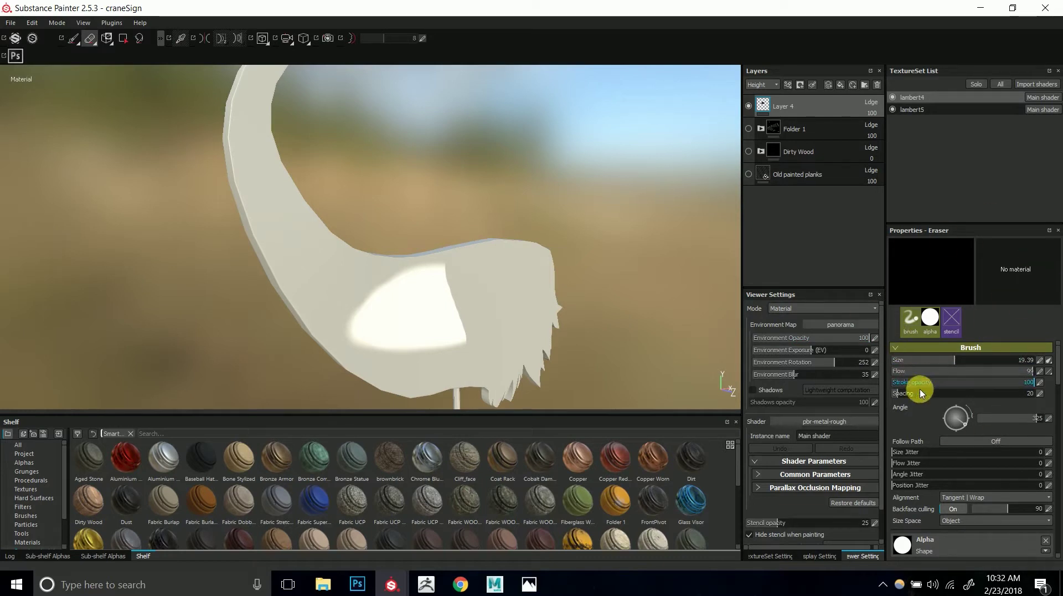
# - Set the eraser size to 26.06, with flow and stroke opacity at 100
pyautogui.moveTo(953, 360)
pyautogui.mouseDown()
pyautogui.moveTo(965, 360)
pyautogui.moveTo(959, 370)
pyautogui.moveTo(938, 365)
pyautogui.moveTo(920, 399)
pyautogui.mouseUp()
pyautogui.click(903, 381)
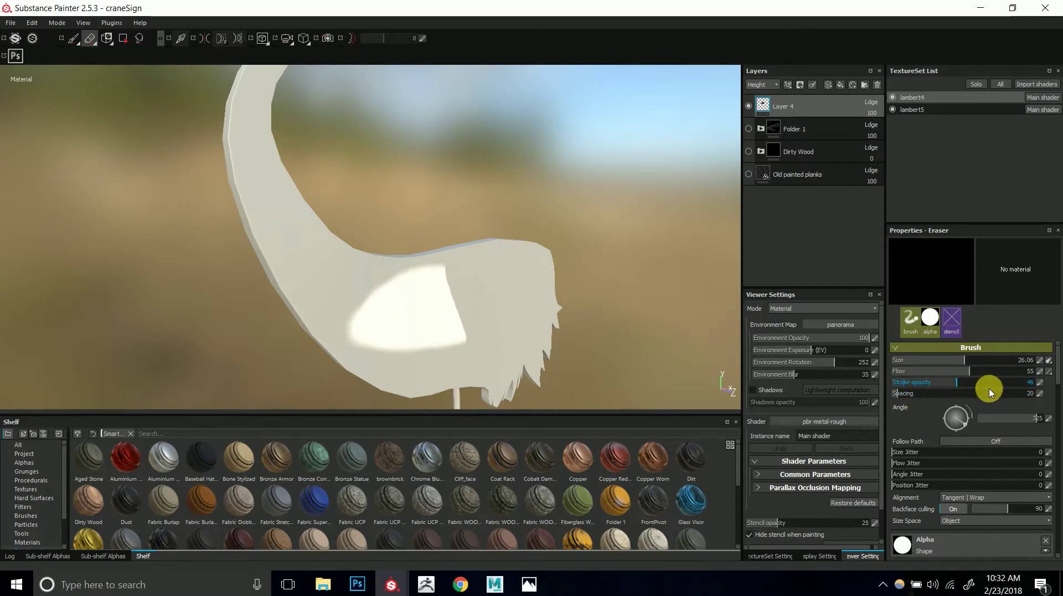
pyautogui.click(1030, 382)
pyautogui.click(973, 369)
pyautogui.moveTo(974, 371)
pyautogui.mouseDown()
pyautogui.moveTo(1030, 369)
pyautogui.moveTo(1054, 380)
pyautogui.moveTo(1055, 393)
pyautogui.moveTo(964, 343)
pyautogui.mouseUp()
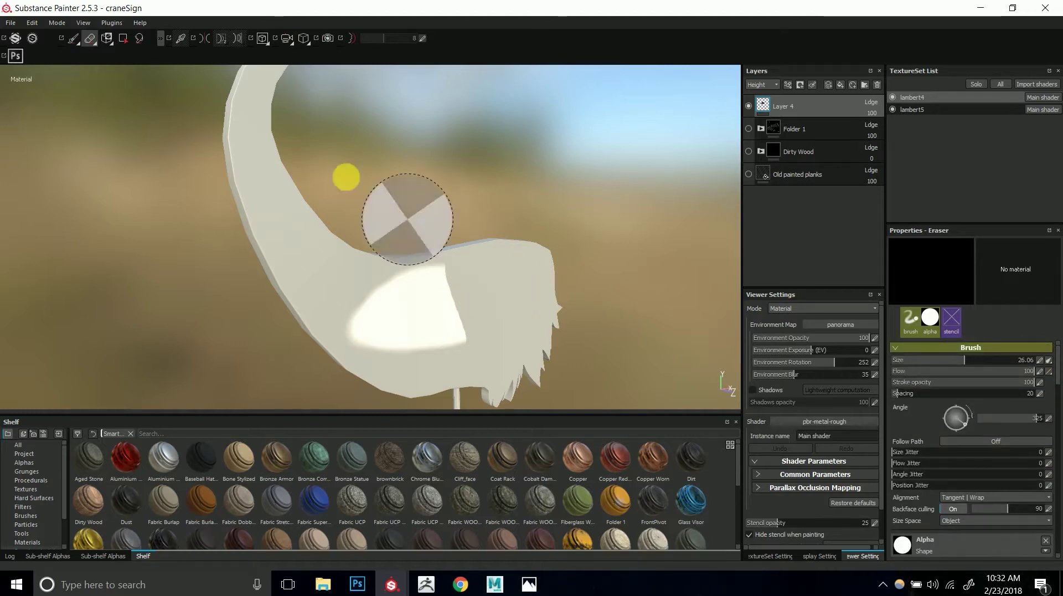
# - Fill the polygons of the crane's lower neck with white using the Polygon Fill tool
pyautogui.click(107, 39)
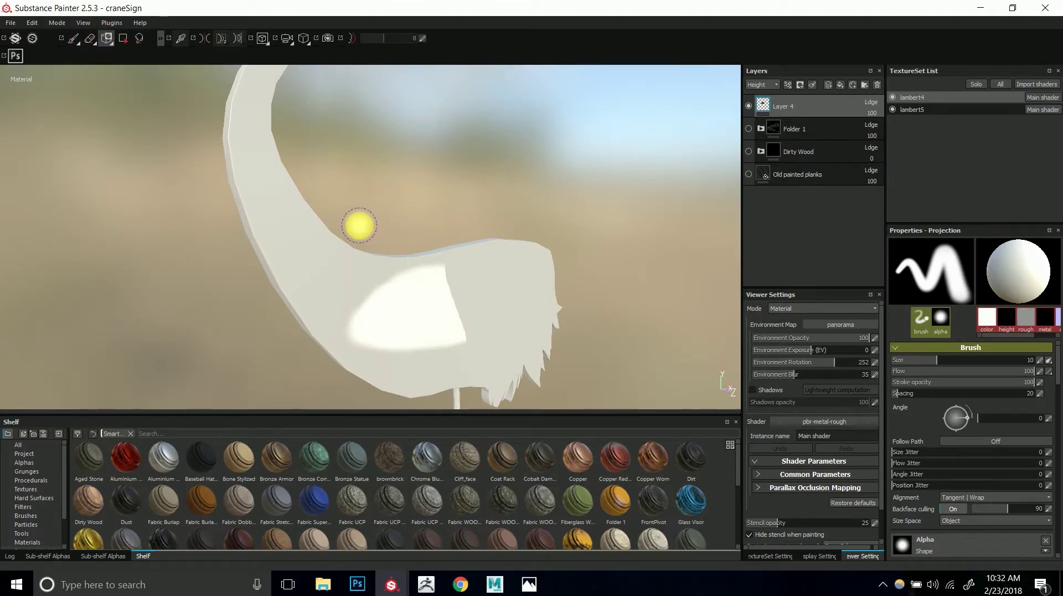
pyautogui.click(123, 39)
pyautogui.moveTo(323, 245); pyautogui.dragTo(288, 285)
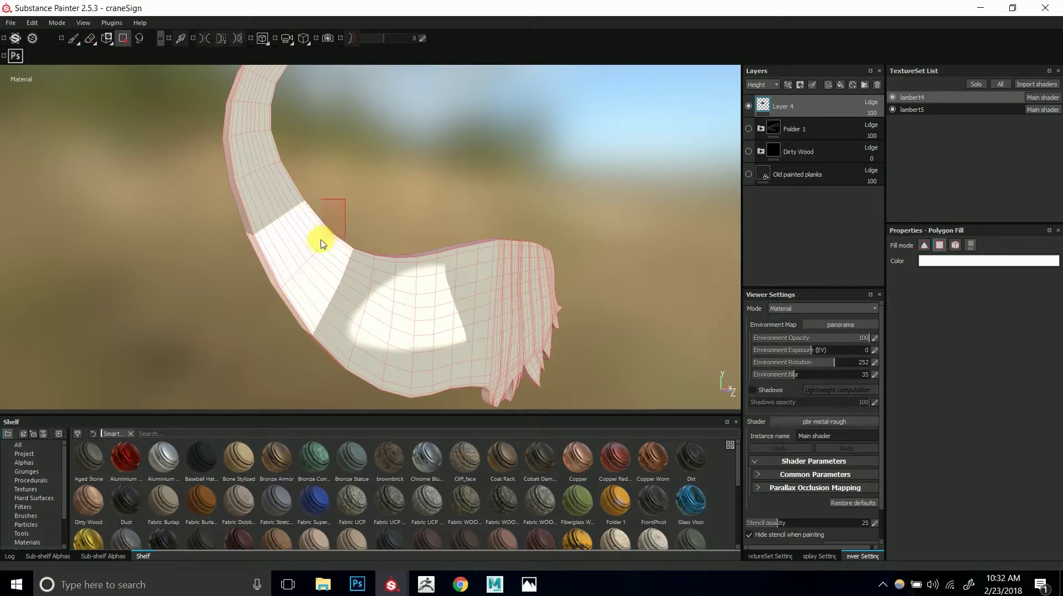
pyautogui.moveTo(357, 225); pyautogui.dragTo(285, 195)
pyautogui.moveTo(292, 244); pyautogui.dragTo(247, 207)
pyautogui.keyDown('alt'); pyautogui.moveTo(342, 209); pyautogui.dragTo(292, 230); pyautogui.keyUp('alt')
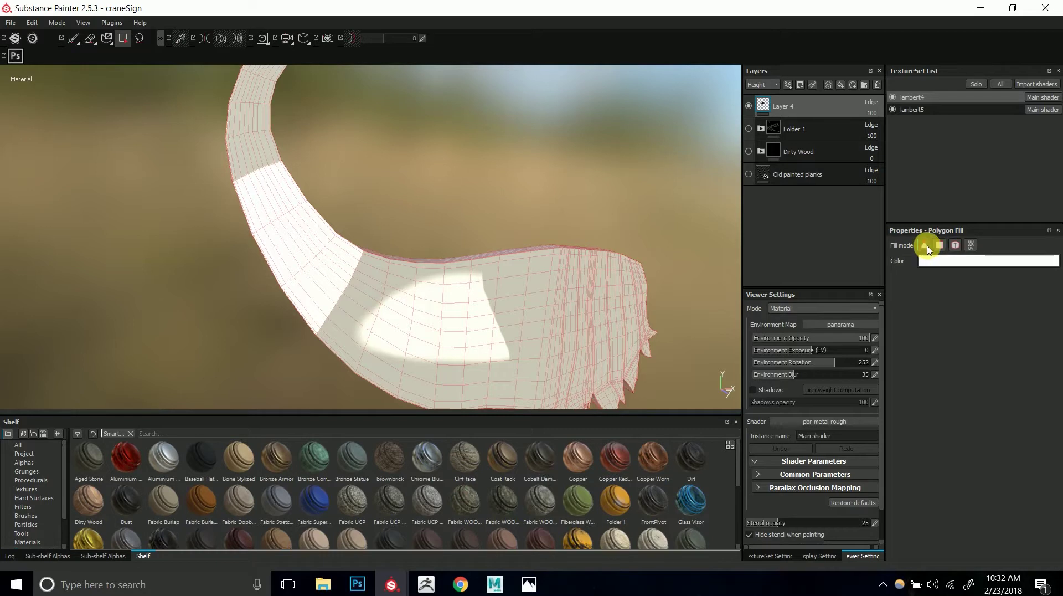
# - Fill a few individual triangles along the upper edge of the crane's body with white in triangle fill mode
pyautogui.keyDown('alt'); pyautogui.moveTo(477, 268); pyautogui.dragTo(720, 268); pyautogui.keyUp('alt')
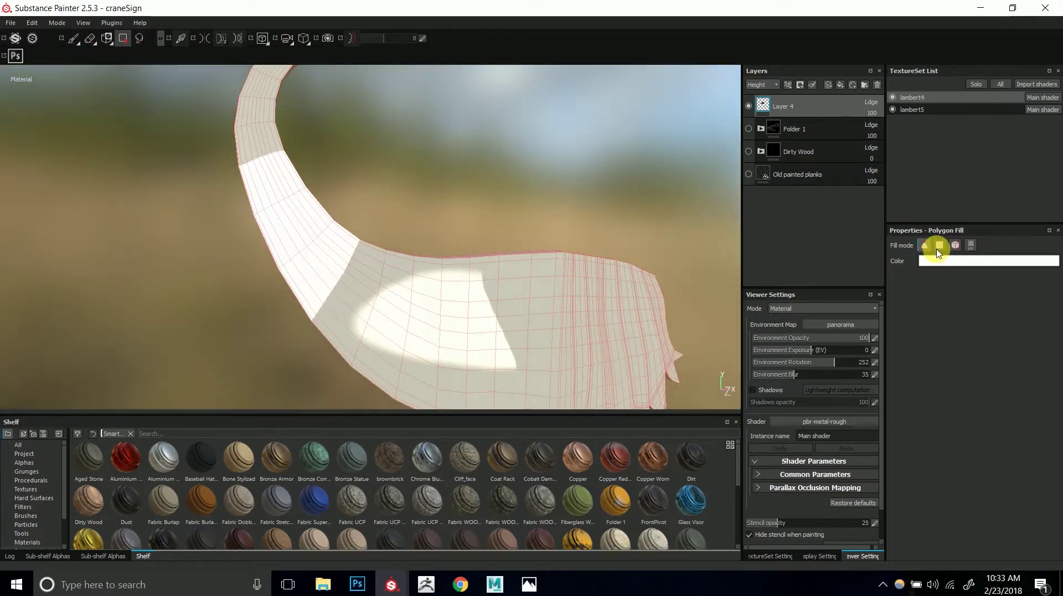
pyautogui.keyDown('alt'); pyautogui.moveTo(498, 273); pyautogui.dragTo(488, 244); pyautogui.keyUp('alt')
pyautogui.keyDown('alt'); pyautogui.moveTo(563, 275); pyautogui.dragTo(506, 227, button='right'); pyautogui.keyUp('alt')
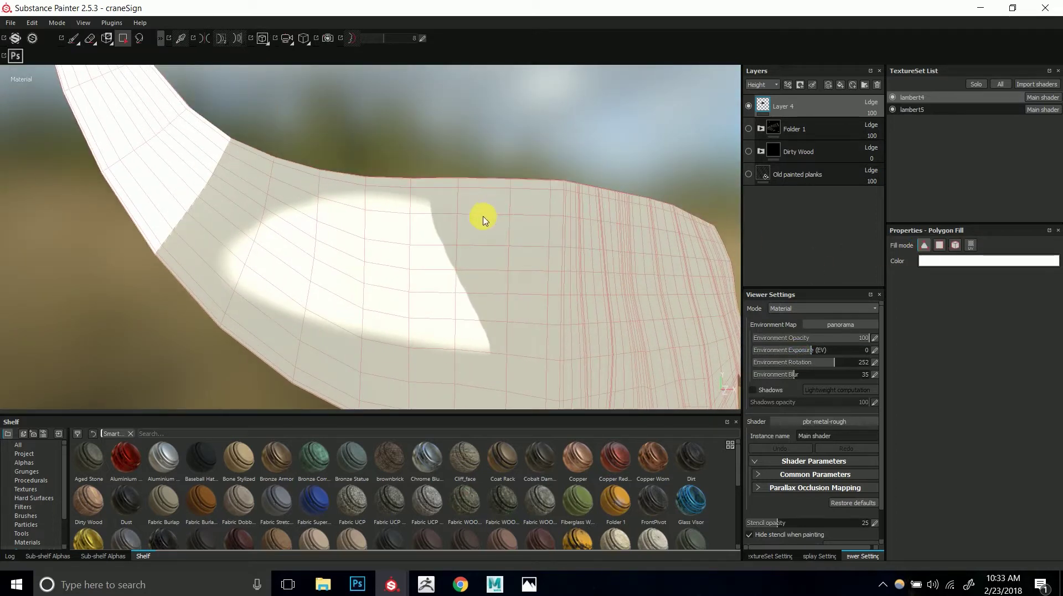
pyautogui.hotkey('ctrl', 'z')
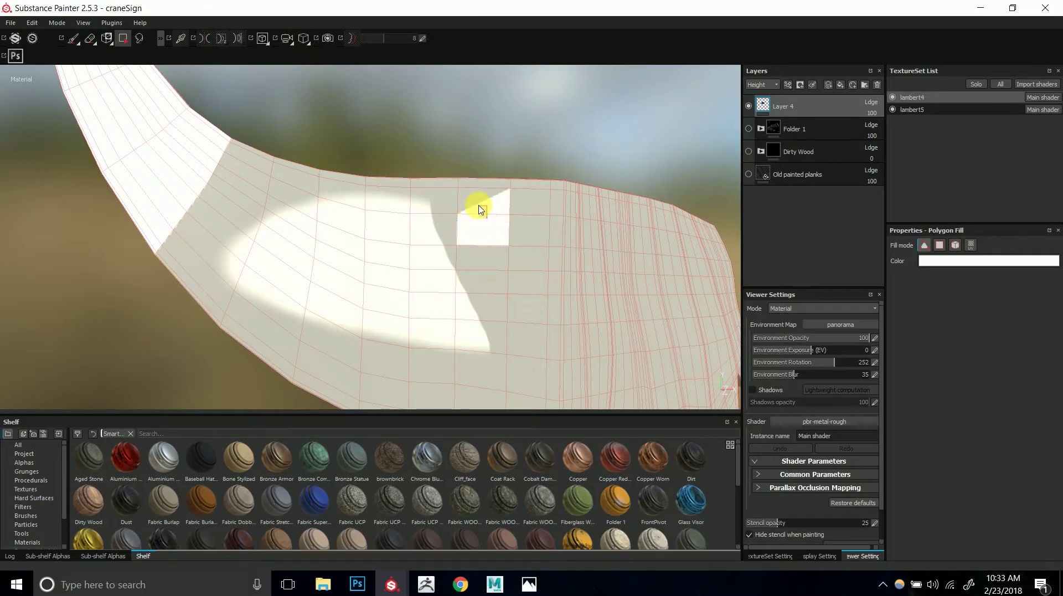
pyautogui.click(476, 204)
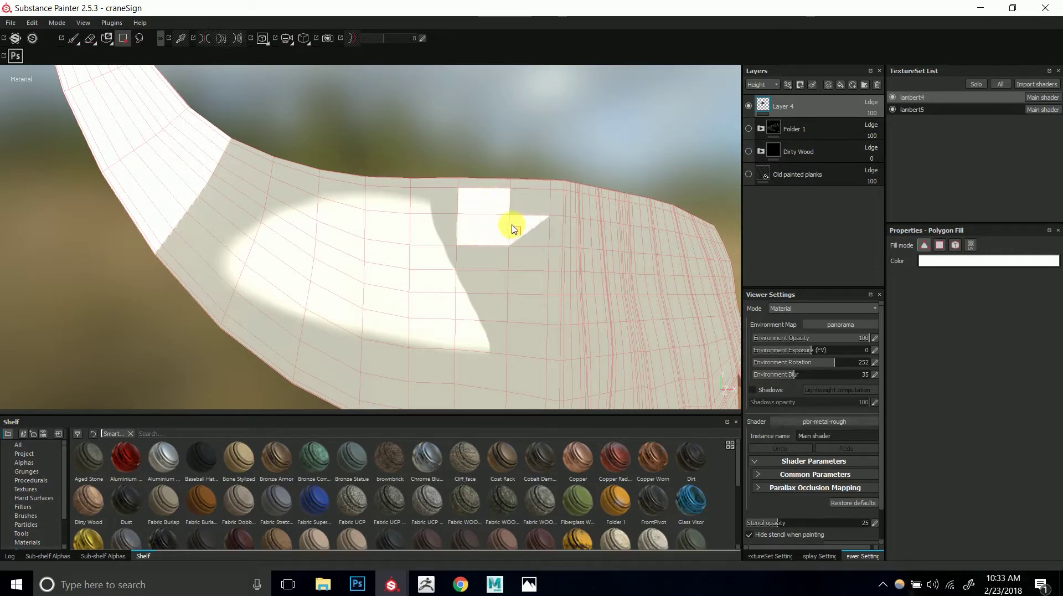
pyautogui.click(514, 215)
# - Fill a vertical strip of quads on the crane's body with white, and fill the whole crane mesh white in mesh fill mode
pyautogui.click(940, 246)
pyautogui.moveTo(479, 222); pyautogui.dragTo(493, 374)
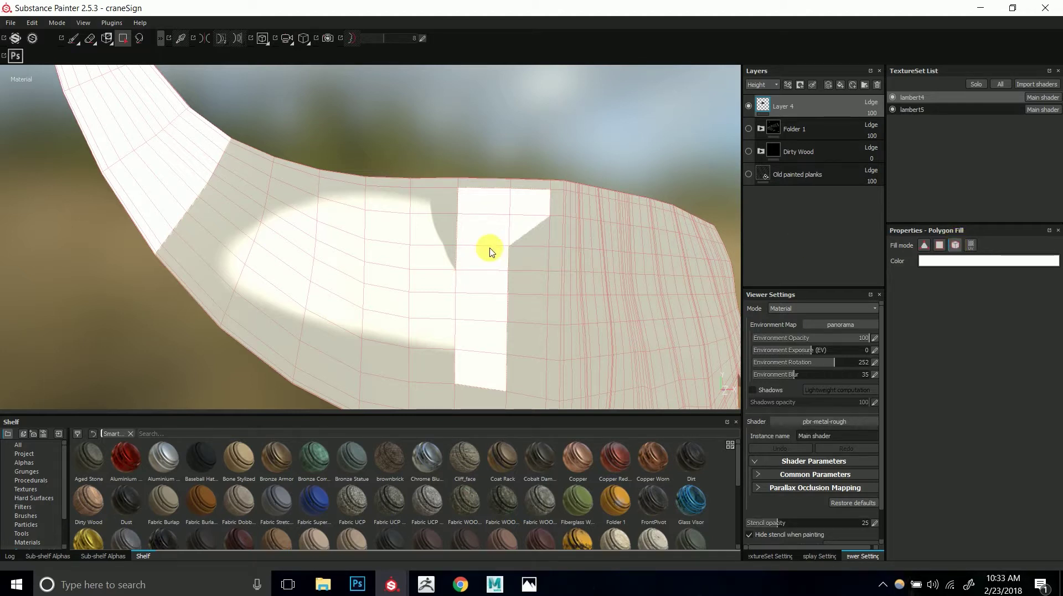
pyautogui.click(397, 244)
pyautogui.keyDown('alt'); pyautogui.moveTo(405, 232); pyautogui.dragTo(387, 246); pyautogui.keyUp('alt')
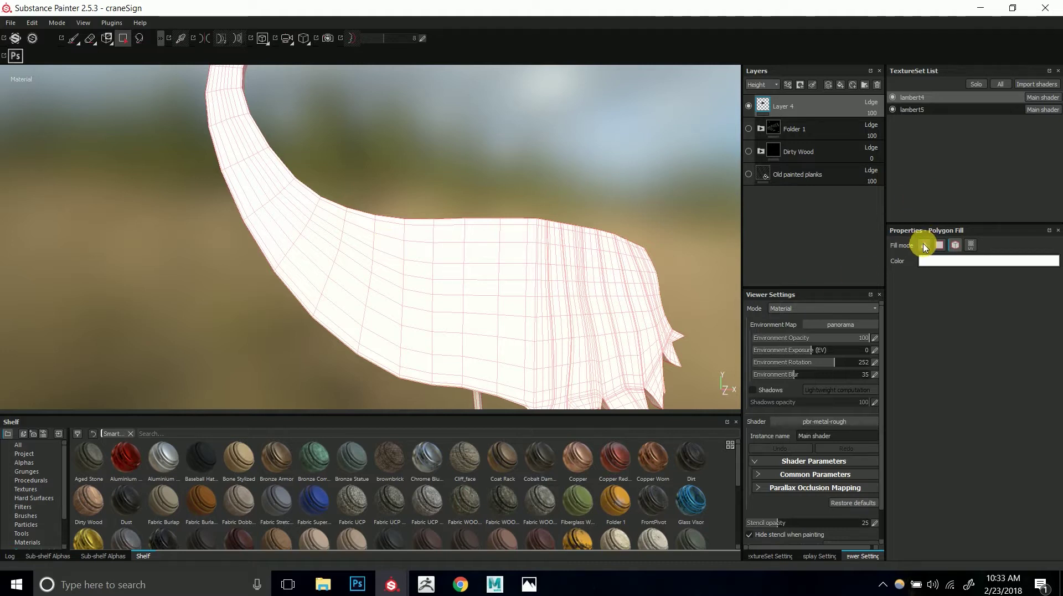
# - Delete the filled paint layer at the top of the layer stack and add a new empty paint layer above Folder 1
pyautogui.click(940, 245)
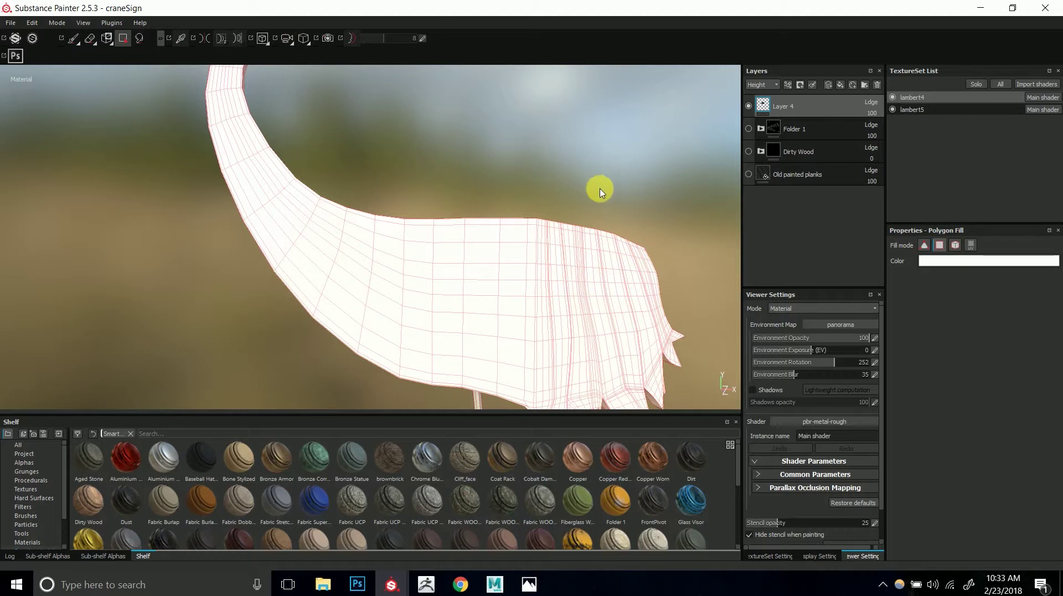
pyautogui.keyDown('alt'); pyautogui.moveTo(611, 280); pyautogui.dragTo(379, 236, button='right'); pyautogui.keyUp('alt')
pyautogui.keyDown('alt'); pyautogui.moveTo(504, 278); pyautogui.dragTo(468, 287, button='middle'); pyautogui.keyUp('alt')
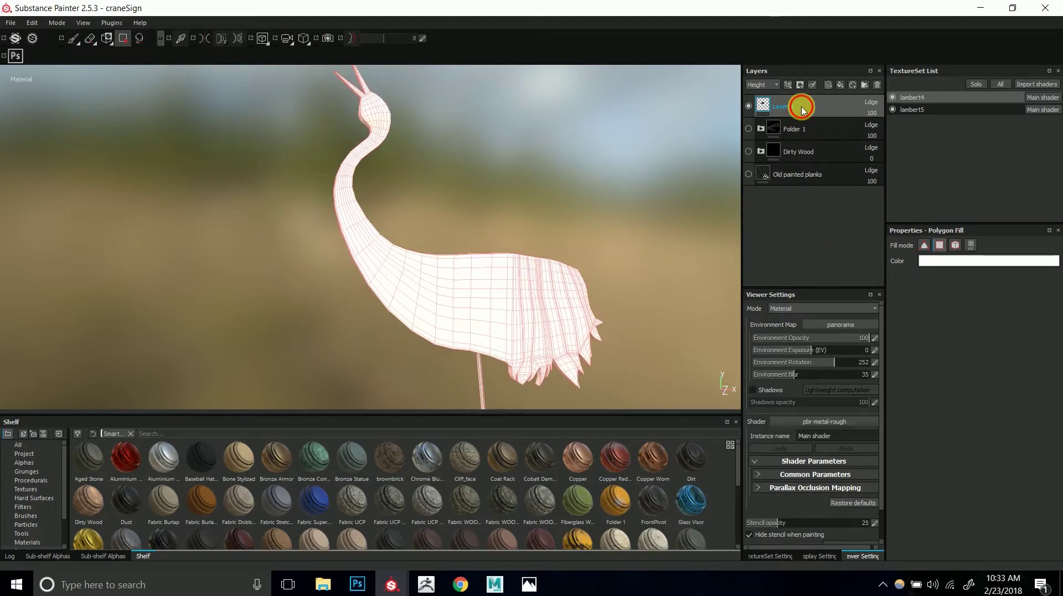
pyautogui.press('Delete')
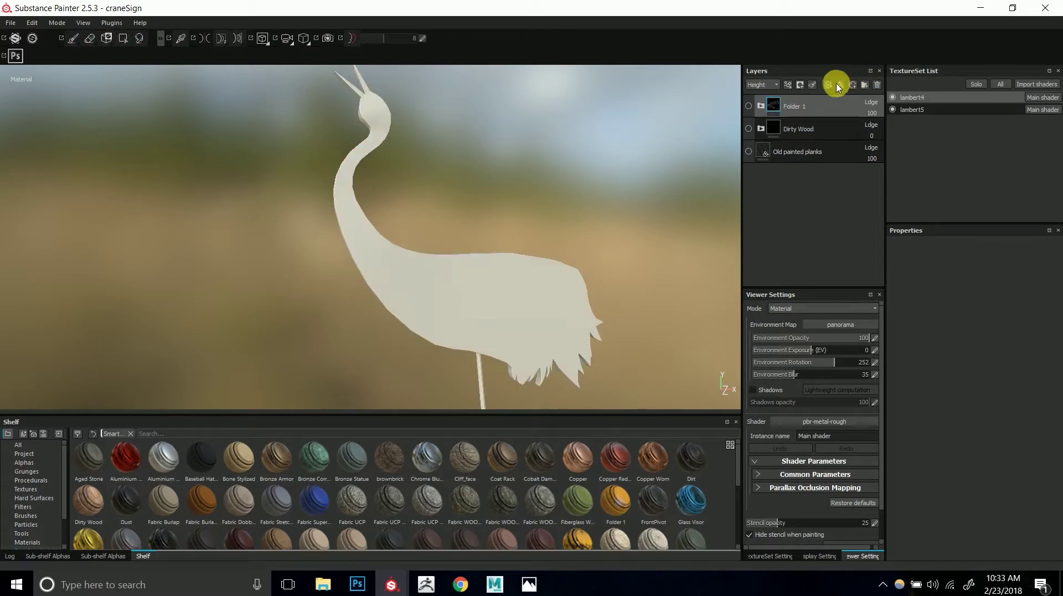
pyautogui.click(840, 84)
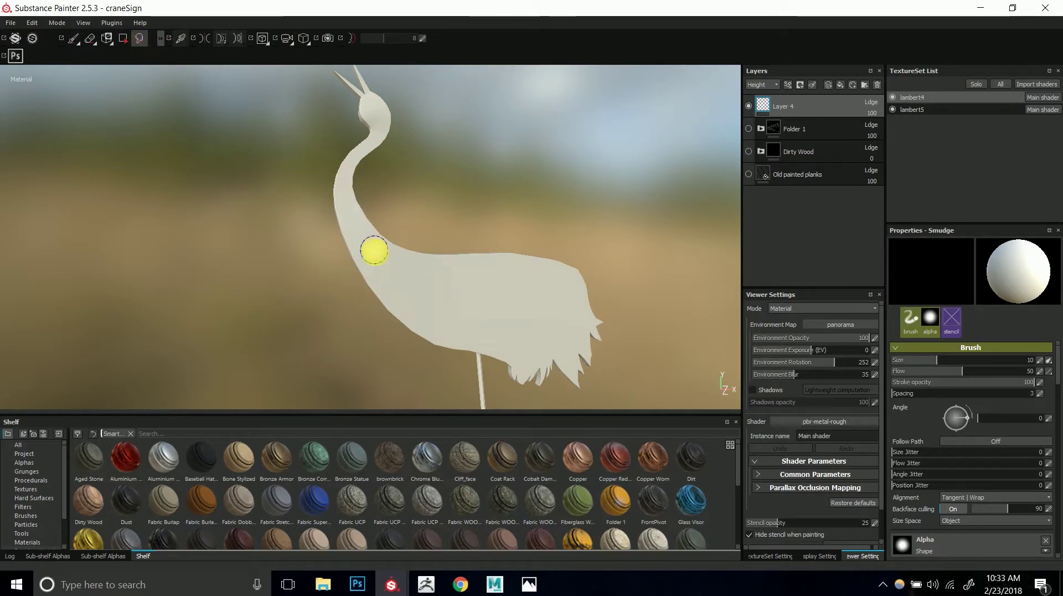
# - Turn on symmetry and paint a white oval patch on the middle of the crane's body with the Paint tool
pyautogui.click(183, 39)
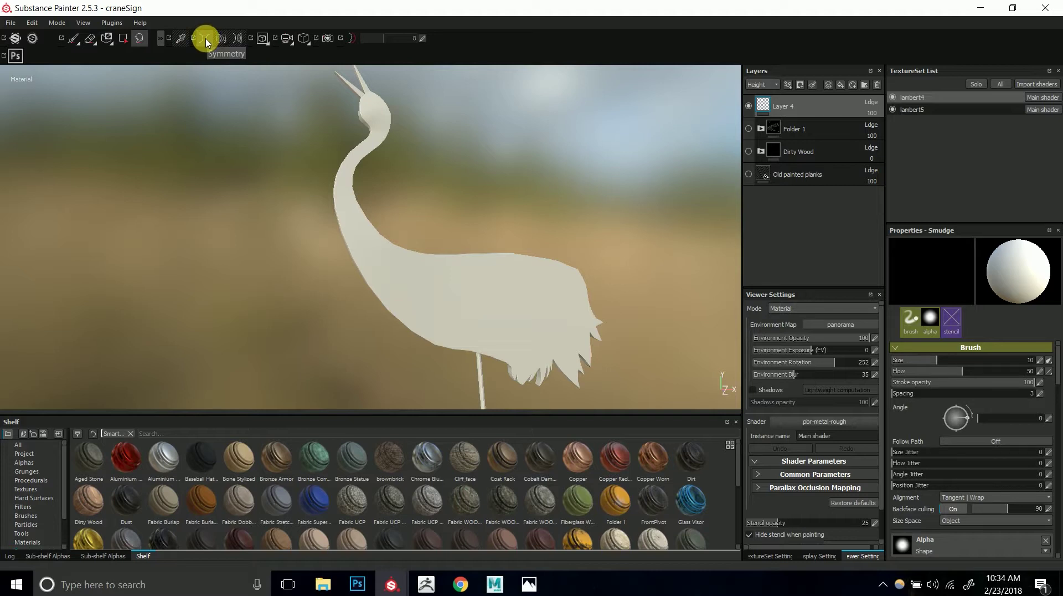
pyautogui.click(206, 41)
pyautogui.keyDown('alt'); pyautogui.moveTo(387, 229); pyautogui.dragTo(466, 268); pyautogui.keyUp('alt')
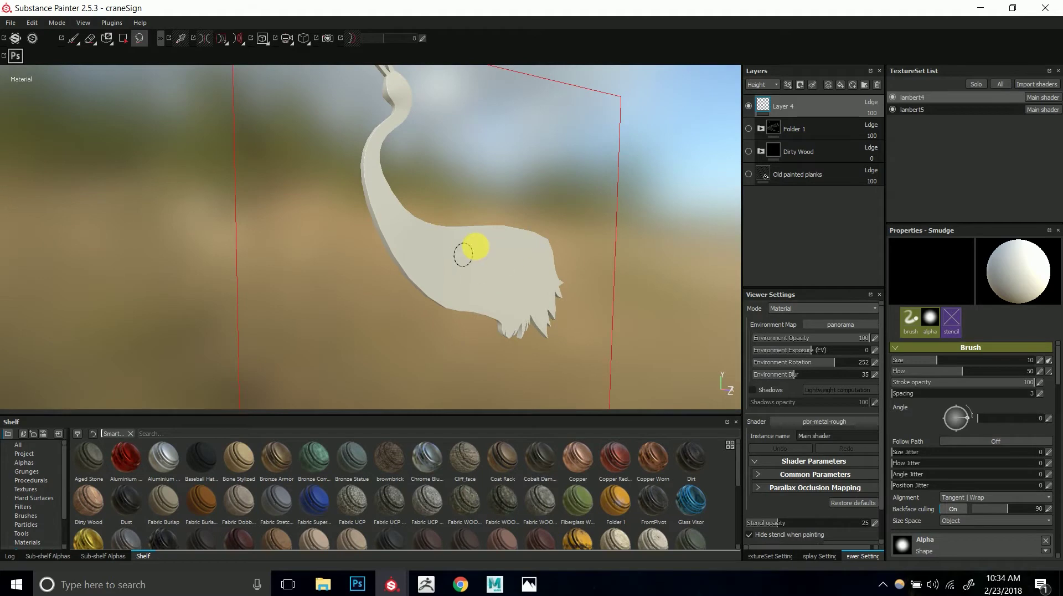
pyautogui.click(73, 38)
pyautogui.moveTo(470, 261)
pyautogui.mouseDown()
pyautogui.moveTo(460, 261)
pyautogui.moveTo(490, 249)
pyautogui.moveTo(672, 297)
pyautogui.moveTo(783, 277)
pyautogui.moveTo(779, 266)
pyautogui.moveTo(688, 252)
pyautogui.moveTo(458, 266)
pyautogui.moveTo(404, 231)
pyautogui.mouseUp()
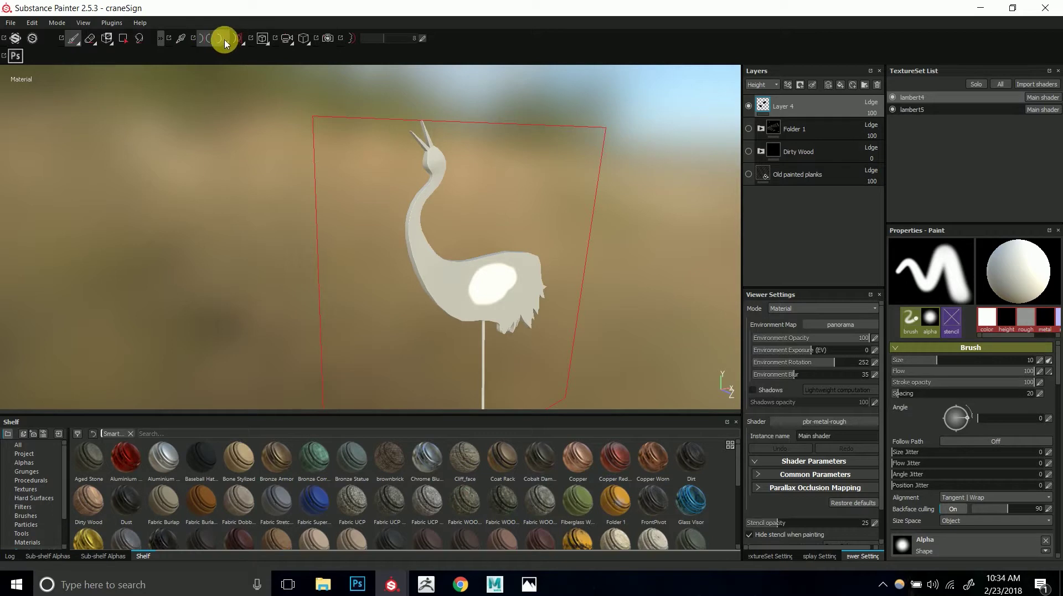
# - Set the symmetry axis to Mirror Y and keep symmetry turned on
pyautogui.click(225, 44)
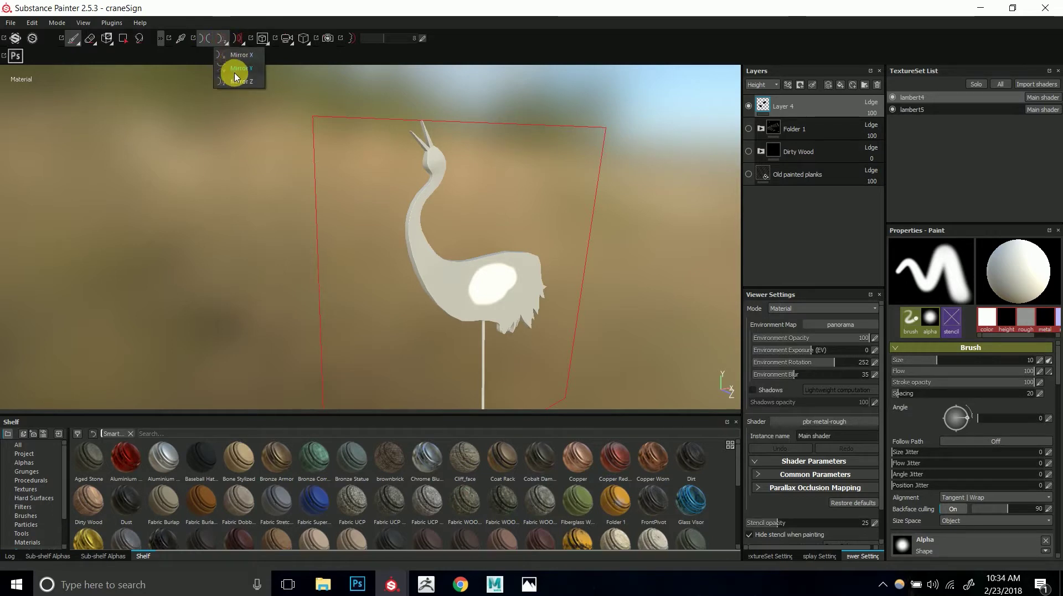
pyautogui.click(234, 56)
pyautogui.click(226, 39)
pyautogui.click(236, 67)
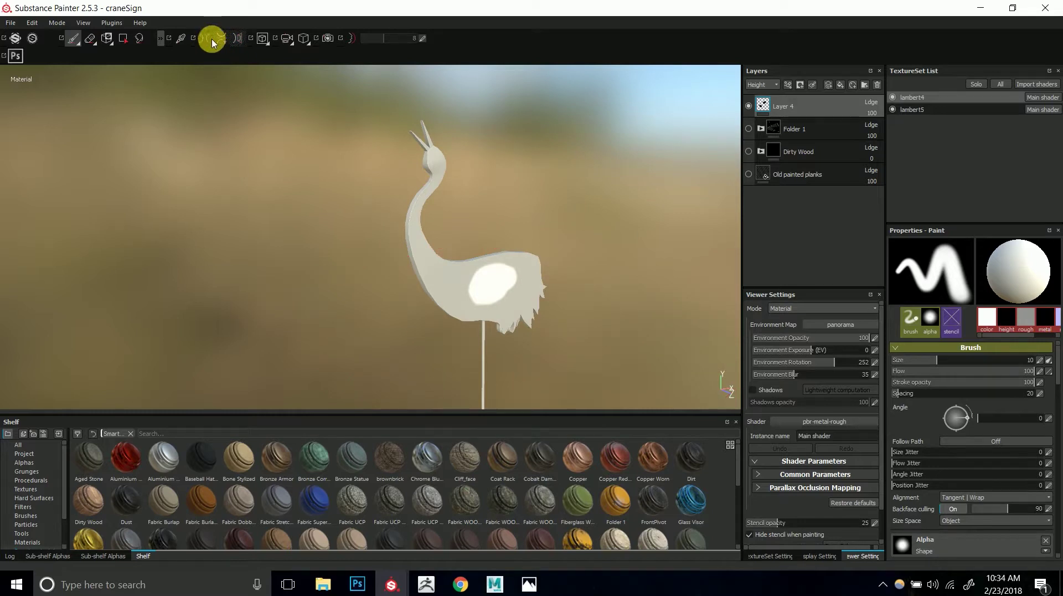
pyautogui.click(206, 40)
pyautogui.click(224, 39)
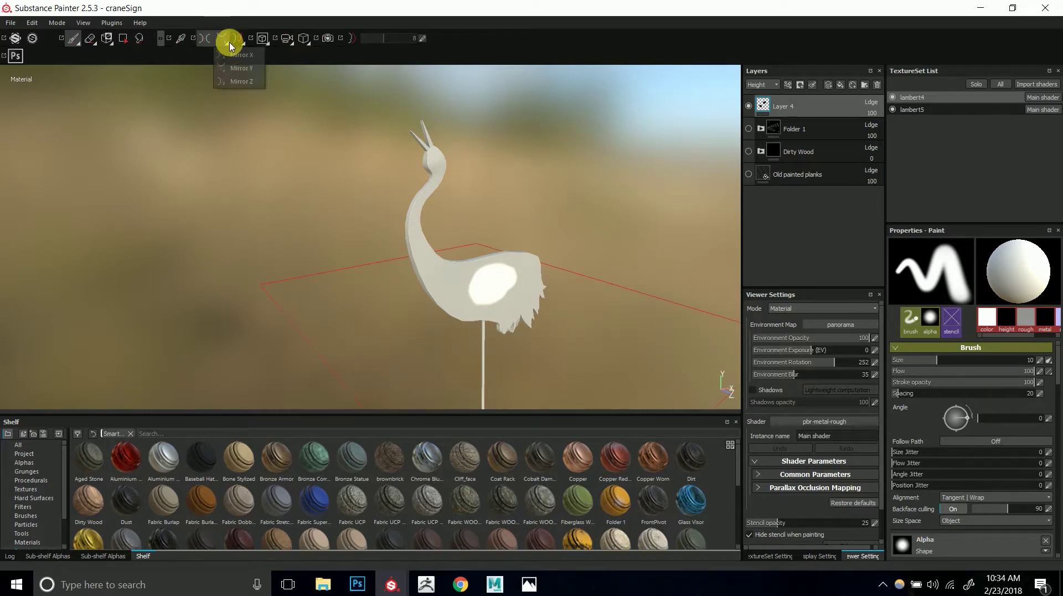
pyautogui.click(223, 40)
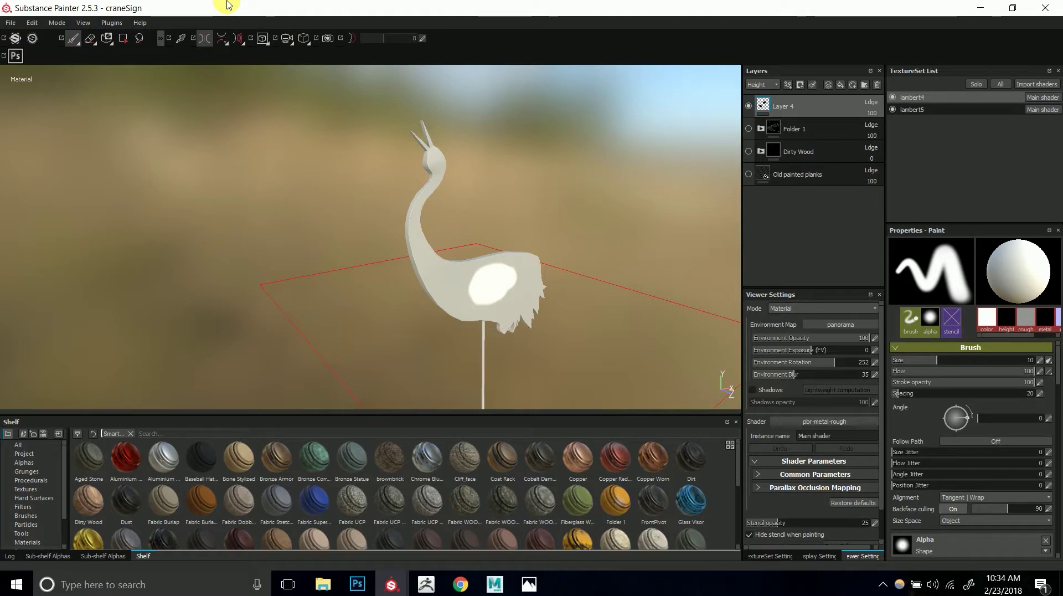
# - Review the options for hiding or showing the symmetry plane around the crane
pyautogui.keyDown('alt'); pyautogui.moveTo(429, 144); pyautogui.dragTo(310, 138); pyautogui.keyUp('alt')
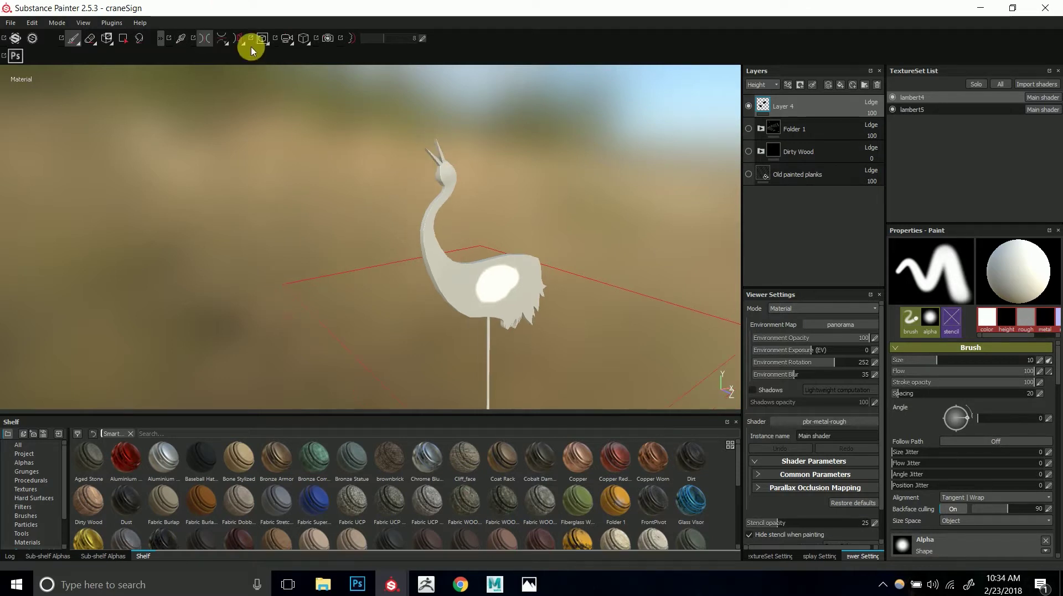
pyautogui.click(244, 41)
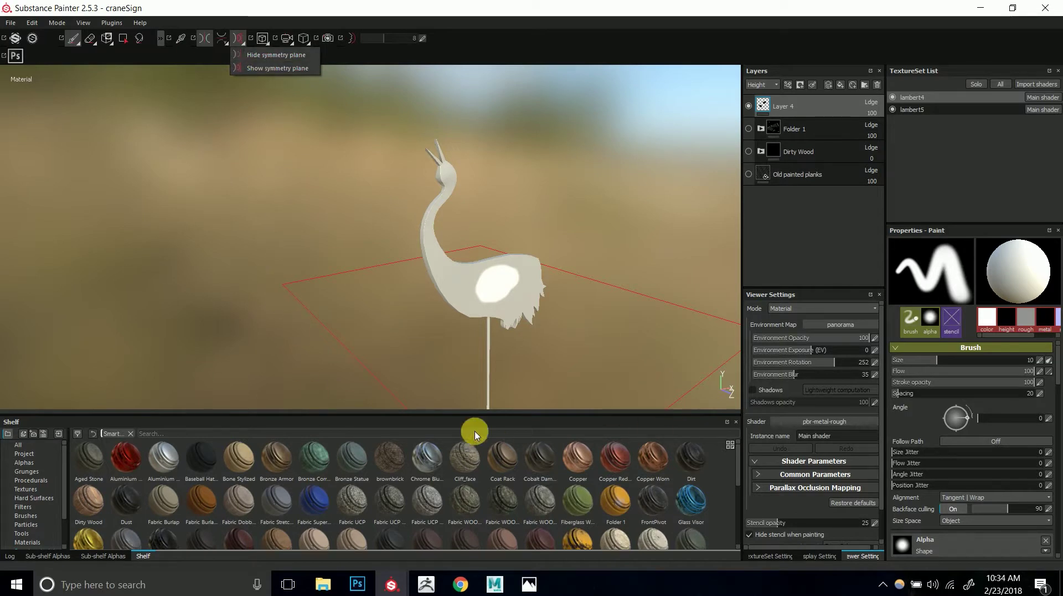
pyautogui.click(488, 35)
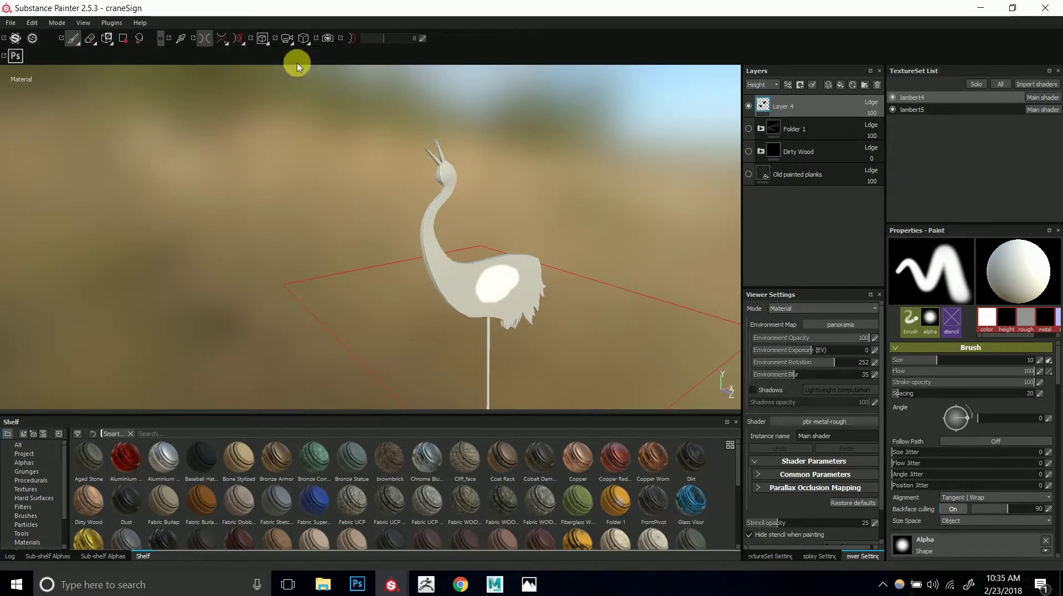
pyautogui.keyDown('alt'); pyautogui.moveTo(403, 176); pyautogui.dragTo(388, 275); pyautogui.keyUp('alt')
pyautogui.keyDown('alt'); pyautogui.moveTo(341, 213); pyautogui.dragTo(420, 159); pyautogui.keyUp('alt')
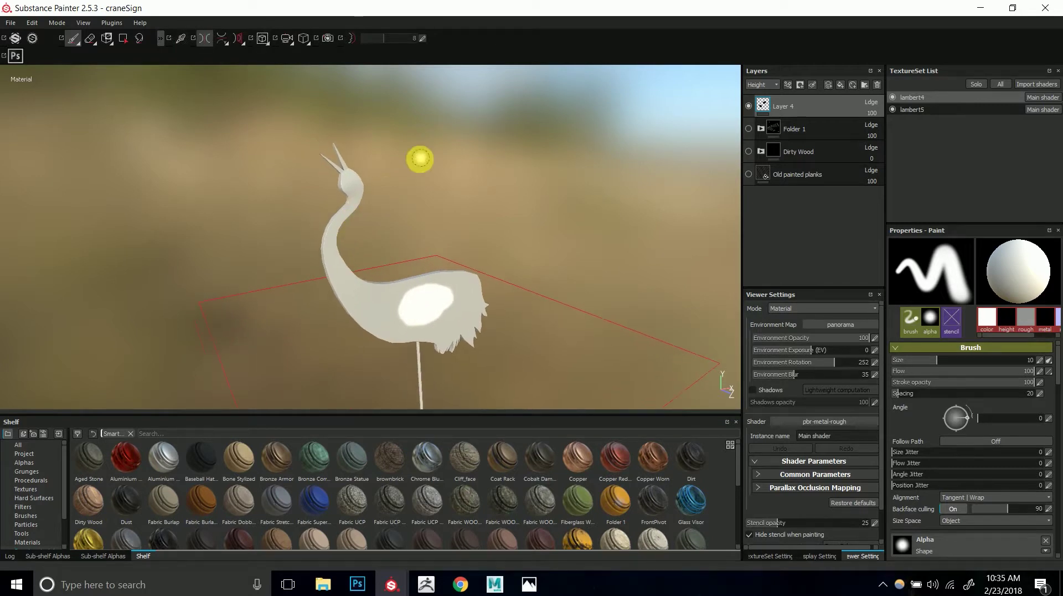
# - Try painting white strokes across the crane's body in the 3D-only view, and undo them
pyautogui.click(264, 39)
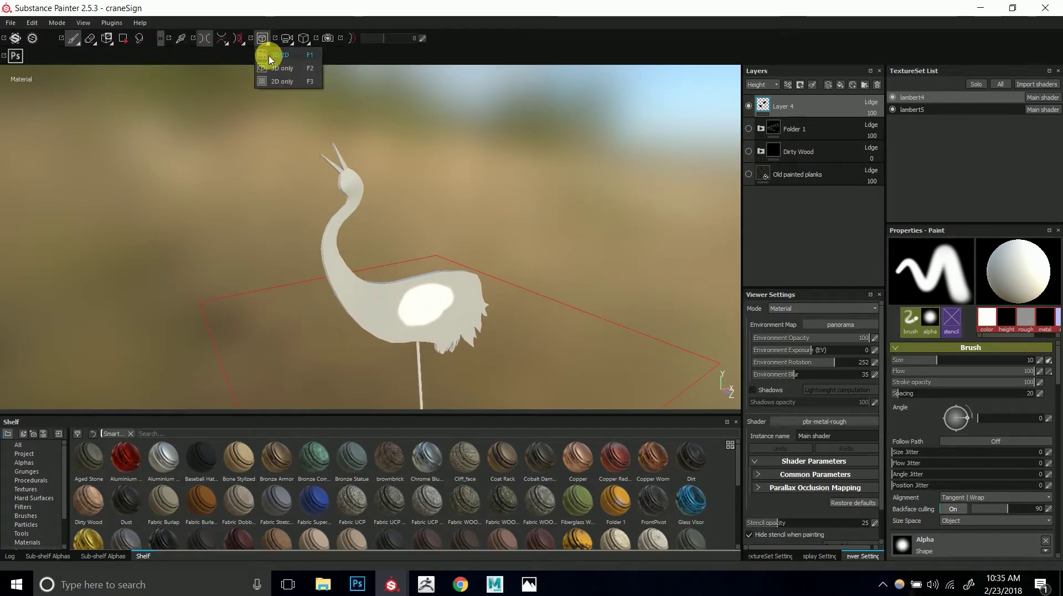
pyautogui.click(282, 67)
pyautogui.moveTo(356, 230)
pyautogui.keyDown('alt'); pyautogui.mouseDown()
pyautogui.moveTo(355, 287)
pyautogui.moveTo(438, 270)
pyautogui.moveTo(353, 283)
pyautogui.mouseUp(); pyautogui.keyUp('alt')
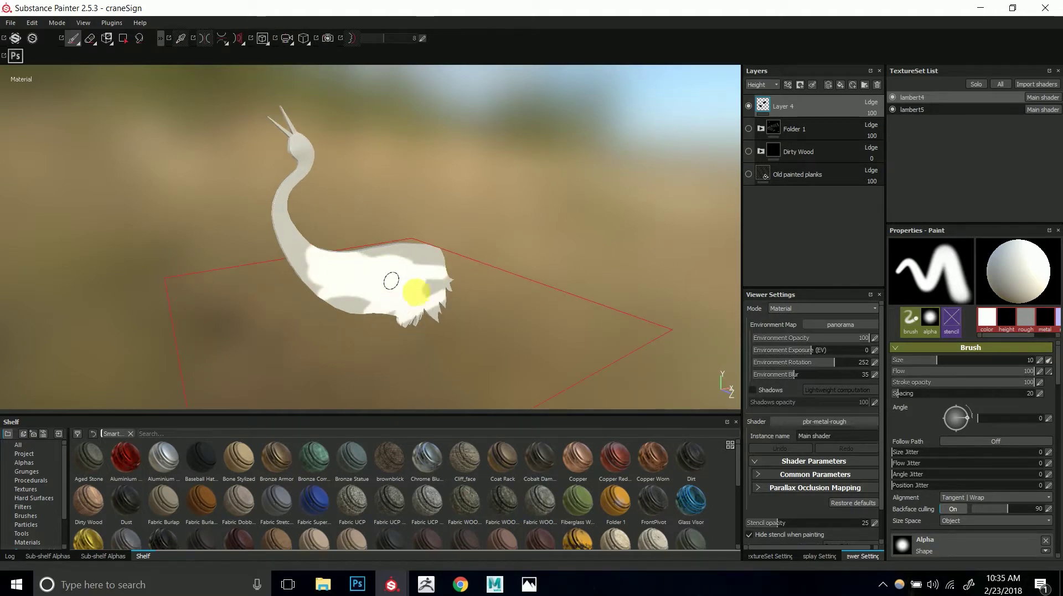
pyautogui.hotkey('ctrl', 'z')
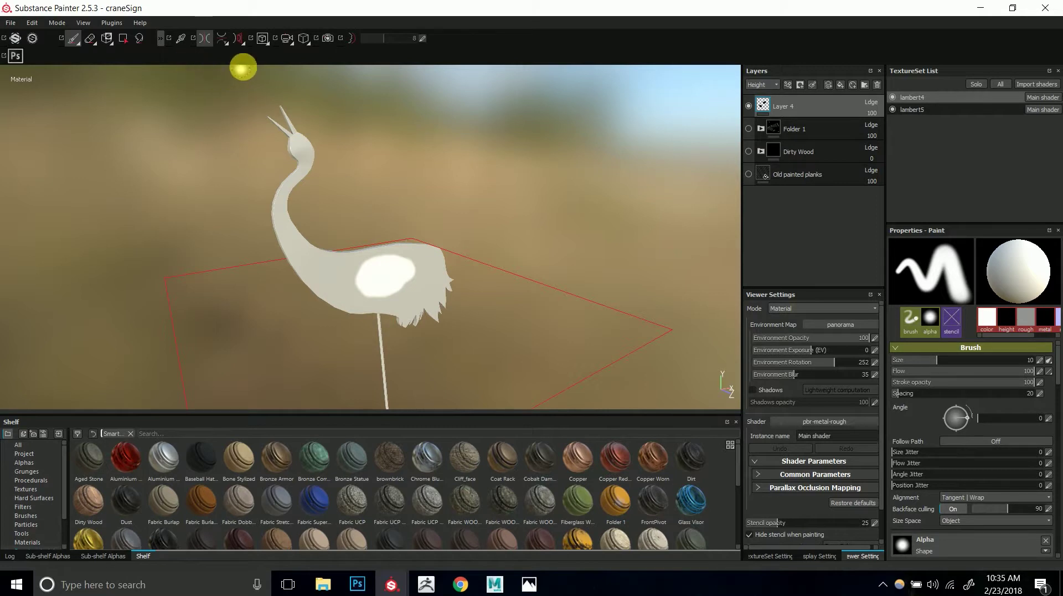
# - Try painting a white stroke over the crane's UV island in the 2D-only view, and undo it
pyautogui.click(264, 39)
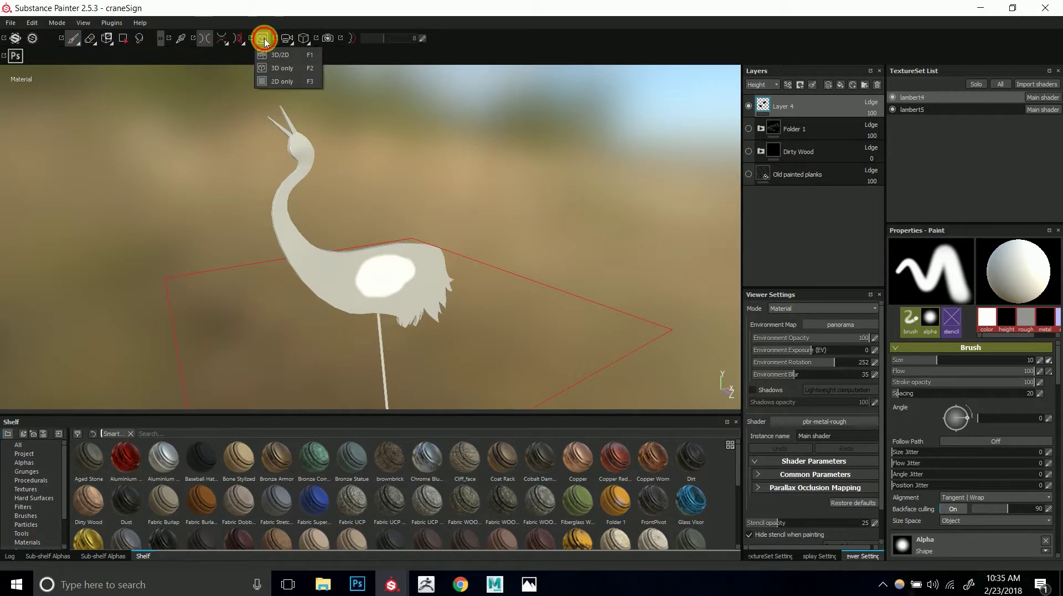
pyautogui.click(264, 45)
pyautogui.click(263, 46)
pyautogui.click(280, 82)
pyautogui.scroll(5, 550, 296)
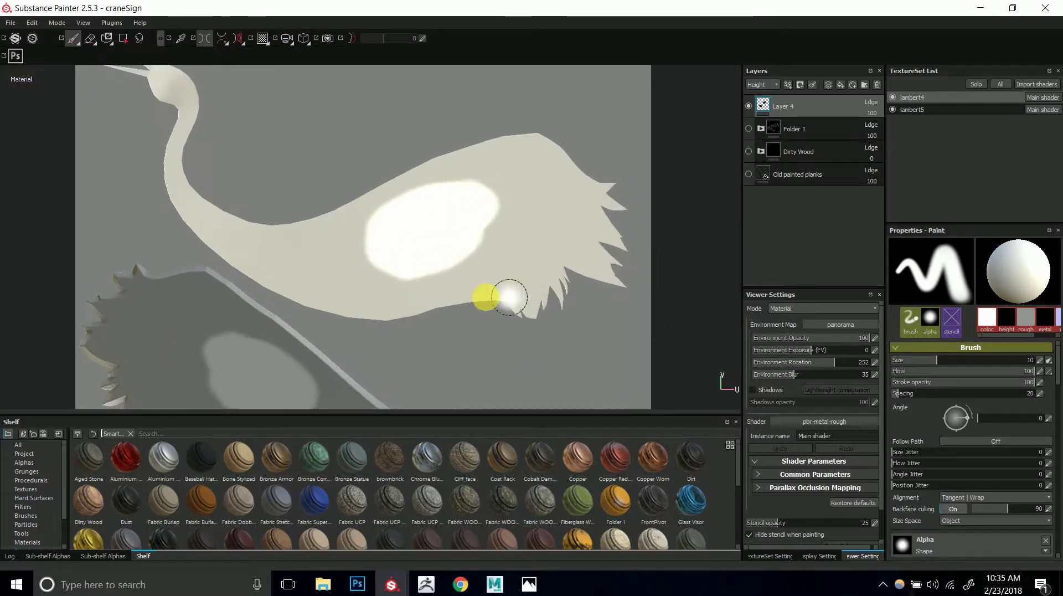
pyautogui.scroll(-5, 512, 131)
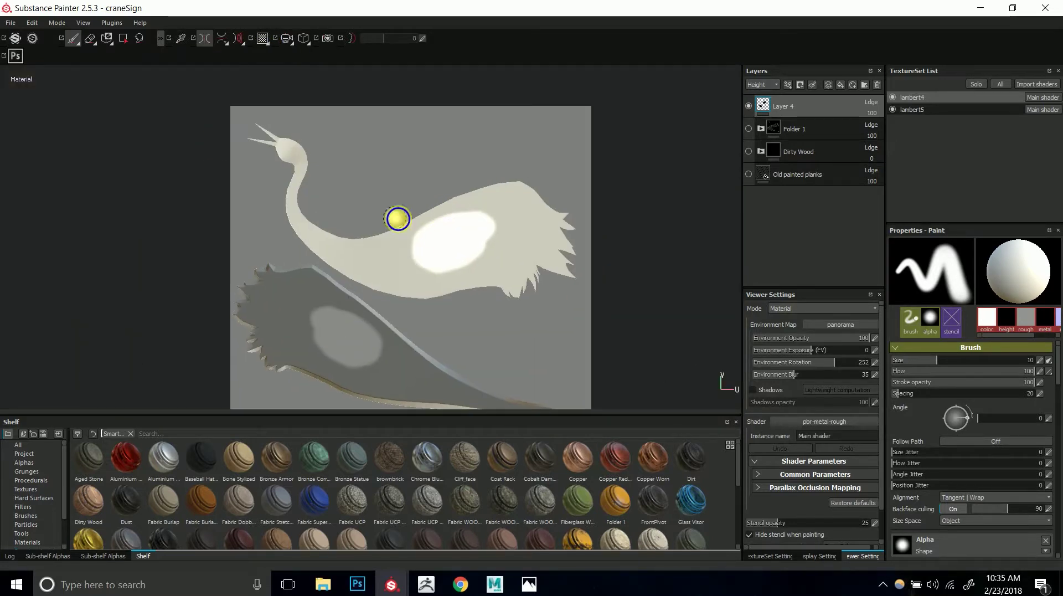
pyautogui.scroll(3, 394, 213)
pyautogui.scroll(2, 420, 295)
pyautogui.moveTo(340, 280)
pyautogui.mouseDown()
pyautogui.moveTo(428, 273)
pyautogui.moveTo(446, 238)
pyautogui.moveTo(526, 209)
pyautogui.mouseUp()
pyautogui.hotkey('ctrl', 'z')
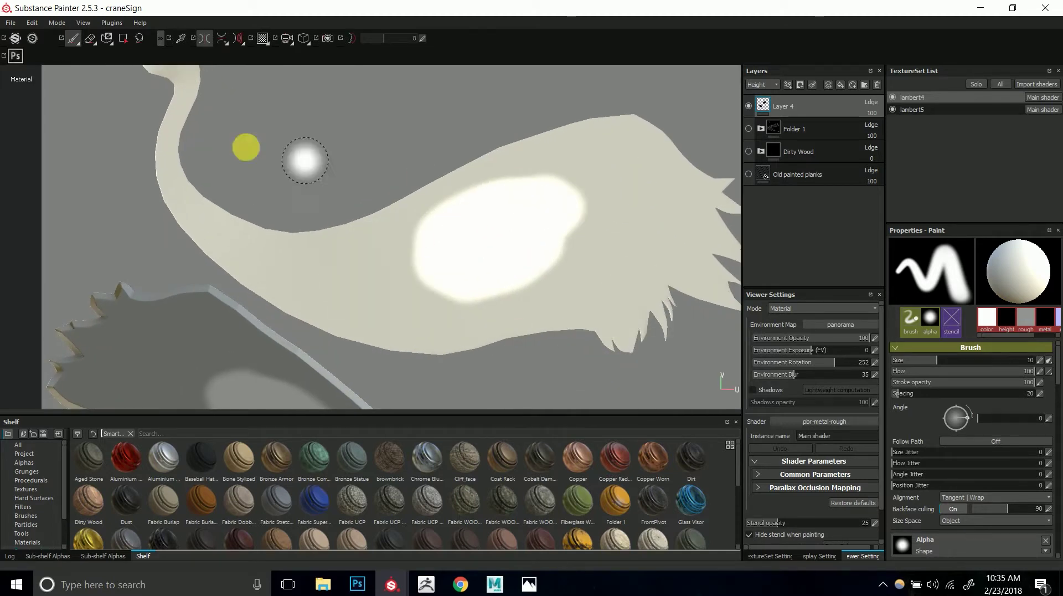
# - Show the 3D and 2D views side by side and widen the 3D viewport
pyautogui.click(263, 39)
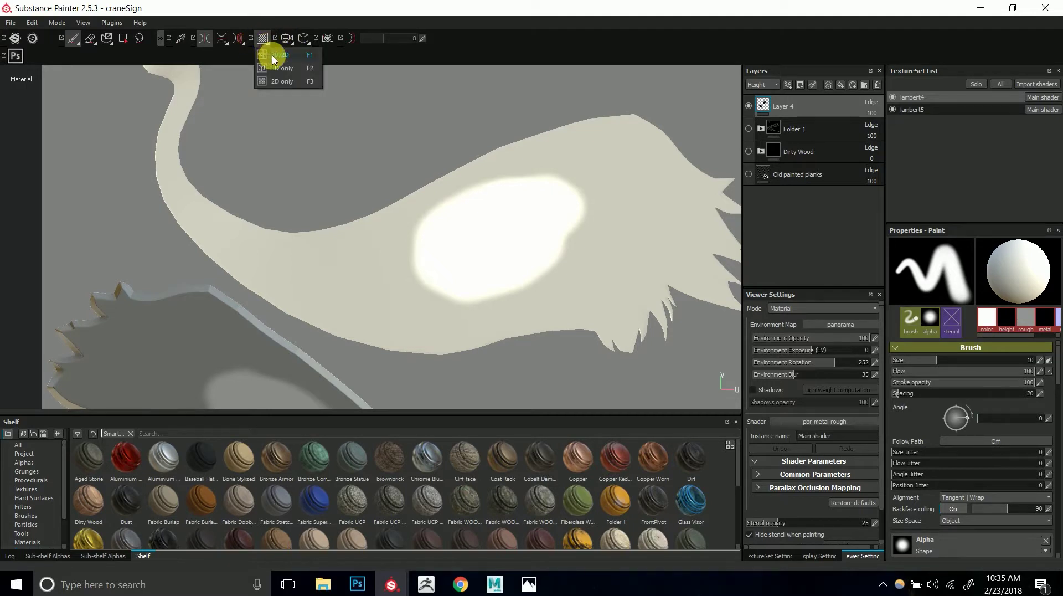
pyautogui.click(274, 55)
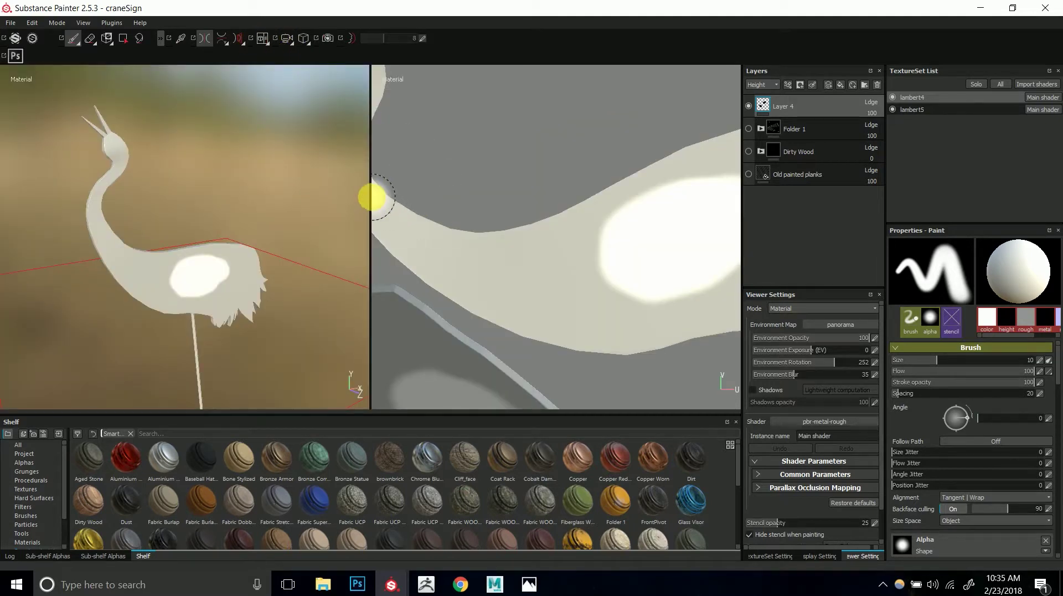
pyautogui.moveTo(372, 195); pyautogui.dragTo(405, 211)
pyautogui.scroll(-2, 529, 232)
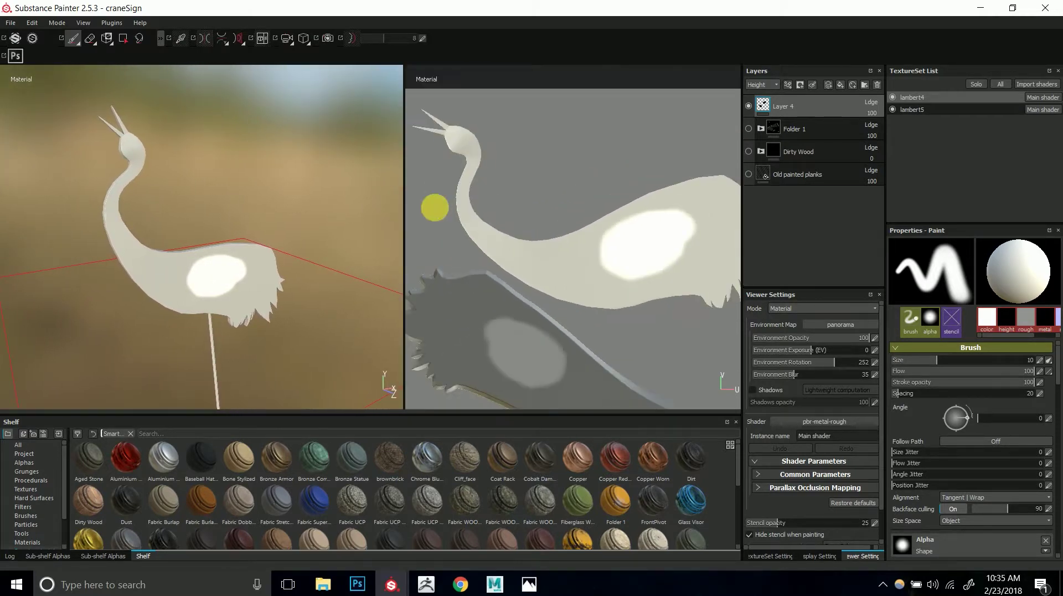
# - Set the brush size to 7.1 and paint a white spot on the crane's UV island and a patch on the 3D model's lower neck
pyautogui.keyDown('alt'); pyautogui.moveTo(557, 233); pyautogui.dragTo(560, 265, button='middle'); pyautogui.keyUp('alt')
pyautogui.keyDown('ctrl'); pyautogui.moveTo(567, 276); pyautogui.dragTo(553, 277, button='right'); pyautogui.keyUp('ctrl')
pyautogui.moveTo(571, 292); pyautogui.dragTo(584, 302)
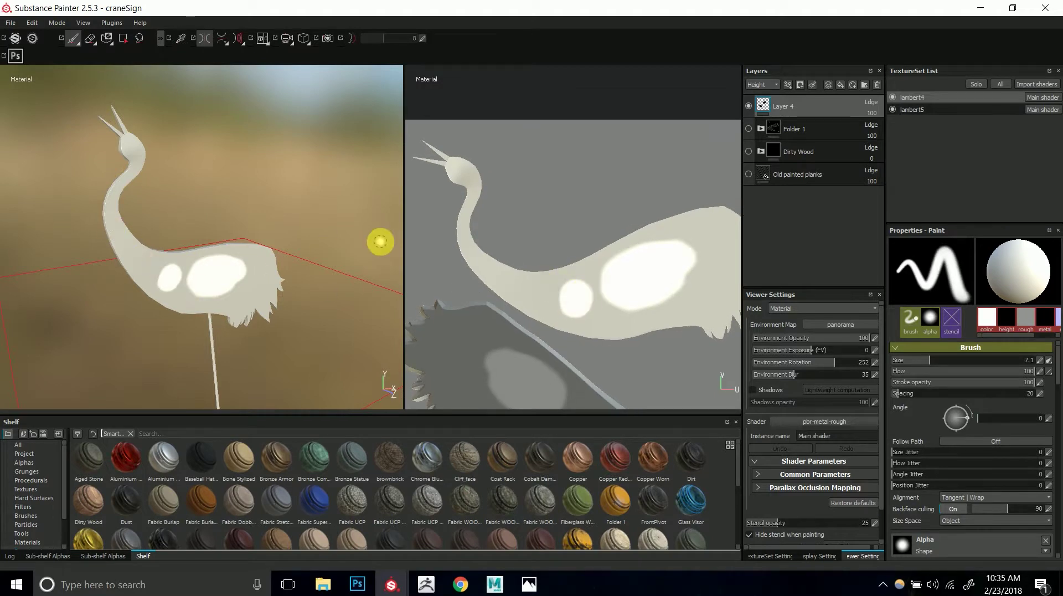
pyautogui.moveTo(119, 257); pyautogui.dragTo(131, 254)
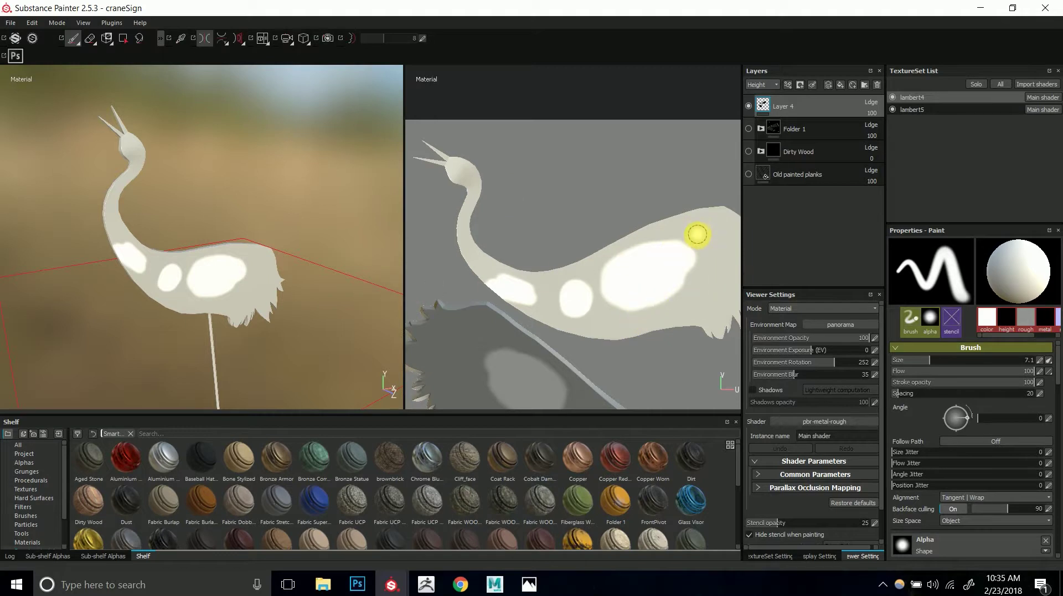
# - Try painting white strokes near the crane's tail in the 2D view, and undo them
pyautogui.moveTo(688, 244); pyautogui.dragTo(707, 276)
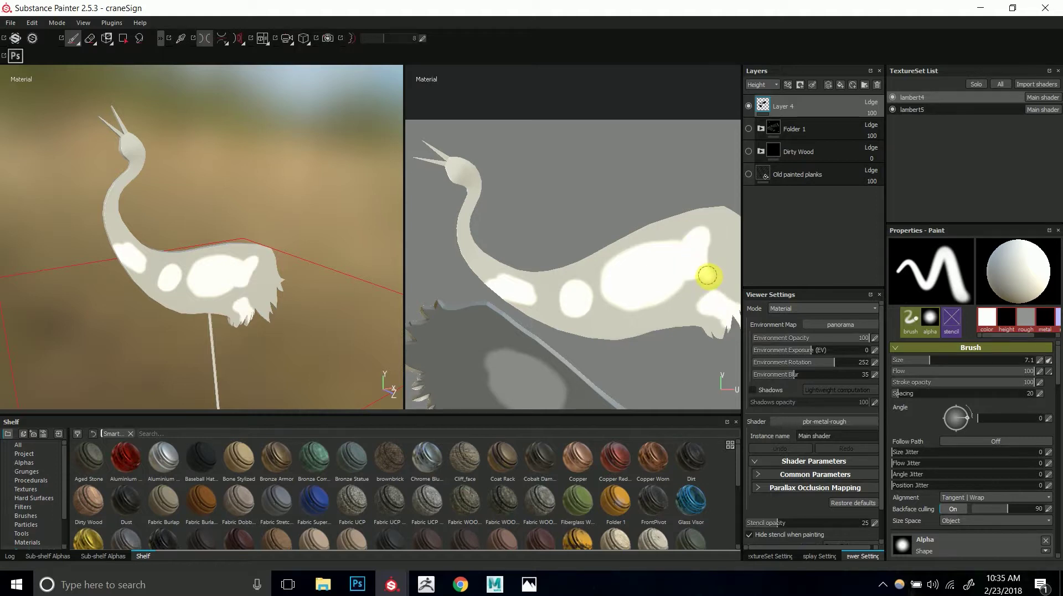
pyautogui.hotkey('ctrl', 'z')
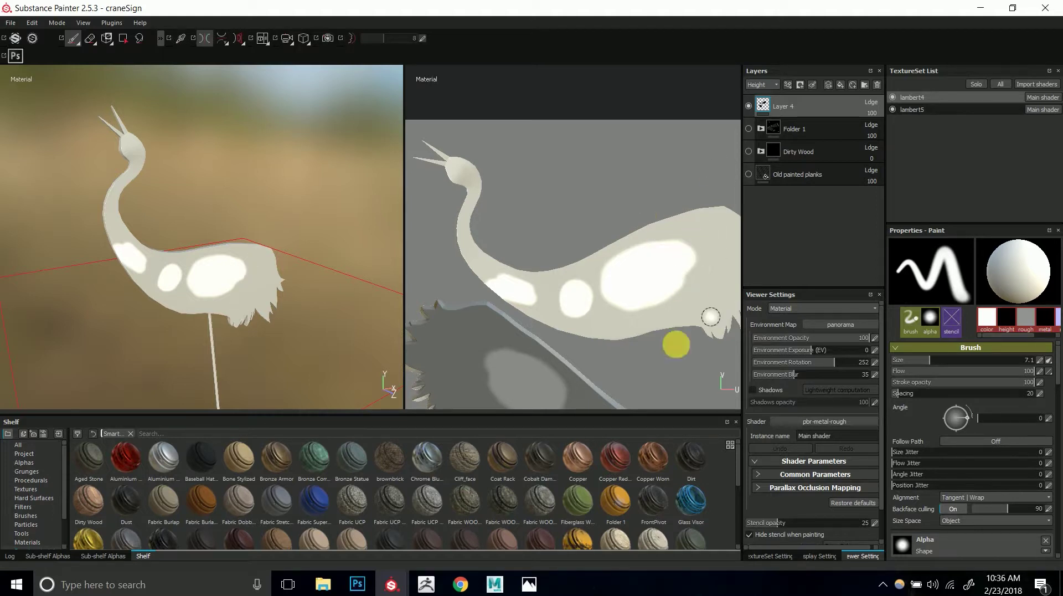
pyautogui.keyDown('alt'); pyautogui.moveTo(245, 305); pyautogui.dragTo(413, 297); pyautogui.keyUp('alt')
pyautogui.scroll(-2, 444, 237)
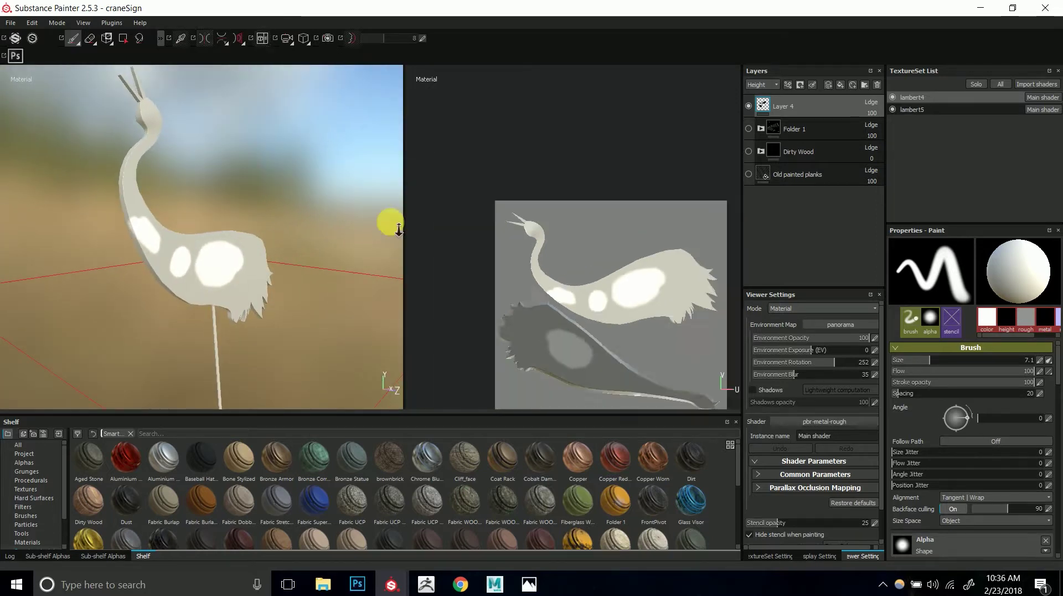
pyautogui.scroll(3, 574, 321)
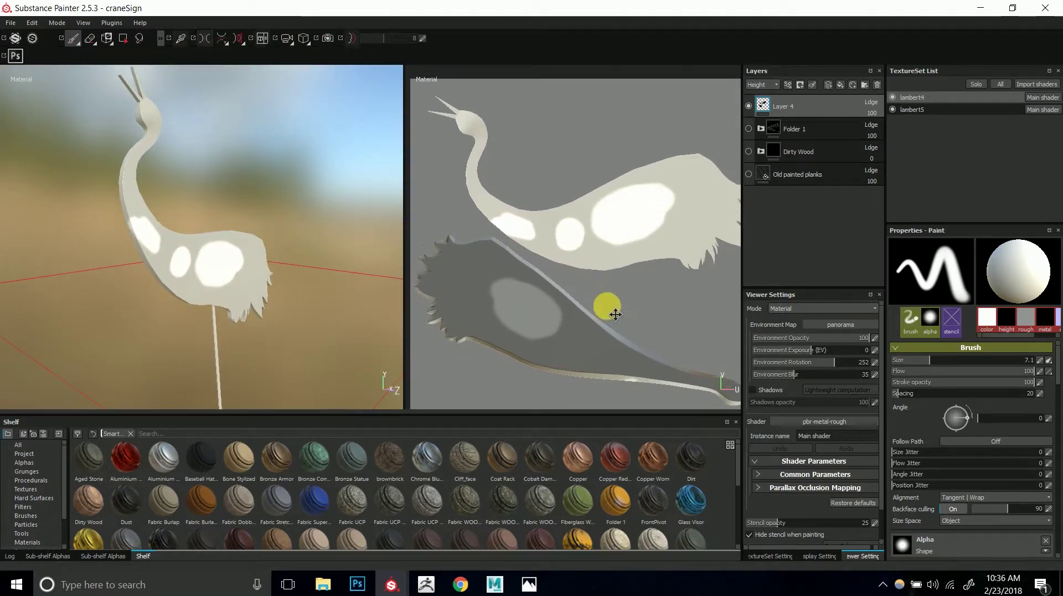
pyautogui.scroll(-3, 609, 299)
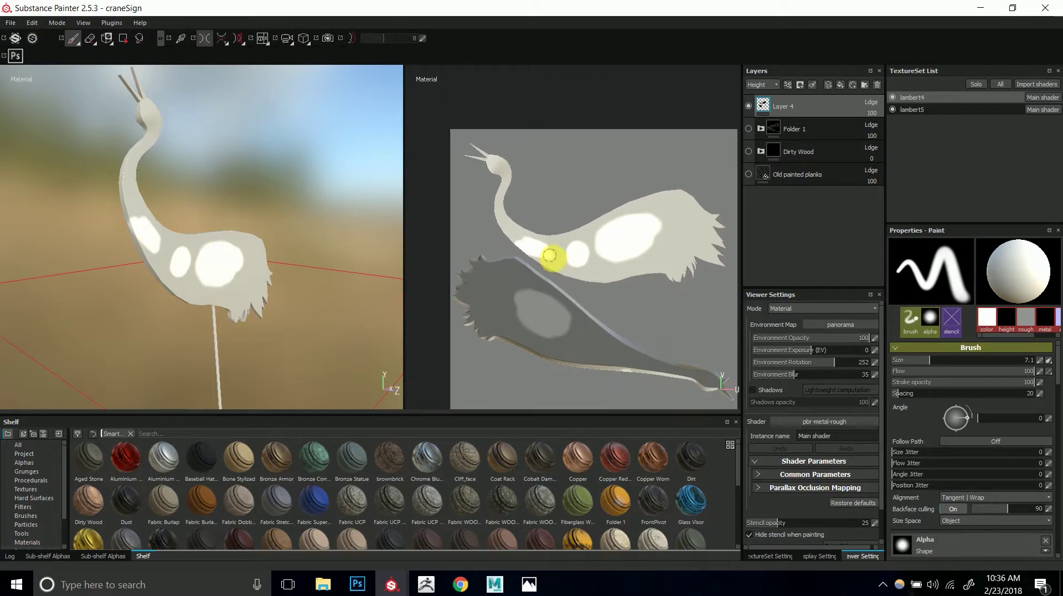
pyautogui.keyDown('alt'); pyautogui.moveTo(382, 293); pyautogui.dragTo(291, 287); pyautogui.keyUp('alt')
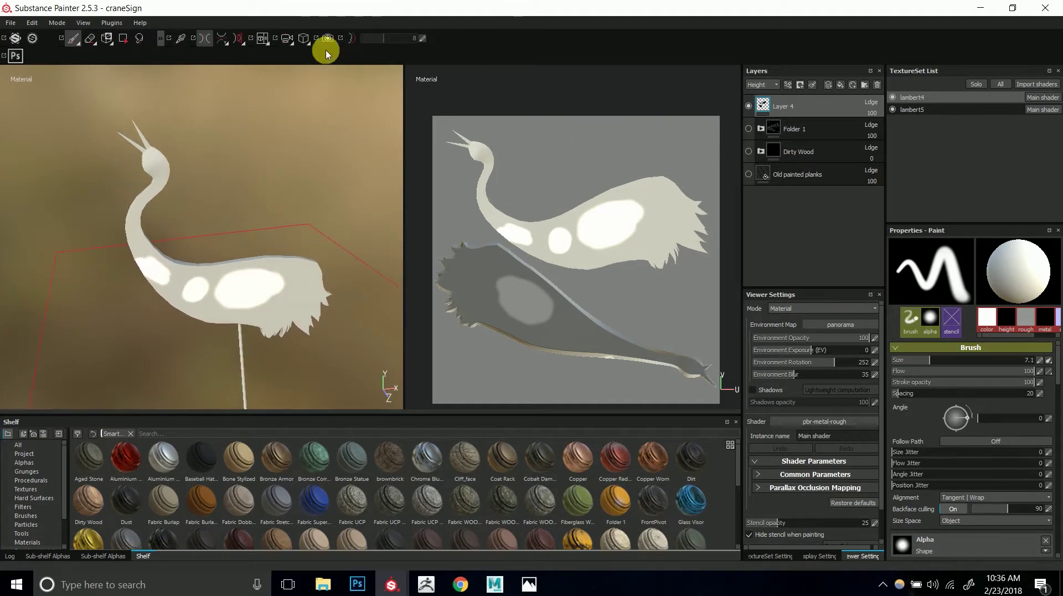
# - Switch the viewport to the 3D-only view of the crane
pyautogui.click(262, 40)
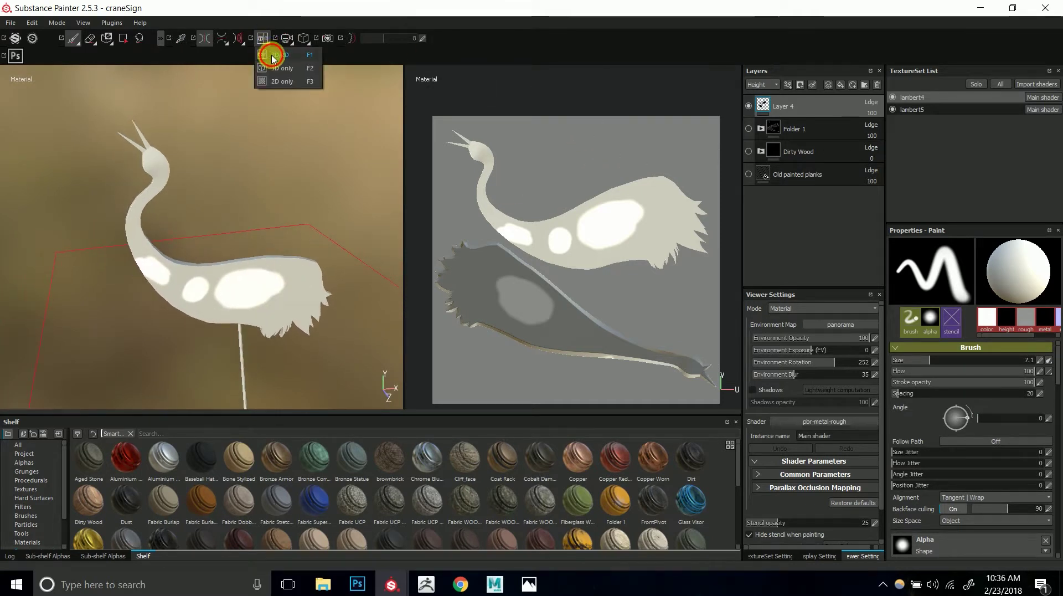
pyautogui.click(272, 55)
pyautogui.click(259, 38)
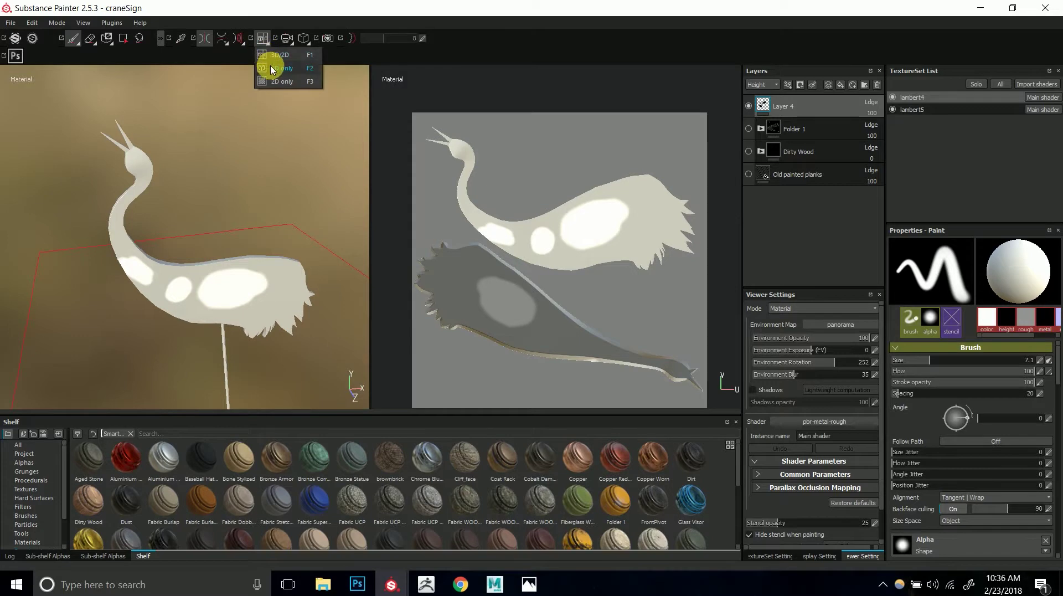
pyautogui.click(272, 69)
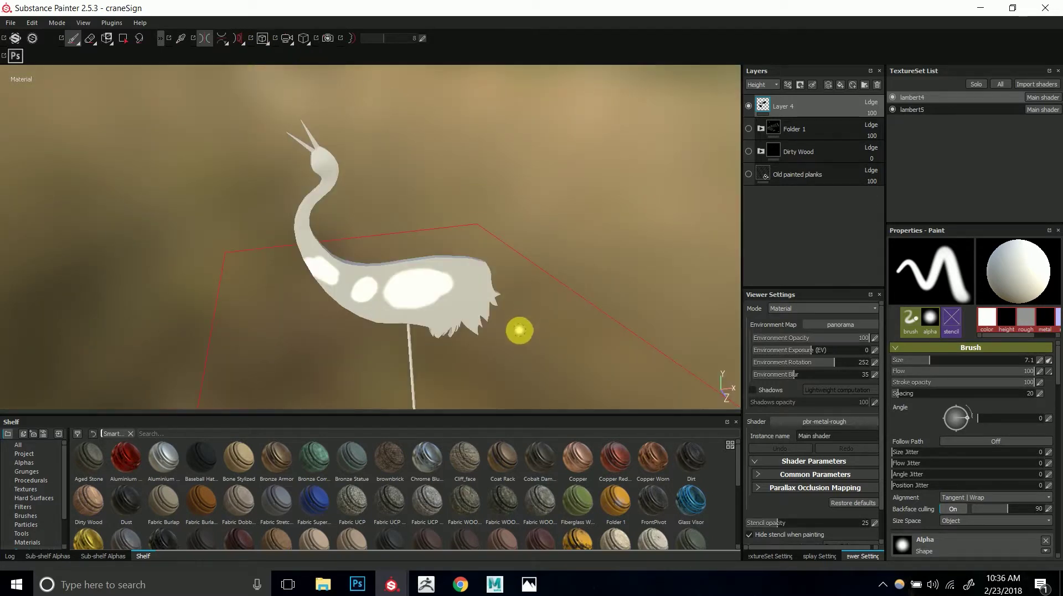
pyautogui.keyDown('alt'); pyautogui.moveTo(525, 313); pyautogui.dragTo(542, 268); pyautogui.keyUp('alt')
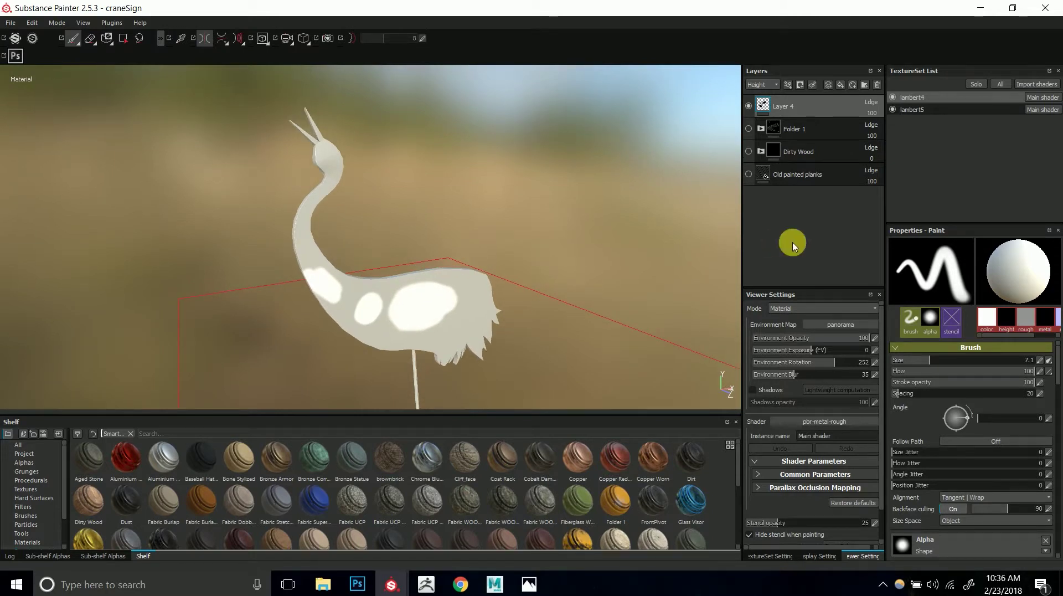
# - Erase the white painted spots from the crane's body and lower neck
pyautogui.moveTo(430, 278)
pyautogui.keyDown('alt'); pyautogui.mouseDown(button='right')
pyautogui.moveTo(535, 305)
pyautogui.moveTo(659, 289)
pyautogui.mouseUp(button='right'); pyautogui.keyUp('alt')
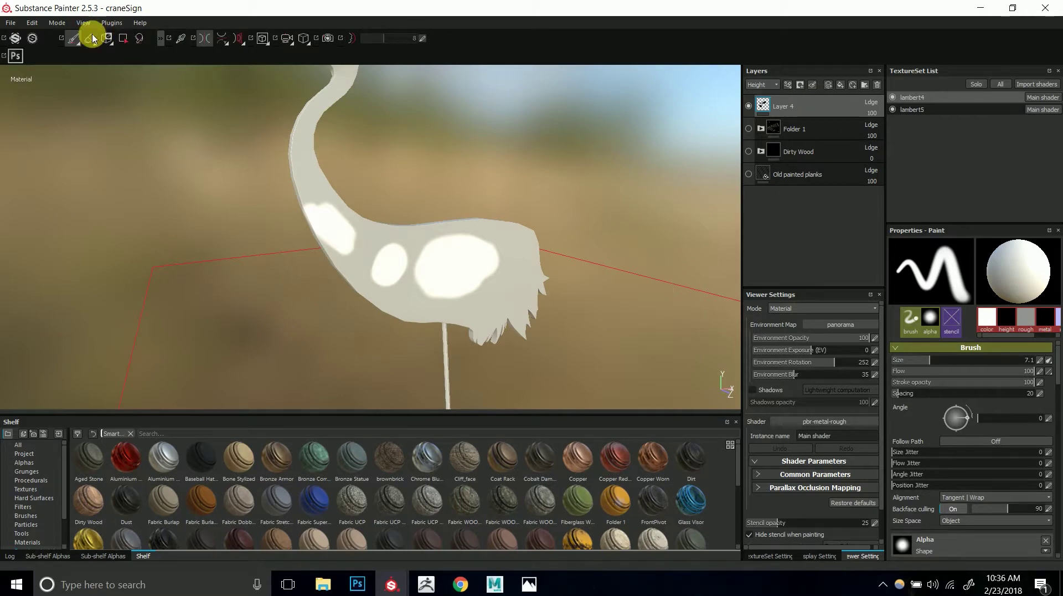
pyautogui.click(90, 37)
pyautogui.moveTo(327, 225)
pyautogui.mouseDown()
pyautogui.moveTo(356, 218)
pyautogui.moveTo(403, 254)
pyautogui.moveTo(491, 254)
pyautogui.moveTo(389, 200)
pyautogui.mouseUp()
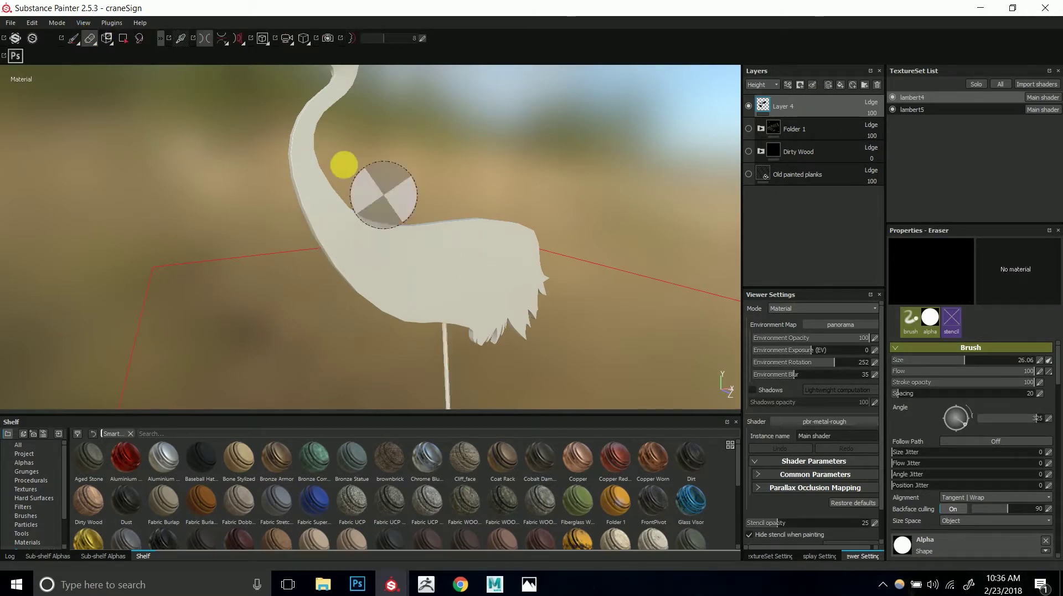
# - Return to the paint brush, undo the last change and paint a white stroke along the crane's upper back
pyautogui.click(74, 39)
pyautogui.moveTo(513, 287)
pyautogui.keyDown('alt'); pyautogui.mouseDown()
pyautogui.moveTo(577, 325)
pyautogui.moveTo(503, 277)
pyautogui.moveTo(482, 285)
pyautogui.moveTo(495, 279)
pyautogui.mouseUp(); pyautogui.keyUp('alt')
pyautogui.hotkey('ctrl', 'z')
pyautogui.moveTo(376, 241)
pyautogui.mouseDown()
pyautogui.moveTo(404, 246)
pyautogui.moveTo(387, 228)
pyautogui.moveTo(475, 252)
pyautogui.mouseUp()
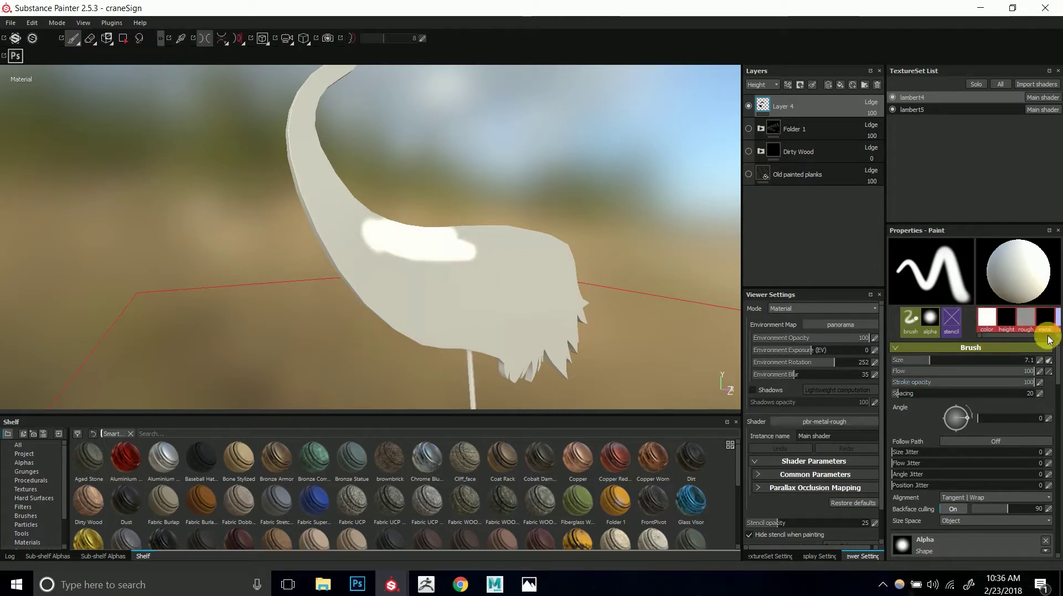
# - Set the brush material's base color to red with R 0.857, G 0.000 and B 0.000
pyautogui.moveTo(1059, 358)
pyautogui.mouseDown()
pyautogui.moveTo(1052, 349)
pyautogui.moveTo(1052, 413)
pyautogui.mouseUp()
pyautogui.click(1011, 409)
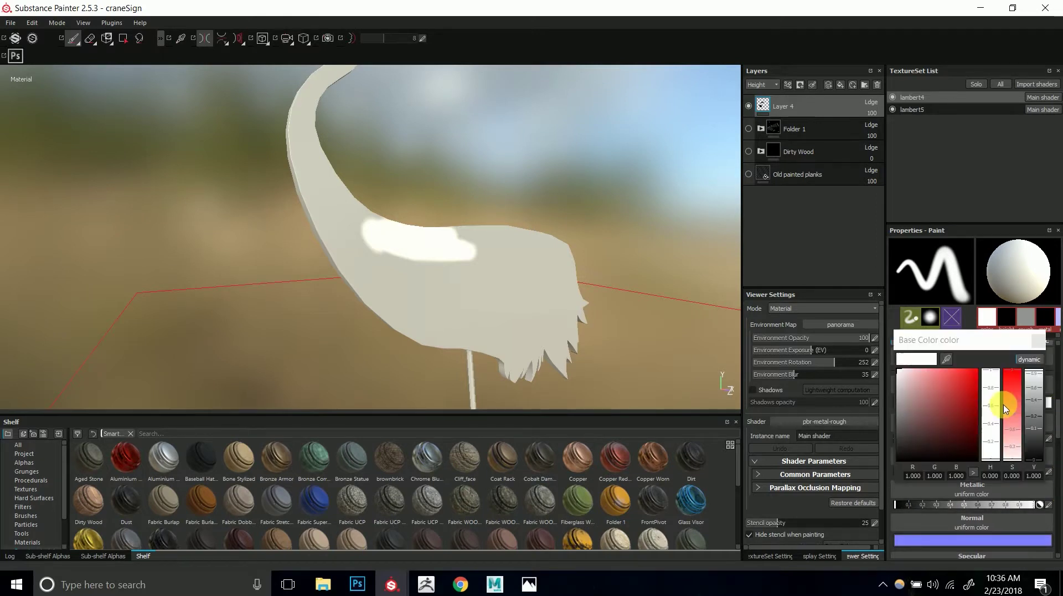
pyautogui.moveTo(957, 392); pyautogui.dragTo(976, 374)
# - Paint a red spot on the crane's body near the tail, undoing the first attempt
pyautogui.moveTo(489, 280)
pyautogui.mouseDown()
pyautogui.moveTo(493, 294)
pyautogui.moveTo(418, 304)
pyautogui.moveTo(554, 237)
pyautogui.mouseUp()
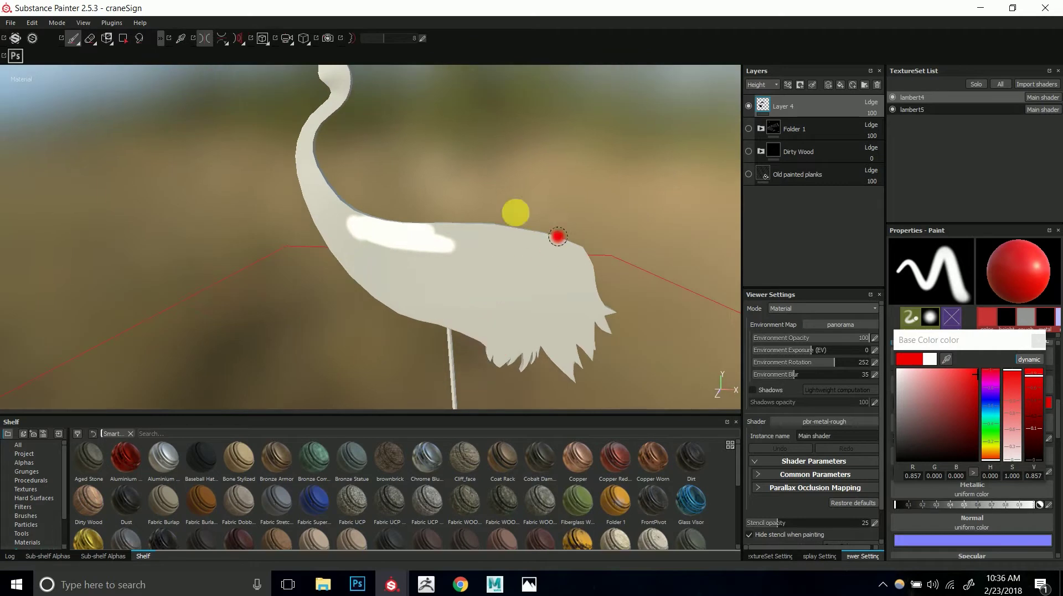
pyautogui.moveTo(470, 275)
pyautogui.keyDown('alt'); pyautogui.mouseDown()
pyautogui.moveTo(581, 299)
pyautogui.moveTo(478, 266)
pyautogui.moveTo(482, 249)
pyautogui.moveTo(446, 244)
pyautogui.moveTo(477, 250)
pyautogui.moveTo(466, 242)
pyautogui.moveTo(466, 261)
pyautogui.moveTo(443, 277)
pyautogui.moveTo(498, 288)
pyautogui.moveTo(454, 266)
pyautogui.moveTo(481, 275)
pyautogui.mouseUp(); pyautogui.keyUp('alt')
pyautogui.hotkey('ctrl', 'z')
pyautogui.moveTo(565, 315)
pyautogui.keyDown('alt'); pyautogui.mouseDown()
pyautogui.moveTo(576, 323)
pyautogui.moveTo(626, 312)
pyautogui.mouseUp(); pyautogui.keyUp('alt')
pyautogui.moveTo(587, 310)
pyautogui.keyDown('alt'); pyautogui.mouseDown(button='right')
pyautogui.moveTo(580, 319)
pyautogui.moveTo(527, 302)
pyautogui.mouseUp(button='right'); pyautogui.keyUp('alt')
pyautogui.keyDown('alt'); pyautogui.moveTo(527, 302); pyautogui.dragTo(586, 256); pyautogui.keyUp('alt')
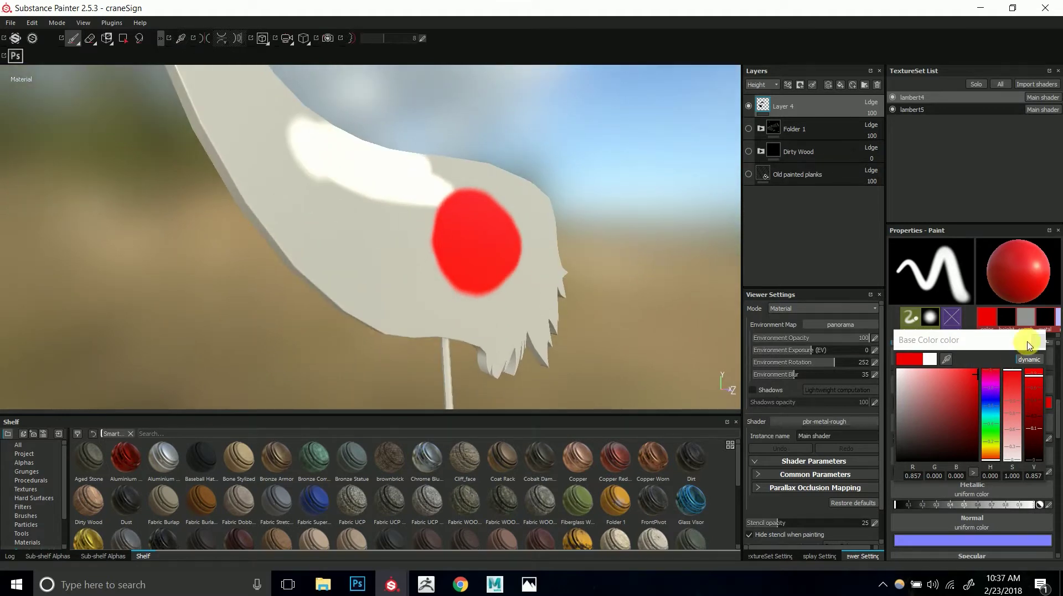
# - Collapse the Brush and Stencil sections of the paint properties to reach the Material channel settings
pyautogui.scroll(2, 1055, 401)
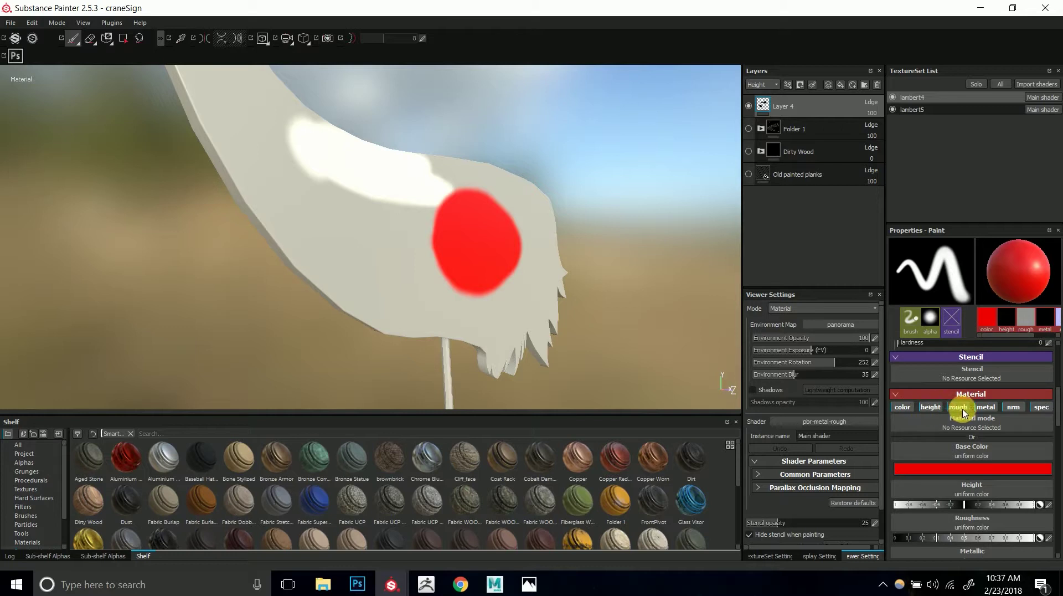
pyautogui.scroll(5, 1055, 396)
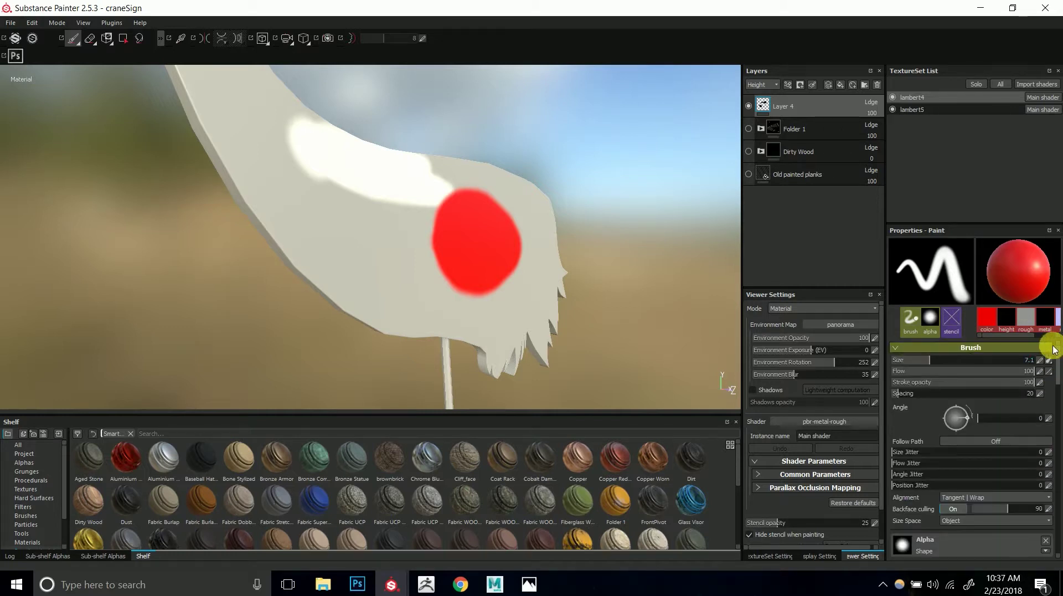
pyautogui.click(915, 349)
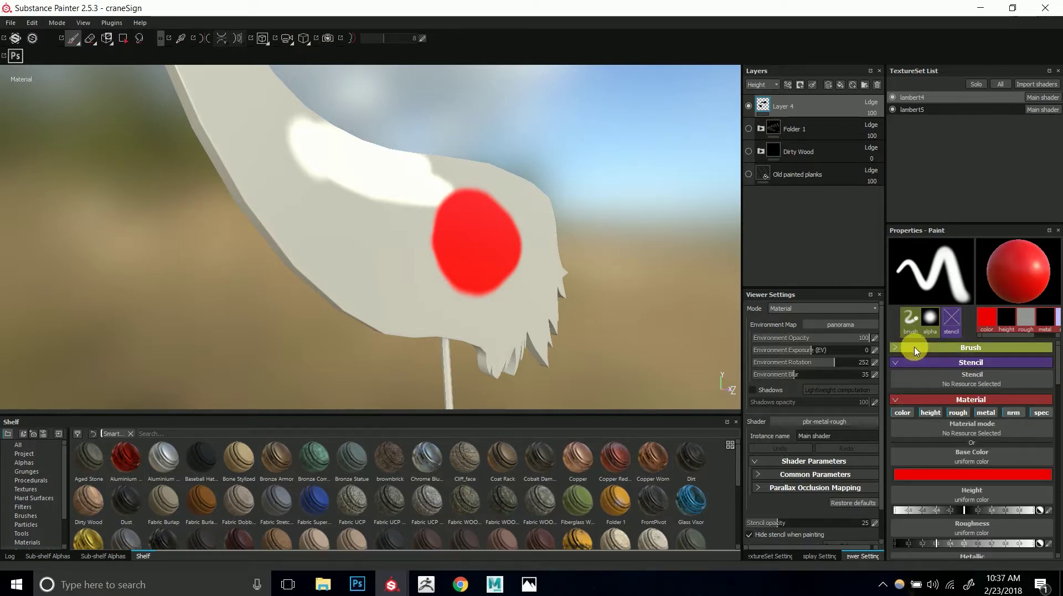
pyautogui.click(915, 363)
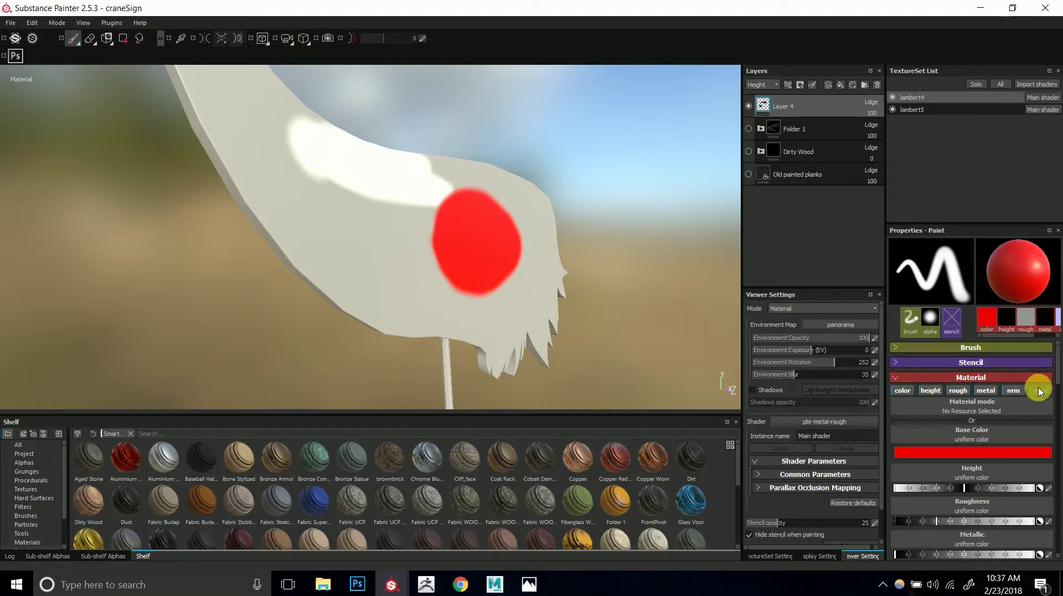
pyautogui.scroll(-2, 1025, 368)
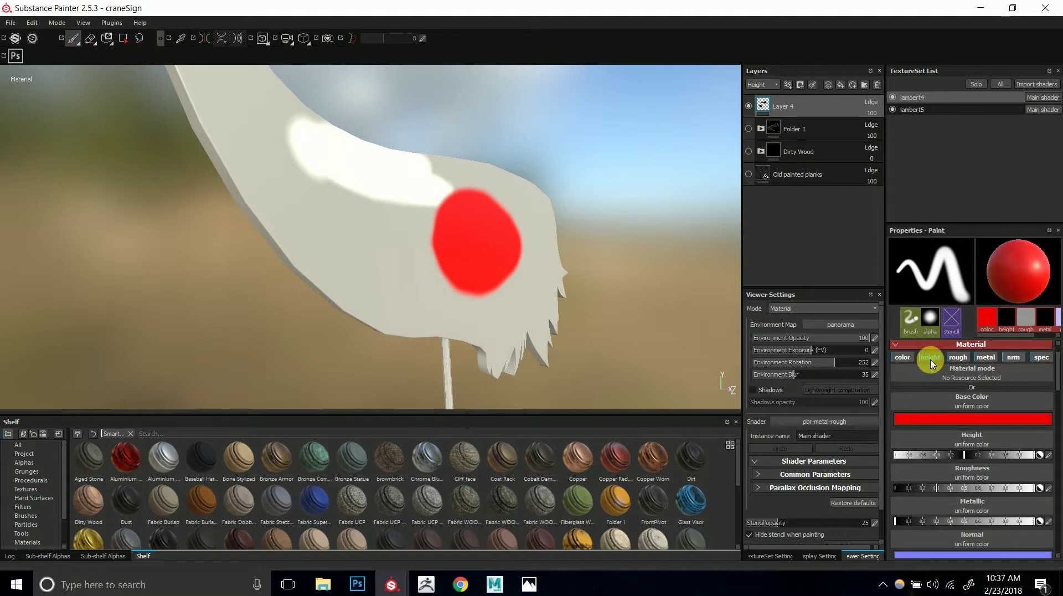
# - Try painting a red stroke over the lower part of the red spot, and undo it
pyautogui.click(1015, 358)
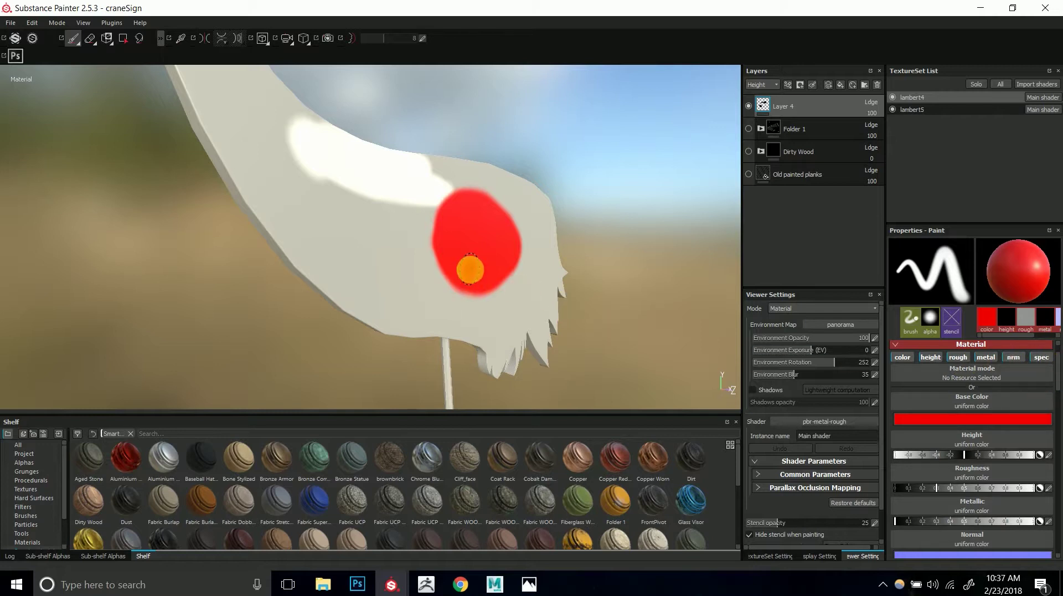
pyautogui.moveTo(466, 272)
pyautogui.mouseDown()
pyautogui.moveTo(384, 277)
pyautogui.moveTo(415, 244)
pyautogui.moveTo(416, 268)
pyautogui.moveTo(458, 297)
pyautogui.moveTo(499, 309)
pyautogui.moveTo(506, 299)
pyautogui.mouseUp()
pyautogui.hotkey('ctrl', 'z')
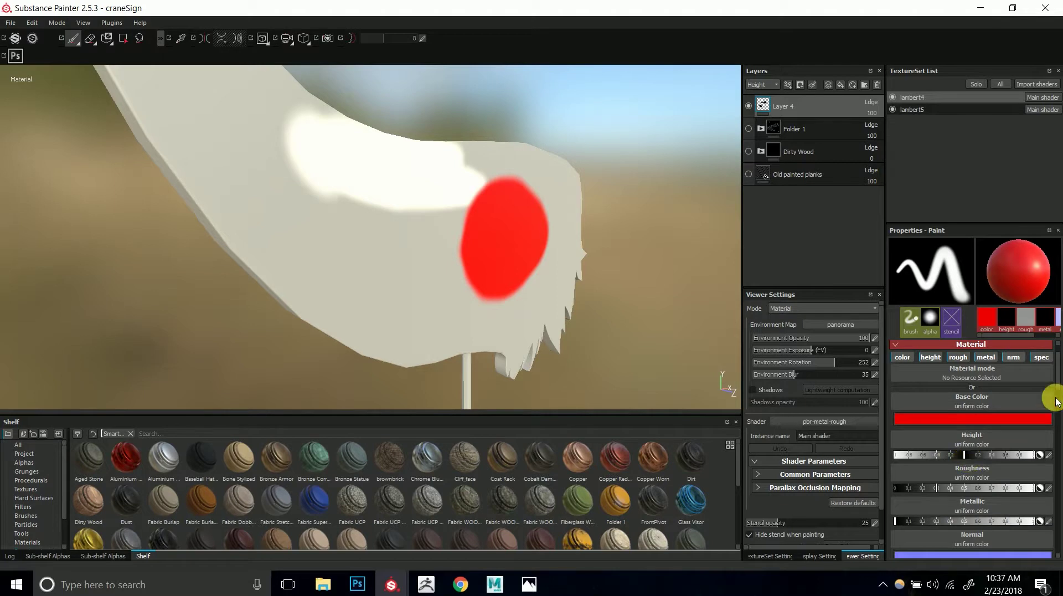
# - Raise the brush material's roughness to the maximum and paint a second red spot beside the first one
pyautogui.moveTo(1057, 380); pyautogui.dragTo(1057, 394)
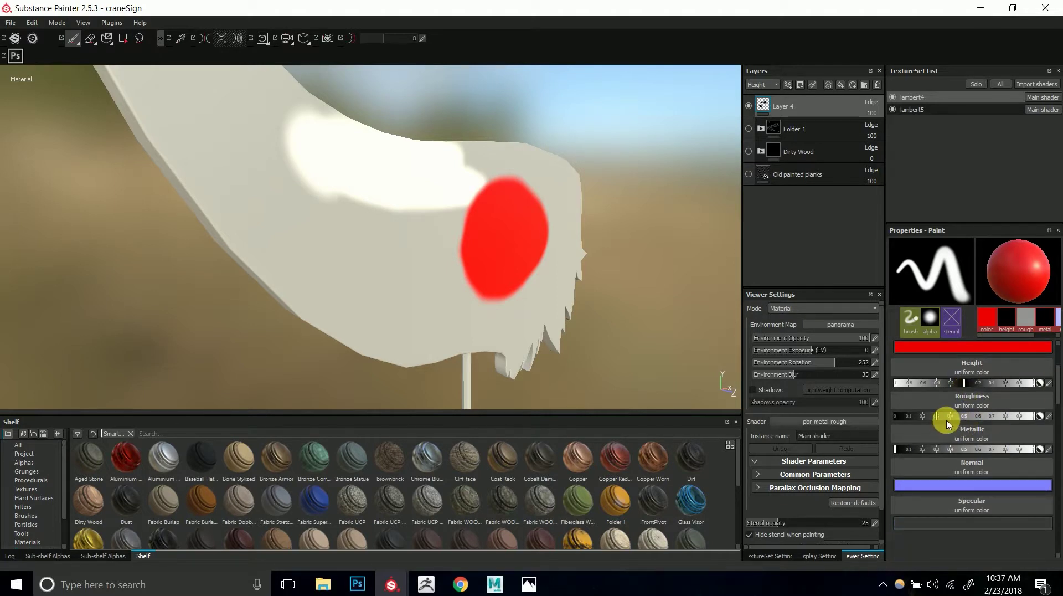
pyautogui.keyDown('alt'); pyautogui.moveTo(588, 314); pyautogui.dragTo(692, 307); pyautogui.keyUp('alt')
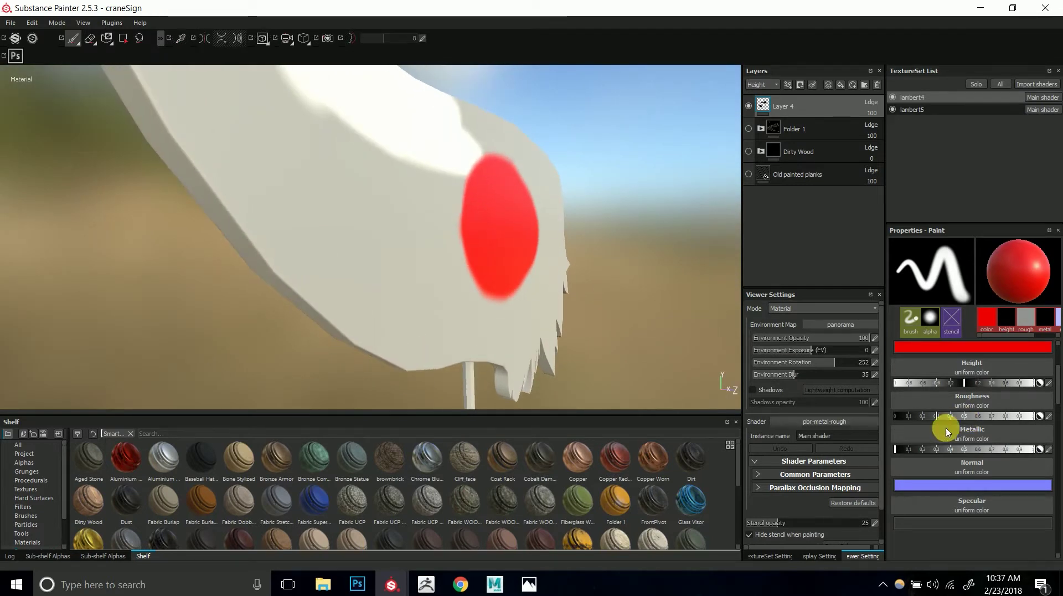
pyautogui.keyDown('alt'); pyautogui.moveTo(494, 304); pyautogui.dragTo(506, 275); pyautogui.keyUp('alt')
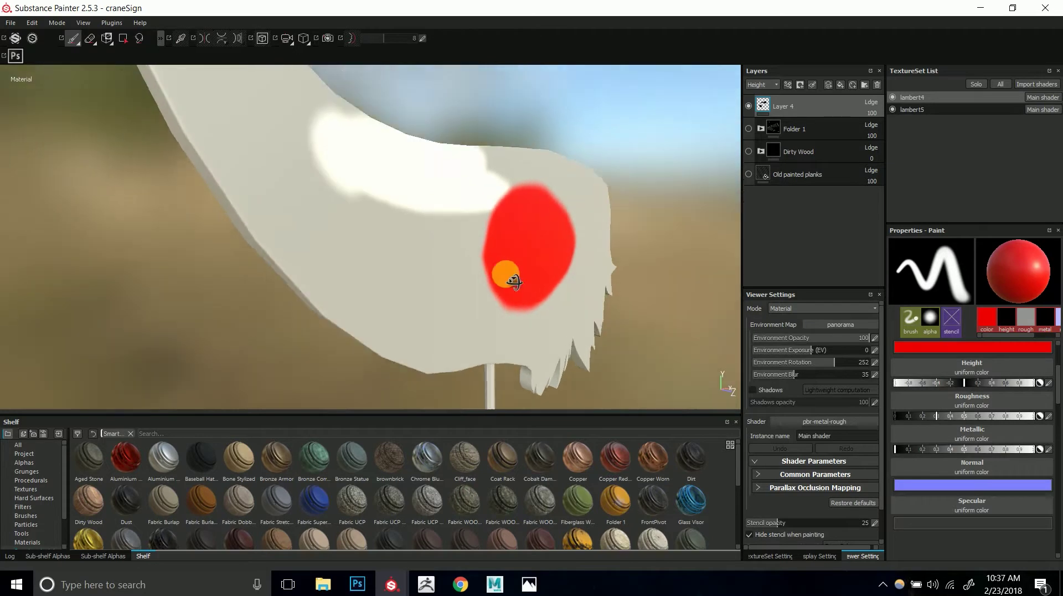
pyautogui.moveTo(972, 421); pyautogui.dragTo(1046, 424)
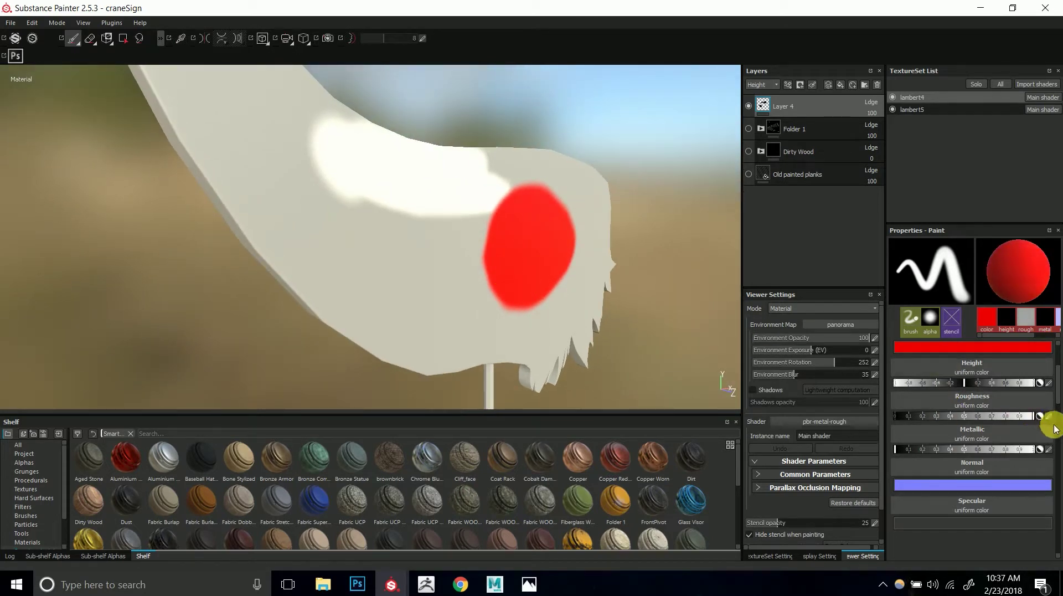
pyautogui.moveTo(517, 270)
pyautogui.keyDown('alt'); pyautogui.mouseDown()
pyautogui.moveTo(530, 256)
pyautogui.moveTo(444, 261)
pyautogui.moveTo(466, 238)
pyautogui.moveTo(431, 278)
pyautogui.moveTo(560, 249)
pyautogui.moveTo(546, 238)
pyautogui.moveTo(571, 255)
pyautogui.moveTo(546, 261)
pyautogui.moveTo(554, 266)
pyautogui.moveTo(588, 263)
pyautogui.moveTo(567, 254)
pyautogui.mouseUp(); pyautogui.keyUp('alt')
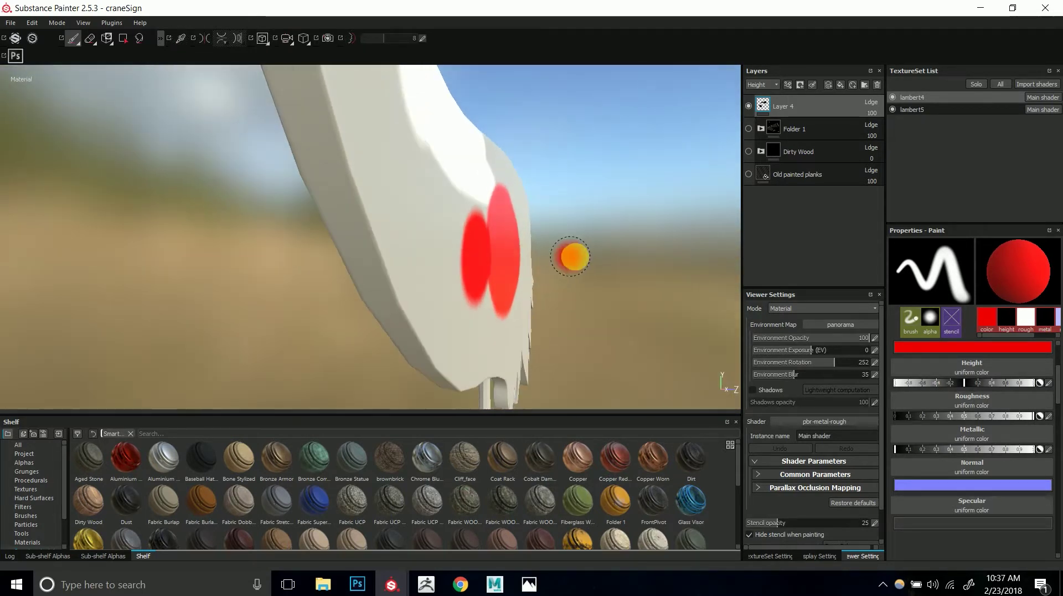
# - Rotate the environment to 322 and inspect how the two red spots reflect the light
pyautogui.moveTo(586, 246)
pyautogui.keyDown('shift'); pyautogui.mouseDown(button='right')
pyautogui.moveTo(498, 266)
pyautogui.moveTo(529, 273)
pyautogui.moveTo(500, 276)
pyautogui.moveTo(511, 280)
pyautogui.mouseUp(button='right'); pyautogui.keyUp('shift')
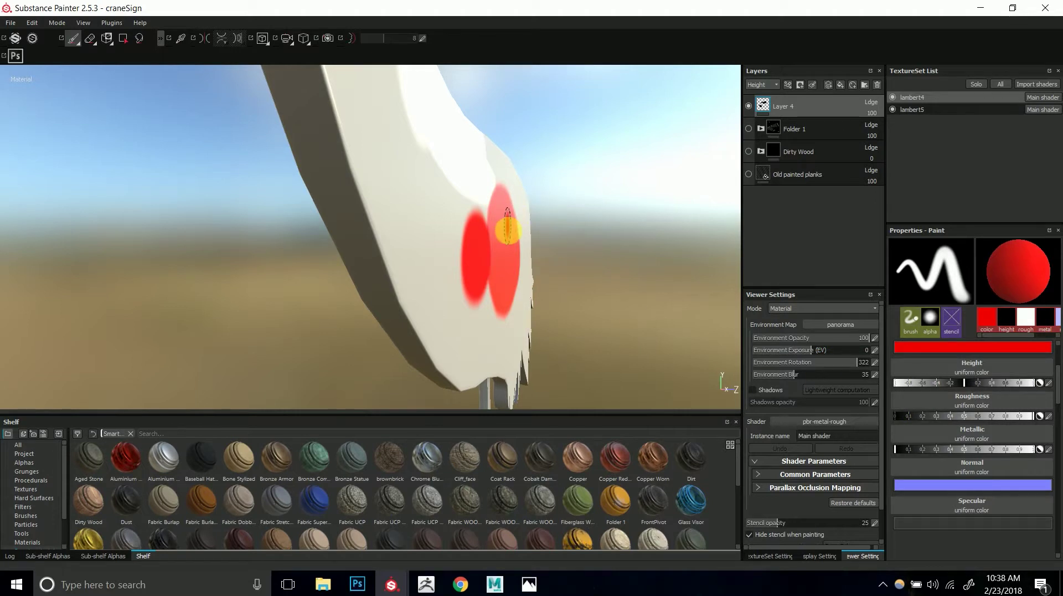
pyautogui.moveTo(532, 221); pyautogui.dragTo(531, 233)
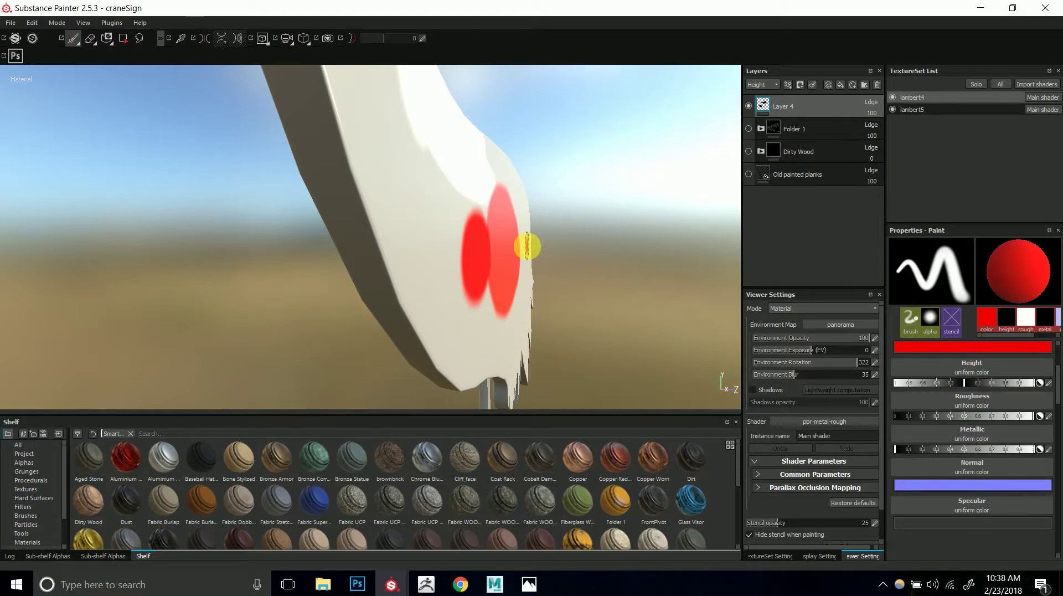
pyautogui.moveTo(430, 244)
pyautogui.keyDown('alt'); pyautogui.mouseDown()
pyautogui.moveTo(387, 264)
pyautogui.moveTo(387, 242)
pyautogui.moveTo(432, 252)
pyautogui.moveTo(418, 240)
pyautogui.mouseUp(); pyautogui.keyUp('alt')
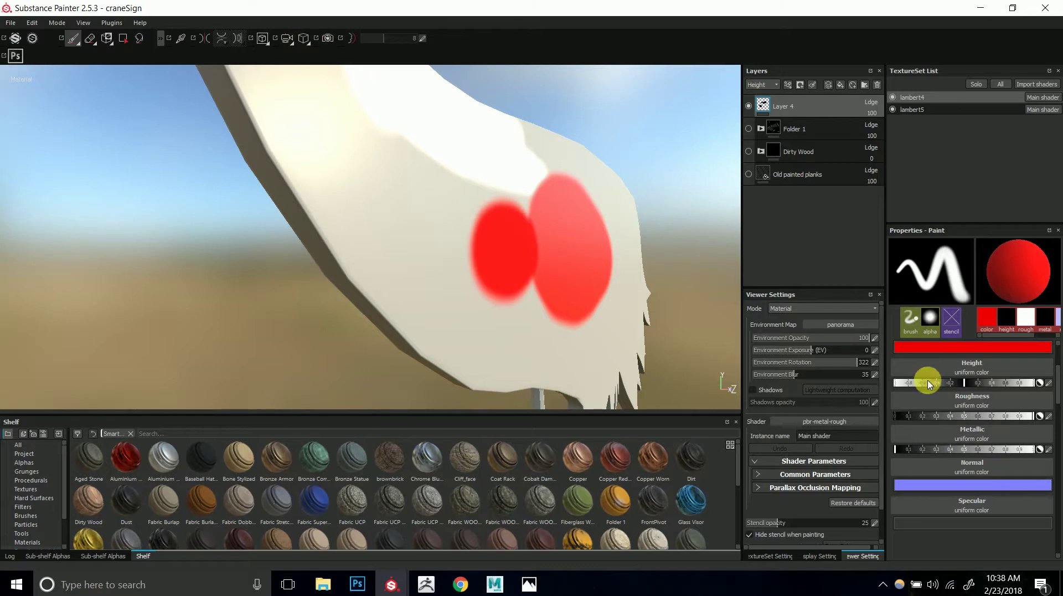
# - Paint a red spot with roughness 0 toward the crane's neck, and another below the spots with roughness about 0.5
pyautogui.moveTo(979, 420); pyautogui.dragTo(895, 416)
pyautogui.moveTo(459, 188)
pyautogui.mouseDown()
pyautogui.moveTo(434, 221)
pyautogui.moveTo(443, 219)
pyautogui.moveTo(427, 159)
pyautogui.moveTo(439, 173)
pyautogui.moveTo(404, 188)
pyautogui.moveTo(440, 255)
pyautogui.moveTo(467, 211)
pyautogui.mouseUp()
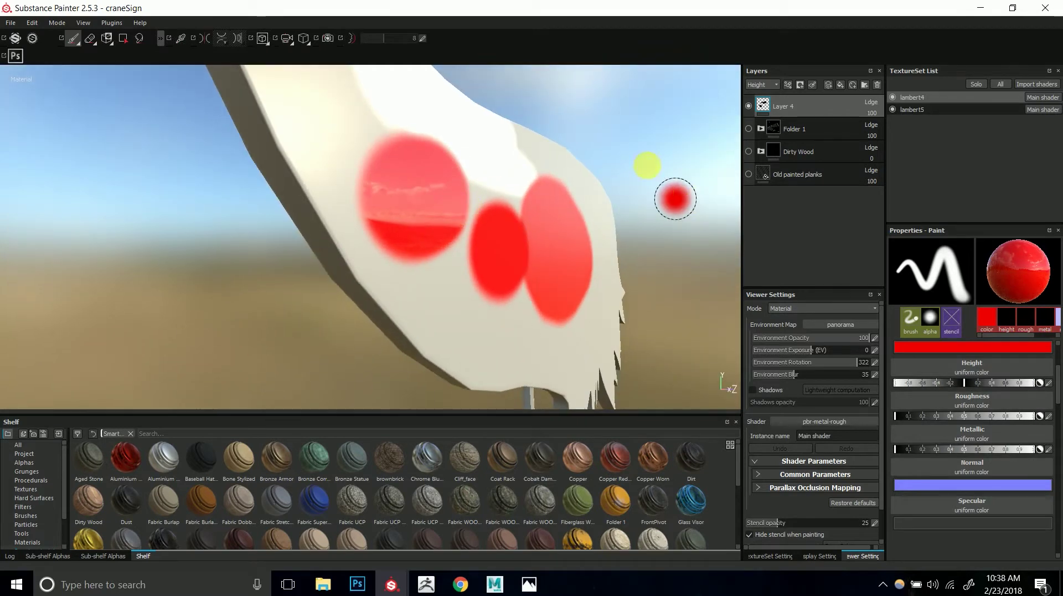
pyautogui.moveTo(938, 416); pyautogui.dragTo(971, 416)
pyautogui.moveTo(462, 291)
pyautogui.mouseDown()
pyautogui.moveTo(451, 277)
pyautogui.moveTo(460, 280)
pyautogui.mouseUp()
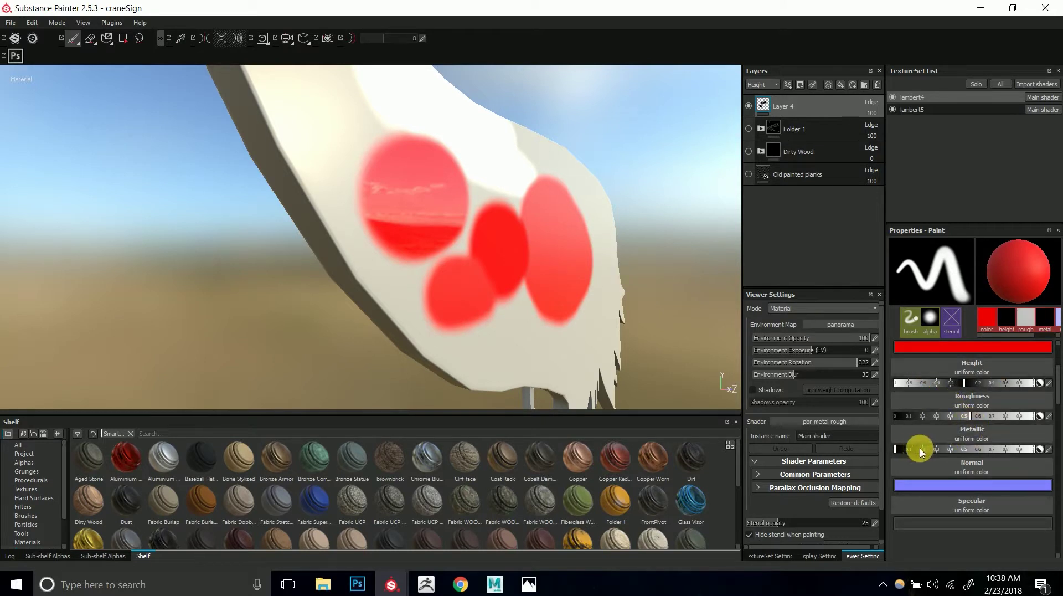
# - Raise the brush material's metallic value to the maximum and paint a red dab on the white stroke
pyautogui.moveTo(494, 230)
pyautogui.keyDown('alt'); pyautogui.mouseDown()
pyautogui.moveTo(541, 351)
pyautogui.moveTo(521, 293)
pyautogui.mouseUp(); pyautogui.keyUp('alt')
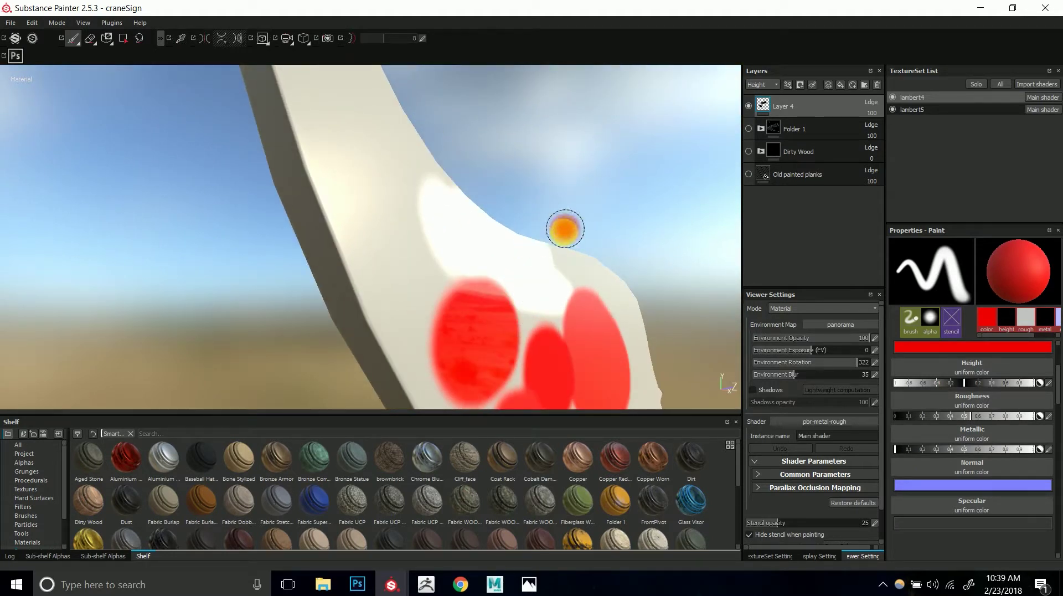
pyautogui.click(918, 456)
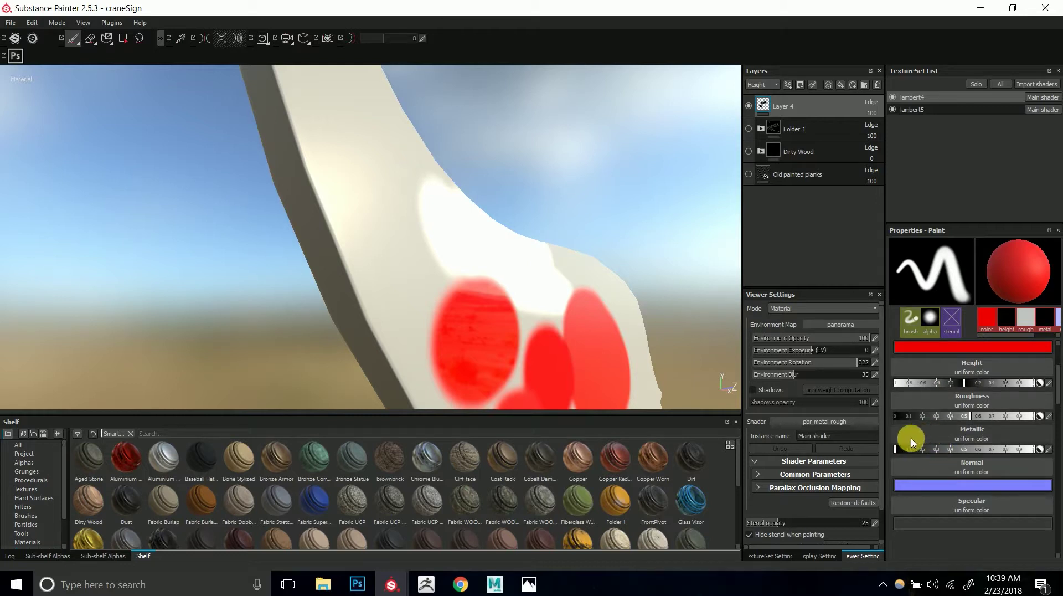
pyautogui.moveTo(517, 280)
pyautogui.keyDown('alt'); pyautogui.mouseDown()
pyautogui.moveTo(492, 290)
pyautogui.moveTo(604, 308)
pyautogui.mouseUp(); pyautogui.keyUp('alt')
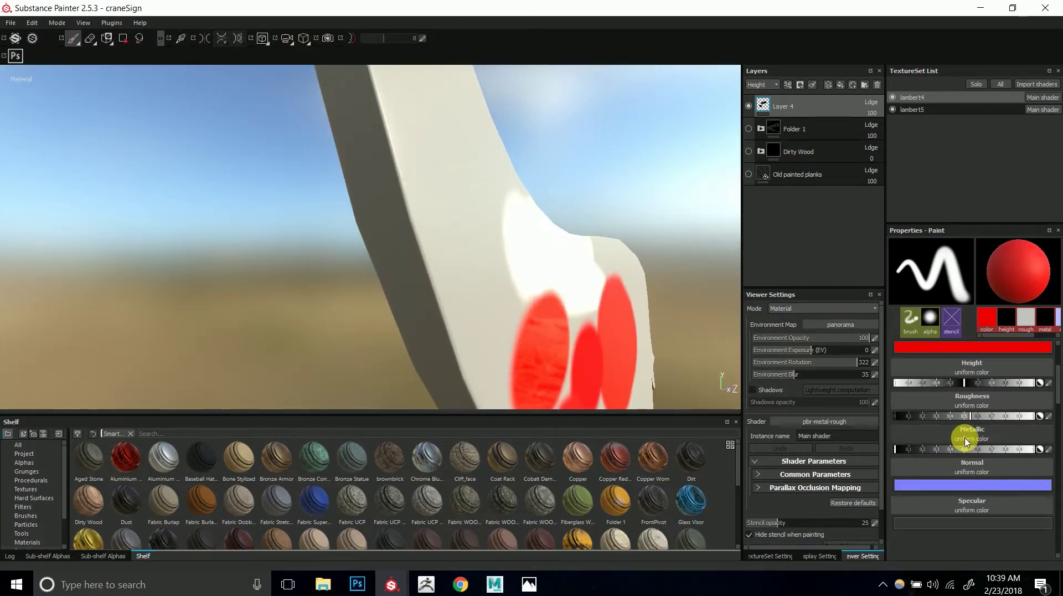
pyautogui.moveTo(1016, 457); pyautogui.dragTo(1044, 449)
pyautogui.click(529, 256)
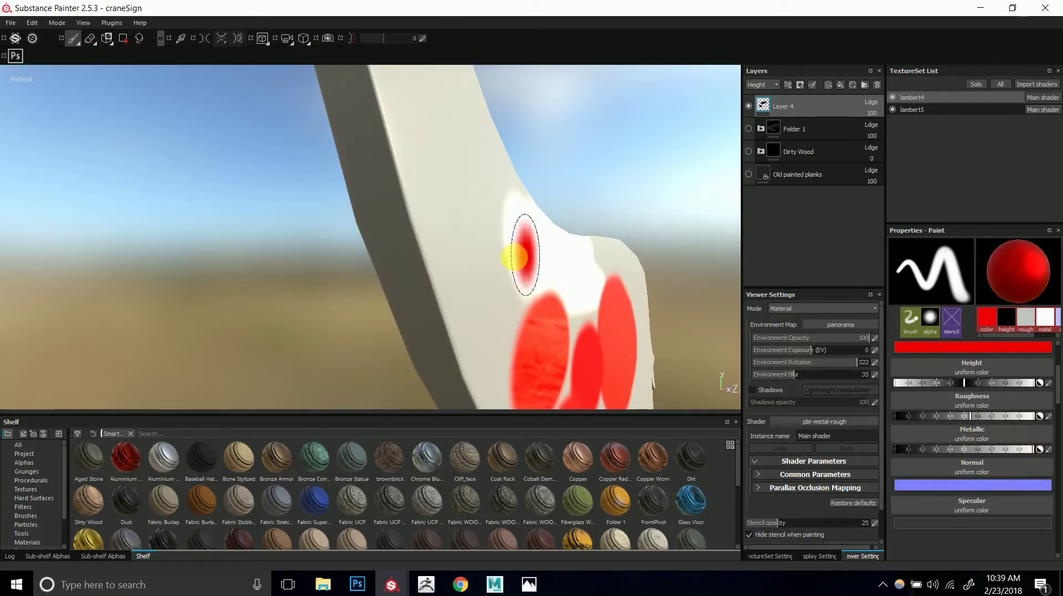
# - Raise the brush material's height to the maximum and paint a red spot near the tail feathers
pyautogui.moveTo(479, 238)
pyautogui.keyDown('alt'); pyautogui.mouseDown()
pyautogui.moveTo(470, 204)
pyautogui.moveTo(547, 218)
pyautogui.moveTo(560, 245)
pyautogui.moveTo(534, 255)
pyautogui.moveTo(576, 251)
pyautogui.moveTo(599, 302)
pyautogui.moveTo(584, 276)
pyautogui.moveTo(591, 292)
pyautogui.moveTo(565, 294)
pyautogui.moveTo(593, 281)
pyautogui.mouseUp(); pyautogui.keyUp('alt')
pyautogui.keyDown('alt'); pyautogui.moveTo(593, 280); pyautogui.dragTo(544, 260, button='right'); pyautogui.keyUp('alt')
pyautogui.moveTo(545, 259)
pyautogui.keyDown('alt'); pyautogui.mouseDown()
pyautogui.moveTo(515, 245)
pyautogui.moveTo(527, 271)
pyautogui.moveTo(508, 216)
pyautogui.moveTo(532, 314)
pyautogui.moveTo(472, 271)
pyautogui.moveTo(482, 247)
pyautogui.moveTo(499, 260)
pyautogui.moveTo(471, 249)
pyautogui.moveTo(468, 268)
pyautogui.moveTo(404, 255)
pyautogui.moveTo(411, 282)
pyautogui.moveTo(416, 268)
pyautogui.moveTo(503, 211)
pyautogui.mouseUp(); pyautogui.keyUp('alt')
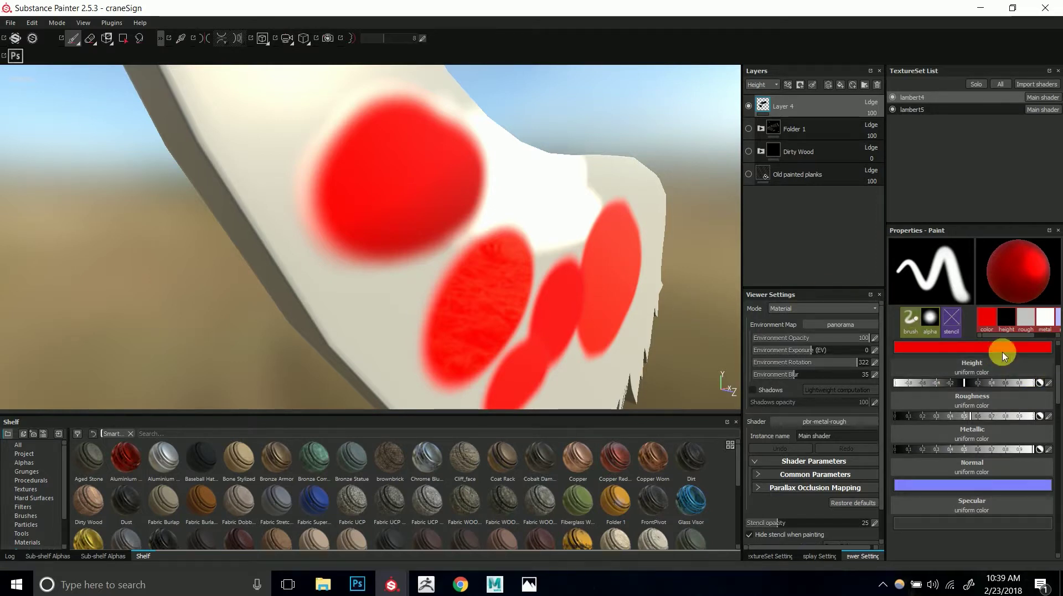
pyautogui.keyDown('alt'); pyautogui.moveTo(677, 270); pyautogui.dragTo(598, 258); pyautogui.keyUp('alt')
pyautogui.scroll(1, 1057, 371)
pyautogui.scroll(-1, 1055, 372)
pyautogui.moveTo(967, 387); pyautogui.dragTo(1001, 391)
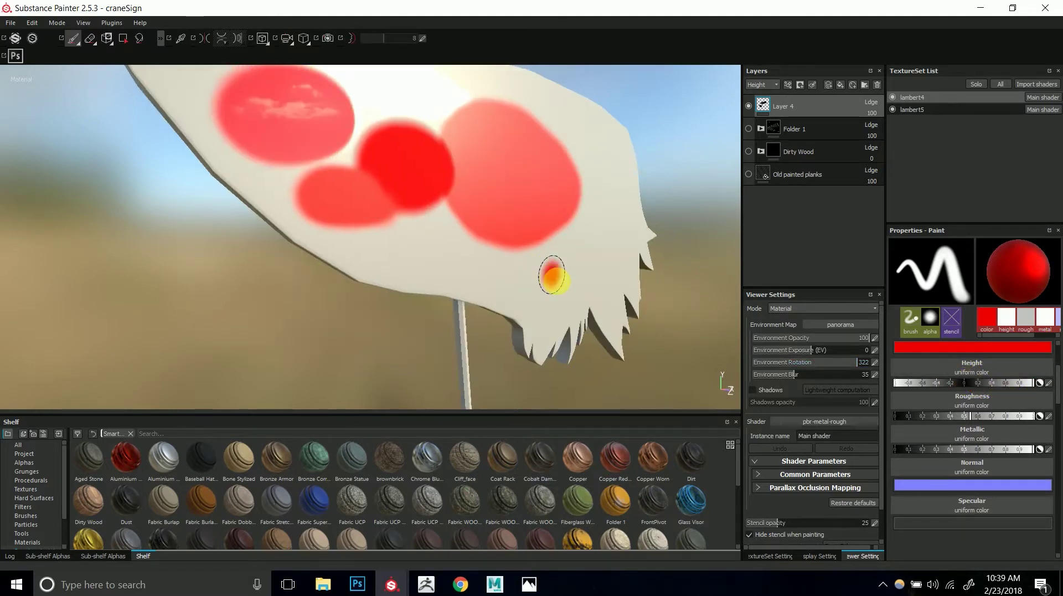
pyautogui.moveTo(551, 277)
pyautogui.mouseDown()
pyautogui.moveTo(583, 255)
pyautogui.moveTo(542, 270)
pyautogui.moveTo(586, 253)
pyautogui.moveTo(563, 233)
pyautogui.moveTo(577, 268)
pyautogui.moveTo(541, 242)
pyautogui.moveTo(577, 270)
pyautogui.mouseUp()
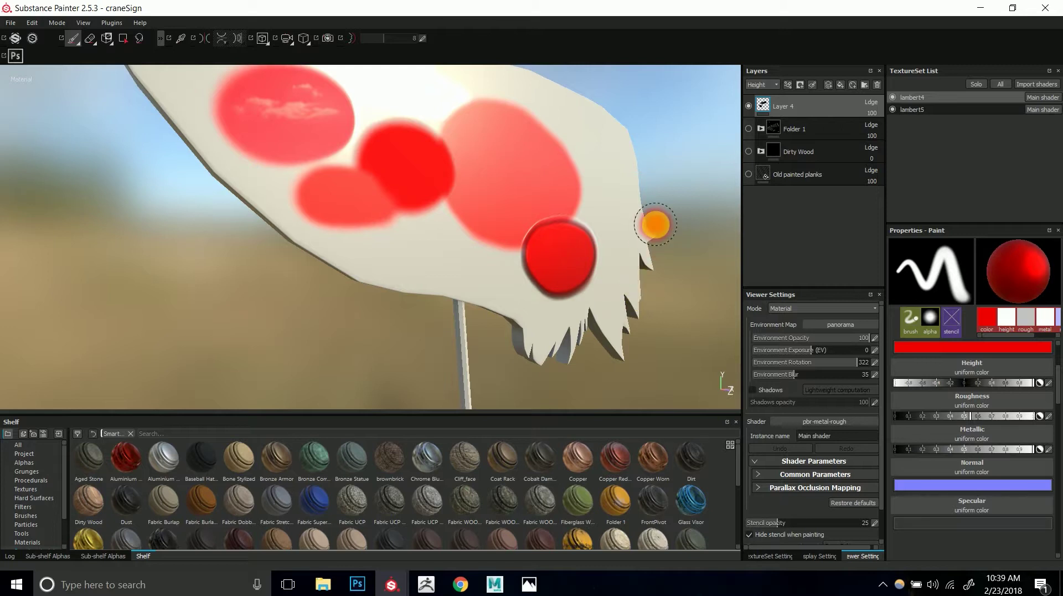
pyautogui.click(592, 283)
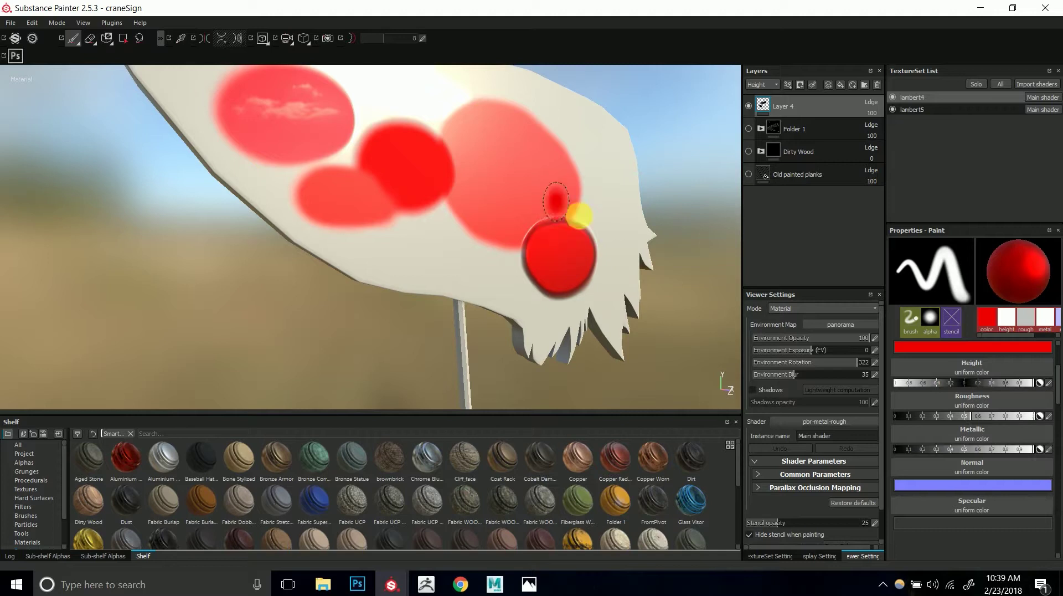
# - Inspect the raised red spot from the side, and paint another red spot beside it with height slightly above zero
pyautogui.moveTo(527, 257)
pyautogui.keyDown('alt'); pyautogui.mouseDown()
pyautogui.moveTo(594, 282)
pyautogui.moveTo(601, 269)
pyautogui.moveTo(635, 293)
pyautogui.moveTo(608, 235)
pyautogui.moveTo(617, 232)
pyautogui.moveTo(594, 245)
pyautogui.moveTo(600, 230)
pyautogui.mouseUp(); pyautogui.keyUp('alt')
pyautogui.click(604, 240)
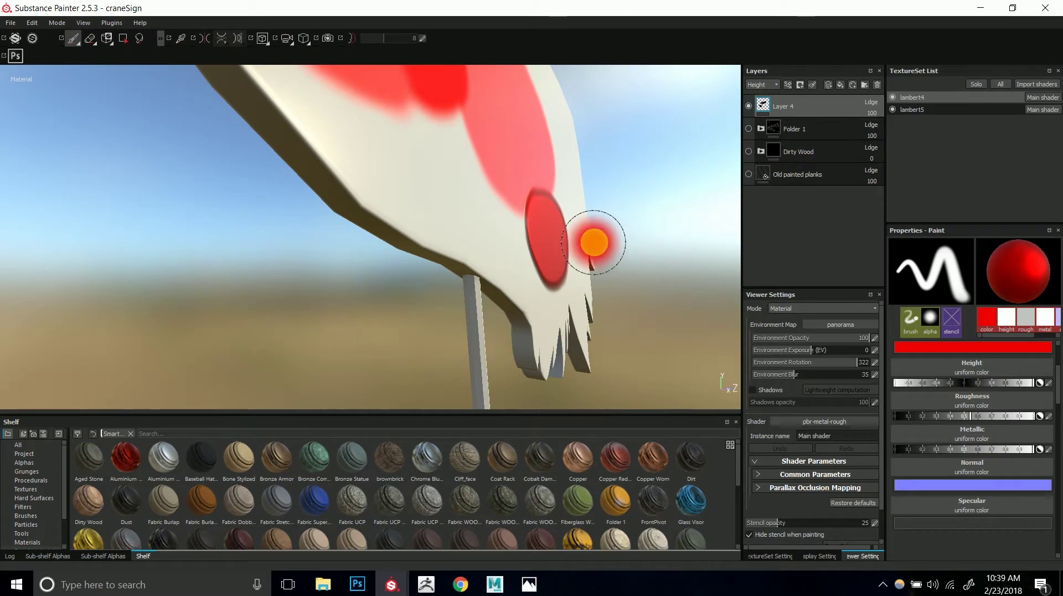
pyautogui.moveTo(578, 260)
pyautogui.keyDown('alt'); pyautogui.mouseDown()
pyautogui.moveTo(600, 254)
pyautogui.moveTo(622, 206)
pyautogui.moveTo(560, 238)
pyautogui.moveTo(569, 257)
pyautogui.moveTo(608, 238)
pyautogui.moveTo(519, 274)
pyautogui.moveTo(584, 247)
pyautogui.moveTo(414, 243)
pyautogui.moveTo(397, 258)
pyautogui.mouseUp(); pyautogui.keyUp('alt')
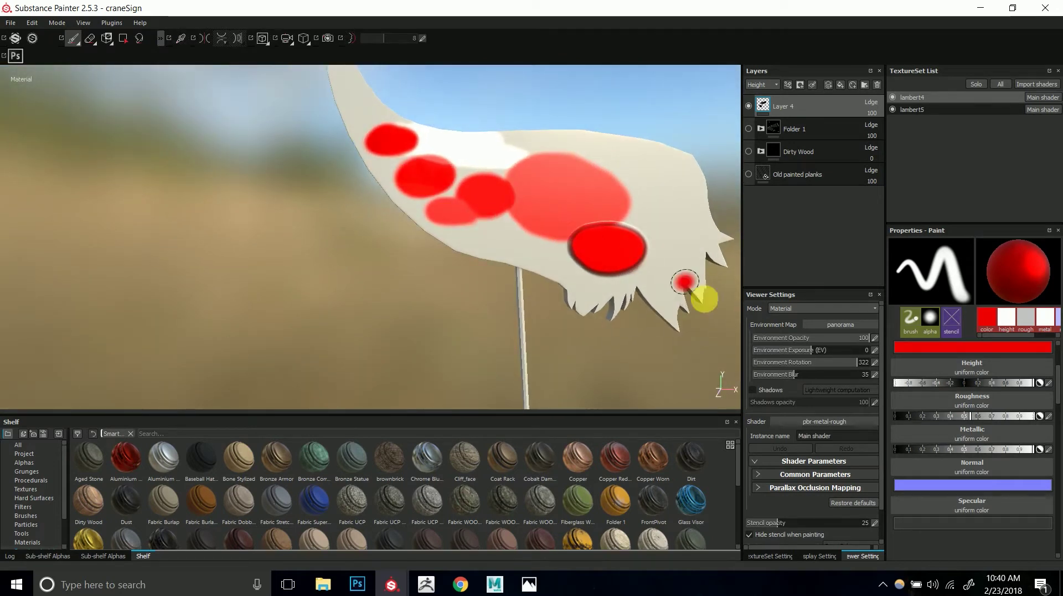
pyautogui.moveTo(524, 256)
pyautogui.keyDown('alt'); pyautogui.mouseDown(button='right')
pyautogui.moveTo(581, 308)
pyautogui.moveTo(645, 304)
pyautogui.mouseUp(button='right'); pyautogui.keyUp('alt')
pyautogui.click(983, 382)
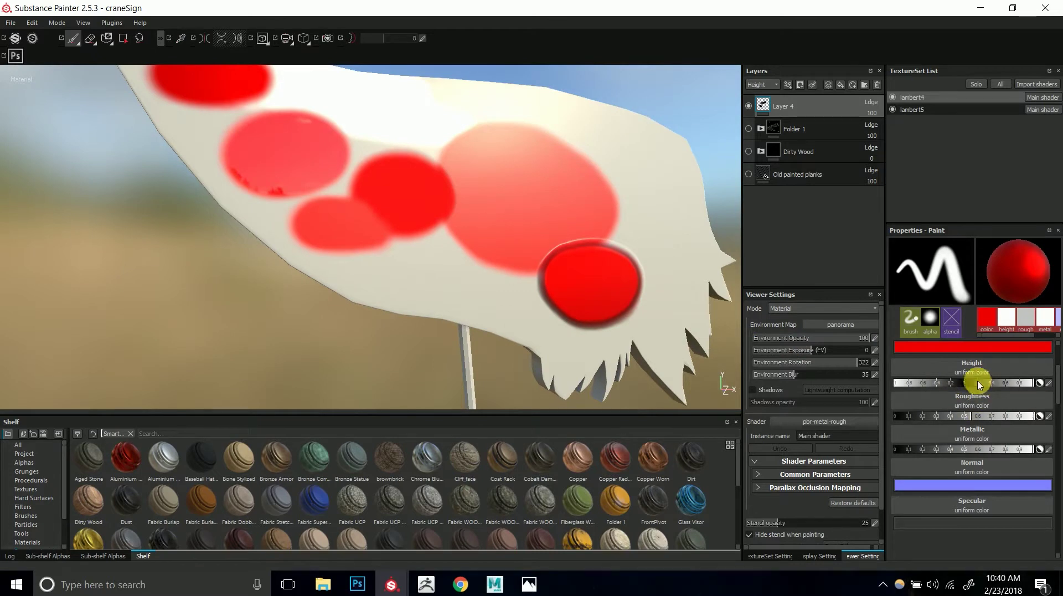
pyautogui.moveTo(477, 266); pyautogui.dragTo(491, 275)
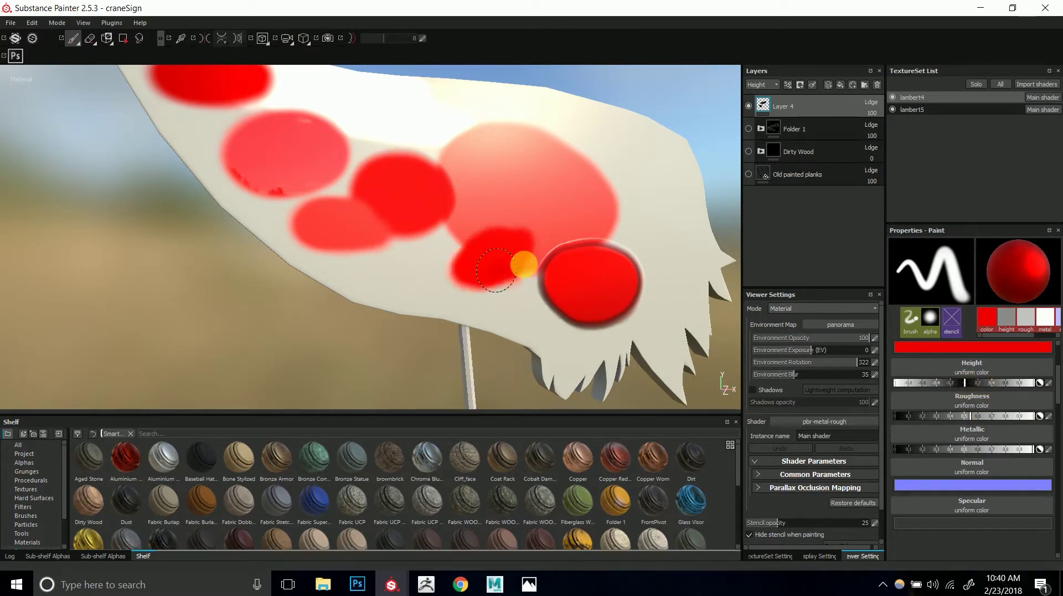
# - Lower the brush material's height to the minimum and paint a red spot directly above the raised one
pyautogui.click(951, 383)
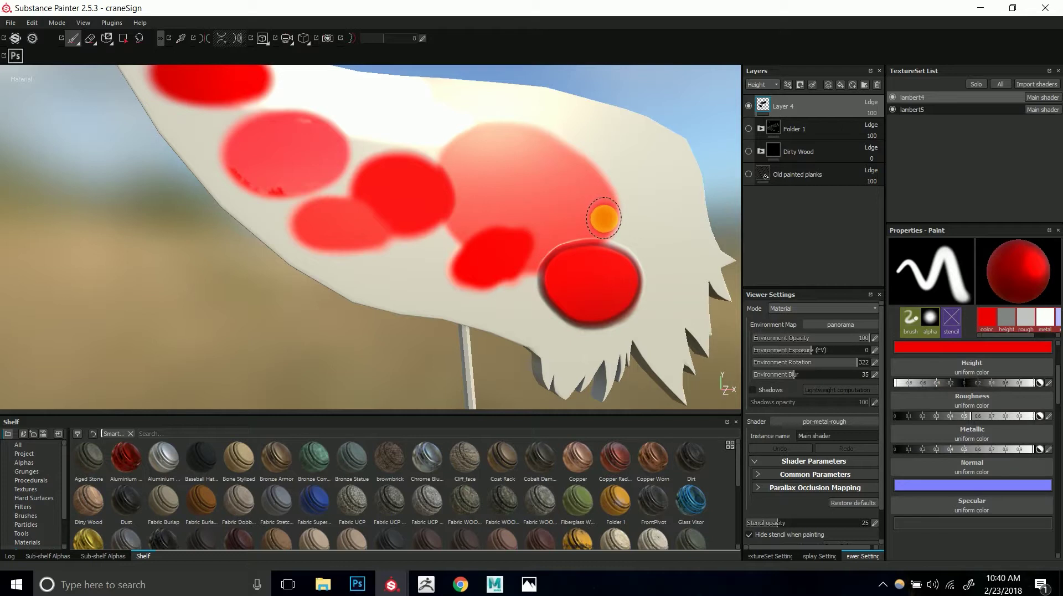
pyautogui.moveTo(565, 190)
pyautogui.mouseDown()
pyautogui.moveTo(581, 180)
pyautogui.moveTo(664, 252)
pyautogui.moveTo(684, 244)
pyautogui.moveTo(373, 238)
pyautogui.moveTo(343, 257)
pyautogui.moveTo(444, 303)
pyautogui.moveTo(600, 248)
pyautogui.moveTo(531, 225)
pyautogui.moveTo(558, 255)
pyautogui.mouseUp()
pyautogui.keyDown('alt'); pyautogui.moveTo(557, 243); pyautogui.dragTo(366, 190, button='right'); pyautogui.keyUp('alt')
pyautogui.keyDown('alt'); pyautogui.moveTo(365, 190); pyautogui.dragTo(434, 221, button='middle'); pyautogui.keyUp('alt')
pyautogui.keyDown('alt'); pyautogui.moveTo(434, 221); pyautogui.dragTo(344, 152, button='right'); pyautogui.keyUp('alt')
pyautogui.keyDown('alt'); pyautogui.moveTo(344, 151); pyautogui.dragTo(454, 238, button='middle'); pyautogui.keyUp('alt')
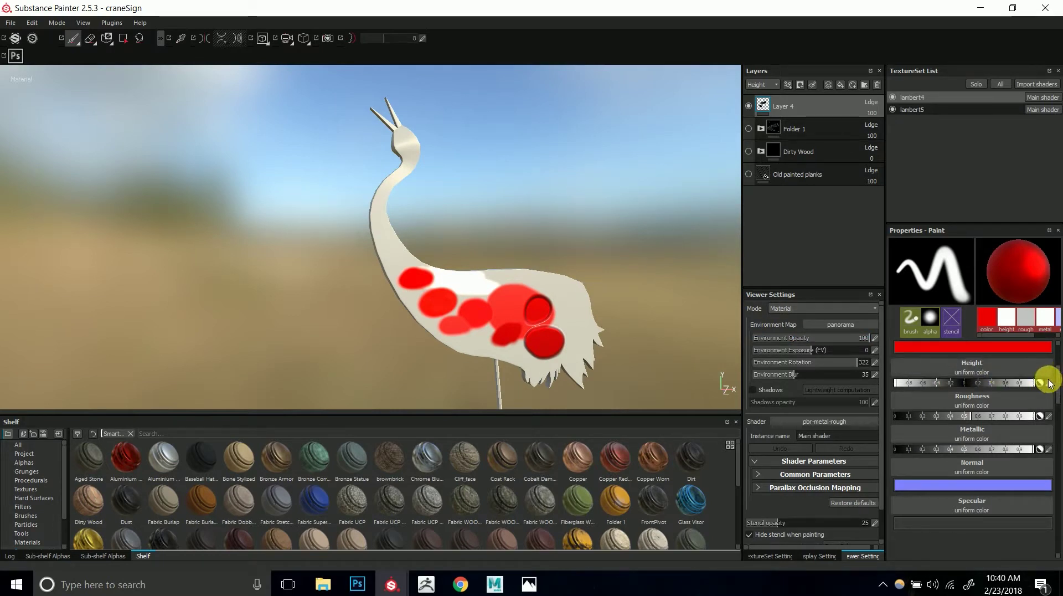
# - Disable the height channel of the brush material and paint red over the upper part of the large pale red spot
pyautogui.moveTo(1056, 377)
pyautogui.mouseDown()
pyautogui.moveTo(1055, 387)
pyautogui.moveTo(1051, 356)
pyautogui.mouseUp()
pyautogui.moveTo(691, 330)
pyautogui.keyDown('alt'); pyautogui.mouseDown(button='right')
pyautogui.moveTo(525, 299)
pyautogui.moveTo(601, 336)
pyautogui.mouseUp(button='right'); pyautogui.keyUp('alt')
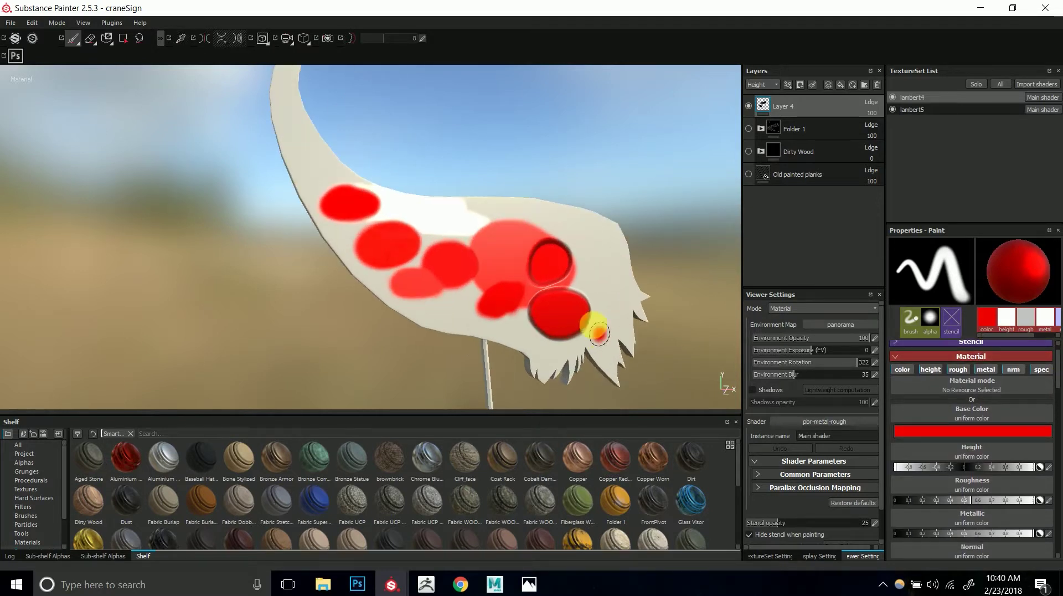
pyautogui.keyDown('alt'); pyautogui.moveTo(655, 337); pyautogui.dragTo(652, 324, button='middle'); pyautogui.keyUp('alt')
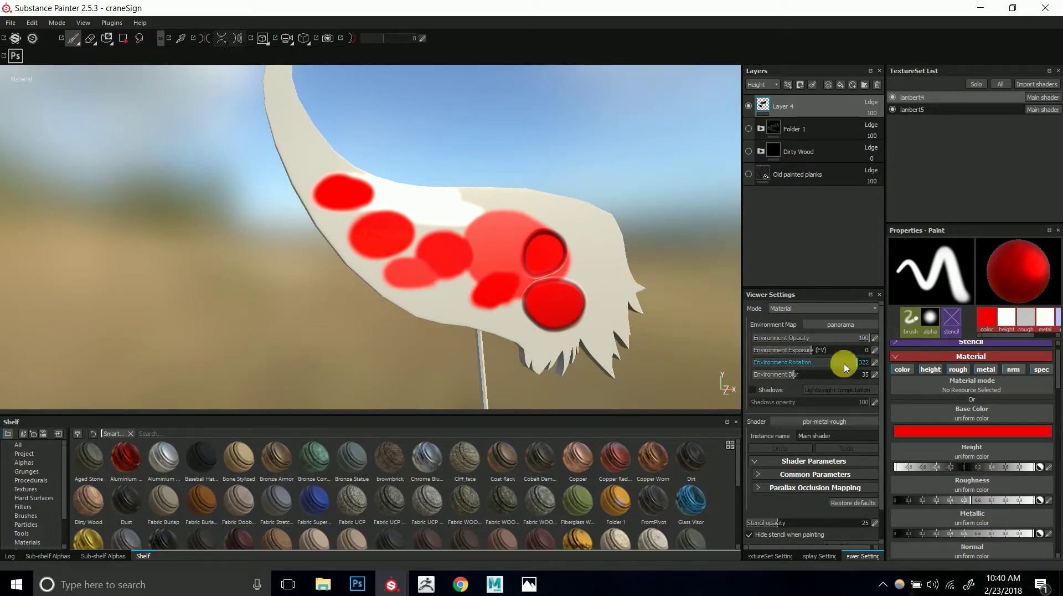
pyautogui.scroll(-3, 1055, 388)
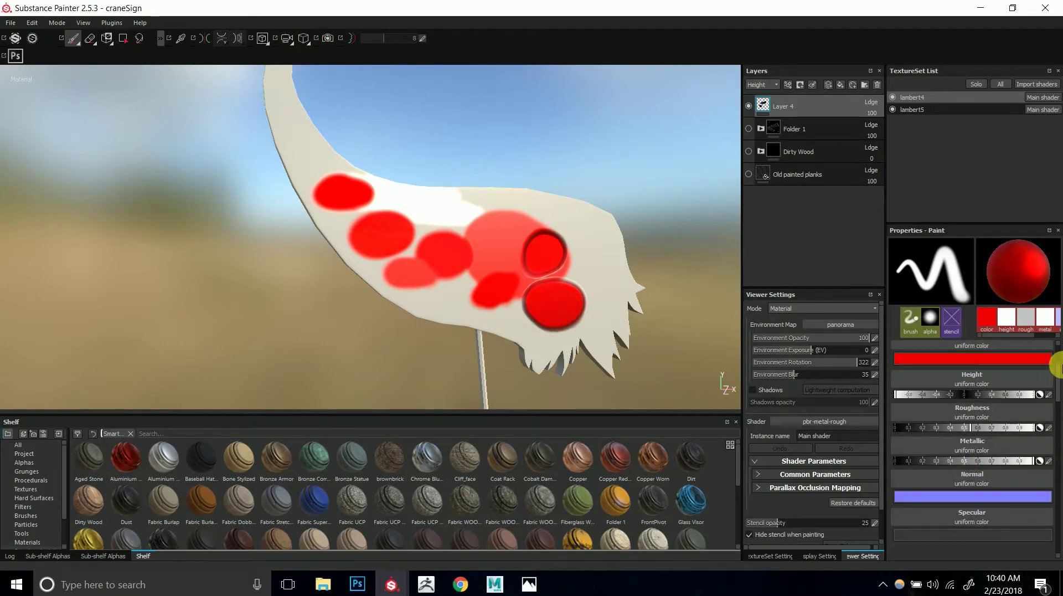
pyautogui.scroll(3, 1055, 372)
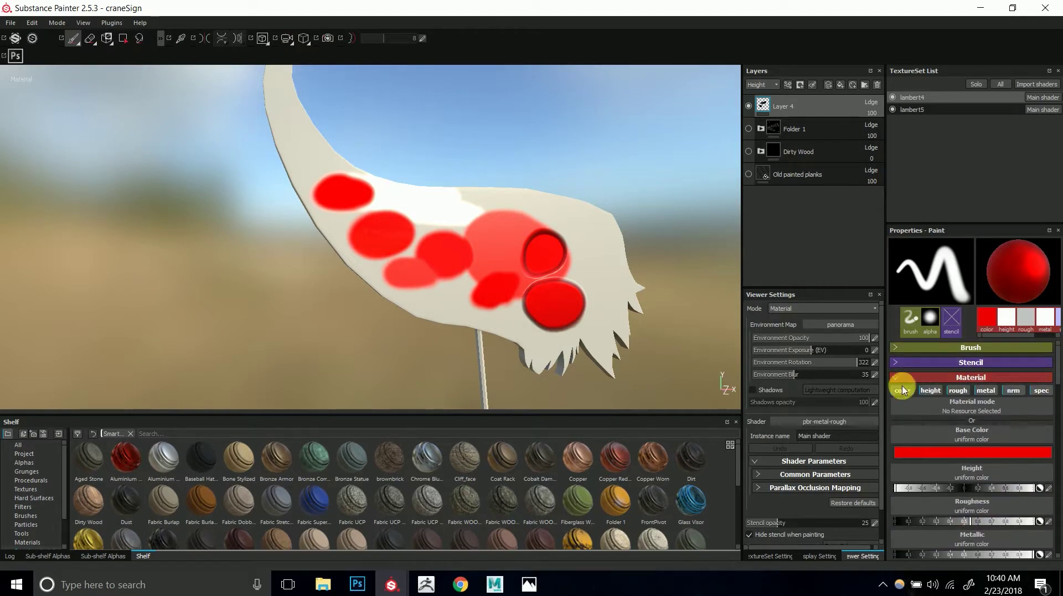
pyautogui.click(931, 391)
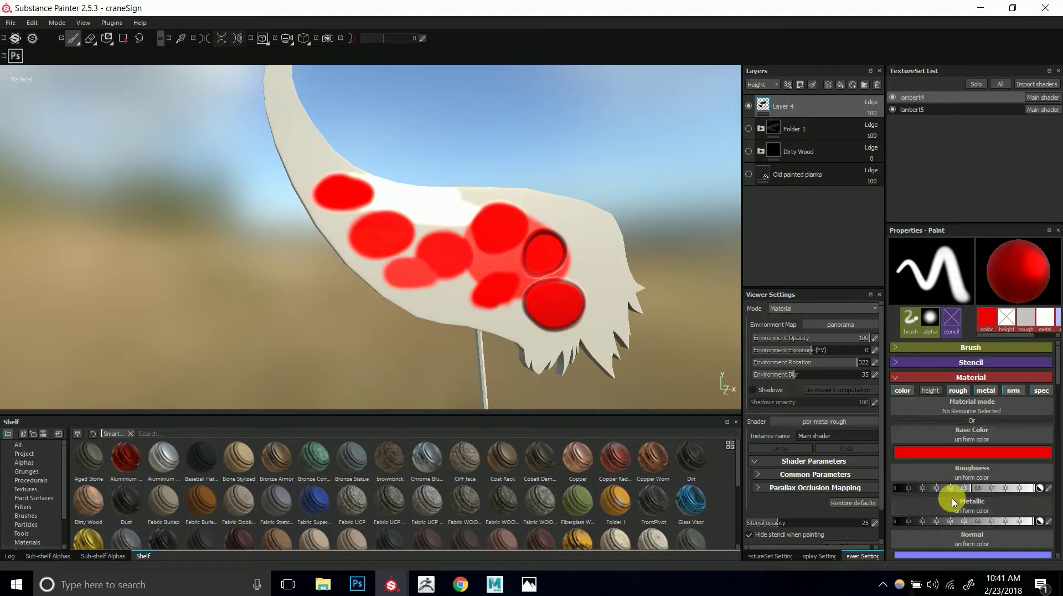
pyautogui.moveTo(477, 202)
pyautogui.mouseDown()
pyautogui.moveTo(467, 230)
pyautogui.moveTo(504, 214)
pyautogui.moveTo(448, 240)
pyautogui.moveTo(539, 240)
pyautogui.moveTo(527, 222)
pyautogui.moveTo(470, 268)
pyautogui.moveTo(468, 238)
pyautogui.moveTo(489, 230)
pyautogui.moveTo(499, 241)
pyautogui.moveTo(503, 228)
pyautogui.mouseUp()
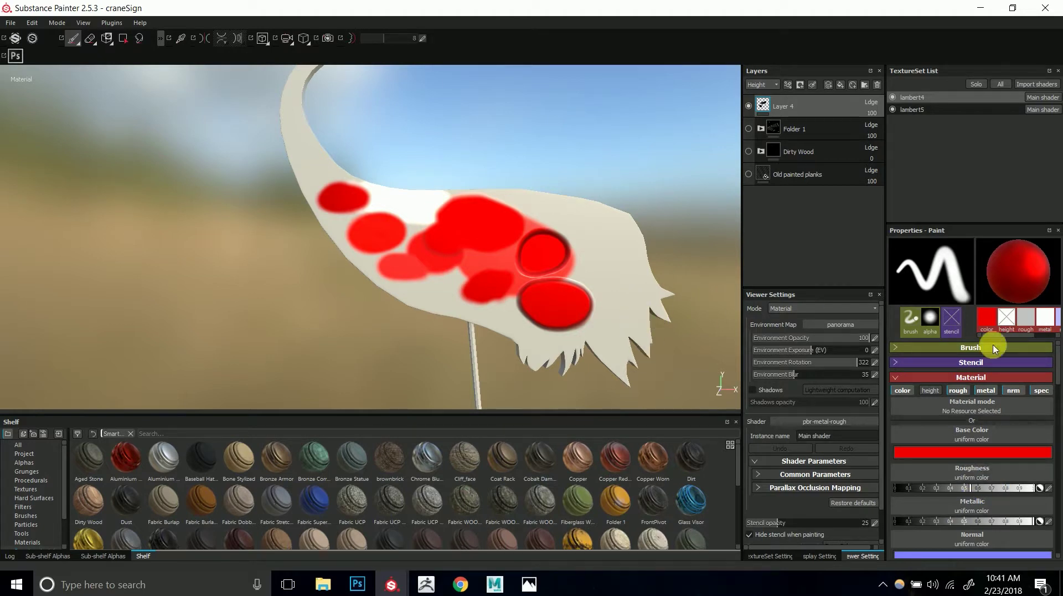
pyautogui.click(934, 392)
pyautogui.click(936, 391)
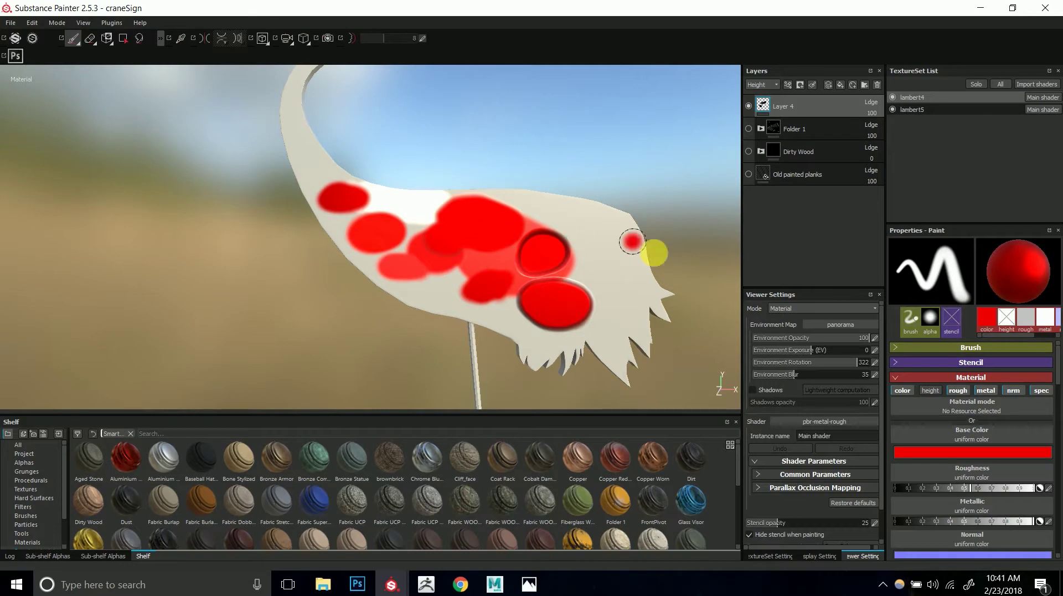
# - Delete the painted Layer 4 and add a new empty paint layer above Folder 1
pyautogui.moveTo(578, 303)
pyautogui.keyDown('alt'); pyautogui.mouseDown()
pyautogui.moveTo(465, 251)
pyautogui.moveTo(567, 289)
pyautogui.mouseUp(); pyautogui.keyUp('alt')
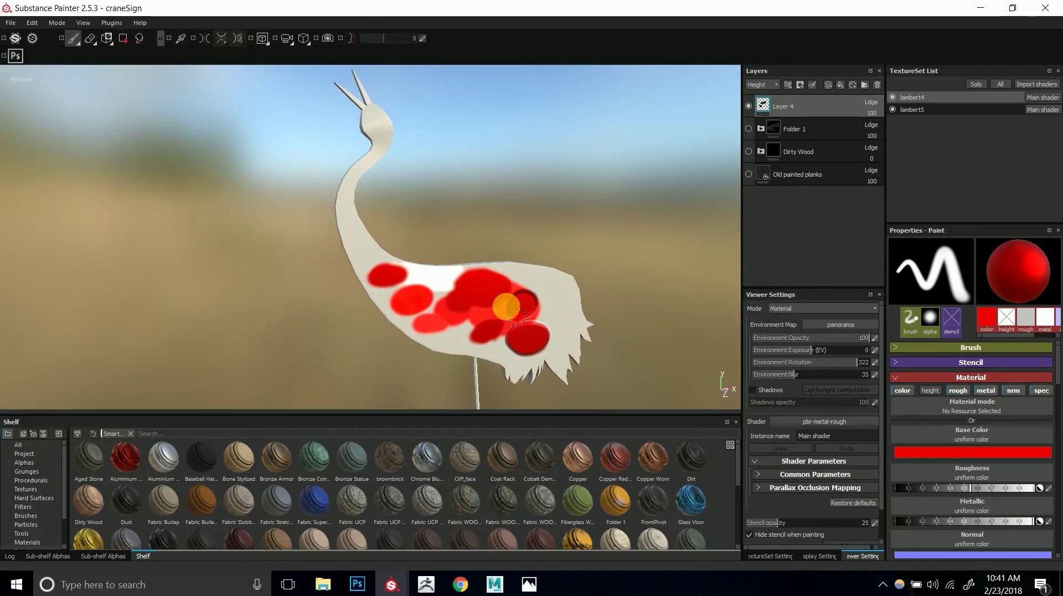
pyautogui.scroll(3, 573, 347)
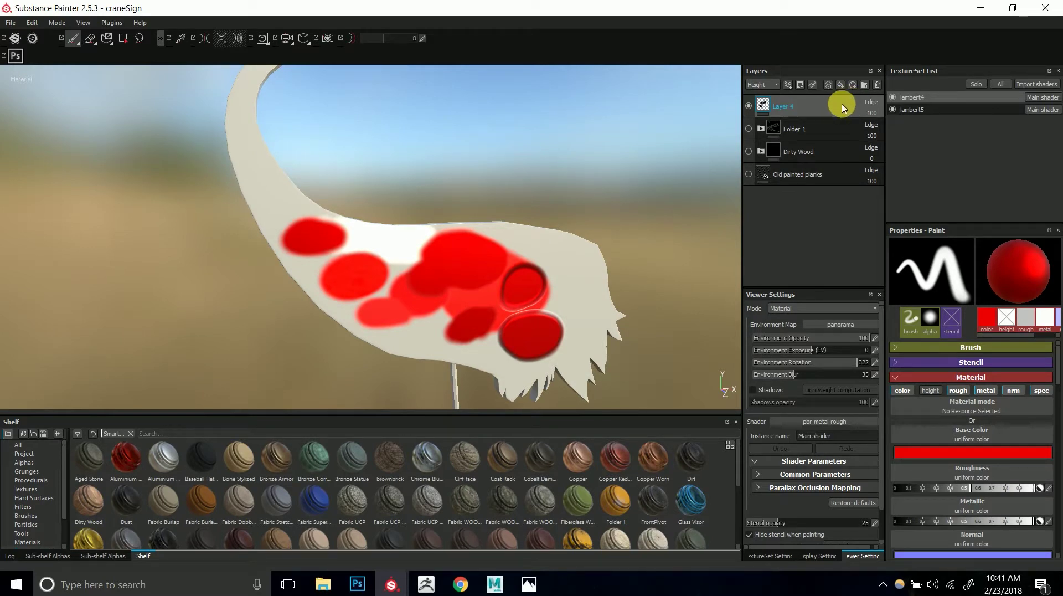
pyautogui.press('Delete')
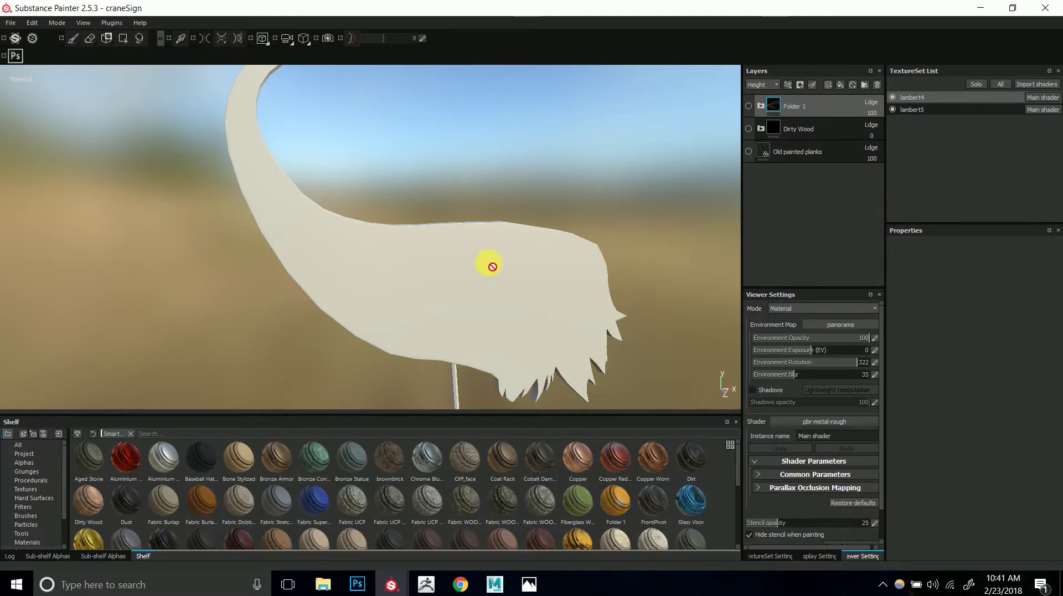
pyautogui.click(830, 84)
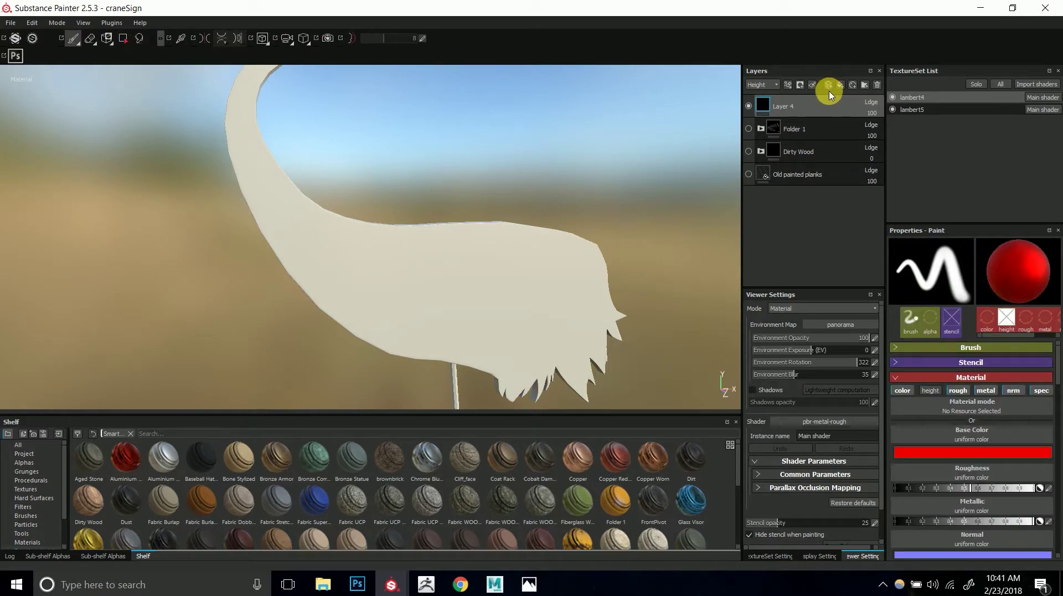
pyautogui.moveTo(419, 288); pyautogui.dragTo(444, 261)
pyautogui.hotkey('ctrl', 'z')
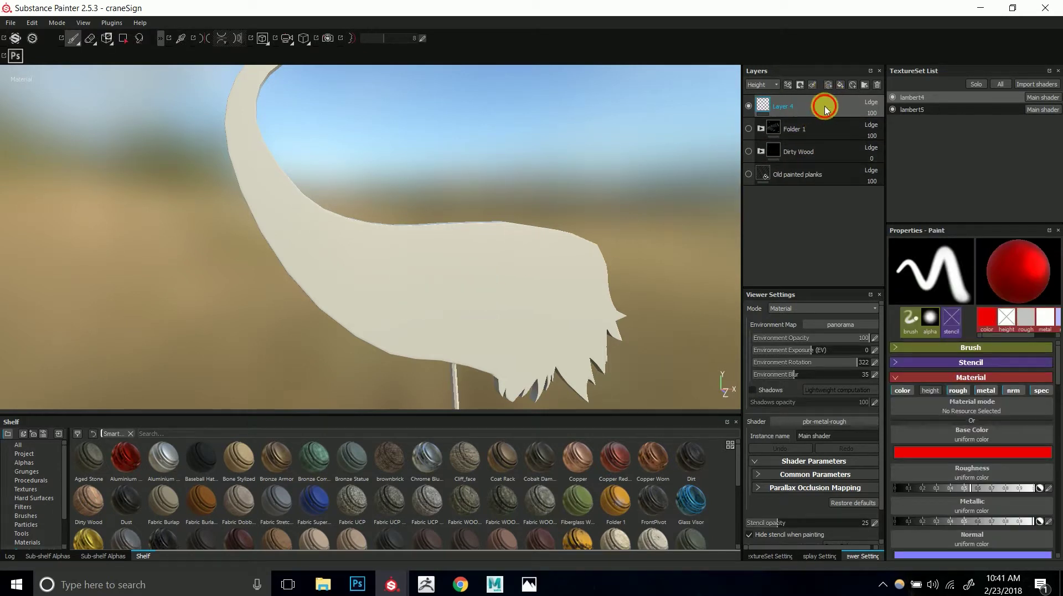
pyautogui.click(813, 130)
pyautogui.click(816, 111)
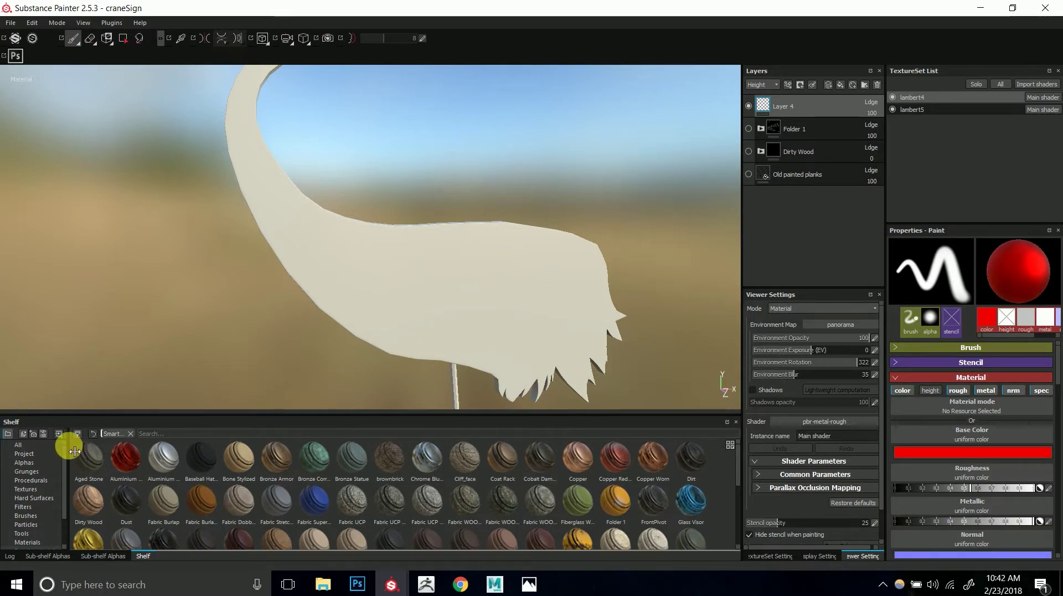
# - Expand the brush settings, browse the shelf's brushes, and paint a red patch on the crane's body with the Artistic 1 brush
pyautogui.keyDown('alt'); pyautogui.moveTo(581, 284); pyautogui.dragTo(488, 261); pyautogui.keyUp('alt')
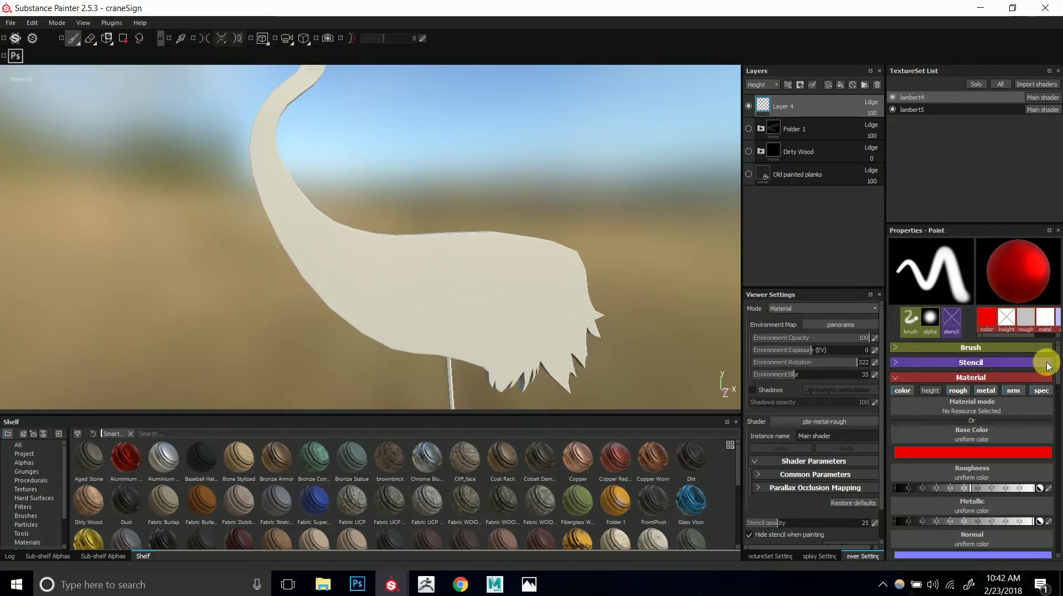
pyautogui.click(978, 348)
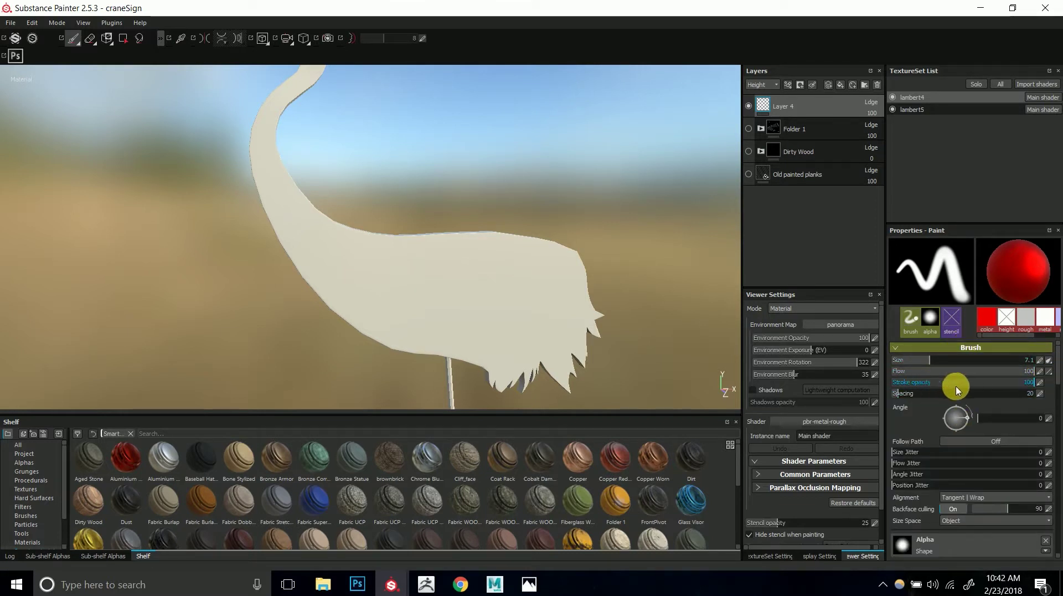
pyautogui.click(39, 463)
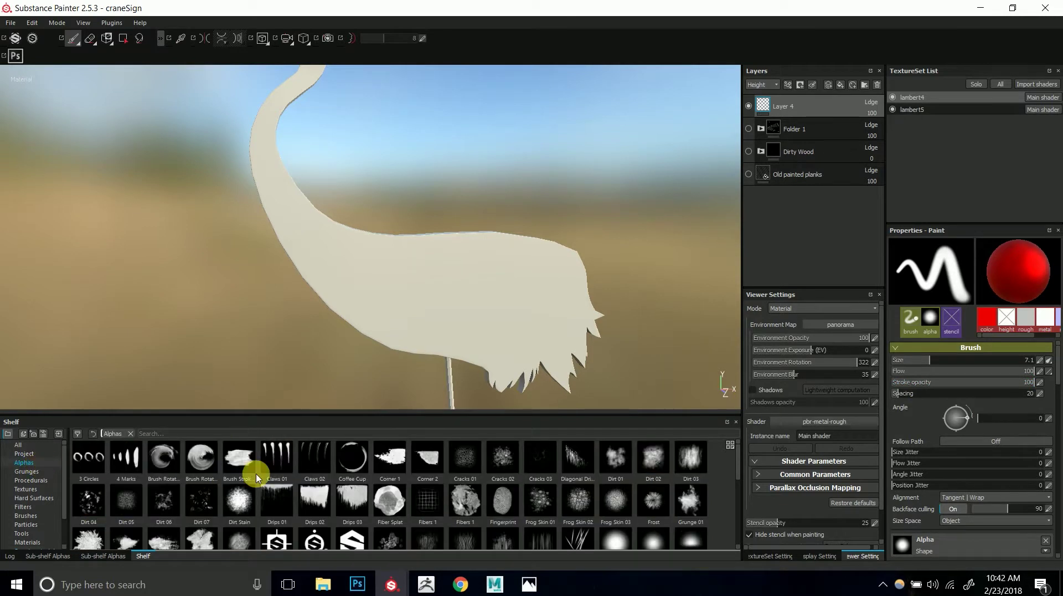
pyautogui.click(28, 515)
pyautogui.scroll(-2, 736, 463)
pyautogui.scroll(2, 738, 496)
pyautogui.scroll(-1, 741, 451)
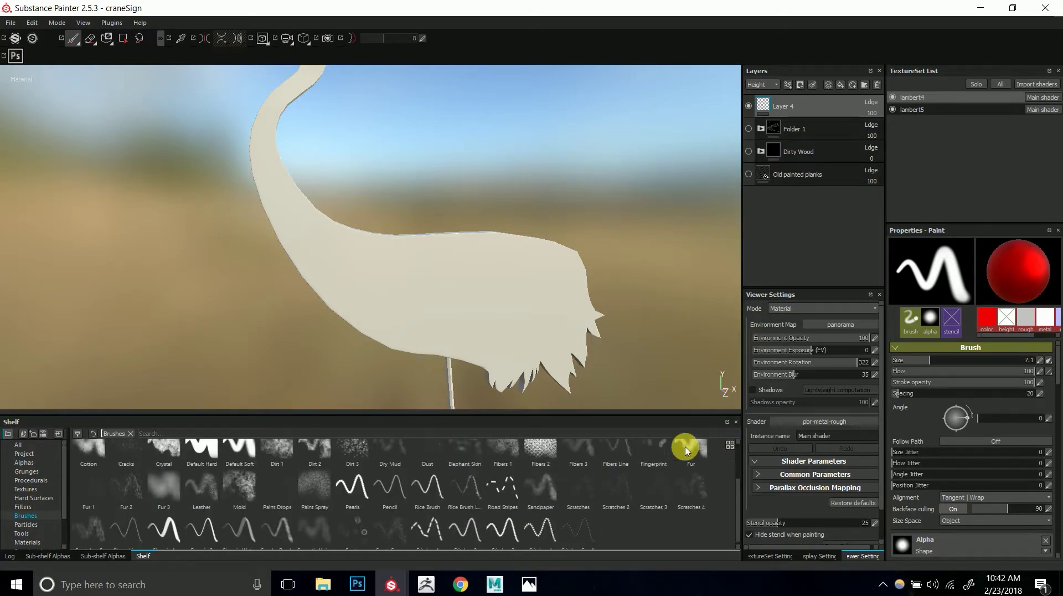
pyautogui.scroll(2, 738, 466)
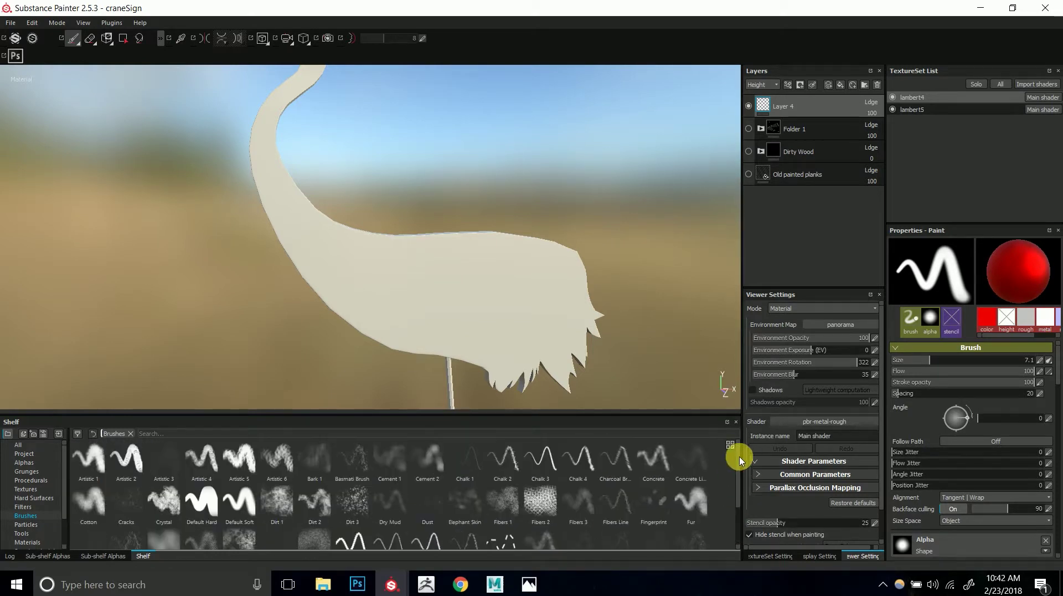
pyautogui.click(88, 459)
pyautogui.moveTo(442, 304); pyautogui.dragTo(453, 281)
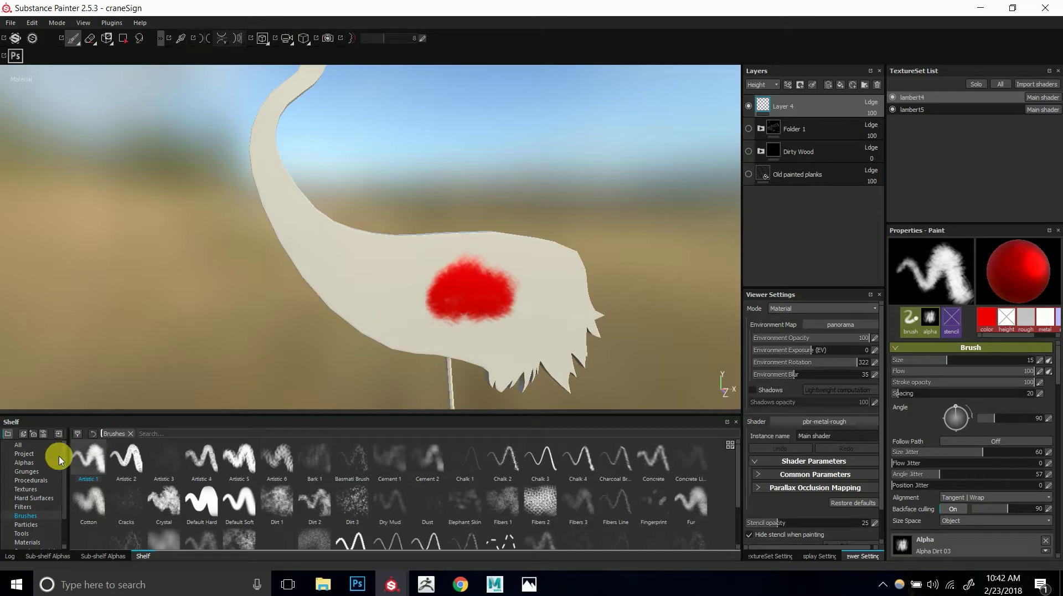
# - Assign the Brush Stroke 01 alpha to the brush and paint ragged red strokes across the crane's body
pyautogui.click(33, 463)
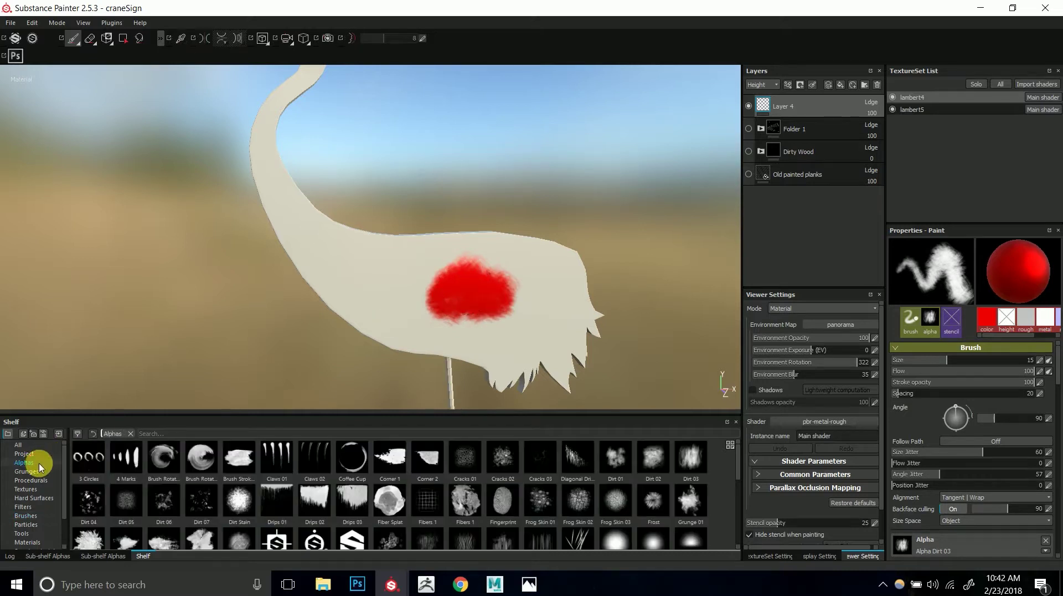
pyautogui.click(224, 465)
pyautogui.moveTo(365, 337)
pyautogui.mouseDown()
pyautogui.moveTo(380, 277)
pyautogui.moveTo(363, 275)
pyautogui.moveTo(382, 266)
pyautogui.moveTo(306, 247)
pyautogui.moveTo(466, 293)
pyautogui.mouseUp()
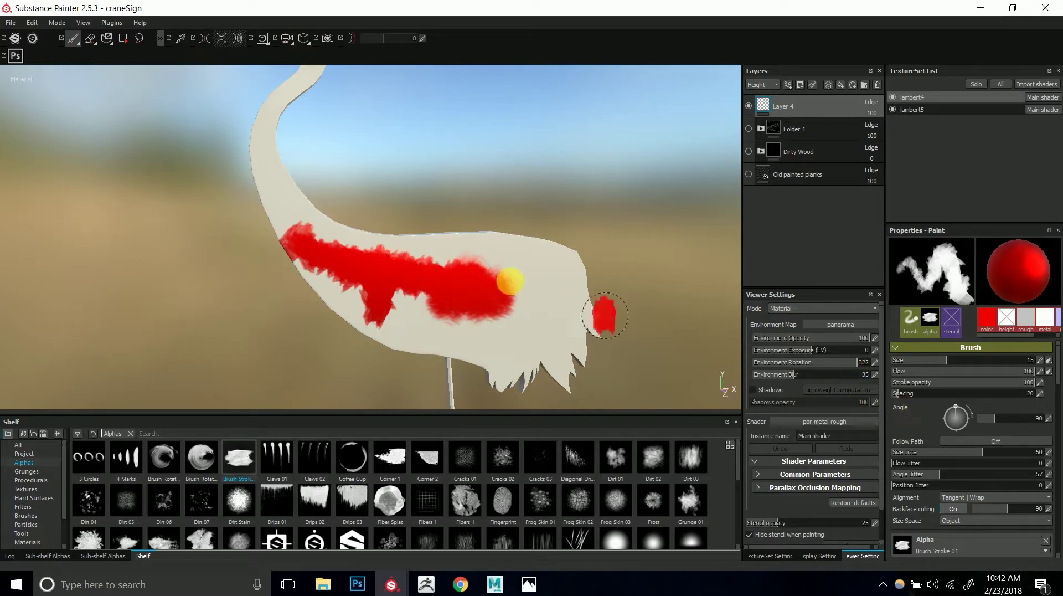
pyautogui.moveTo(530, 261)
pyautogui.mouseDown()
pyautogui.moveTo(565, 287)
pyautogui.moveTo(551, 316)
pyautogui.moveTo(496, 271)
pyautogui.moveTo(511, 322)
pyautogui.mouseUp()
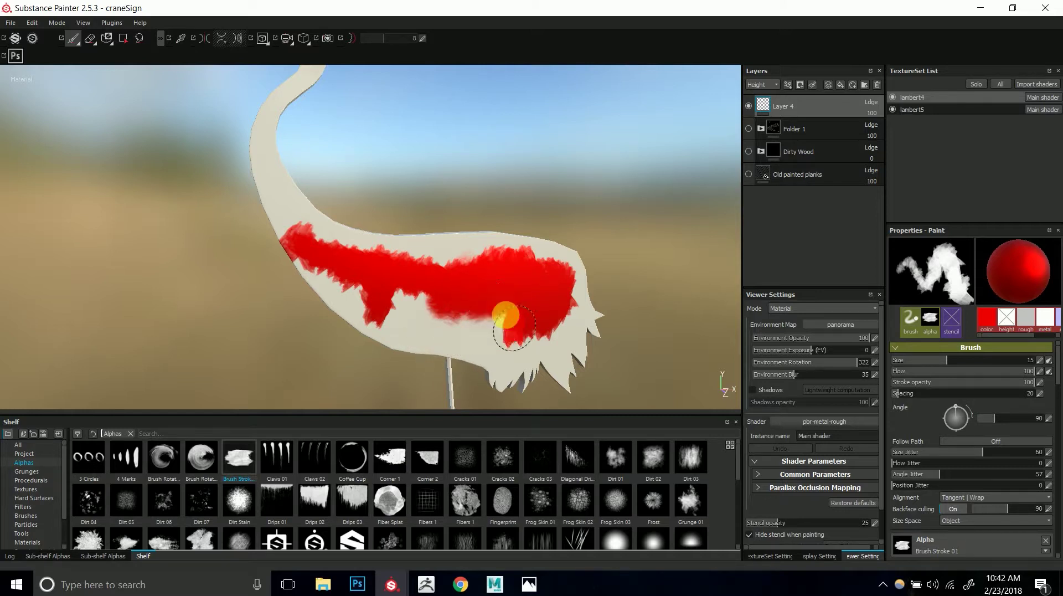
pyautogui.moveTo(412, 349)
pyautogui.mouseDown()
pyautogui.moveTo(416, 285)
pyautogui.moveTo(415, 318)
pyautogui.moveTo(399, 289)
pyautogui.moveTo(373, 289)
pyautogui.moveTo(435, 296)
pyautogui.mouseUp()
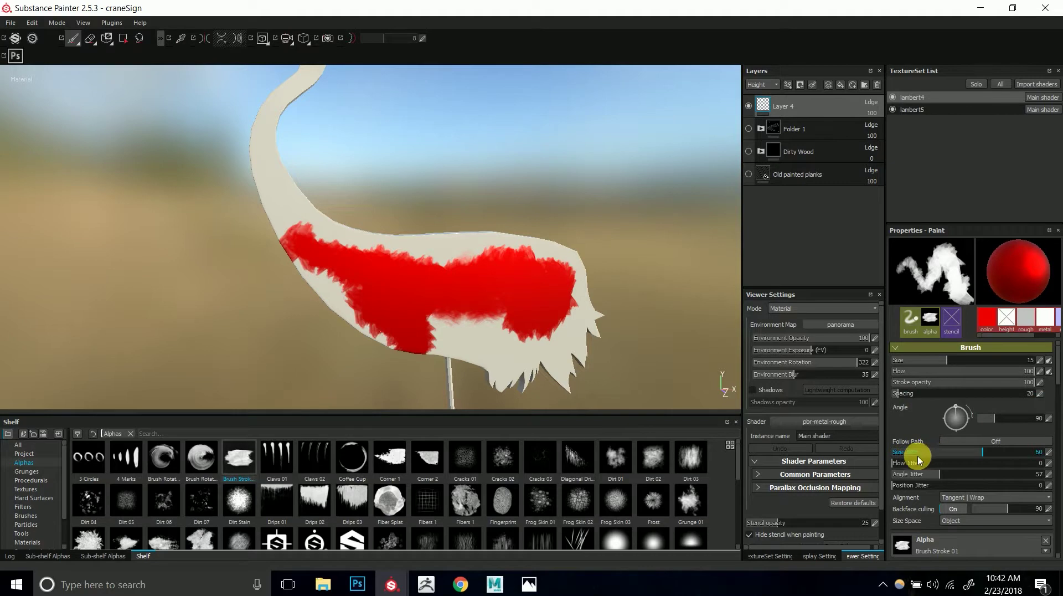
# - Paint a red stroke down to the tail feathers with angle jitter 23, and a dab on the neck with the Corner 1 alpha
pyautogui.moveTo(930, 472); pyautogui.dragTo(912, 475)
pyautogui.moveTo(502, 331)
pyautogui.mouseDown()
pyautogui.moveTo(487, 366)
pyautogui.moveTo(496, 384)
pyautogui.moveTo(510, 291)
pyautogui.moveTo(497, 372)
pyautogui.mouseUp()
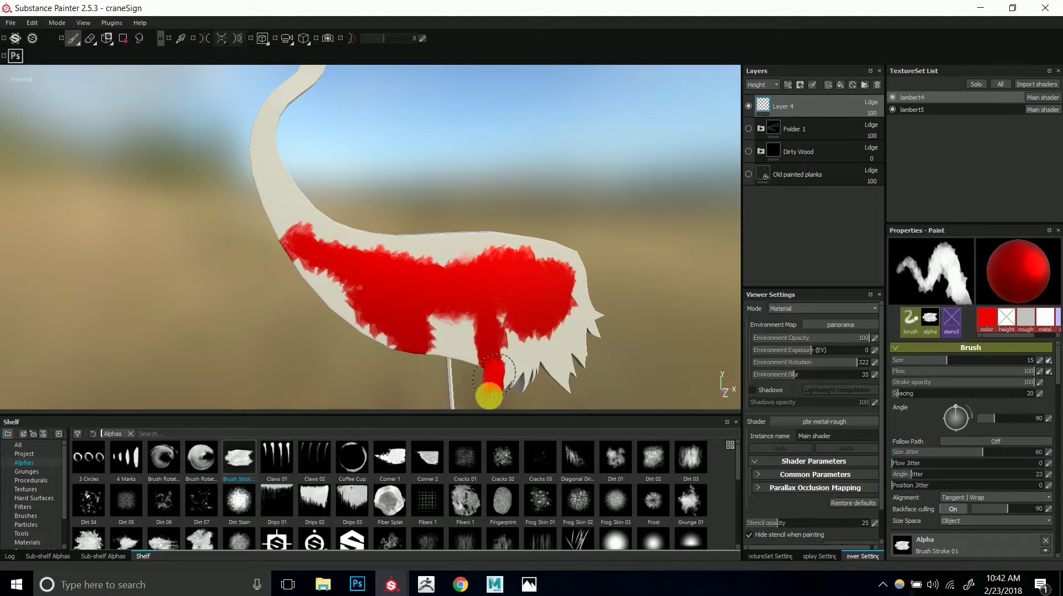
pyautogui.click(392, 467)
pyautogui.moveTo(284, 209)
pyautogui.mouseDown()
pyautogui.moveTo(268, 183)
pyautogui.moveTo(351, 161)
pyautogui.moveTo(275, 185)
pyautogui.moveTo(304, 197)
pyautogui.moveTo(301, 178)
pyautogui.moveTo(299, 190)
pyautogui.moveTo(331, 206)
pyautogui.mouseUp()
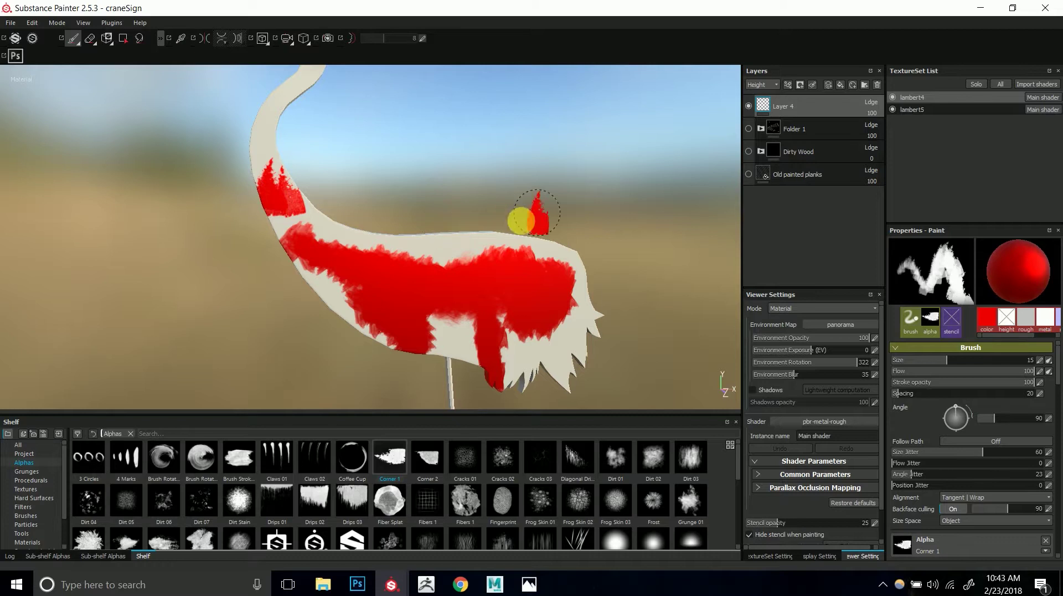
# - Add a red dab on the crane's back and erase all the red paint from its neck and body with the Eraser
pyautogui.click(439, 239)
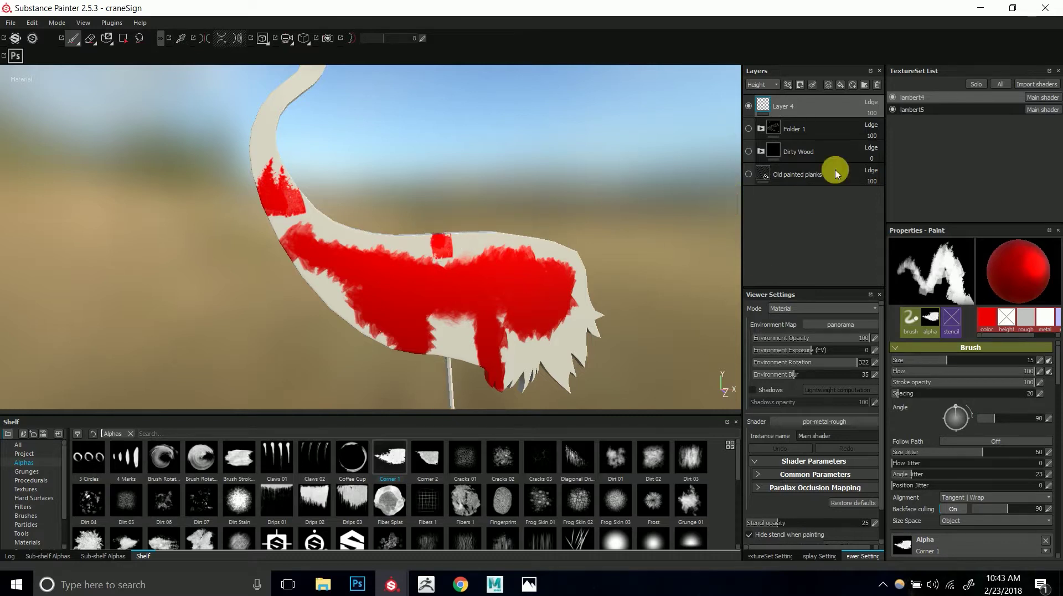
pyautogui.click(90, 40)
pyautogui.moveTo(316, 221)
pyautogui.mouseDown()
pyautogui.moveTo(288, 190)
pyautogui.moveTo(565, 339)
pyautogui.moveTo(411, 376)
pyautogui.moveTo(456, 283)
pyautogui.moveTo(548, 277)
pyautogui.moveTo(375, 278)
pyautogui.moveTo(407, 276)
pyautogui.mouseUp()
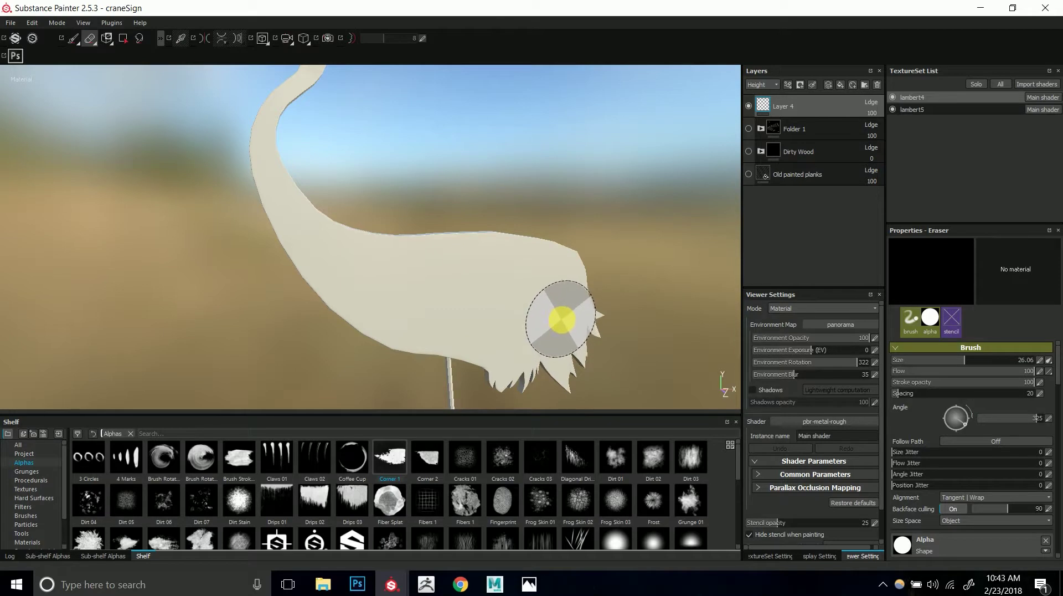
# - Rotate the eraser brush interactively over the crane's body through several angles, ending at 296
pyautogui.press('ctrl')
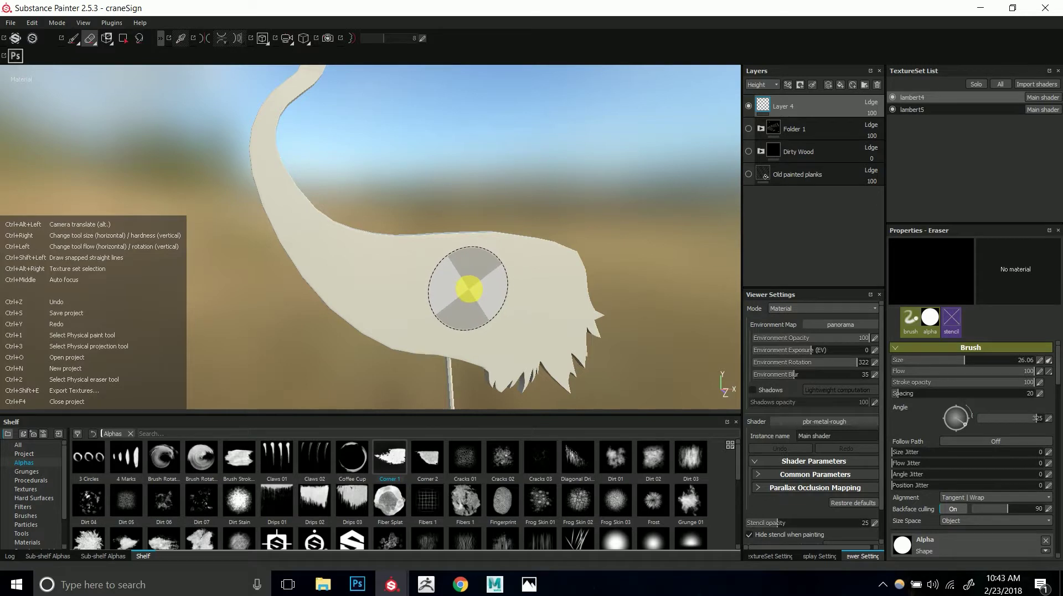
pyautogui.moveTo(467, 290)
pyautogui.keyDown('ctrl'); pyautogui.mouseDown()
pyautogui.moveTo(523, 290)
pyautogui.moveTo(373, 316)
pyautogui.moveTo(522, 331)
pyautogui.moveTo(443, 342)
pyautogui.moveTo(587, 339)
pyautogui.moveTo(410, 346)
pyautogui.moveTo(667, 350)
pyautogui.moveTo(514, 295)
pyautogui.mouseUp(); pyautogui.keyUp('ctrl')
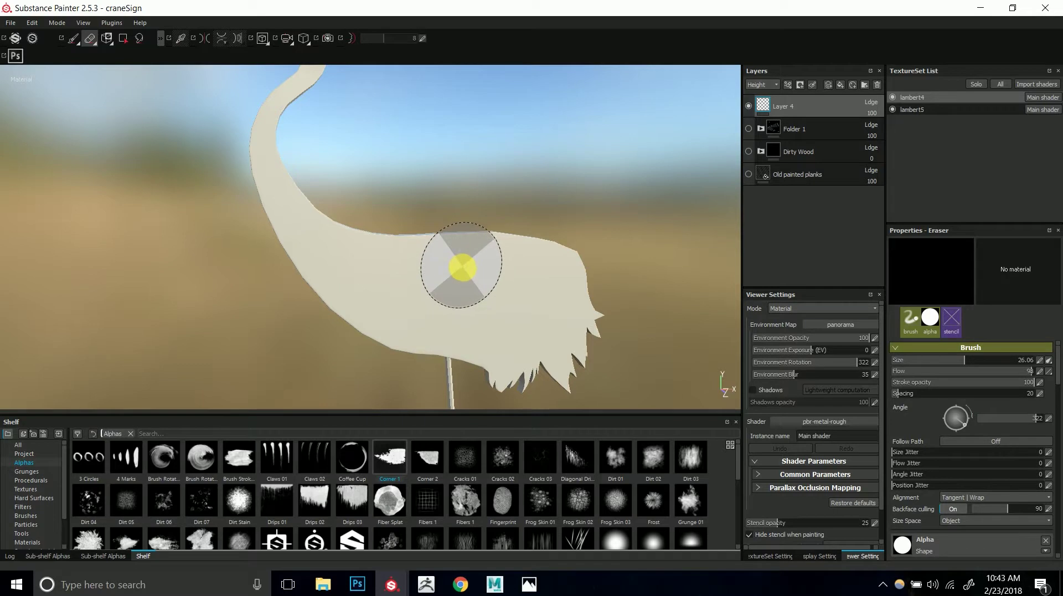
pyautogui.press('ctrl')
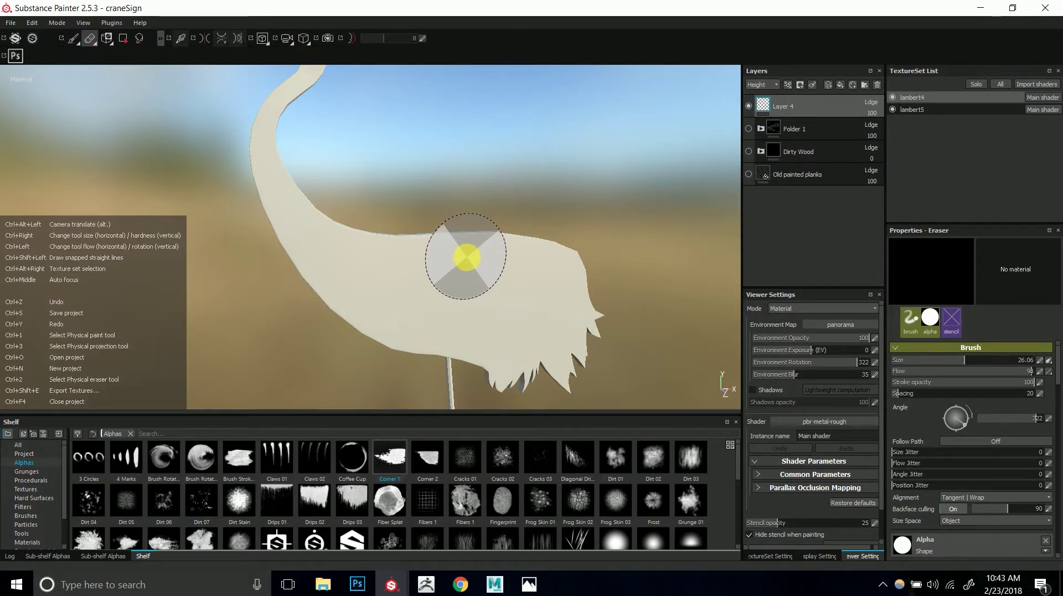
pyautogui.moveTo(466, 256)
pyautogui.keyDown('ctrl'); pyautogui.mouseDown()
pyautogui.moveTo(482, 273)
pyautogui.moveTo(511, 385)
pyautogui.mouseUp(); pyautogui.keyUp('ctrl')
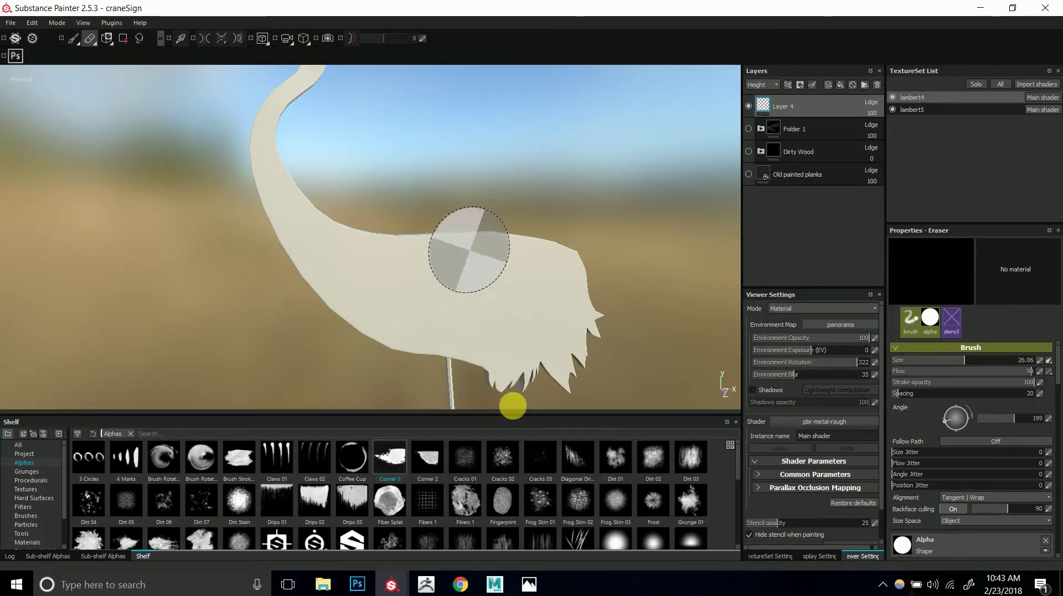
pyautogui.keyDown('ctrl'); pyautogui.moveTo(488, 221); pyautogui.dragTo(516, 418); pyautogui.keyUp('ctrl')
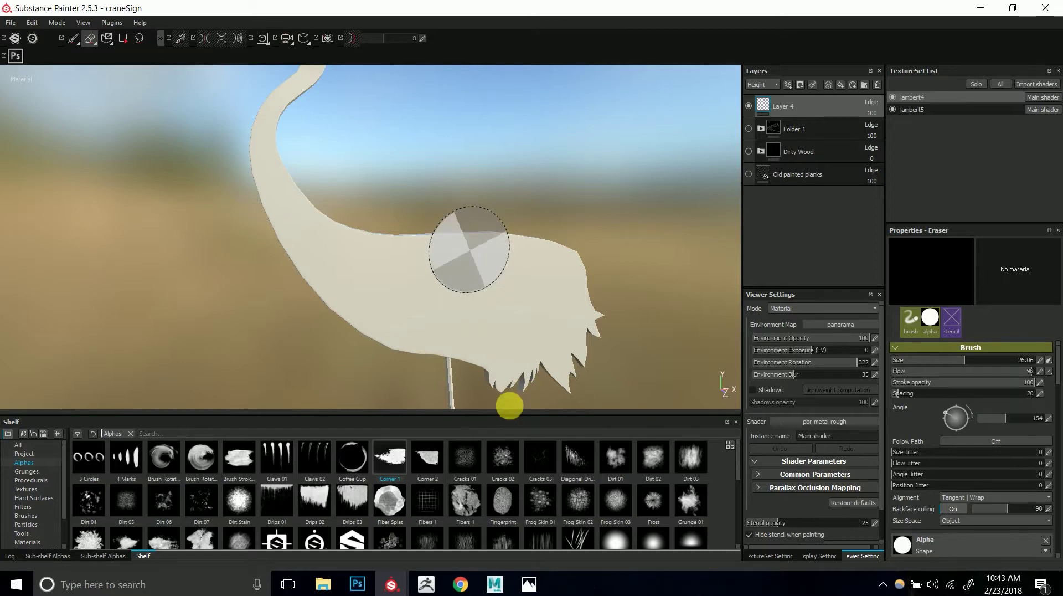
pyautogui.keyDown('ctrl'); pyautogui.moveTo(488, 247); pyautogui.dragTo(513, 399); pyautogui.keyUp('ctrl')
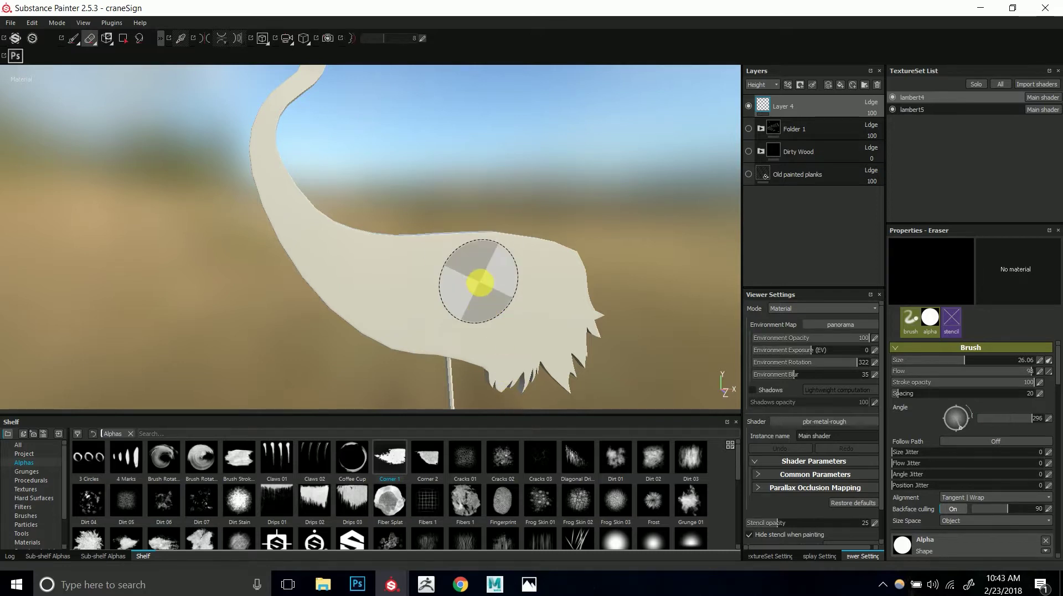
# - Lower the eraser's flow to 81 and raise it again, and rotate the brush to an angle of 219
pyautogui.moveTo(558, 297)
pyautogui.keyDown('ctrl'); pyautogui.mouseDown()
pyautogui.moveTo(339, 304)
pyautogui.moveTo(539, 325)
pyautogui.mouseUp(); pyautogui.keyUp('ctrl')
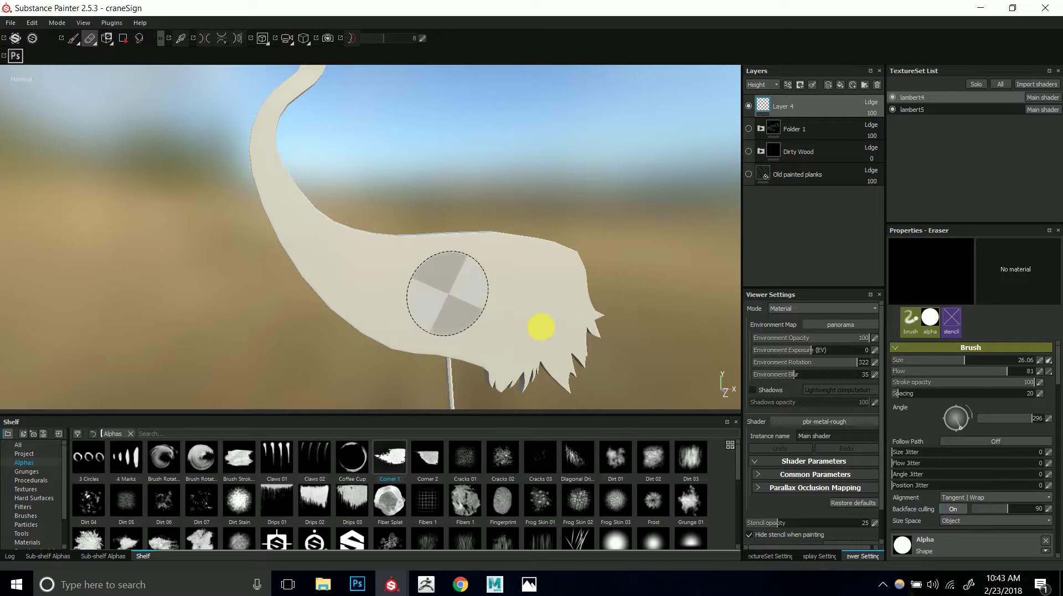
pyautogui.moveTo(407, 344)
pyautogui.keyDown('ctrl'); pyautogui.mouseDown()
pyautogui.moveTo(537, 354)
pyautogui.moveTo(430, 363)
pyautogui.moveTo(508, 384)
pyautogui.moveTo(712, 388)
pyautogui.mouseUp(); pyautogui.keyUp('ctrl')
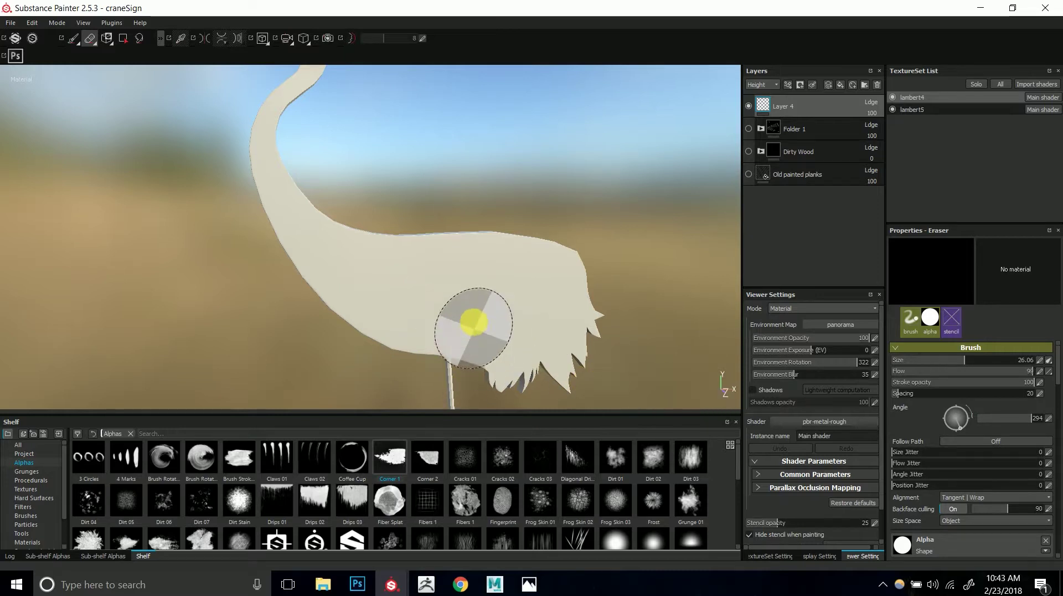
pyautogui.keyDown('ctrl'); pyautogui.moveTo(469, 403); pyautogui.dragTo(475, 240); pyautogui.keyUp('ctrl')
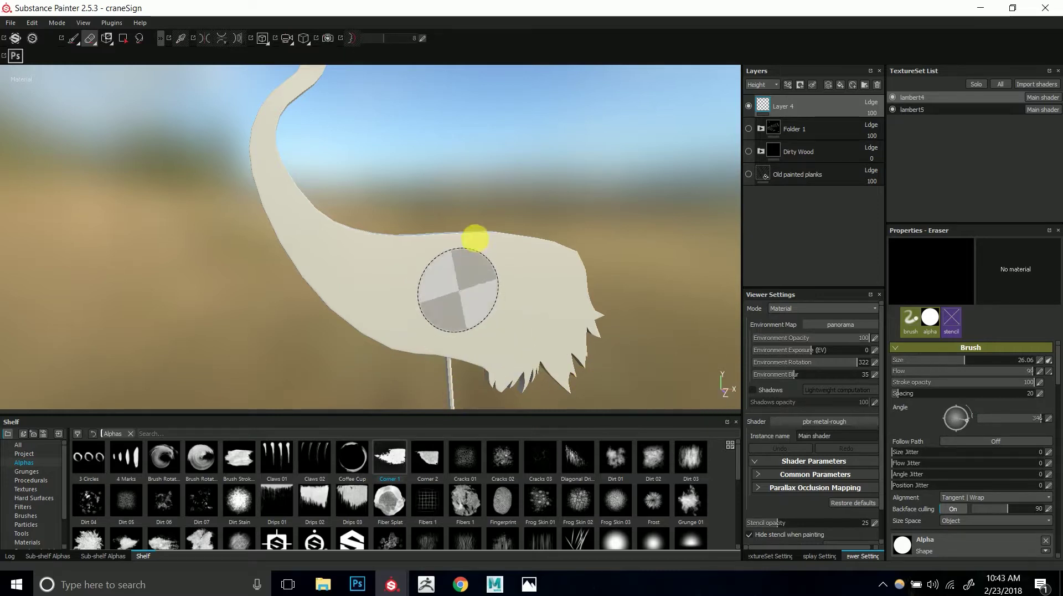
pyautogui.keyDown('ctrl'); pyautogui.moveTo(478, 371); pyautogui.dragTo(476, 363); pyautogui.keyUp('ctrl')
# - Try a softer eraser hardness, resize the eraser down to 13.99 and set its angle to 162
pyautogui.keyDown('ctrl'); pyautogui.moveTo(487, 284); pyautogui.dragTo(484, 372, button='right'); pyautogui.keyUp('ctrl')
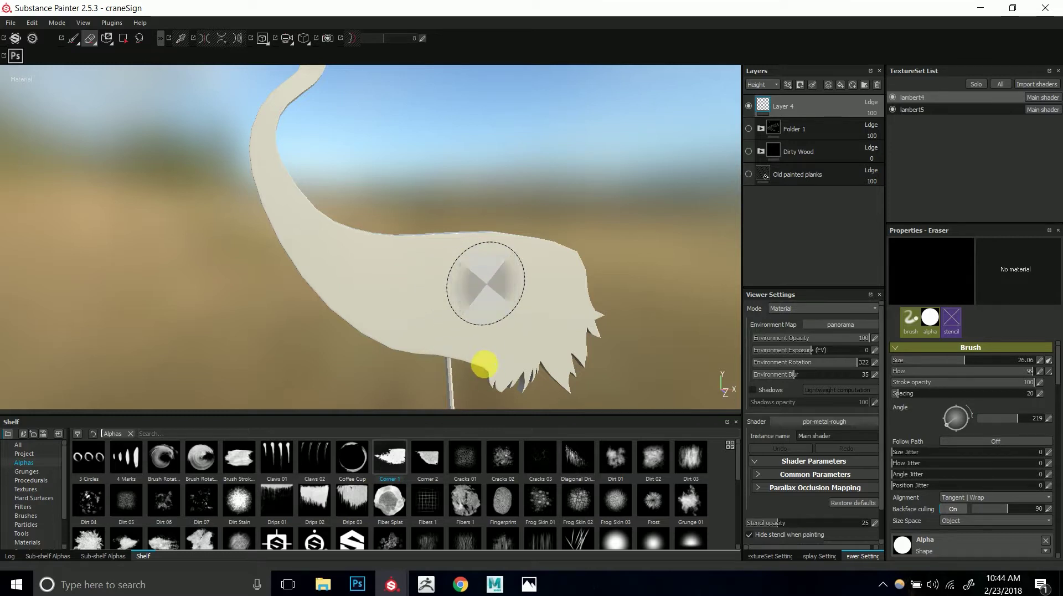
pyautogui.keyDown('ctrl'); pyautogui.moveTo(438, 313); pyautogui.dragTo(561, 317, button='right'); pyautogui.keyUp('ctrl')
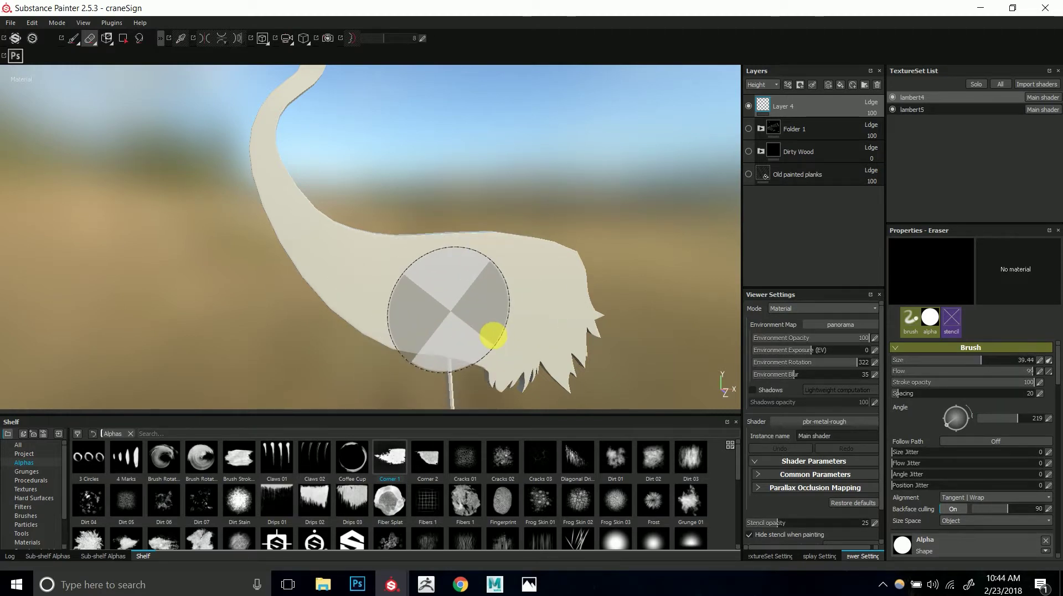
pyautogui.moveTo(507, 308)
pyautogui.keyDown('ctrl'); pyautogui.mouseDown(button='right')
pyautogui.moveTo(539, 316)
pyautogui.moveTo(447, 323)
pyautogui.moveTo(546, 320)
pyautogui.moveTo(468, 327)
pyautogui.mouseUp(button='right'); pyautogui.keyUp('ctrl')
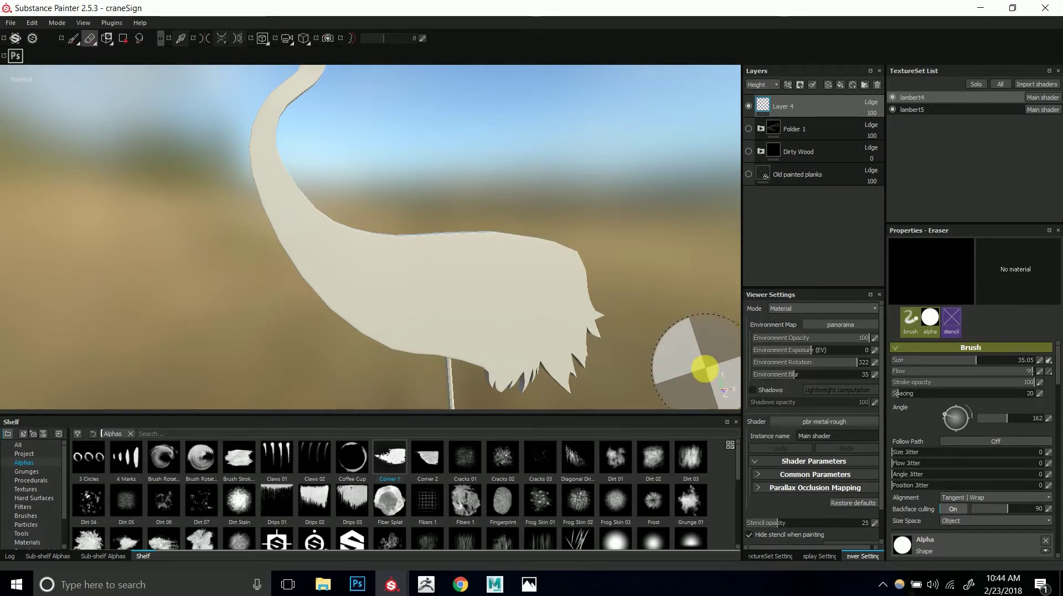
pyautogui.moveTo(451, 304)
pyautogui.keyDown('alt'); pyautogui.mouseDown(button='right')
pyautogui.moveTo(366, 273)
pyautogui.moveTo(416, 302)
pyautogui.moveTo(423, 261)
pyautogui.moveTo(463, 309)
pyautogui.moveTo(395, 306)
pyautogui.moveTo(468, 299)
pyautogui.mouseUp(button='right'); pyautogui.keyUp('alt')
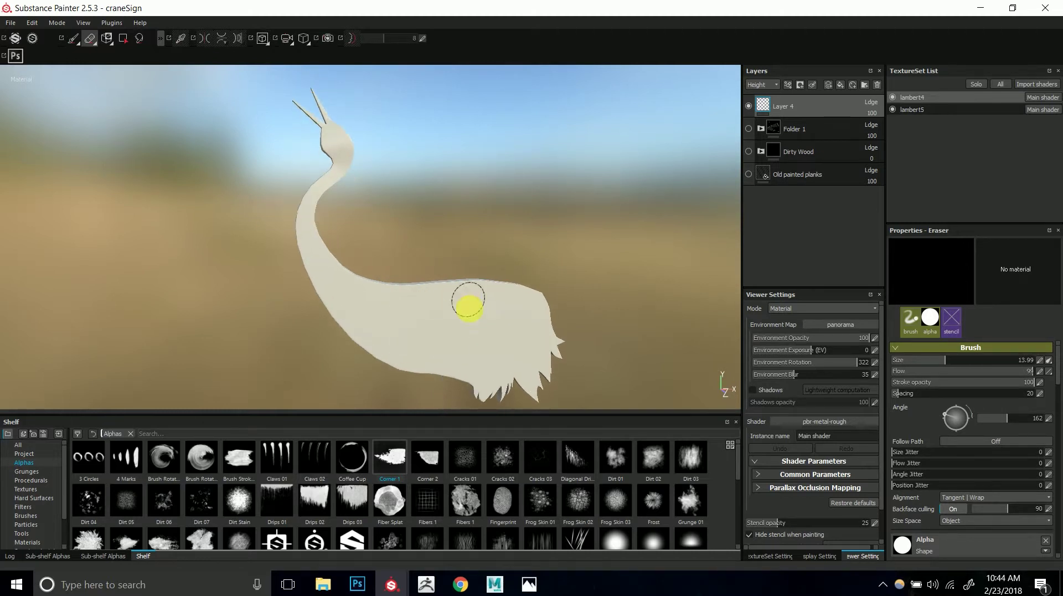
# - Switch to the paint brush with the Brush Rotated 2 alpha, paint red dabs and a curved stroke on the body, and undo them
pyautogui.click(72, 38)
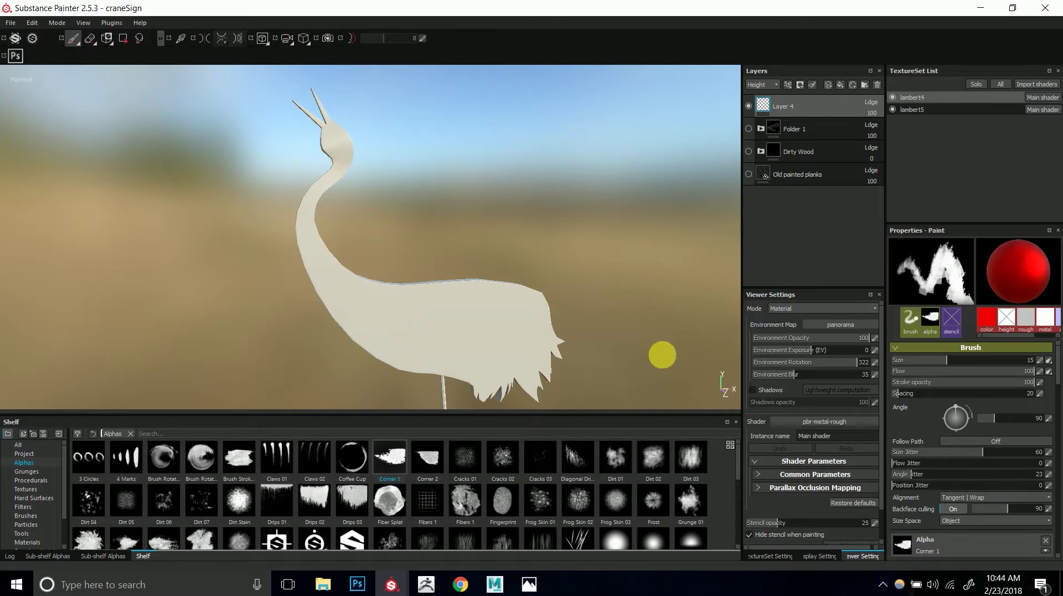
pyautogui.click(206, 462)
pyautogui.click(493, 306)
pyautogui.click(460, 300)
pyautogui.click(448, 324)
pyautogui.moveTo(441, 332); pyautogui.dragTo(529, 332)
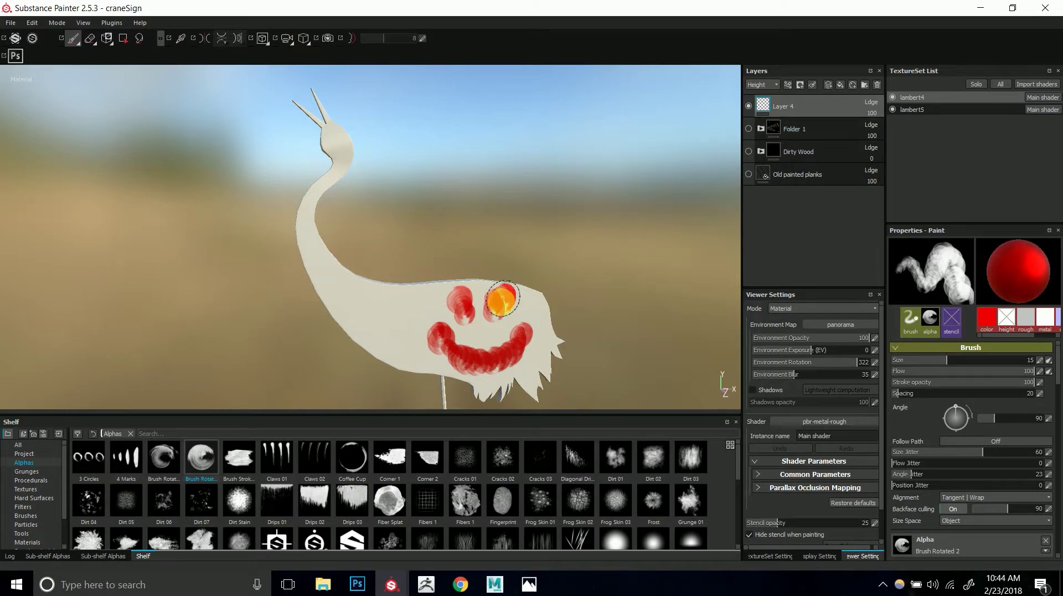
pyautogui.hotkey('ctrl', 'z')
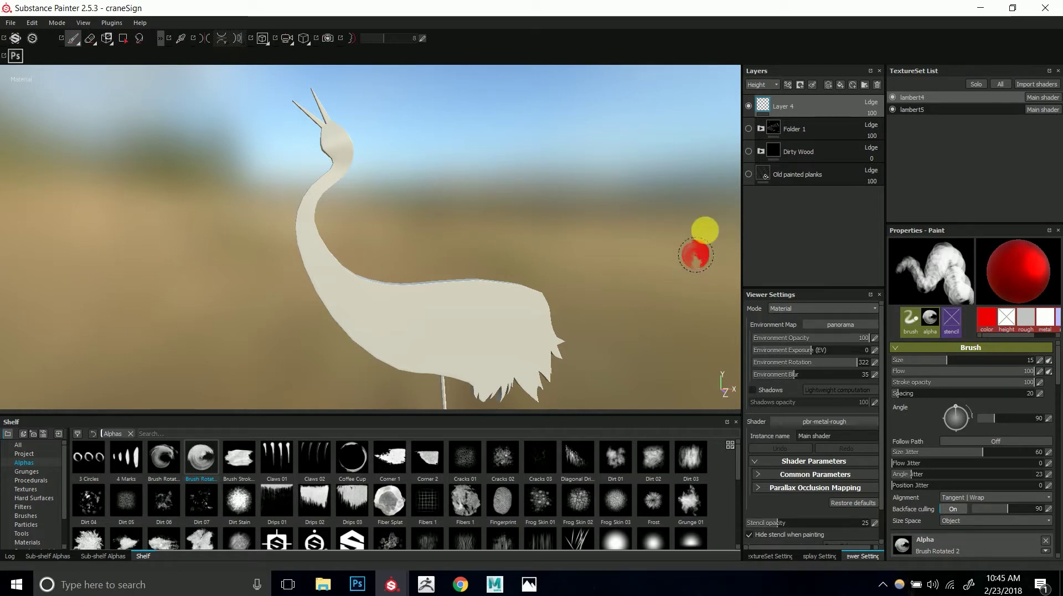
# - Try a red stroke across the crane's body from a slightly orbited view and undo it
pyautogui.moveTo(472, 211)
pyautogui.keyDown('alt'); pyautogui.mouseDown()
pyautogui.moveTo(518, 285)
pyautogui.moveTo(417, 233)
pyautogui.moveTo(435, 195)
pyautogui.moveTo(437, 273)
pyautogui.moveTo(416, 238)
pyautogui.moveTo(345, 230)
pyautogui.moveTo(484, 143)
pyautogui.moveTo(617, 294)
pyautogui.moveTo(348, 328)
pyautogui.moveTo(503, 227)
pyautogui.moveTo(437, 161)
pyautogui.moveTo(361, 268)
pyautogui.moveTo(375, 232)
pyautogui.moveTo(446, 244)
pyautogui.moveTo(450, 233)
pyautogui.mouseUp(); pyautogui.keyUp('alt')
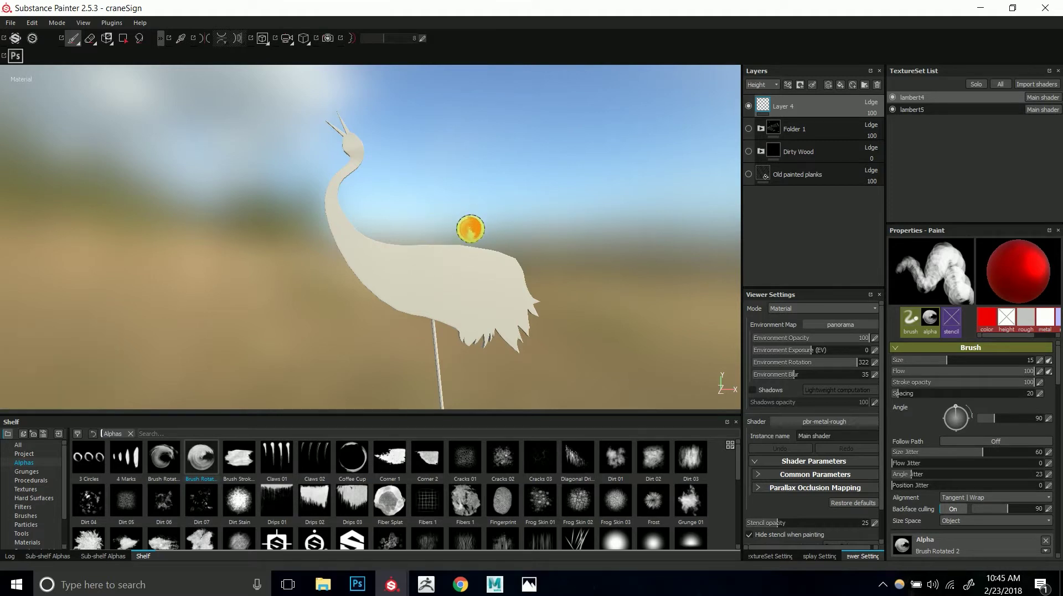
pyautogui.moveTo(415, 284)
pyautogui.mouseDown()
pyautogui.moveTo(463, 273)
pyautogui.moveTo(491, 280)
pyautogui.mouseUp()
pyautogui.hotkey('ctrl', 'z')
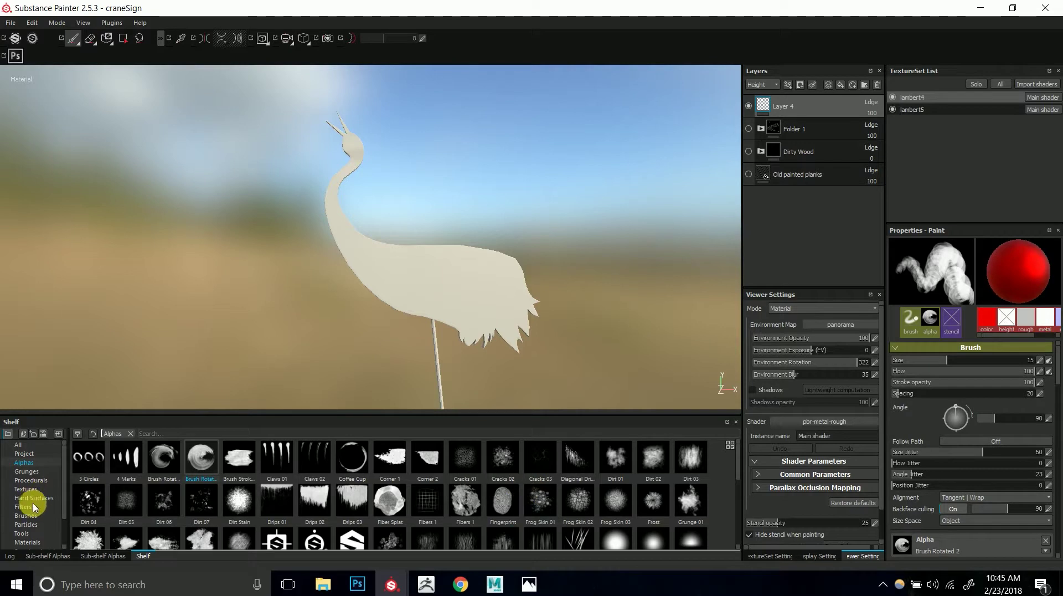
# - Show the shelf's brushes and set the paint's base color to dark brown with H 0.092, S 0.981 and V 0.099
pyautogui.click(25, 515)
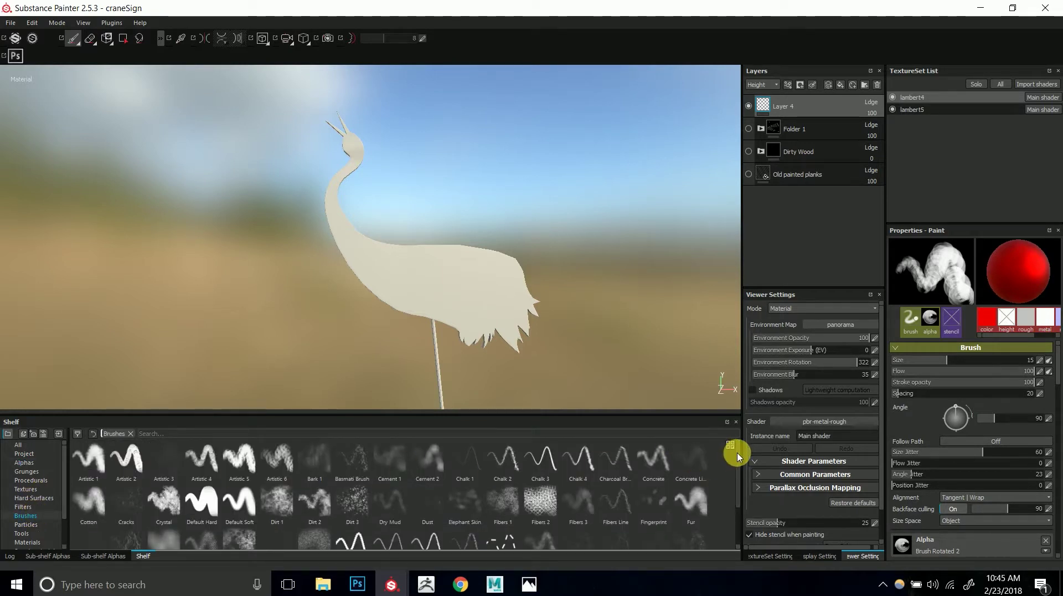
pyautogui.scroll(-1, 738, 456)
pyautogui.scroll(-1, 733, 478)
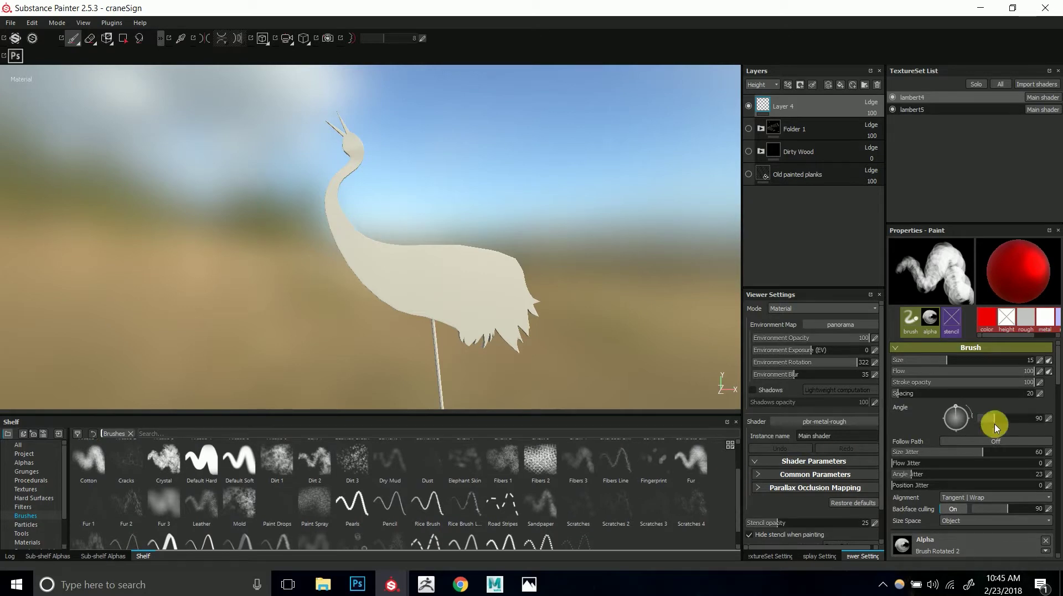
pyautogui.click(1005, 333)
pyautogui.scroll(-1, 1006, 371)
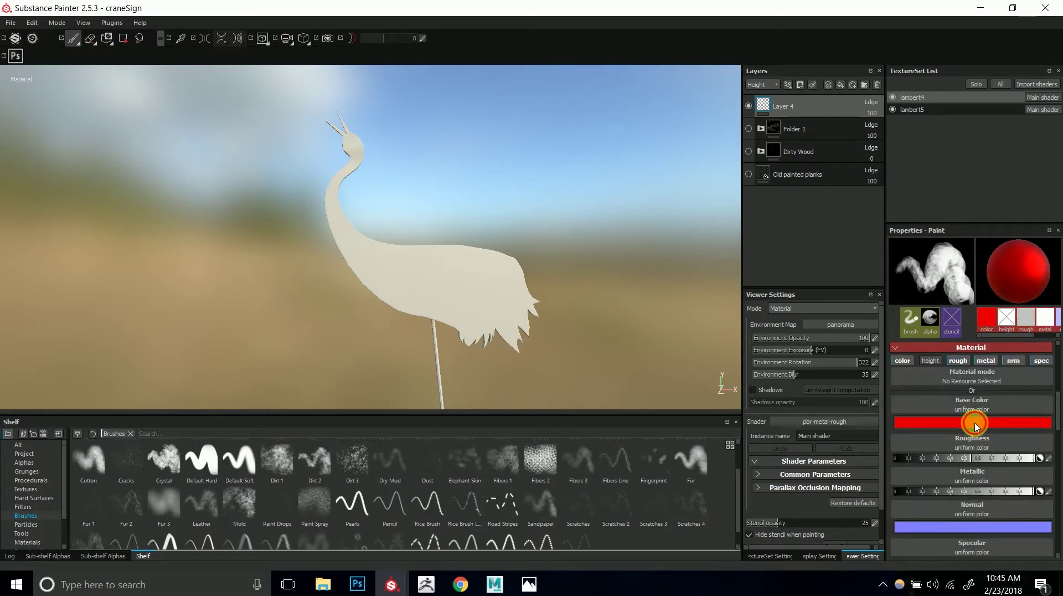
pyautogui.click(974, 425)
pyautogui.click(962, 450)
pyautogui.moveTo(992, 446); pyautogui.dragTo(992, 472)
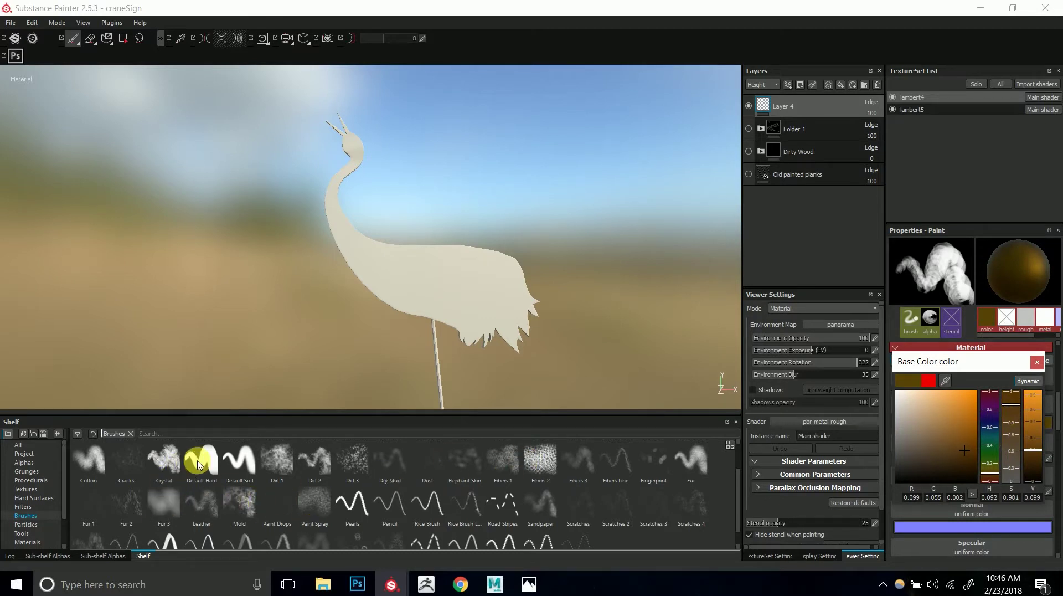
# - Select the Dirt 1 brush and paint brown dirt patches across the crane's body
pyautogui.click(275, 457)
pyautogui.click(460, 279)
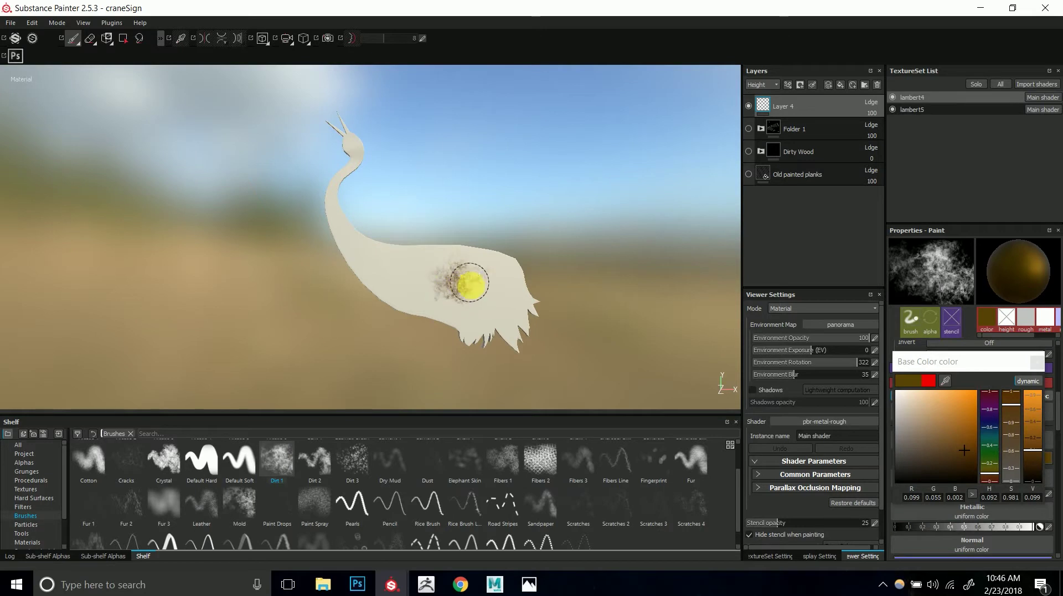
pyautogui.scroll(5, 587, 346)
pyautogui.moveTo(588, 346)
pyautogui.mouseDown()
pyautogui.moveTo(442, 297)
pyautogui.moveTo(499, 316)
pyautogui.moveTo(440, 282)
pyautogui.moveTo(362, 284)
pyautogui.moveTo(387, 247)
pyautogui.moveTo(377, 280)
pyautogui.moveTo(302, 248)
pyautogui.moveTo(358, 214)
pyautogui.moveTo(344, 237)
pyautogui.moveTo(558, 247)
pyautogui.moveTo(545, 240)
pyautogui.mouseUp()
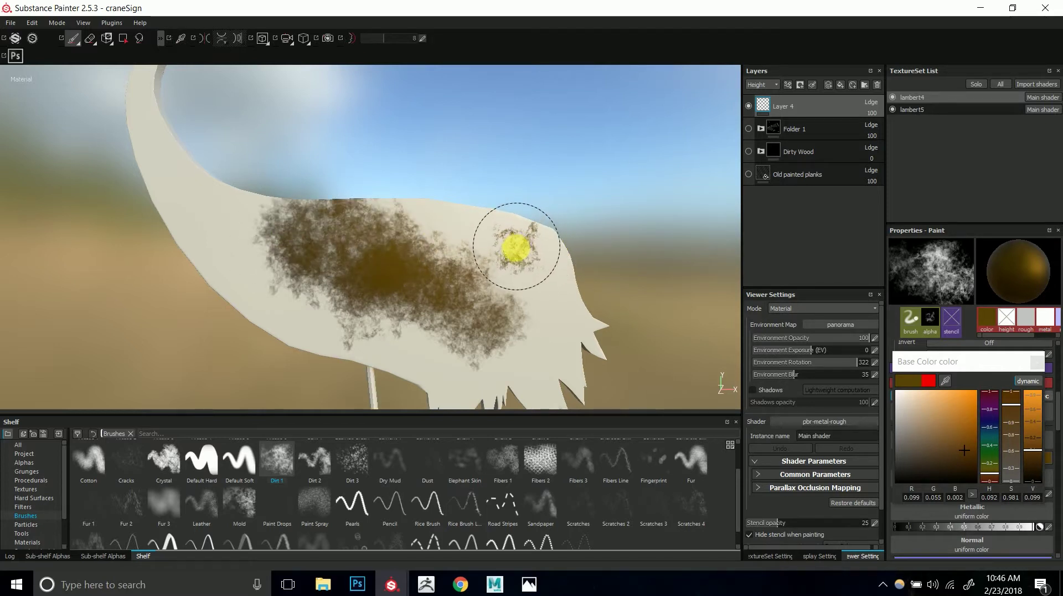
# - Undo the brown dirt strokes on the crane's body and reframe the view on the whole crane
pyautogui.hotkey('ctrl', 'z')
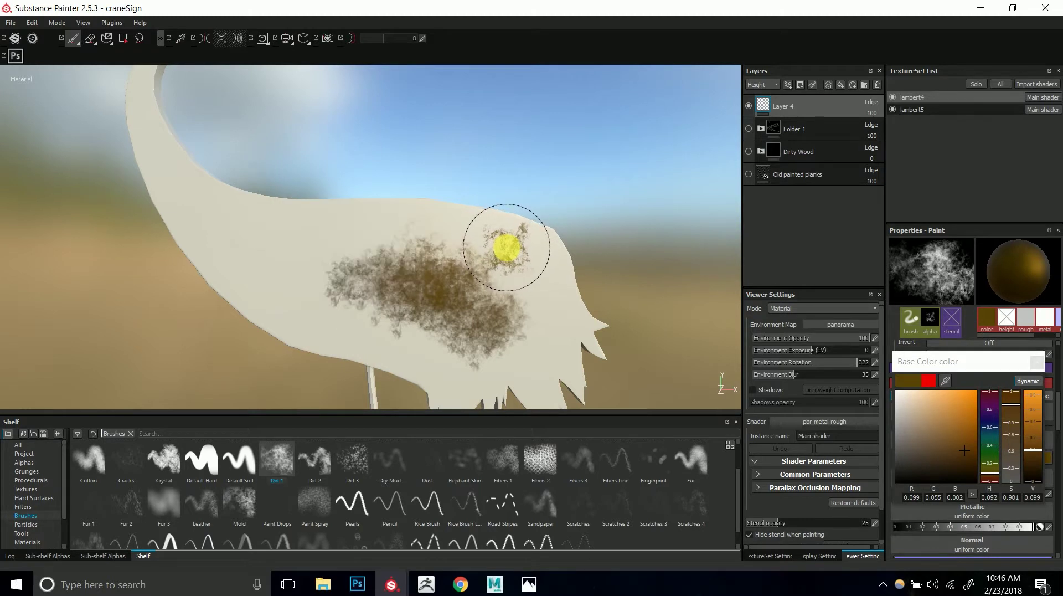
pyautogui.hotkey('ctrl', 'z')
pyautogui.keyDown('alt'); pyautogui.moveTo(506, 248); pyautogui.dragTo(91, 185, button='right'); pyautogui.keyUp('alt')
pyautogui.keyDown('alt'); pyautogui.moveTo(91, 185); pyautogui.dragTo(417, 323); pyautogui.keyUp('alt')
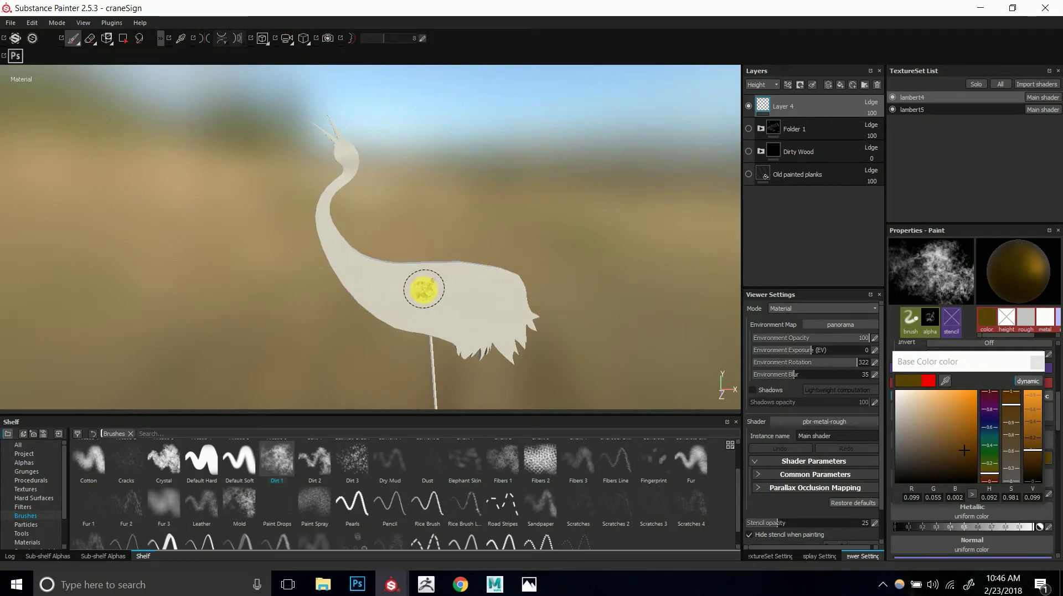
# - Add an extra paint layer above Layer 4 and delete it again
pyautogui.moveTo(423, 295)
pyautogui.keyDown('alt'); pyautogui.mouseDown()
pyautogui.moveTo(385, 271)
pyautogui.moveTo(427, 278)
pyautogui.moveTo(424, 302)
pyautogui.mouseUp(); pyautogui.keyUp('alt')
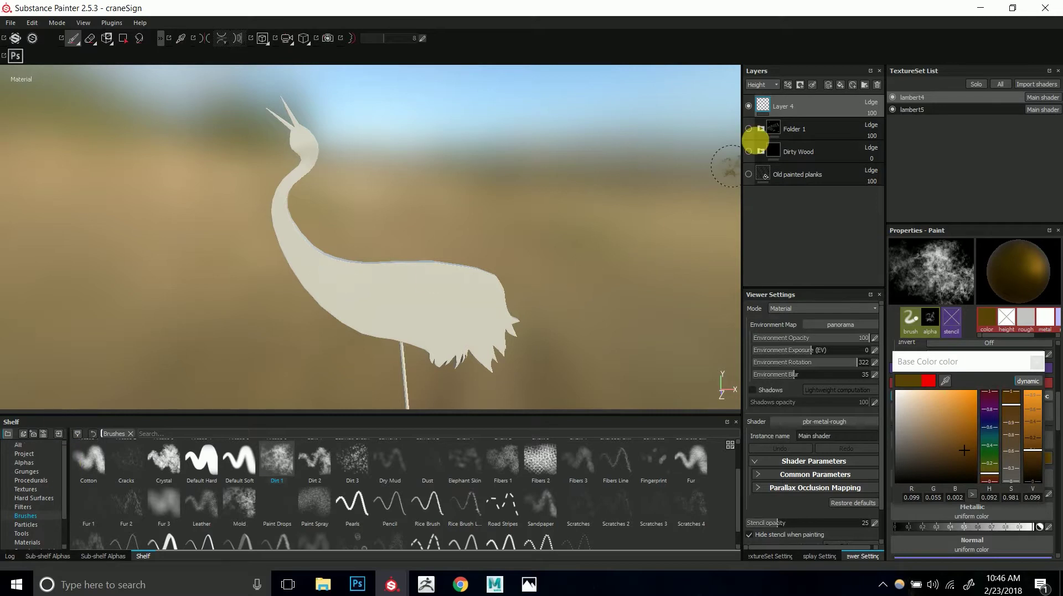
pyautogui.doubleClick(794, 106)
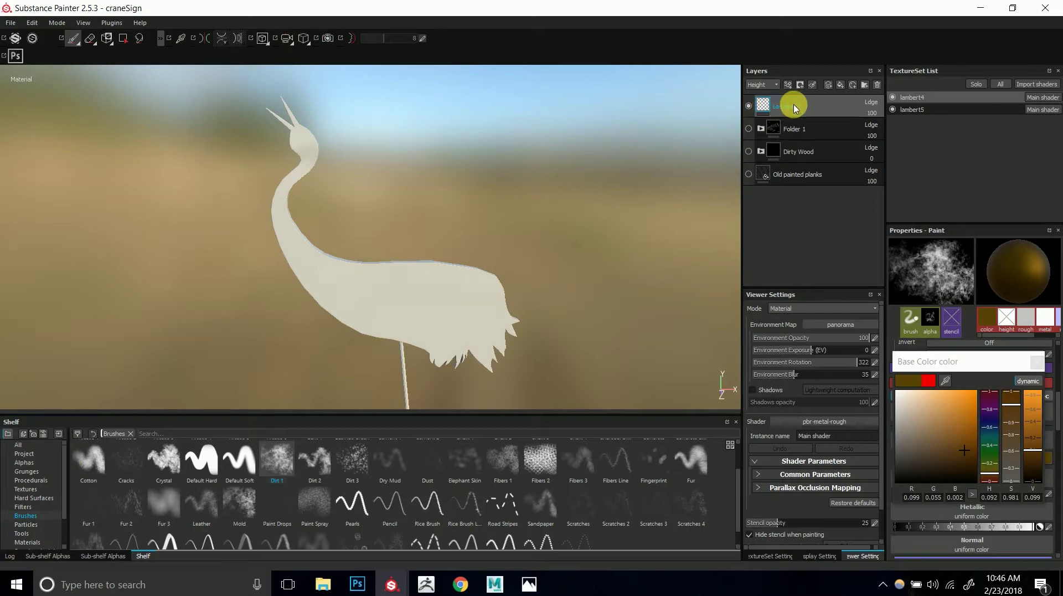
pyautogui.click(829, 85)
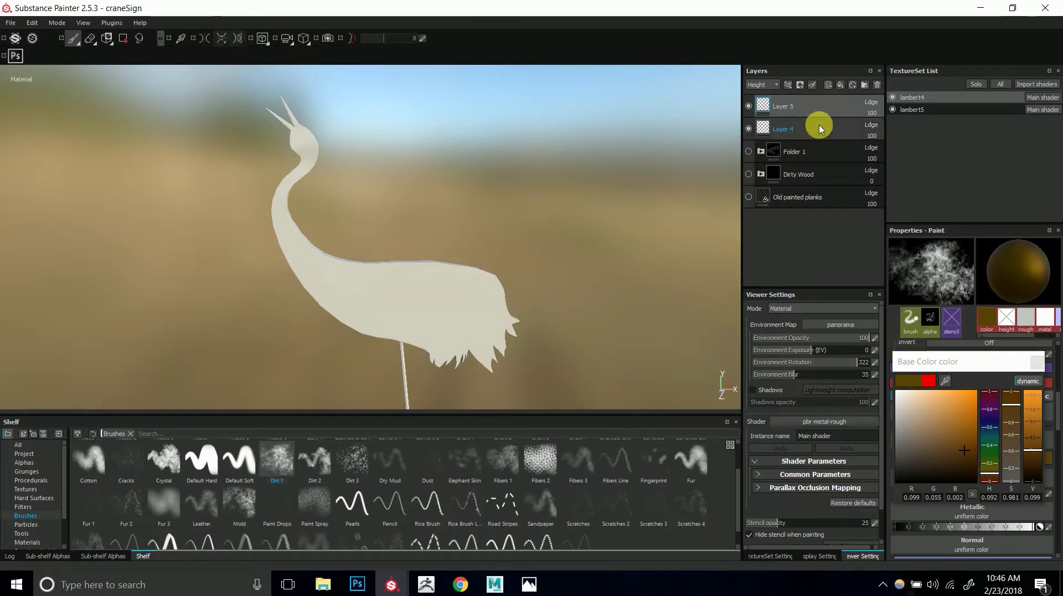
pyautogui.press('Delete')
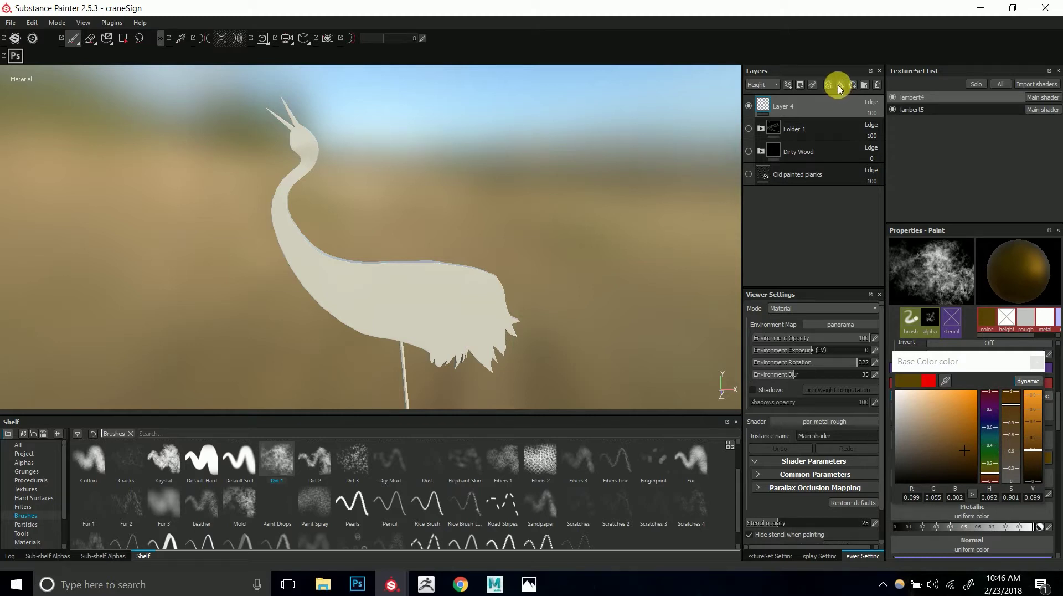
# - Add a fill layer above Layer 4
pyautogui.click(840, 88)
pyautogui.click(839, 87)
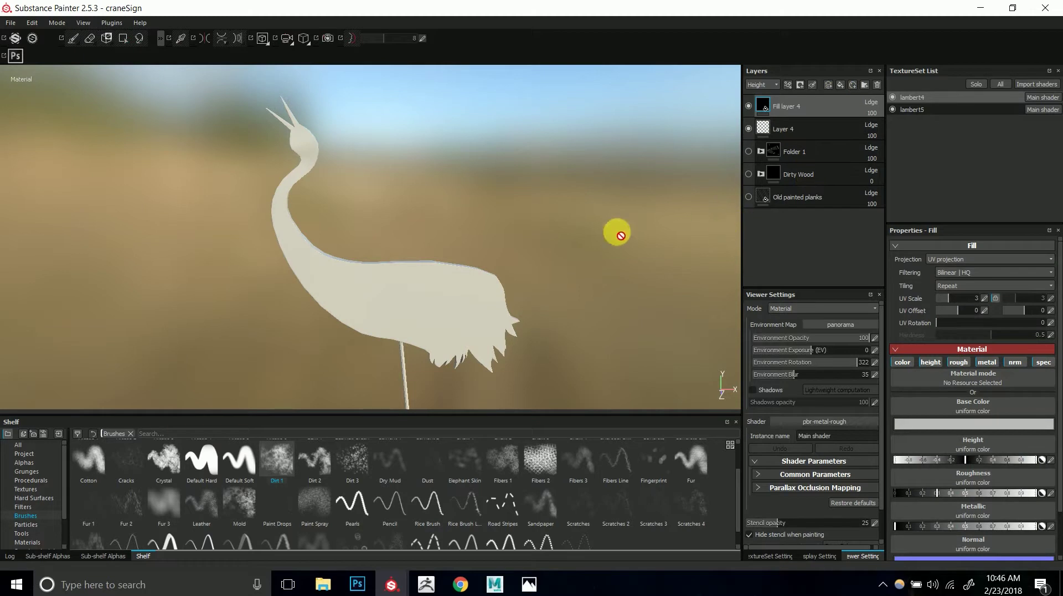
pyautogui.keyDown('alt'); pyautogui.moveTo(414, 309); pyautogui.dragTo(487, 281); pyautogui.keyUp('alt')
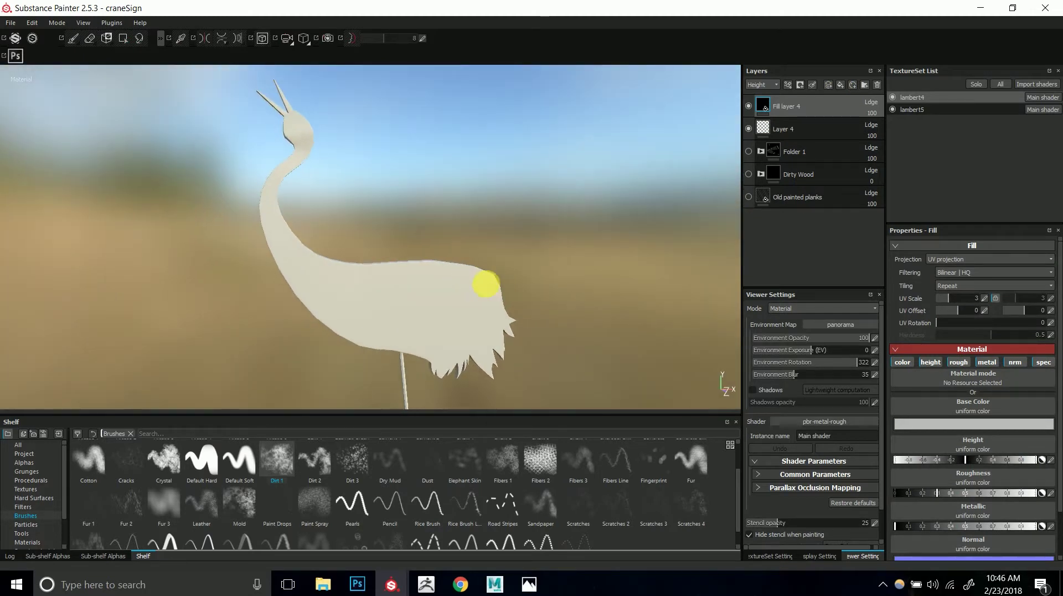
# - Set the fill layer's base color to a uniform orange
pyautogui.click(974, 423)
pyautogui.click(955, 409)
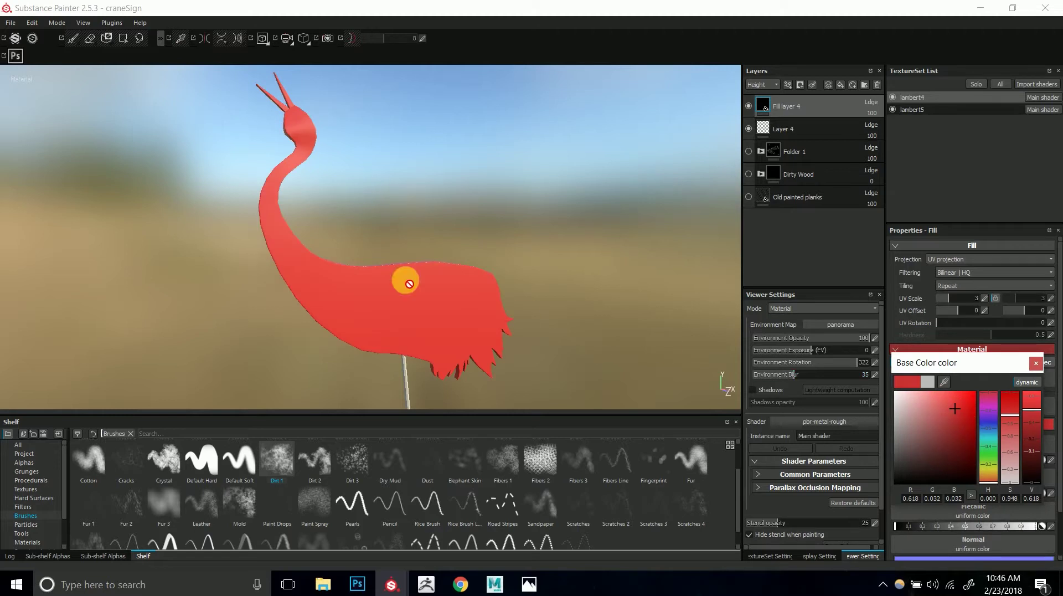
pyautogui.keyDown('alt'); pyautogui.moveTo(427, 225); pyautogui.dragTo(416, 272); pyautogui.keyUp('alt')
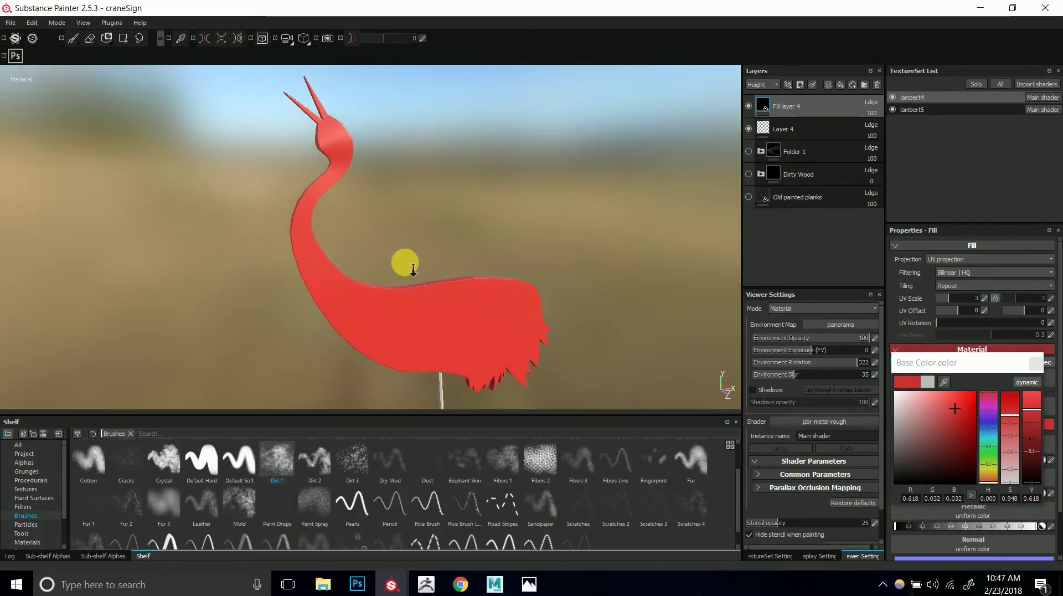
pyautogui.moveTo(989, 421); pyautogui.dragTo(993, 484)
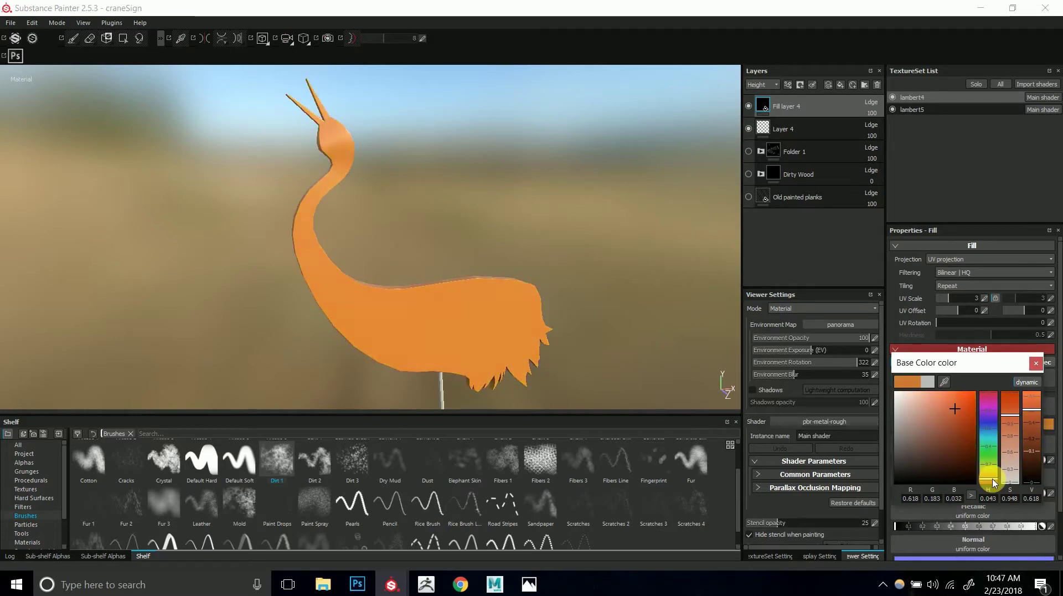
pyautogui.click(1036, 363)
pyautogui.scroll(-1, 1058, 376)
pyautogui.moveTo(1058, 378); pyautogui.dragTo(1058, 401)
pyautogui.keyDown('alt'); pyautogui.moveTo(475, 324); pyautogui.dragTo(533, 316); pyautogui.keyUp('alt')
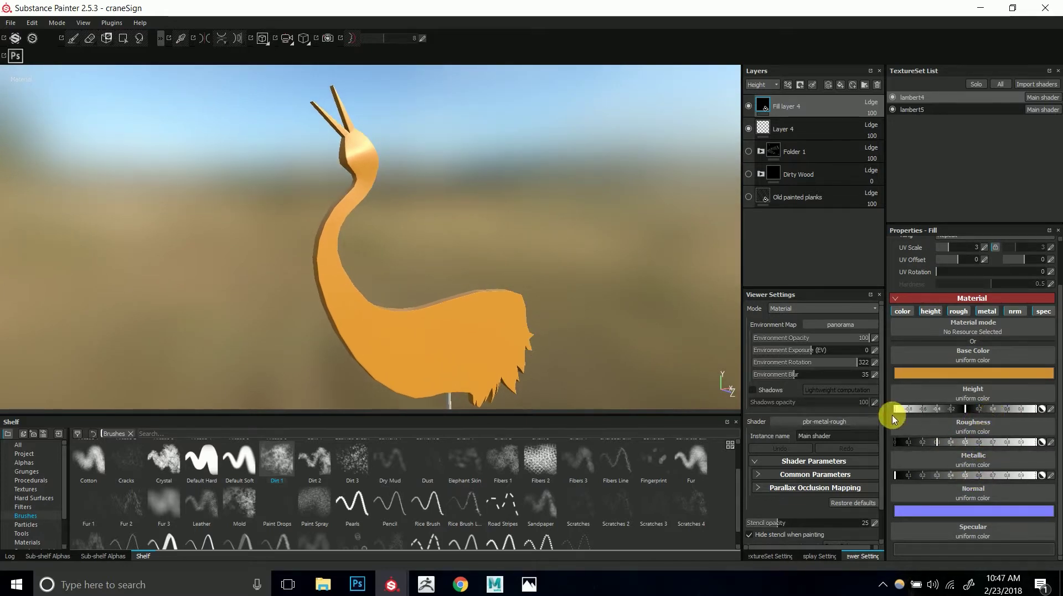
pyautogui.keyDown('alt'); pyautogui.moveTo(467, 290); pyautogui.dragTo(437, 313); pyautogui.keyUp('alt')
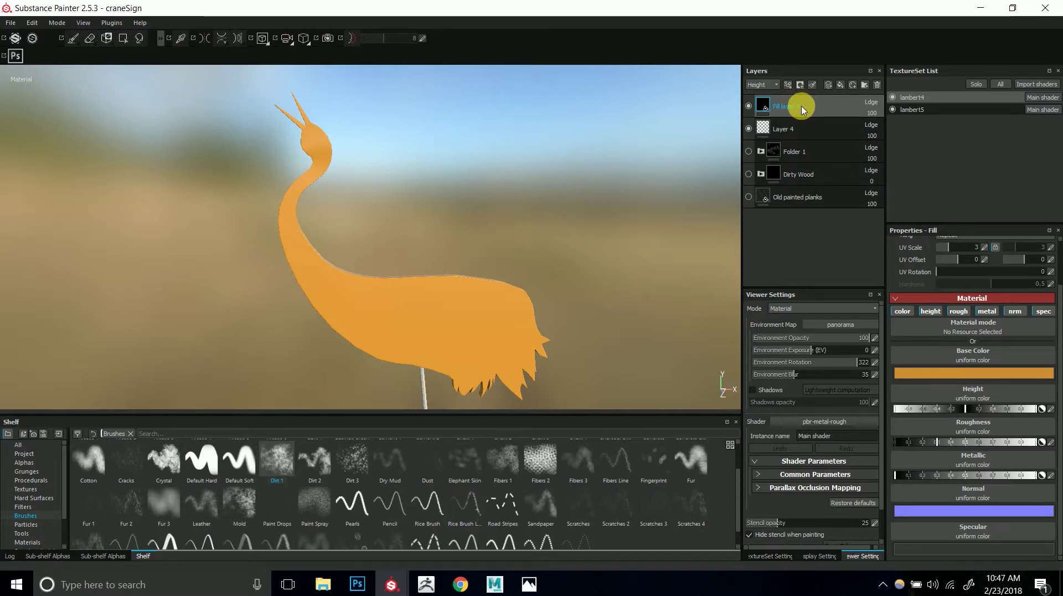
pyautogui.press('Return')
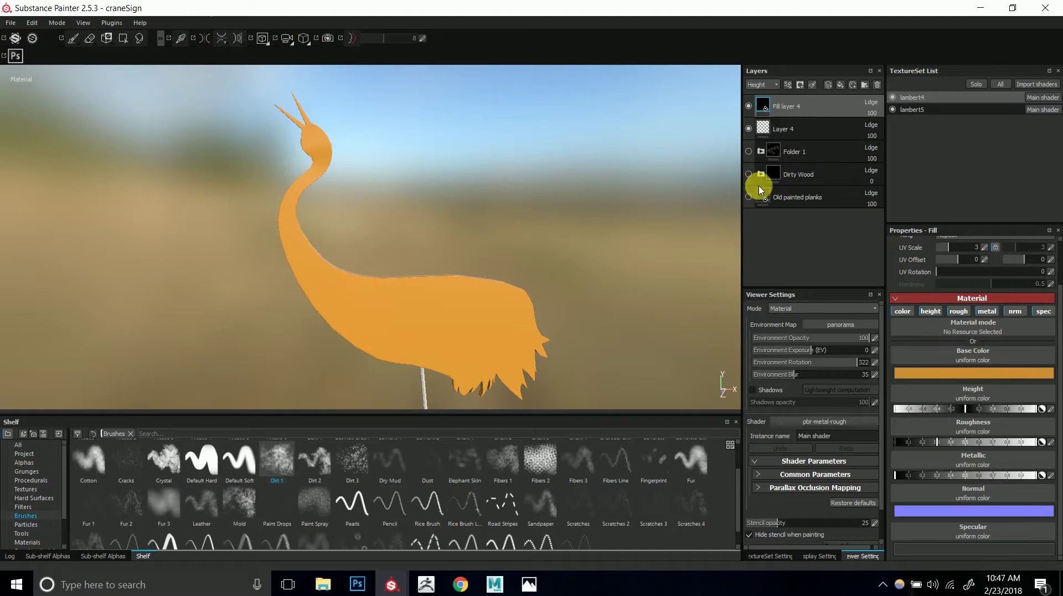
pyautogui.click(789, 86)
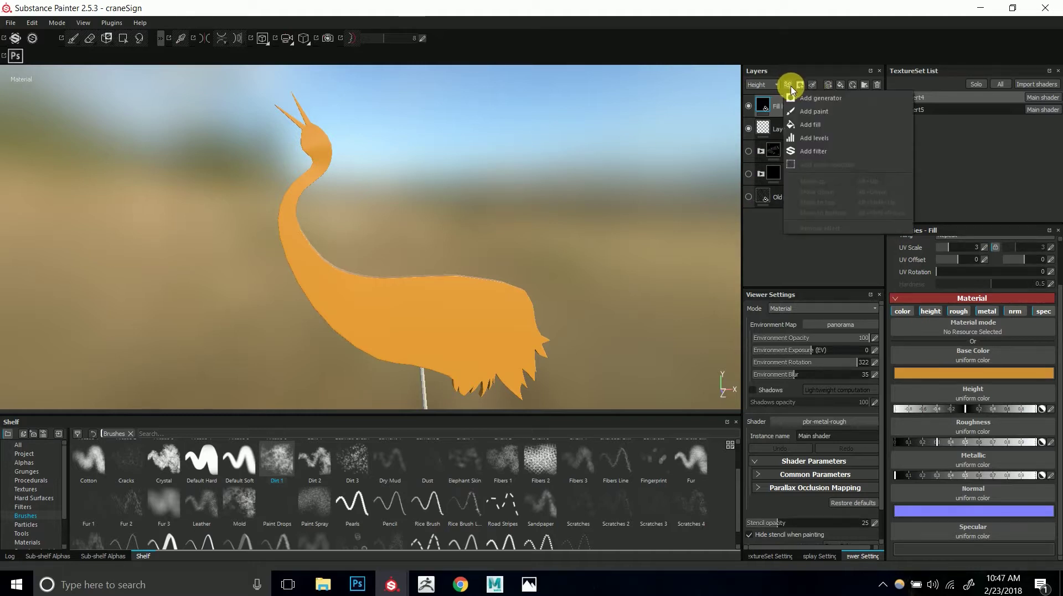
pyautogui.click(792, 88)
pyautogui.click(801, 86)
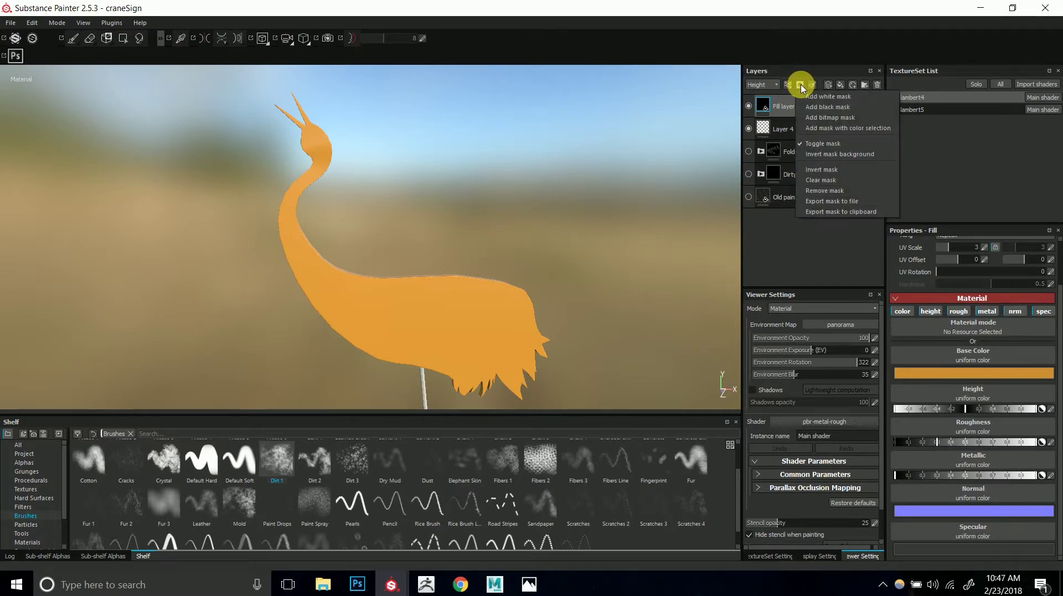
pyautogui.click(801, 101)
pyautogui.click(800, 87)
pyautogui.click(797, 107)
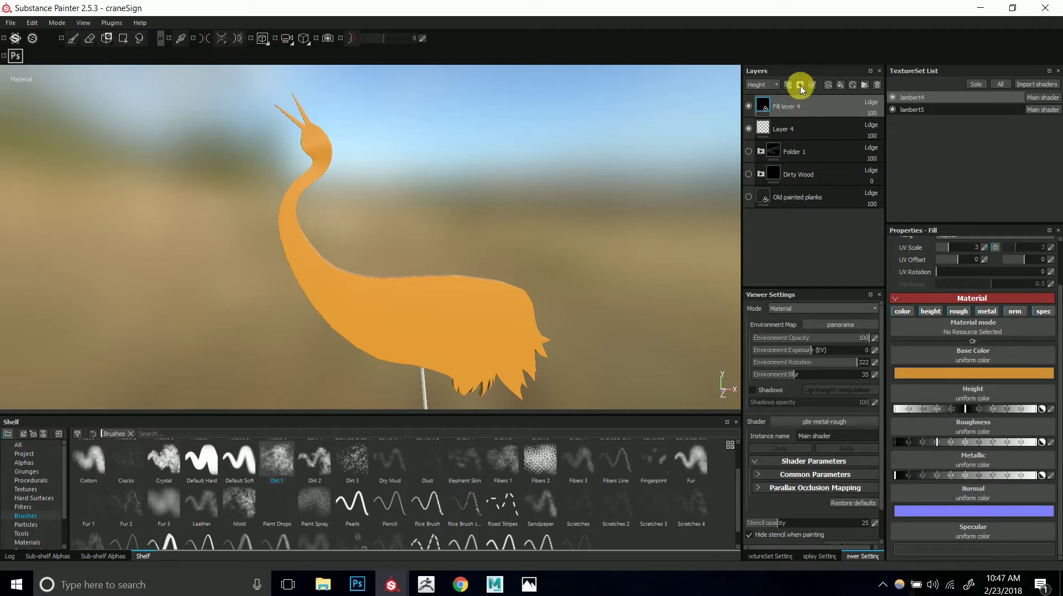
pyautogui.click(801, 86)
pyautogui.click(788, 104)
pyautogui.rightClick(790, 109)
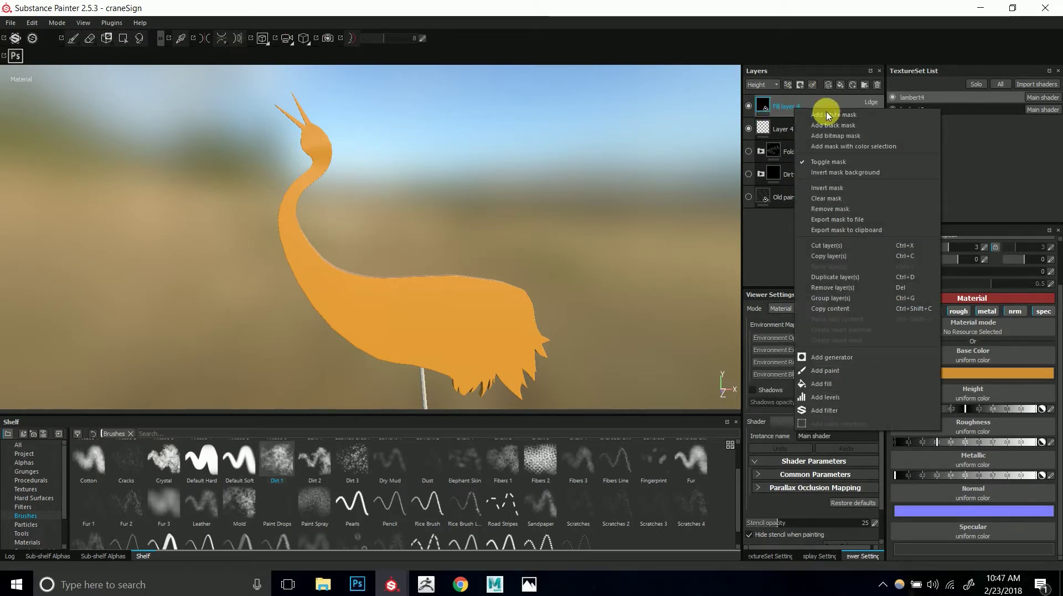
pyautogui.click(783, 104)
# - Add a white mask to Fill layer 4
pyautogui.click(801, 86)
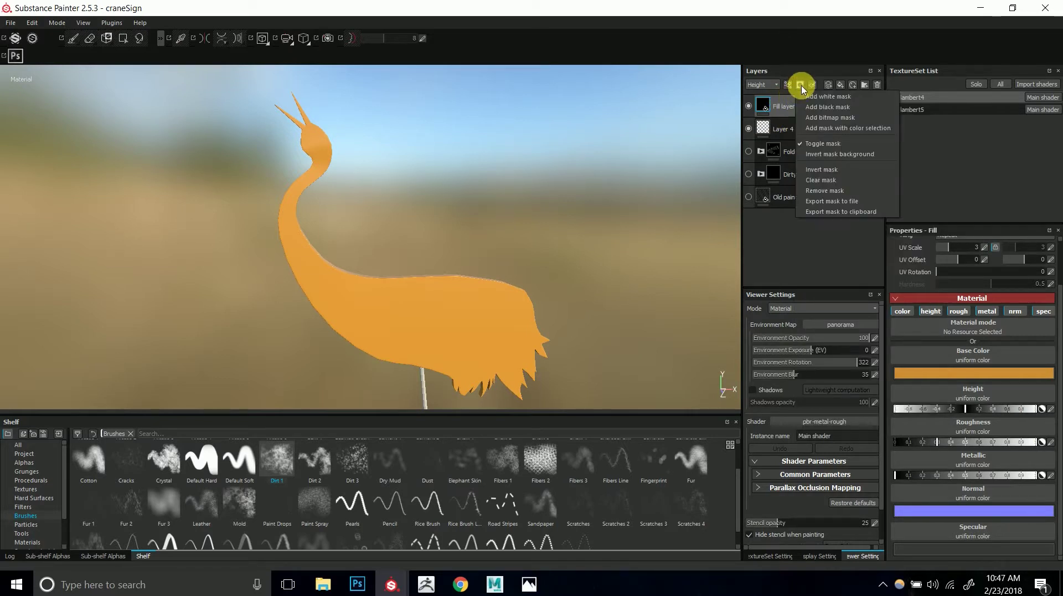
pyautogui.click(810, 97)
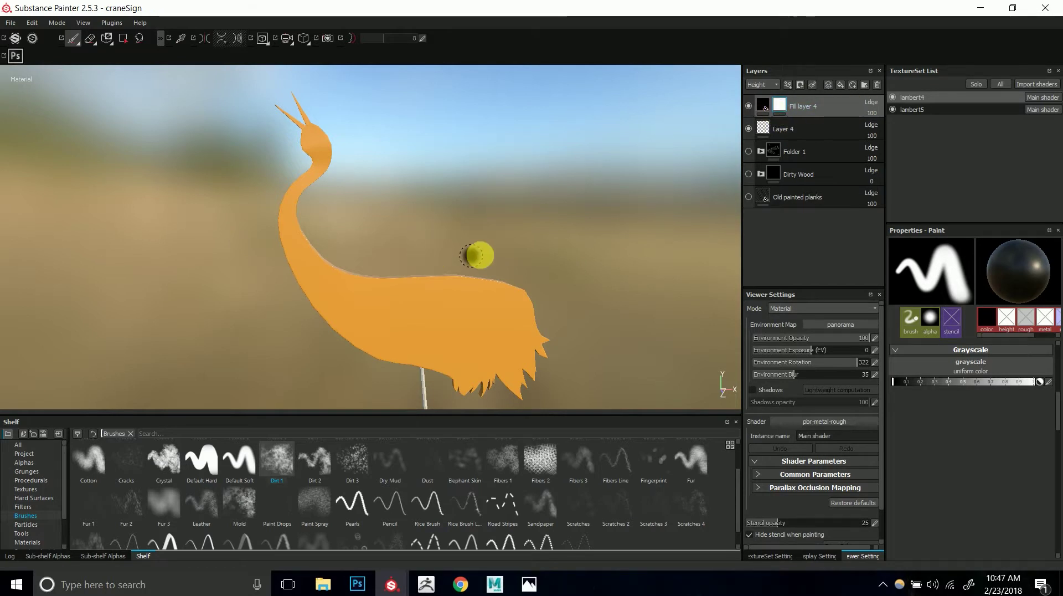
pyautogui.keyDown('alt'); pyautogui.moveTo(451, 256); pyautogui.dragTo(503, 277, button='middle'); pyautogui.keyUp('alt')
pyautogui.keyDown('alt'); pyautogui.moveTo(503, 277); pyautogui.dragTo(455, 249, button='right'); pyautogui.keyUp('alt')
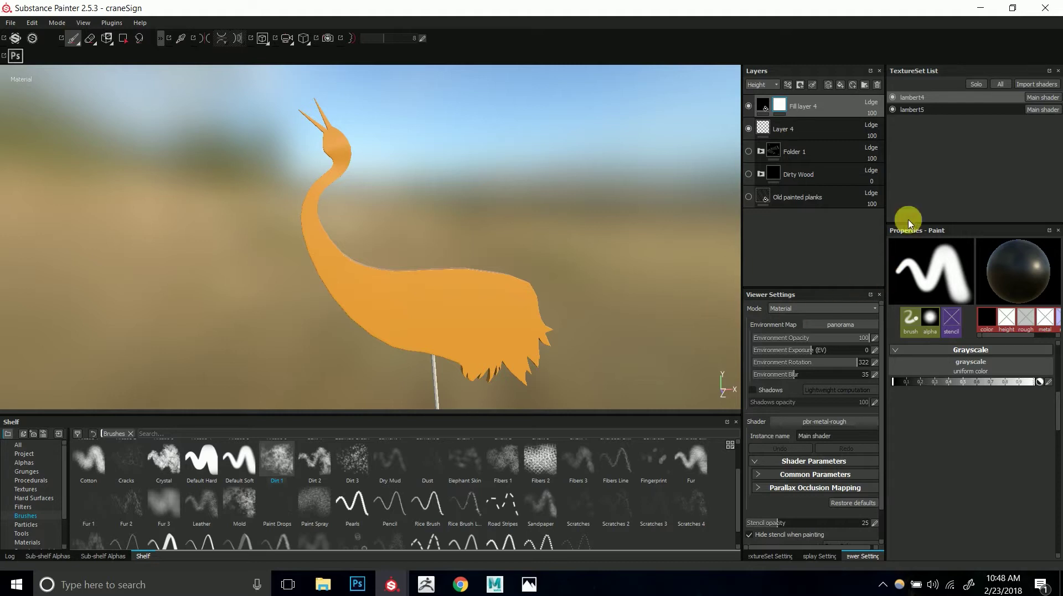
# - Paint a round patch in black on the mask of Fill layer 4, in the middle of the crane's body
pyautogui.click(763, 106)
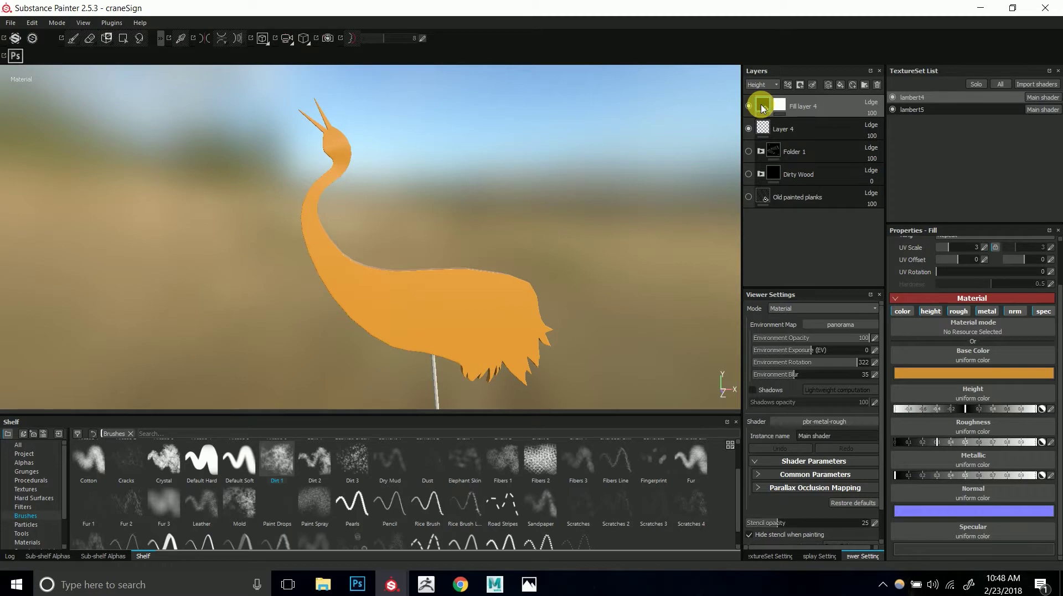
pyautogui.scroll(3, 1055, 360)
pyautogui.scroll(-2, 1055, 370)
pyautogui.click(781, 105)
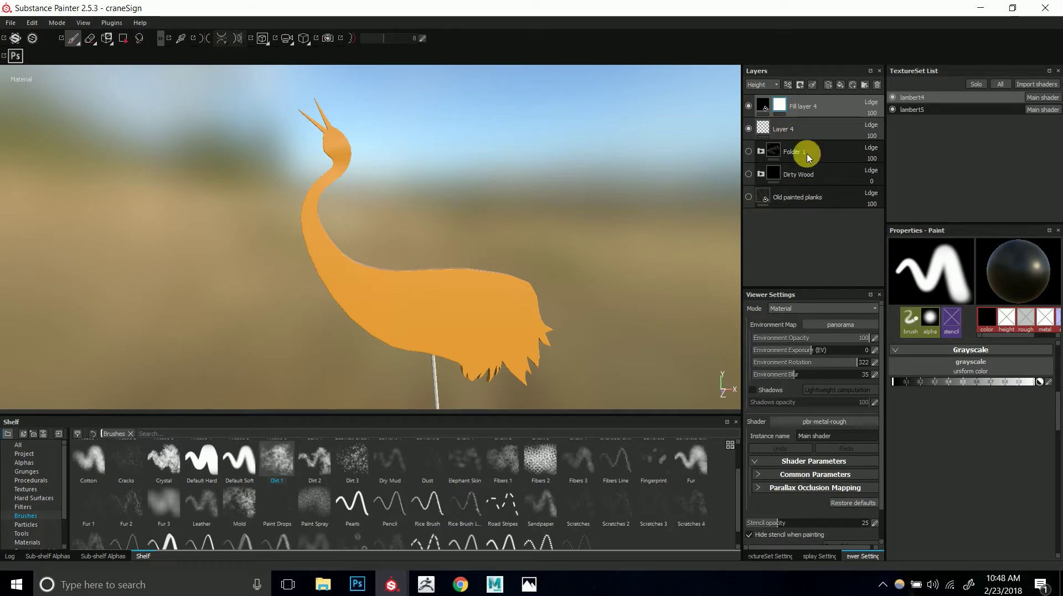
pyautogui.moveTo(908, 382); pyautogui.dragTo(1045, 387)
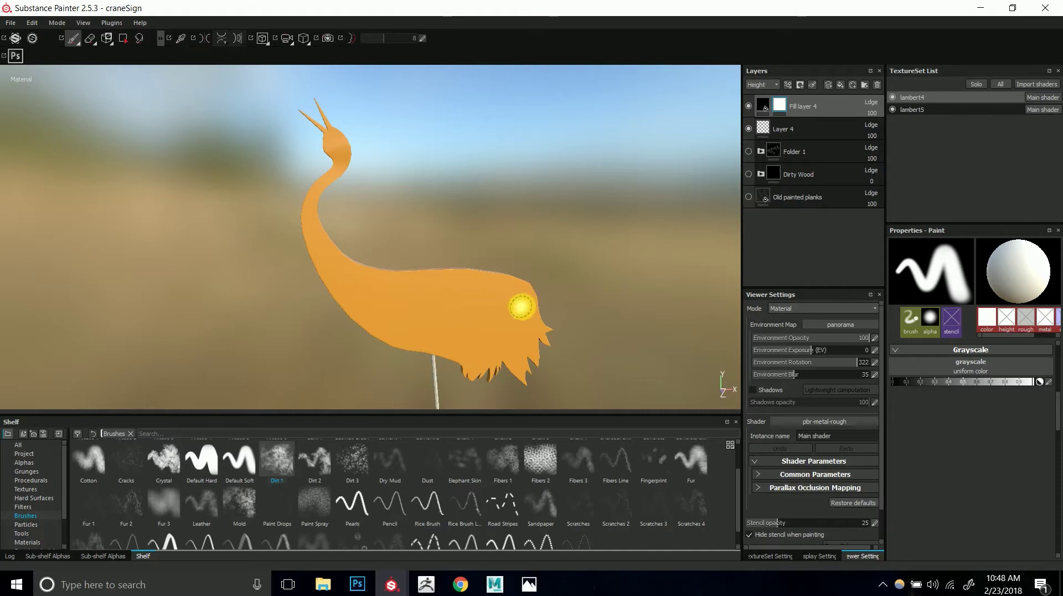
pyautogui.moveTo(928, 382); pyautogui.dragTo(893, 382)
pyautogui.click(446, 309)
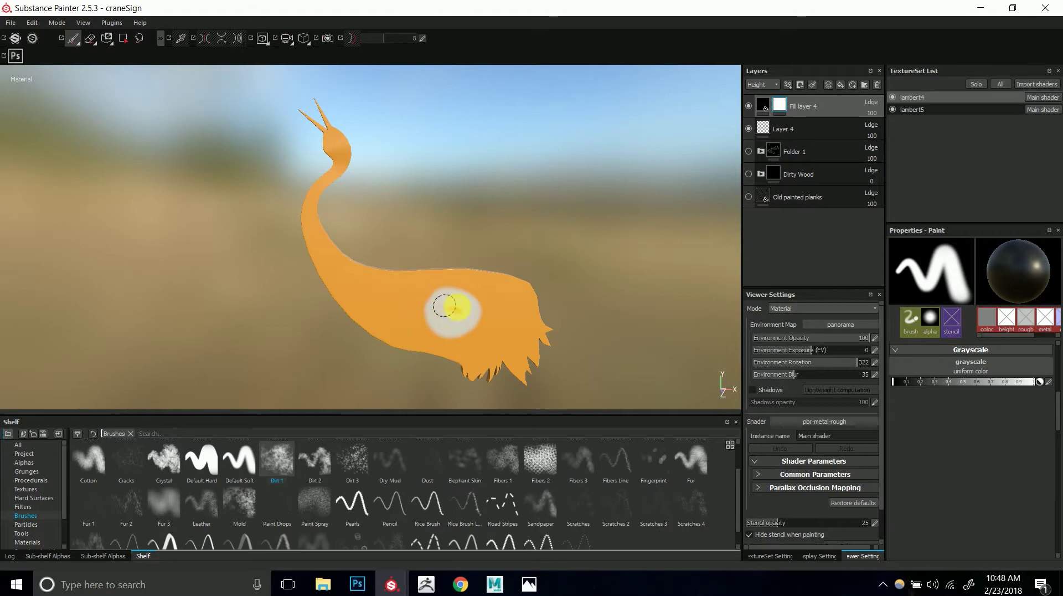
pyautogui.moveTo(454, 314)
pyautogui.mouseDown()
pyautogui.moveTo(458, 325)
pyautogui.moveTo(444, 301)
pyautogui.moveTo(442, 328)
pyautogui.moveTo(532, 292)
pyautogui.moveTo(539, 334)
pyautogui.mouseUp()
pyautogui.keyDown('alt'); pyautogui.moveTo(539, 334); pyautogui.dragTo(497, 316, button='right'); pyautogui.keyUp('alt')
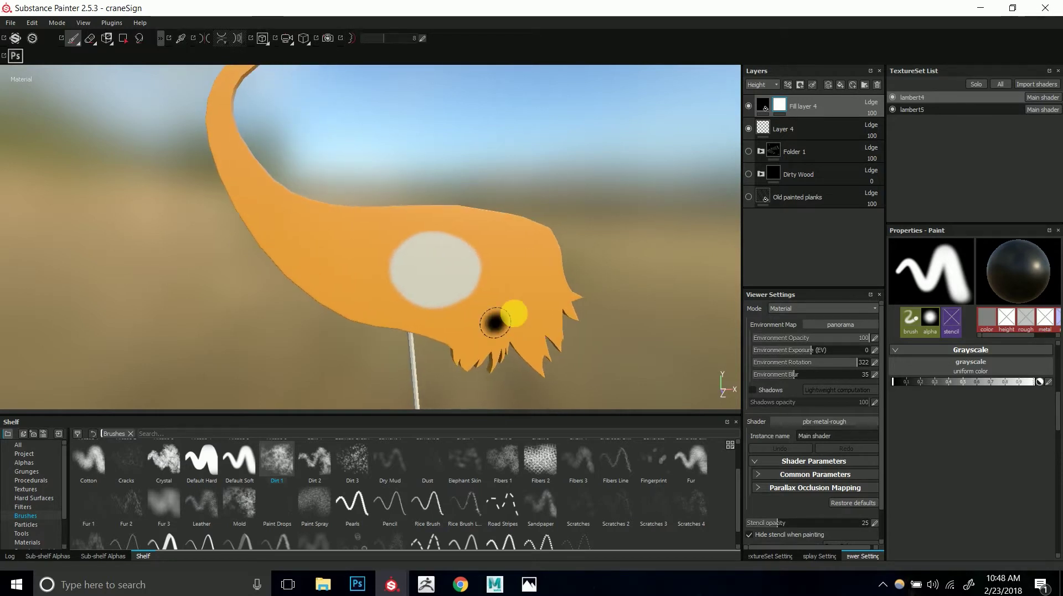
# - Delete Fill layer 4 together with its mask and undo the deletion
pyautogui.click(780, 106)
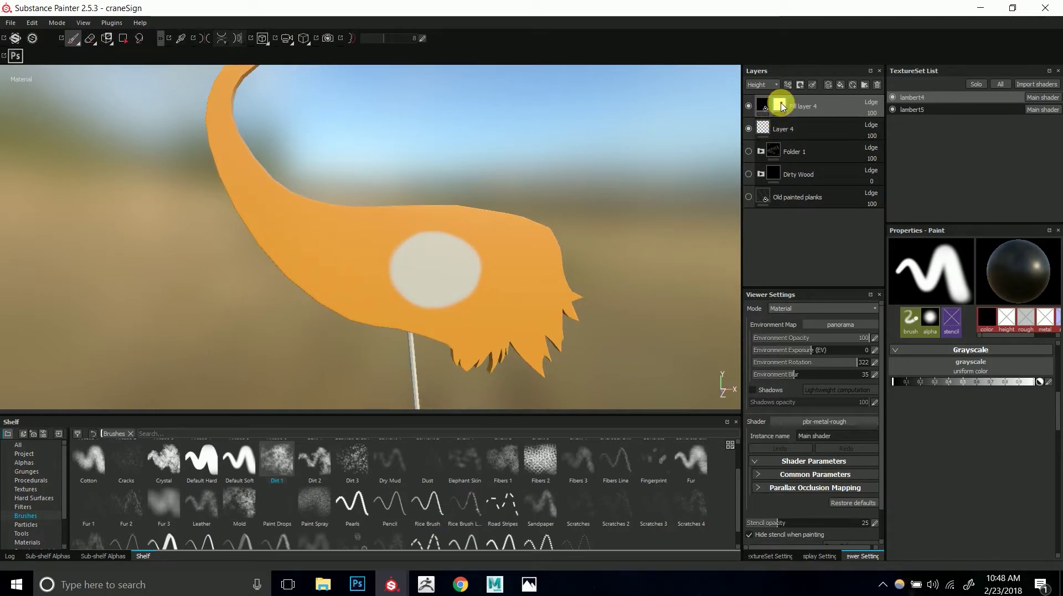
pyautogui.press('Delete')
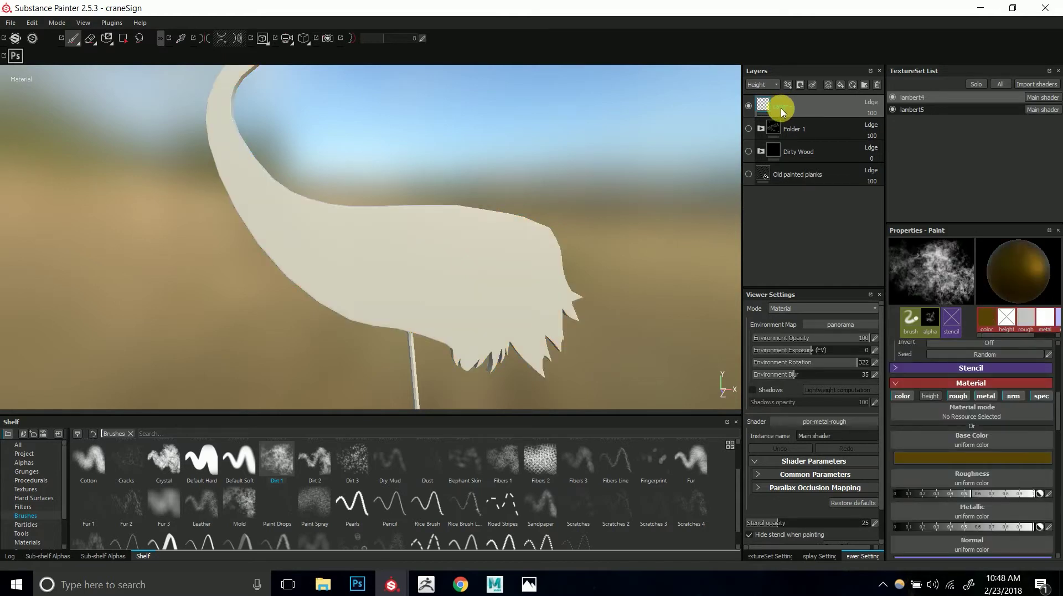
pyautogui.hotkey('ctrl', 'z')
# - Clear the mask of Fill layer 4 and undo the clearing
pyautogui.rightClick(781, 105)
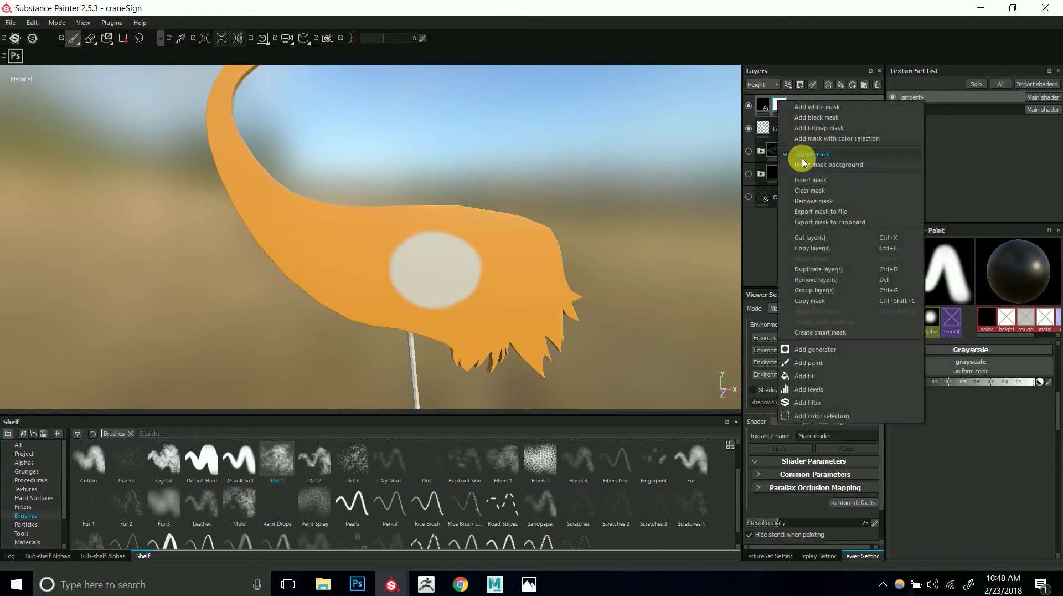
pyautogui.click(808, 190)
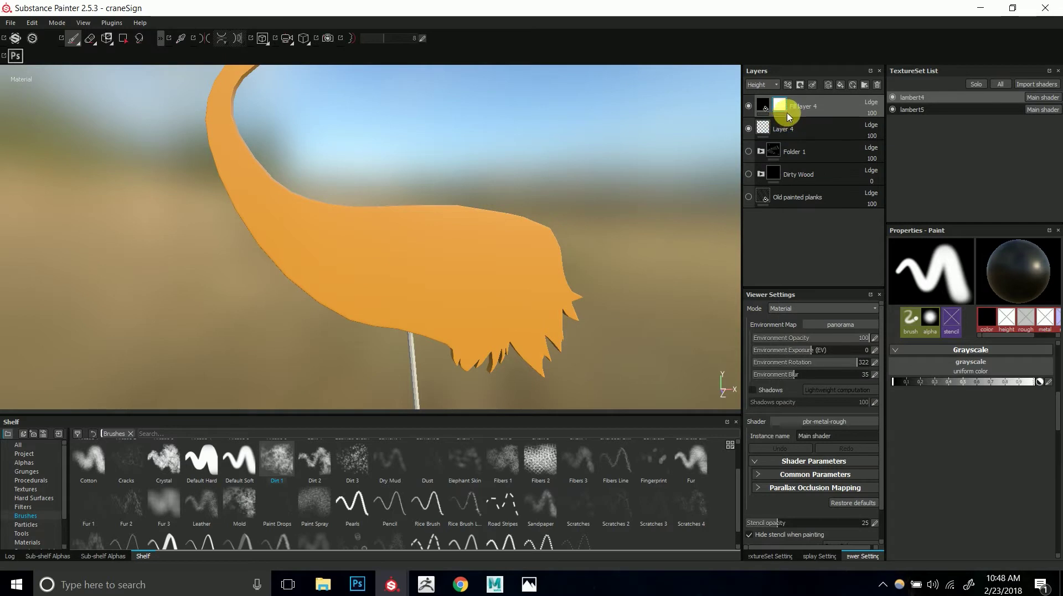
pyautogui.hotkey('ctrl', 'z')
# - Undo the black patch painted on the fill layer's mask over the crane's body
pyautogui.keyDown('alt'); pyautogui.moveTo(463, 316); pyautogui.dragTo(445, 283); pyautogui.keyUp('alt')
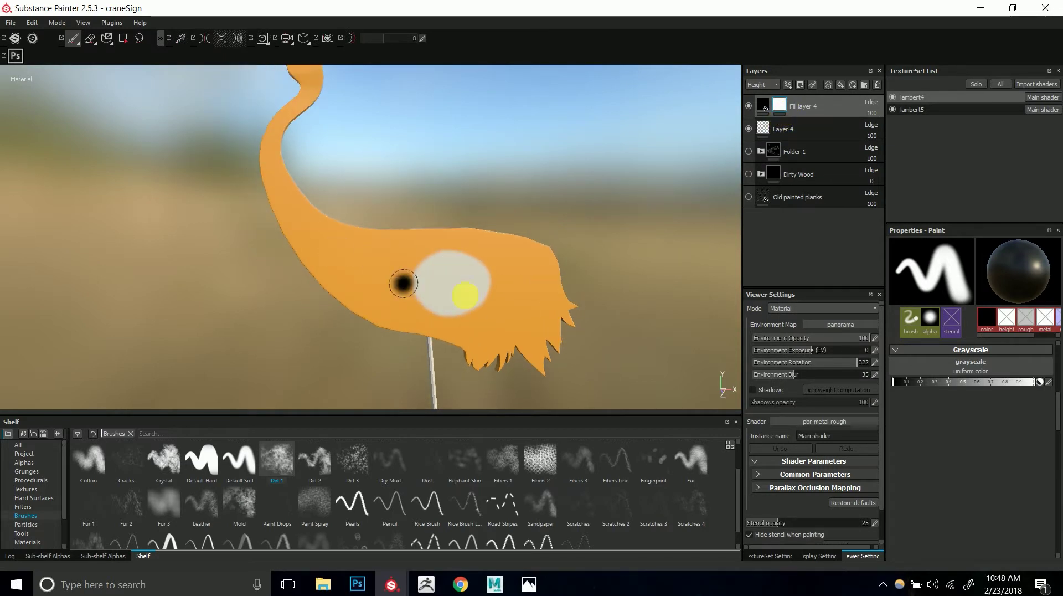
pyautogui.keyDown('alt'); pyautogui.moveTo(535, 292); pyautogui.dragTo(551, 290); pyautogui.keyUp('alt')
pyautogui.keyDown('alt'); pyautogui.moveTo(668, 209); pyautogui.dragTo(368, 278); pyautogui.keyUp('alt')
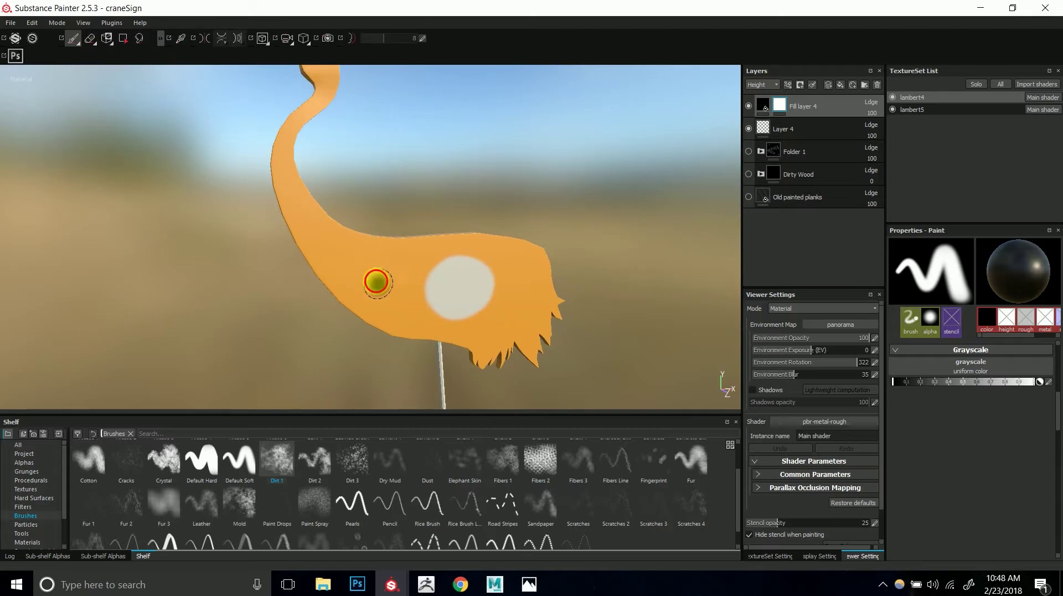
pyautogui.hotkey('ctrl', 'z')
pyautogui.hotkey('ctrl', 'z')
pyautogui.moveTo(563, 301)
pyautogui.keyDown('alt'); pyautogui.mouseDown()
pyautogui.moveTo(510, 325)
pyautogui.moveTo(513, 308)
pyautogui.moveTo(572, 282)
pyautogui.mouseUp(); pyautogui.keyUp('alt')
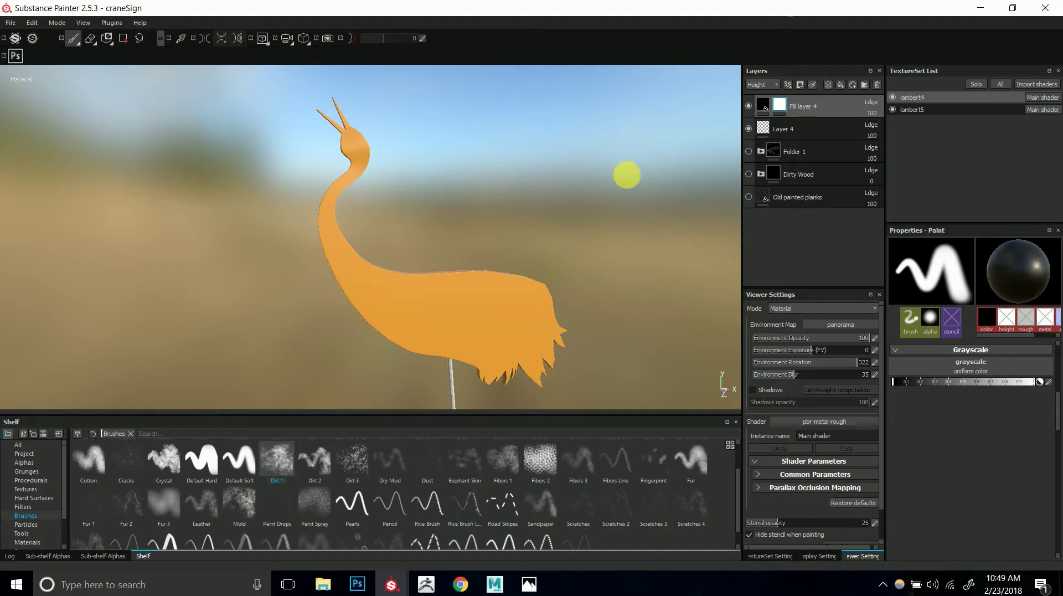
# - Try the Cavity Rust smart mask on Fill layer 4, undo it and apply the Dirt smart mask instead
pyautogui.scroll(-2, 66, 526)
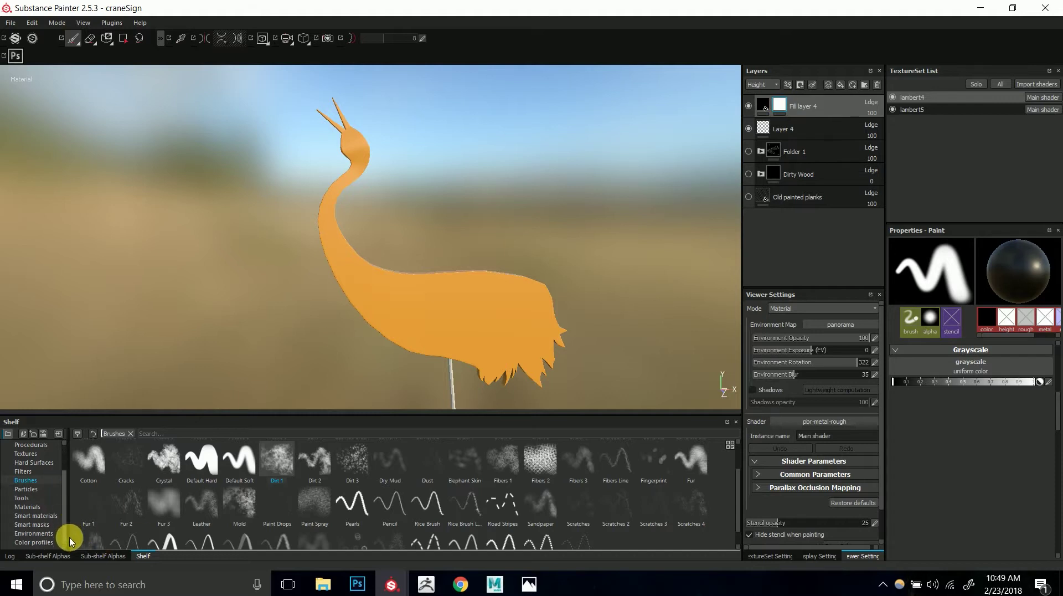
pyautogui.click(39, 524)
pyautogui.moveTo(97, 466); pyautogui.dragTo(782, 106)
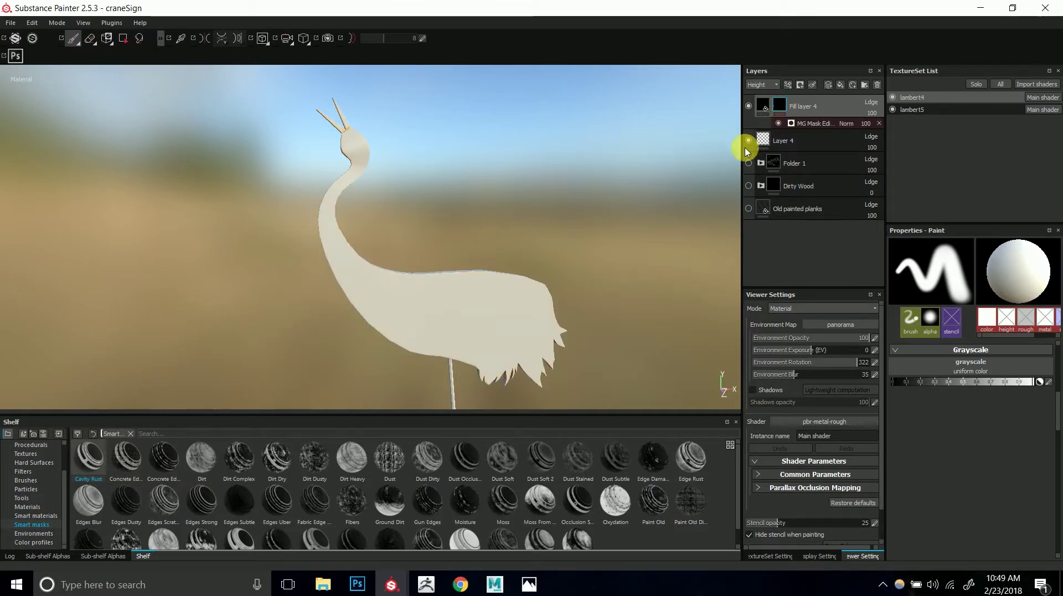
pyautogui.hotkey('ctrl', 'z')
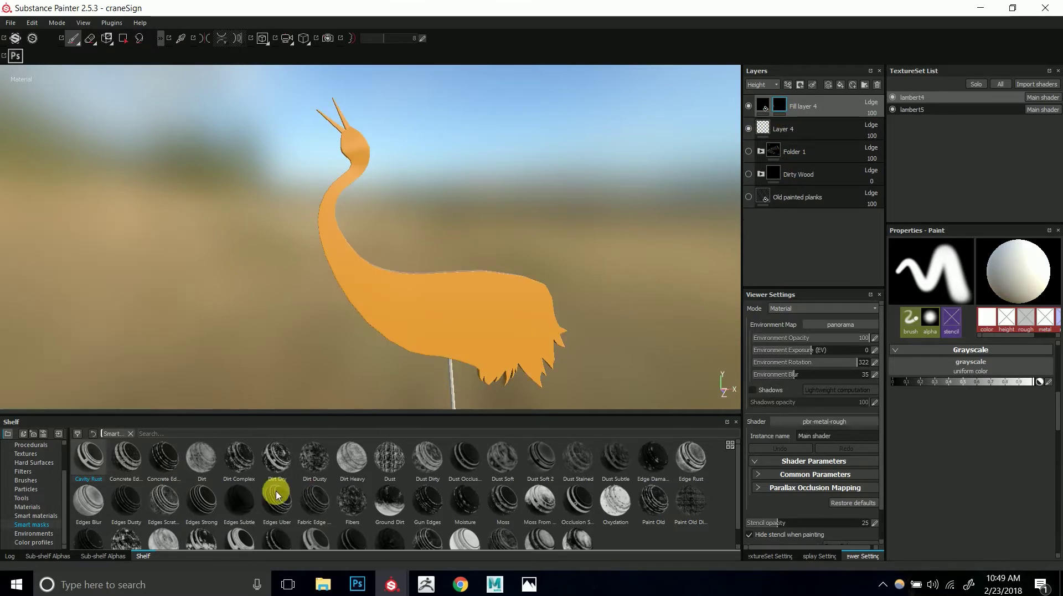
pyautogui.moveTo(201, 456); pyautogui.dragTo(782, 110)
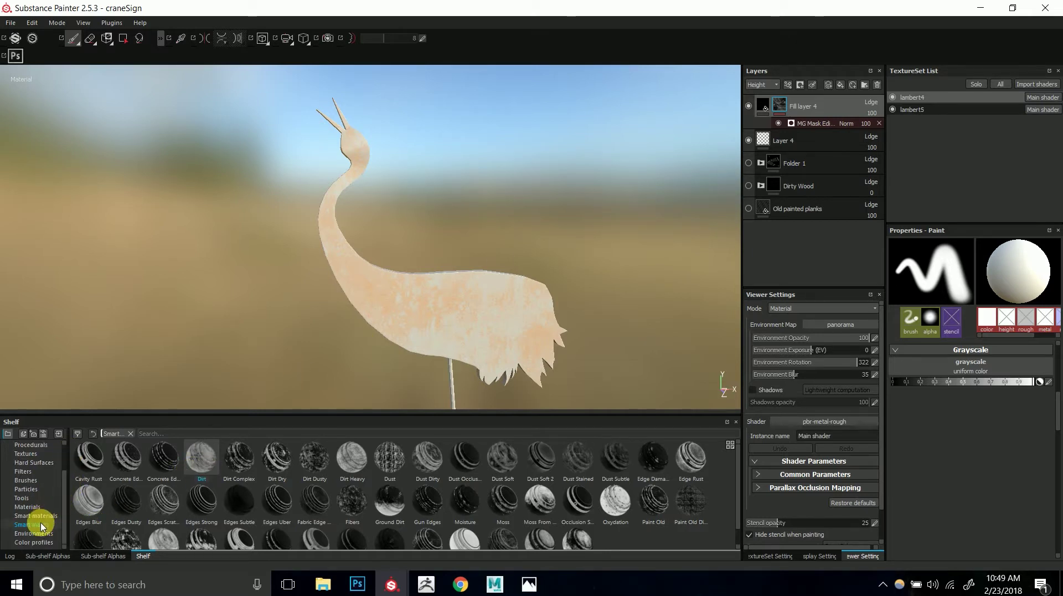
# - Examine the additional maps baked for lambert4, including normal, ambient occlusion, curvature, position and thickness
pyautogui.scroll(2, 473, 319)
pyautogui.click(770, 556)
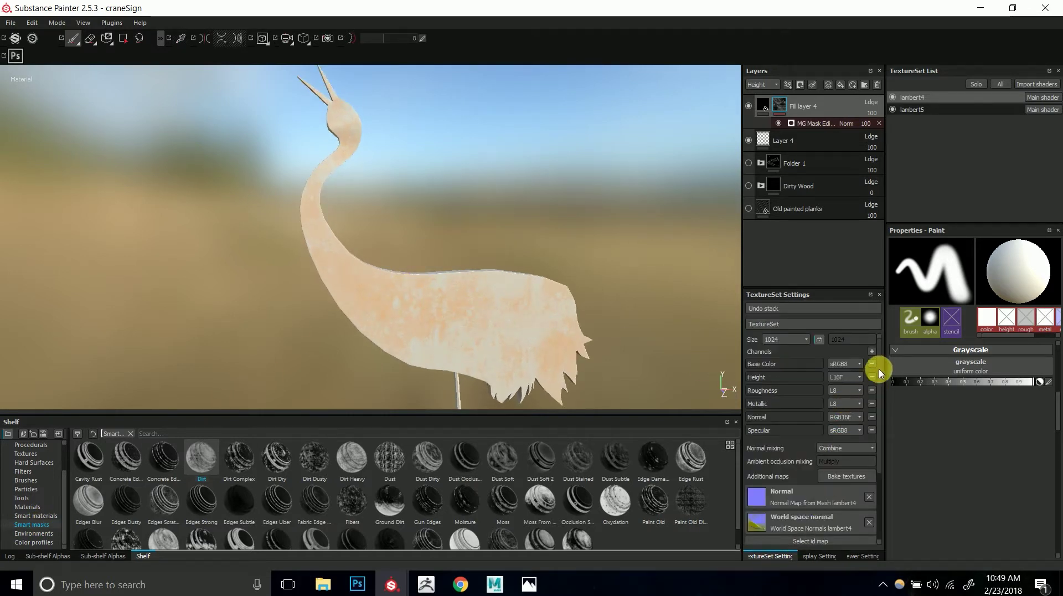
pyautogui.scroll(-4, 878, 403)
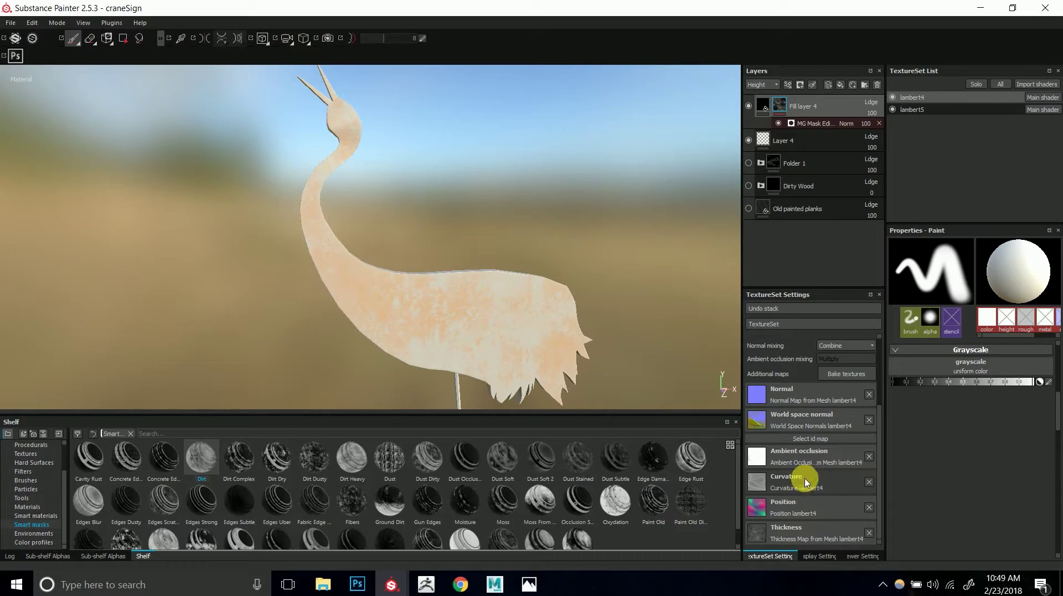
pyautogui.scroll(5, 640, 373)
pyautogui.keyDown('alt'); pyautogui.moveTo(517, 325); pyautogui.dragTo(368, 240); pyautogui.keyUp('alt')
pyautogui.scroll(-3, 437, 240)
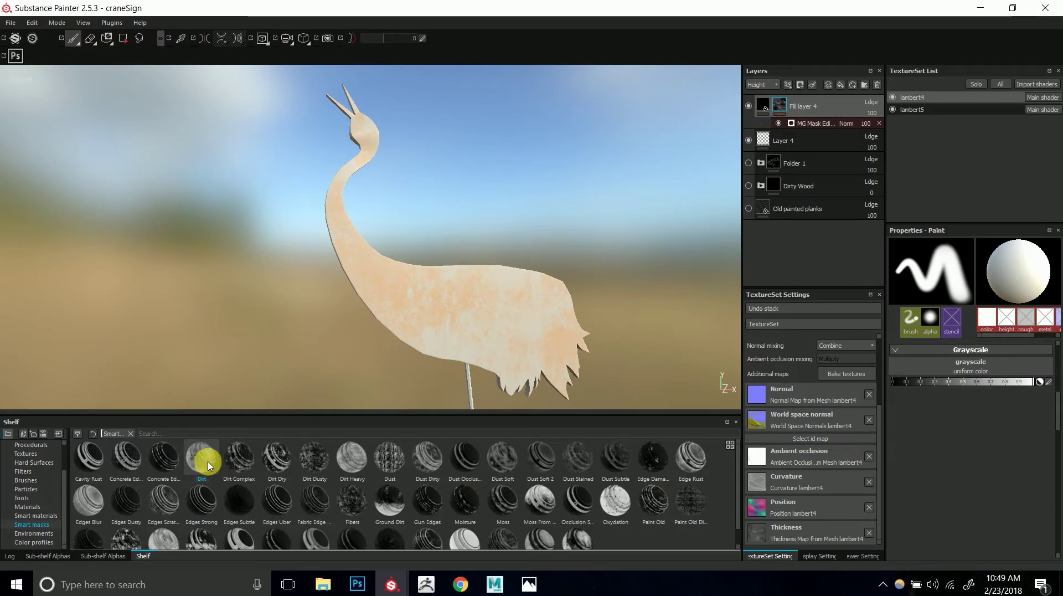
# - Set Global Balance to 0.42 and Global Contrast to 0.22 in the Dirt mask's generator on Fill layer 4
pyautogui.moveTo(202, 463); pyautogui.dragTo(804, 123)
pyautogui.keyDown('alt'); pyautogui.moveTo(490, 284); pyautogui.dragTo(488, 310); pyautogui.keyUp('alt')
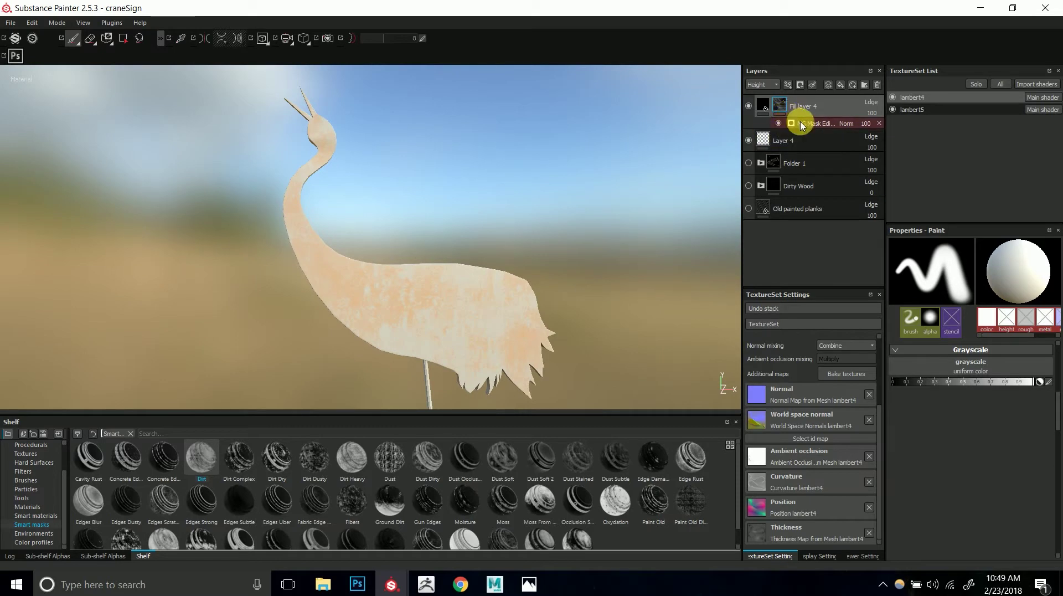
pyautogui.click(780, 109)
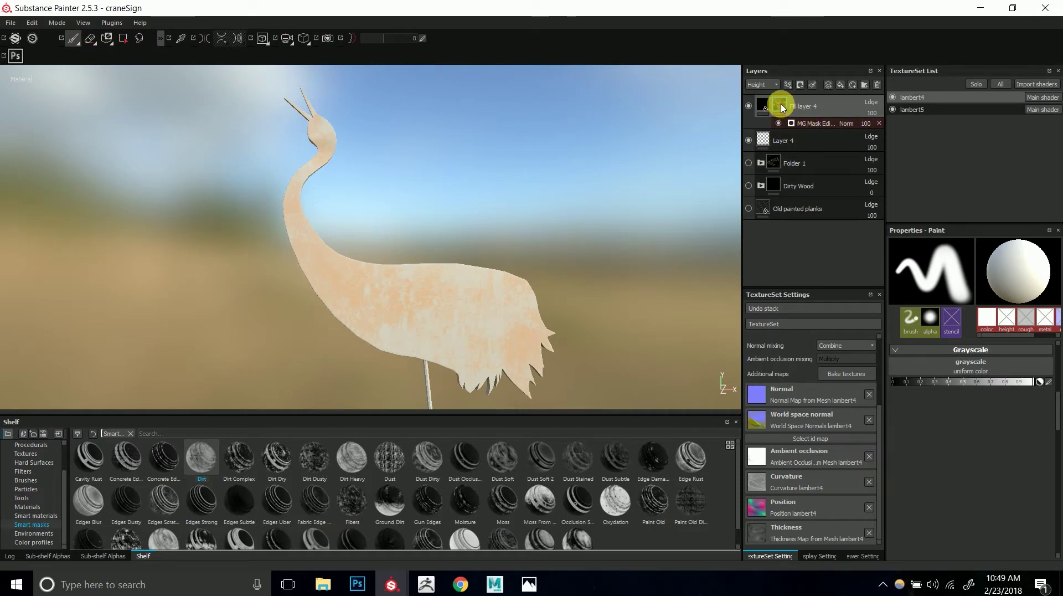
pyautogui.click(805, 125)
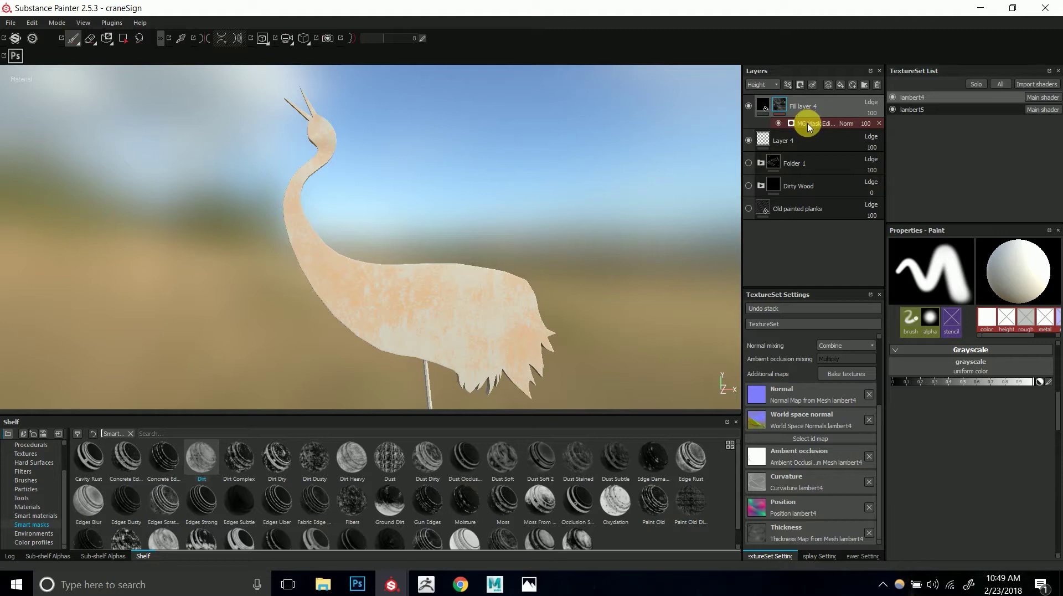
pyautogui.click(811, 127)
pyautogui.click(948, 255)
pyautogui.click(1028, 266)
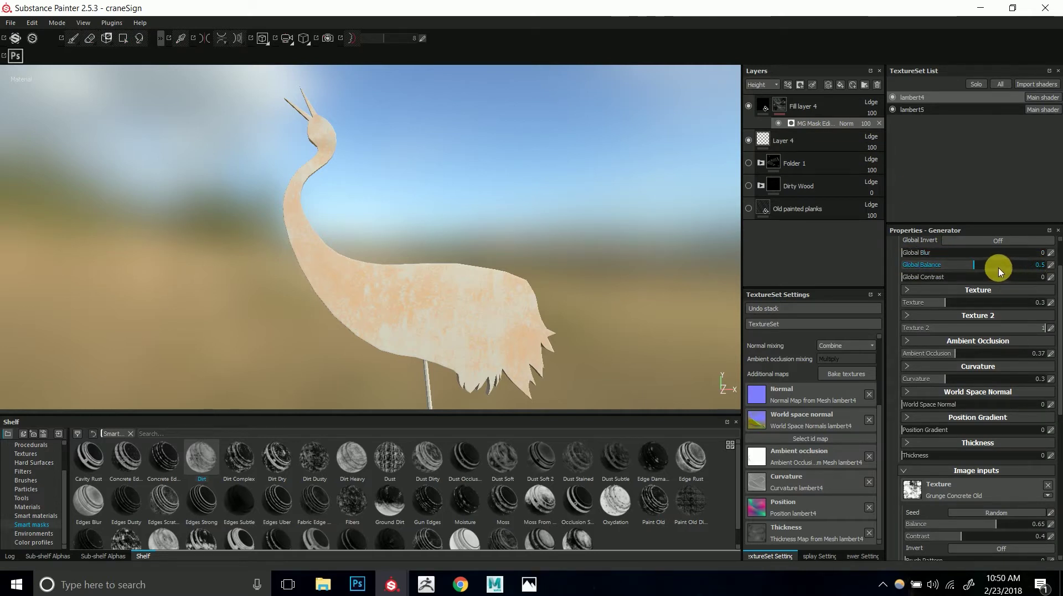
pyautogui.click(983, 278)
pyautogui.moveTo(975, 265); pyautogui.dragTo(934, 285)
pyautogui.click(919, 277)
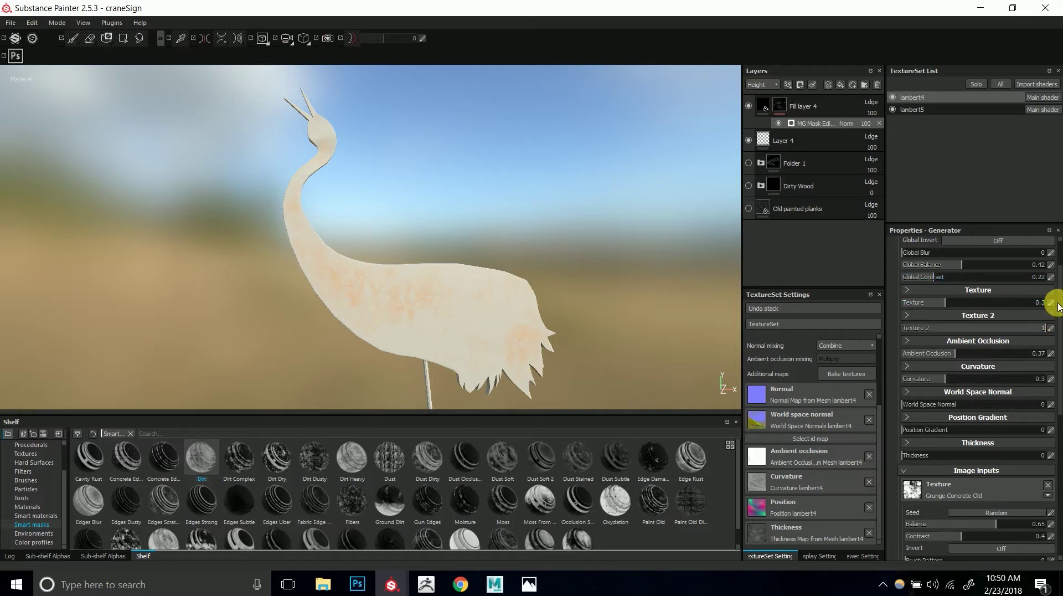
# - Delete the MG Mask Editor generator from Fill layer 4's mask
pyautogui.moveTo(1057, 312); pyautogui.dragTo(1054, 247)
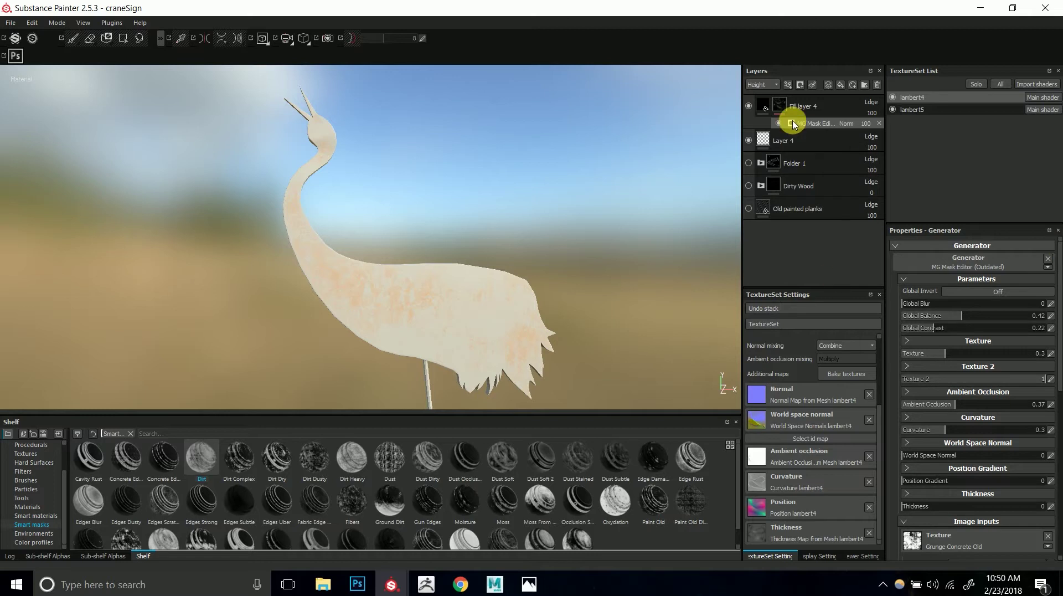
pyautogui.click(779, 106)
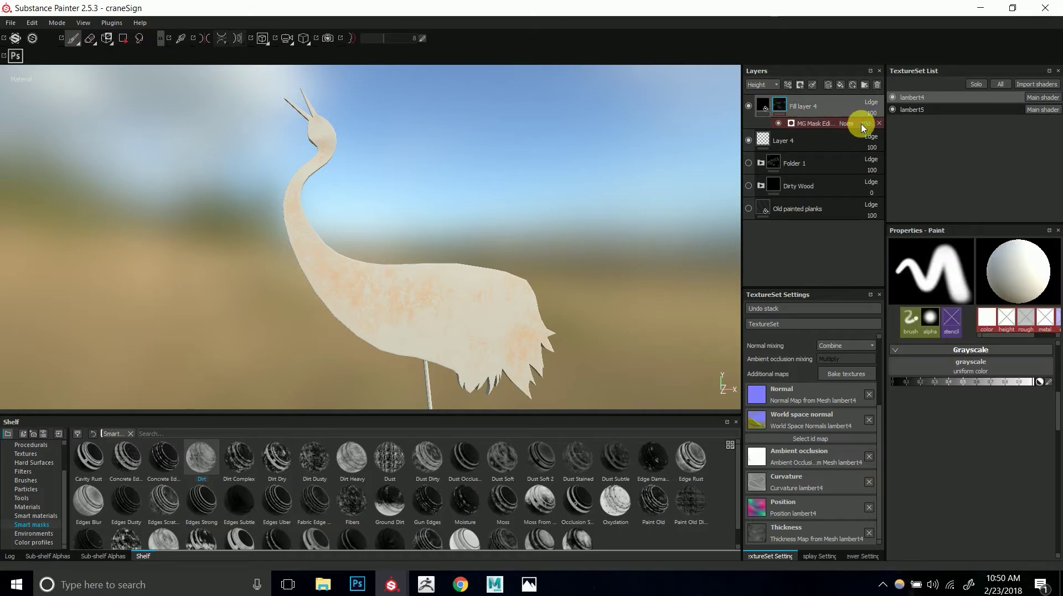
pyautogui.click(814, 128)
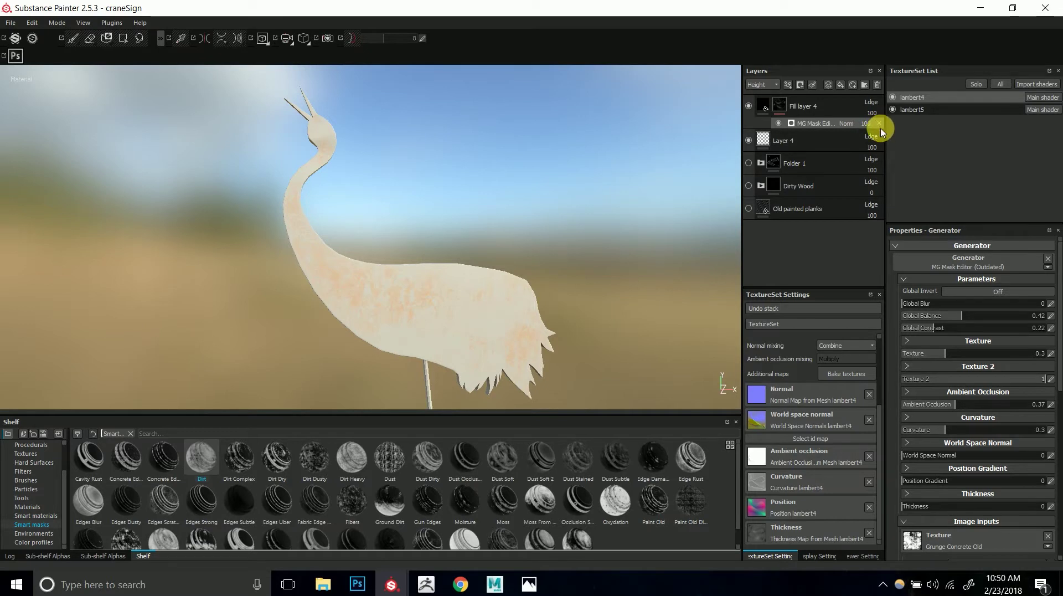
pyautogui.press('Delete')
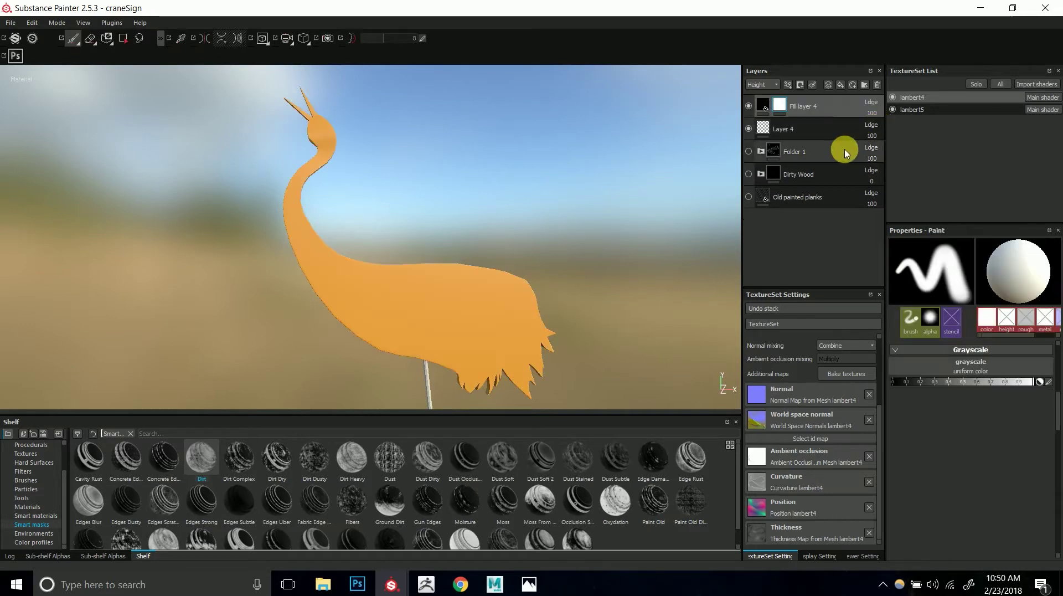
# - Add a generator to Fill layer 4's mask and assign MG Metal Edge Wear to it, checking the wear along the crane's edges
pyautogui.moveTo(774, 132); pyautogui.dragTo(790, 110)
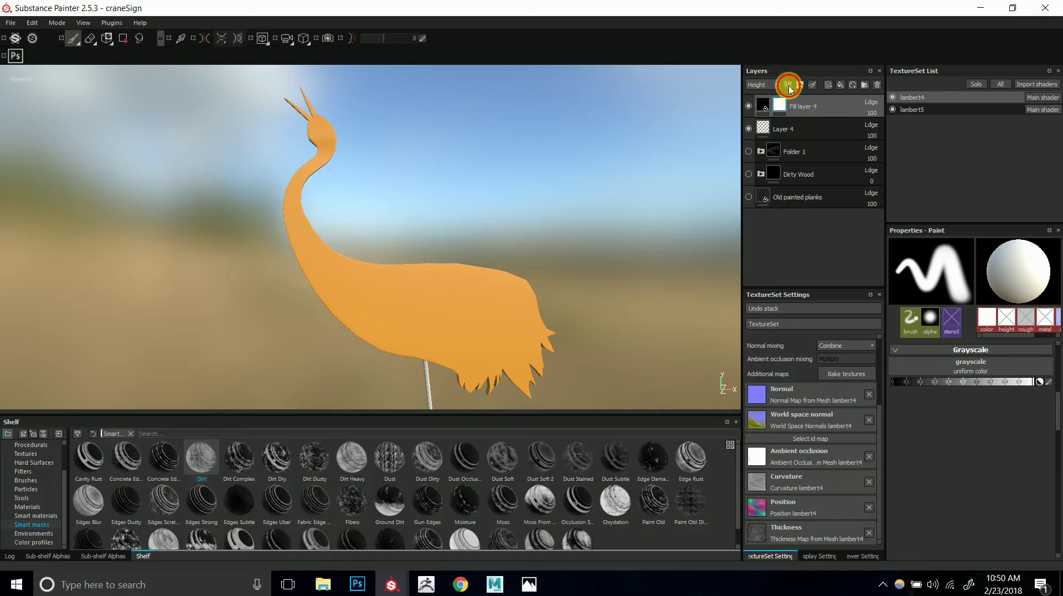
pyautogui.click(789, 87)
pyautogui.click(810, 101)
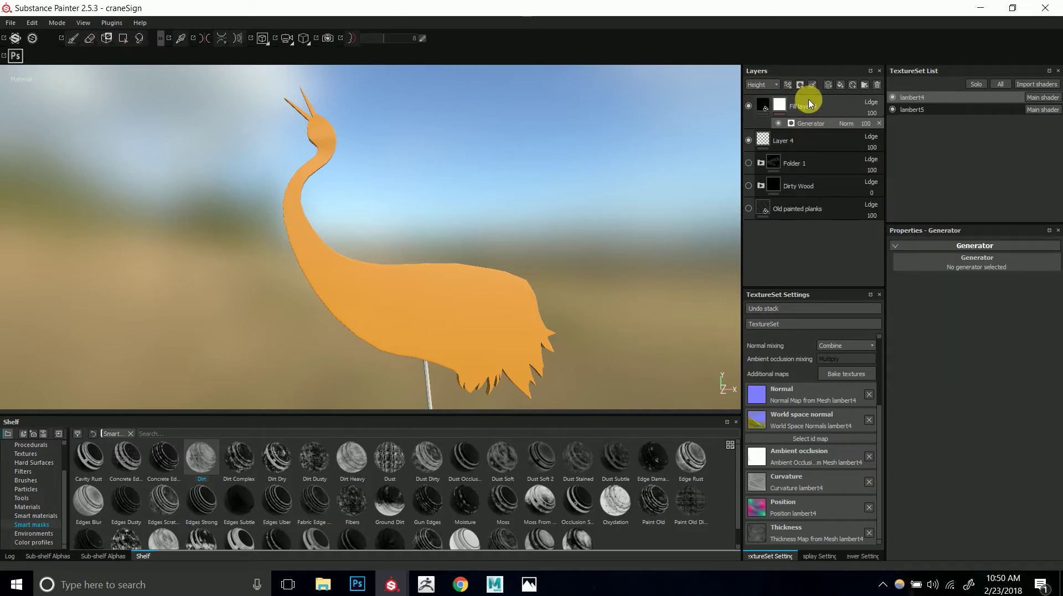
pyautogui.click(813, 125)
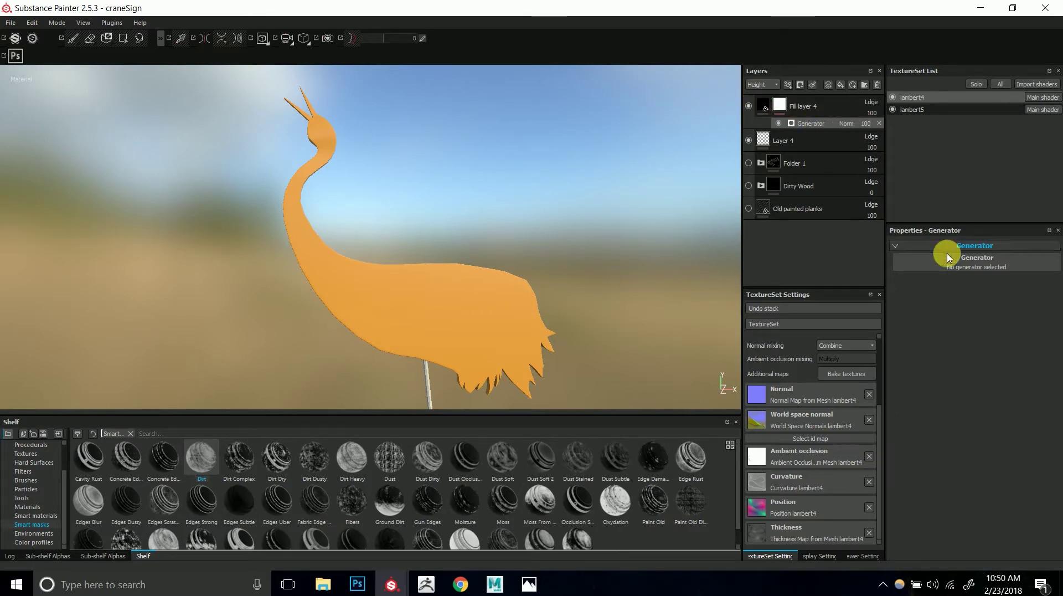
pyautogui.click(958, 266)
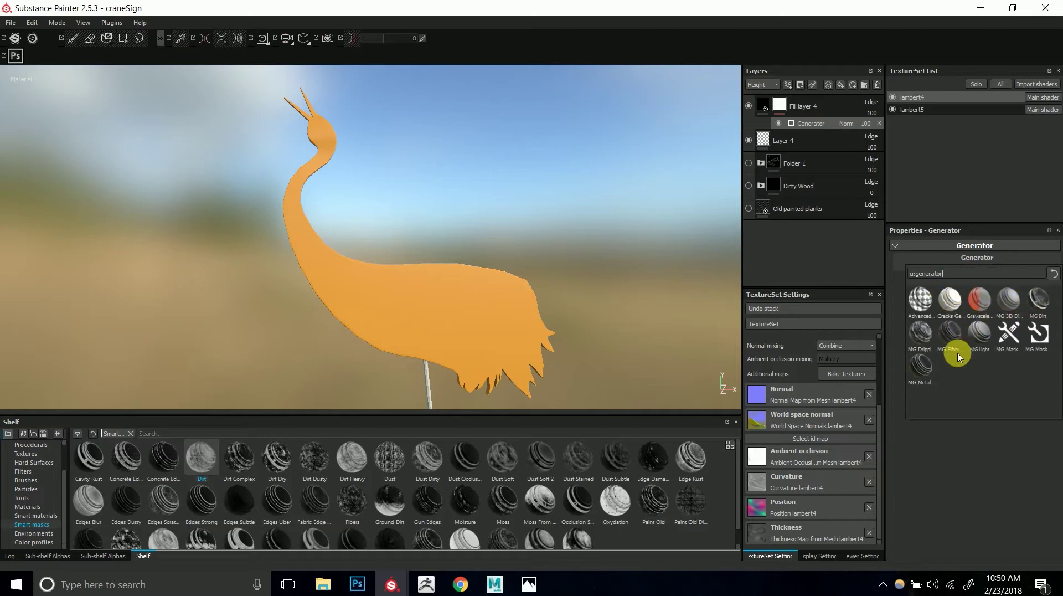
pyautogui.click(923, 368)
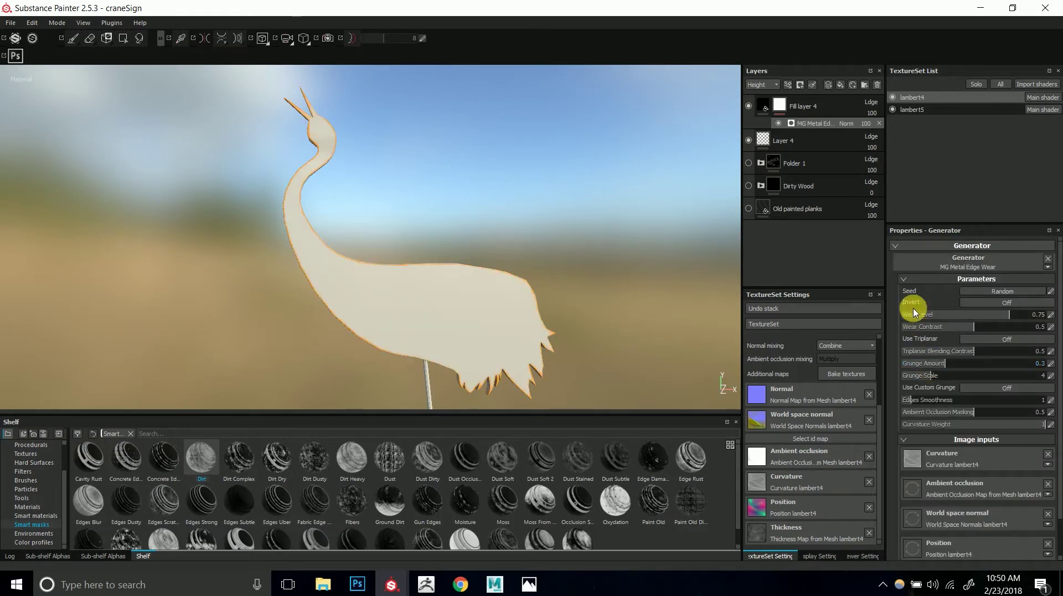
pyautogui.keyDown('alt'); pyautogui.moveTo(542, 288); pyautogui.dragTo(370, 324); pyautogui.keyUp('alt')
pyautogui.scroll(6, 554, 290)
pyautogui.keyDown('alt'); pyautogui.moveTo(714, 353); pyautogui.dragTo(546, 285); pyautogui.keyUp('alt')
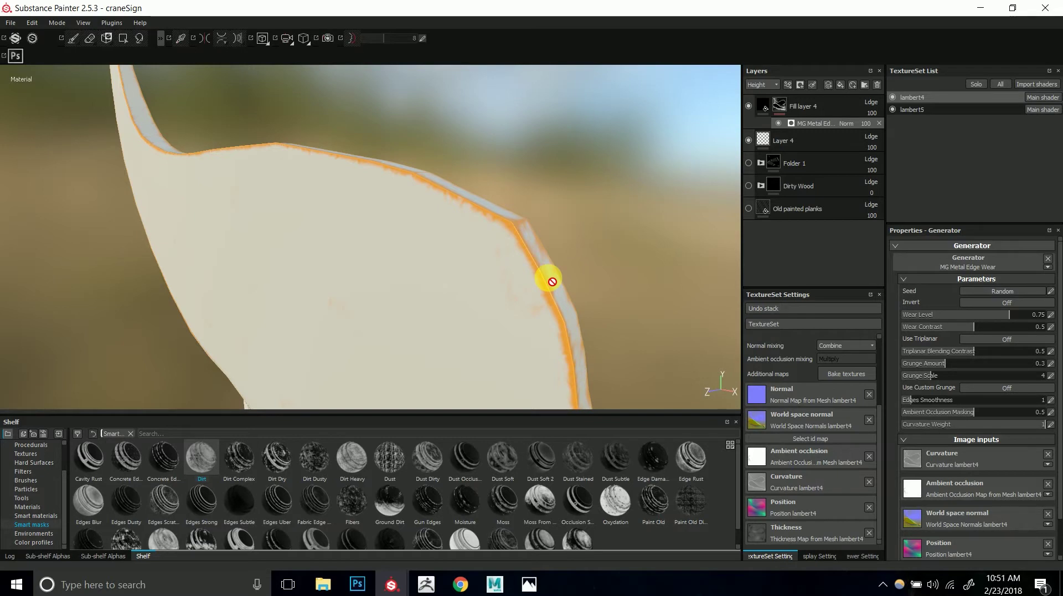
pyautogui.keyDown('alt'); pyautogui.moveTo(552, 281); pyautogui.dragTo(398, 225, button='right'); pyautogui.keyUp('alt')
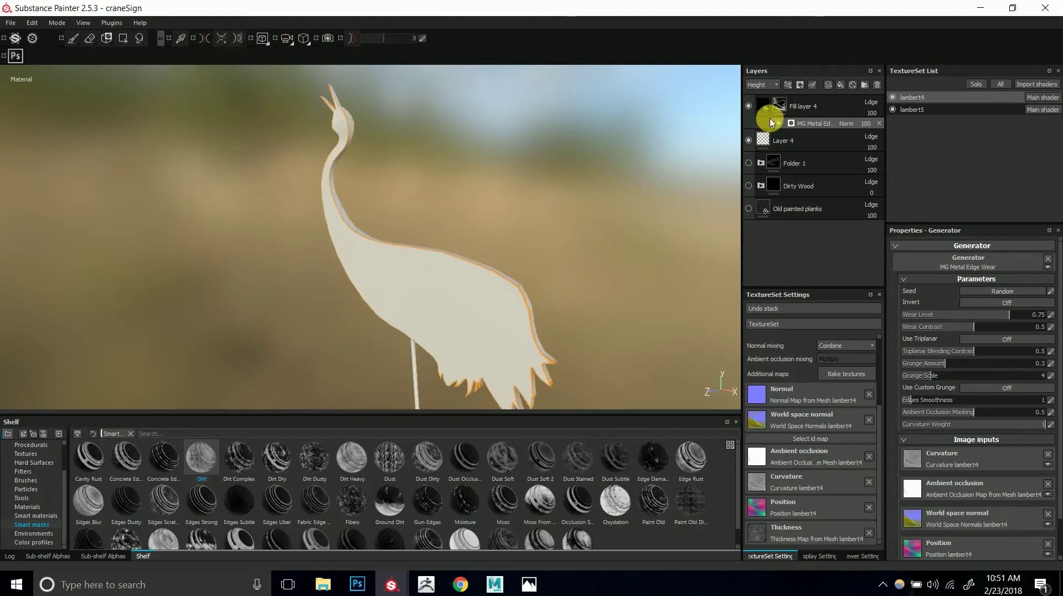
# - Change Fill layer 4's base color to a dark brown and check the worn edges up close
pyautogui.click(762, 106)
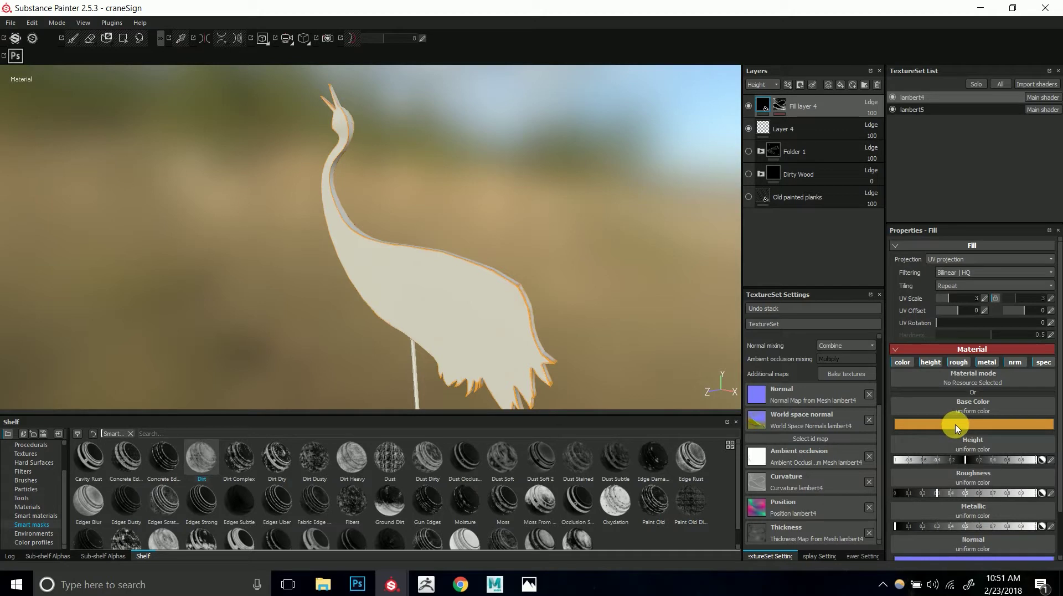
pyautogui.click(960, 428)
pyautogui.click(950, 442)
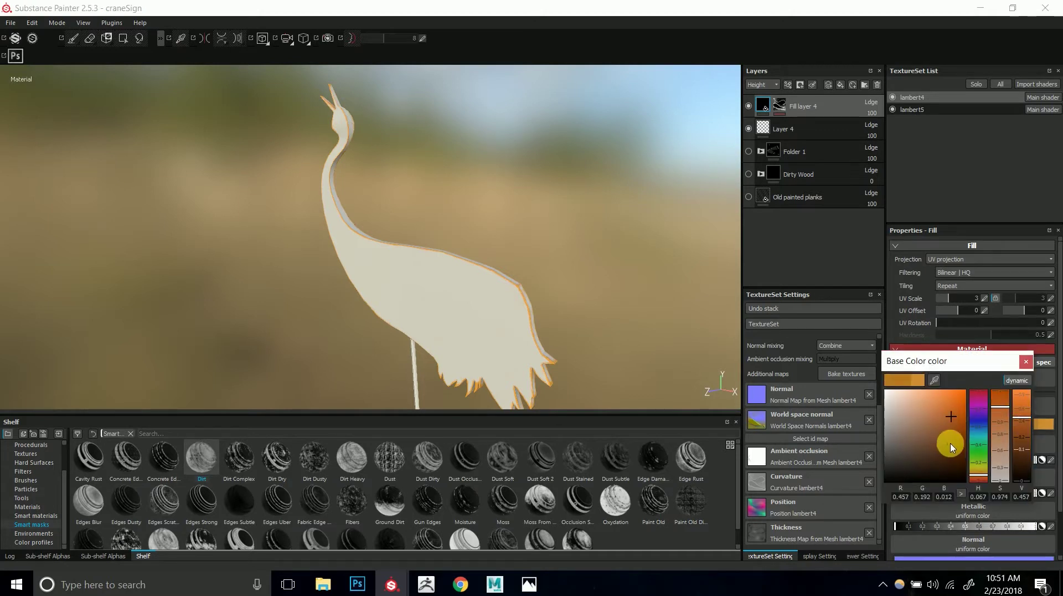
pyautogui.click(1027, 362)
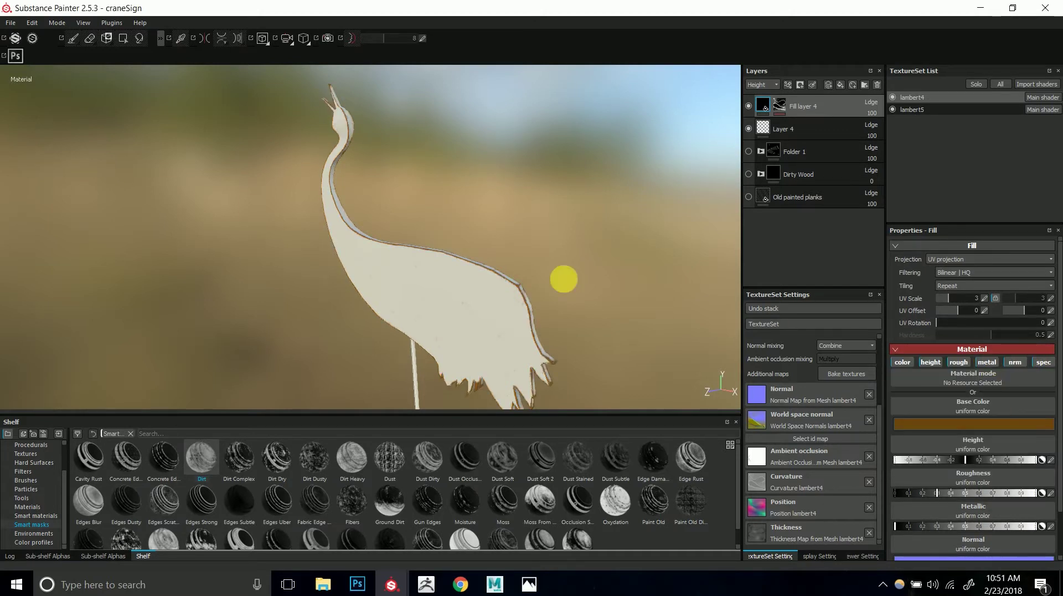
pyautogui.scroll(3, 668, 329)
pyautogui.moveTo(851, 410)
pyautogui.mouseDown()
pyautogui.moveTo(422, 235)
pyautogui.moveTo(807, 105)
pyautogui.moveTo(785, 107)
pyautogui.mouseUp()
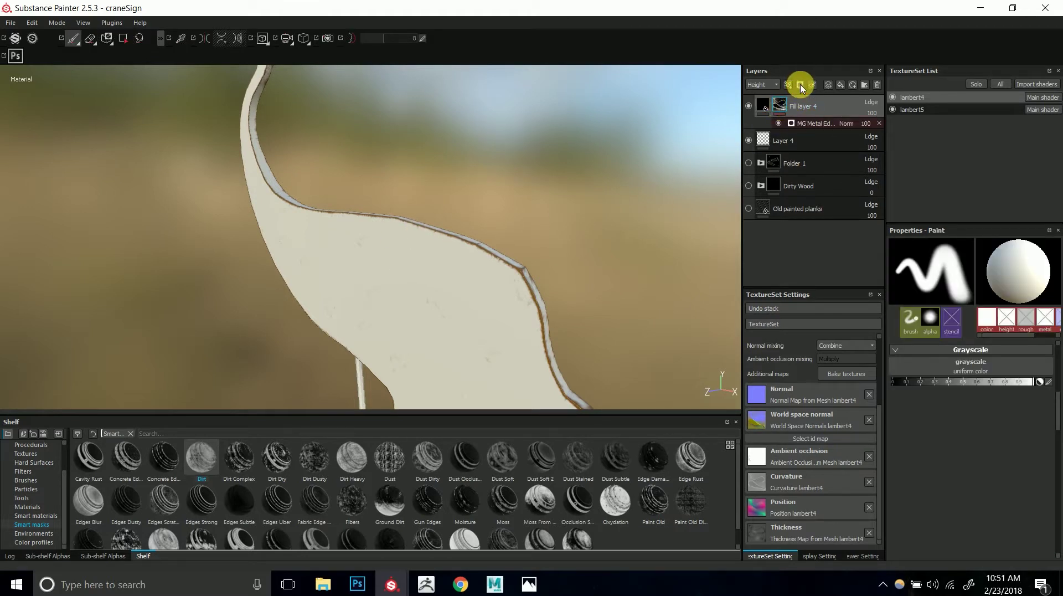
pyautogui.click(800, 86)
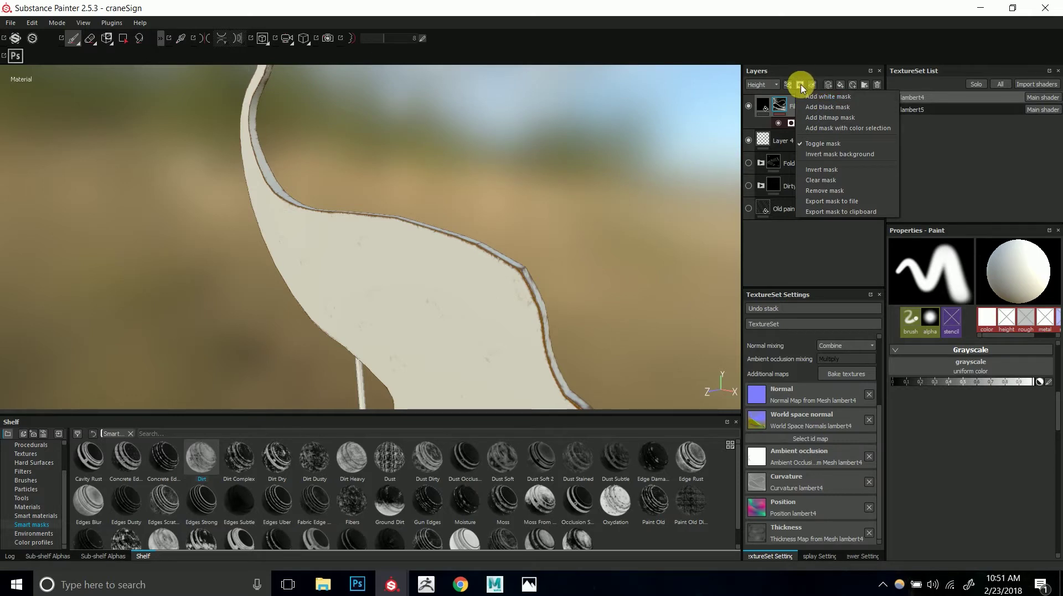
pyautogui.click(802, 86)
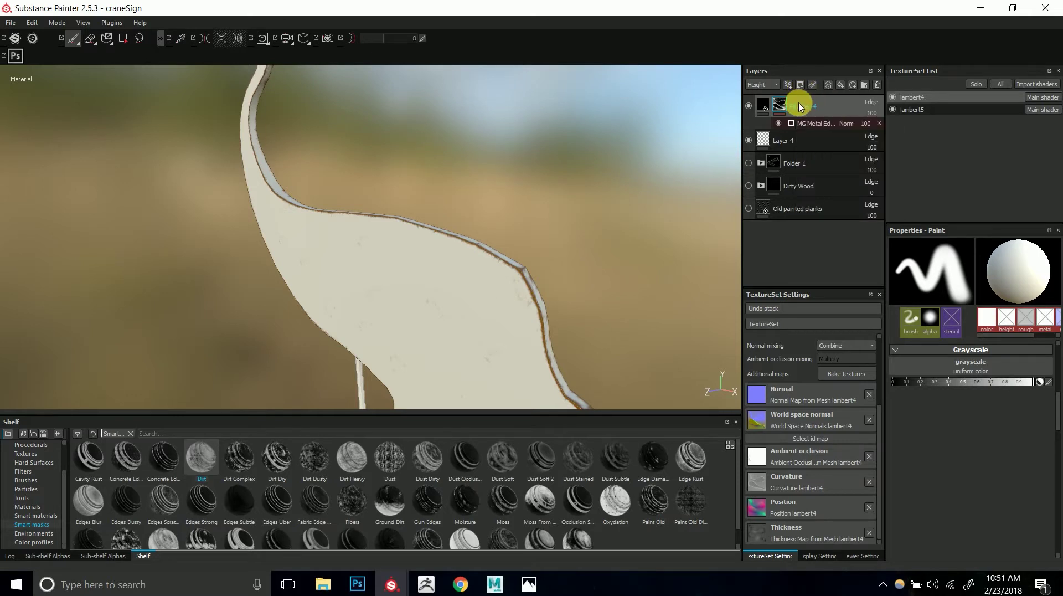
pyautogui.click(35, 525)
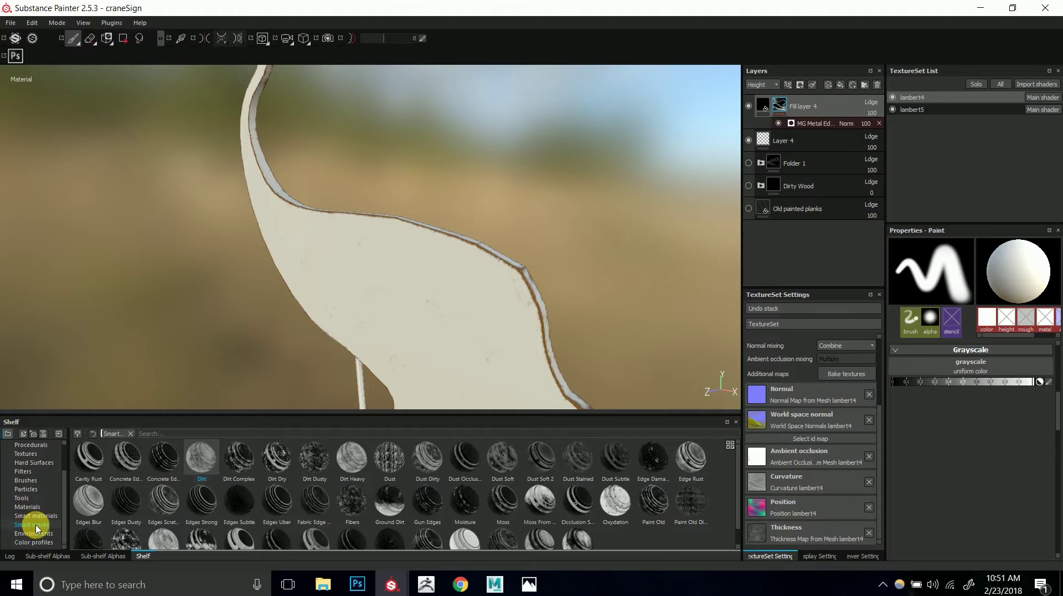
pyautogui.moveTo(315, 468)
pyautogui.mouseDown()
pyautogui.moveTo(671, 283)
pyautogui.moveTo(794, 96)
pyautogui.moveTo(786, 101)
pyautogui.mouseUp()
pyautogui.click(787, 85)
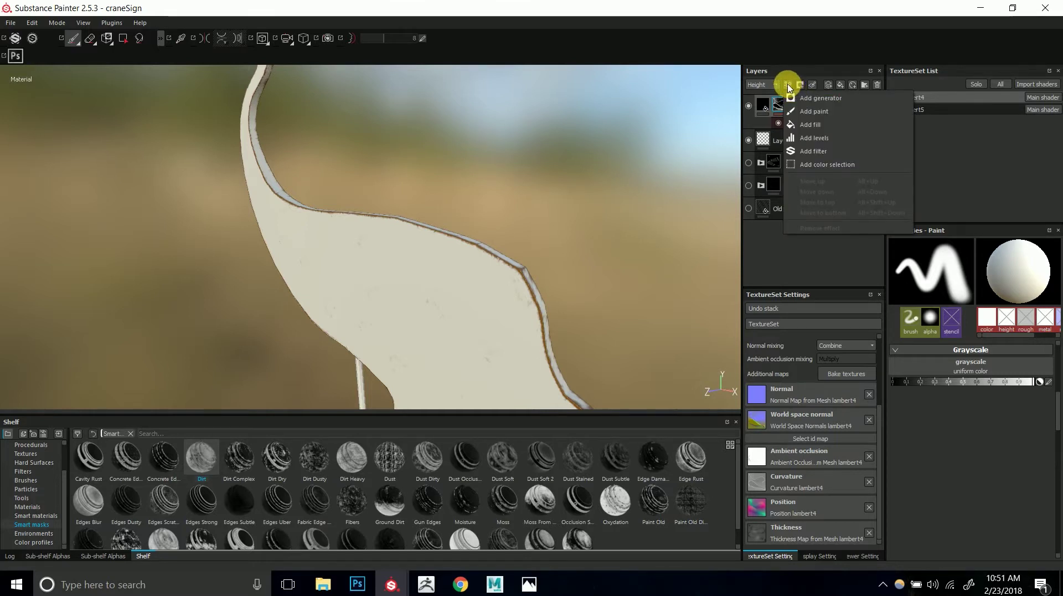
pyautogui.click(789, 86)
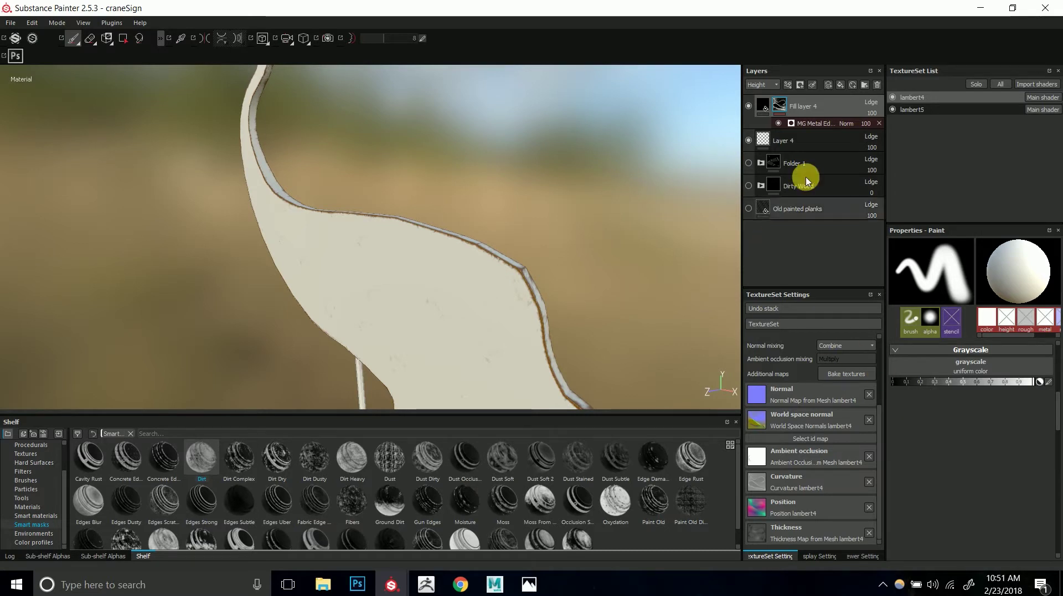
# - Delete Fill layer 4 together with its edge wear mask
pyautogui.doubleClick(818, 110)
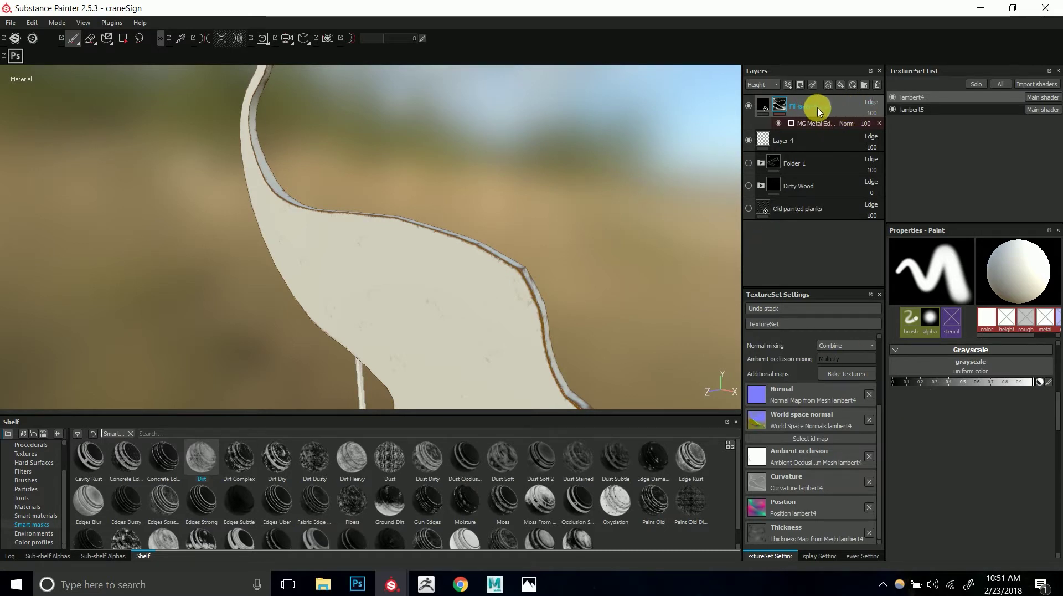
pyautogui.press('Delete')
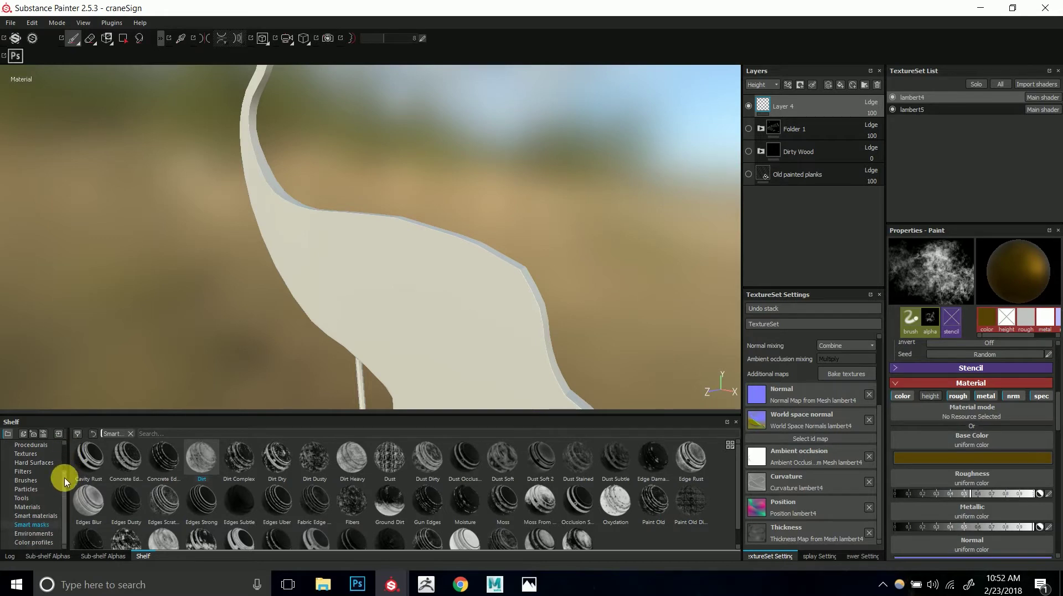
# - Show the regular materials in the shelf and delete the hidden Old painted planks layer from the bottom of the layer stack
pyautogui.click(28, 507)
pyautogui.click(47, 515)
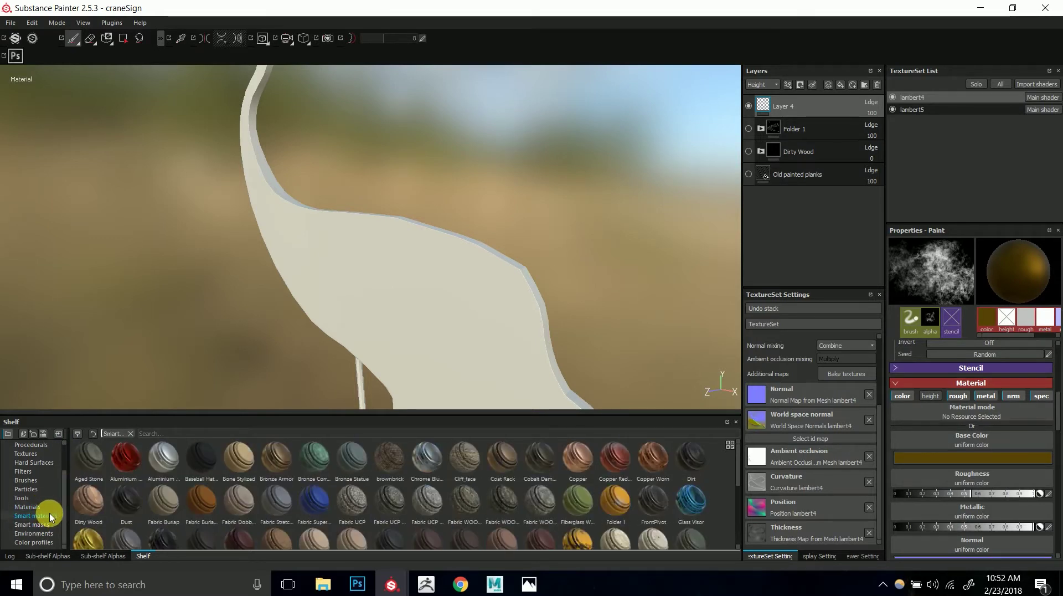
pyautogui.click(58, 507)
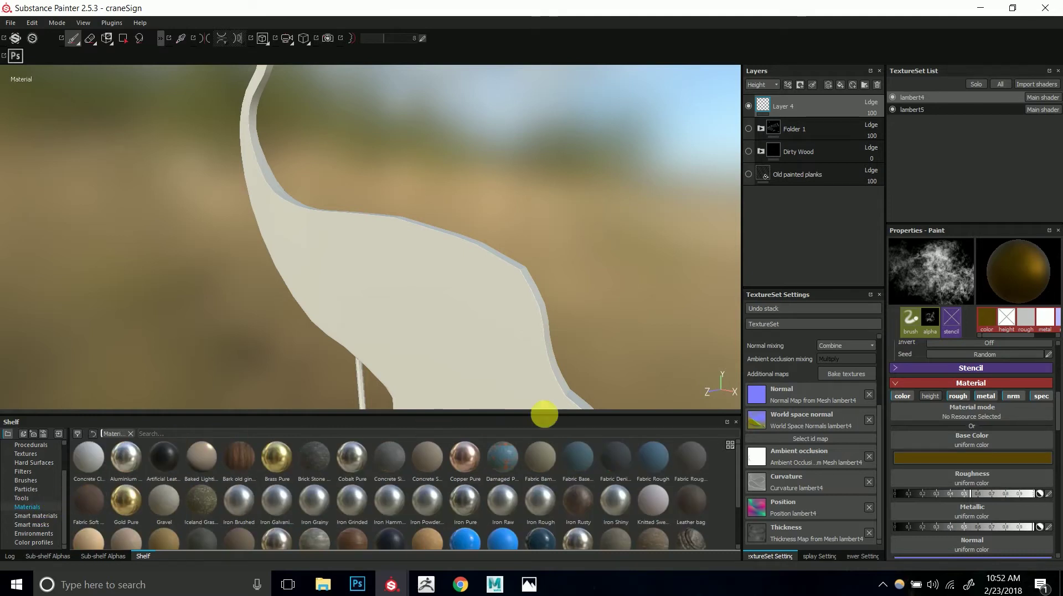
pyautogui.click(813, 180)
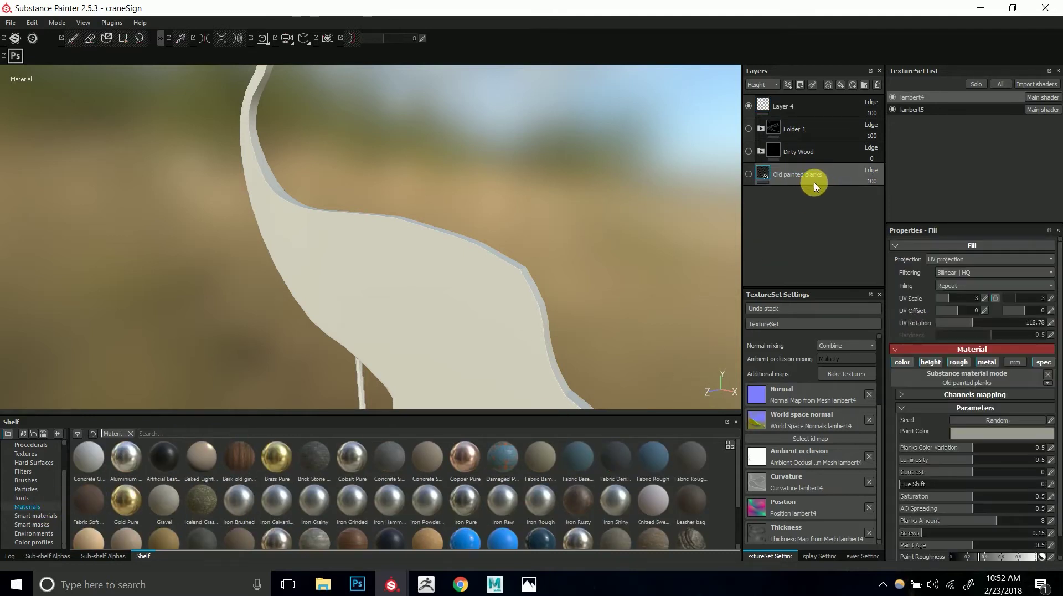
pyautogui.press('Delete')
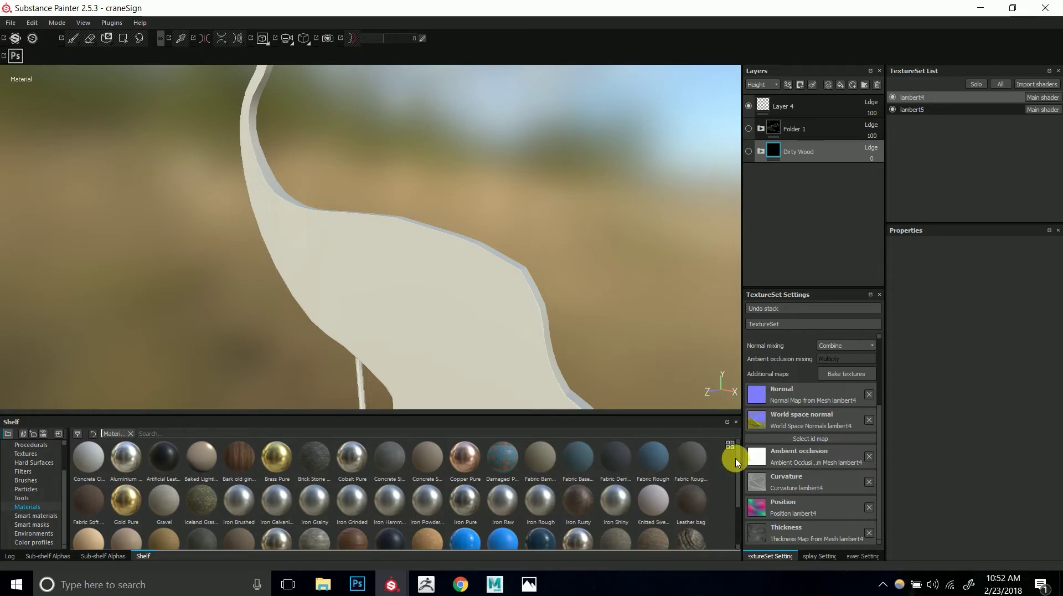
# - Add the Old painted planks material as a new layer directly below Layer 4 and check it on the whole crane
pyautogui.scroll(-2, 736, 473)
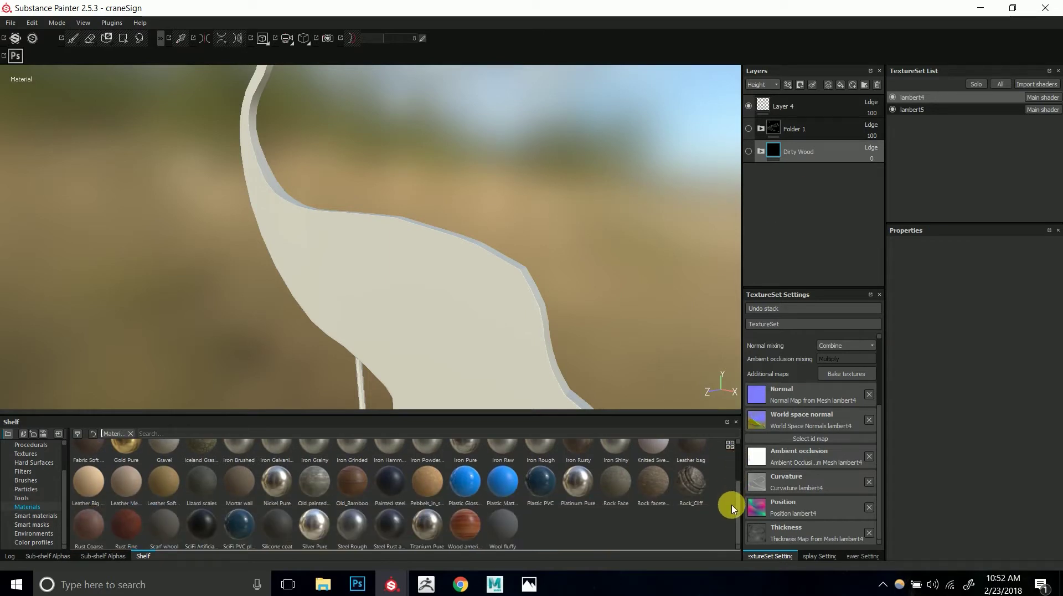
pyautogui.scroll(2, 730, 482)
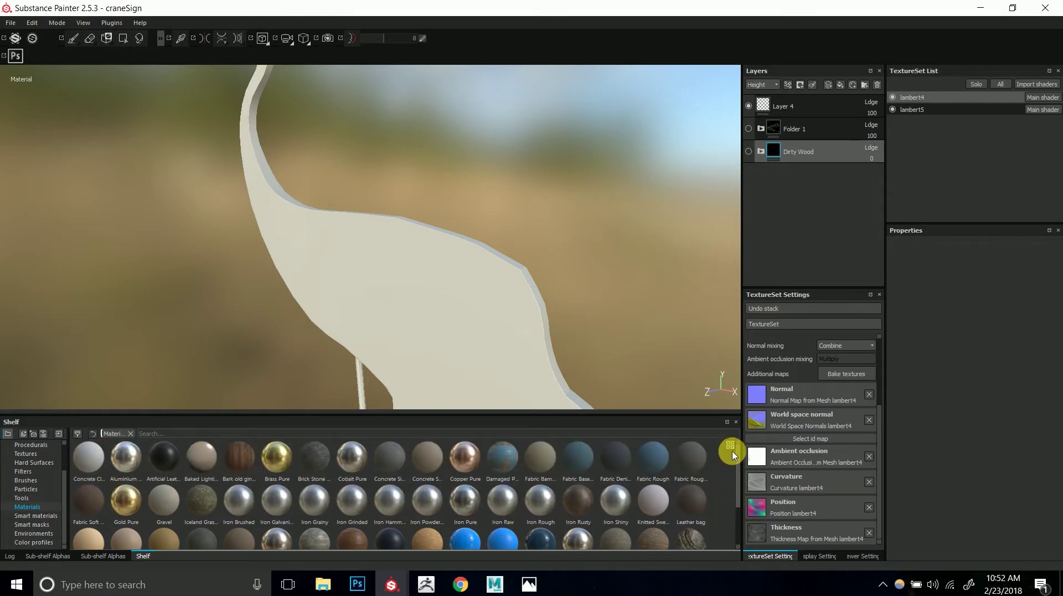
pyautogui.scroll(-4, 735, 465)
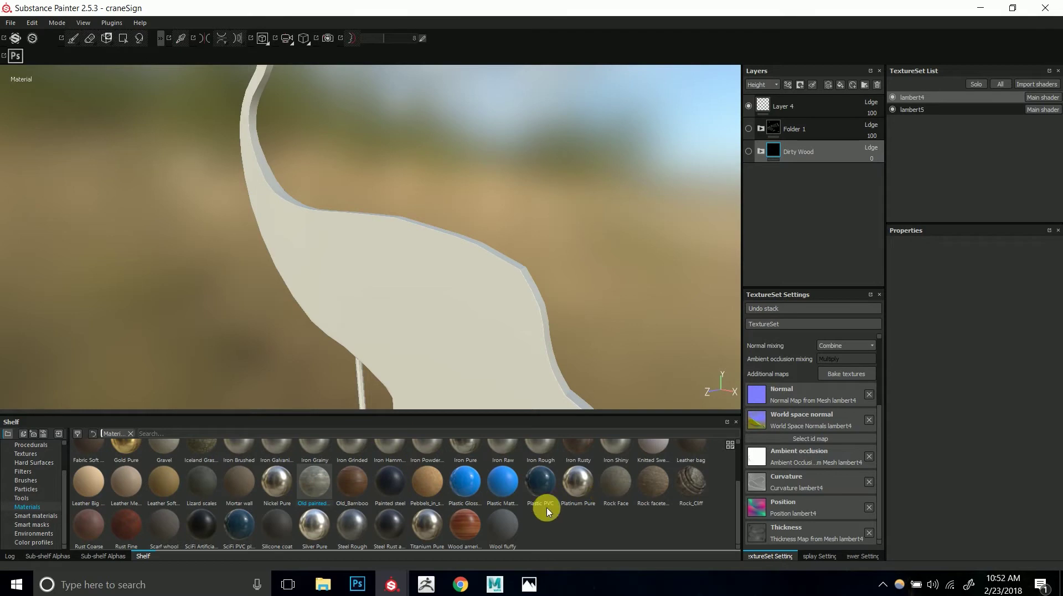
pyautogui.moveTo(320, 479)
pyautogui.mouseDown()
pyautogui.moveTo(817, 269)
pyautogui.moveTo(855, 150)
pyautogui.moveTo(831, 108)
pyautogui.mouseUp()
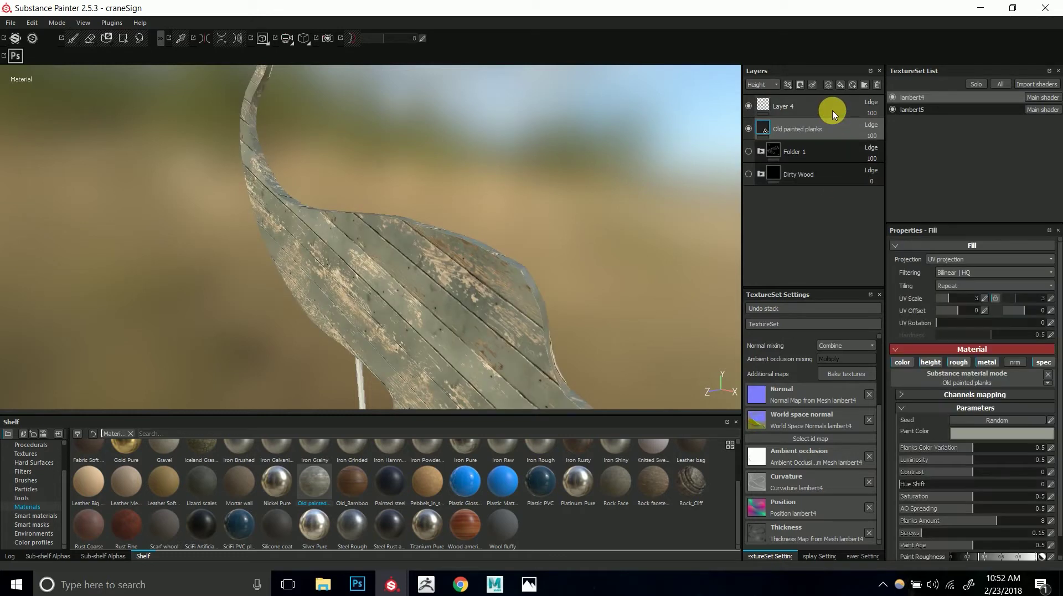
pyautogui.keyDown('alt'); pyautogui.moveTo(425, 269); pyautogui.dragTo(368, 266, button='right'); pyautogui.keyUp('alt')
pyautogui.keyDown('alt'); pyautogui.moveTo(367, 266); pyautogui.dragTo(426, 292); pyautogui.keyUp('alt')
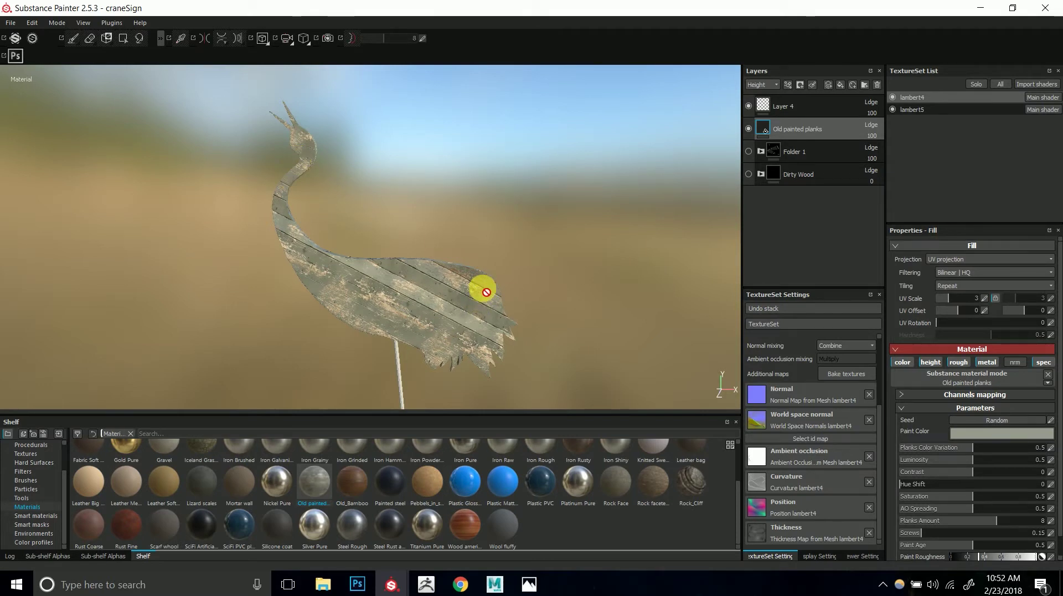
pyautogui.keyDown('alt'); pyautogui.moveTo(465, 287); pyautogui.dragTo(446, 299); pyautogui.keyUp('alt')
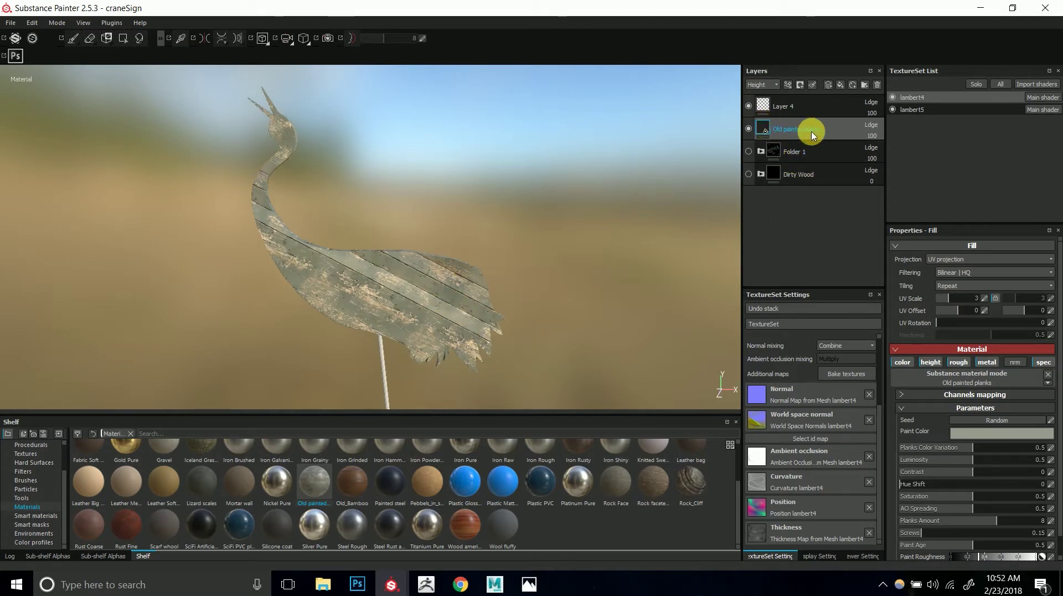
# - Display the layer stack's Base Color channel and keep the Old painted planks layer on UV projection
pyautogui.click(770, 87)
pyautogui.click(768, 89)
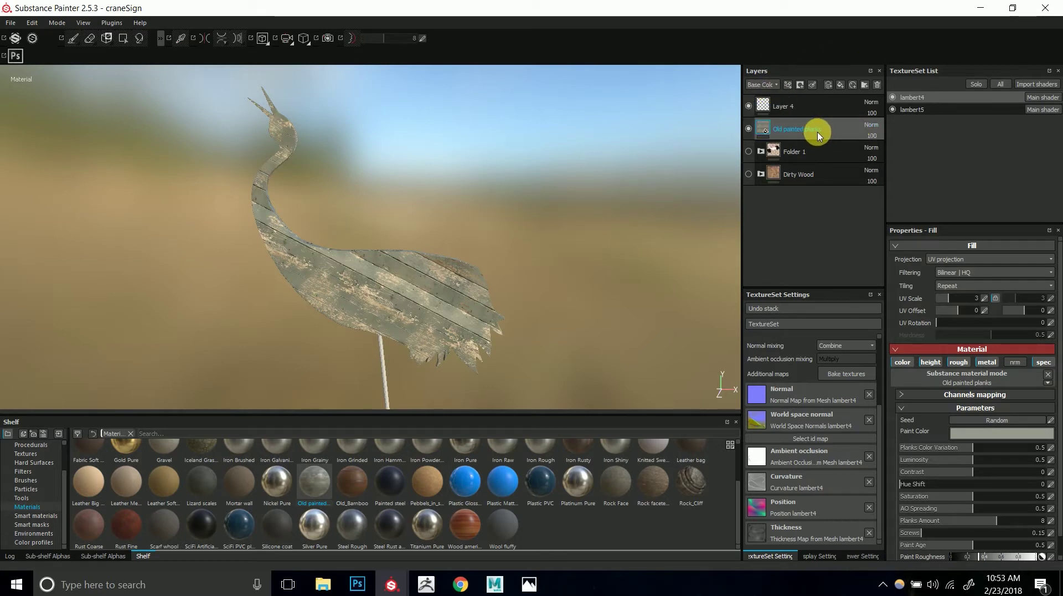
pyautogui.click(950, 260)
pyautogui.click(952, 273)
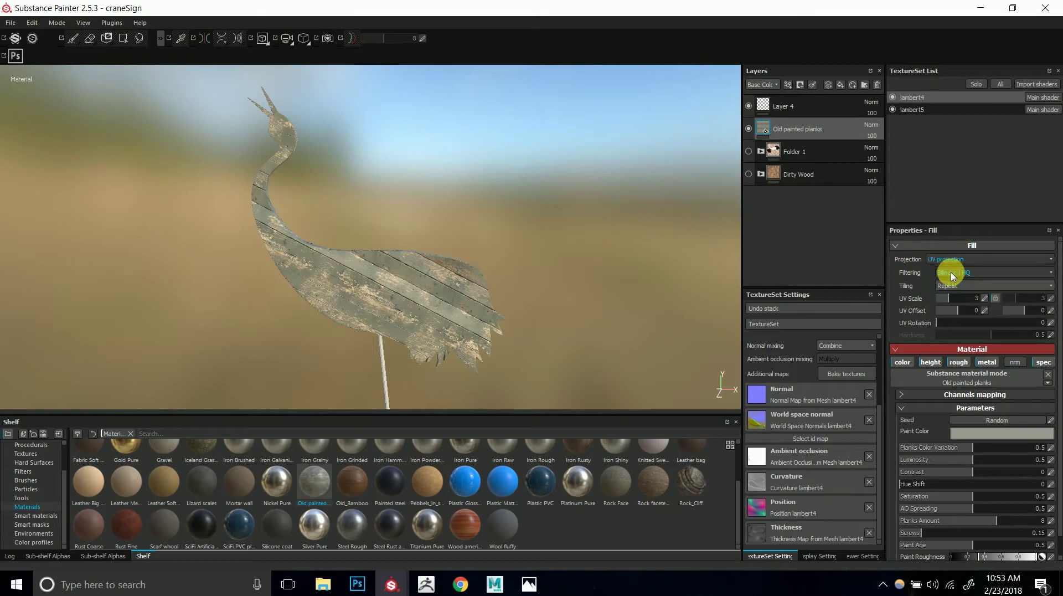
pyautogui.click(954, 258)
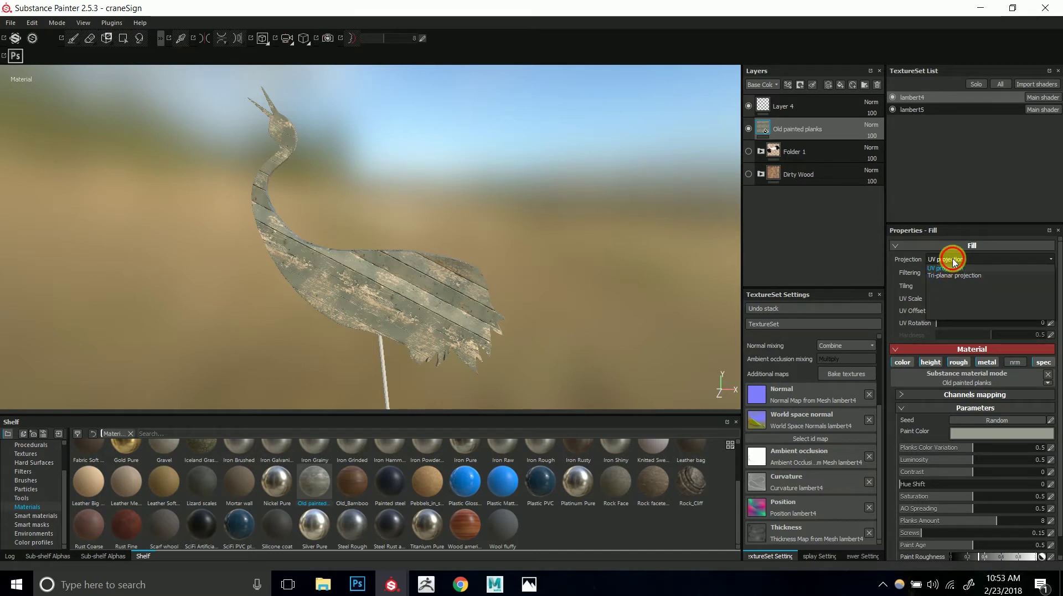
pyautogui.click(954, 269)
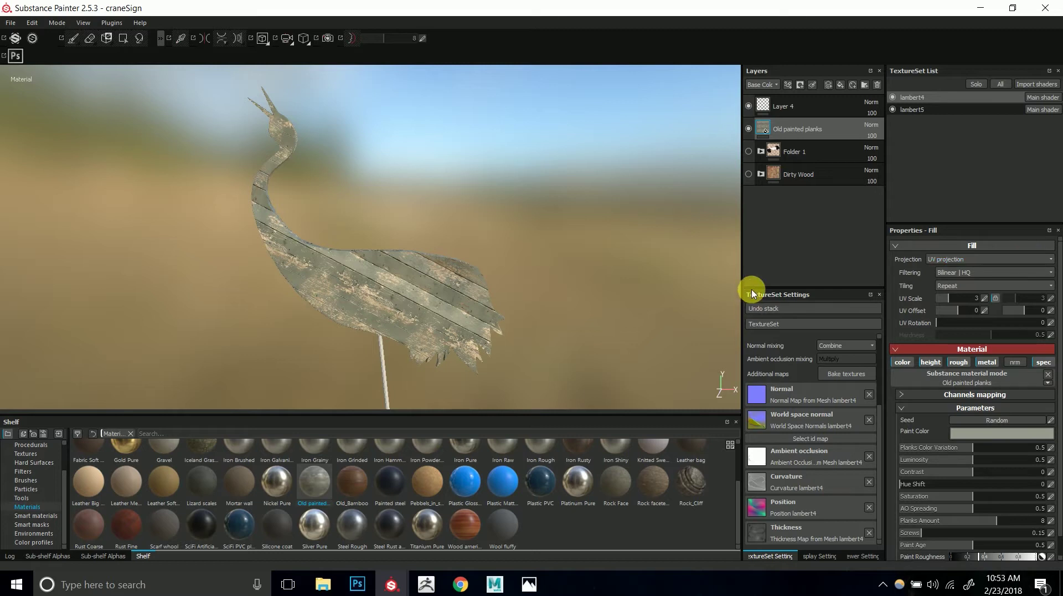
# - Set the Old painted planks' UV scale to 1.93, UV offset to -0.53 and 0.11, and UV rotation to 120.61
pyautogui.keyDown('alt'); pyautogui.moveTo(564, 263); pyautogui.dragTo(471, 293); pyautogui.keyUp('alt')
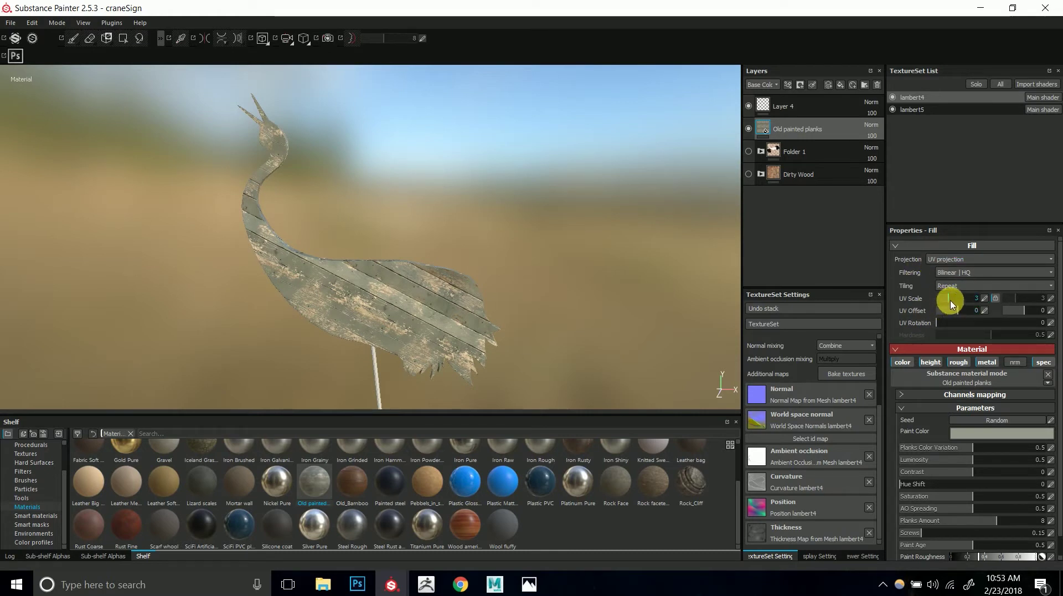
pyautogui.moveTo(953, 301); pyautogui.dragTo(947, 302)
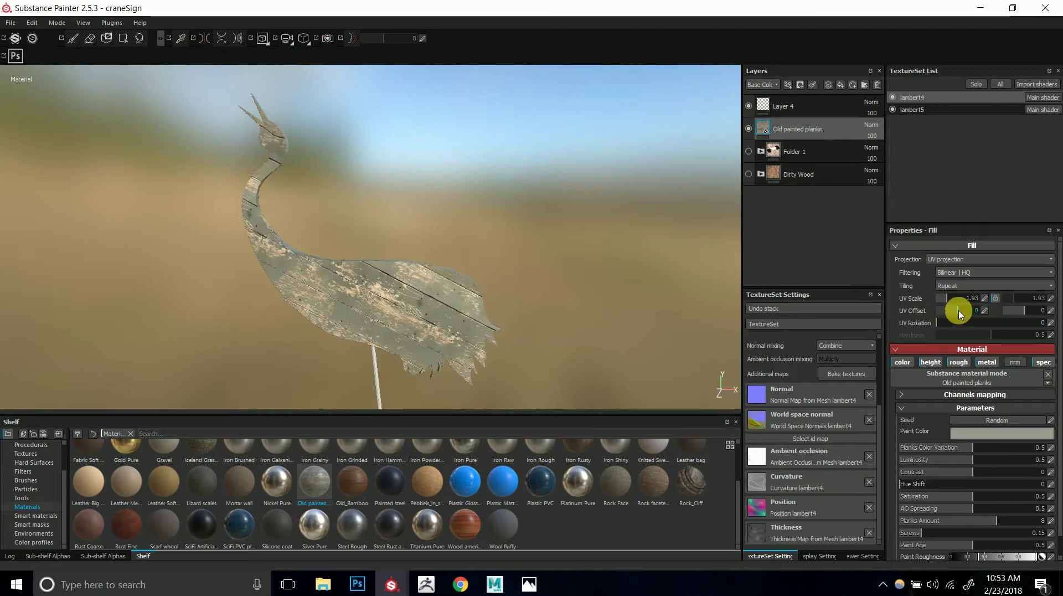
pyautogui.moveTo(960, 315); pyautogui.dragTo(954, 313)
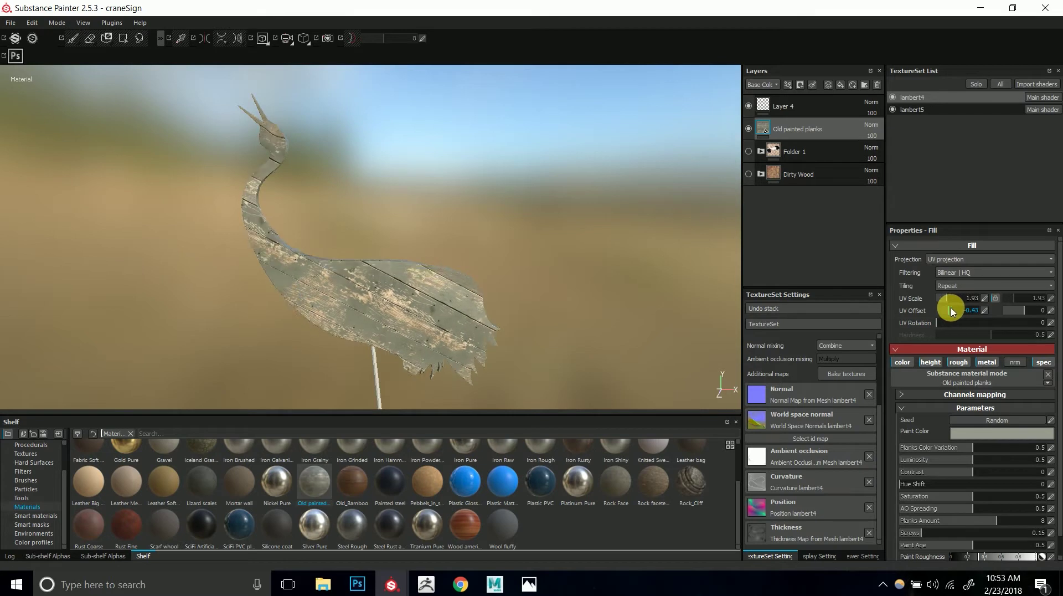
pyautogui.moveTo(946, 308); pyautogui.dragTo(946, 308)
pyautogui.moveTo(1023, 309)
pyautogui.mouseDown()
pyautogui.moveTo(1011, 308)
pyautogui.moveTo(1028, 311)
pyautogui.mouseUp()
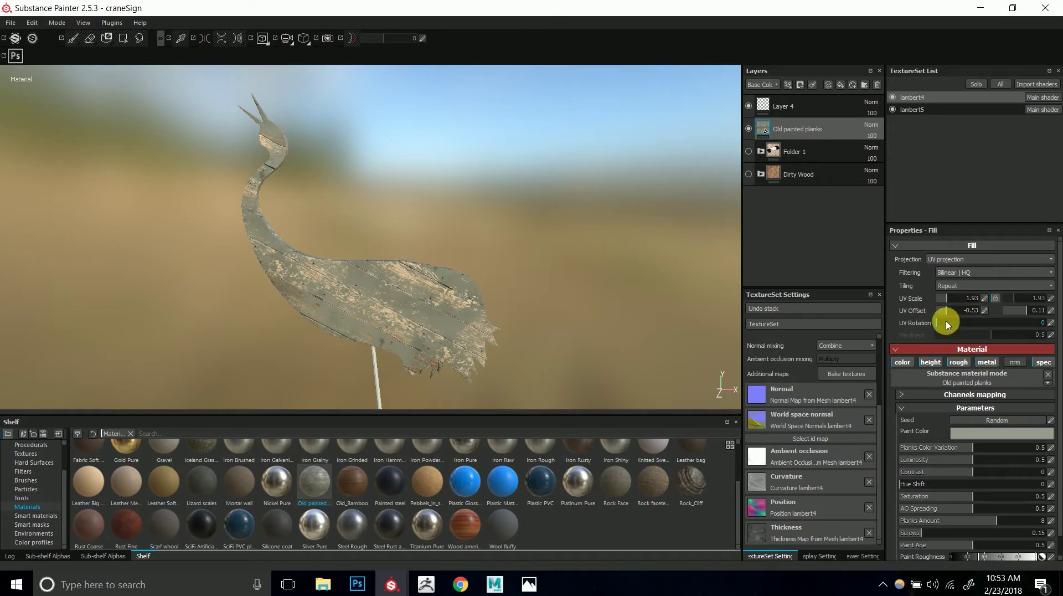
pyautogui.moveTo(945, 324); pyautogui.dragTo(975, 329)
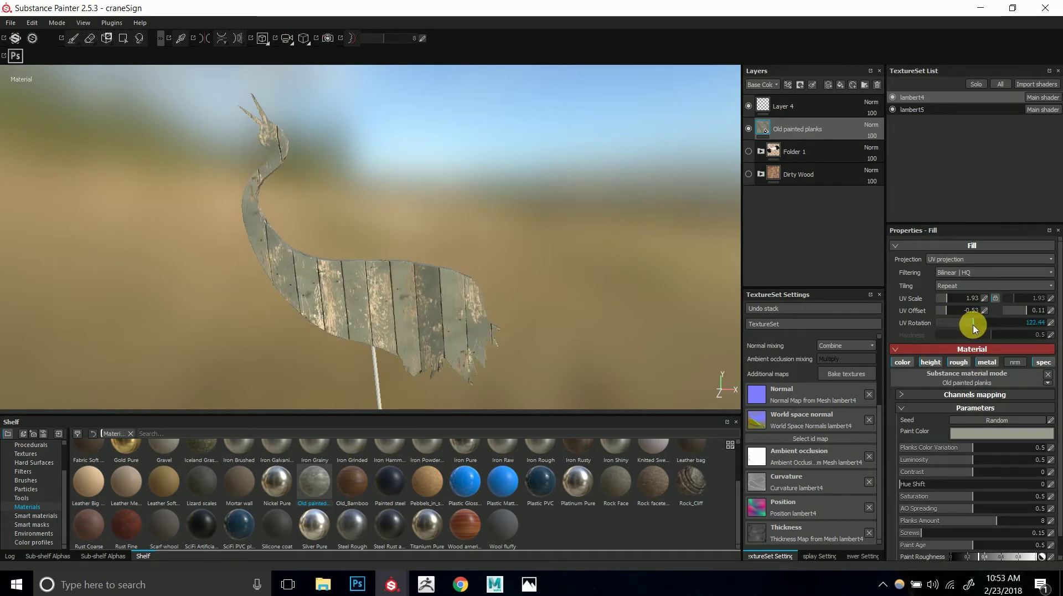
pyautogui.moveTo(974, 326); pyautogui.dragTo(972, 328)
# - Examine how the planks run across both faces and along the edges of the crane
pyautogui.scroll(-4, 292, 209)
pyautogui.keyDown('alt'); pyautogui.moveTo(387, 227); pyautogui.dragTo(427, 248); pyautogui.keyUp('alt')
pyautogui.moveTo(433, 277)
pyautogui.keyDown('alt'); pyautogui.mouseDown()
pyautogui.moveTo(617, 261)
pyautogui.moveTo(508, 280)
pyautogui.moveTo(593, 287)
pyautogui.moveTo(561, 310)
pyautogui.moveTo(448, 311)
pyautogui.moveTo(482, 285)
pyautogui.moveTo(444, 287)
pyautogui.moveTo(404, 315)
pyautogui.moveTo(430, 325)
pyautogui.moveTo(437, 309)
pyautogui.moveTo(415, 307)
pyautogui.moveTo(486, 290)
pyautogui.moveTo(451, 299)
pyautogui.moveTo(430, 282)
pyautogui.moveTo(452, 289)
pyautogui.moveTo(584, 254)
pyautogui.moveTo(543, 330)
pyautogui.moveTo(441, 292)
pyautogui.moveTo(495, 296)
pyautogui.moveTo(427, 289)
pyautogui.moveTo(515, 237)
pyautogui.moveTo(335, 254)
pyautogui.moveTo(346, 267)
pyautogui.moveTo(408, 255)
pyautogui.mouseUp(); pyautogui.keyUp('alt')
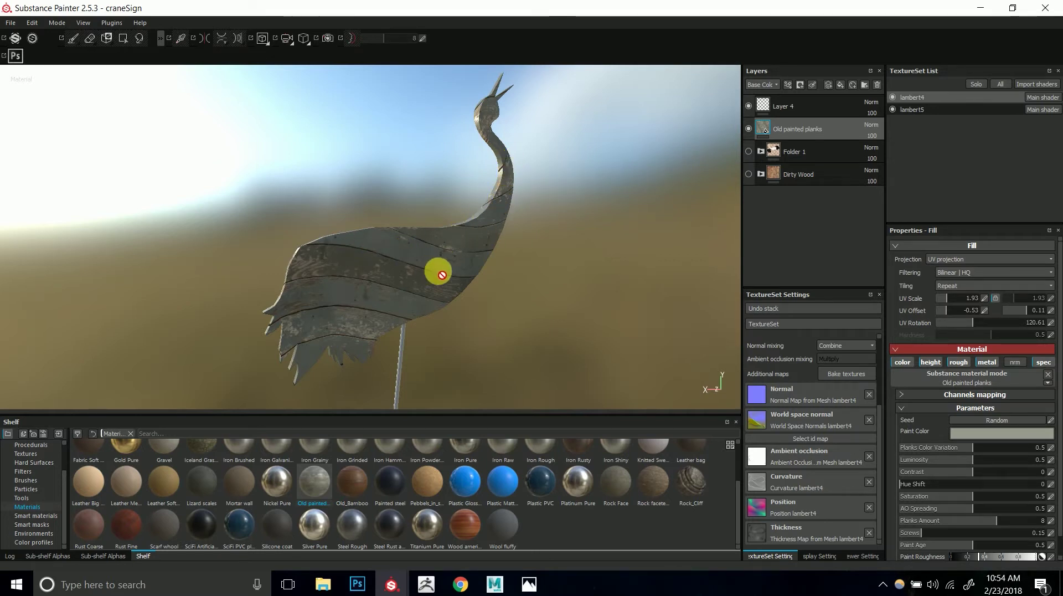
pyautogui.keyDown('alt'); pyautogui.moveTo(427, 268); pyautogui.dragTo(301, 283); pyautogui.keyUp('alt')
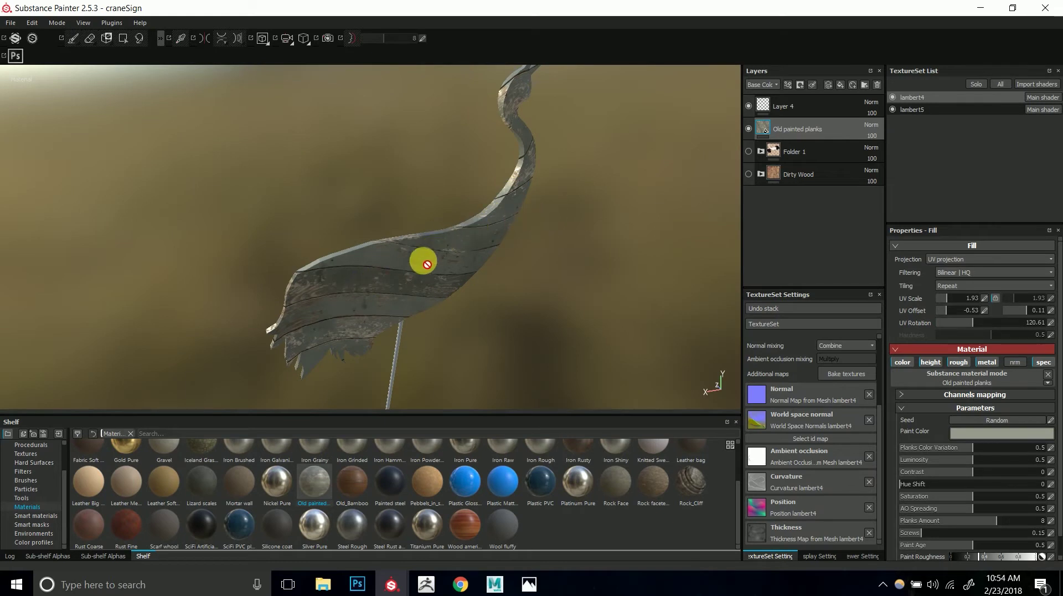
pyautogui.keyDown('alt'); pyautogui.moveTo(418, 264); pyautogui.dragTo(363, 268); pyautogui.keyUp('alt')
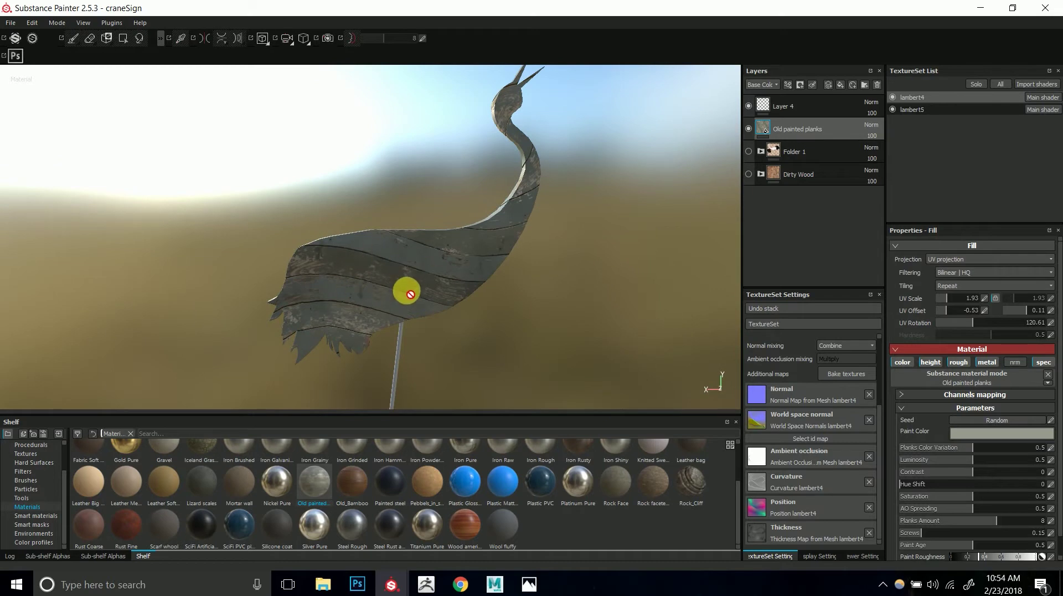
pyautogui.keyDown('alt'); pyautogui.moveTo(387, 285); pyautogui.dragTo(365, 282); pyautogui.keyUp('alt')
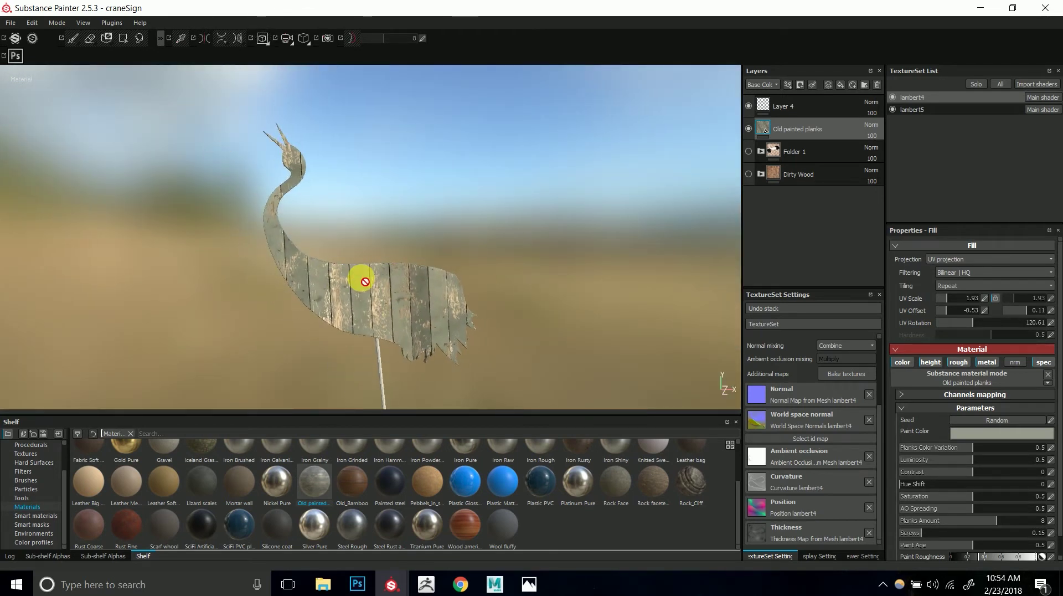
pyautogui.keyDown('alt'); pyautogui.moveTo(454, 288); pyautogui.dragTo(477, 294); pyautogui.keyUp('alt')
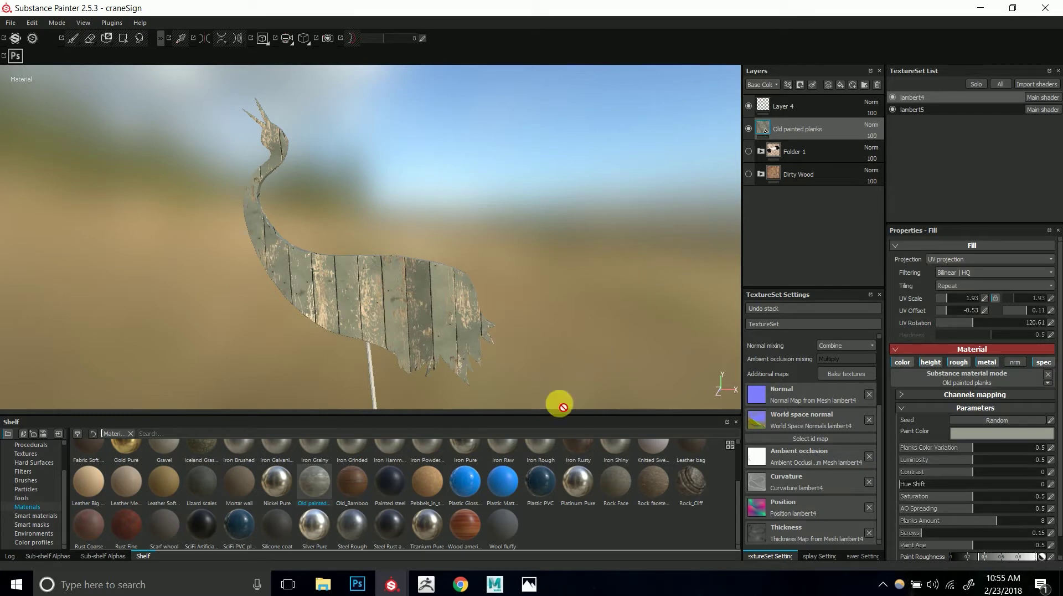
# - Switch to Photos to review the motorcycle.JPG reference image, closing it when finished
pyautogui.click(535, 586)
pyautogui.hotkey('ctrl', 'w')
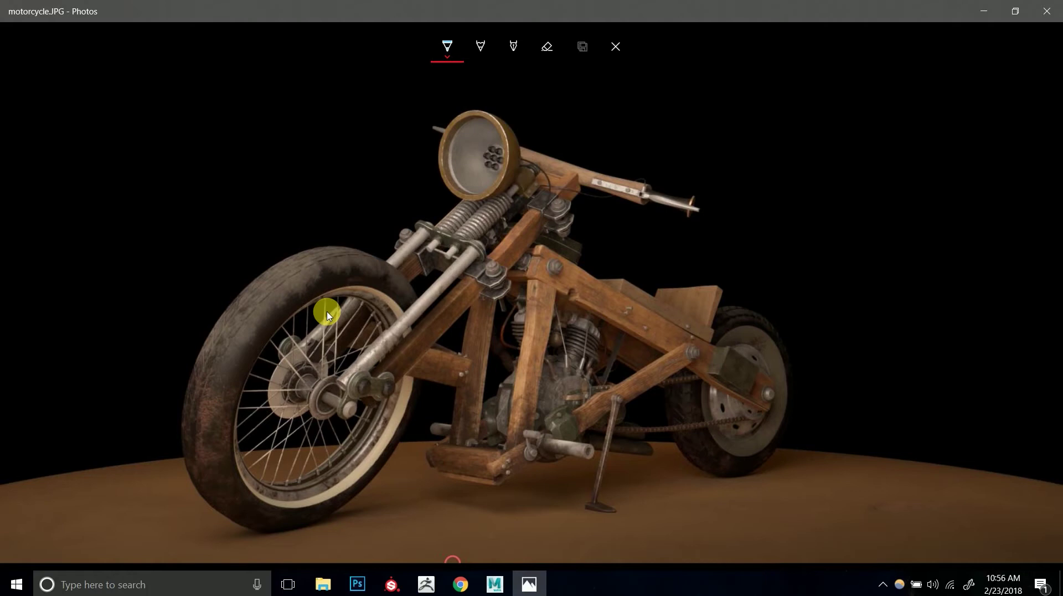
pyautogui.click(1046, 18)
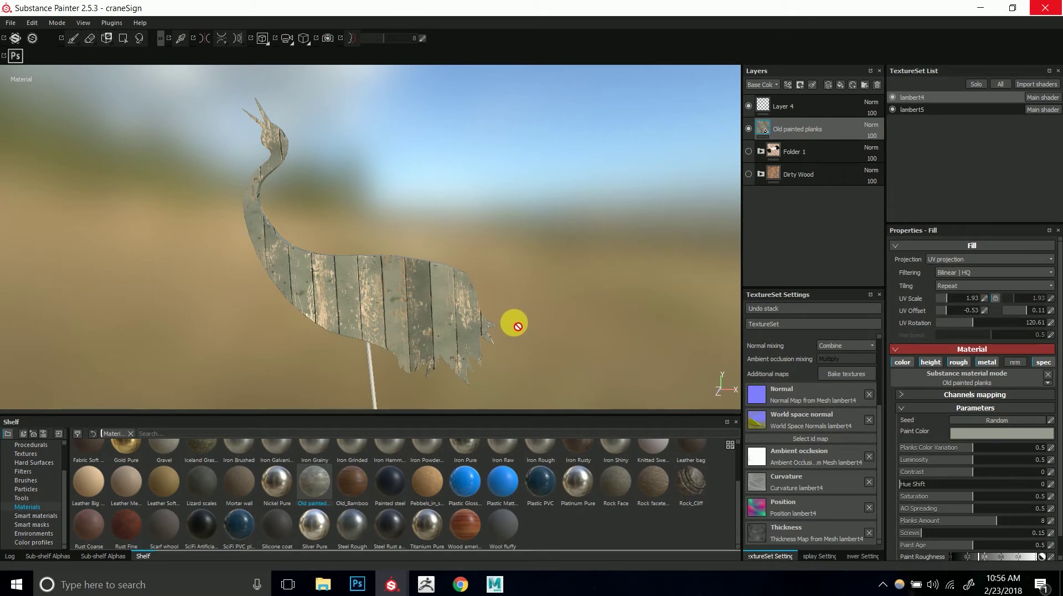
# - Add the Bronze Corroded smart material directly above the Old painted planks layer
pyautogui.keyDown('alt'); pyautogui.moveTo(406, 297); pyautogui.dragTo(447, 291); pyautogui.keyUp('alt')
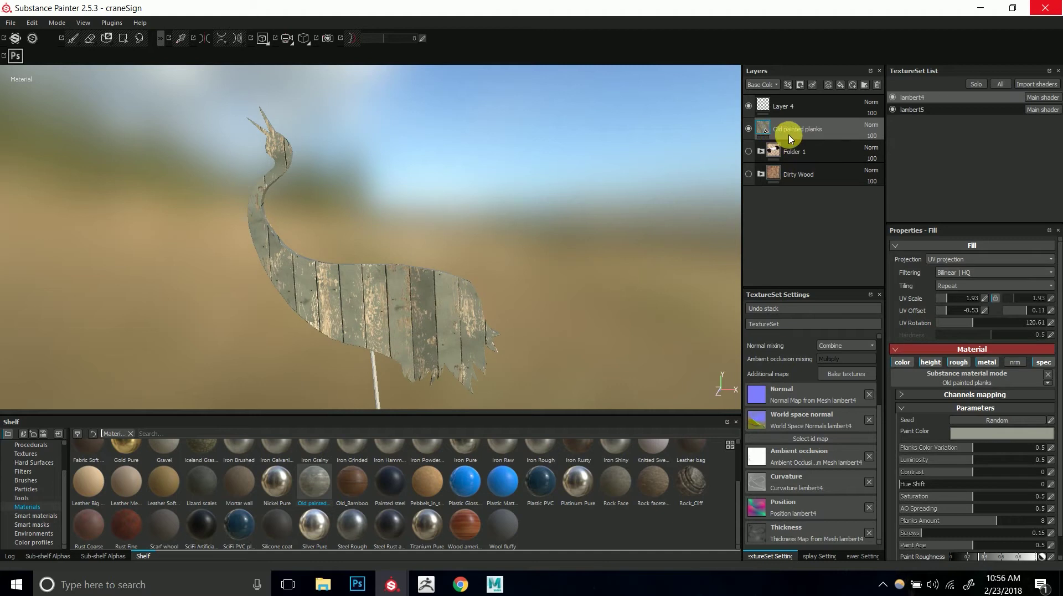
pyautogui.doubleClick(809, 130)
pyautogui.press('Return')
pyautogui.click(39, 517)
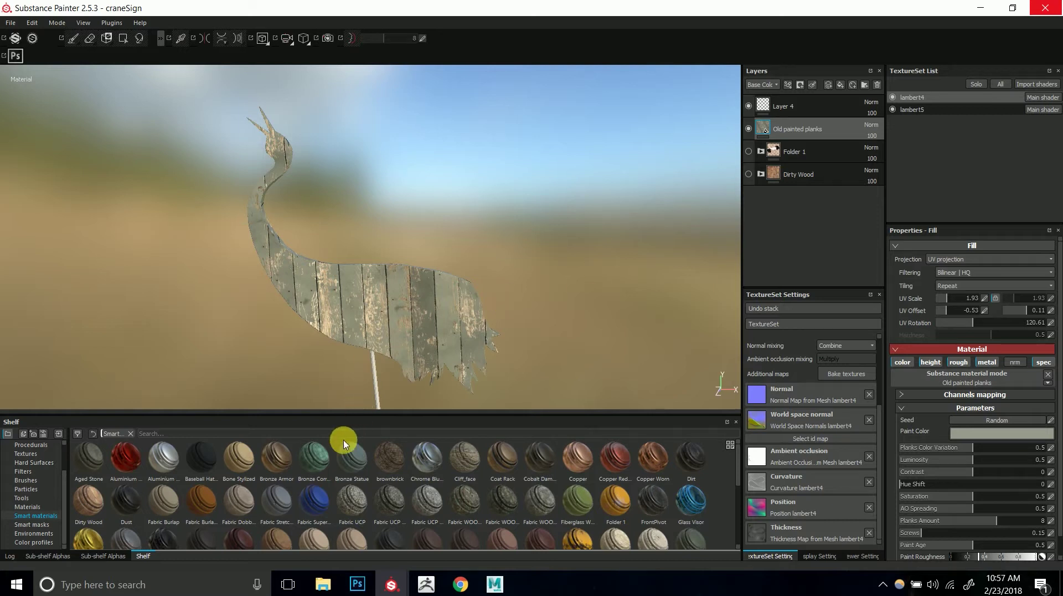
pyautogui.moveTo(316, 455)
pyautogui.mouseDown()
pyautogui.moveTo(689, 300)
pyautogui.moveTo(387, 439)
pyautogui.moveTo(338, 490)
pyautogui.moveTo(779, 194)
pyautogui.moveTo(798, 119)
pyautogui.moveTo(824, 128)
pyautogui.mouseUp()
pyautogui.moveTo(827, 155); pyautogui.dragTo(826, 157)
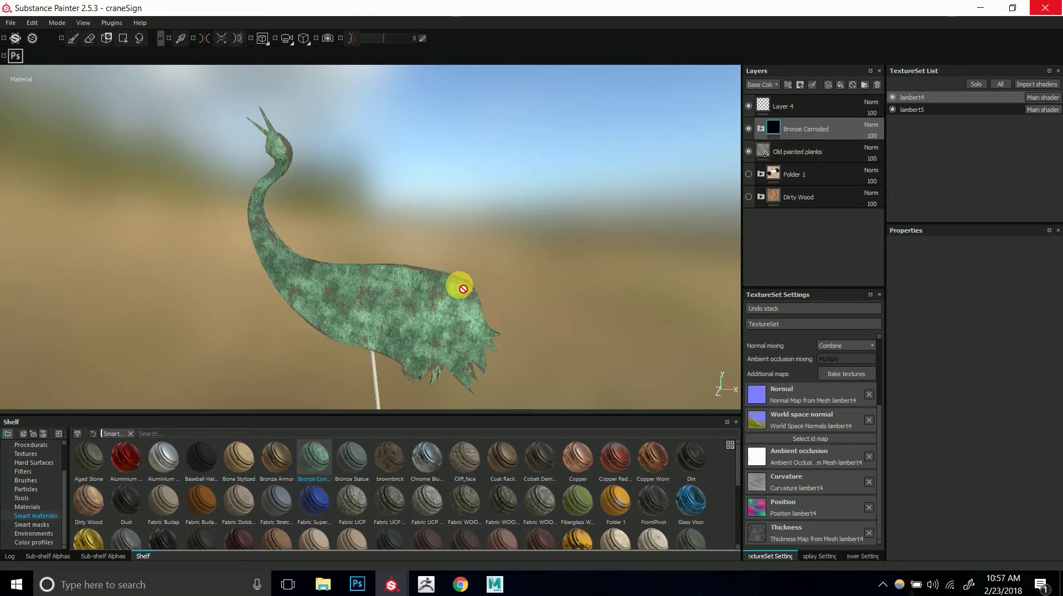
# - Inspect the corroded bronze surface up close, and expand the Bronze Corroded folder to view its Dirt Drips layer's fill settings
pyautogui.keyDown('alt'); pyautogui.moveTo(463, 283); pyautogui.dragTo(461, 249); pyautogui.keyUp('alt')
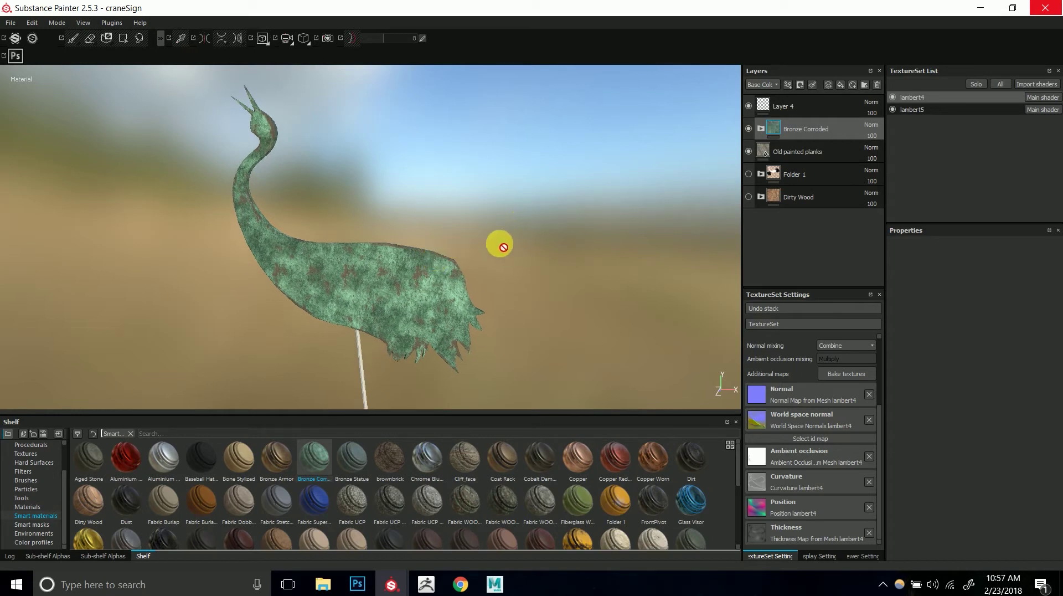
pyautogui.moveTo(436, 283)
pyautogui.keyDown('alt'); pyautogui.mouseDown()
pyautogui.moveTo(391, 339)
pyautogui.moveTo(436, 284)
pyautogui.mouseUp(); pyautogui.keyUp('alt')
pyautogui.scroll(6, 435, 285)
pyautogui.scroll(4, 601, 268)
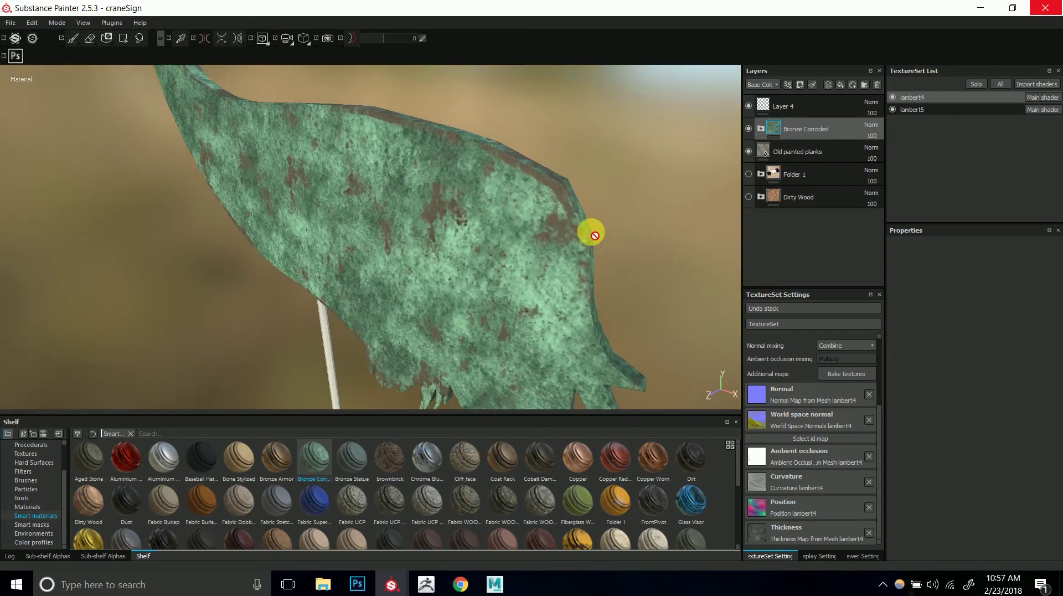
pyautogui.keyDown('alt'); pyautogui.moveTo(654, 299); pyautogui.dragTo(281, 178); pyautogui.keyUp('alt')
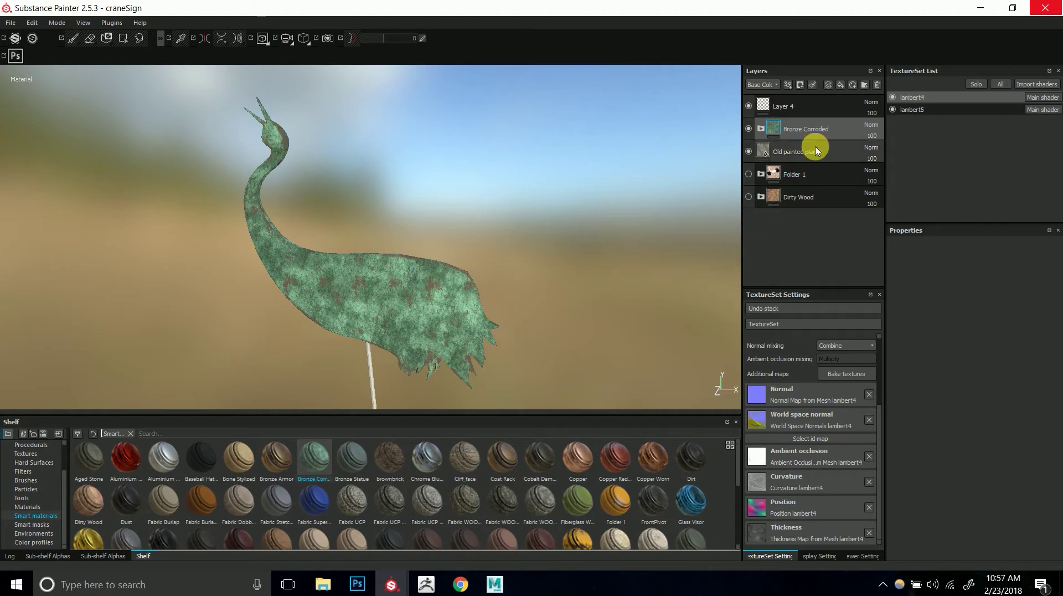
pyautogui.click(762, 130)
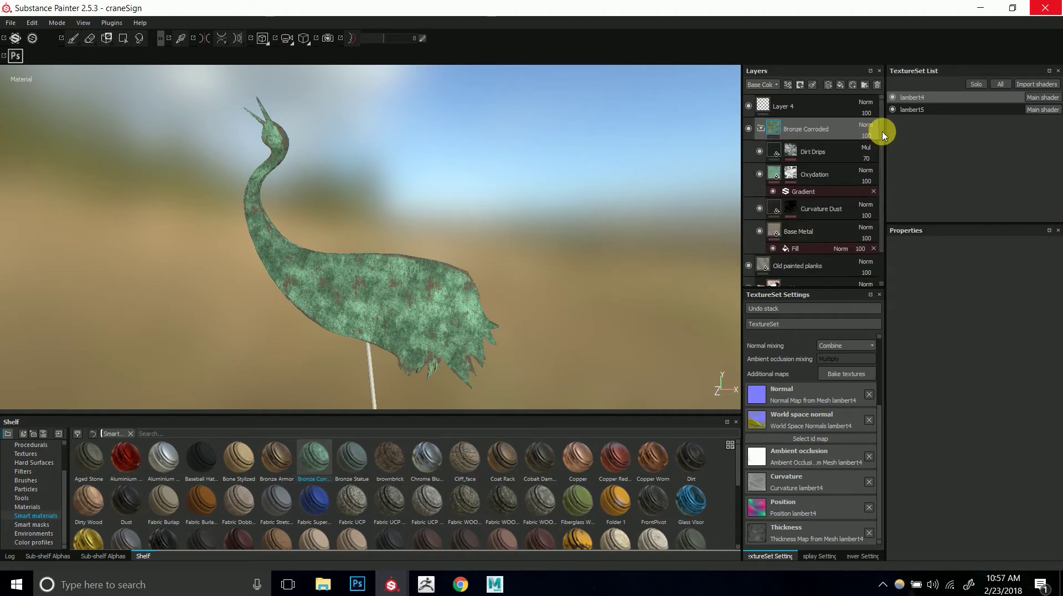
pyautogui.scroll(-1, 880, 139)
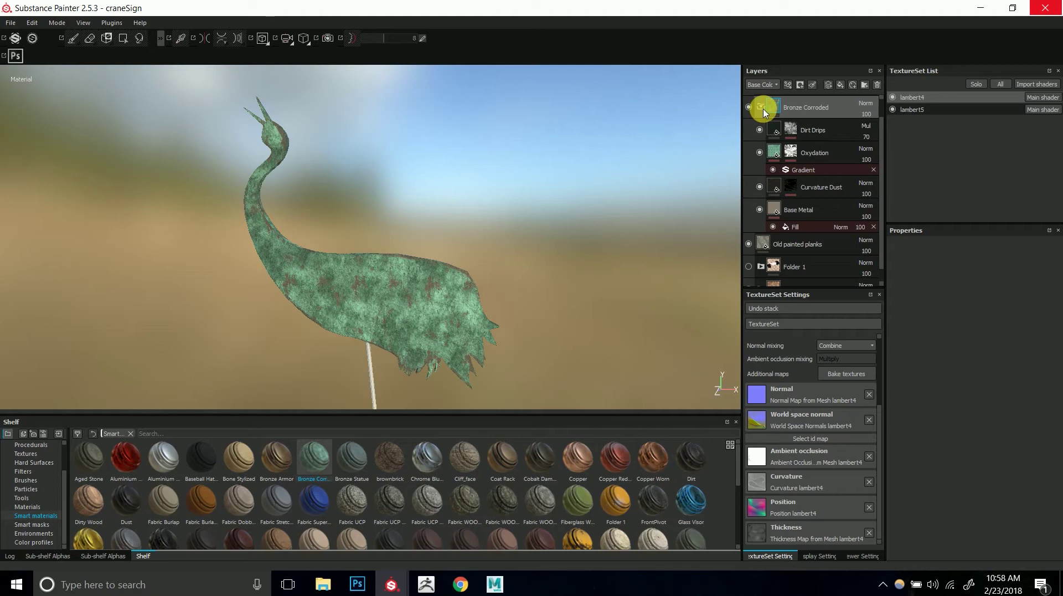
pyautogui.click(777, 136)
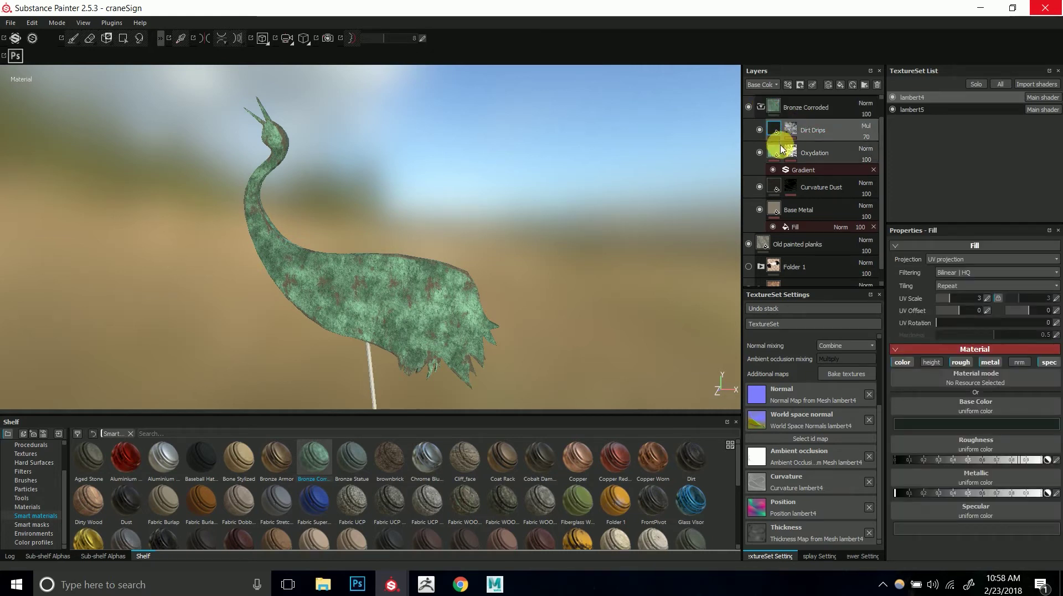
# - Recolor the Dirt Drips fill to bright green and set the Global Balance of the Oxydation mask generator to 0.23
pyautogui.click(944, 429)
pyautogui.click(923, 404)
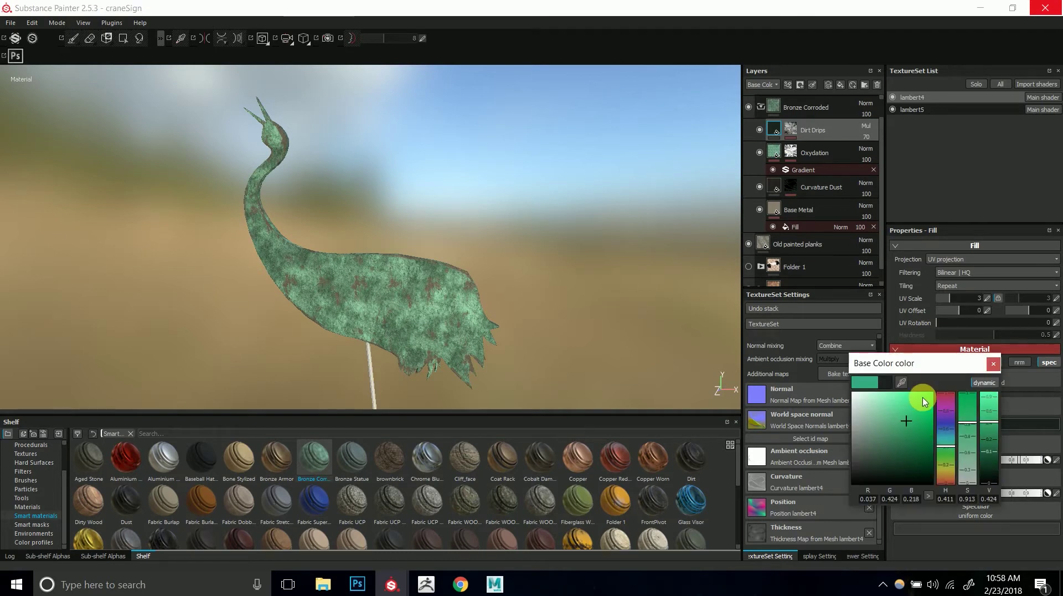
pyautogui.click(797, 159)
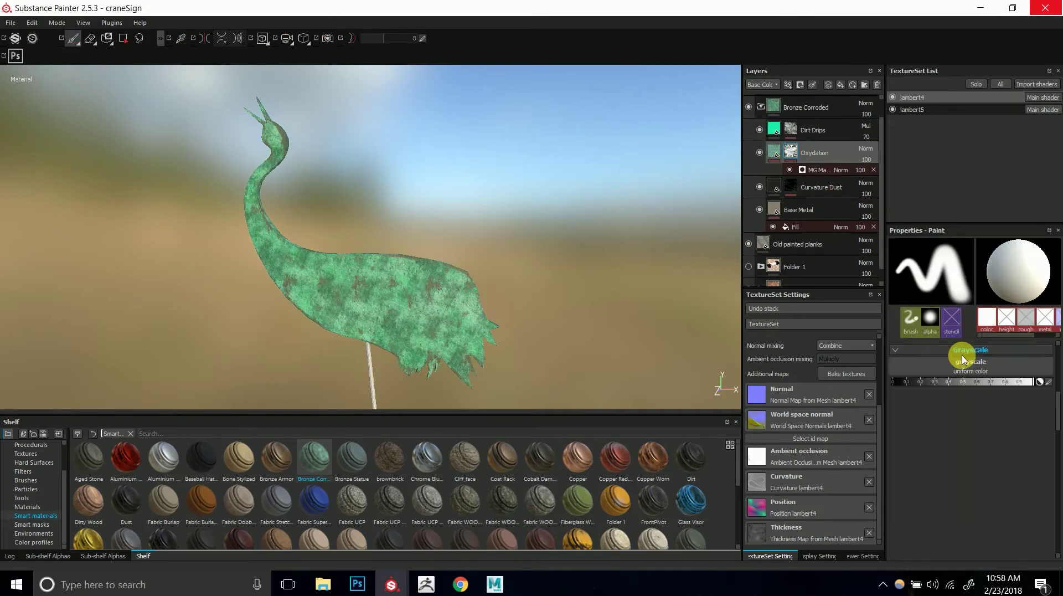
pyautogui.click(826, 170)
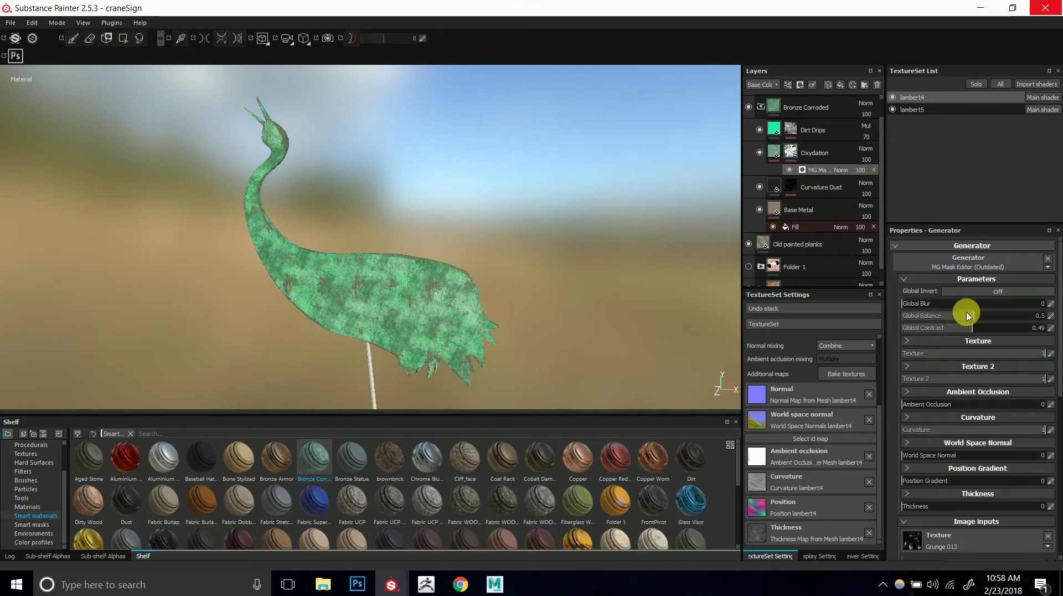
pyautogui.moveTo(1017, 324); pyautogui.dragTo(936, 316)
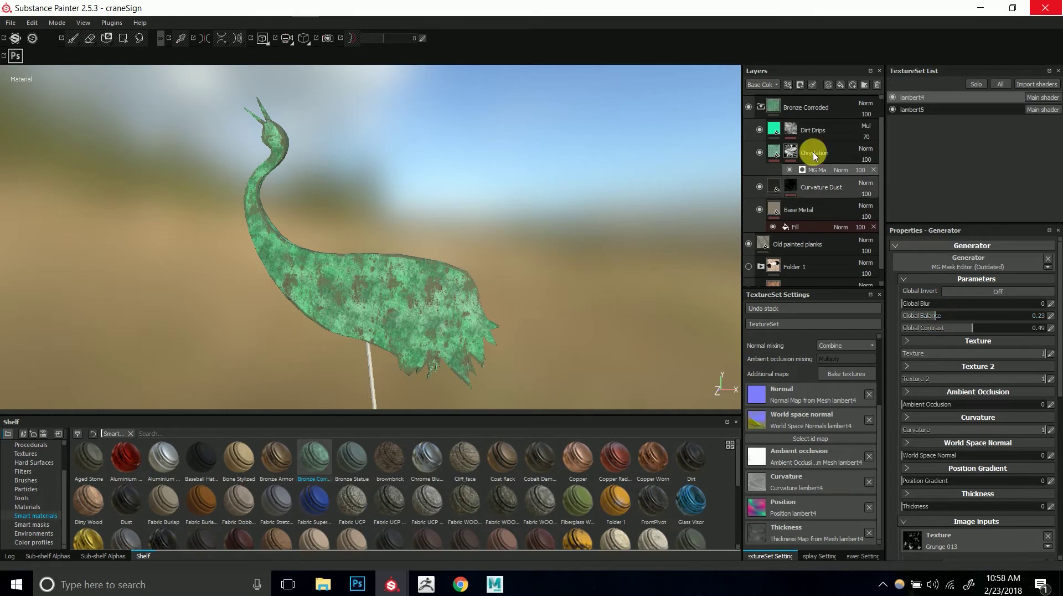
# - Move the Dirt Drips layer out of the Bronze Corroded folder to just above it, and delete the Bronze Corroded folder
pyautogui.moveTo(818, 135); pyautogui.dragTo(832, 110)
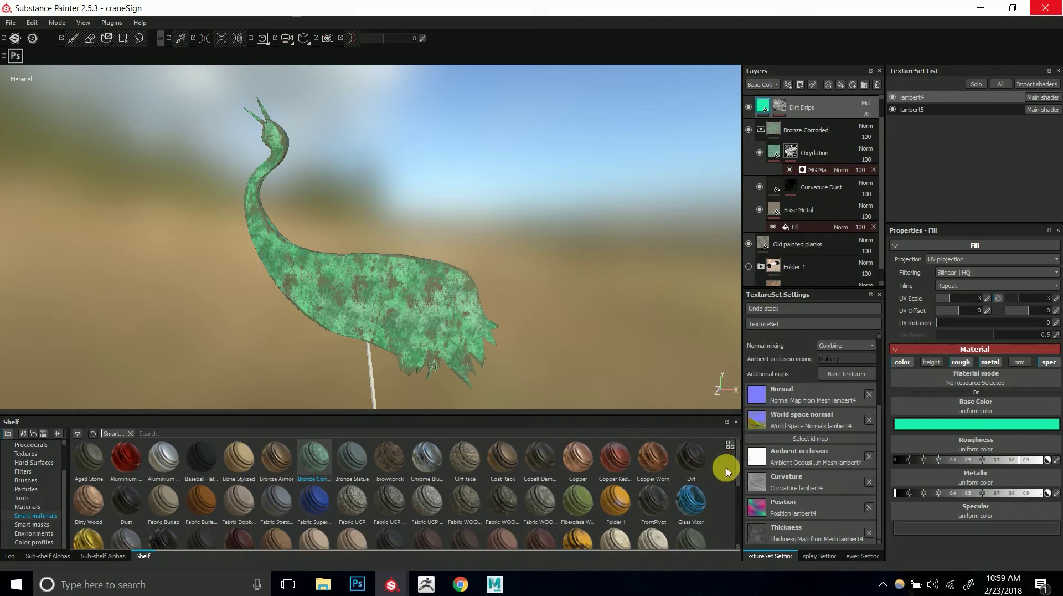
pyautogui.moveTo(613, 519); pyautogui.dragTo(762, 132)
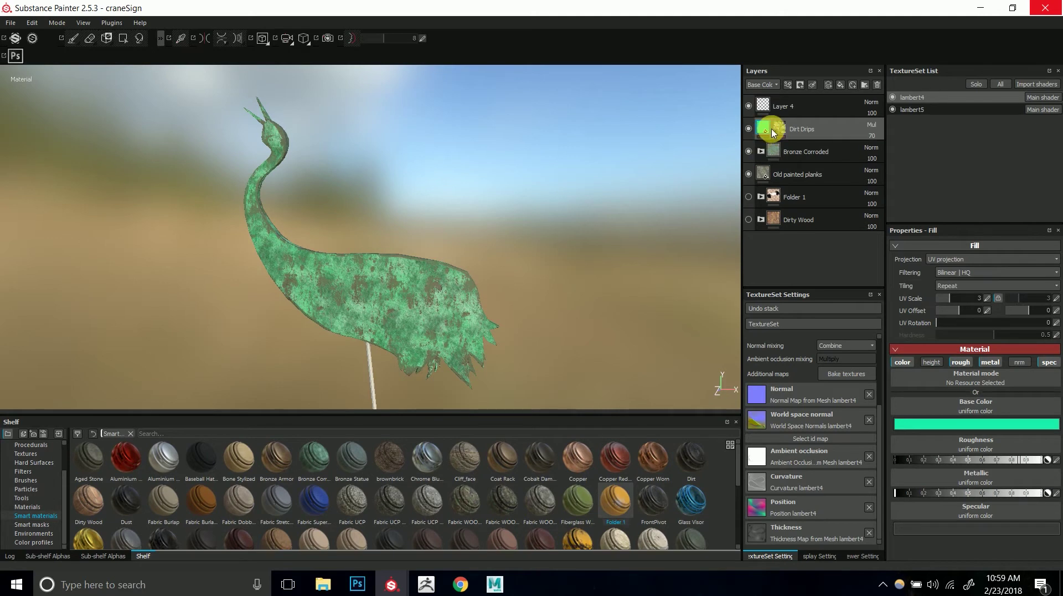
pyautogui.click(761, 152)
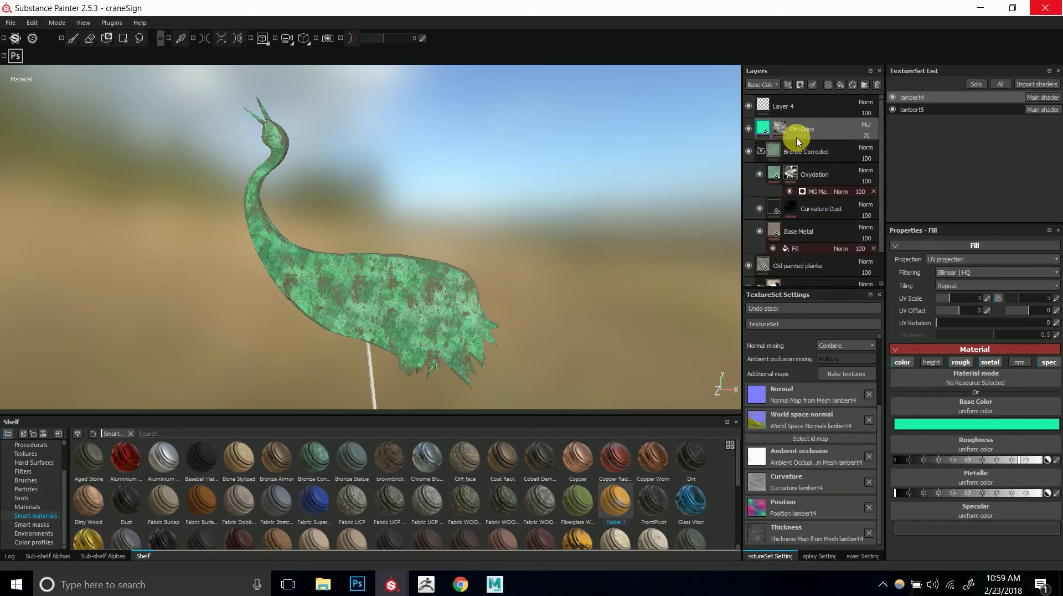
pyautogui.click(791, 158)
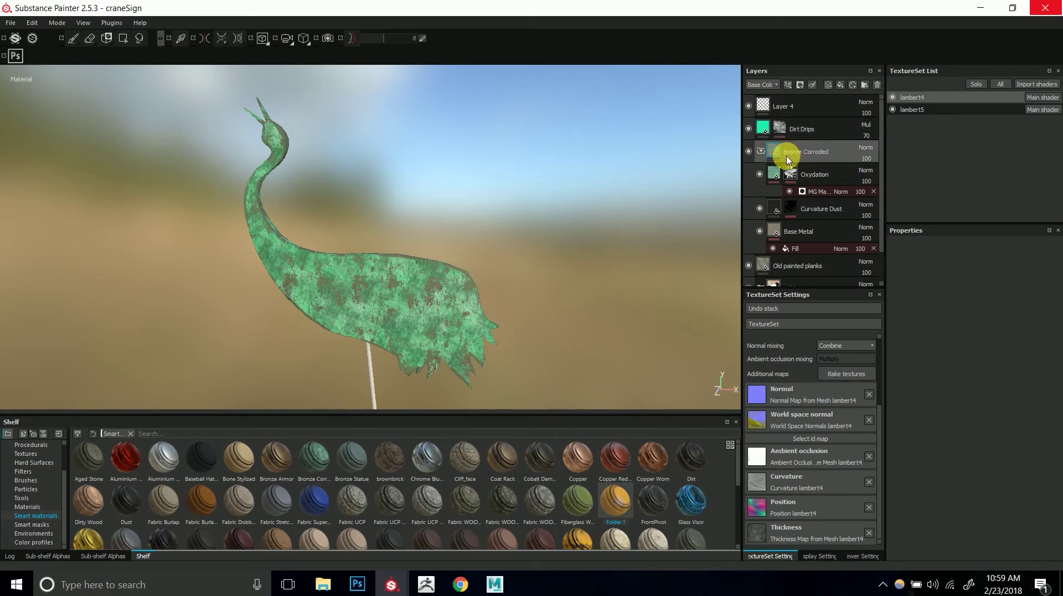
pyautogui.click(762, 152)
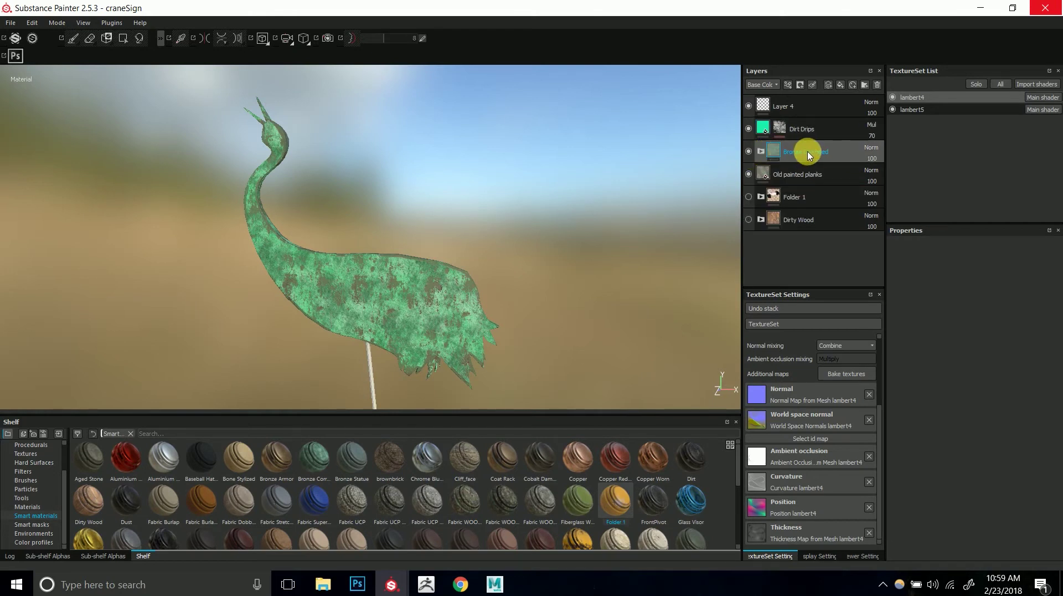
pyautogui.press('Delete')
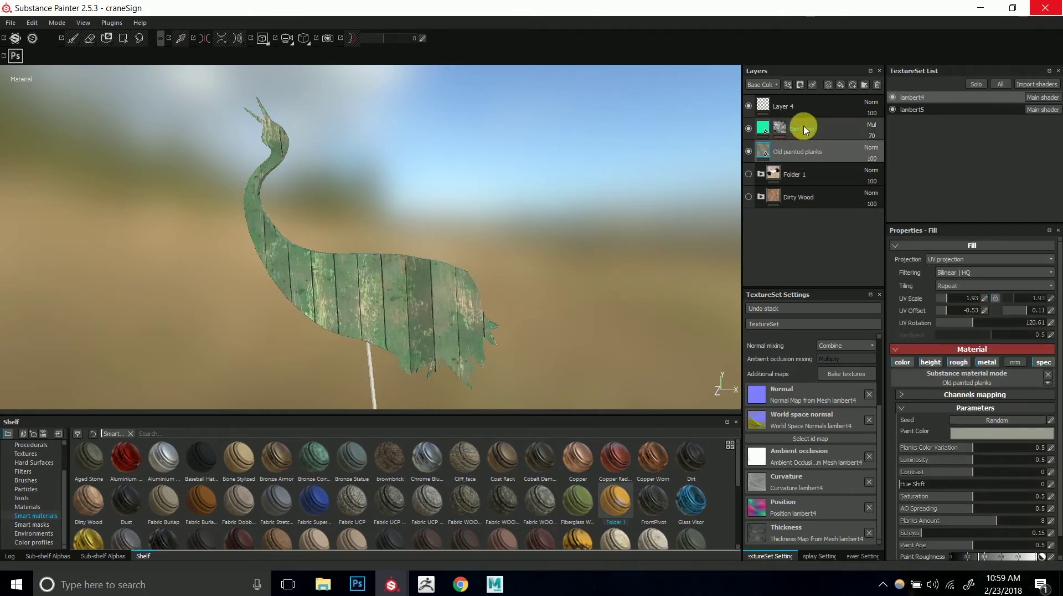
# - Move the Dirt Drips layer directly below the Old painted planks layer
pyautogui.click(800, 131)
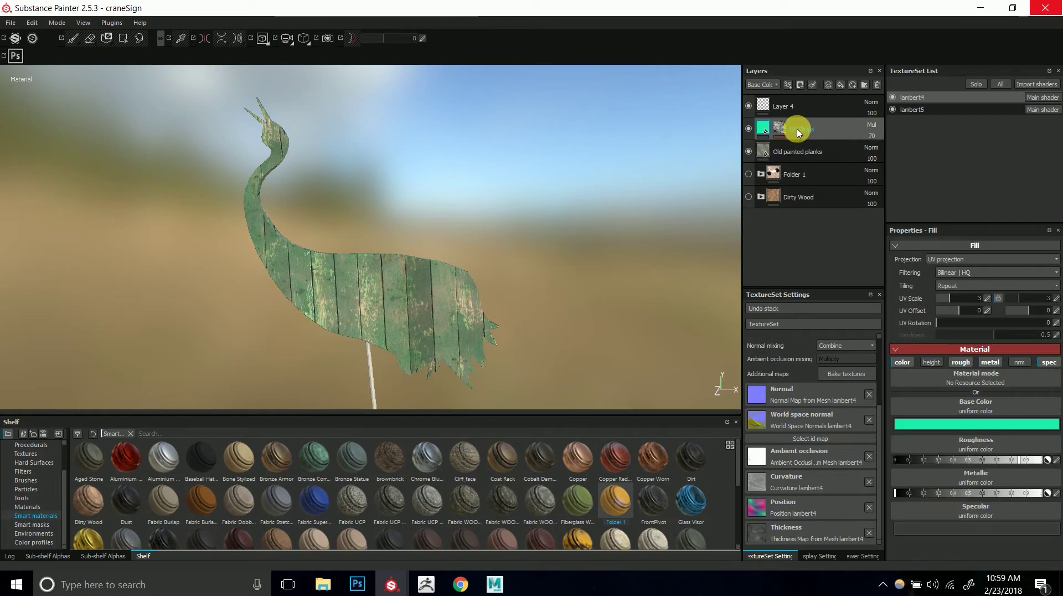
pyautogui.moveTo(798, 132); pyautogui.dragTo(806, 160)
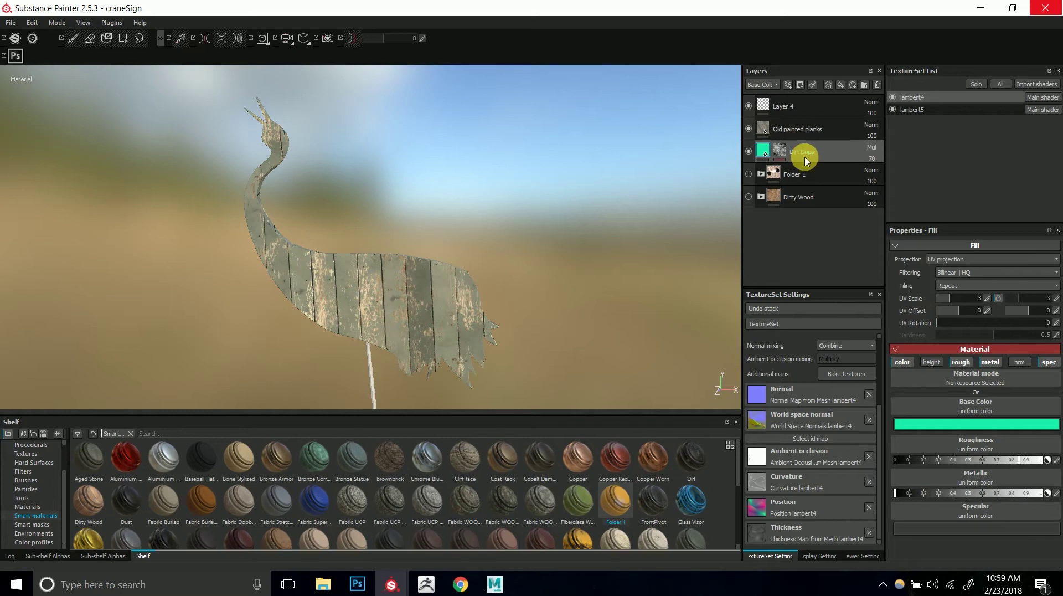
# - Try grouping the Old painted planks and Dirt Drips layers inside a new folder, and undo the grouping
pyautogui.click(808, 138)
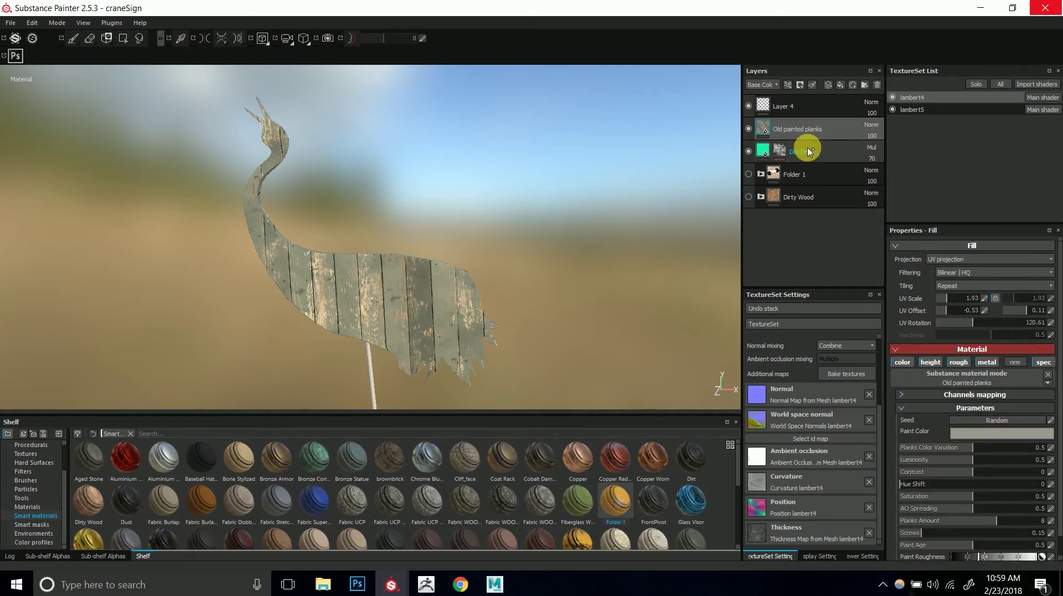
pyautogui.keyDown('ctrl'); pyautogui.click(843, 148); pyautogui.keyUp('ctrl')
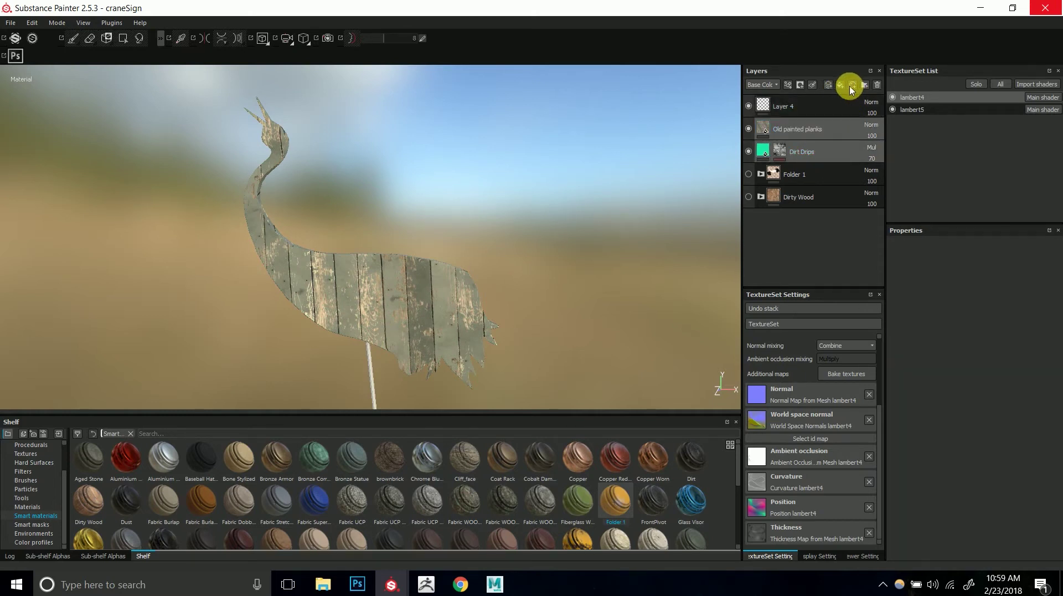
pyautogui.click(866, 86)
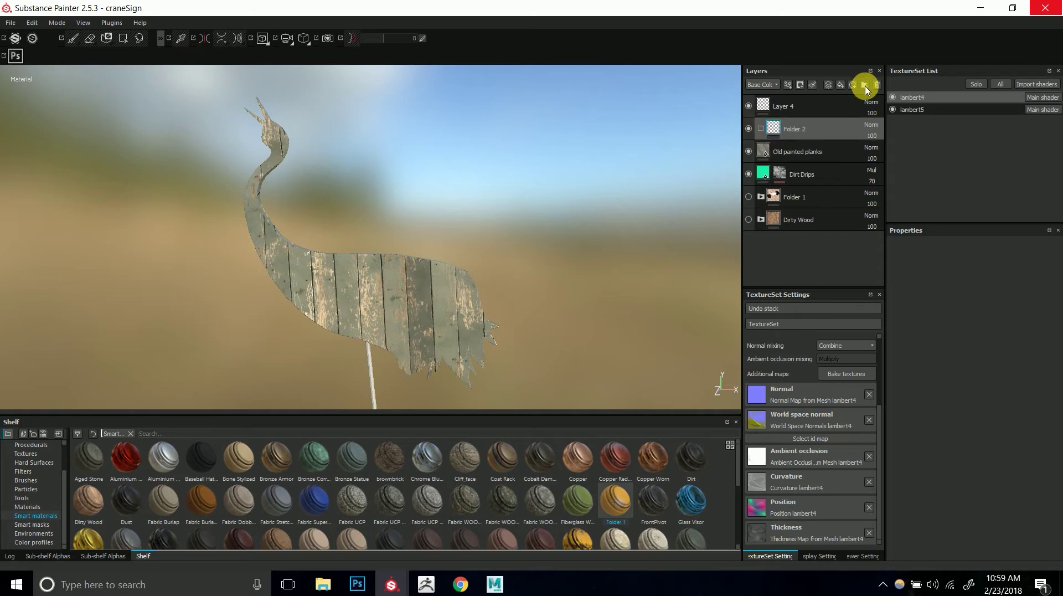
pyautogui.click(802, 171)
pyautogui.keyDown('ctrl'); pyautogui.click(807, 152); pyautogui.keyUp('ctrl')
pyautogui.moveTo(807, 152); pyautogui.dragTo(864, 141)
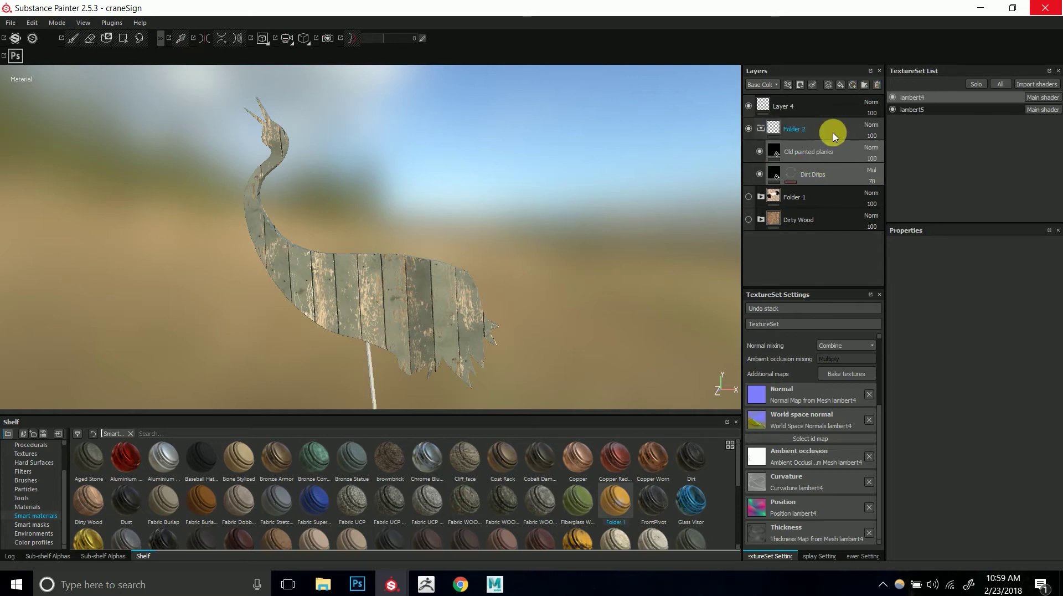
pyautogui.click(823, 172)
pyautogui.hotkey('ctrl', 'z')
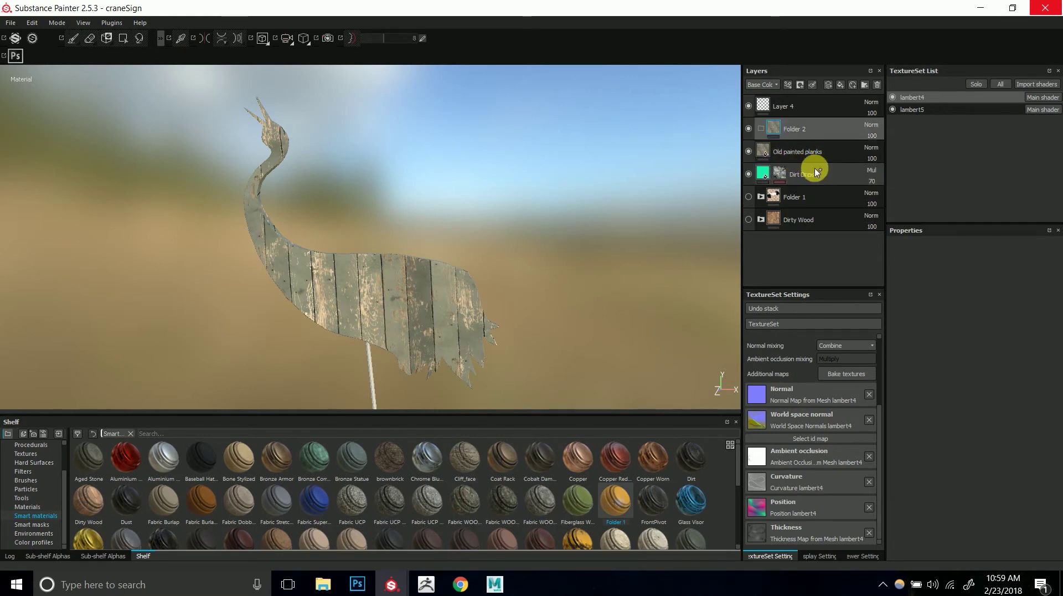
pyautogui.hotkey('ctrl', 'z')
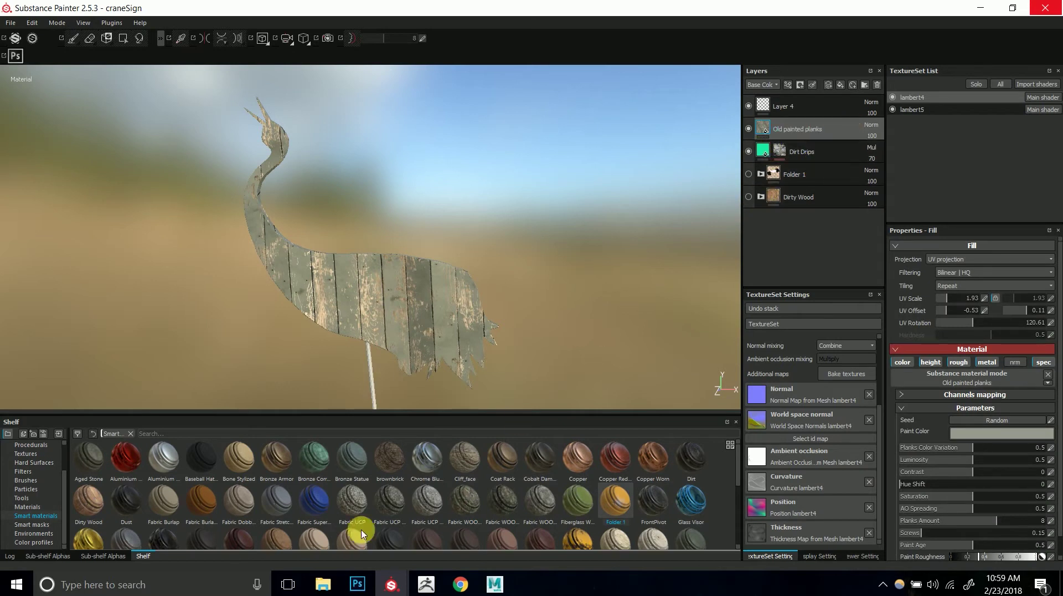
pyautogui.moveTo(737, 455); pyautogui.dragTo(719, 447)
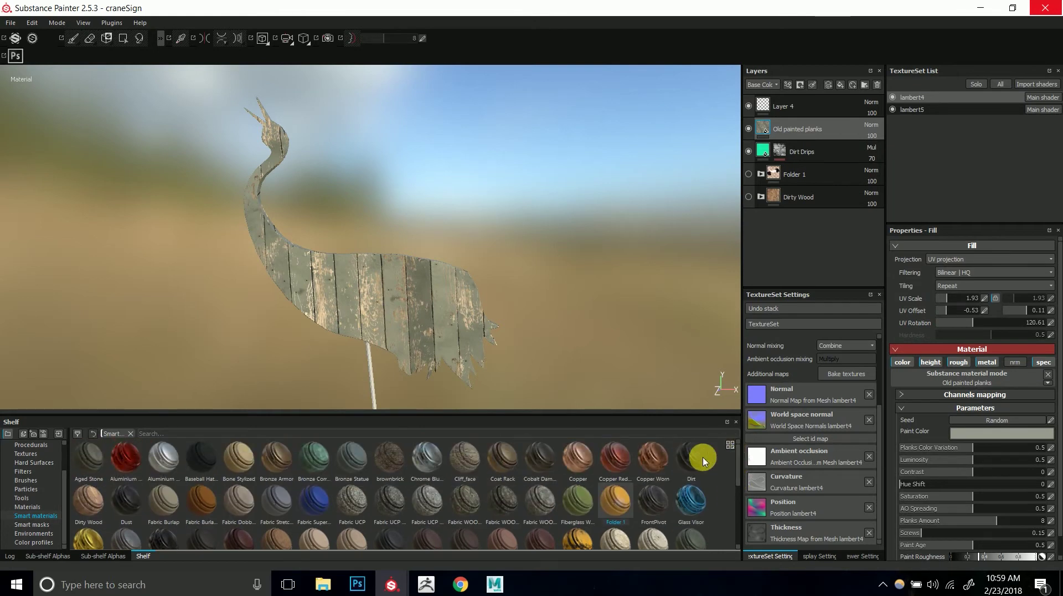
pyautogui.moveTo(567, 468)
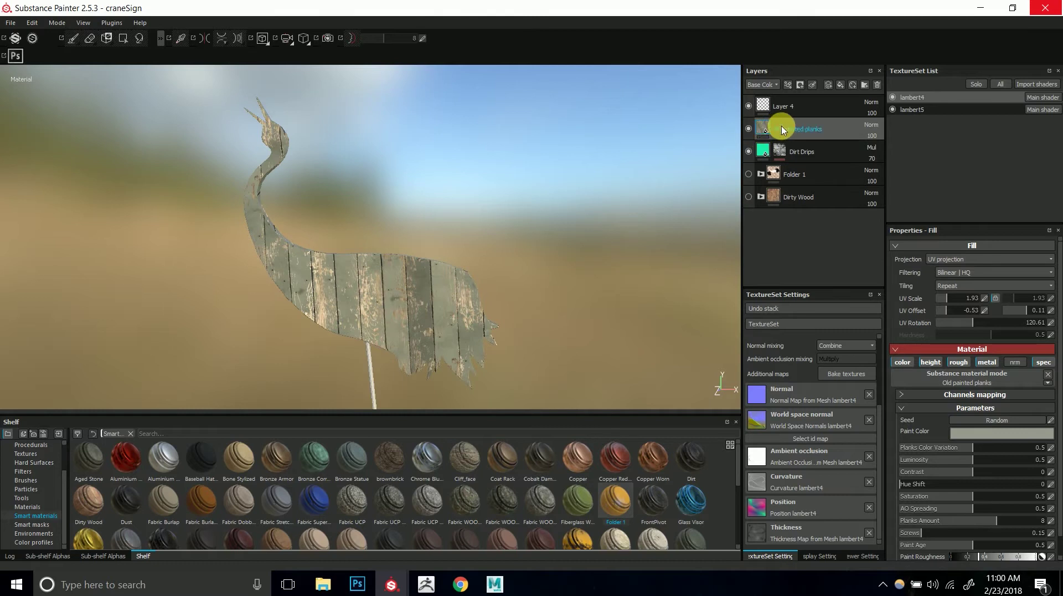
pyautogui.scroll(5, 421, 292)
pyautogui.keyDown('alt'); pyautogui.moveTo(426, 278); pyautogui.dragTo(292, 240); pyautogui.keyUp('alt')
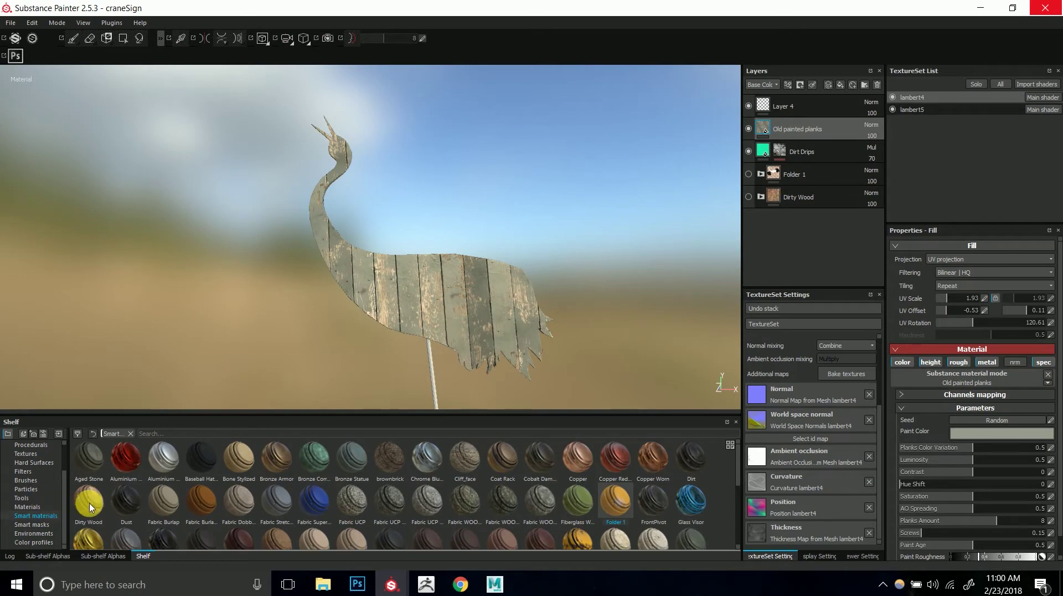
# - Move Folder 1 directly above the Old painted planks layer, briefly showing it to preview the painted crane and hiding it again
pyautogui.moveTo(800, 173); pyautogui.dragTo(763, 125)
pyautogui.click(749, 129)
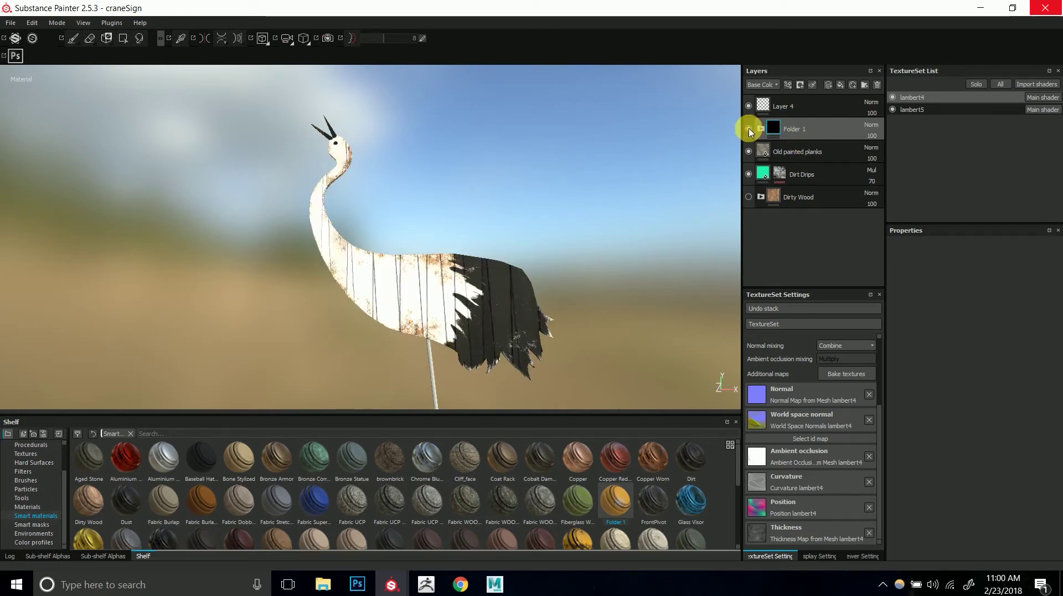
pyautogui.click(749, 129)
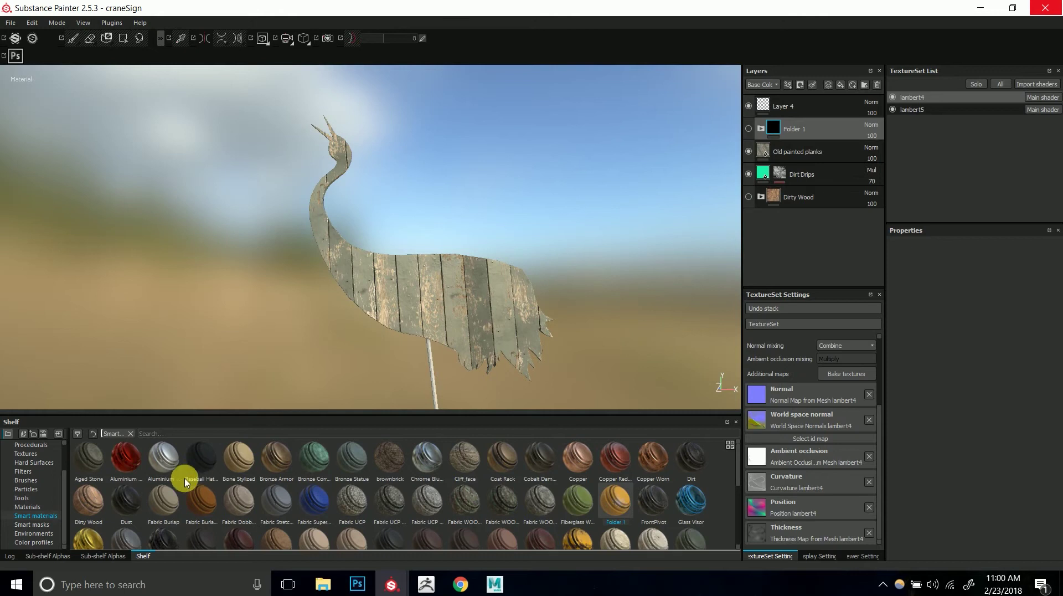
# - Add the Dirty Wood smart material directly above Old painted planks, and toggle its visibility to compare it with the planks beneath
pyautogui.moveTo(94, 495)
pyautogui.mouseDown()
pyautogui.moveTo(118, 514)
pyautogui.moveTo(176, 496)
pyautogui.moveTo(842, 213)
pyautogui.moveTo(836, 168)
pyautogui.moveTo(815, 148)
pyautogui.moveTo(862, 152)
pyautogui.mouseUp()
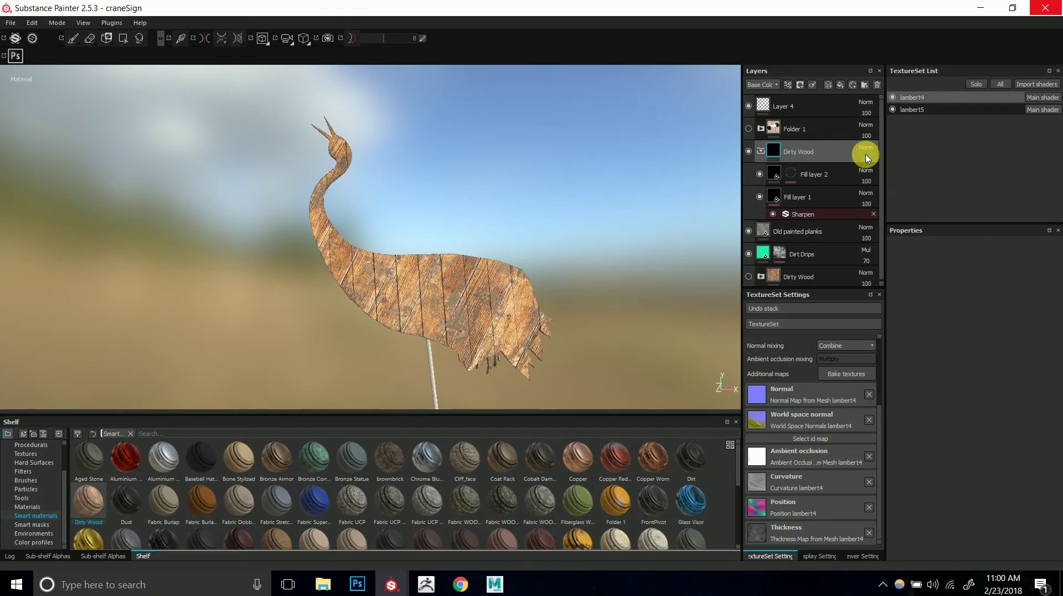
pyautogui.moveTo(458, 276)
pyautogui.keyDown('alt'); pyautogui.mouseDown()
pyautogui.moveTo(978, 465)
pyautogui.moveTo(681, 356)
pyautogui.moveTo(458, 397)
pyautogui.moveTo(641, 294)
pyautogui.moveTo(427, 273)
pyautogui.moveTo(439, 297)
pyautogui.moveTo(451, 278)
pyautogui.moveTo(438, 274)
pyautogui.moveTo(468, 265)
pyautogui.mouseUp(); pyautogui.keyUp('alt')
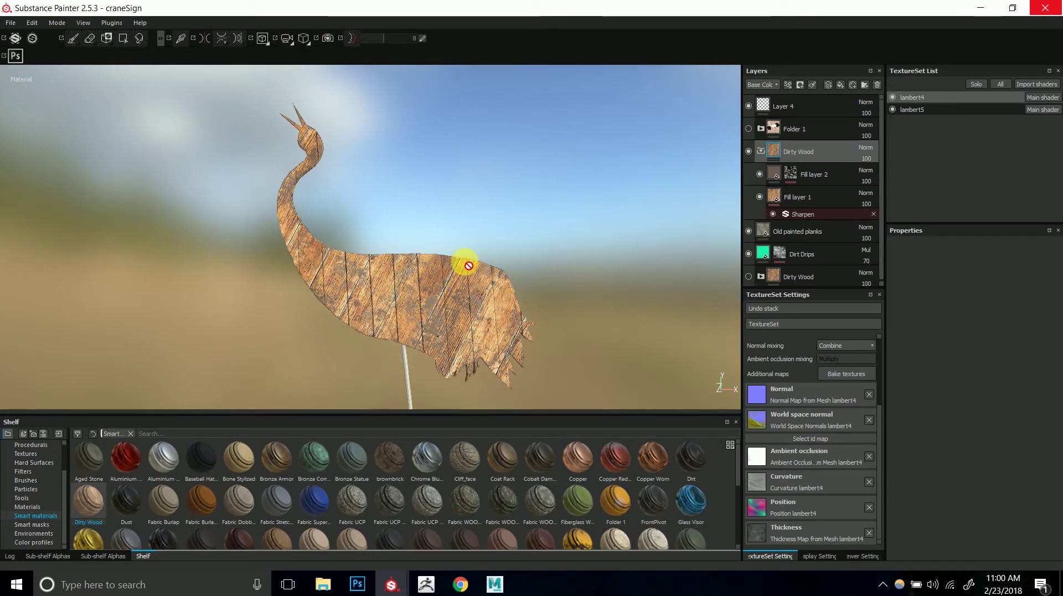
pyautogui.click(749, 152)
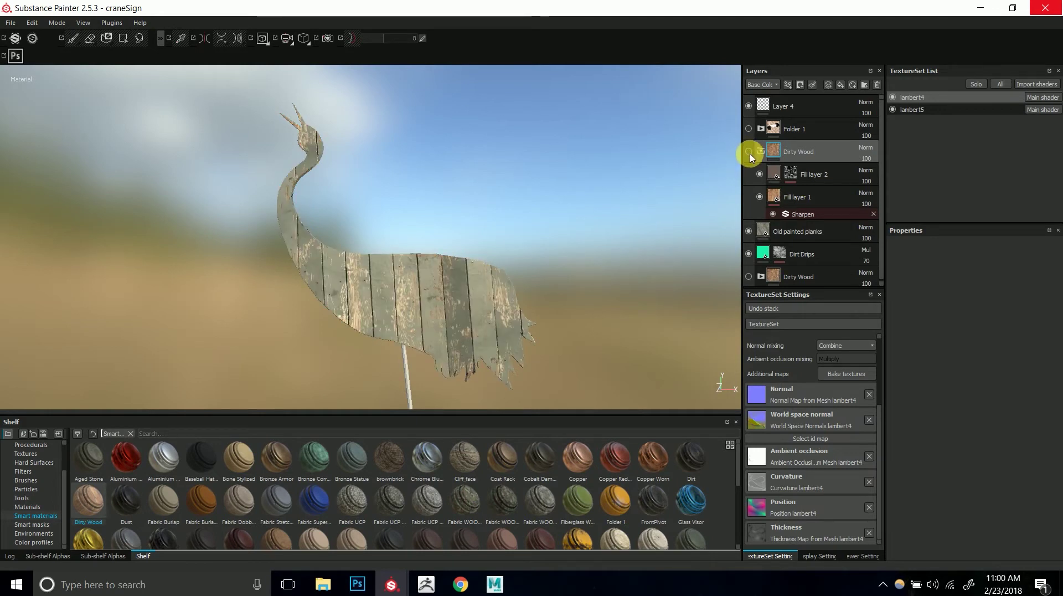
pyautogui.scroll(3, 527, 343)
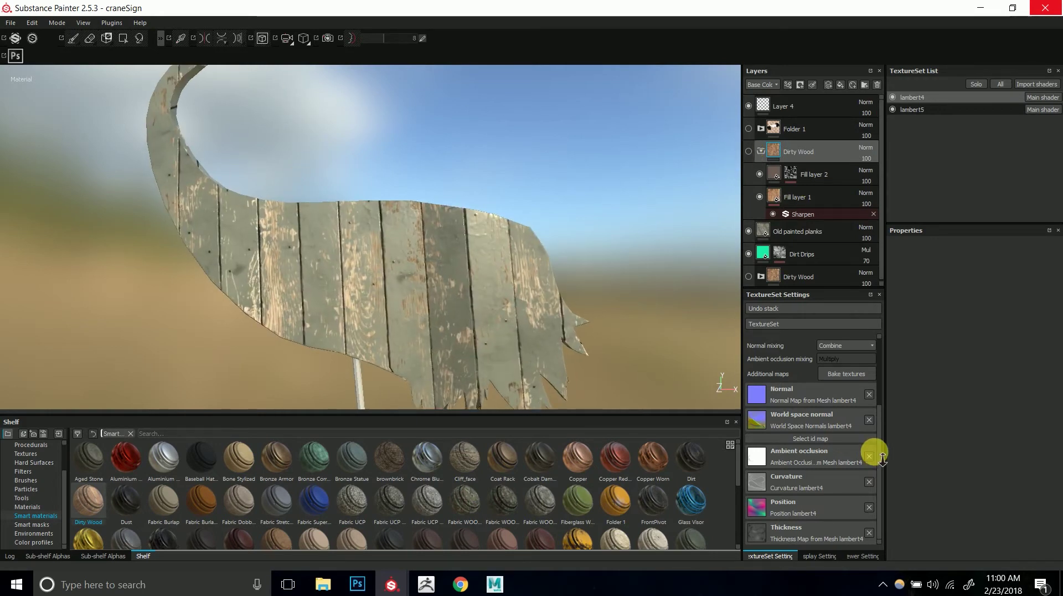
pyautogui.scroll(-3, 510, 333)
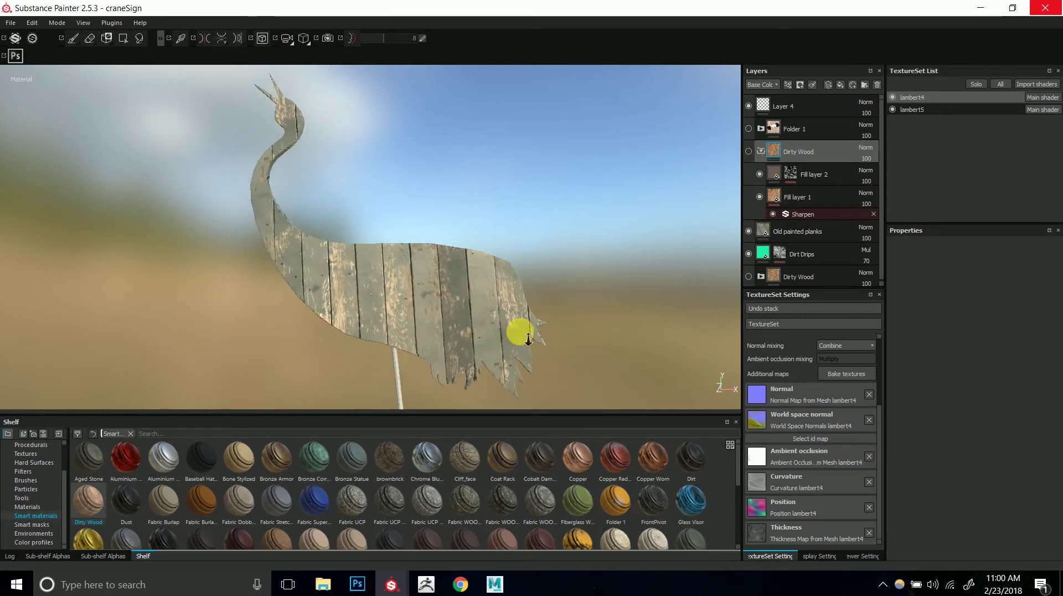
pyautogui.click(749, 152)
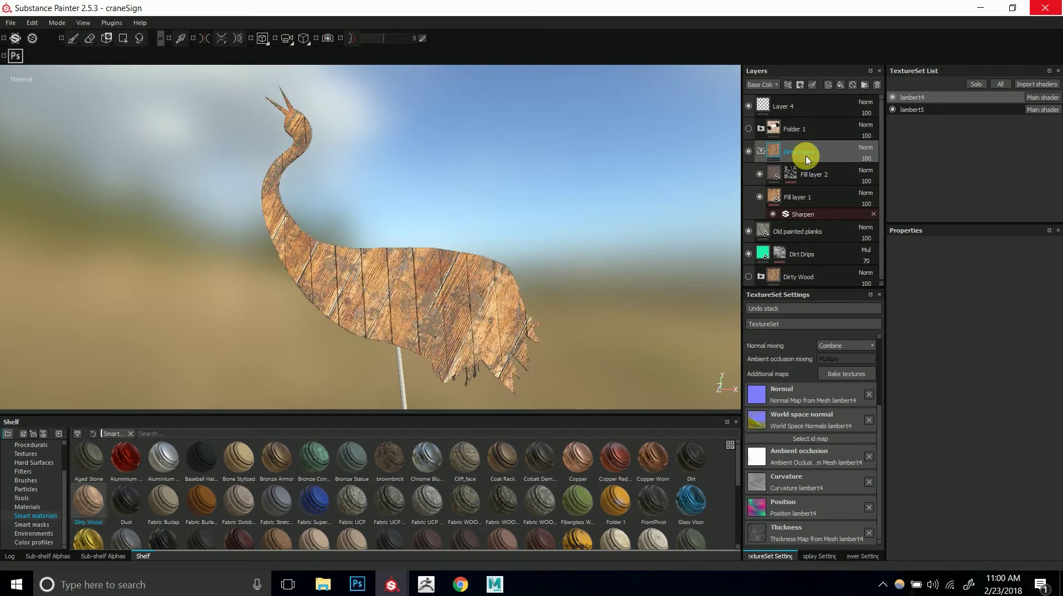
# - Set the UV Rotation of Fill layer 1 in the upper Dirty Wood folder to 26.09, and collapse the folder
pyautogui.click(789, 199)
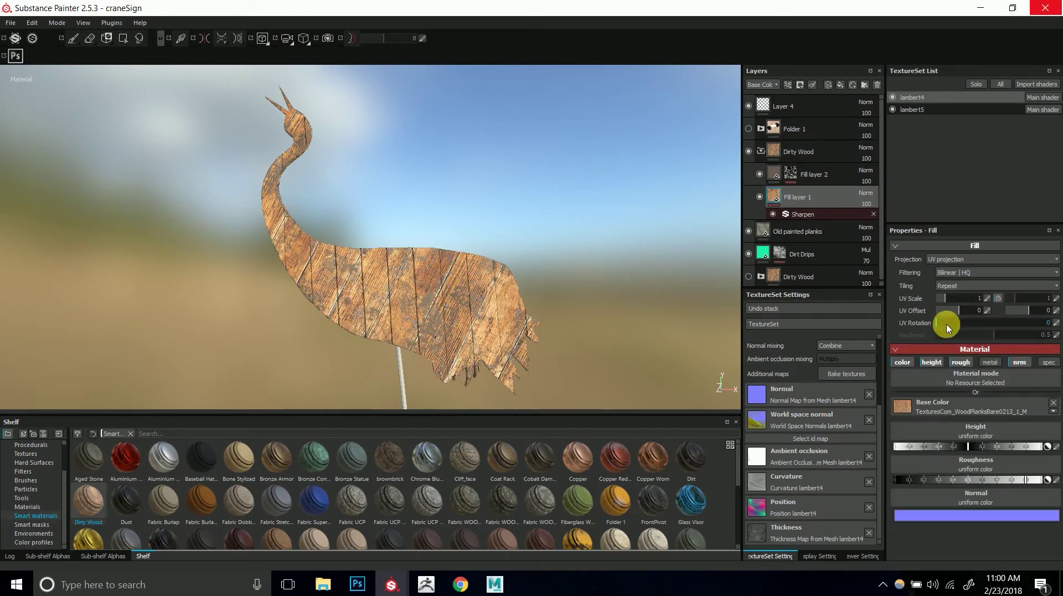
pyautogui.moveTo(950, 325)
pyautogui.mouseDown()
pyautogui.moveTo(957, 320)
pyautogui.moveTo(943, 327)
pyautogui.mouseUp()
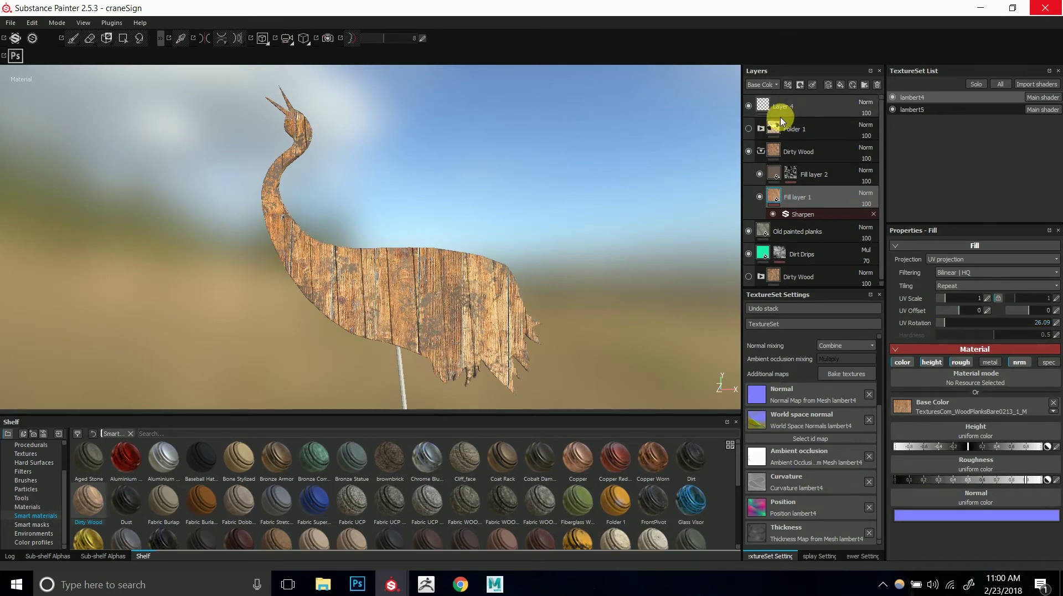
pyautogui.click(761, 150)
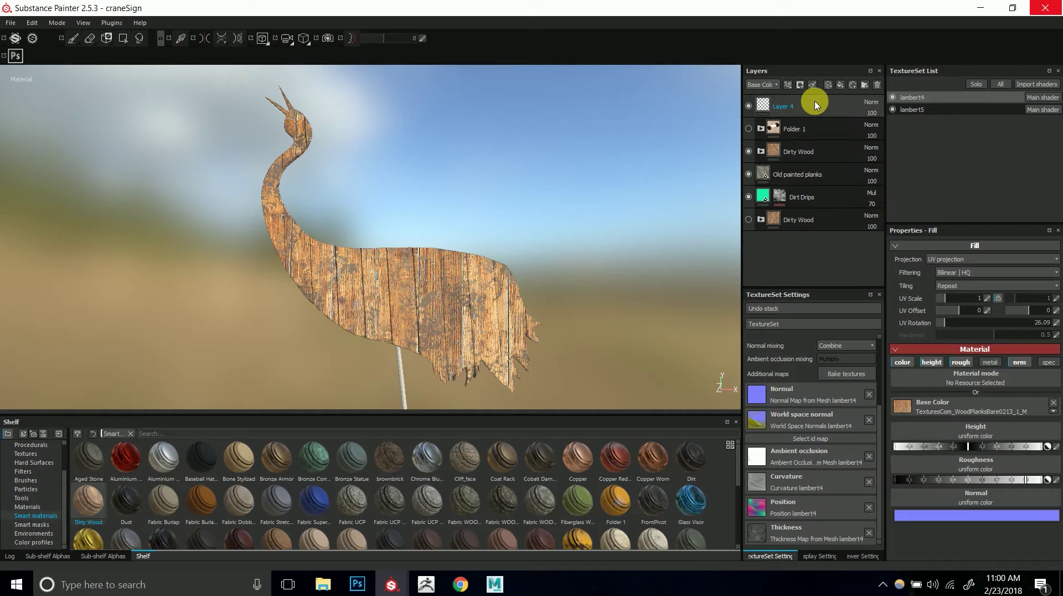
# - Try lower Base Color opacities on the upper Dirty Wood folder to preview blending with the planks beneath, and restore it to 100
pyautogui.click(772, 85)
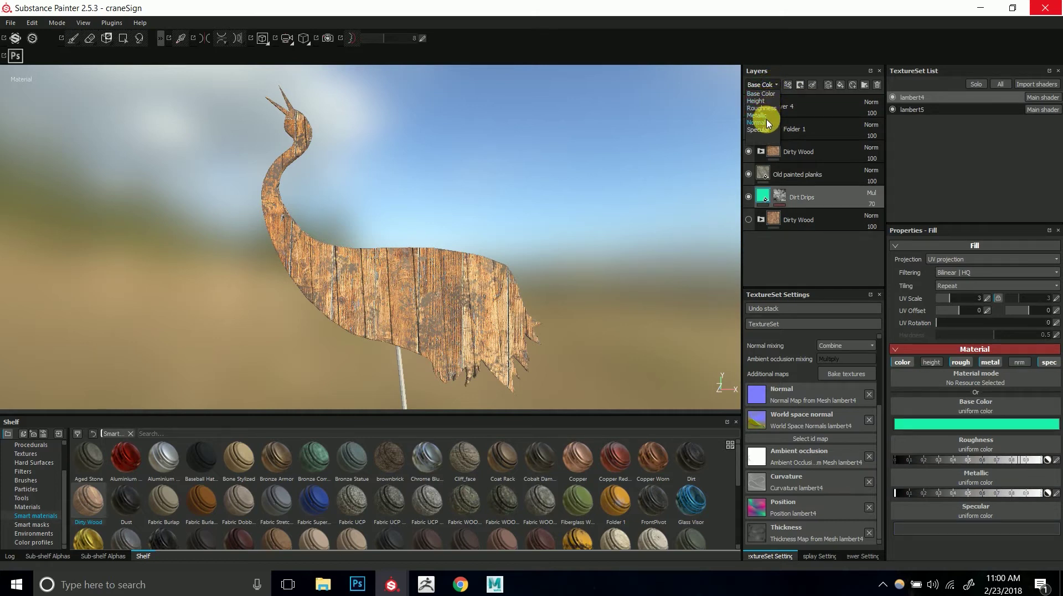
pyautogui.click(767, 84)
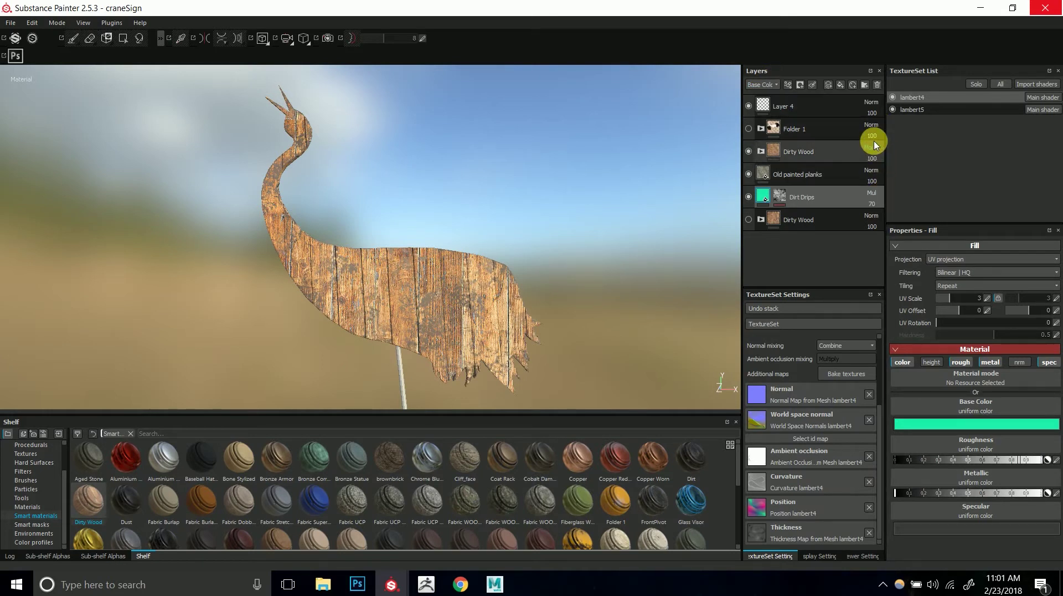
pyautogui.click(858, 161)
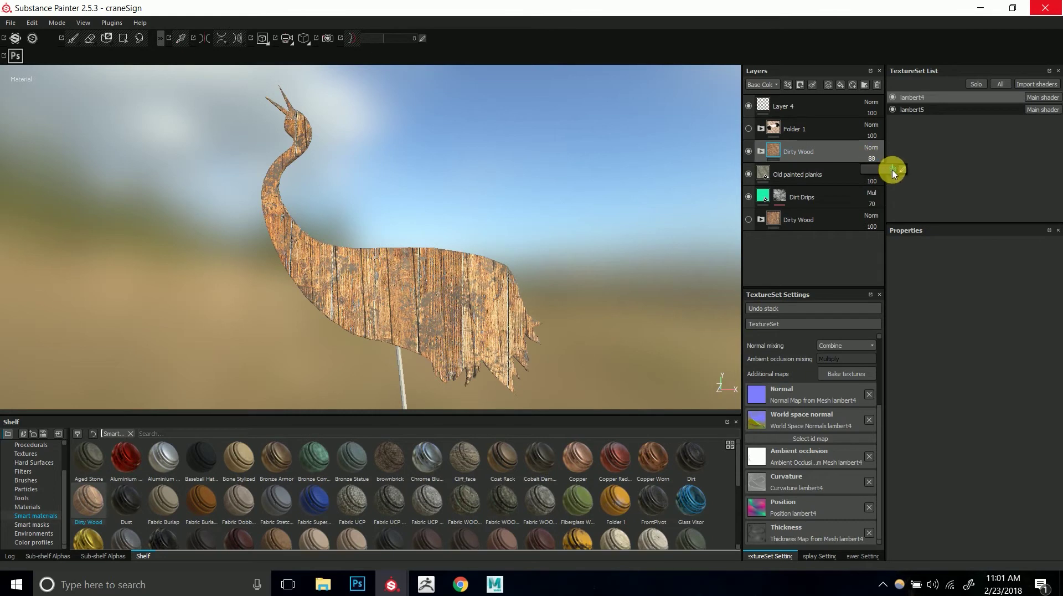
pyautogui.moveTo(885, 174)
pyautogui.mouseDown()
pyautogui.moveTo(895, 173)
pyautogui.moveTo(876, 174)
pyautogui.moveTo(898, 180)
pyautogui.mouseUp()
pyautogui.click(873, 148)
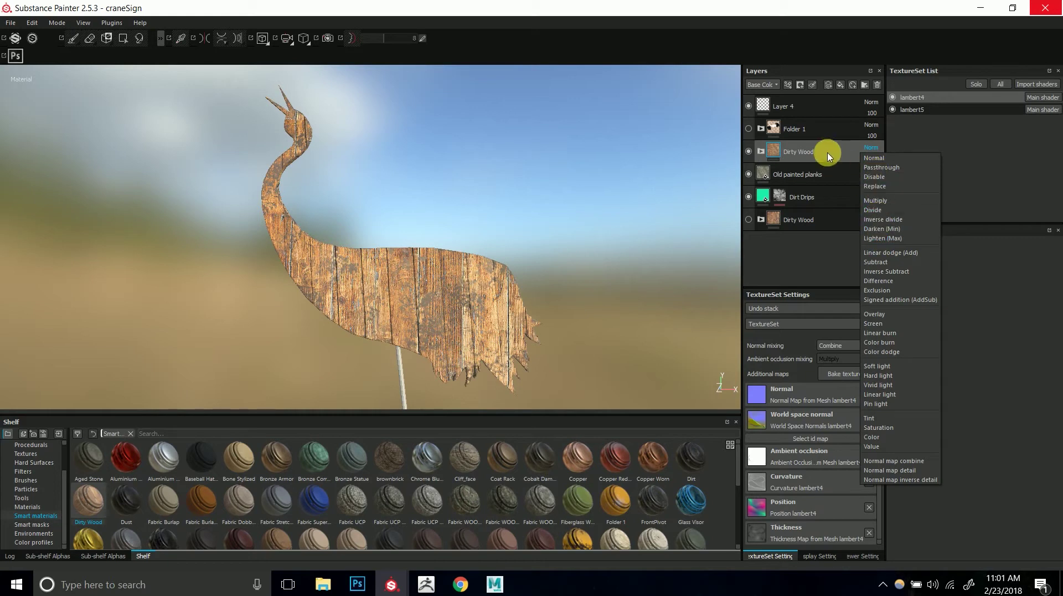
pyautogui.click(846, 155)
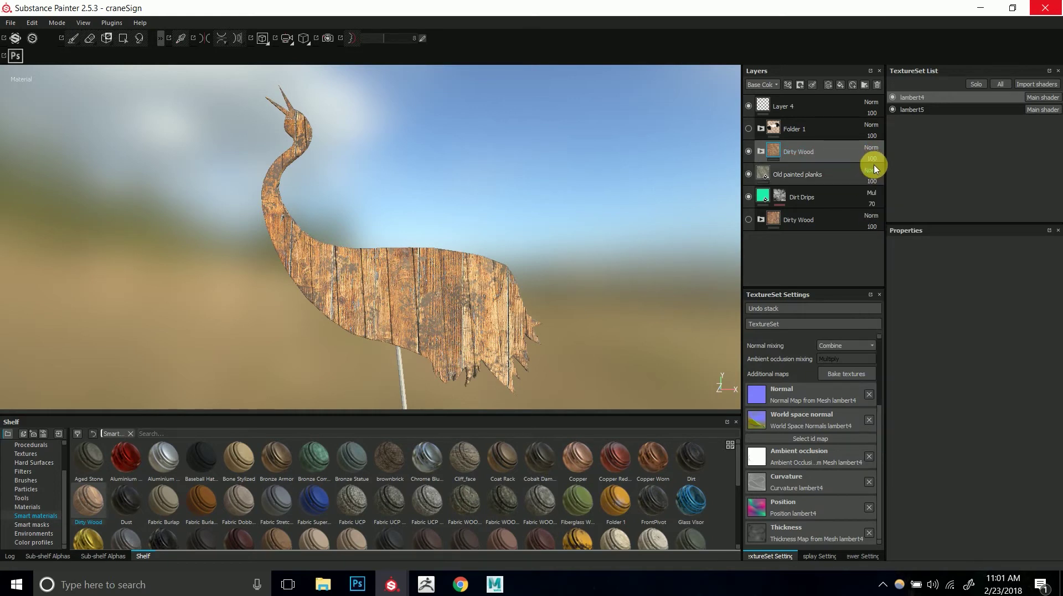
pyautogui.moveTo(888, 173)
pyautogui.mouseDown()
pyautogui.moveTo(877, 169)
pyautogui.moveTo(897, 177)
pyautogui.moveTo(884, 178)
pyautogui.moveTo(907, 171)
pyautogui.mouseUp()
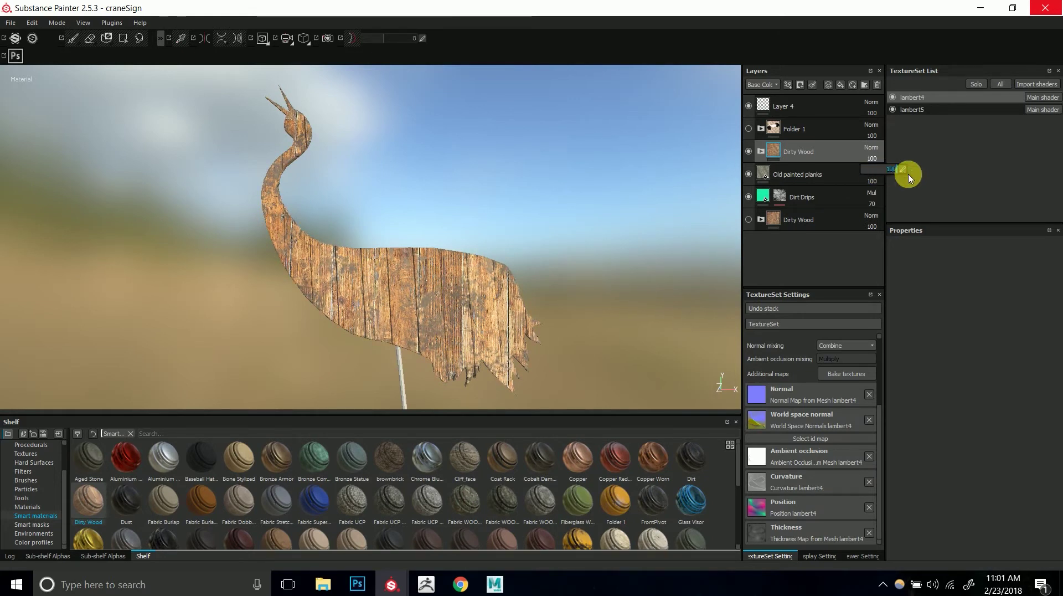
pyautogui.click(775, 86)
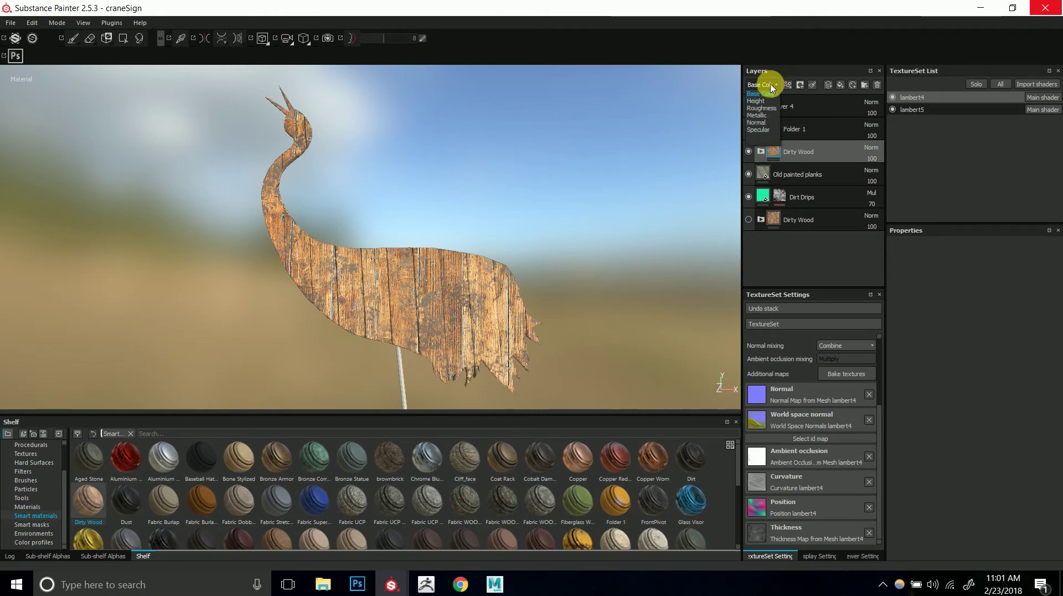
pyautogui.click(768, 94)
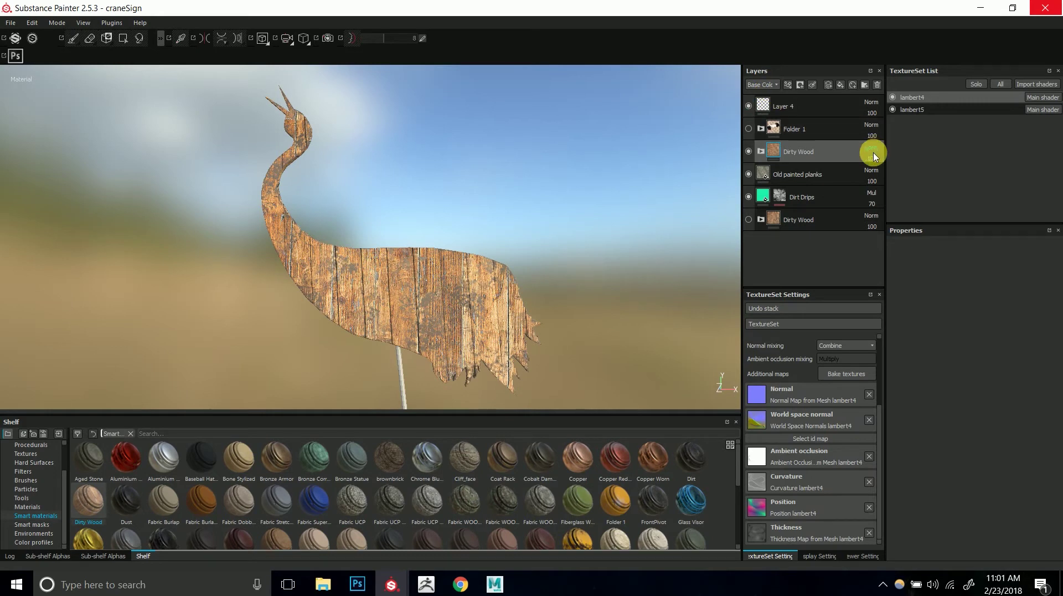
pyautogui.moveTo(881, 174); pyautogui.dragTo(897, 176)
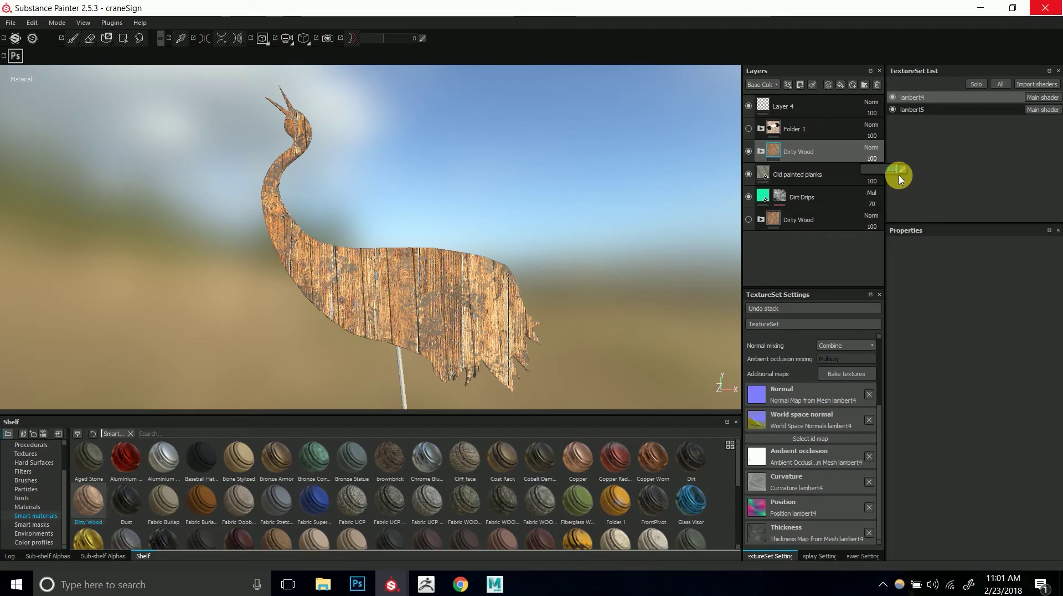
pyautogui.moveTo(901, 178); pyautogui.dragTo(884, 173)
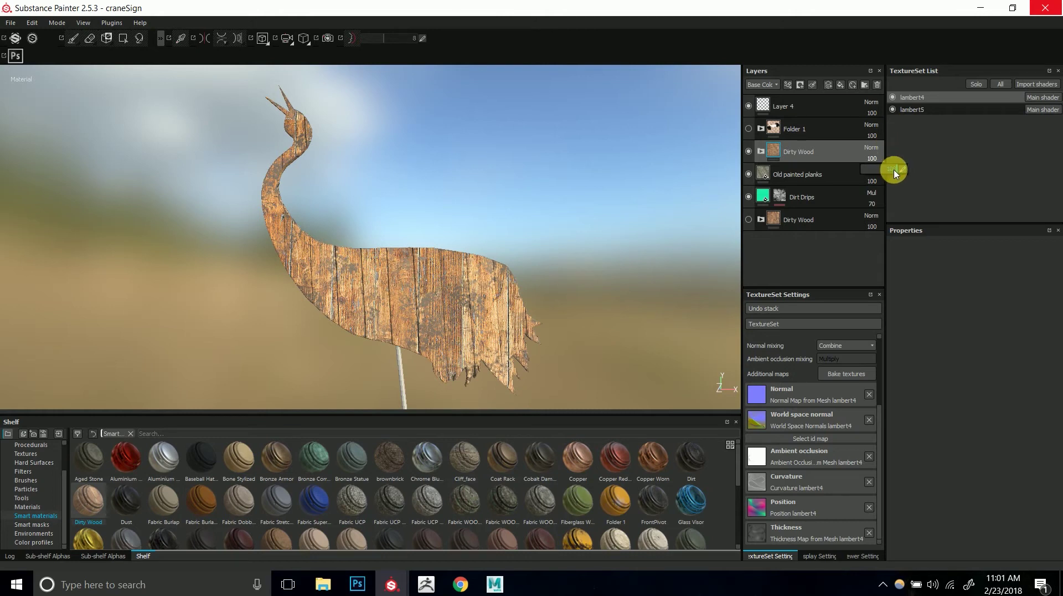
pyautogui.moveTo(882, 174); pyautogui.dragTo(911, 174)
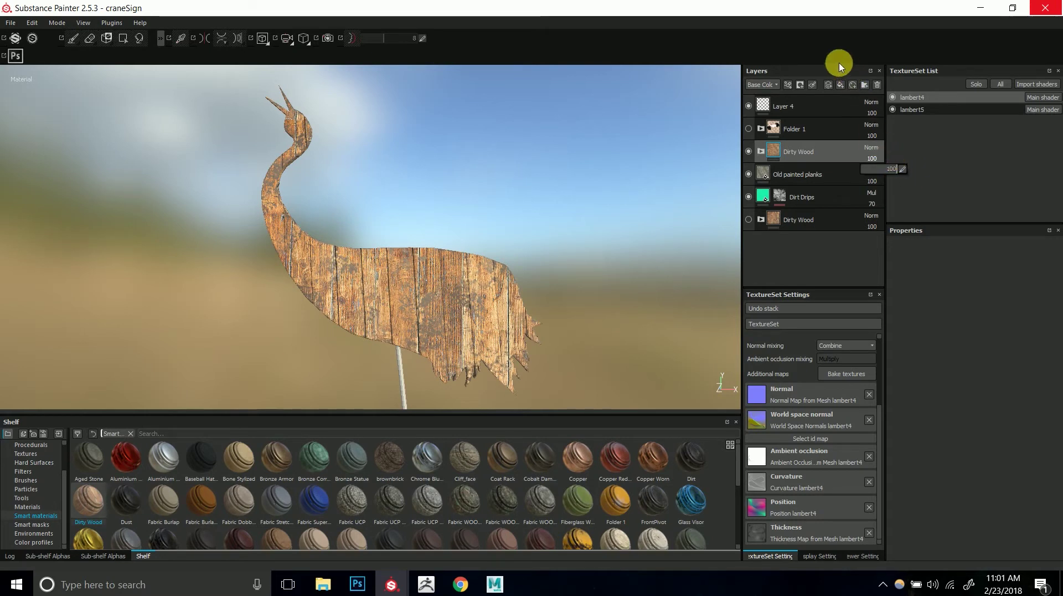
# - Set the upper Dirty Wood folder's opacity to 0 in the Height channel, and return the layer stack to Base Color
pyautogui.click(770, 85)
pyautogui.click(769, 102)
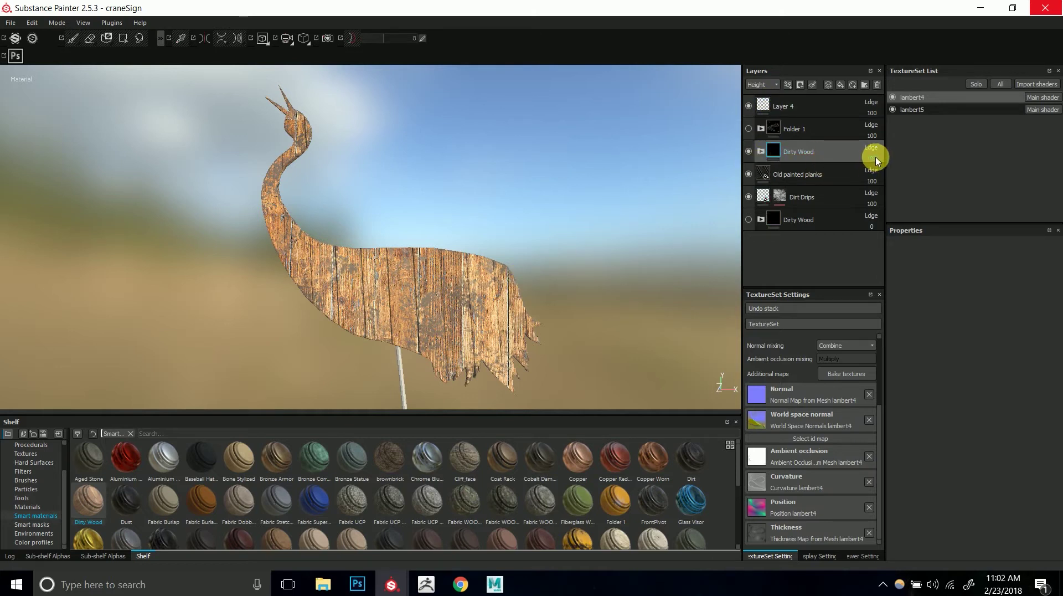
pyautogui.moveTo(880, 164); pyautogui.dragTo(555, 297)
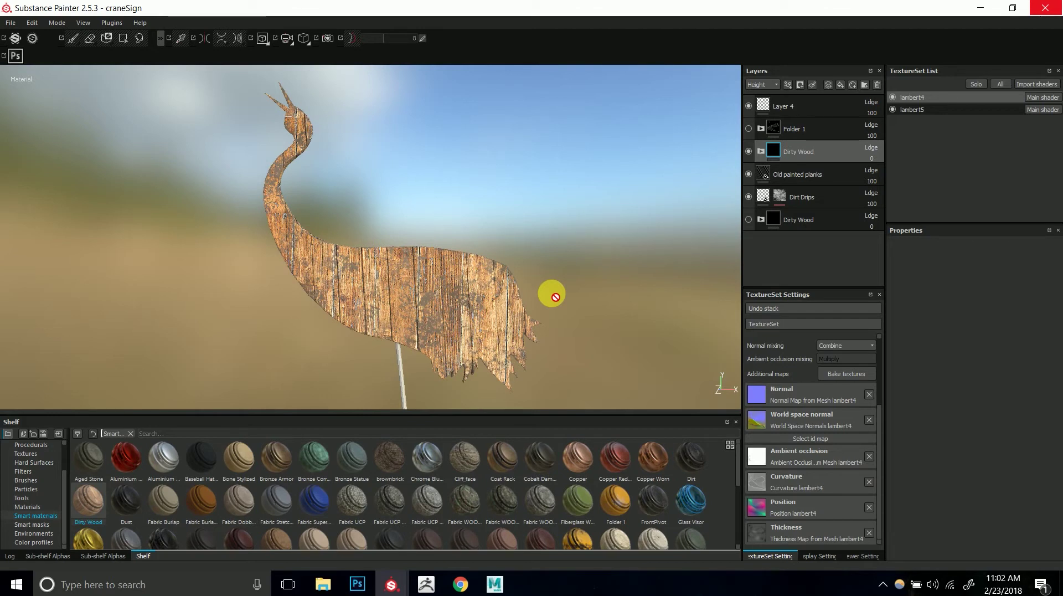
pyautogui.moveTo(556, 297)
pyautogui.mouseDown()
pyautogui.moveTo(759, 351)
pyautogui.moveTo(803, 178)
pyautogui.moveTo(836, 154)
pyautogui.moveTo(787, 90)
pyautogui.mouseUp()
pyautogui.click(770, 84)
pyautogui.click(805, 124)
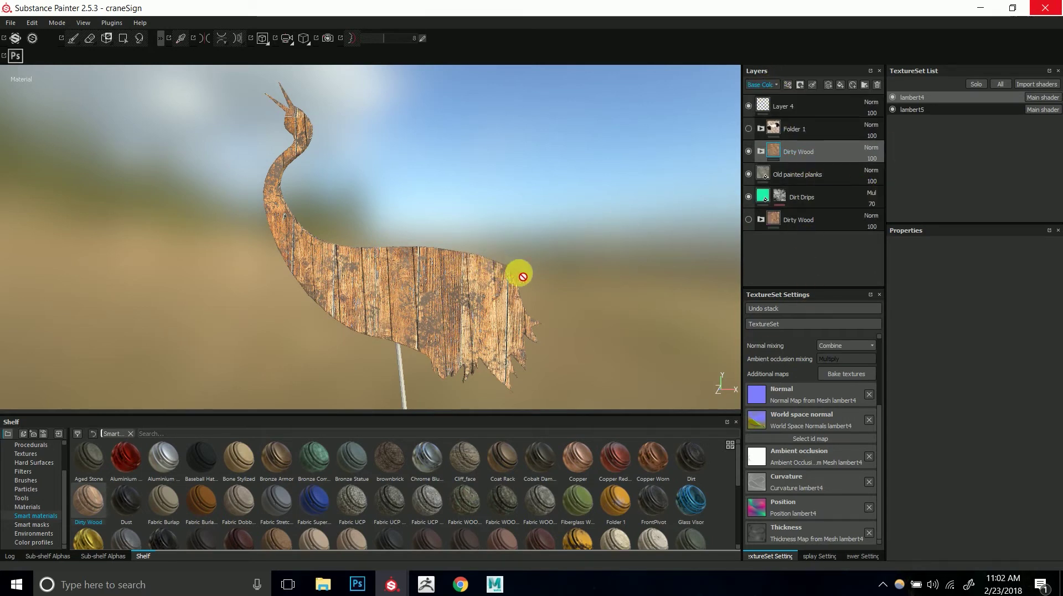
# - Compare the upper Dirty Wood folder with and without its masked fill layer, delete that layer, and collapse the folder
pyautogui.click(762, 151)
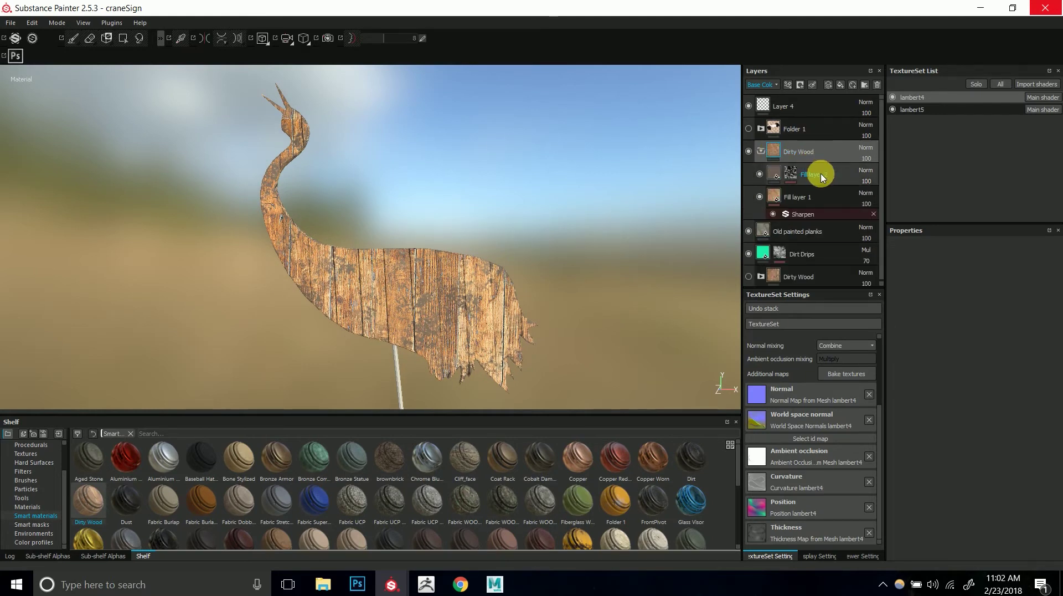
pyautogui.click(771, 171)
pyautogui.click(759, 173)
pyautogui.click(760, 174)
pyautogui.click(760, 174)
pyautogui.click(760, 175)
pyautogui.click(760, 174)
pyautogui.click(760, 174)
pyautogui.click(760, 174)
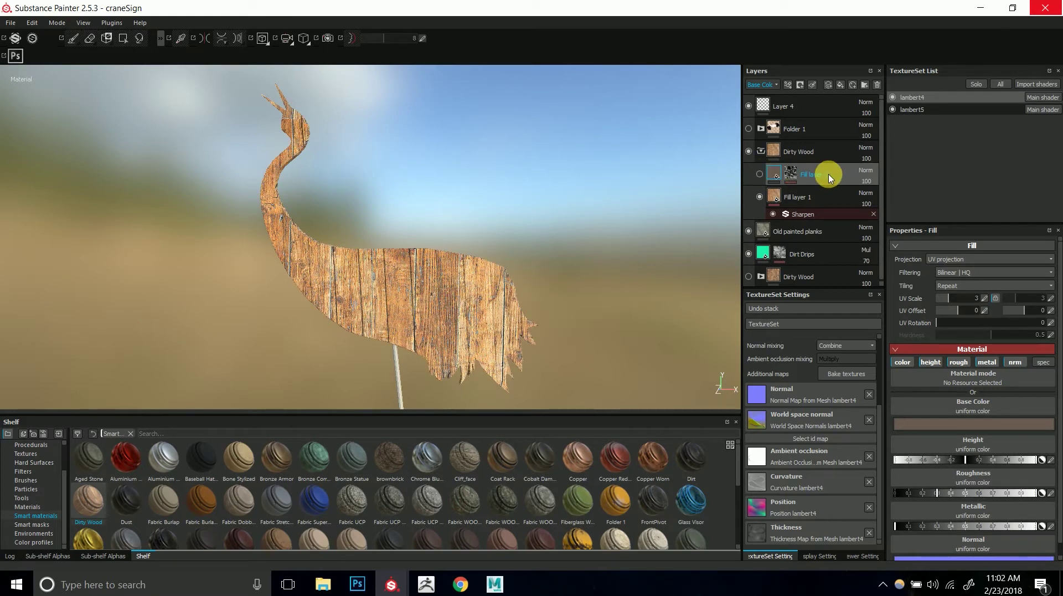
pyautogui.press('Delete')
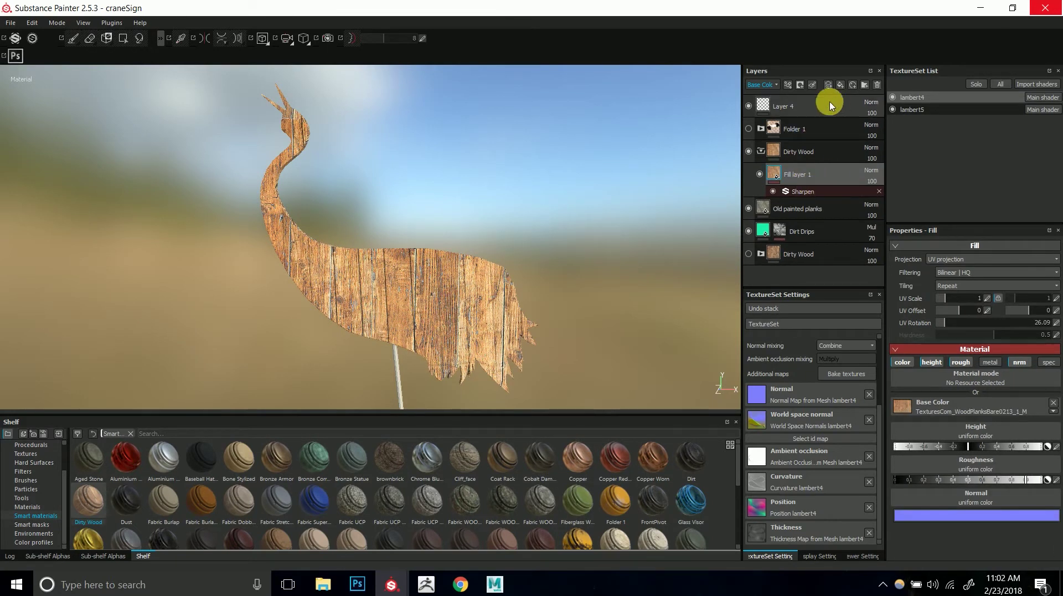
pyautogui.click(762, 151)
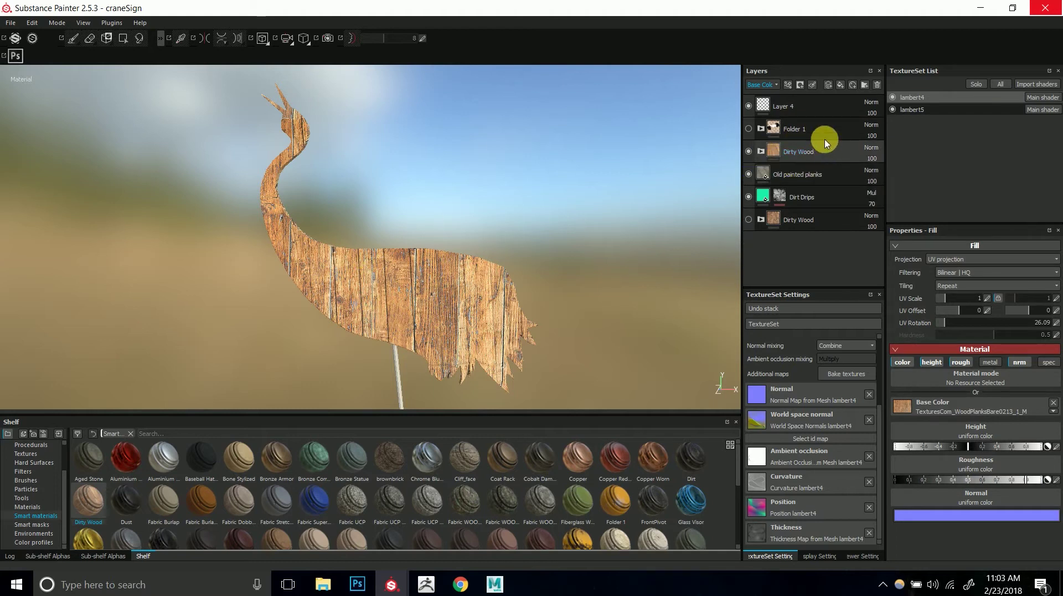
# - Add a new fill layer and move it out of the upper Dirty Wood folder, directly above it
pyautogui.click(840, 89)
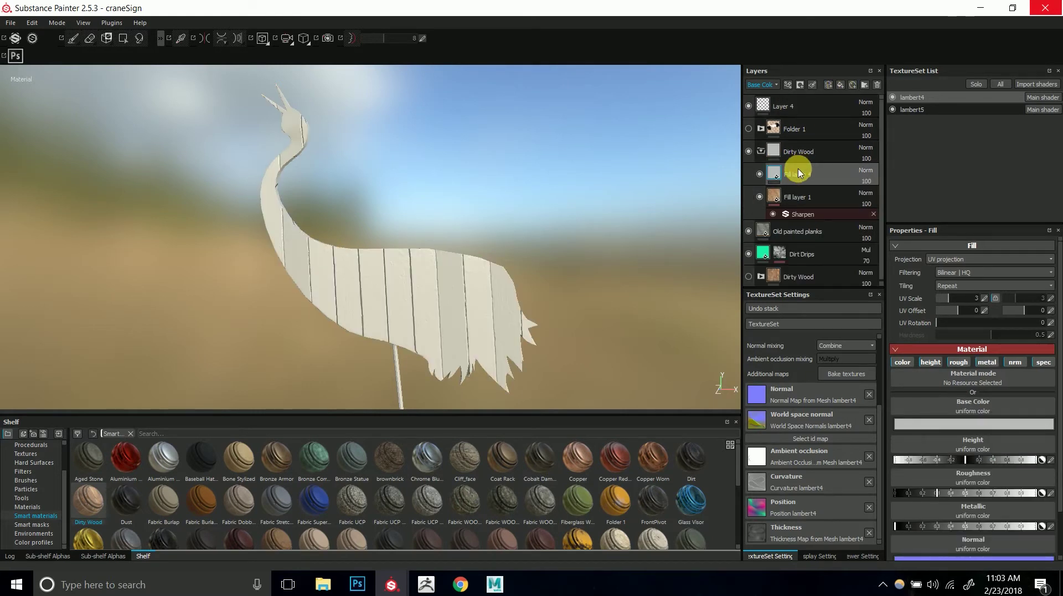
pyautogui.moveTo(804, 175); pyautogui.dragTo(761, 167)
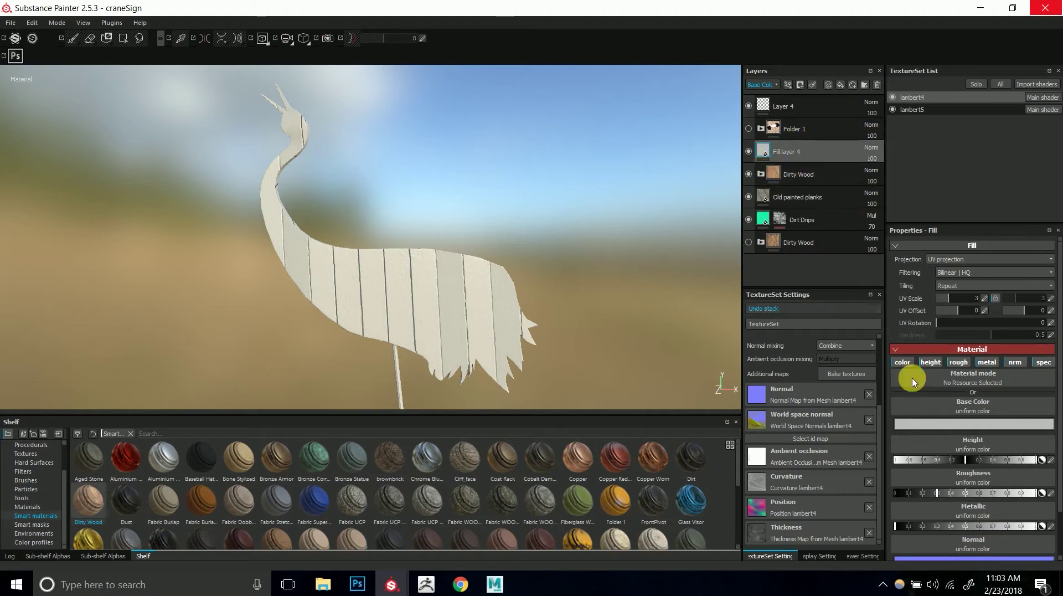
# - Examine the plain fill over the crane's planks from several angles and distances
pyautogui.keyDown('alt'); pyautogui.moveTo(488, 277); pyautogui.dragTo(236, 179); pyautogui.keyUp('alt')
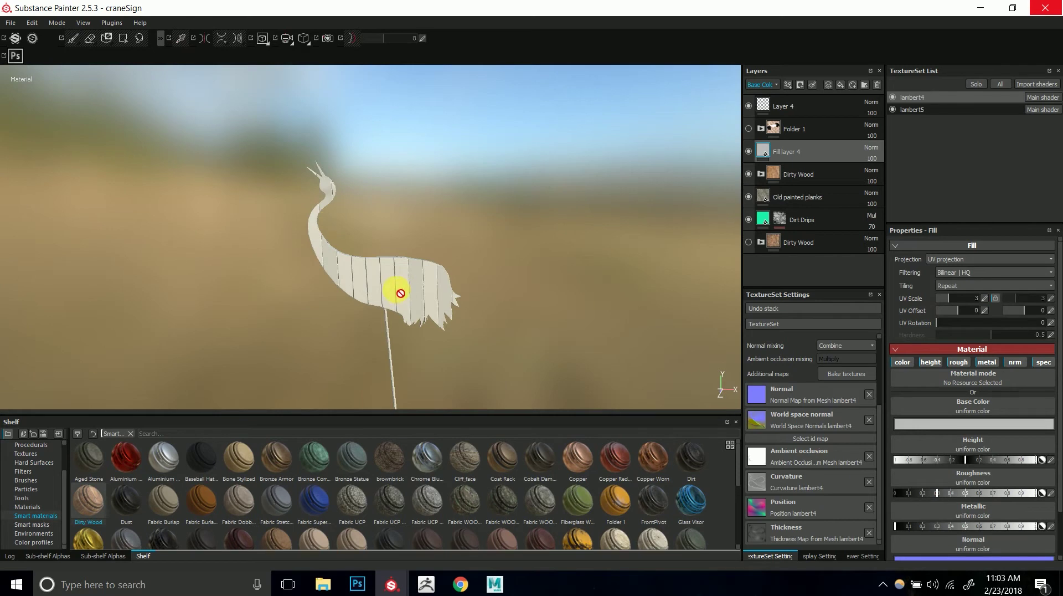
pyautogui.keyDown('alt'); pyautogui.moveTo(394, 294); pyautogui.dragTo(401, 257, button='middle'); pyautogui.keyUp('alt')
pyautogui.keyDown('alt'); pyautogui.moveTo(360, 258); pyautogui.dragTo(416, 257, button='right'); pyautogui.keyUp('alt')
pyautogui.keyDown('alt'); pyautogui.moveTo(415, 256); pyautogui.dragTo(500, 223); pyautogui.keyUp('alt')
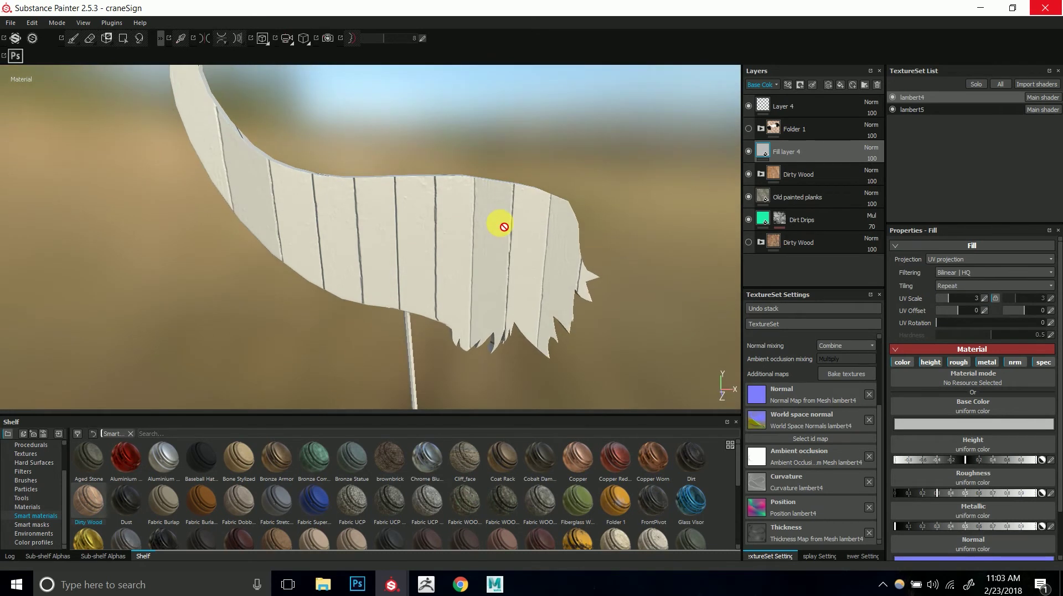
pyautogui.keyDown('alt'); pyautogui.moveTo(504, 227); pyautogui.dragTo(208, 185, button='right'); pyautogui.keyUp('alt')
pyautogui.keyDown('alt'); pyautogui.moveTo(208, 185); pyautogui.dragTo(498, 265); pyautogui.keyUp('alt')
pyautogui.keyDown('alt'); pyautogui.moveTo(492, 287); pyautogui.dragTo(486, 297, button='middle'); pyautogui.keyUp('alt')
pyautogui.keyDown('alt'); pyautogui.moveTo(487, 297); pyautogui.dragTo(487, 258); pyautogui.keyUp('alt')
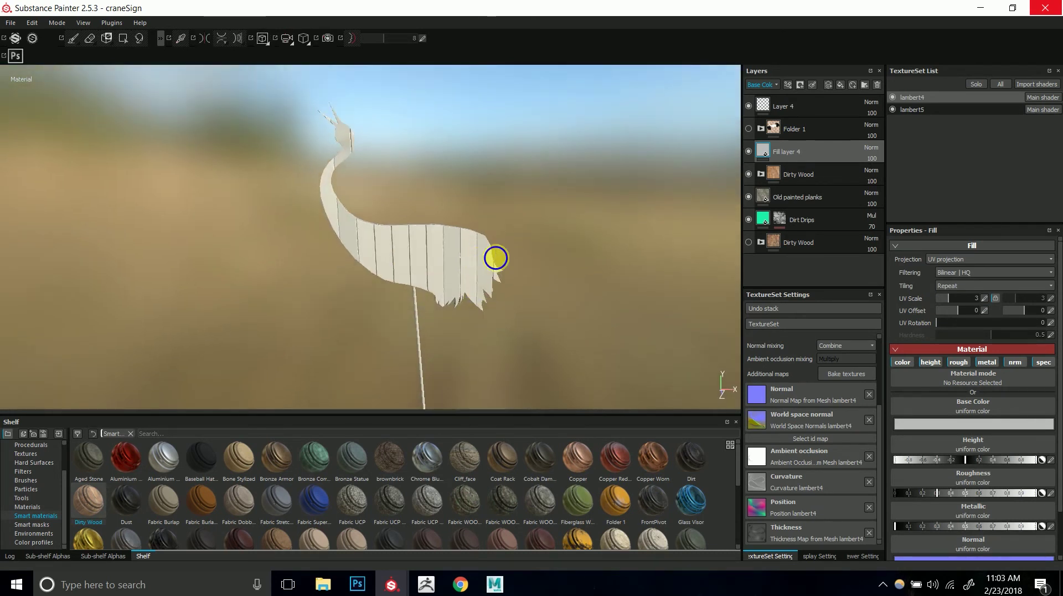
pyautogui.keyDown('alt'); pyautogui.moveTo(487, 259); pyautogui.dragTo(520, 334, button='right'); pyautogui.keyUp('alt')
pyautogui.keyDown('alt'); pyautogui.moveTo(520, 335); pyautogui.dragTo(518, 363, button='middle'); pyautogui.keyUp('alt')
pyautogui.keyDown('alt'); pyautogui.moveTo(531, 313); pyautogui.dragTo(552, 334, button='right'); pyautogui.keyUp('alt')
pyautogui.keyDown('alt'); pyautogui.moveTo(552, 334); pyautogui.dragTo(546, 329); pyautogui.keyUp('alt')
pyautogui.click(783, 153)
pyautogui.moveTo(777, 153)
pyautogui.mouseDown()
pyautogui.moveTo(325, 176)
pyautogui.moveTo(522, 318)
pyautogui.moveTo(391, 247)
pyautogui.moveTo(361, 307)
pyautogui.moveTo(735, 198)
pyautogui.moveTo(836, 201)
pyautogui.mouseUp()
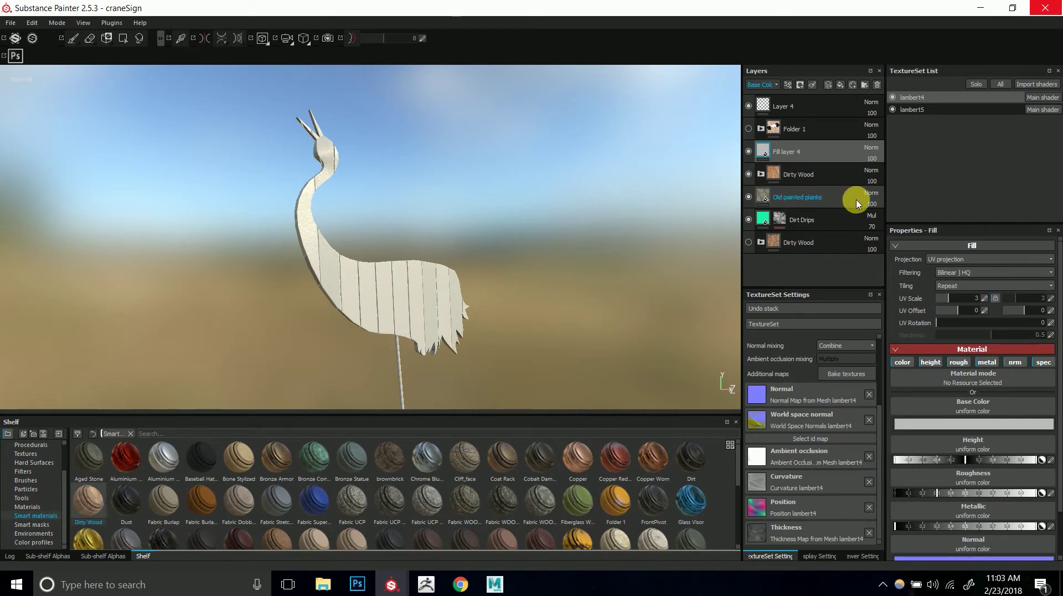
pyautogui.keyDown('alt'); pyautogui.moveTo(484, 301); pyautogui.dragTo(365, 316); pyautogui.keyUp('alt')
pyautogui.keyDown('alt'); pyautogui.moveTo(366, 316); pyautogui.dragTo(512, 339, button='right'); pyautogui.keyUp('alt')
pyautogui.keyDown('alt'); pyautogui.moveTo(512, 339); pyautogui.dragTo(466, 317, button='middle'); pyautogui.keyUp('alt')
pyautogui.keyDown('alt'); pyautogui.moveTo(467, 317); pyautogui.dragTo(536, 314); pyautogui.keyUp('alt')
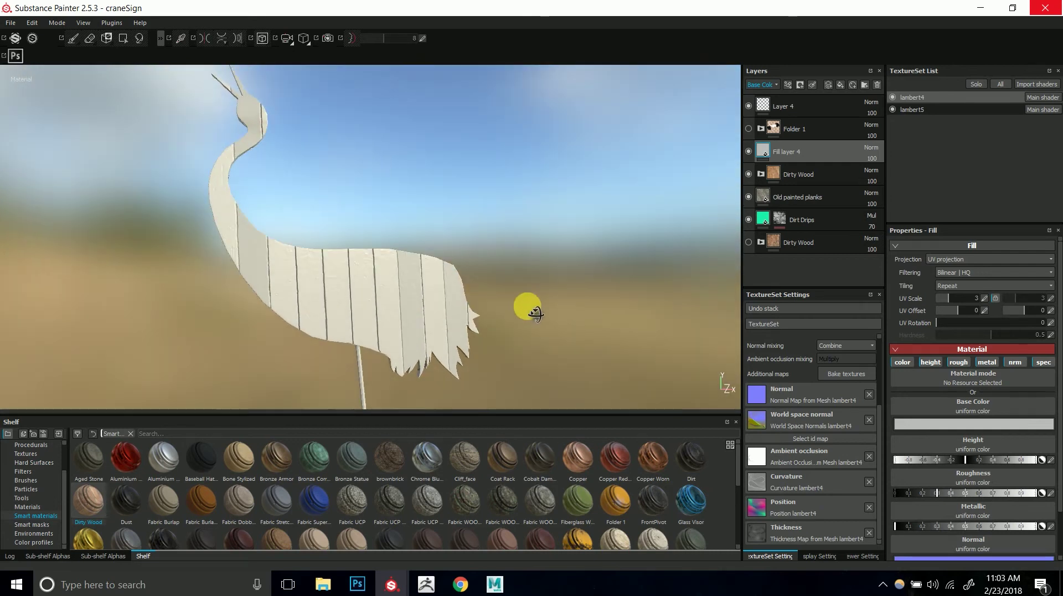
# - Try different roughness values on Fill layer 4 while checking the planks' reflections, and leave it at about 0.7
pyautogui.keyDown('alt'); pyautogui.moveTo(406, 273); pyautogui.dragTo(525, 249); pyautogui.keyUp('alt')
pyautogui.moveTo(948, 495); pyautogui.dragTo(958, 493)
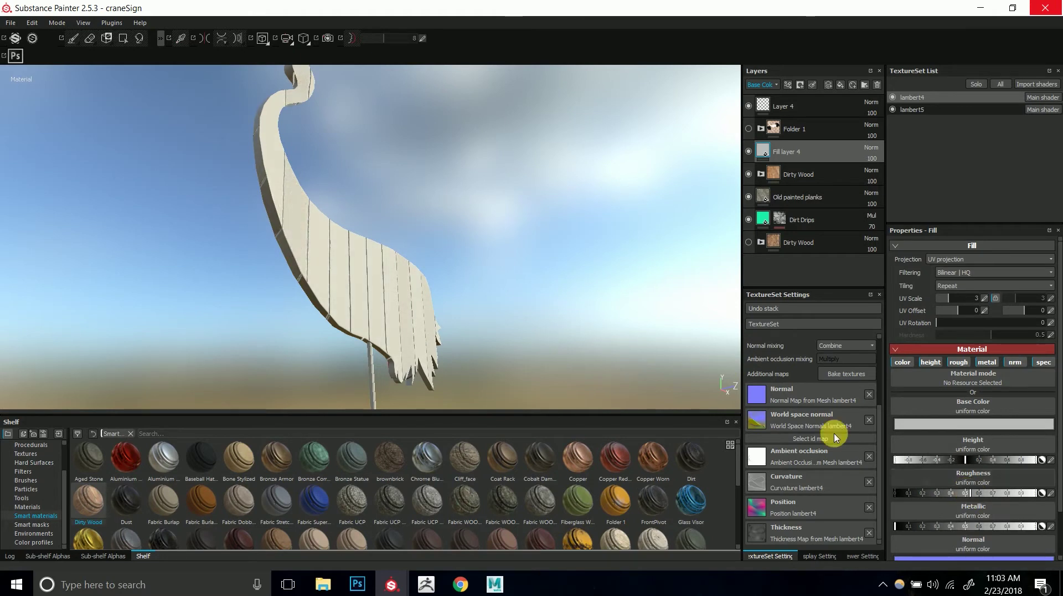
pyautogui.keyDown('alt'); pyautogui.moveTo(474, 275); pyautogui.dragTo(373, 286); pyautogui.keyUp('alt')
pyautogui.keyDown('alt'); pyautogui.moveTo(373, 286); pyautogui.dragTo(624, 326, button='right'); pyautogui.keyUp('alt')
pyautogui.keyDown('alt'); pyautogui.moveTo(463, 315); pyautogui.dragTo(516, 256, button='middle'); pyautogui.keyUp('alt')
pyautogui.keyDown('alt'); pyautogui.moveTo(516, 255); pyautogui.dragTo(541, 256); pyautogui.keyUp('alt')
pyautogui.moveTo(981, 492); pyautogui.dragTo(862, 481)
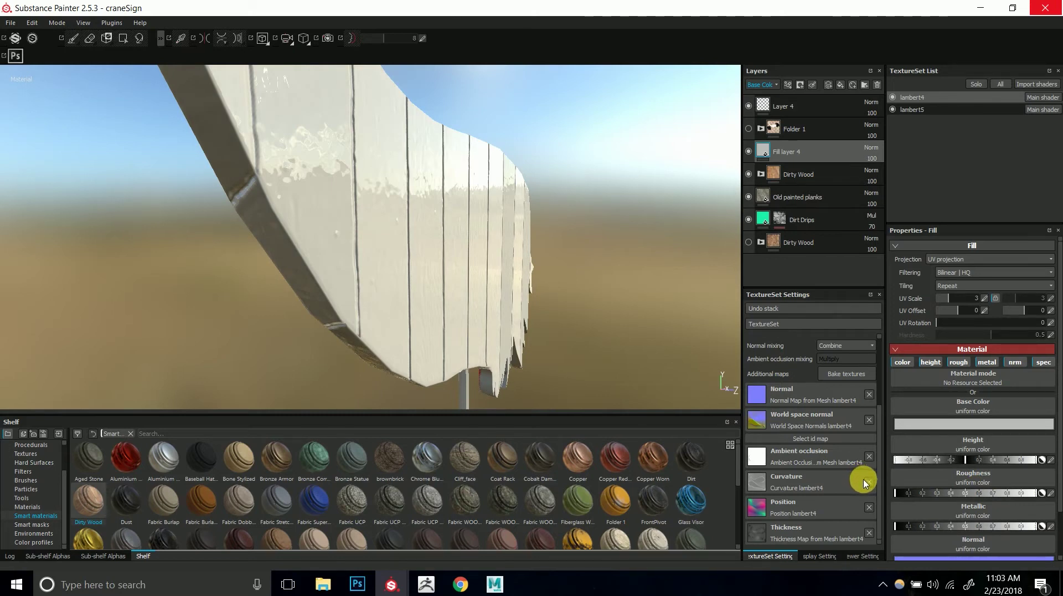
pyautogui.moveTo(869, 481); pyautogui.dragTo(993, 503)
pyautogui.keyDown('alt'); pyautogui.moveTo(421, 233); pyautogui.dragTo(380, 265); pyautogui.keyUp('alt')
pyautogui.keyDown('alt'); pyautogui.moveTo(387, 229); pyautogui.dragTo(542, 211); pyautogui.keyUp('alt')
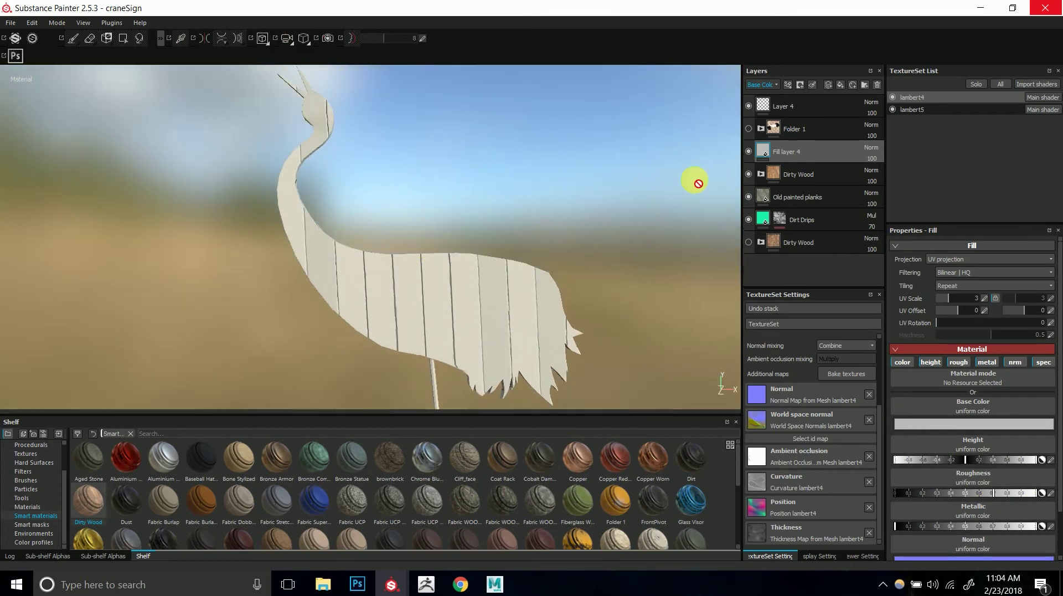
# - Add a white mask to Fill layer 4 and set the layer's base color to dark red
pyautogui.click(801, 85)
pyautogui.click(817, 99)
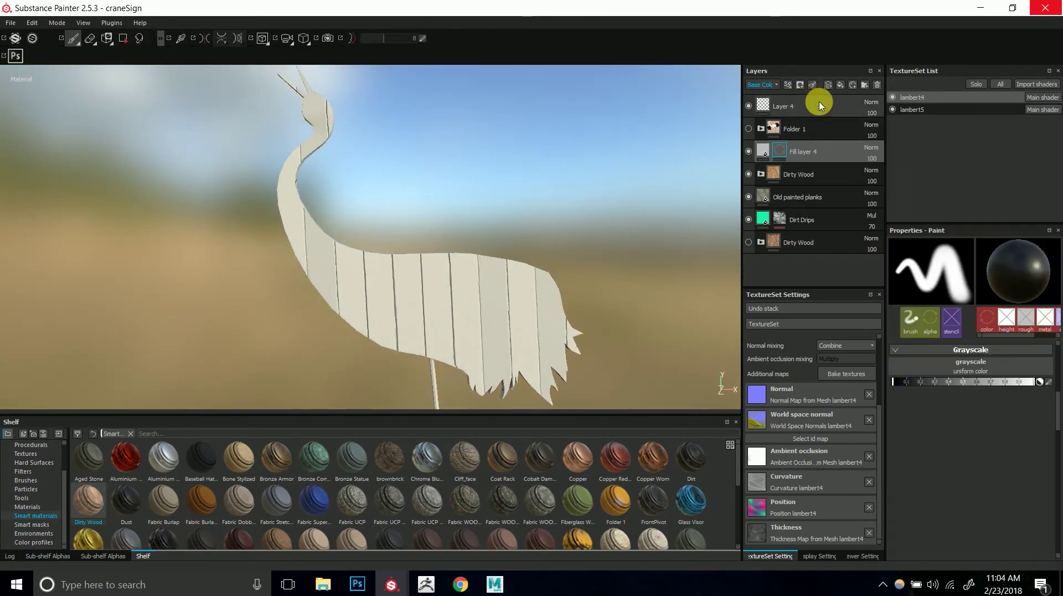
pyautogui.click(763, 152)
pyautogui.click(983, 426)
pyautogui.moveTo(985, 432); pyautogui.dragTo(463, 269)
# - Select Fill layer 4's mask, try a black soft-brush stroke across the crane's body, and undo it
pyautogui.moveTo(753, 163); pyautogui.dragTo(790, 157)
pyautogui.click(783, 153)
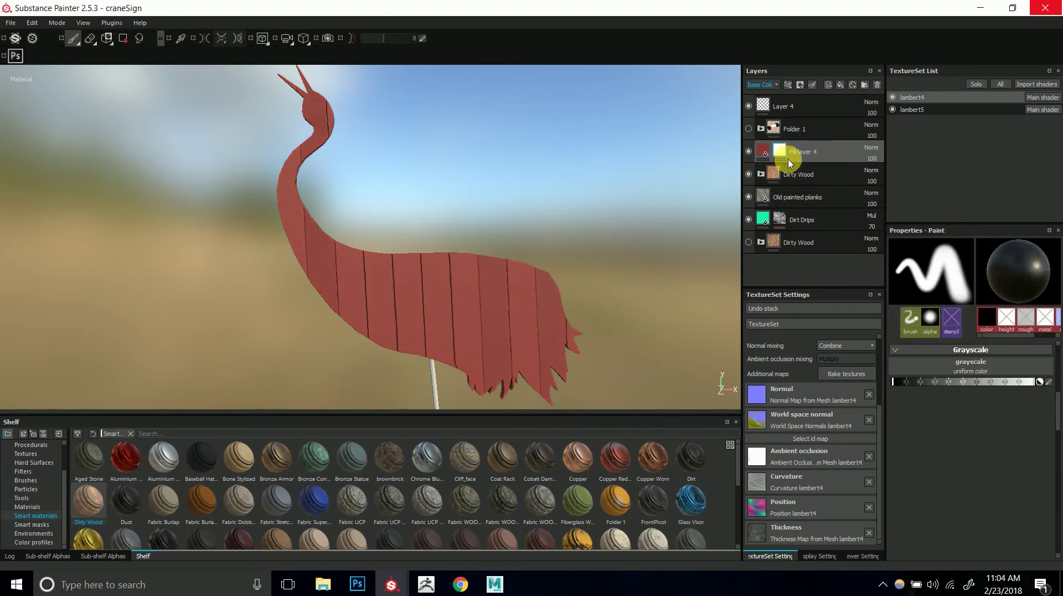
pyautogui.moveTo(434, 308)
pyautogui.mouseDown()
pyautogui.moveTo(474, 310)
pyautogui.moveTo(446, 310)
pyautogui.moveTo(434, 268)
pyautogui.moveTo(458, 264)
pyautogui.moveTo(487, 277)
pyautogui.mouseUp()
pyautogui.hotkey('ctrl', 'z')
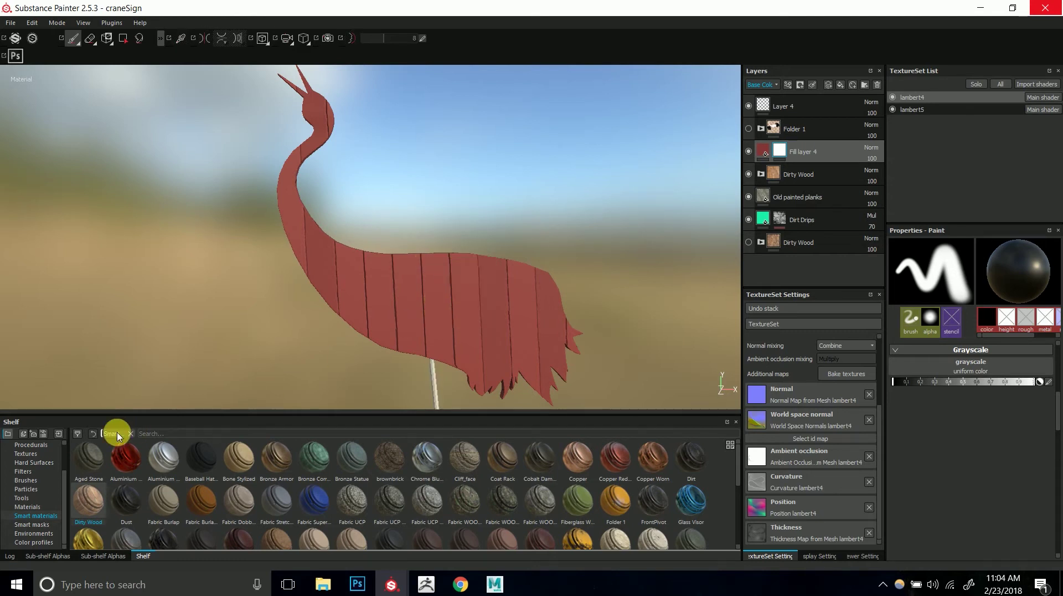
# - Browse the brushes and alphas, and choose the second Brush Rotation alpha for painting Fill layer 4's mask
pyautogui.scroll(2, 67, 480)
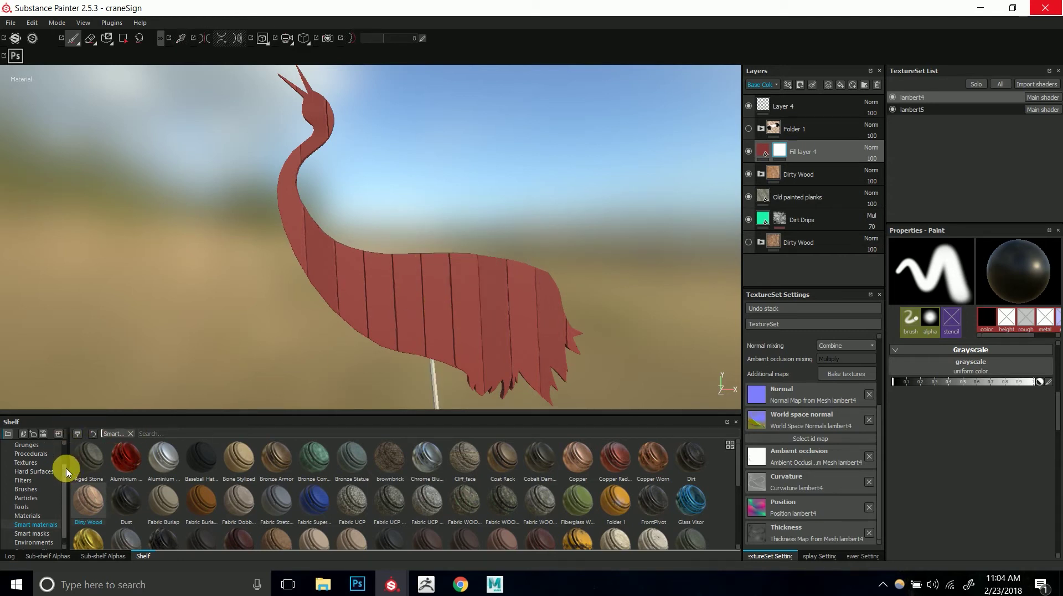
pyautogui.scroll(-2, 69, 461)
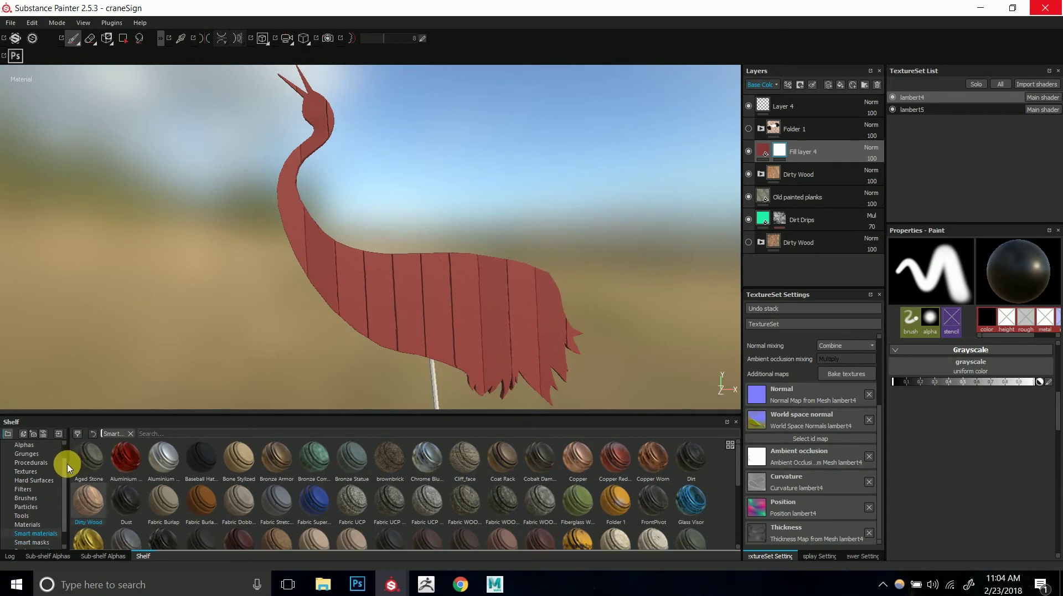
pyautogui.click(31, 498)
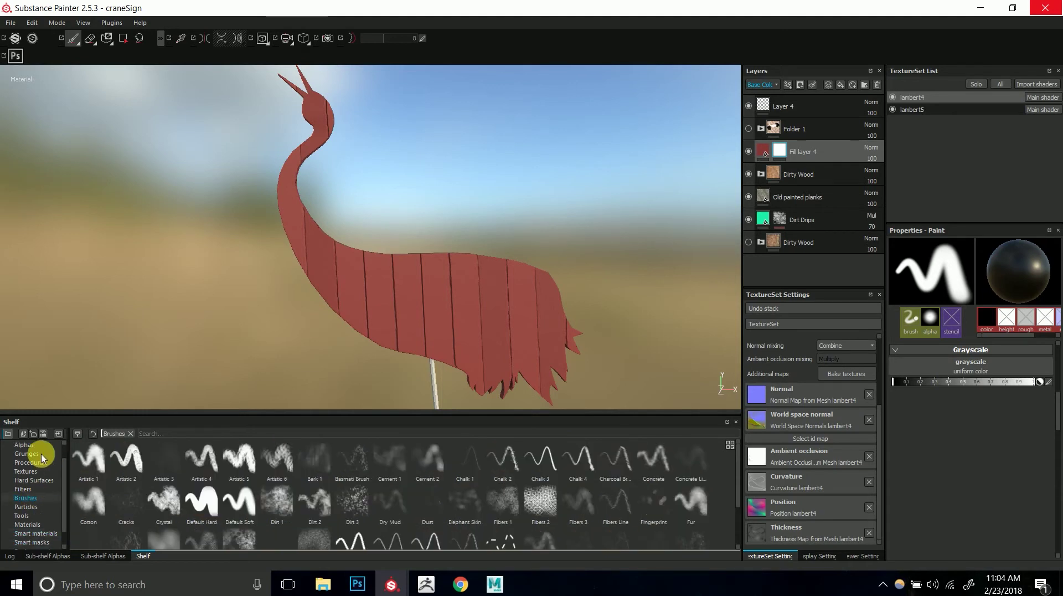
pyautogui.click(24, 445)
pyautogui.click(200, 458)
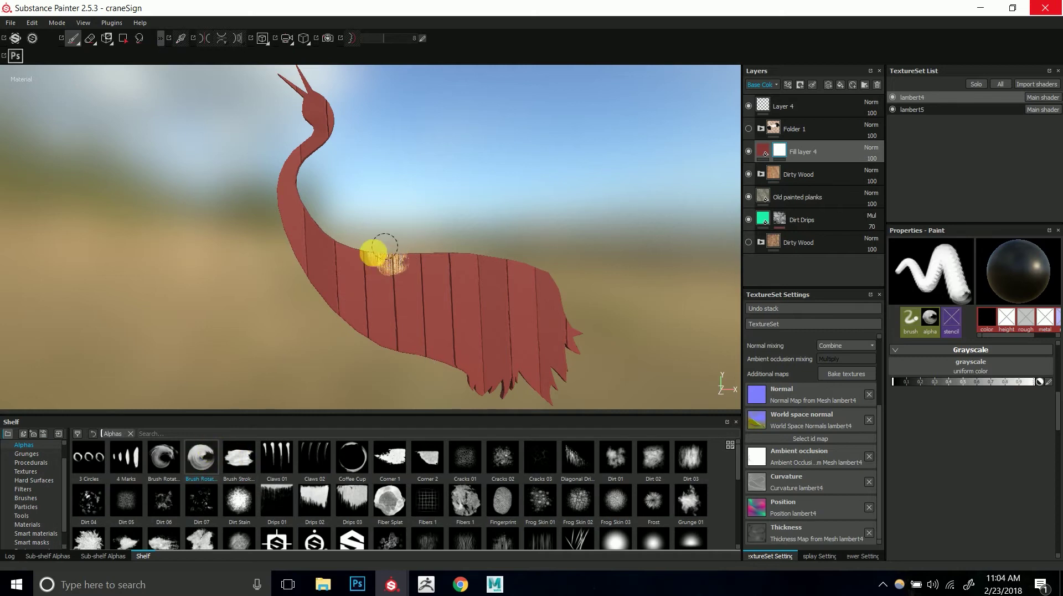
# - Paint black on Fill layer 4's mask over the crane's upper back, using the brush stroke alpha and the Dirt 1 brush
pyautogui.click(239, 457)
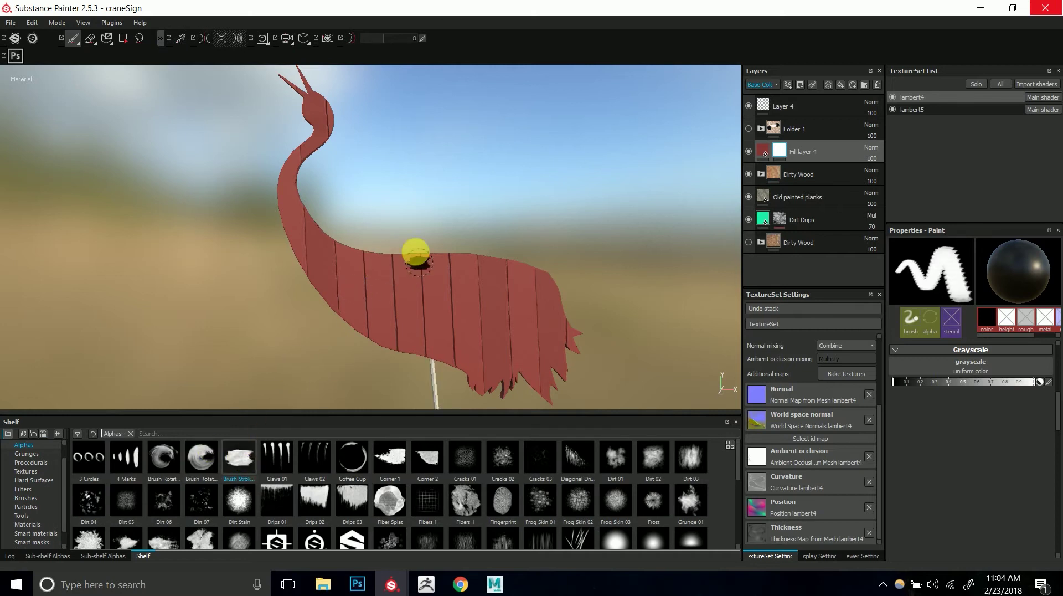
pyautogui.moveTo(417, 254)
pyautogui.mouseDown()
pyautogui.moveTo(440, 245)
pyautogui.moveTo(433, 273)
pyautogui.moveTo(396, 272)
pyautogui.mouseUp()
pyautogui.click(26, 498)
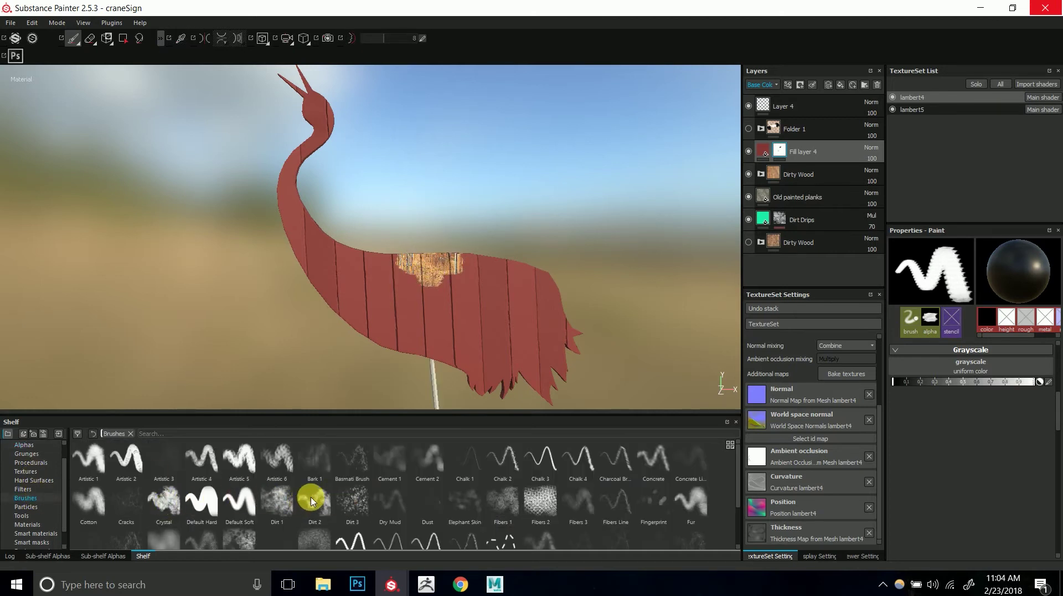
pyautogui.click(277, 501)
pyautogui.moveTo(440, 296)
pyautogui.mouseDown()
pyautogui.moveTo(456, 280)
pyautogui.moveTo(392, 249)
pyautogui.moveTo(509, 250)
pyautogui.moveTo(406, 289)
pyautogui.moveTo(460, 247)
pyautogui.mouseUp()
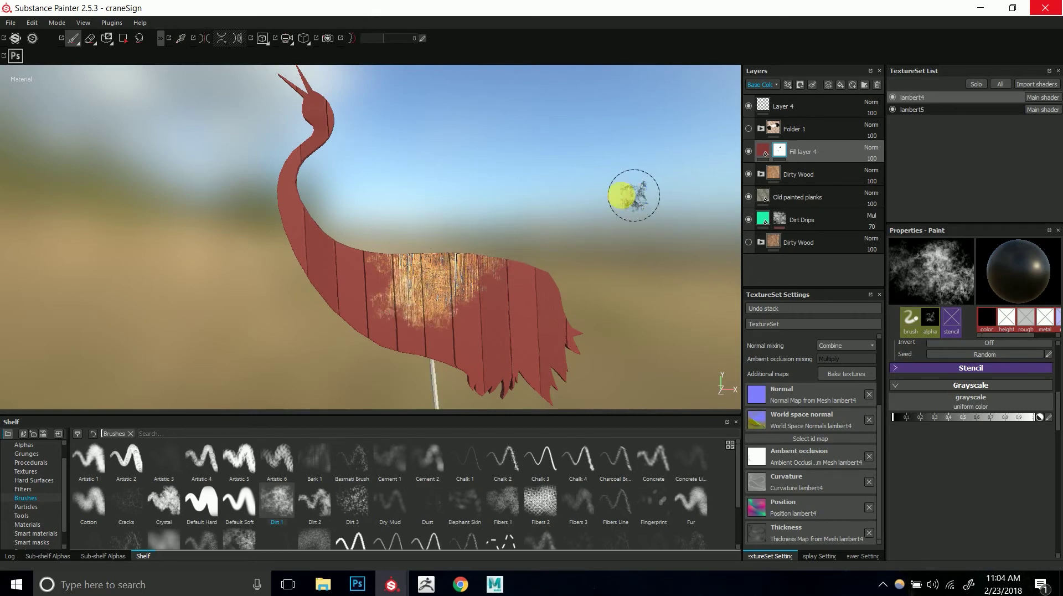
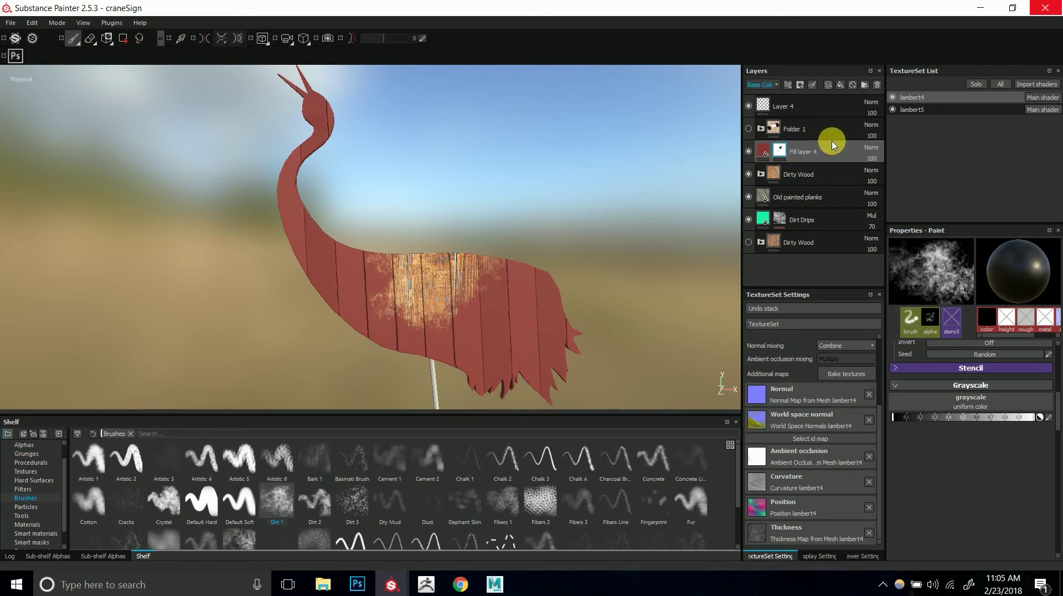
# - Add a fill layer above Fill layer 4 and set its base color to black
pyautogui.click(841, 85)
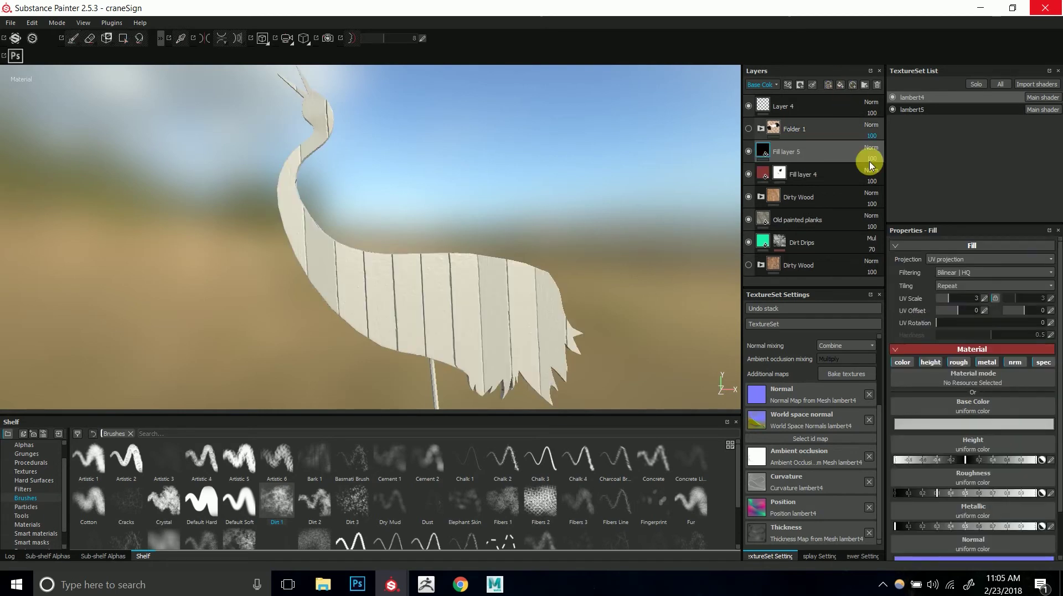
pyautogui.click(955, 425)
pyautogui.moveTo(891, 472); pyautogui.dragTo(868, 499)
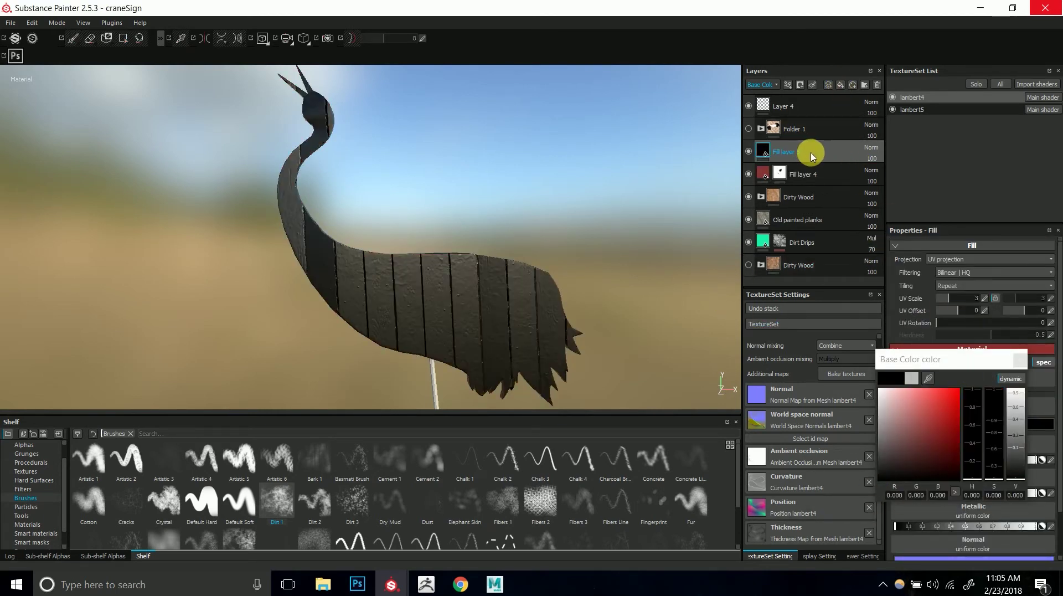
pyautogui.click(1016, 359)
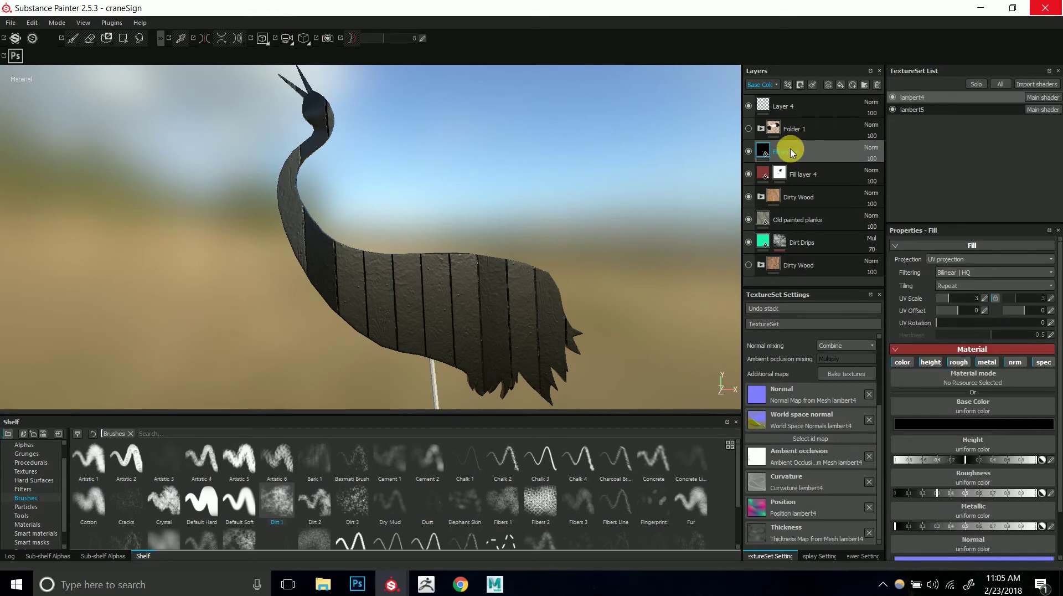
# - Add a black mask to Fill layer 5
pyautogui.rightClick(798, 150)
pyautogui.click(803, 87)
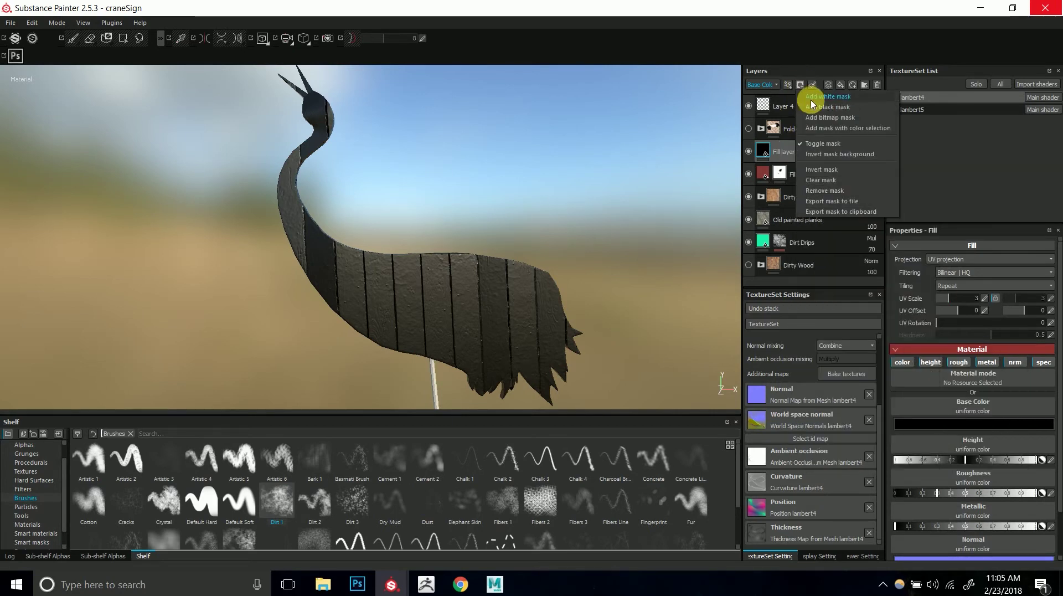
pyautogui.click(814, 104)
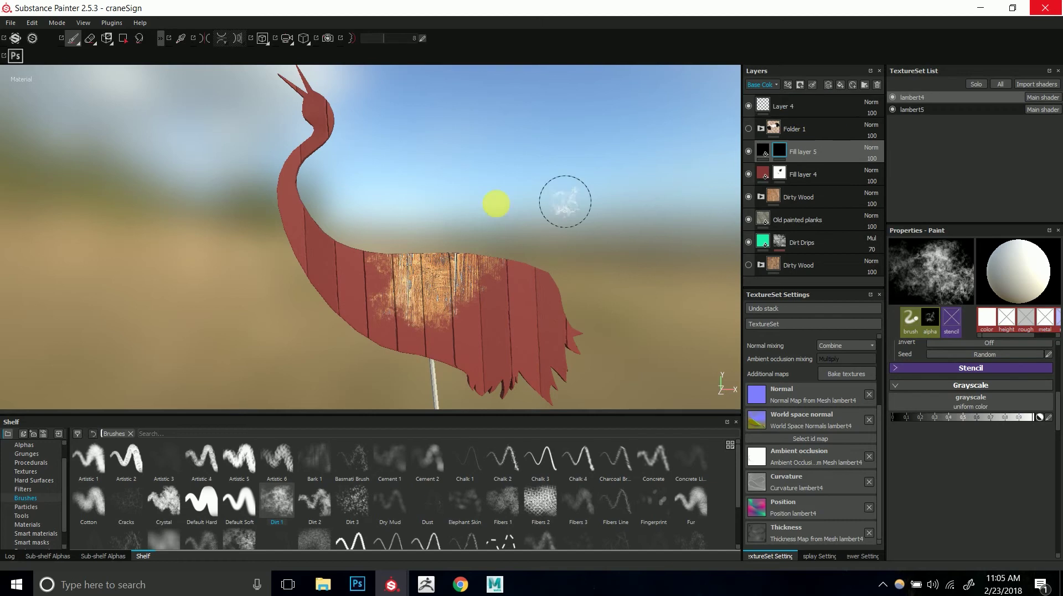
# - Paint white on Fill layer 5's mask with the brush stroke alpha to blacken the crane's head and neck
pyautogui.moveTo(301, 178)
pyautogui.mouseDown()
pyautogui.moveTo(285, 185)
pyautogui.moveTo(316, 105)
pyautogui.mouseUp()
pyautogui.hotkey('ctrl', 'z')
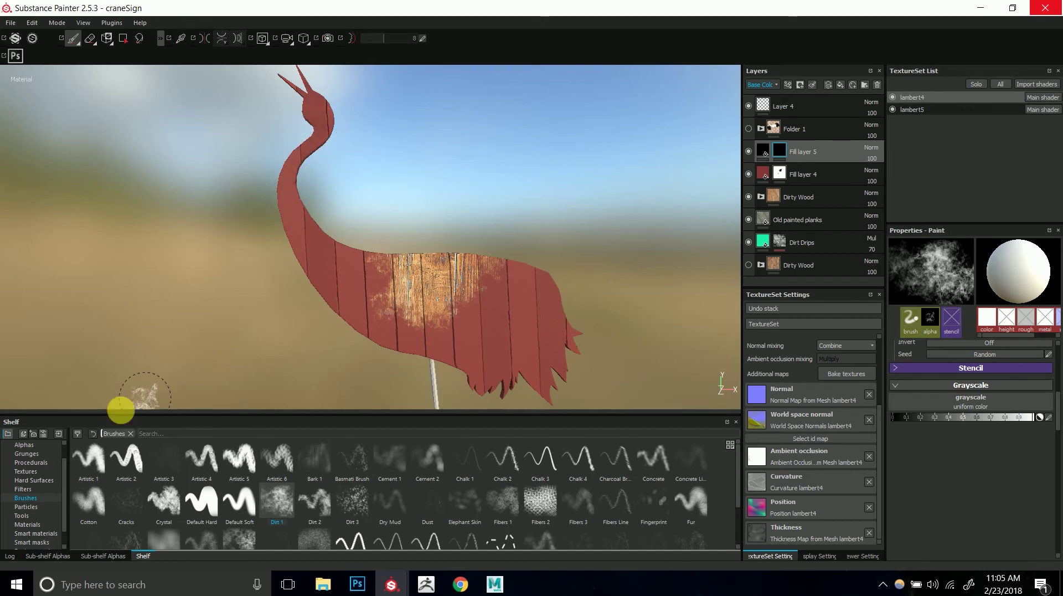
pyautogui.click(24, 445)
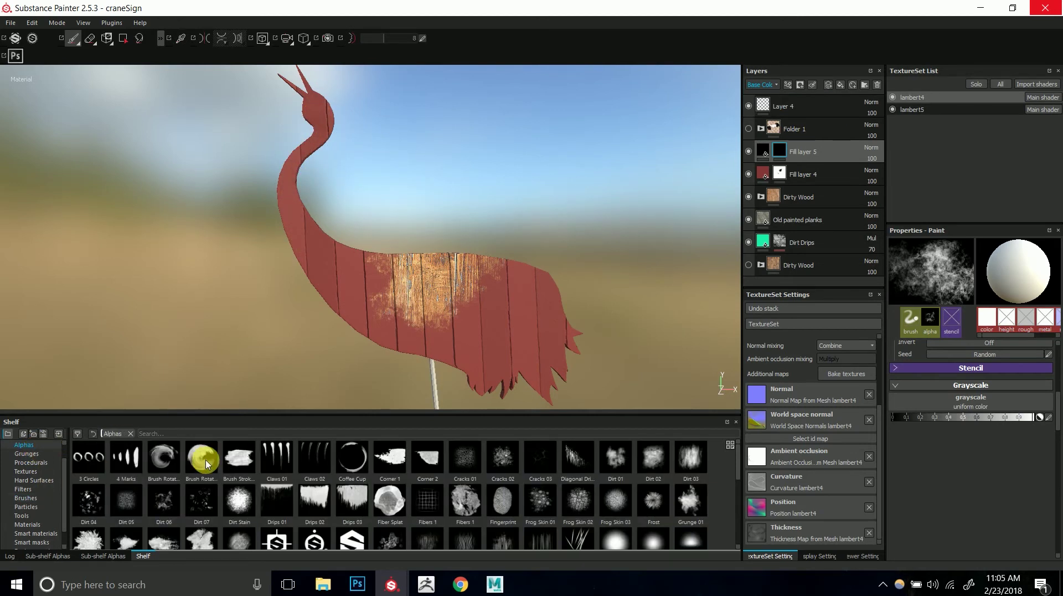
pyautogui.click(239, 457)
pyautogui.moveTo(309, 158)
pyautogui.mouseDown()
pyautogui.moveTo(308, 88)
pyautogui.moveTo(321, 109)
pyautogui.moveTo(301, 175)
pyautogui.moveTo(261, 225)
pyautogui.moveTo(299, 221)
pyautogui.moveTo(344, 237)
pyautogui.moveTo(324, 262)
pyautogui.moveTo(302, 263)
pyautogui.moveTo(342, 280)
pyautogui.moveTo(373, 354)
pyautogui.moveTo(361, 310)
pyautogui.moveTo(308, 242)
pyautogui.moveTo(332, 219)
pyautogui.moveTo(331, 256)
pyautogui.moveTo(310, 254)
pyautogui.moveTo(330, 310)
pyautogui.mouseUp()
pyautogui.moveTo(471, 134)
pyautogui.keyDown('alt'); pyautogui.mouseDown()
pyautogui.moveTo(356, 214)
pyautogui.moveTo(487, 268)
pyautogui.moveTo(458, 288)
pyautogui.moveTo(386, 296)
pyautogui.moveTo(425, 230)
pyautogui.moveTo(351, 257)
pyautogui.moveTo(356, 268)
pyautogui.moveTo(440, 225)
pyautogui.moveTo(433, 216)
pyautogui.moveTo(411, 238)
pyautogui.moveTo(426, 236)
pyautogui.mouseUp(); pyautogui.keyUp('alt')
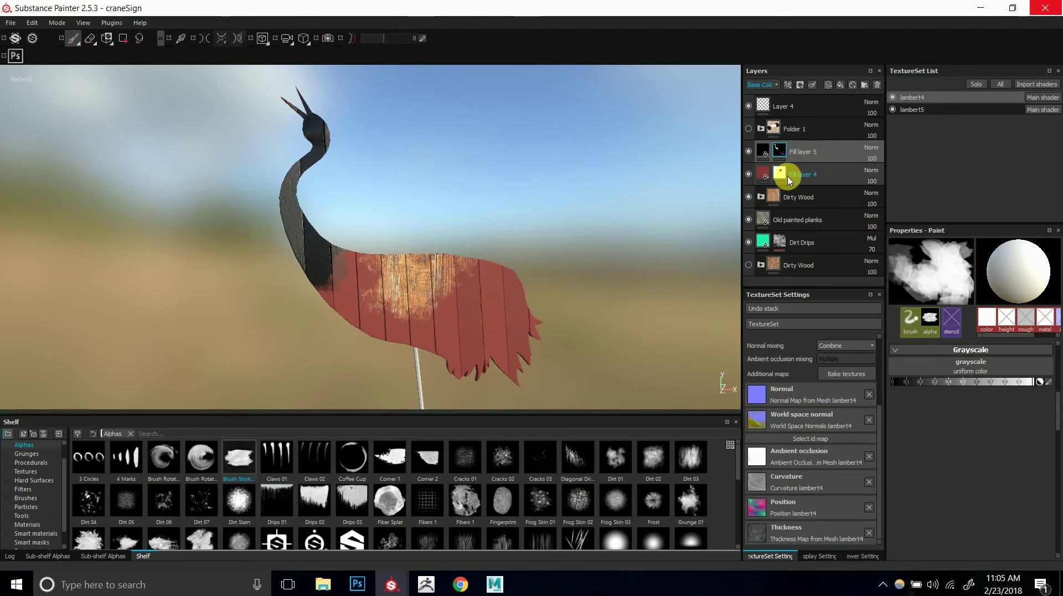
# - Lower Fill layer 5's roughness to slightly under 0.3 while checking the reflections on the neck
pyautogui.keyDown('alt'); pyautogui.moveTo(361, 254); pyautogui.dragTo(350, 222, button='right'); pyautogui.keyUp('alt')
pyautogui.moveTo(350, 223)
pyautogui.keyDown('alt'); pyautogui.mouseDown()
pyautogui.moveTo(404, 206)
pyautogui.moveTo(408, 231)
pyautogui.moveTo(356, 257)
pyautogui.moveTo(302, 236)
pyautogui.moveTo(434, 285)
pyautogui.moveTo(482, 281)
pyautogui.moveTo(483, 300)
pyautogui.moveTo(408, 333)
pyautogui.moveTo(657, 323)
pyautogui.mouseUp(); pyautogui.keyUp('alt')
pyautogui.hotkey('ctrl', 'z')
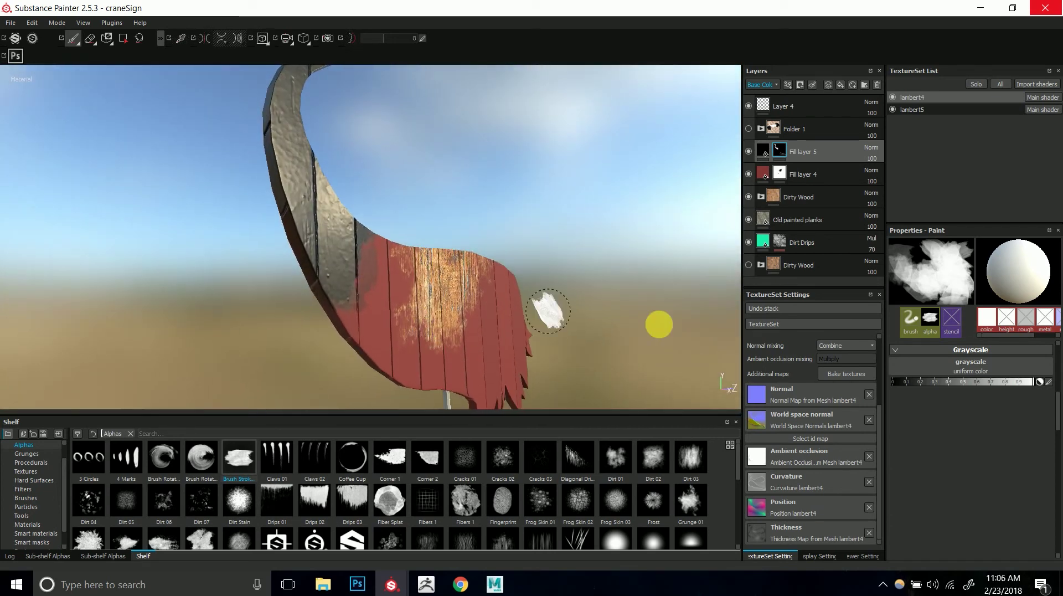
pyautogui.click(765, 150)
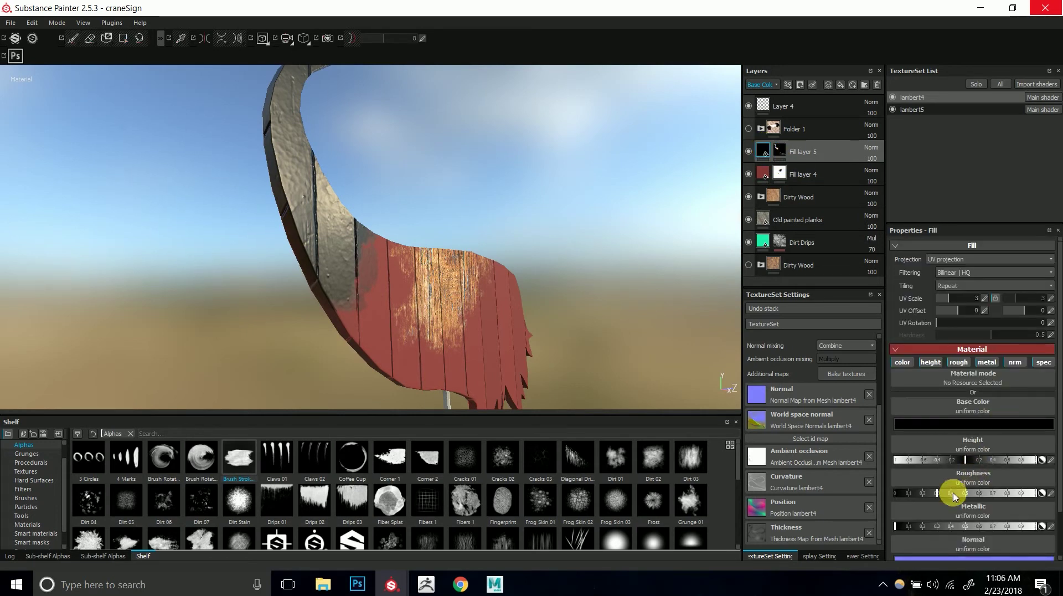
pyautogui.moveTo(918, 493)
pyautogui.mouseDown()
pyautogui.moveTo(997, 496)
pyautogui.moveTo(929, 501)
pyautogui.mouseUp()
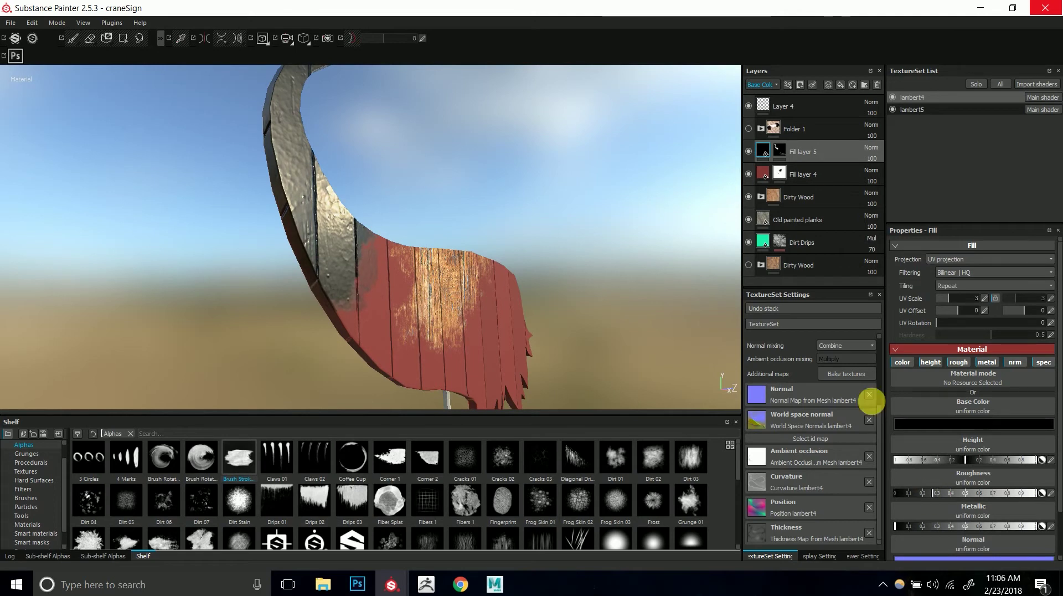
pyautogui.keyDown('alt'); pyautogui.moveTo(470, 287); pyautogui.dragTo(557, 207); pyautogui.keyUp('alt')
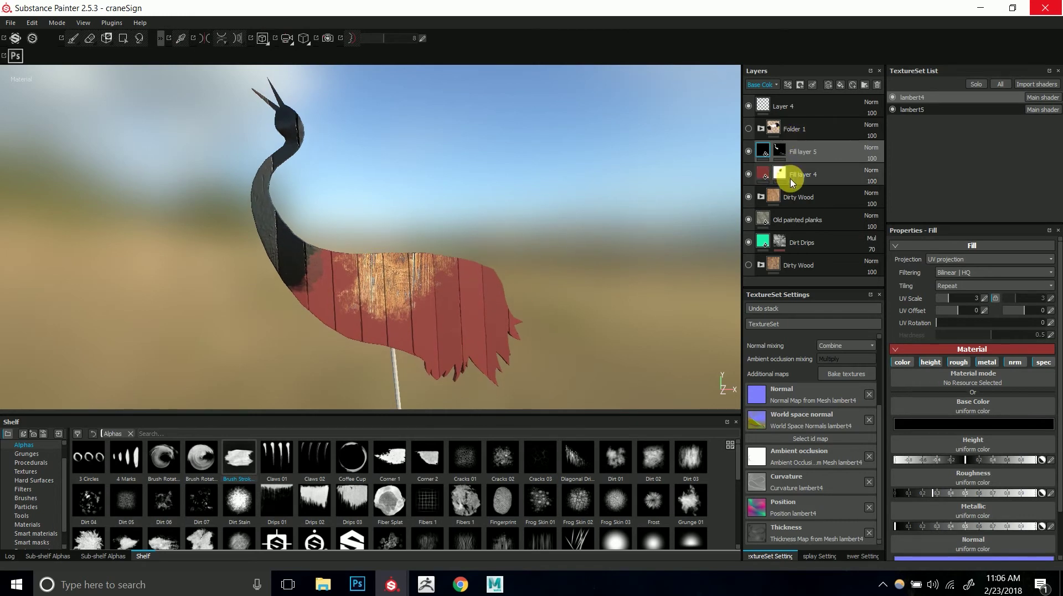
# - Copy Fill layer 5 and paste it into the lambert5 texture set's layer stack
pyautogui.rightClick(820, 149)
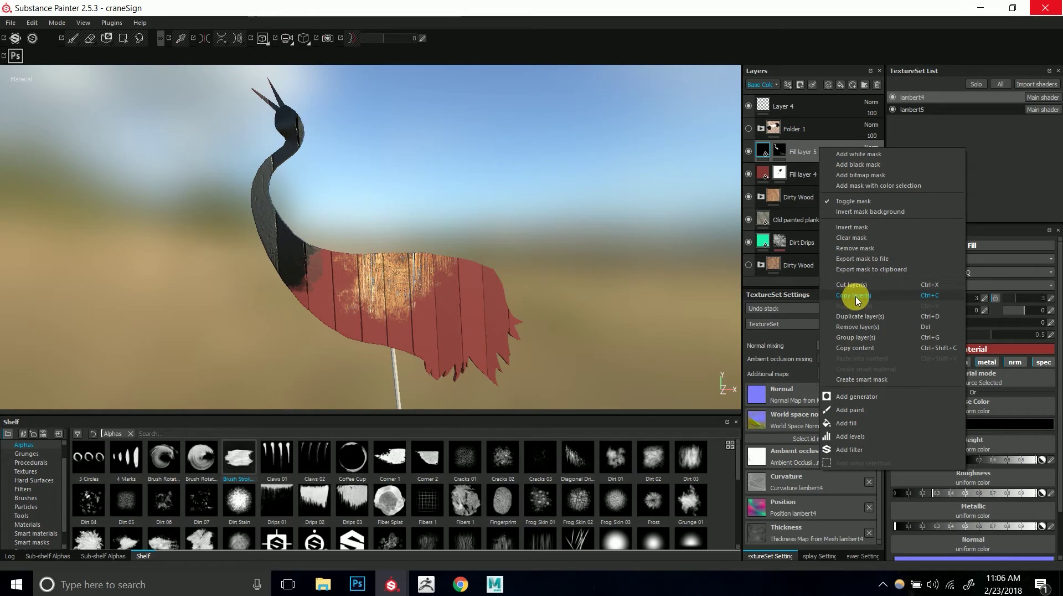
pyautogui.click(806, 147)
pyautogui.rightClick(817, 150)
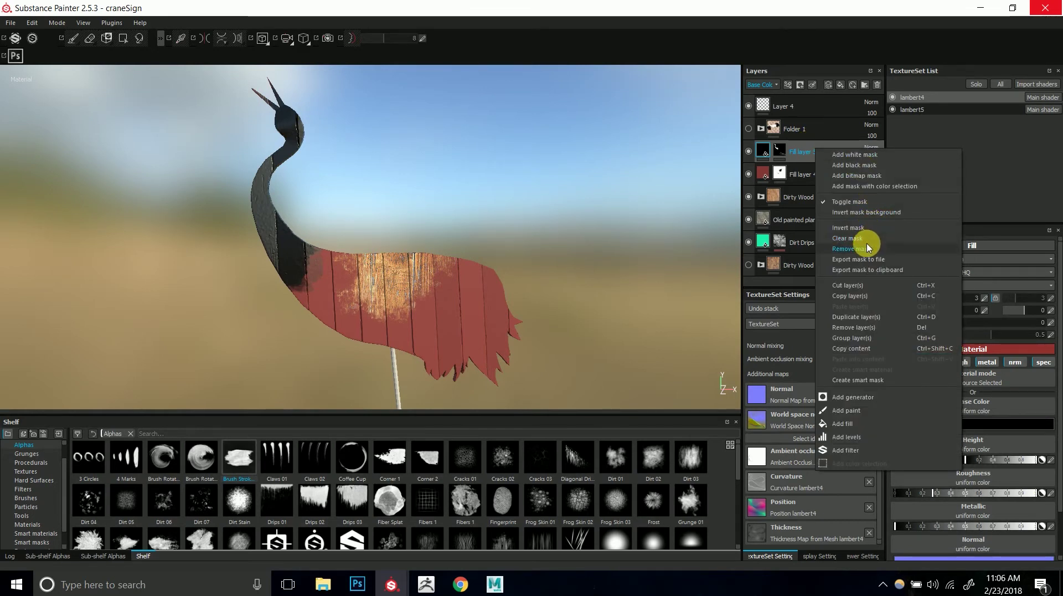
pyautogui.click(857, 295)
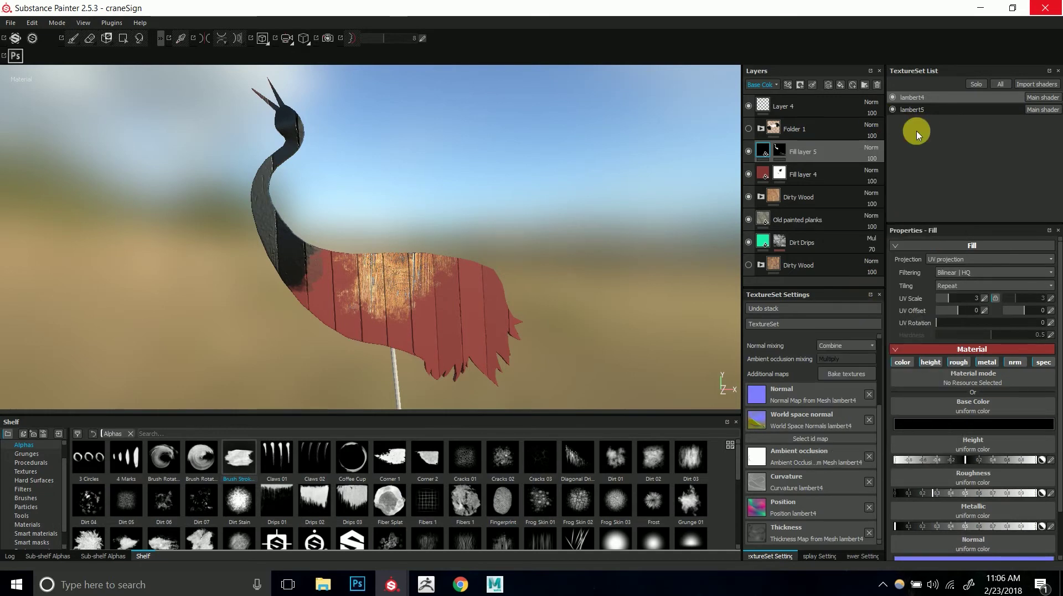
pyautogui.click(913, 109)
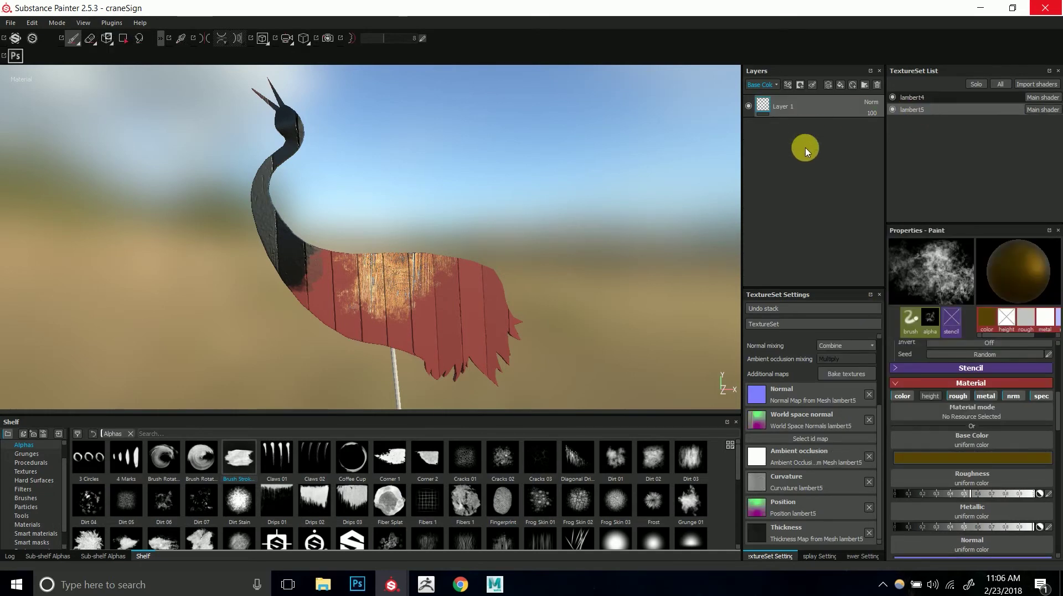
pyautogui.hotkey('ctrl', 'v')
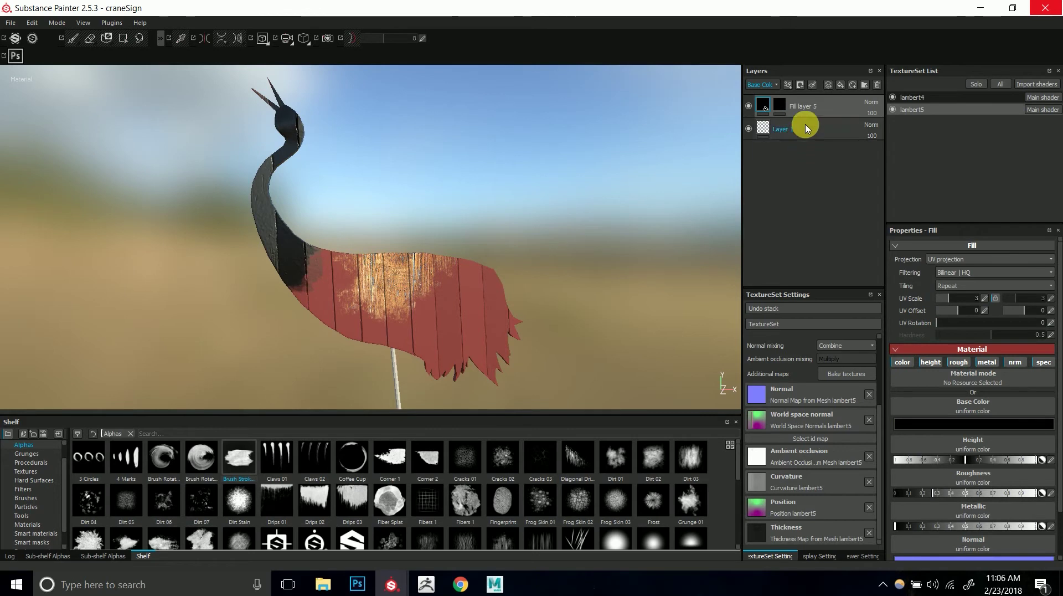
# - Delete the pasted Fill layer 5 from lambert5 and return to the lambert4 texture set
pyautogui.keyDown('alt'); pyautogui.moveTo(522, 339); pyautogui.dragTo(515, 237, button='middle'); pyautogui.keyUp('alt')
pyautogui.keyDown('alt'); pyautogui.moveTo(516, 237); pyautogui.dragTo(755, 166); pyautogui.keyUp('alt')
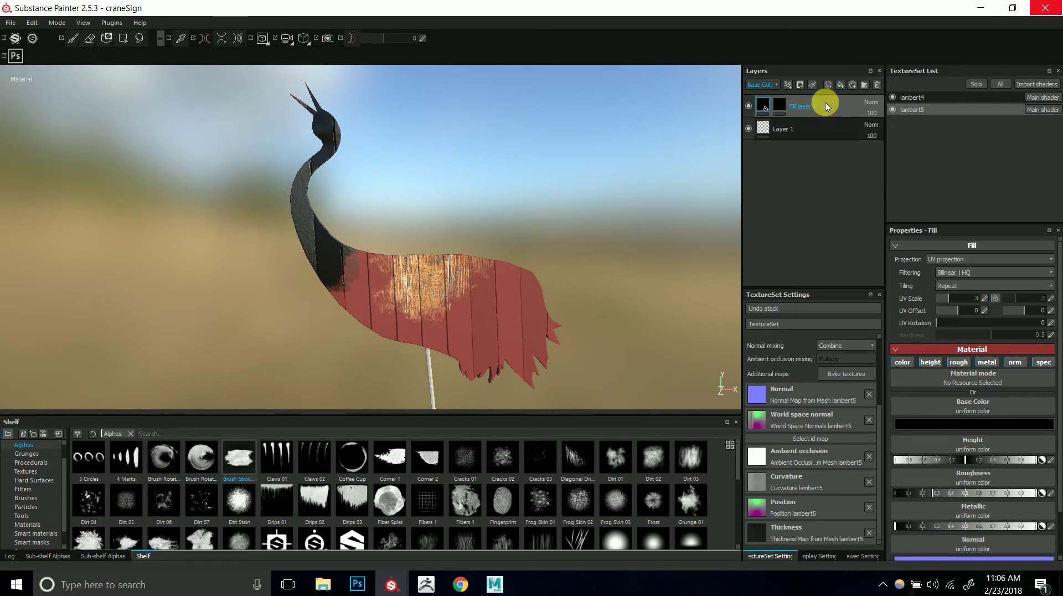
pyautogui.press('Delete')
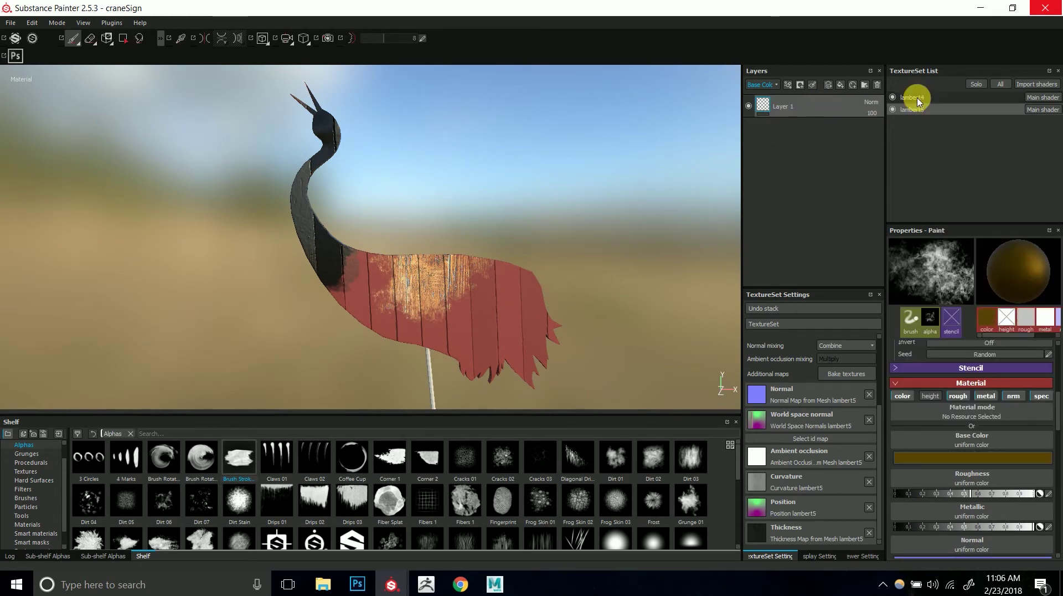
pyautogui.click(911, 98)
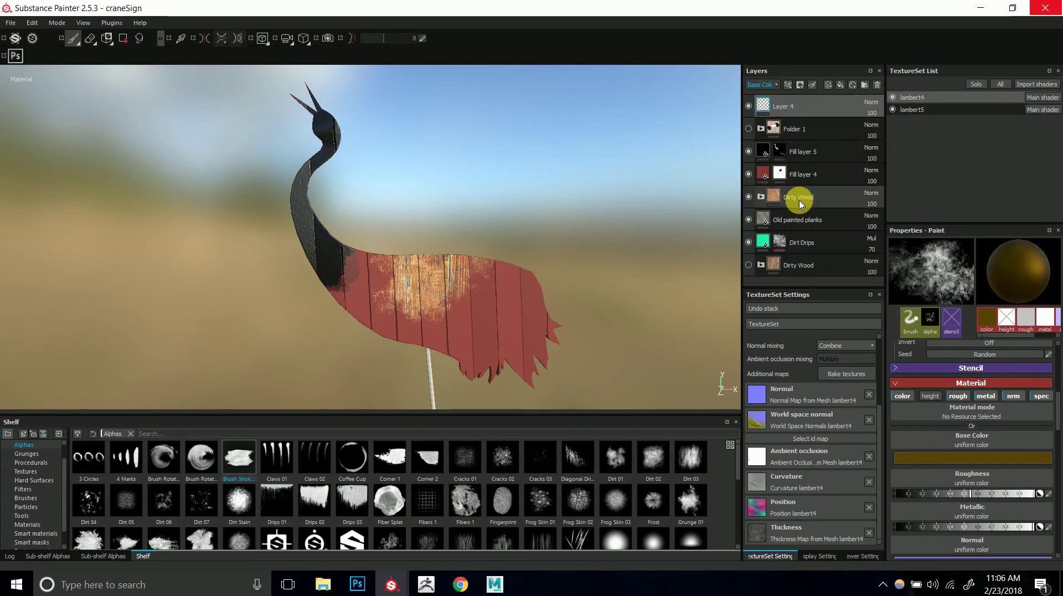
pyautogui.click(805, 199)
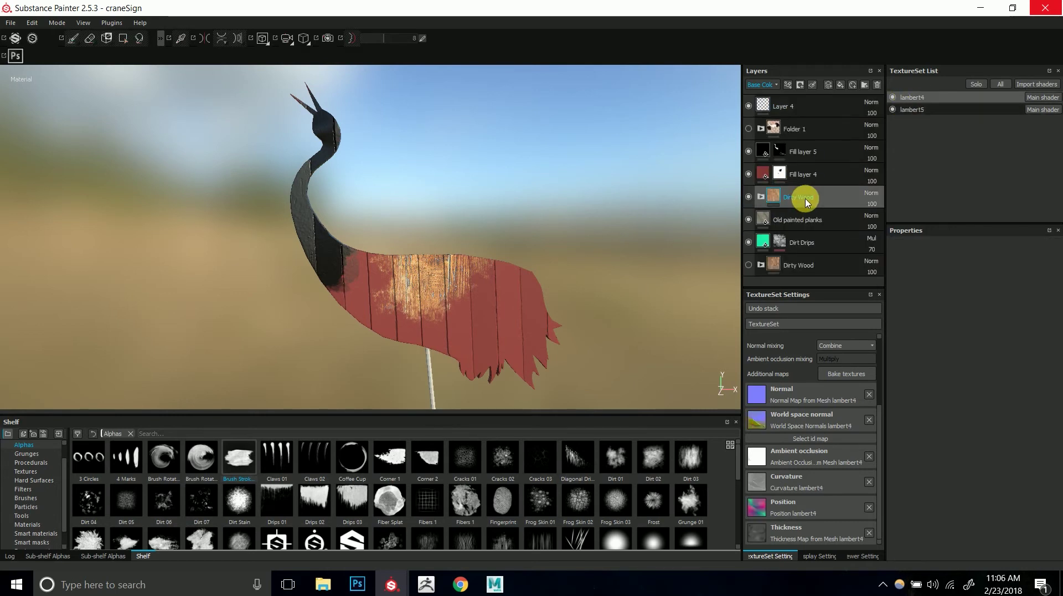
pyautogui.click(947, 111)
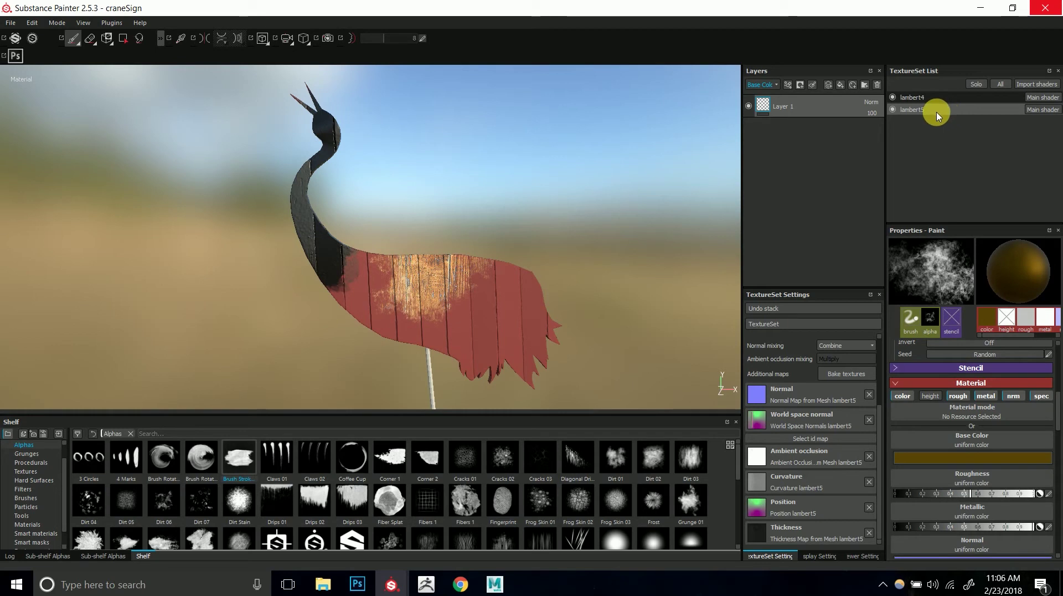
pyautogui.click(891, 110)
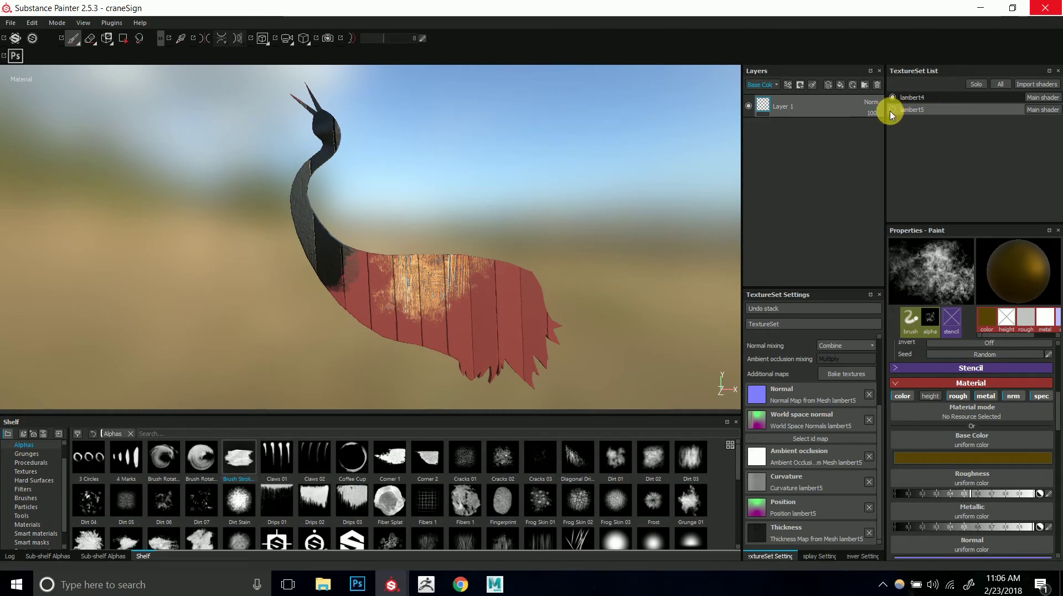
pyautogui.click(911, 99)
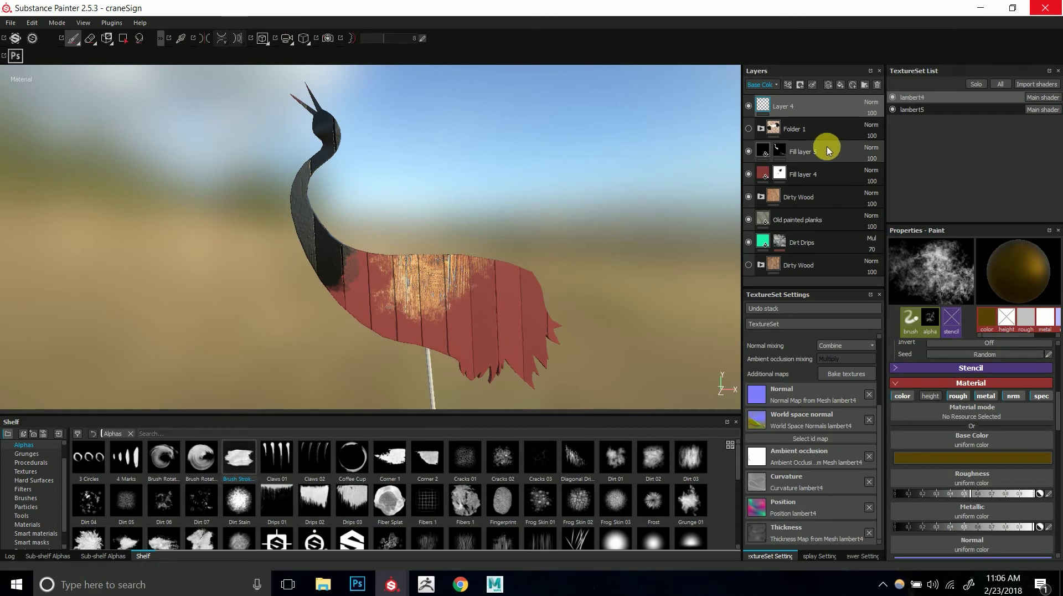
pyautogui.click(853, 109)
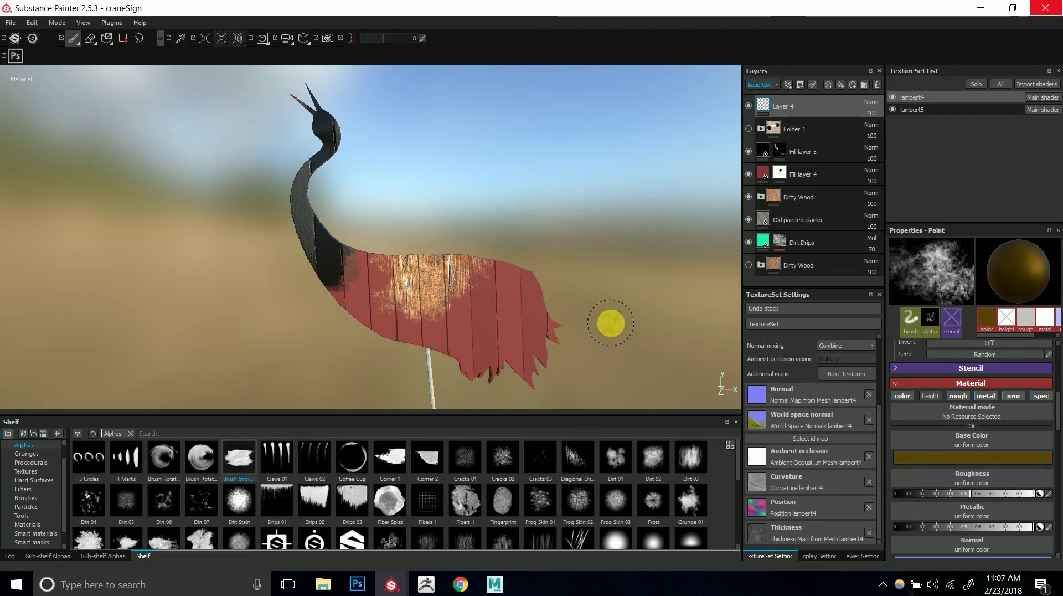
# - Add a white mask to the visible Dirty Wood folder and paint black on the upper back to reveal the old painted planks
pyautogui.click(820, 199)
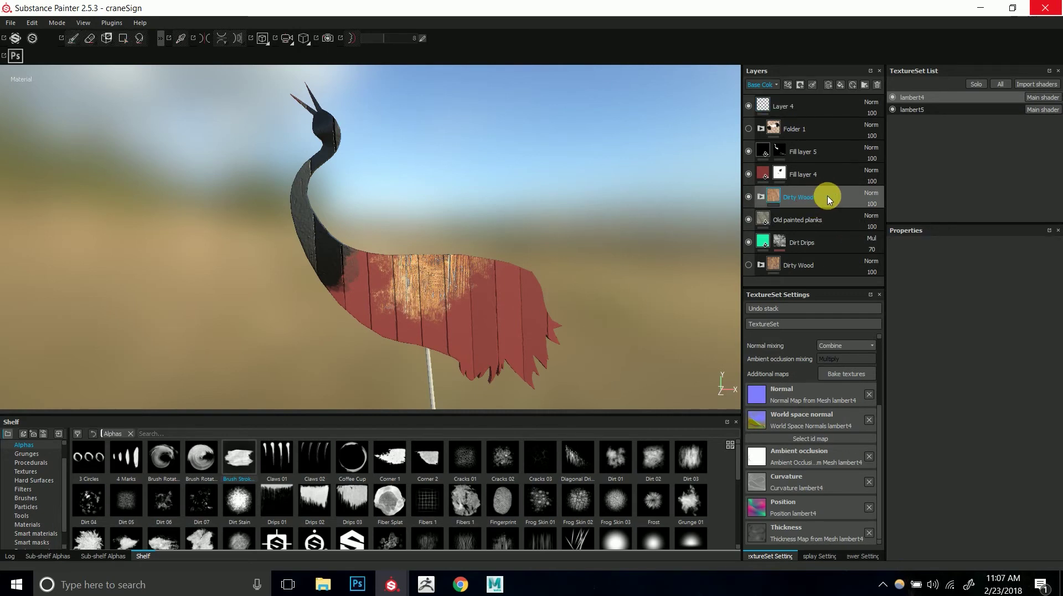
pyautogui.click(801, 86)
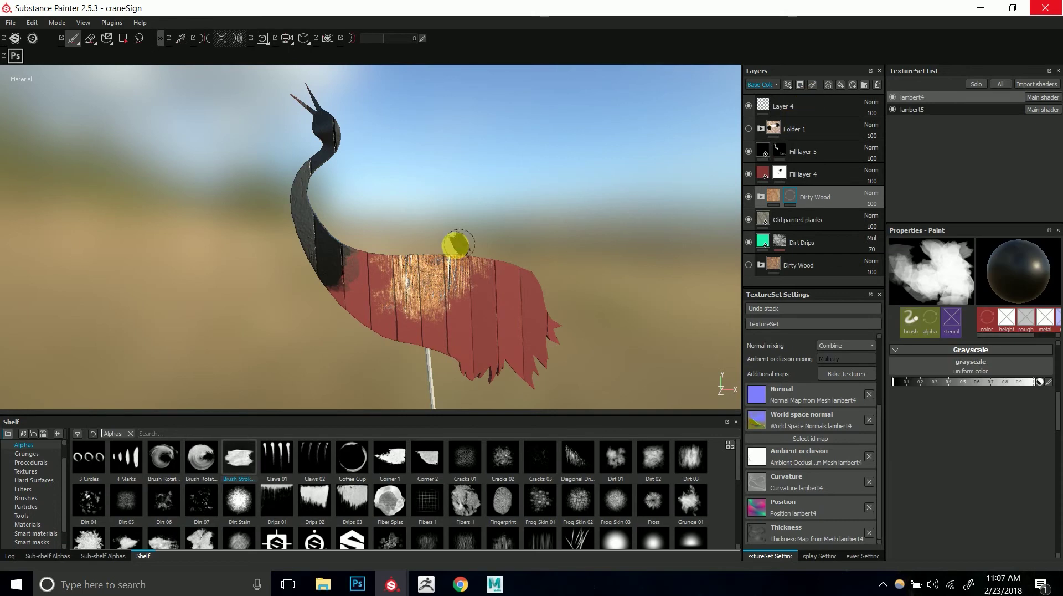
pyautogui.moveTo(417, 256)
pyautogui.mouseDown()
pyautogui.moveTo(441, 269)
pyautogui.moveTo(427, 276)
pyautogui.moveTo(450, 253)
pyautogui.mouseUp()
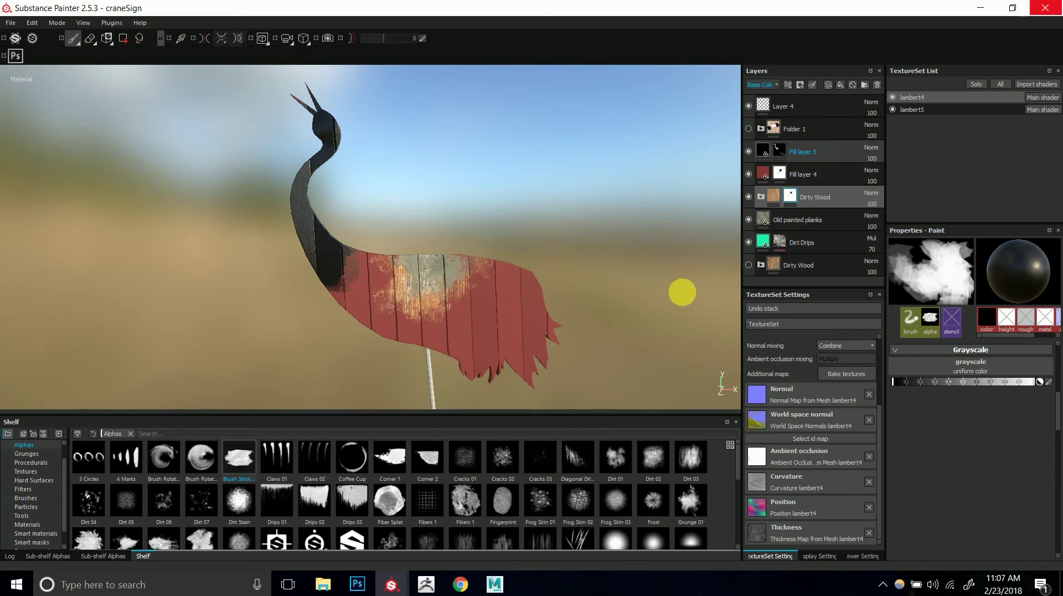
pyautogui.scroll(3, 531, 304)
pyautogui.keyDown('alt'); pyautogui.moveTo(532, 304); pyautogui.dragTo(237, 223, button='right'); pyautogui.keyUp('alt')
pyautogui.keyDown('alt'); pyautogui.moveTo(237, 223); pyautogui.dragTo(404, 289); pyautogui.keyUp('alt')
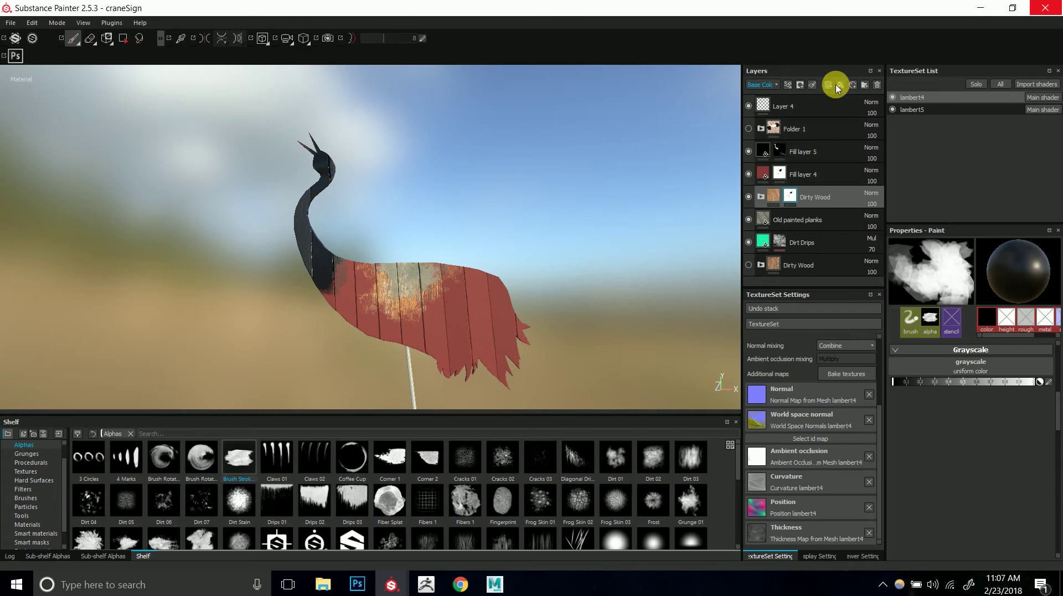
# - Add a fill layer above Layer 4 and set its base color to a very dark brown, about R 0.029, G 0.020, B 0.002
pyautogui.click(806, 132)
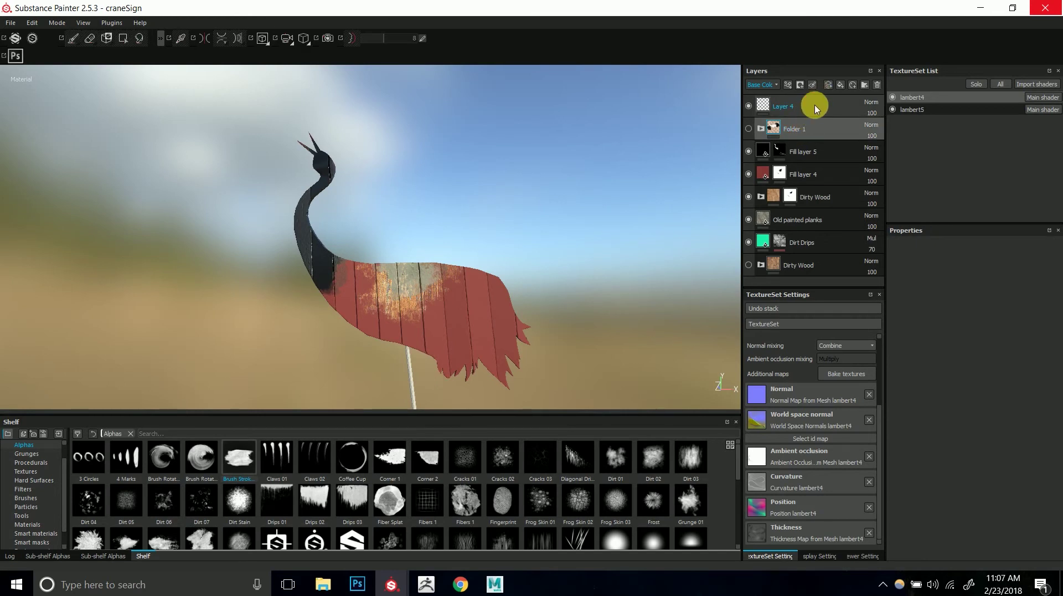
pyautogui.click(814, 107)
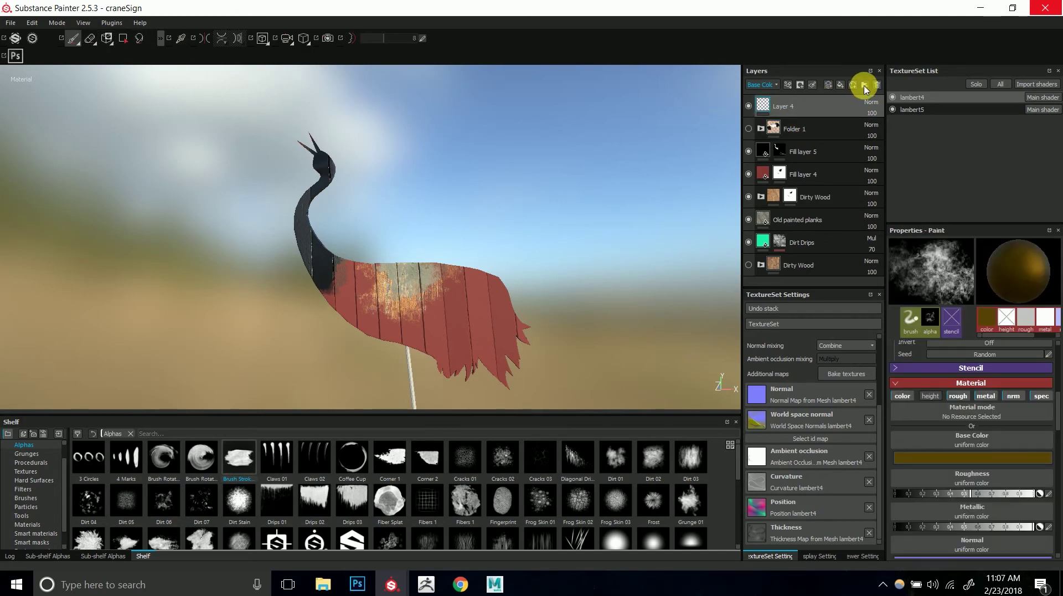
pyautogui.click(841, 85)
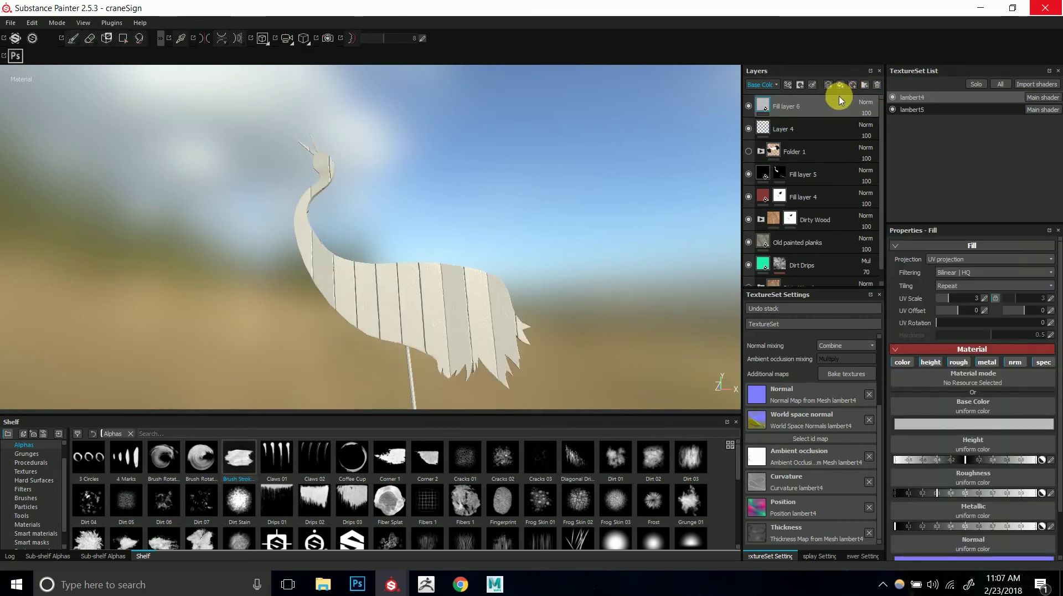
pyautogui.click(944, 424)
pyautogui.moveTo(941, 440); pyautogui.dragTo(937, 463)
pyautogui.moveTo(959, 421); pyautogui.dragTo(980, 442)
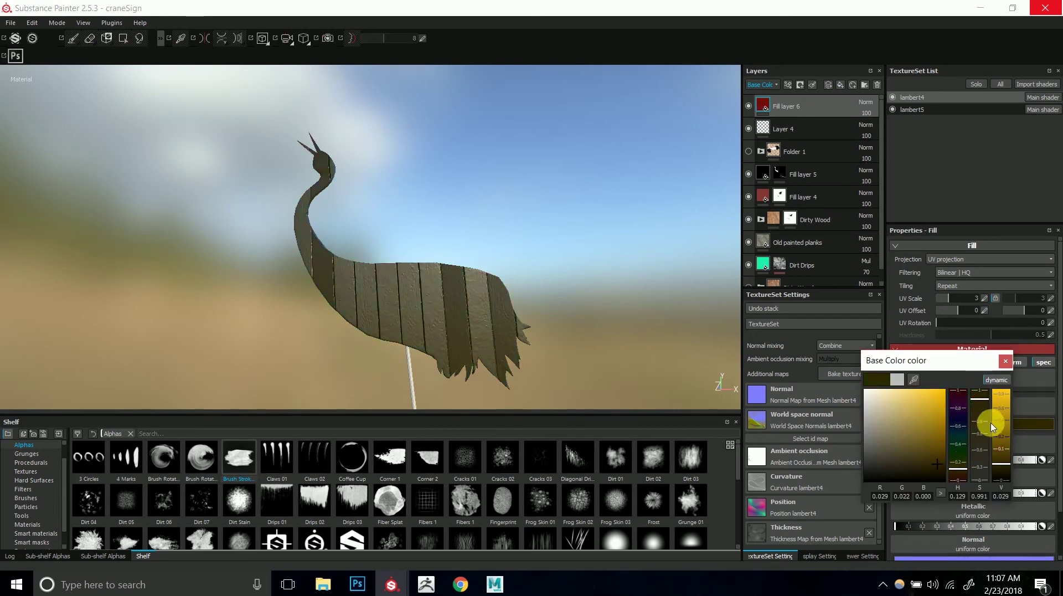
pyautogui.keyDown('alt'); pyautogui.moveTo(527, 290); pyautogui.dragTo(565, 309); pyautogui.keyUp('alt')
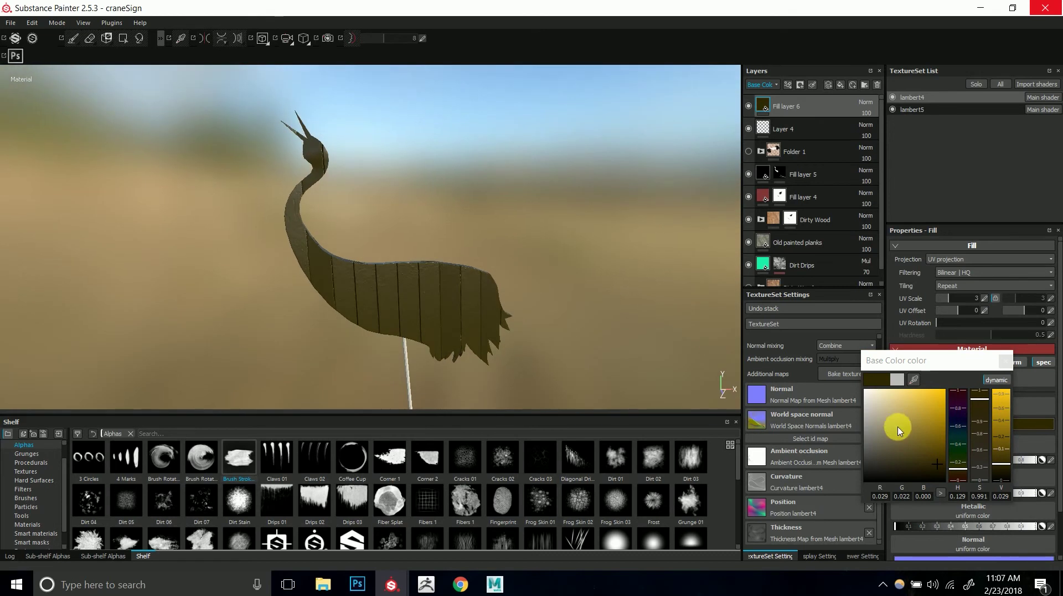
pyautogui.moveTo(959, 467); pyautogui.dragTo(962, 470)
pyautogui.moveTo(982, 423); pyautogui.dragTo(983, 431)
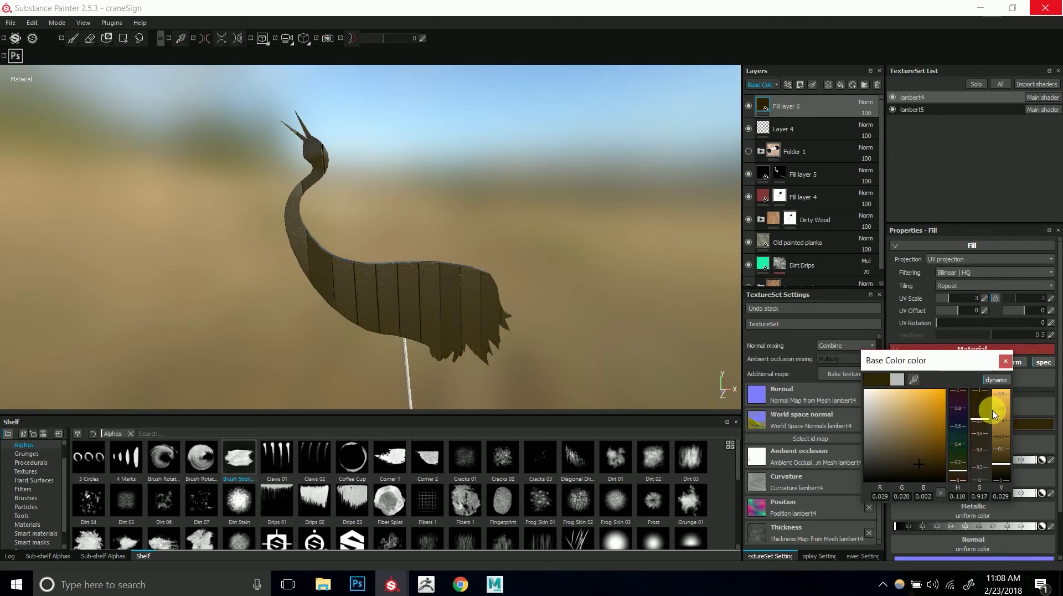
pyautogui.click(1006, 361)
pyautogui.keyDown('alt'); pyautogui.moveTo(551, 253); pyautogui.dragTo(591, 191); pyautogui.keyUp('alt')
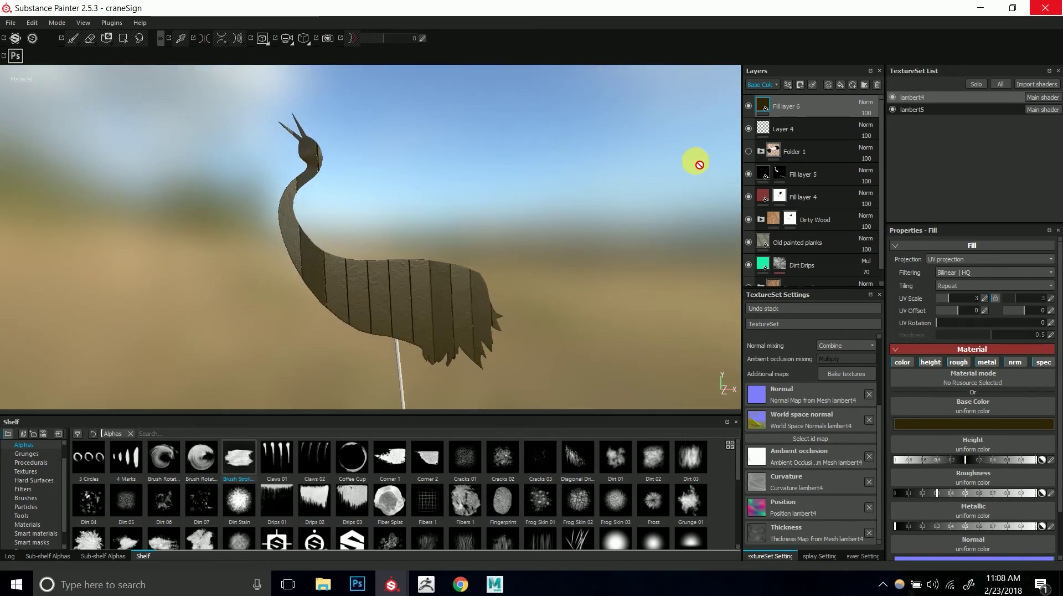
# - Add a white mask to Fill layer 6, then swap it for a black mask
pyautogui.click(800, 84)
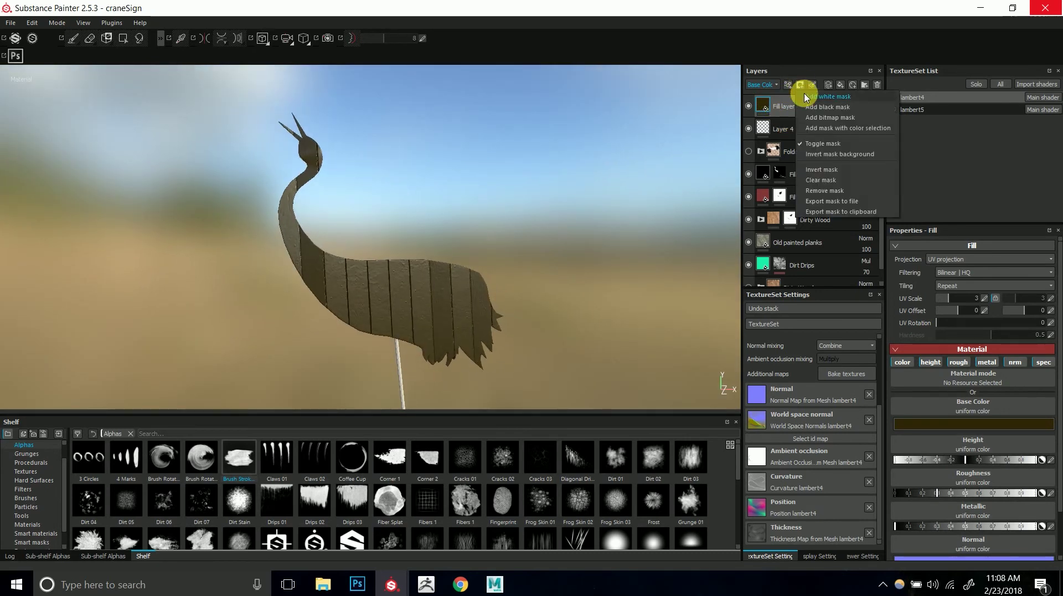
pyautogui.click(810, 97)
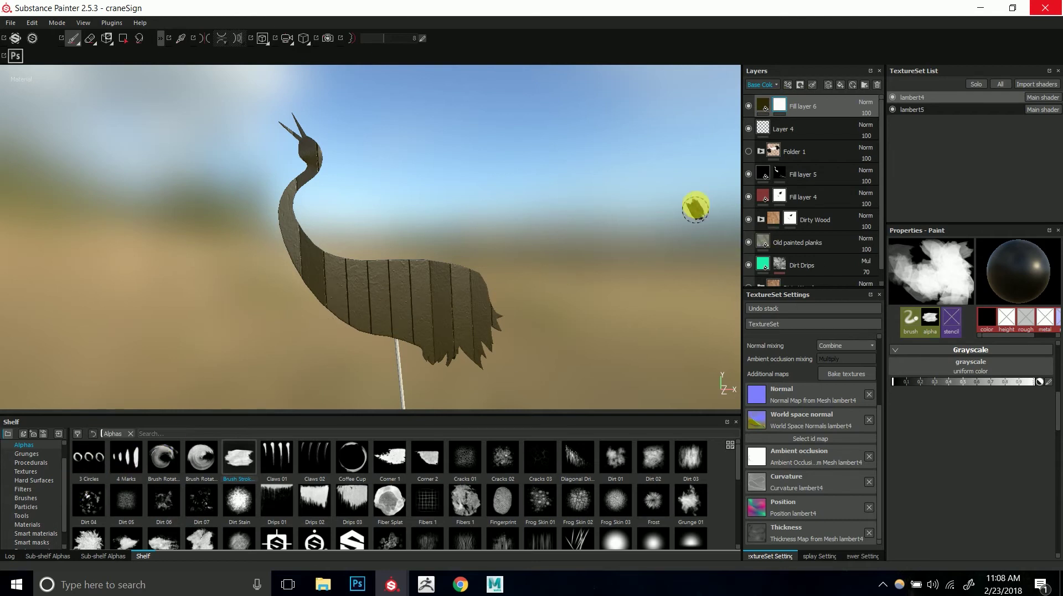
pyautogui.rightClick(783, 105)
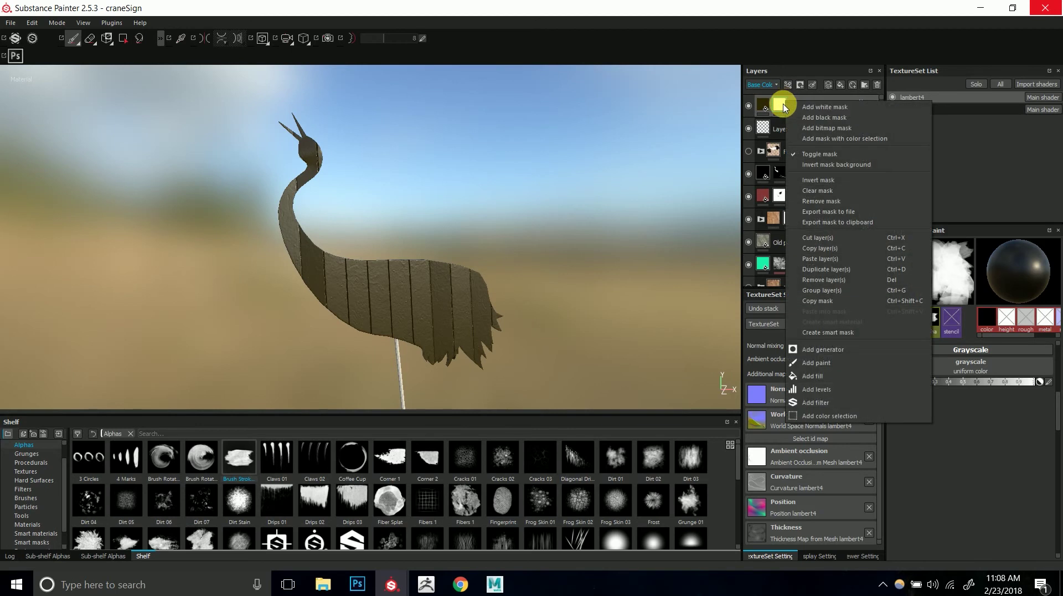
pyautogui.click(798, 116)
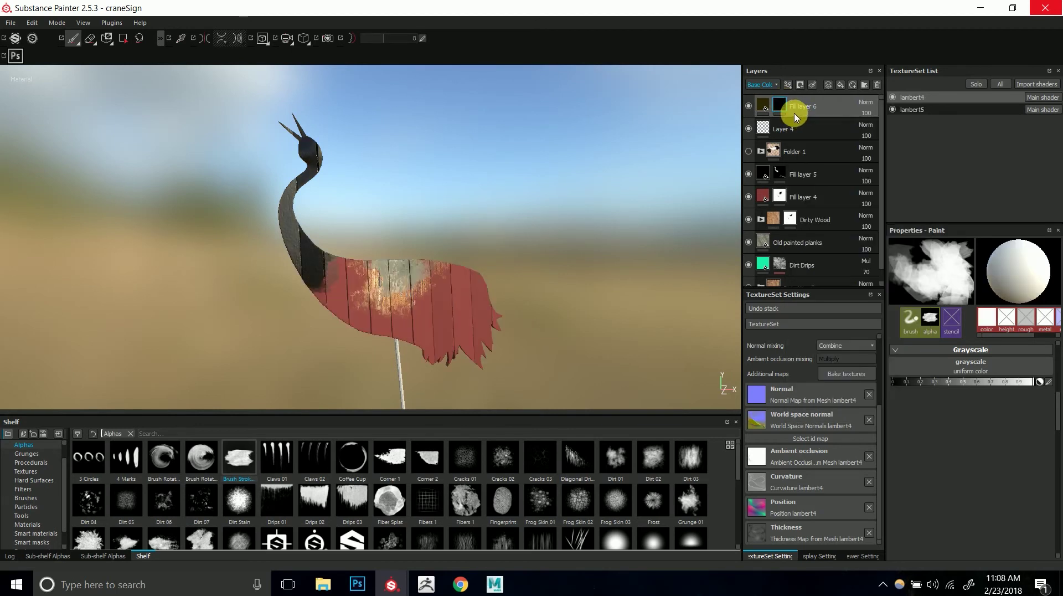
# - Paint brown dirt patches onto the lower tail planks in Fill layer 6's mask using the Dirt 1 brush in white
pyautogui.scroll(2, 416, 280)
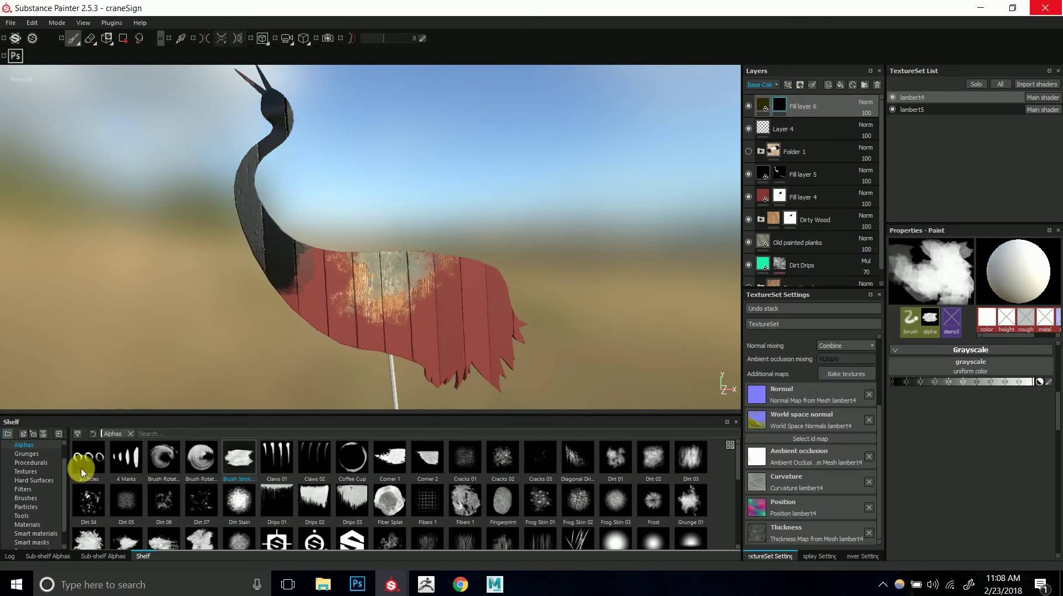
pyautogui.click(43, 499)
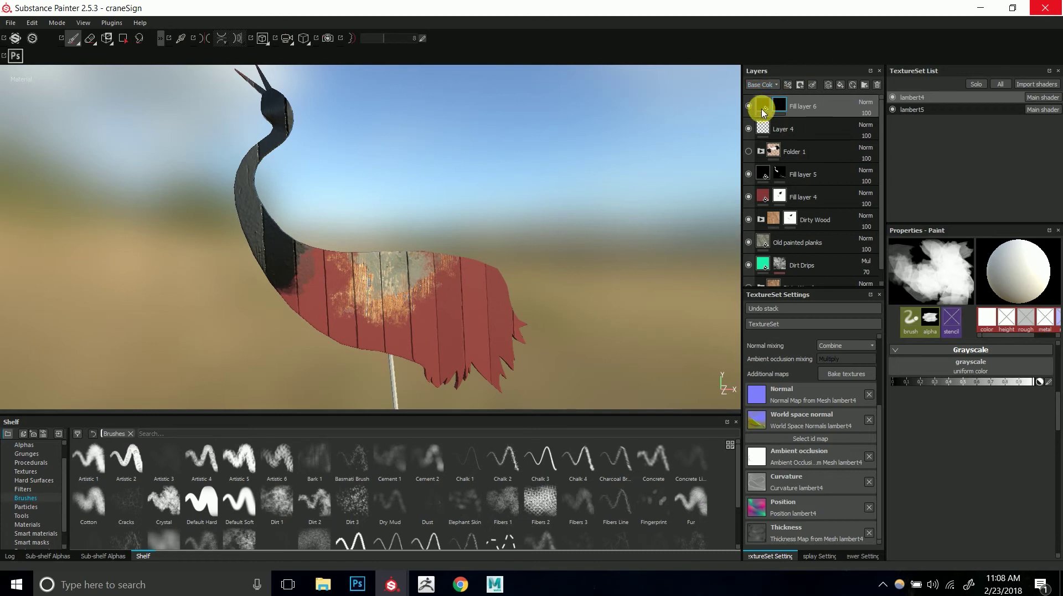
pyautogui.click(293, 500)
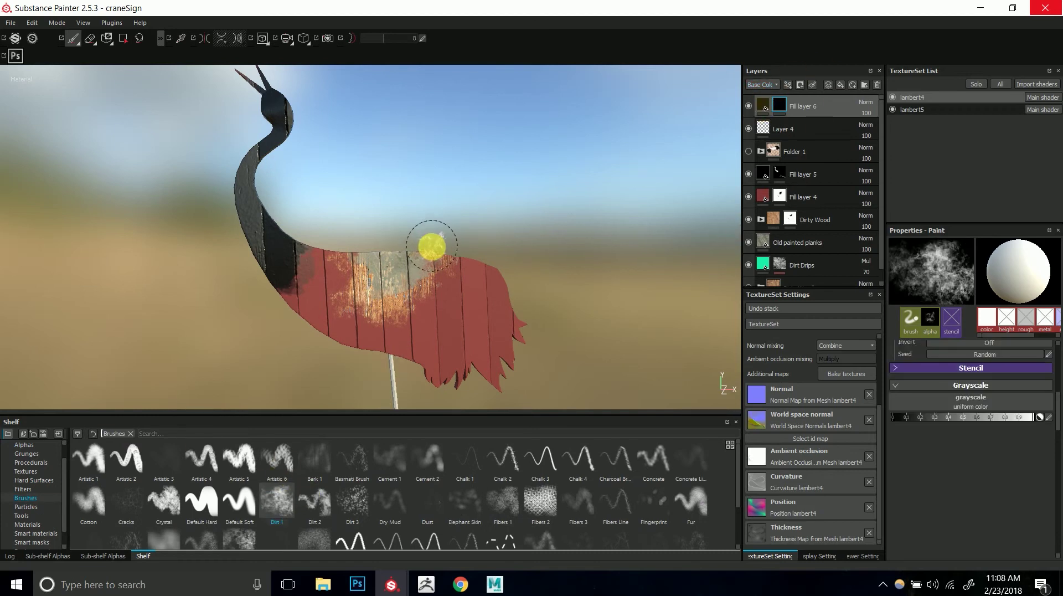
pyautogui.moveTo(380, 321)
pyautogui.mouseDown()
pyautogui.moveTo(375, 304)
pyautogui.moveTo(325, 299)
pyautogui.moveTo(380, 307)
pyautogui.moveTo(437, 288)
pyautogui.moveTo(394, 268)
pyautogui.moveTo(410, 297)
pyautogui.moveTo(455, 295)
pyautogui.moveTo(434, 304)
pyautogui.moveTo(480, 309)
pyautogui.mouseUp()
pyautogui.click(310, 499)
pyautogui.click(286, 499)
pyautogui.click(782, 105)
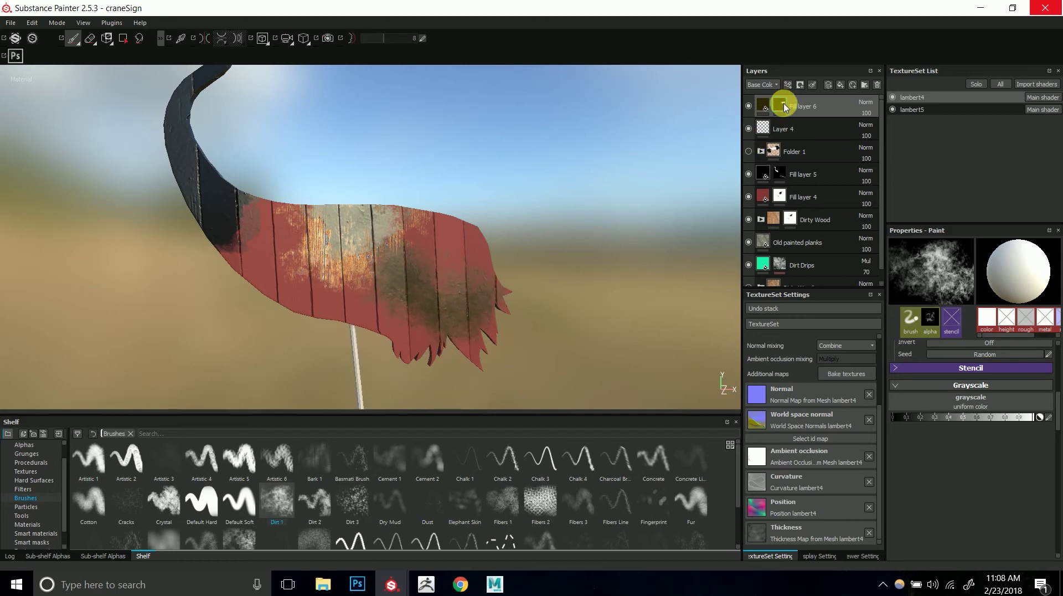
pyautogui.moveTo(1014, 416); pyautogui.dragTo(1041, 420)
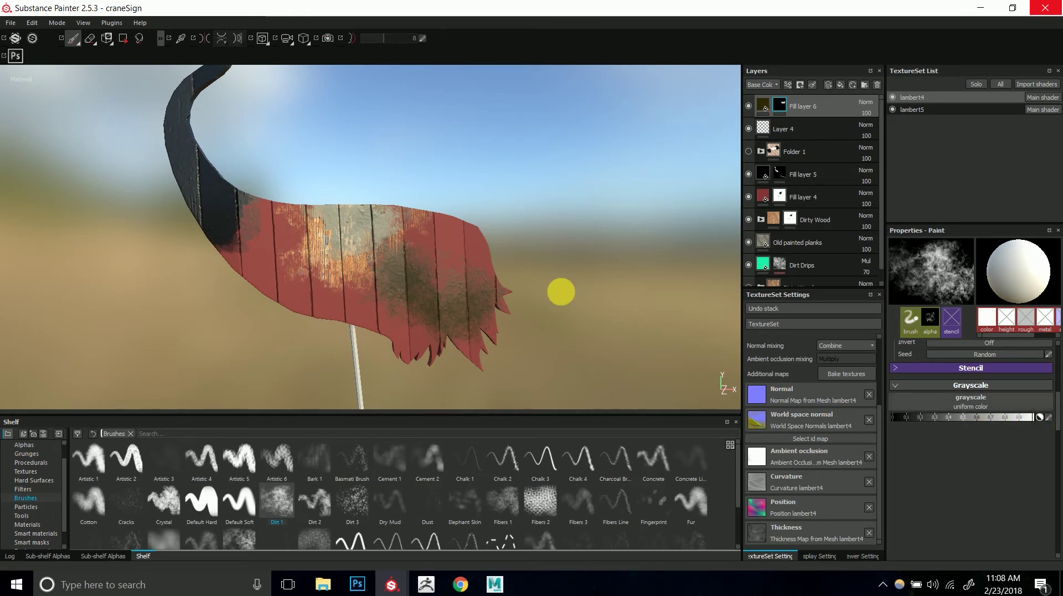
pyautogui.click(90, 39)
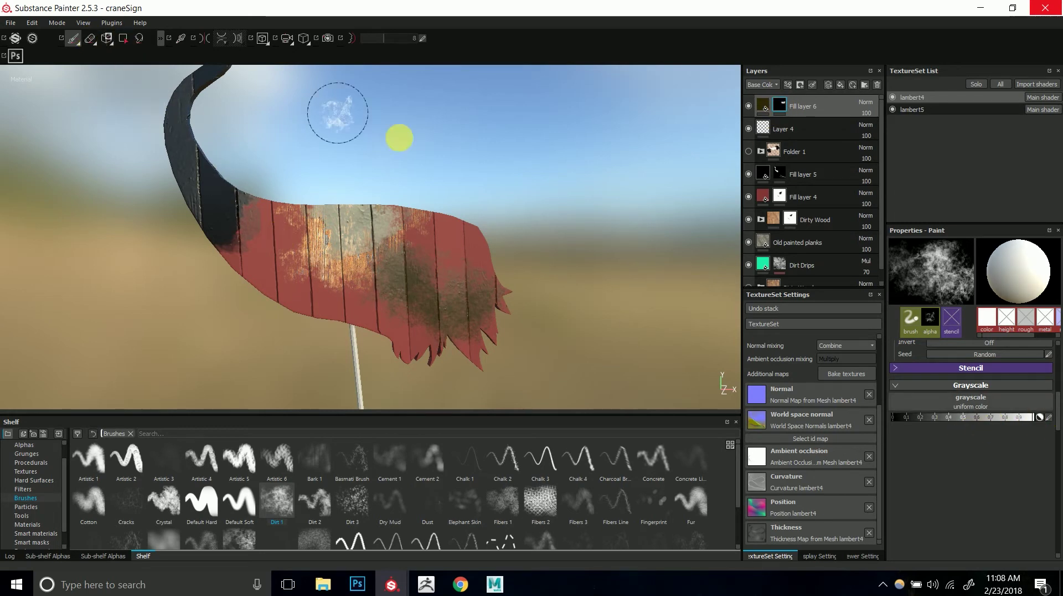
pyautogui.press('1')
pyautogui.moveTo(451, 238)
pyautogui.keyDown('alt'); pyautogui.mouseDown()
pyautogui.moveTo(514, 268)
pyautogui.moveTo(486, 287)
pyautogui.moveTo(510, 301)
pyautogui.moveTo(451, 278)
pyautogui.mouseUp(); pyautogui.keyUp('alt')
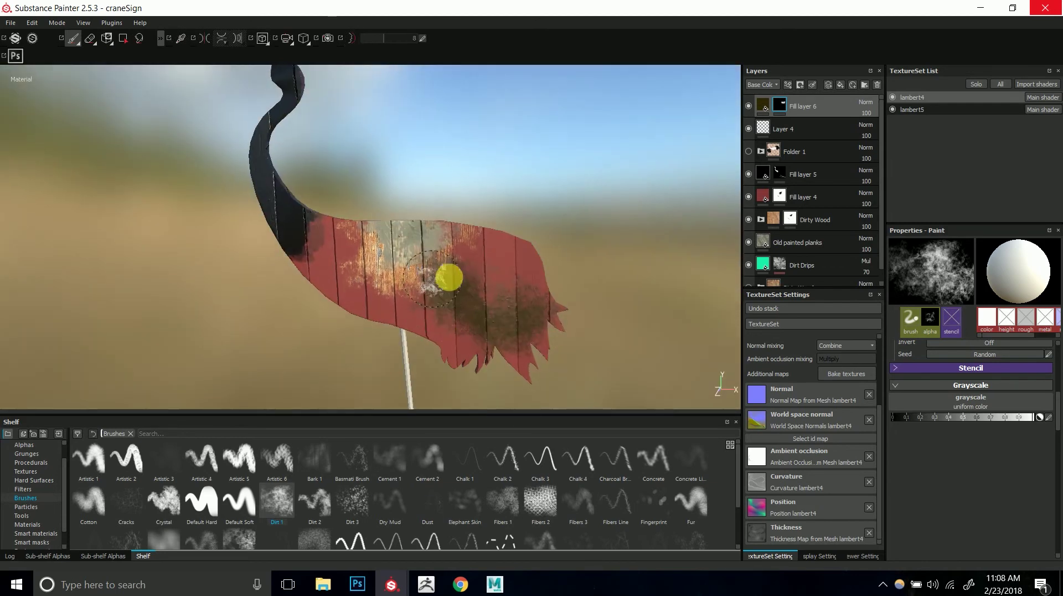
# - Replace the painted mask of Fill layer 6 with a plain white mask
pyautogui.rightClick(782, 104)
pyautogui.click(781, 105)
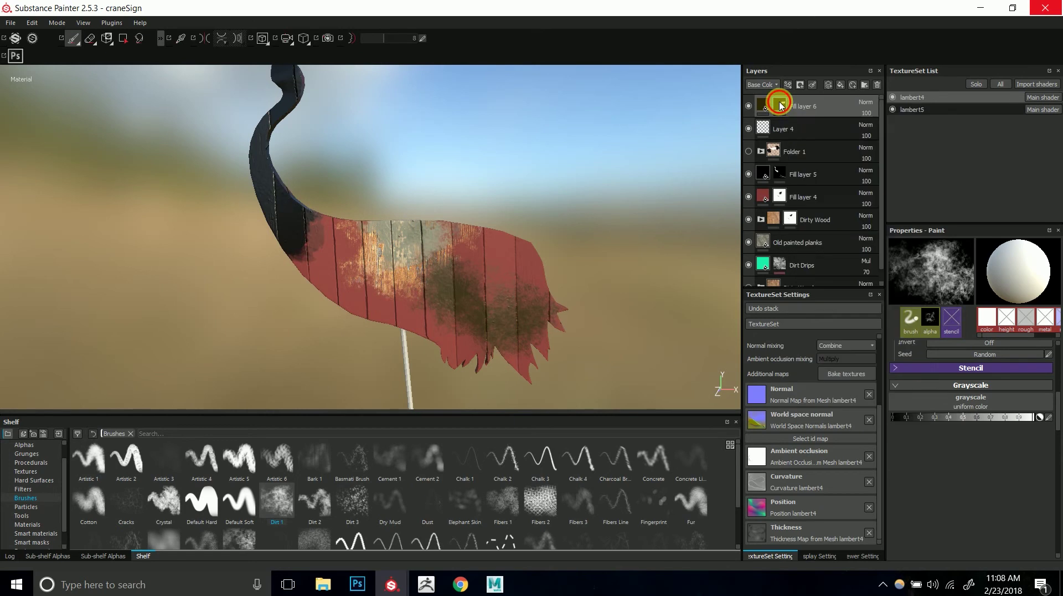
pyautogui.click(801, 84)
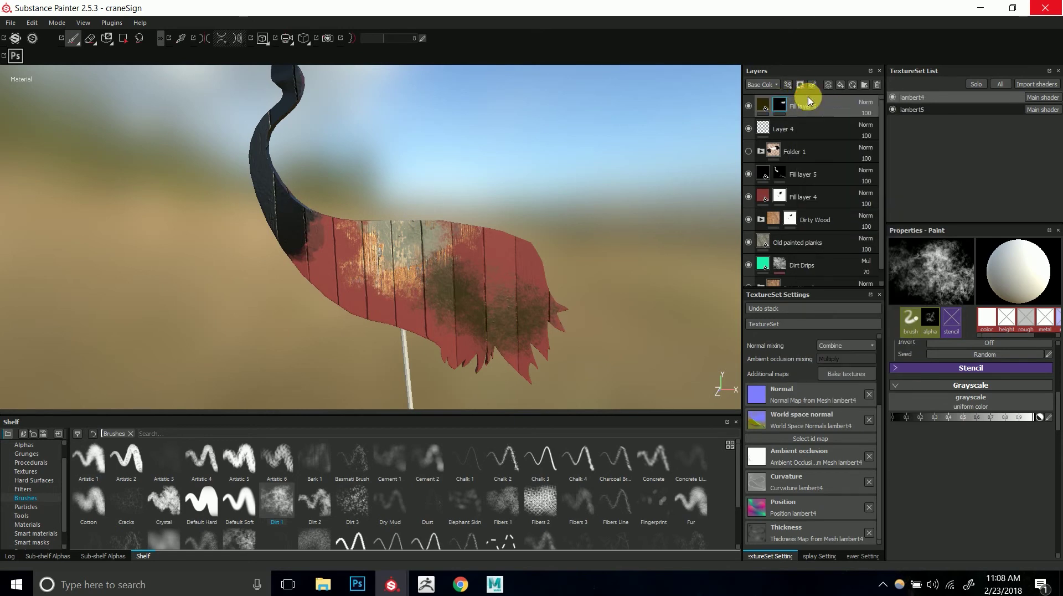
pyautogui.click(804, 94)
pyautogui.keyDown('alt'); pyautogui.moveTo(498, 197); pyautogui.dragTo(416, 205); pyautogui.keyUp('alt')
pyautogui.click(822, 112)
# - Add a generator to Fill layer 6's mask and assign it MG Dirt
pyautogui.rightClick(781, 107)
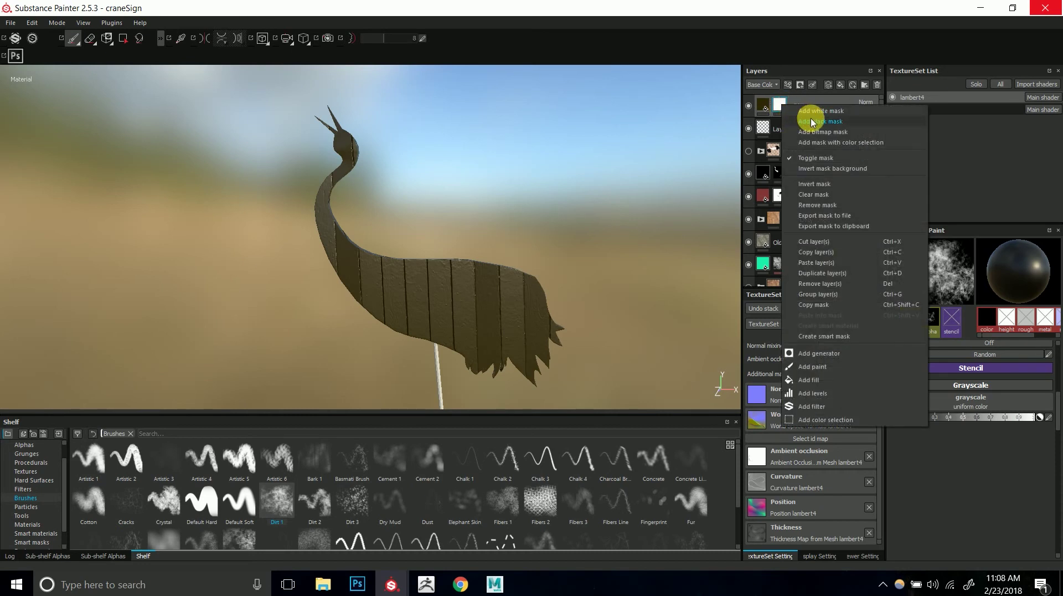
pyautogui.click(792, 86)
pyautogui.click(789, 86)
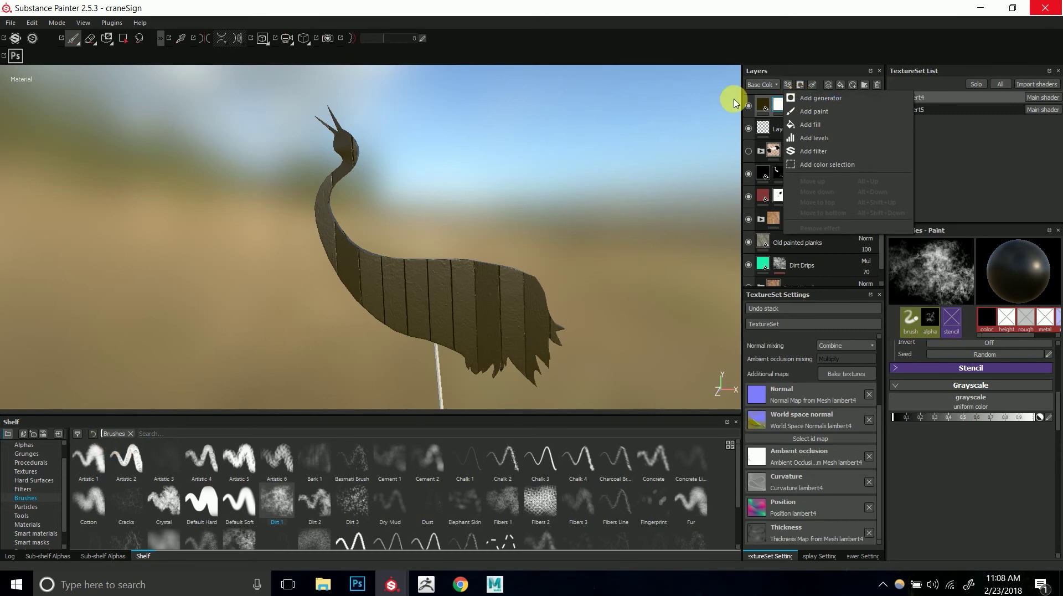
pyautogui.click(810, 98)
pyautogui.click(978, 264)
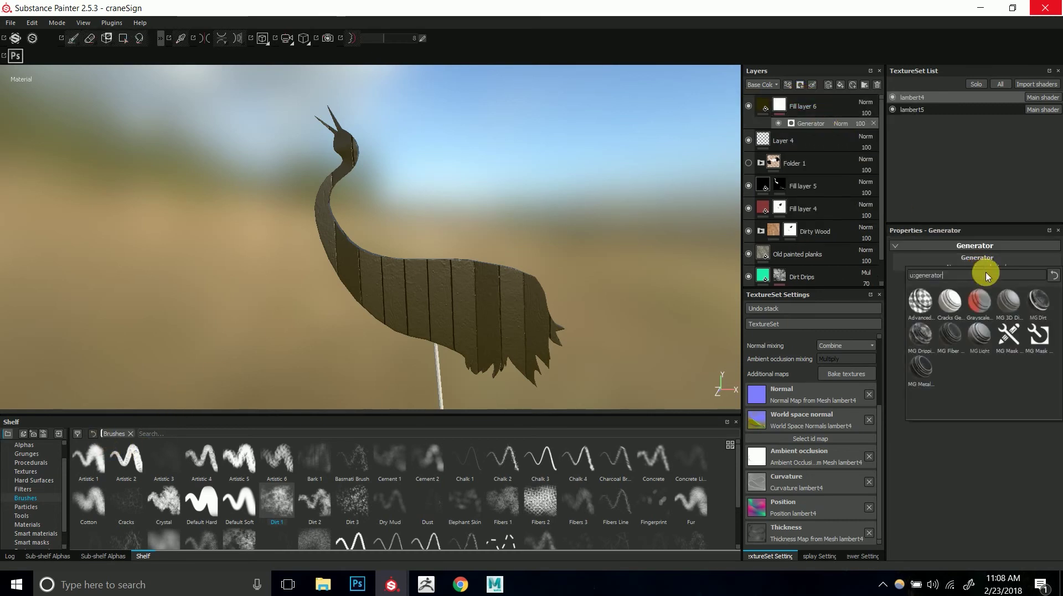
pyautogui.click(1039, 306)
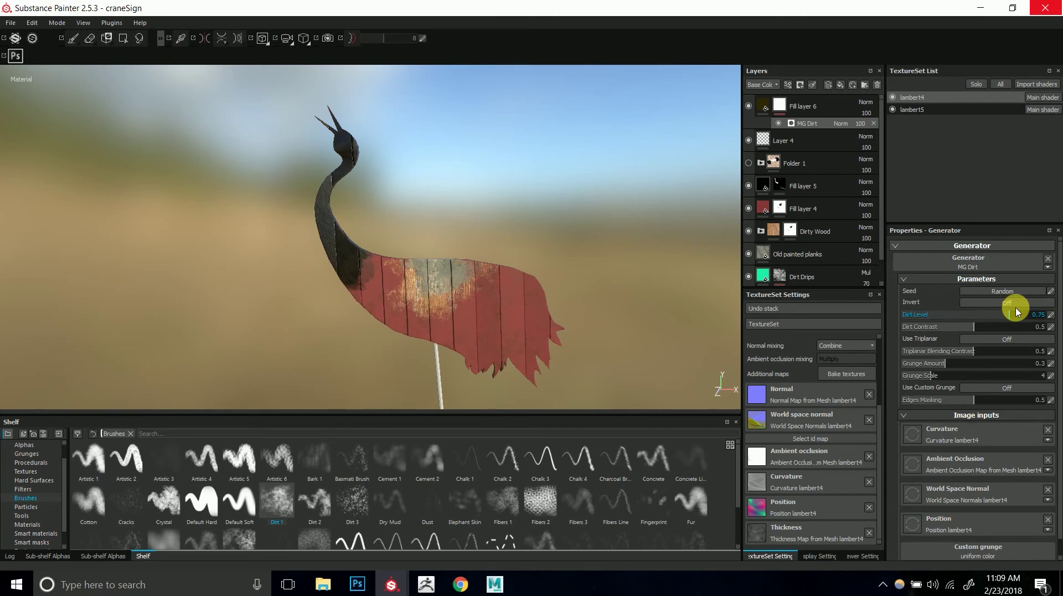
# - Set the MG Dirt generator's dirt level to 0.83
pyautogui.keyDown('alt'); pyautogui.moveTo(594, 309); pyautogui.dragTo(677, 304); pyautogui.keyUp('alt')
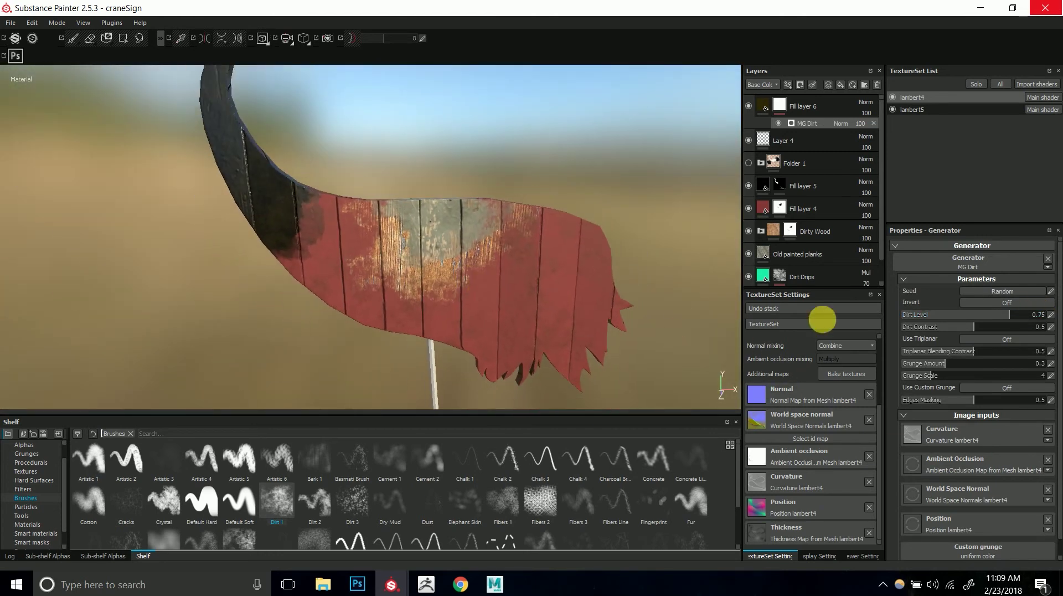
pyautogui.click(994, 315)
pyautogui.moveTo(1029, 318); pyautogui.dragTo(1021, 322)
# - Browse the available smart masks and examine the generated dirt across the crane's neck, back and tail
pyautogui.moveTo(66, 466); pyautogui.dragTo(66, 488)
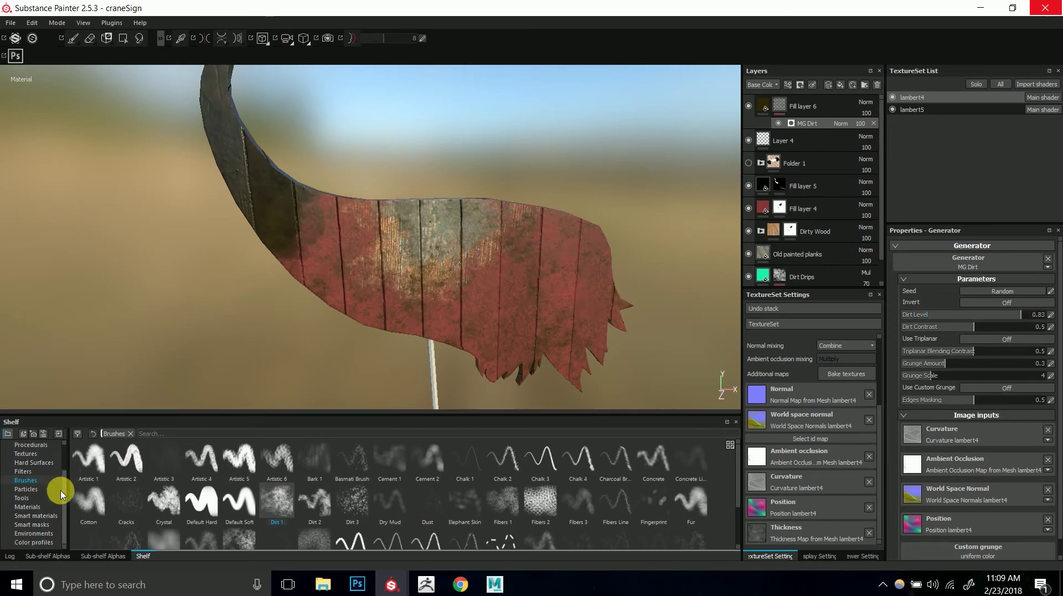
pyautogui.click(37, 524)
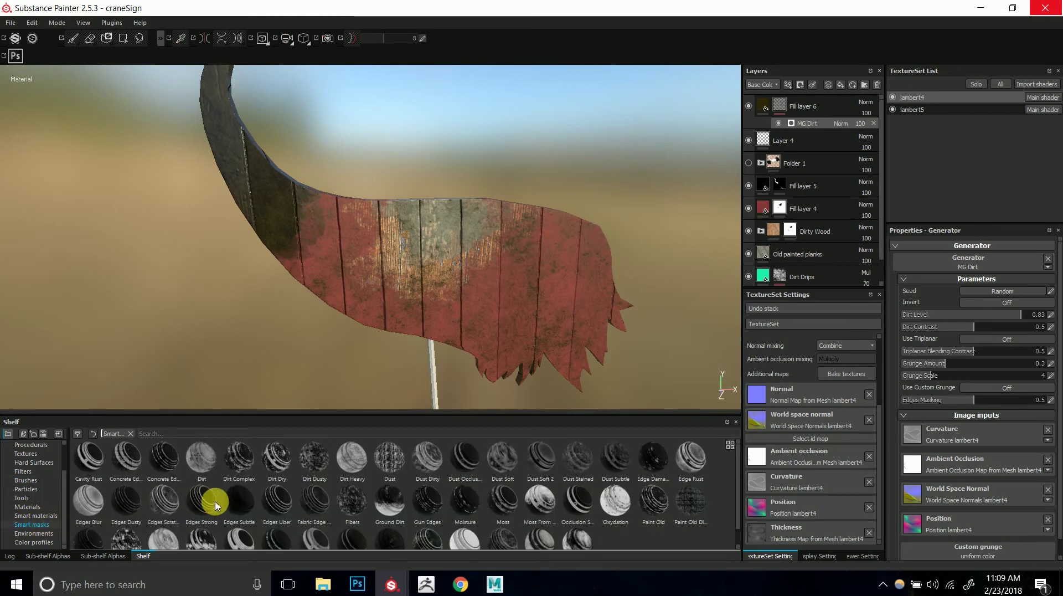
pyautogui.moveTo(234, 499)
pyautogui.mouseDown()
pyautogui.moveTo(337, 346)
pyautogui.moveTo(52, 190)
pyautogui.moveTo(304, 256)
pyautogui.moveTo(321, 289)
pyautogui.mouseUp()
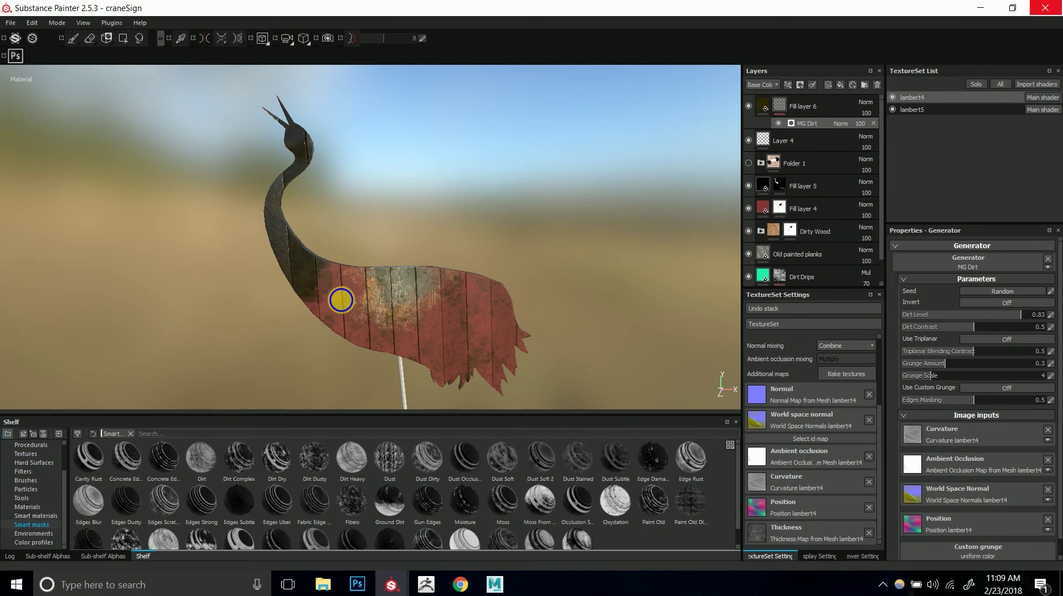
pyautogui.keyDown('alt'); pyautogui.moveTo(342, 301); pyautogui.dragTo(836, 420, button='right'); pyautogui.keyUp('alt')
pyautogui.keyDown('alt'); pyautogui.moveTo(835, 421); pyautogui.dragTo(428, 253, button='middle'); pyautogui.keyUp('alt')
pyautogui.keyDown('alt'); pyautogui.moveTo(427, 253); pyautogui.dragTo(348, 330); pyautogui.keyUp('alt')
pyautogui.keyDown('alt'); pyautogui.moveTo(348, 330); pyautogui.dragTo(368, 289, button='middle'); pyautogui.keyUp('alt')
pyautogui.keyDown('alt'); pyautogui.moveTo(368, 289); pyautogui.dragTo(413, 302); pyautogui.keyUp('alt')
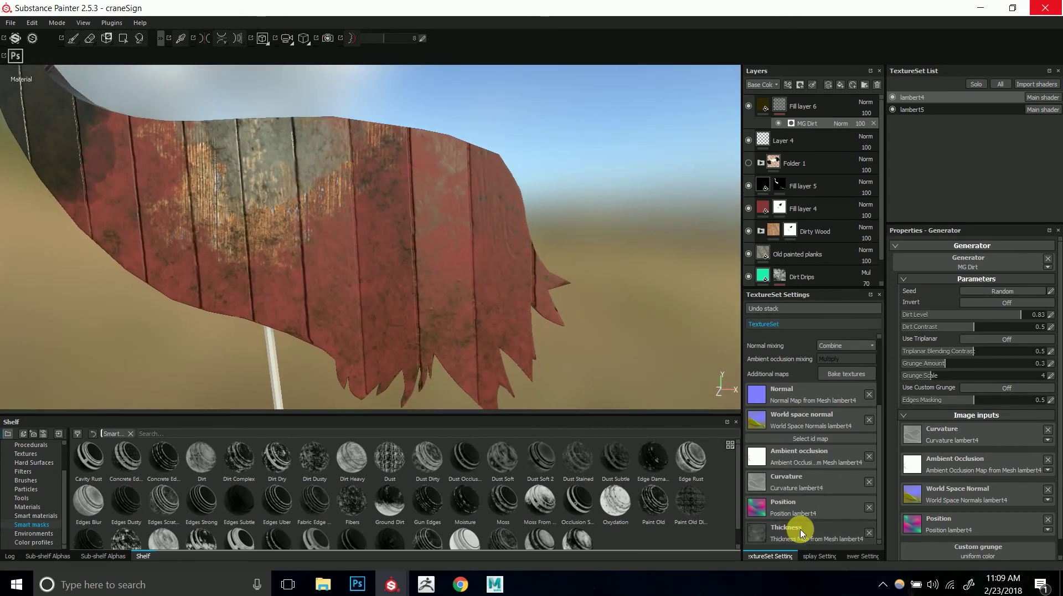
# - Turn on triplanar for the MG Dirt generator and set its triplanar blending contrast to 0.04
pyautogui.moveTo(881, 411); pyautogui.dragTo(842, 347)
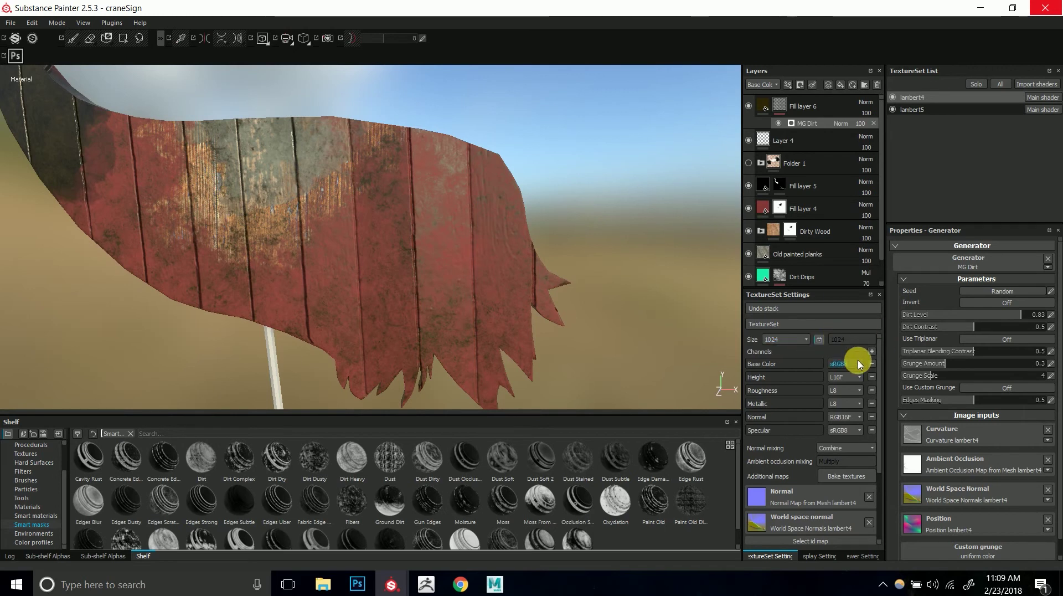
pyautogui.click(1007, 339)
pyautogui.moveTo(1021, 352)
pyautogui.mouseDown()
pyautogui.moveTo(848, 357)
pyautogui.moveTo(707, 332)
pyautogui.moveTo(787, 356)
pyautogui.mouseUp()
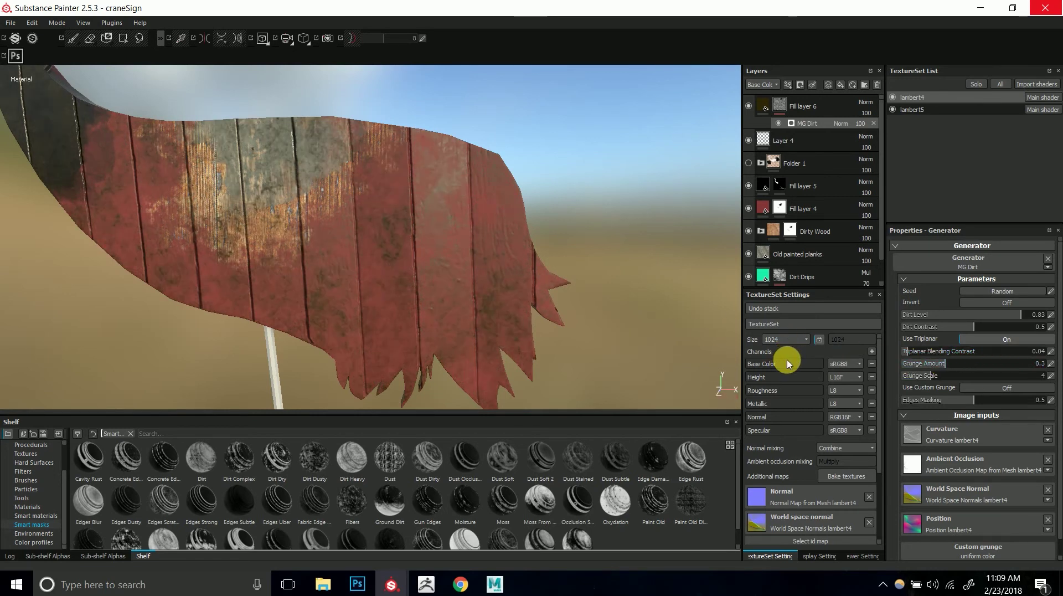
# - Set the lambert4 texture set size to 2048 and inspect the wood and dirt detail on the back and tail
pyautogui.click(790, 342)
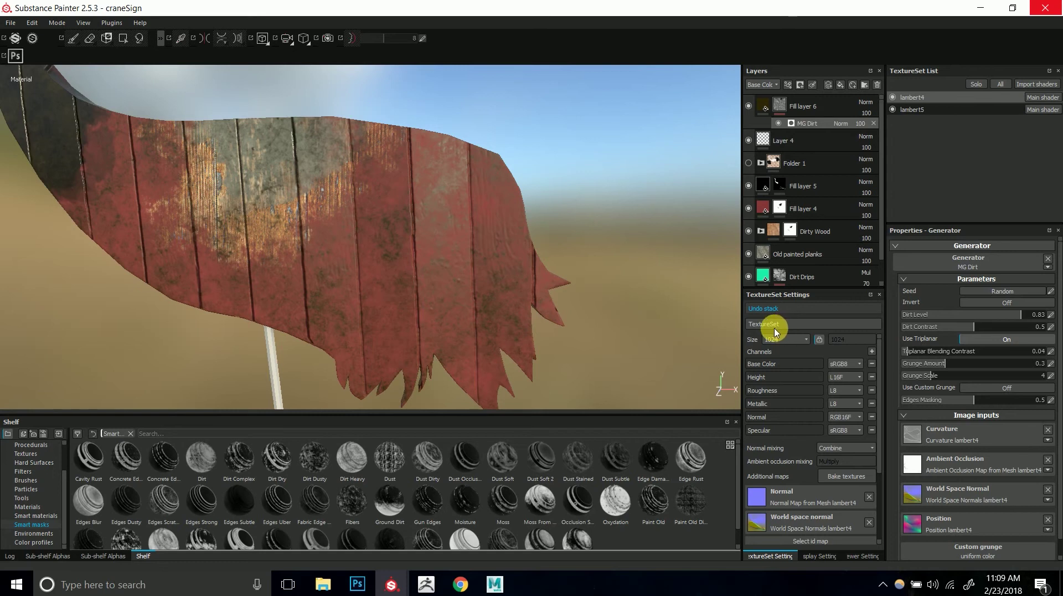
pyautogui.click(784, 340)
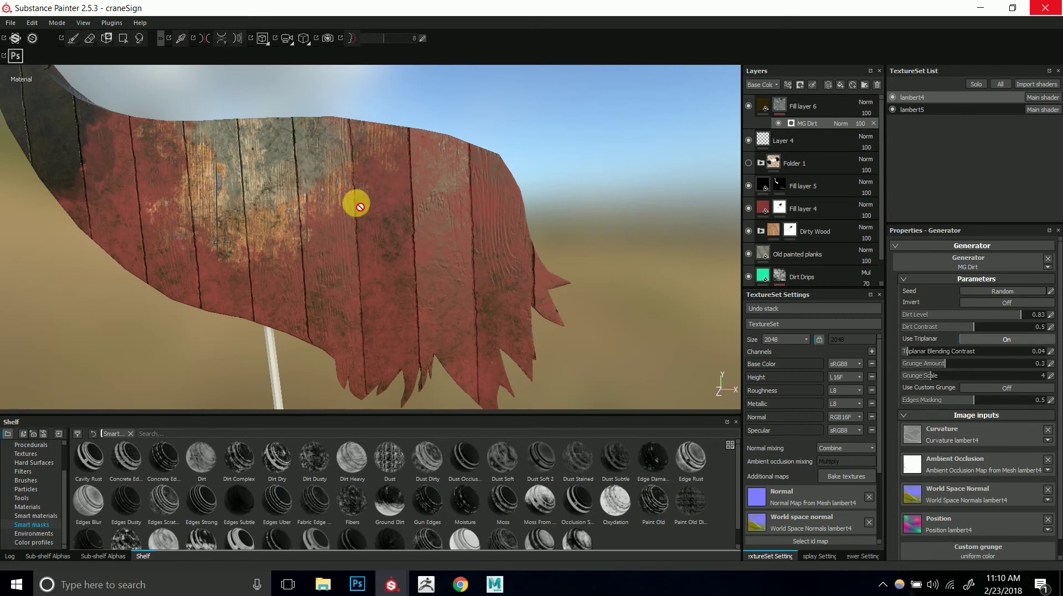
pyautogui.scroll(5, 452, 206)
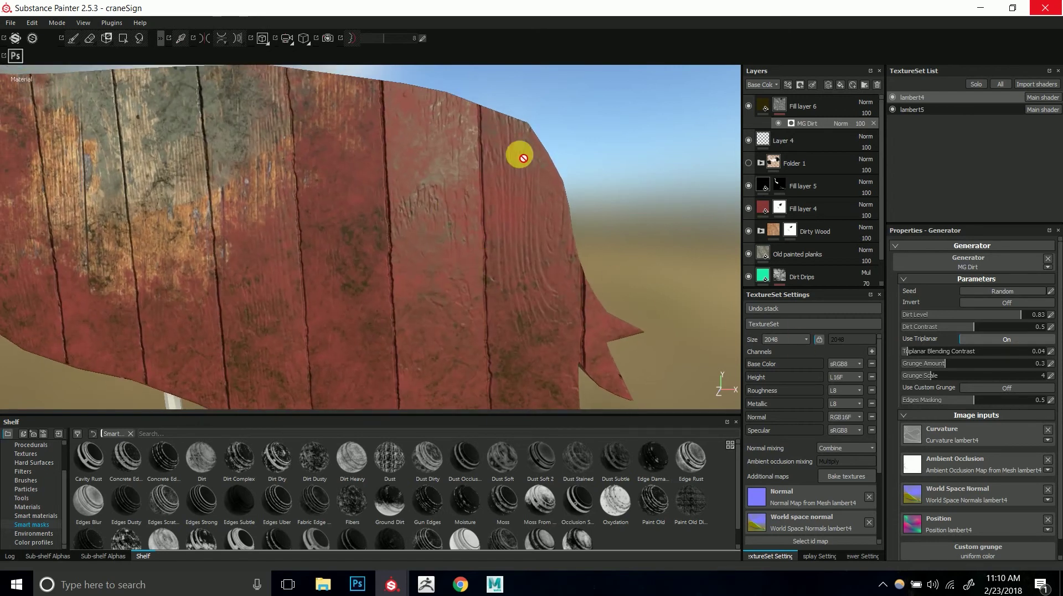
pyautogui.keyDown('alt'); pyautogui.moveTo(462, 327); pyautogui.dragTo(445, 240); pyautogui.keyUp('alt')
pyautogui.keyDown('alt'); pyautogui.moveTo(445, 240); pyautogui.dragTo(539, 397, button='right'); pyautogui.keyUp('alt')
pyautogui.keyDown('alt'); pyautogui.moveTo(558, 375); pyautogui.dragTo(387, 273); pyautogui.keyUp('alt')
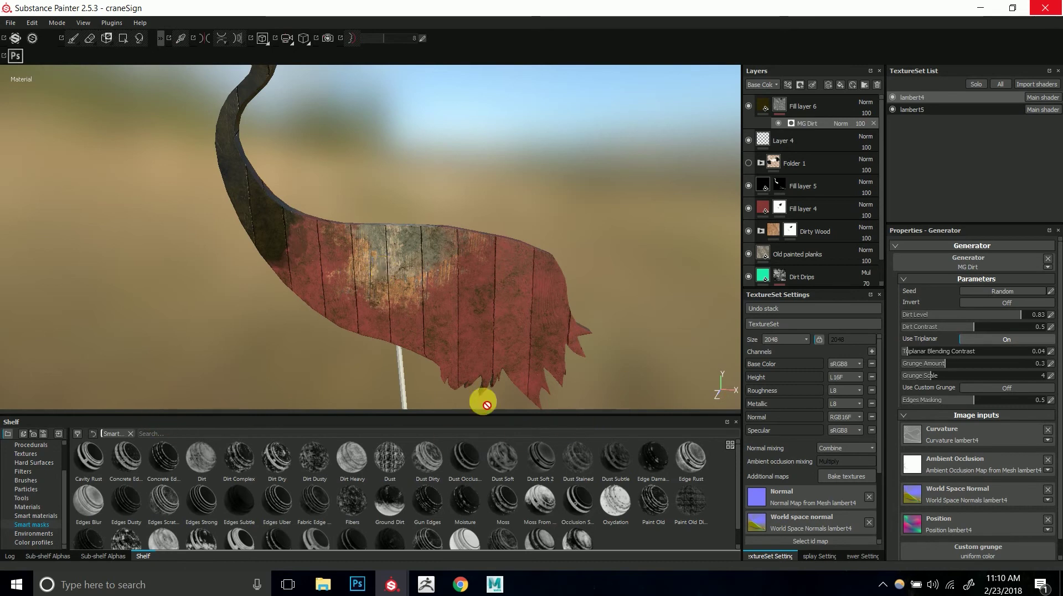
# - Add a paint layer above the MG Dirt fill layer and choose the Default Hard brush
pyautogui.scroll(-1, 740, 467)
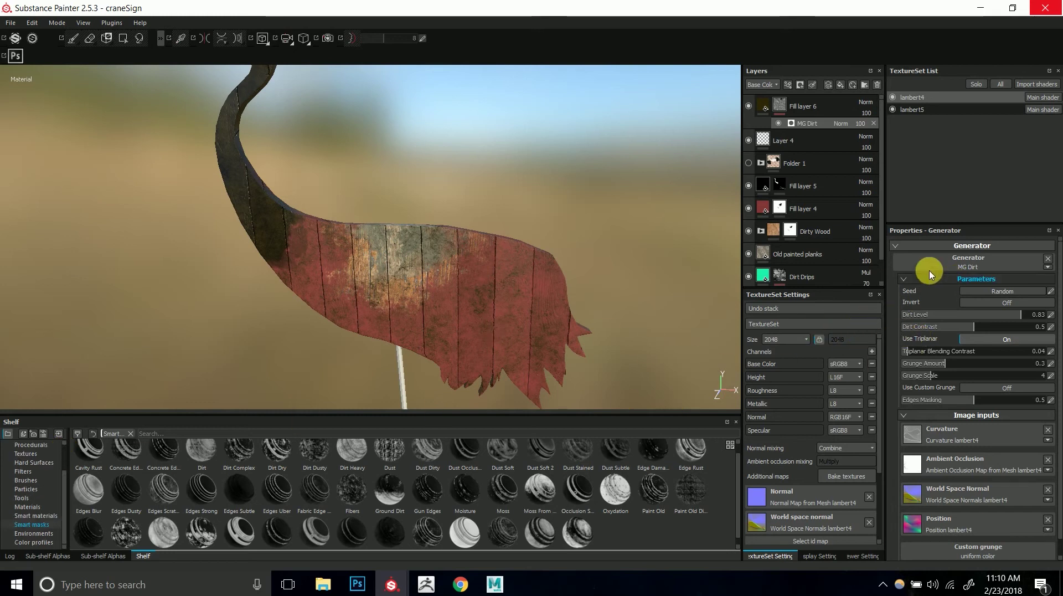
pyautogui.click(897, 246)
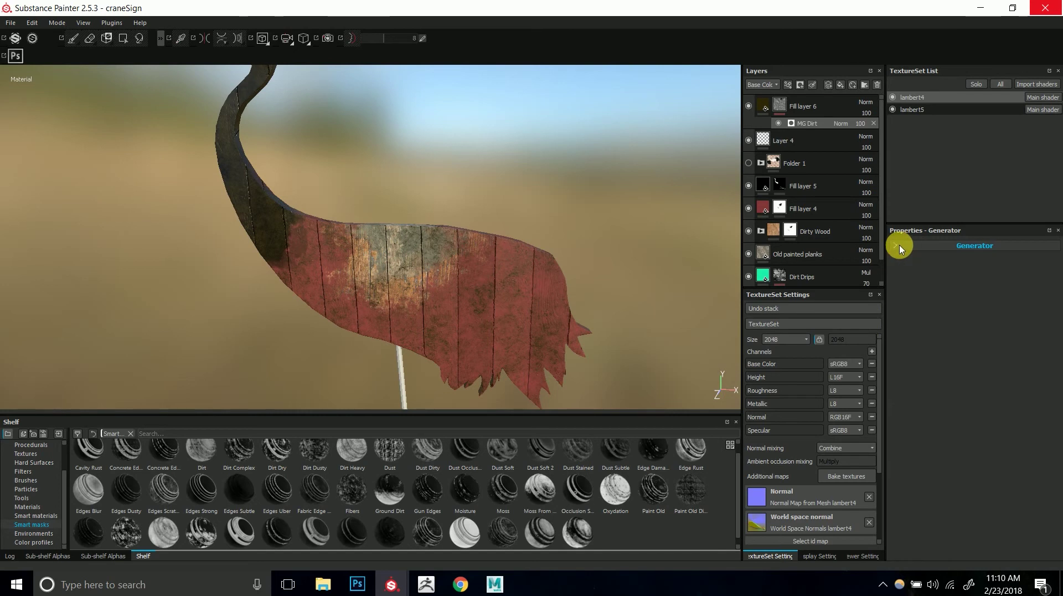
pyautogui.click(829, 85)
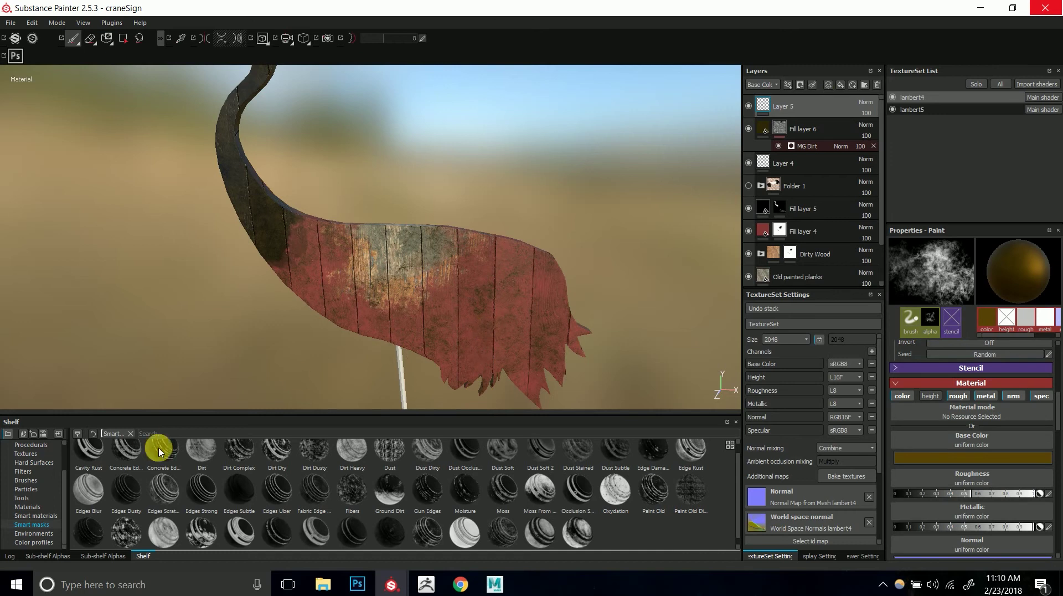
pyautogui.click(28, 480)
pyautogui.click(203, 498)
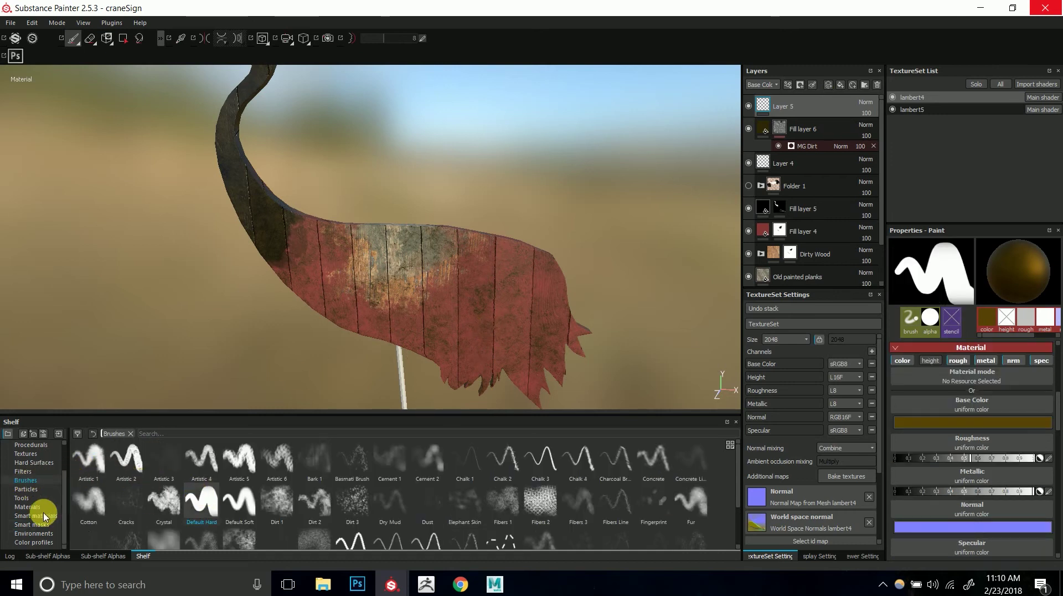
# - Start a resource import and add stencil.jpg from the SP_demo folder on the Desktop
pyautogui.scroll(2, 65, 463)
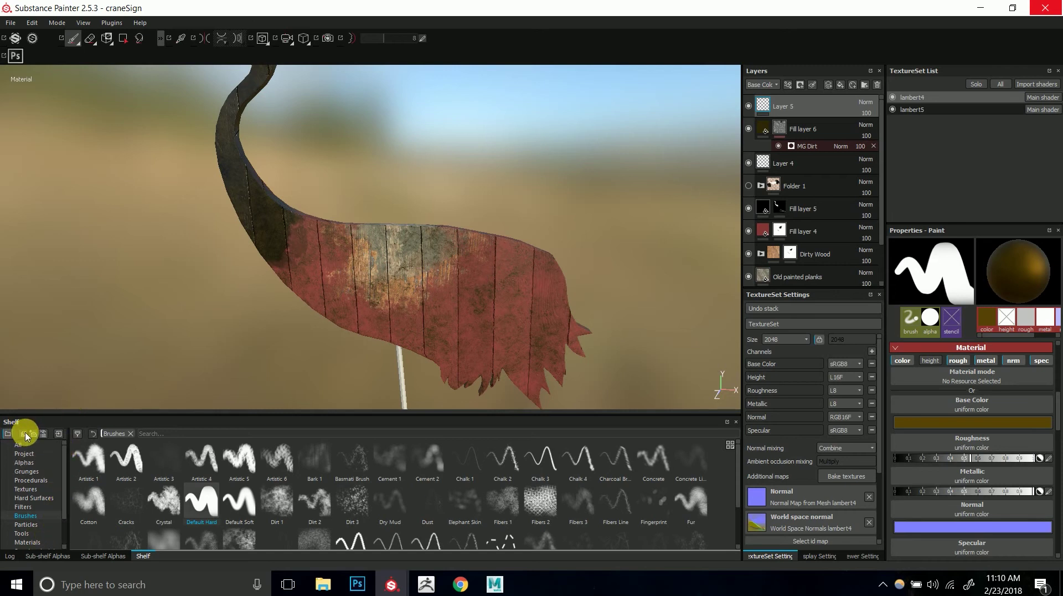
pyautogui.click(59, 434)
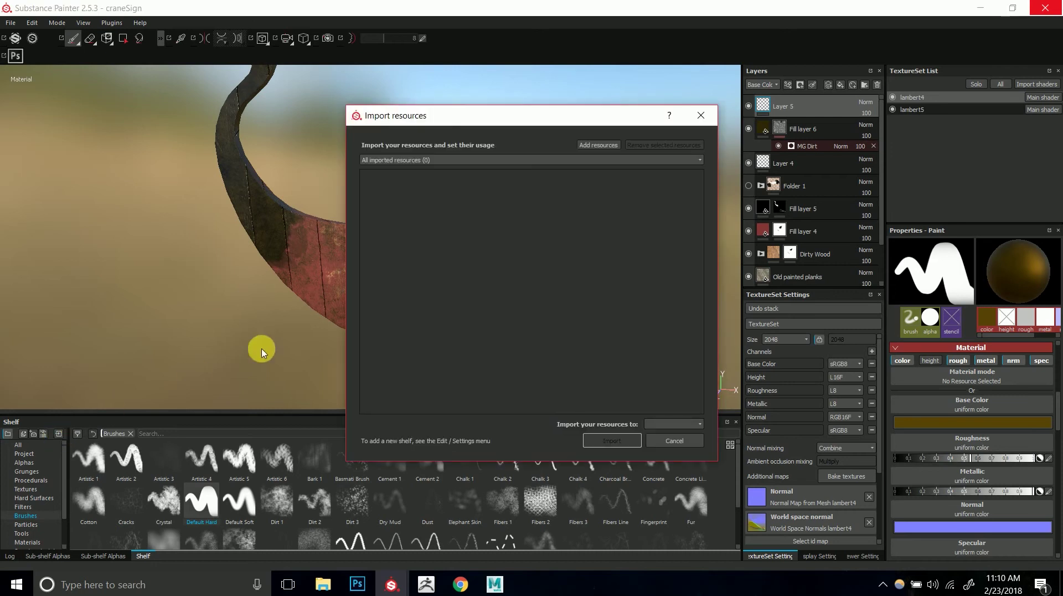
pyautogui.click(590, 147)
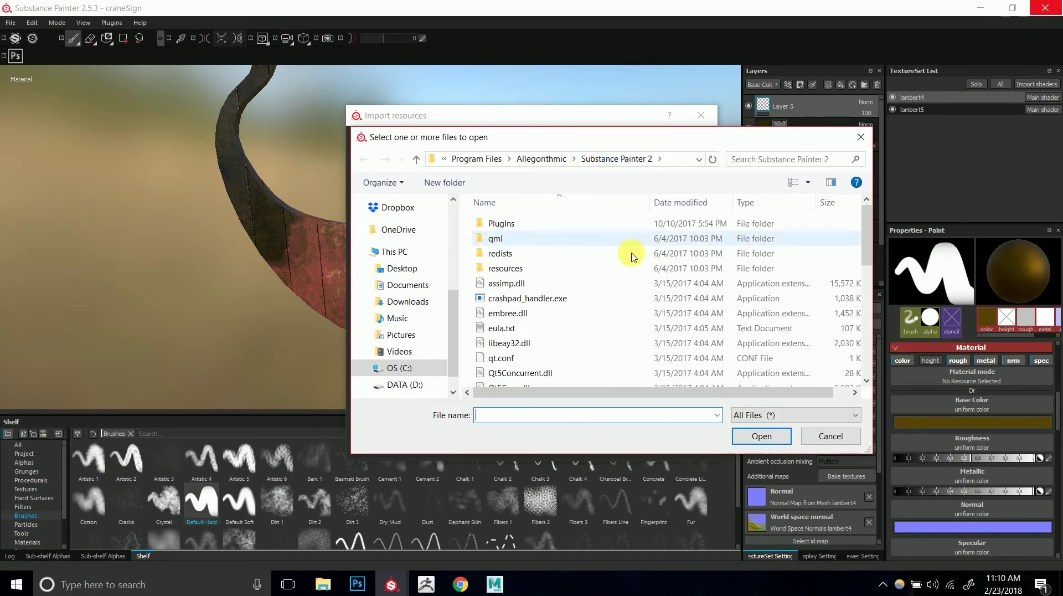
pyautogui.click(426, 271)
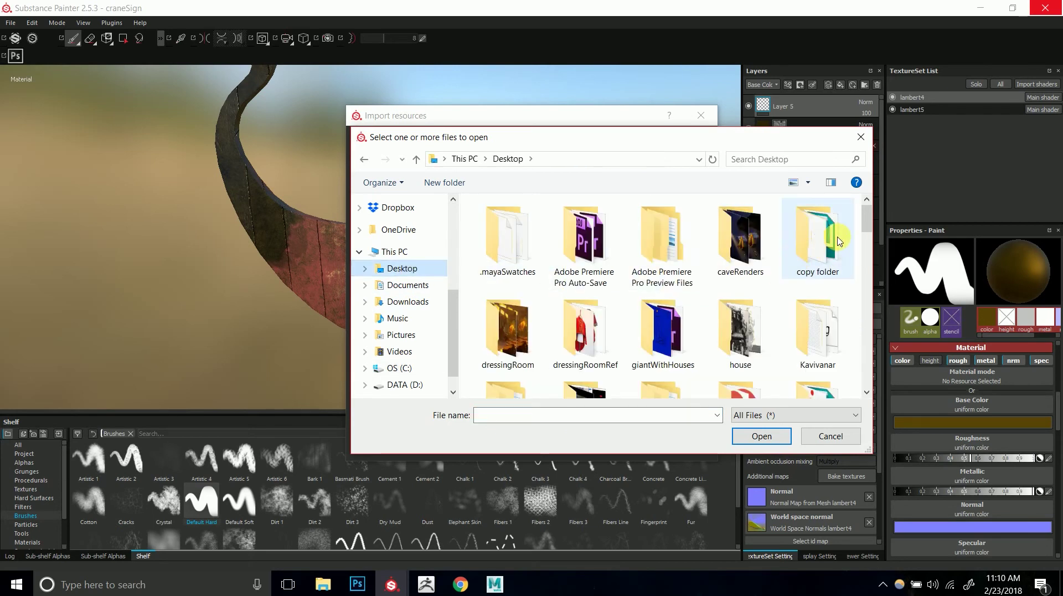
pyautogui.moveTo(868, 221); pyautogui.dragTo(867, 258)
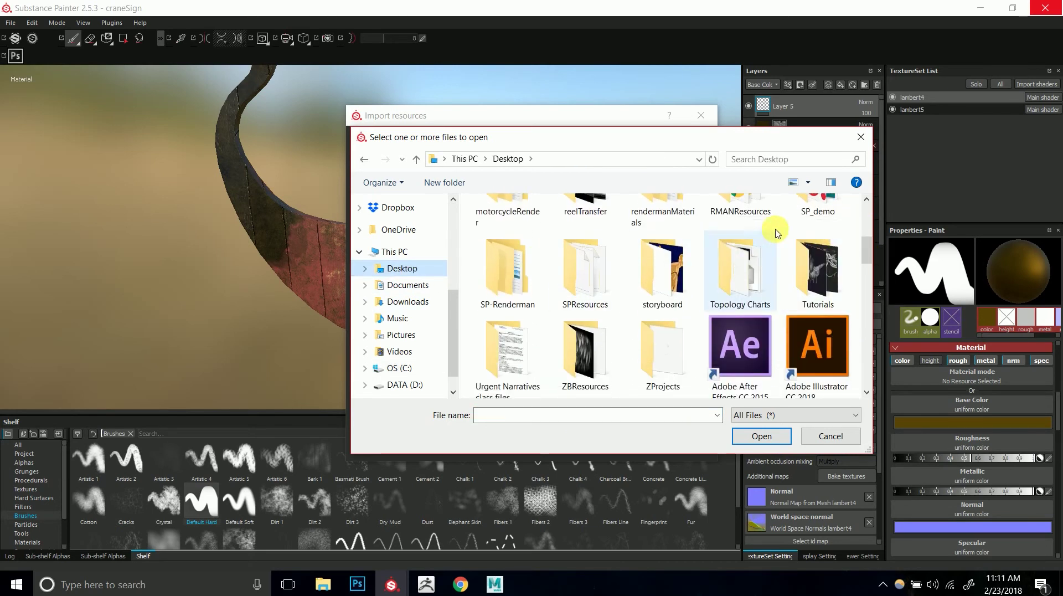
pyautogui.click(821, 215)
pyautogui.doubleClick(822, 239)
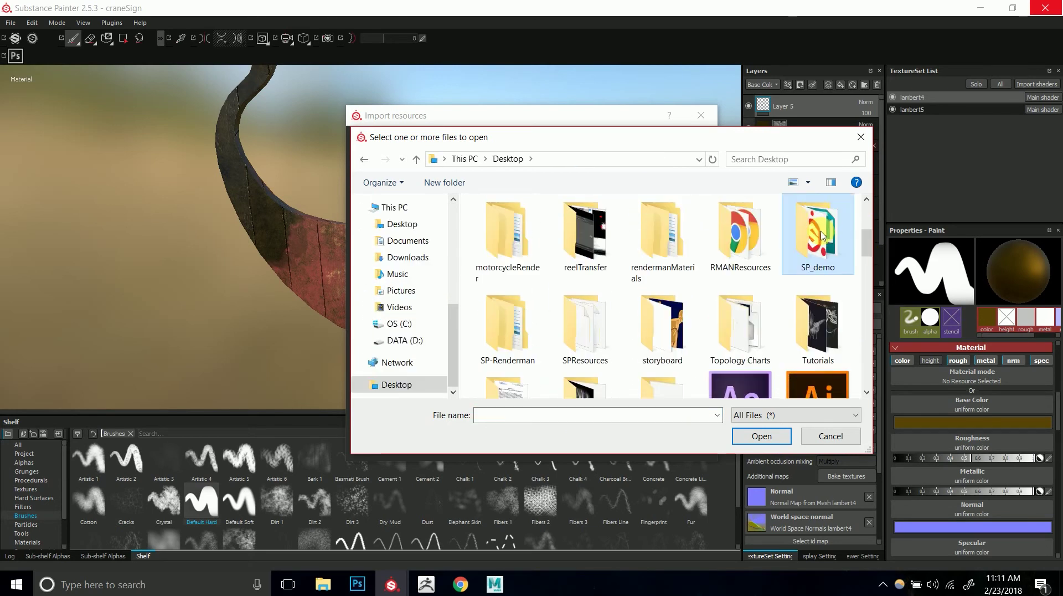
pyautogui.scroll(-2, 859, 254)
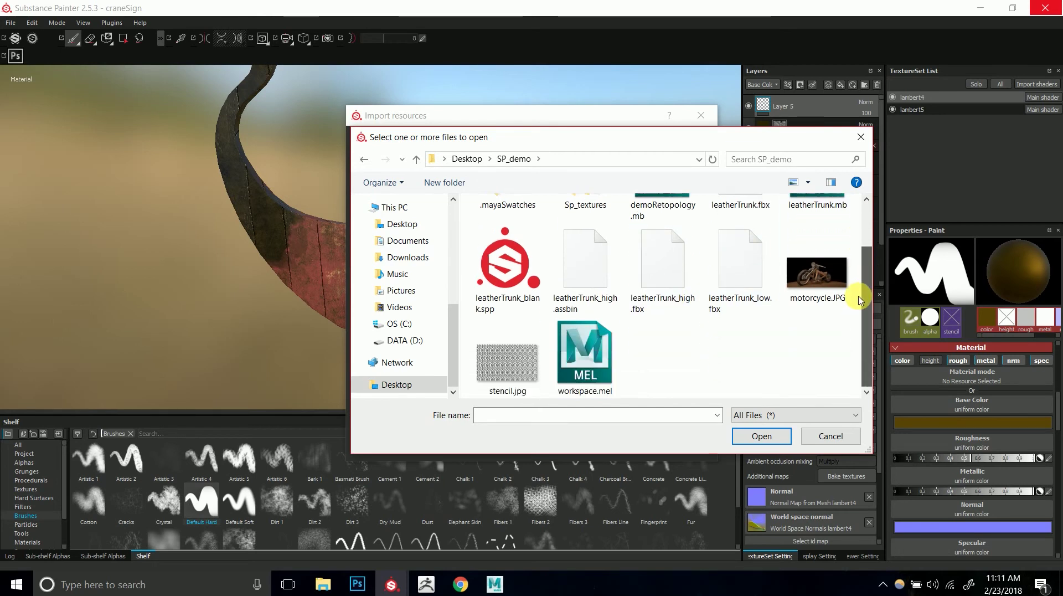
pyautogui.click(535, 373)
pyautogui.click(763, 436)
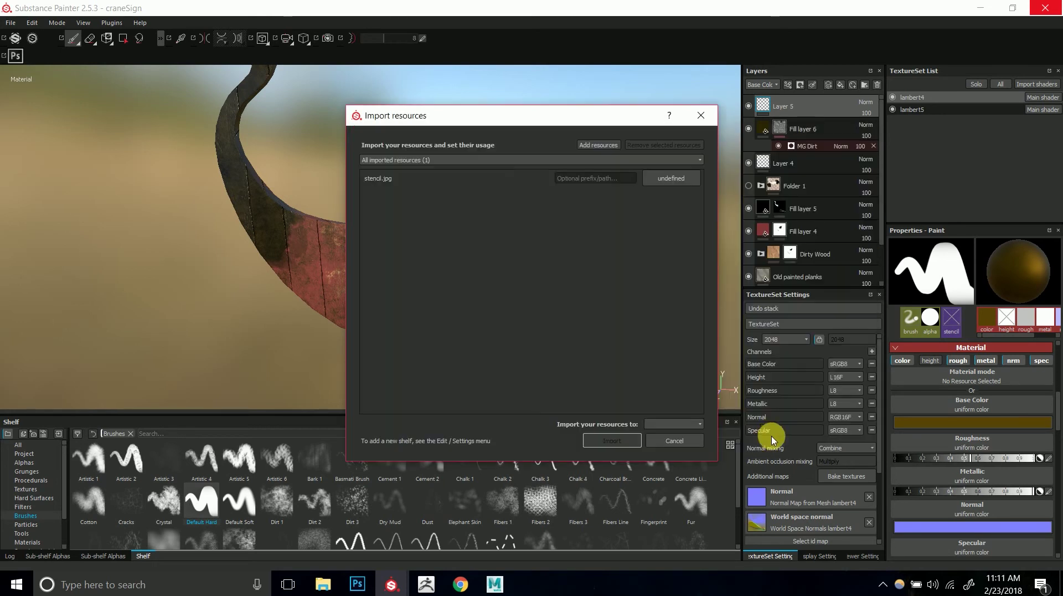
# - Import stencil.jpg as a texture into the project 'craneSign'
pyautogui.click(686, 181)
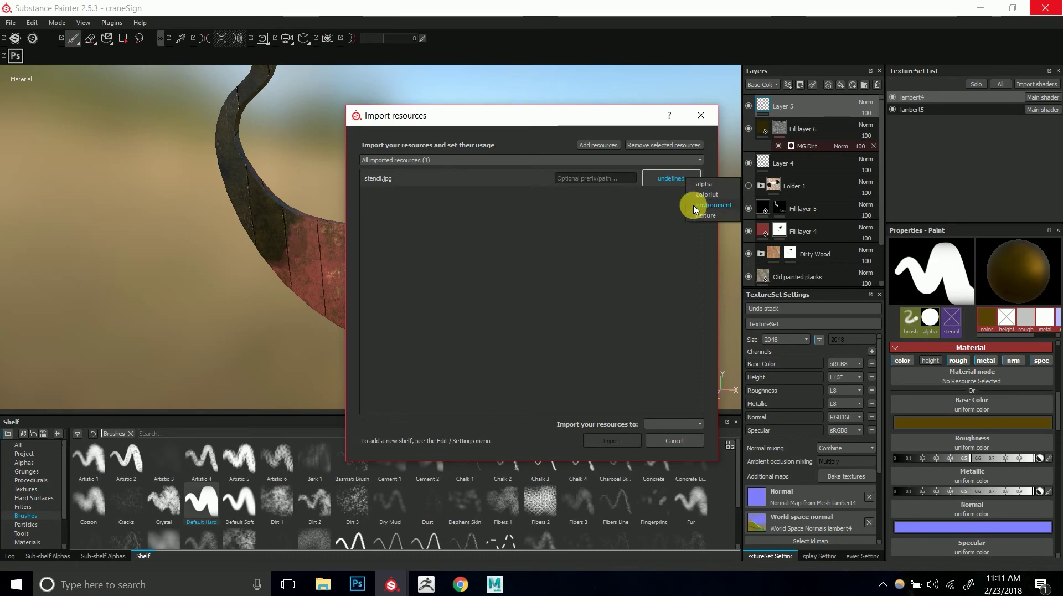
pyautogui.click(697, 217)
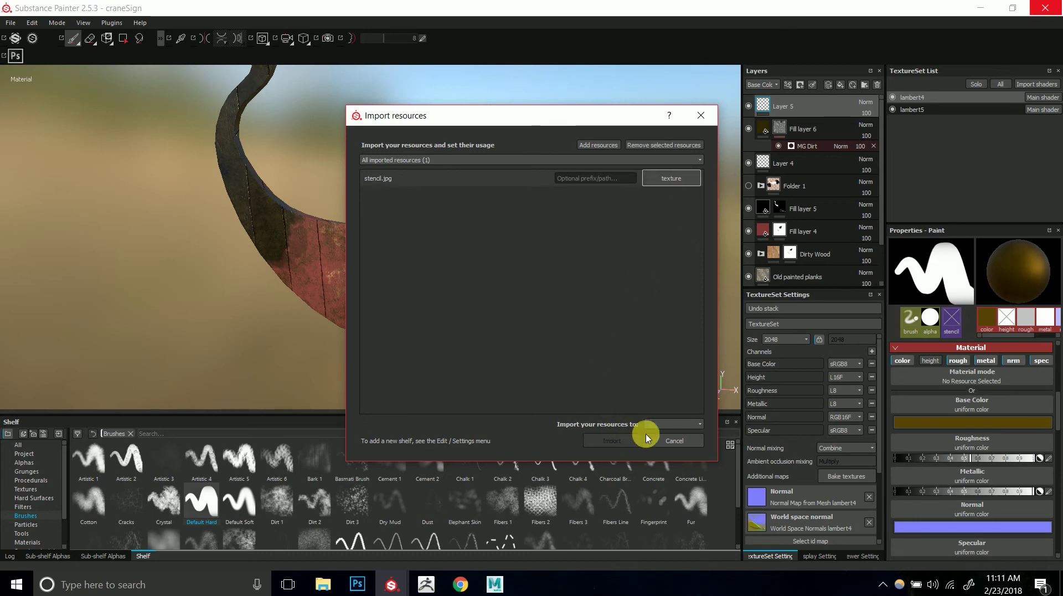
pyautogui.click(662, 424)
pyautogui.click(666, 441)
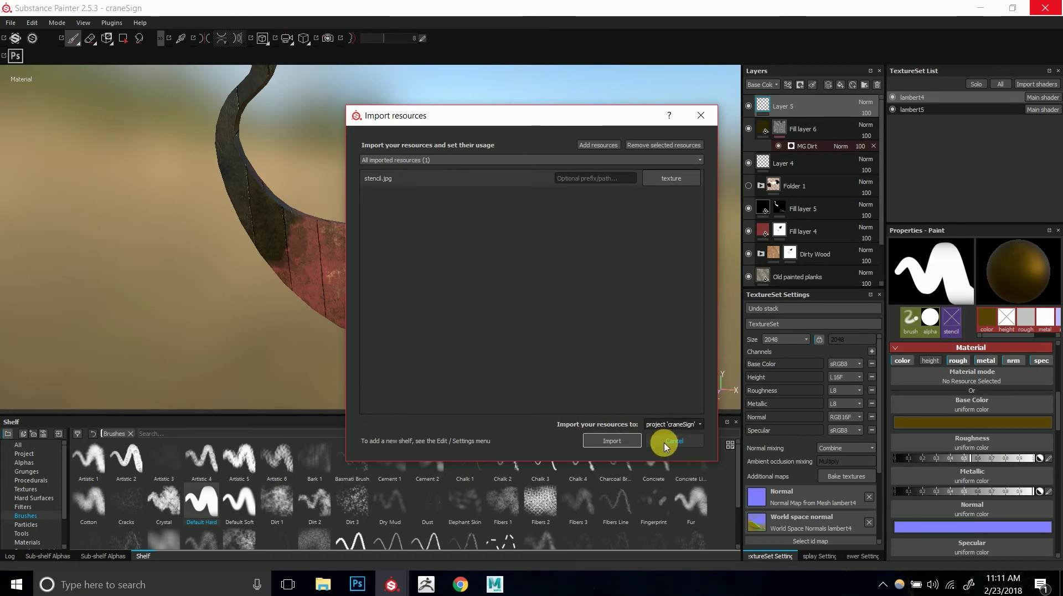
pyautogui.click(616, 441)
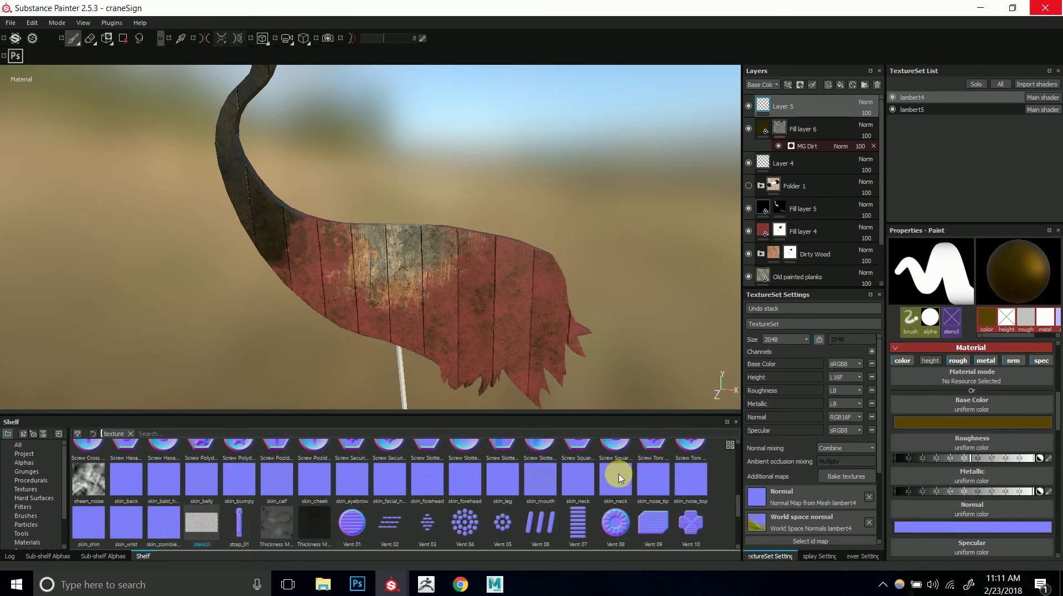
# - Assign the imported stencil texture as the brush's stencil
pyautogui.scroll(5, 1057, 402)
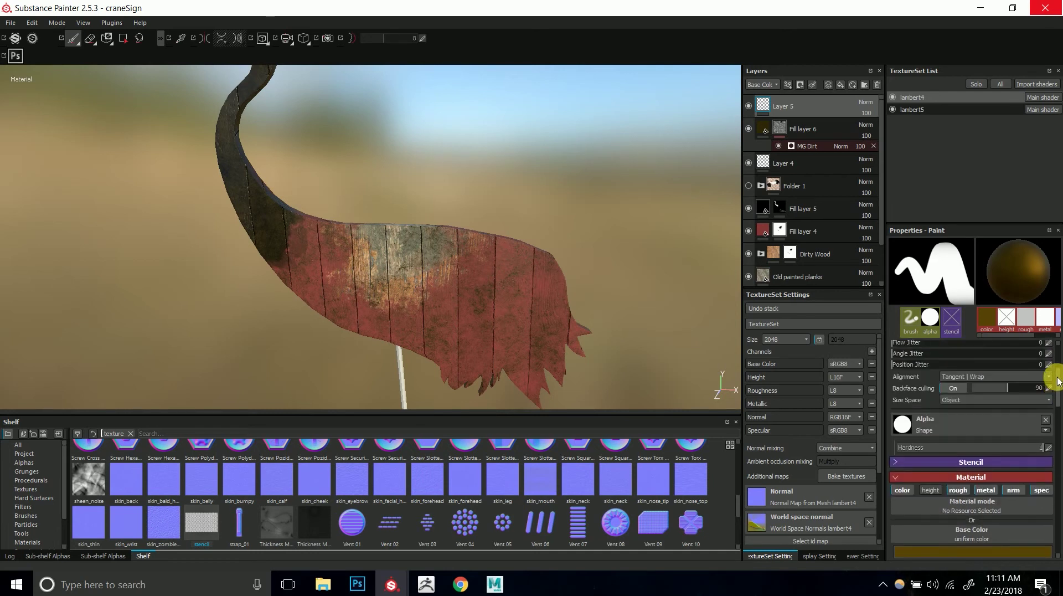
pyautogui.click(922, 475)
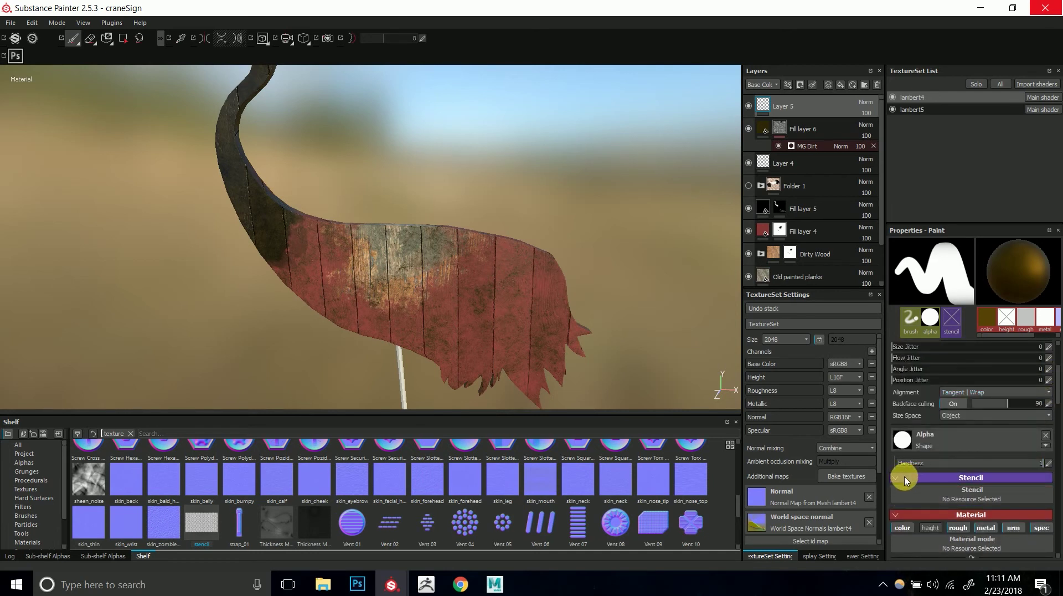
pyautogui.moveTo(218, 523); pyautogui.dragTo(989, 499)
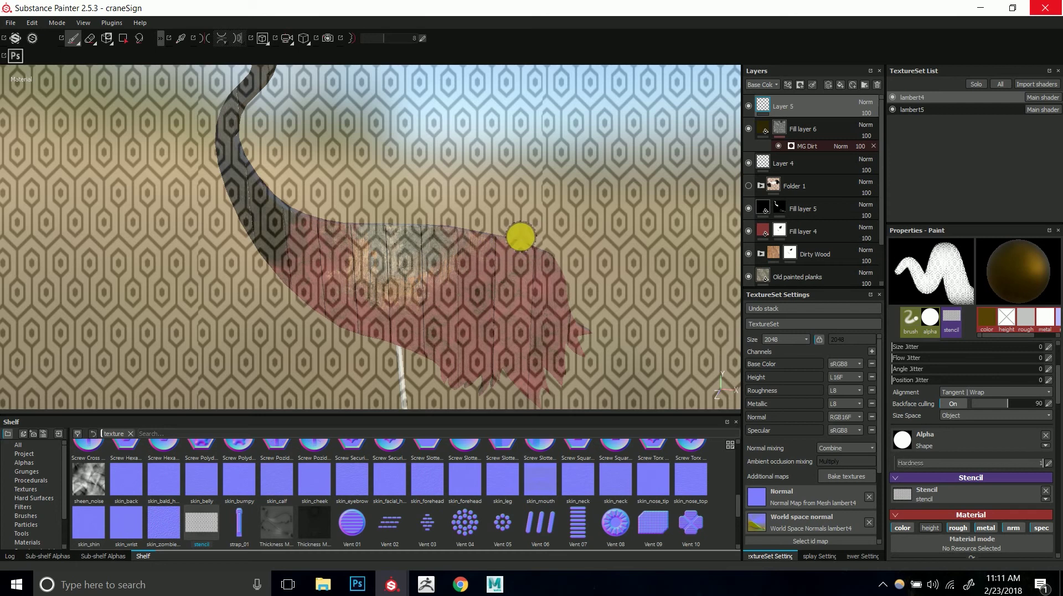
# - Adjust the stencil's scale over the crane and paint a brown patterned patch on the middle of its body
pyautogui.moveTo(470, 256)
pyautogui.keyDown('alt'); pyautogui.mouseDown()
pyautogui.moveTo(474, 280)
pyautogui.moveTo(676, 221)
pyautogui.moveTo(546, 171)
pyautogui.moveTo(410, 243)
pyautogui.moveTo(554, 266)
pyautogui.moveTo(489, 209)
pyautogui.moveTo(447, 251)
pyautogui.moveTo(403, 238)
pyautogui.mouseUp(); pyautogui.keyUp('alt')
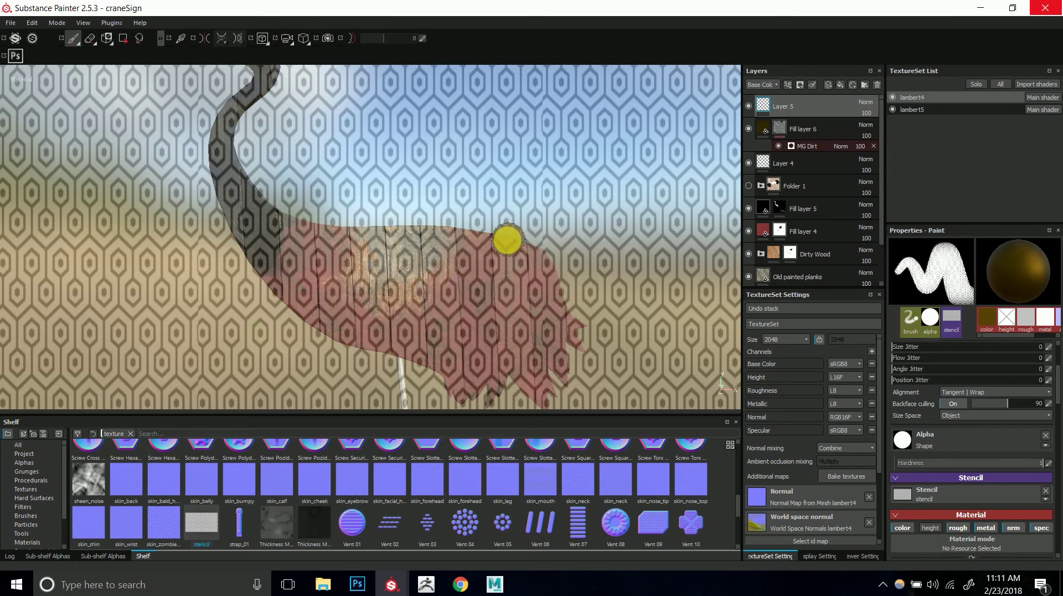
pyautogui.keyDown('alt'); pyautogui.moveTo(517, 244); pyautogui.dragTo(427, 268); pyautogui.keyUp('alt')
pyautogui.press('s')
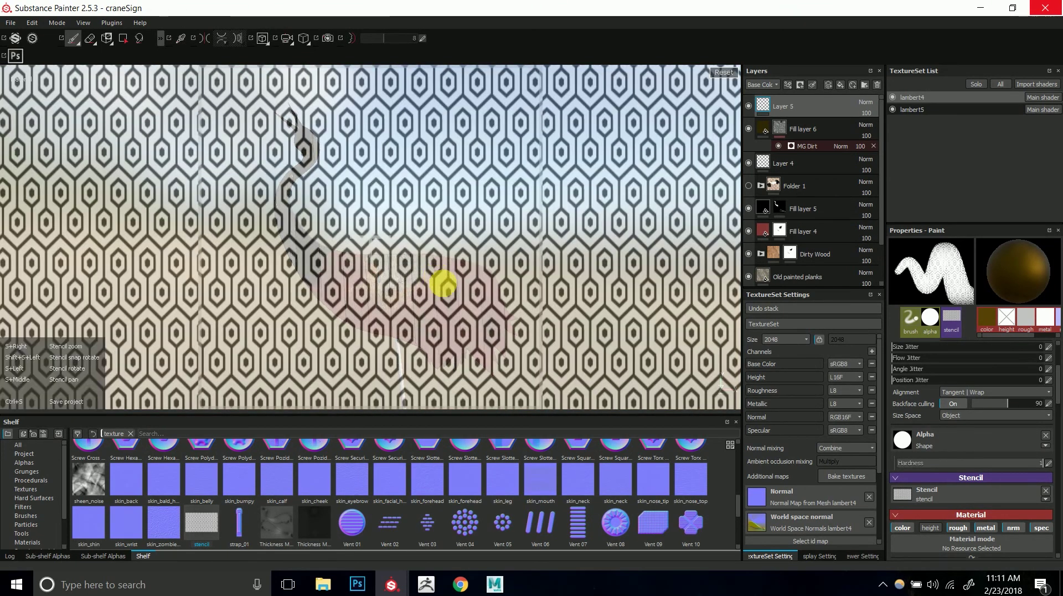
pyautogui.press('s')
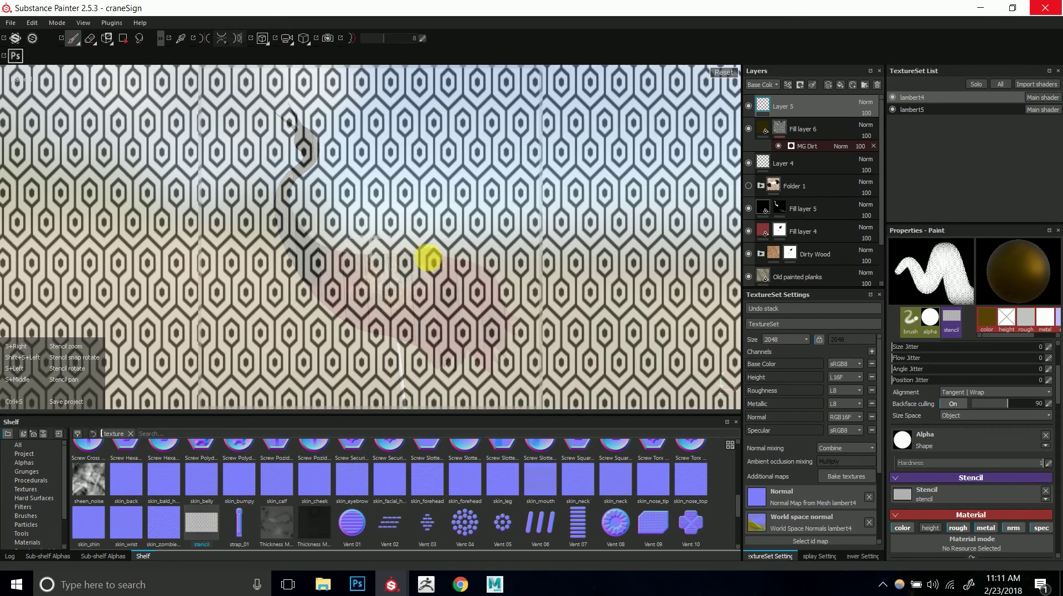
pyautogui.moveTo(368, 264); pyautogui.dragTo(389, 308)
pyautogui.moveTo(454, 275); pyautogui.dragTo(412, 289, button='right')
pyautogui.moveTo(410, 304); pyautogui.dragTo(403, 298)
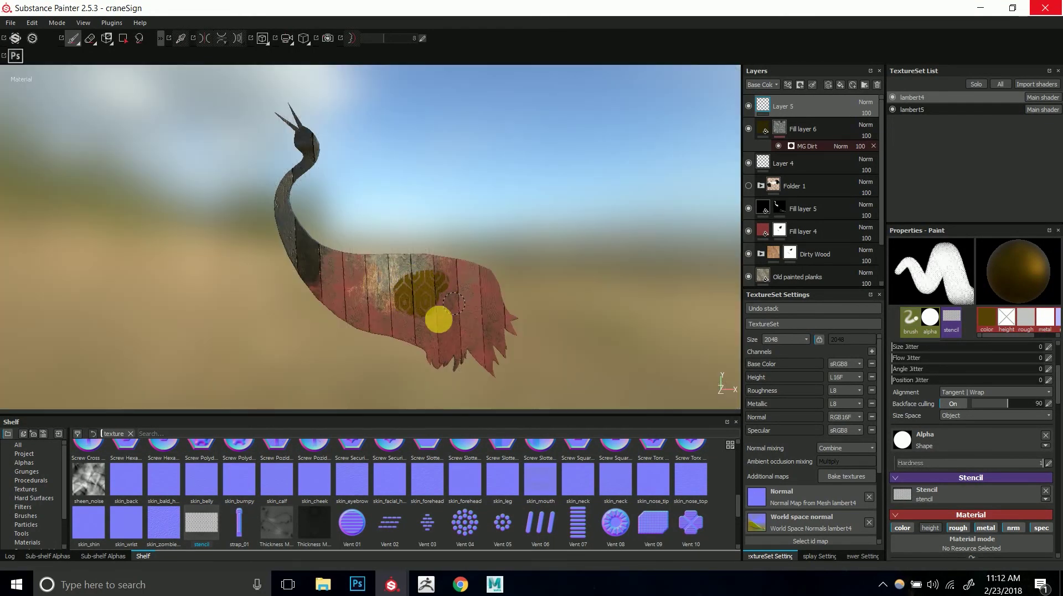
# - Paint brown through the stencil across most of the crane's body and check the pattern against the stencil overlay
pyautogui.press('s')
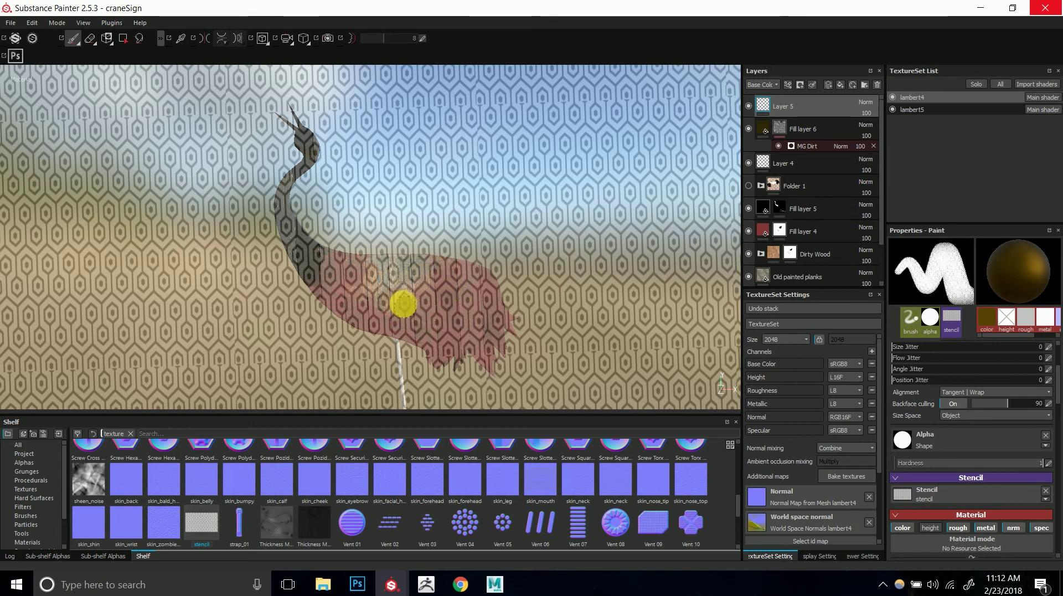
pyautogui.moveTo(406, 307); pyautogui.dragTo(439, 316)
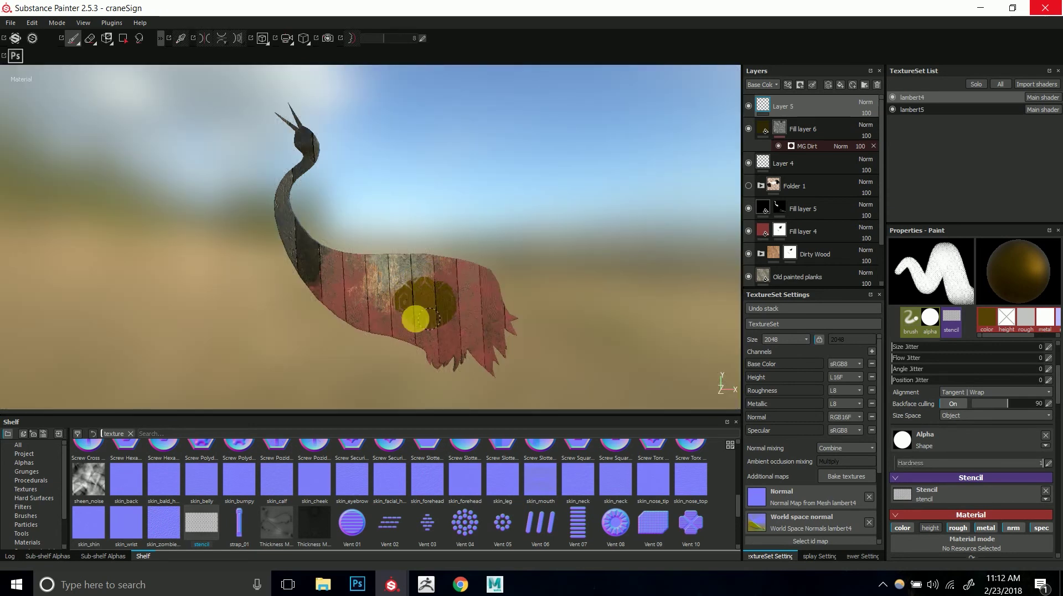
pyautogui.moveTo(461, 315); pyautogui.dragTo(392, 309)
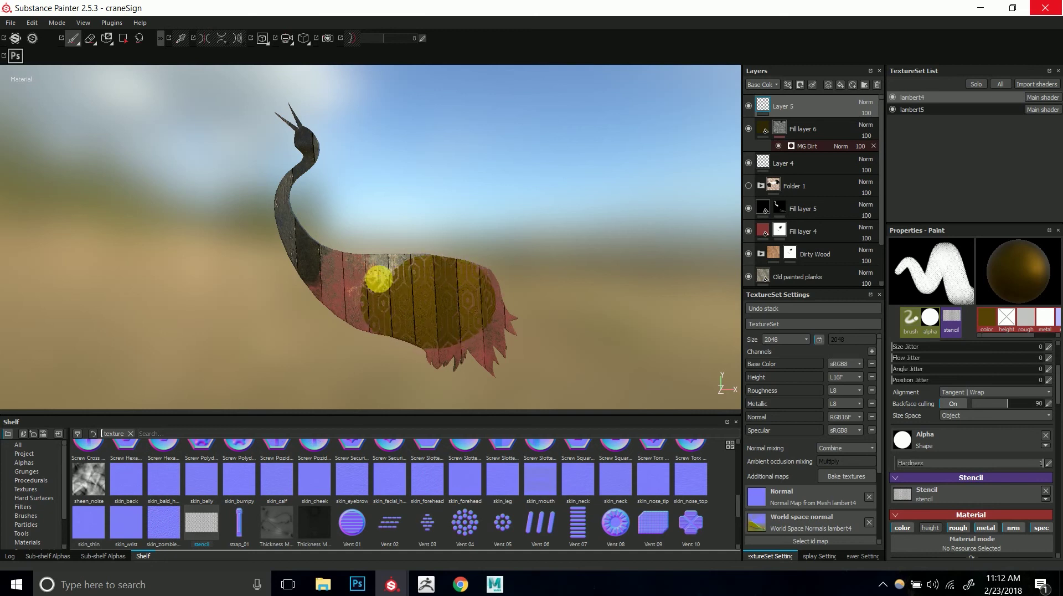
pyautogui.press('s')
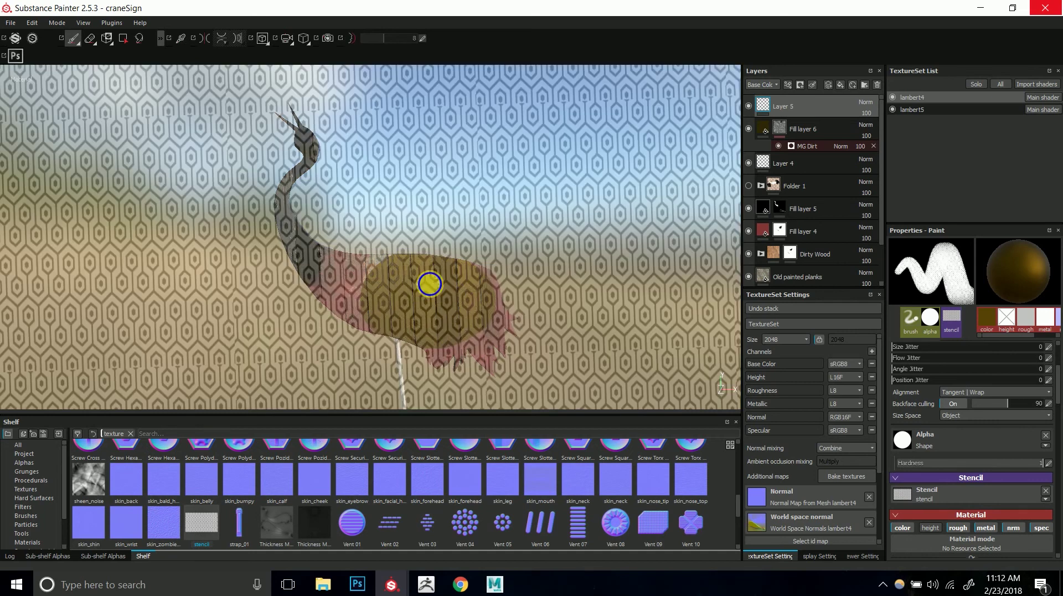
pyautogui.scroll(5, 429, 286)
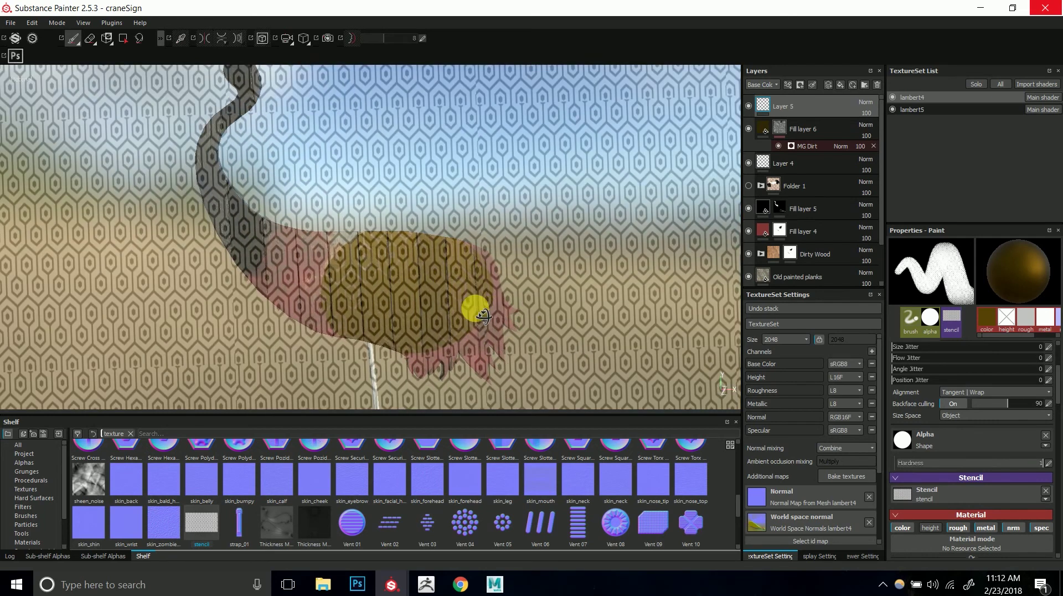
pyautogui.scroll(-3, 479, 310)
pyautogui.moveTo(467, 312)
pyautogui.keyDown('alt'); pyautogui.mouseDown()
pyautogui.moveTo(461, 304)
pyautogui.moveTo(574, 354)
pyautogui.moveTo(451, 294)
pyautogui.moveTo(460, 308)
pyautogui.moveTo(550, 240)
pyautogui.moveTo(583, 290)
pyautogui.moveTo(458, 311)
pyautogui.moveTo(467, 301)
pyautogui.moveTo(483, 319)
pyautogui.mouseUp(); pyautogui.keyUp('alt')
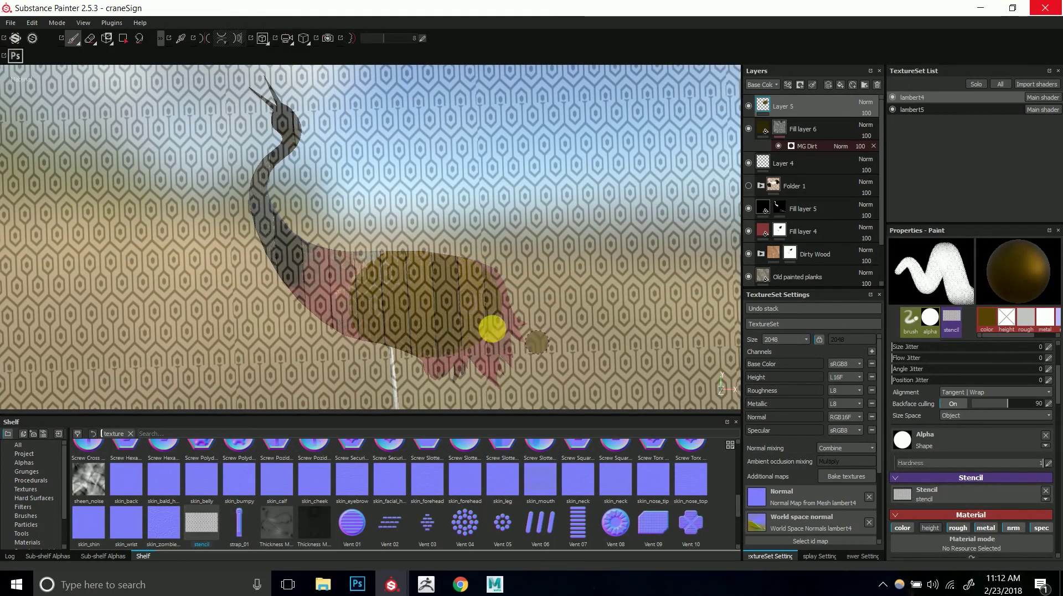
# - Enable the brush's height channel, raise its height value, and paint the stencil pattern in relief on the rear of the body
pyautogui.moveTo(1058, 375)
pyautogui.mouseDown()
pyautogui.moveTo(1058, 415)
pyautogui.moveTo(1058, 406)
pyautogui.mouseUp()
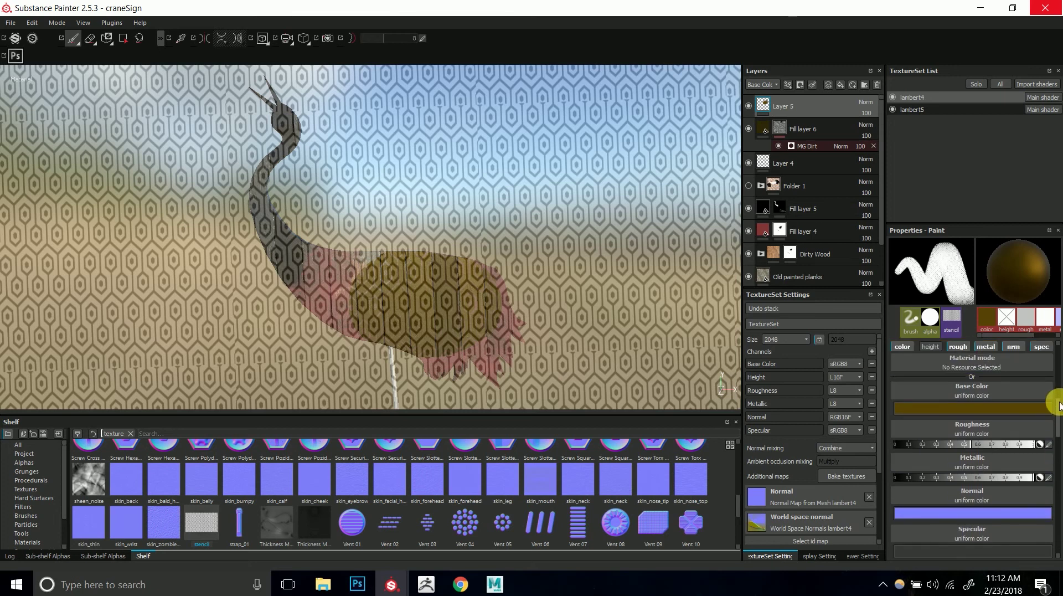
pyautogui.click(935, 348)
pyautogui.moveTo(978, 448); pyautogui.dragTo(1004, 448)
pyautogui.moveTo(460, 306)
pyautogui.mouseDown()
pyautogui.moveTo(475, 306)
pyautogui.moveTo(451, 313)
pyautogui.moveTo(464, 283)
pyautogui.mouseUp()
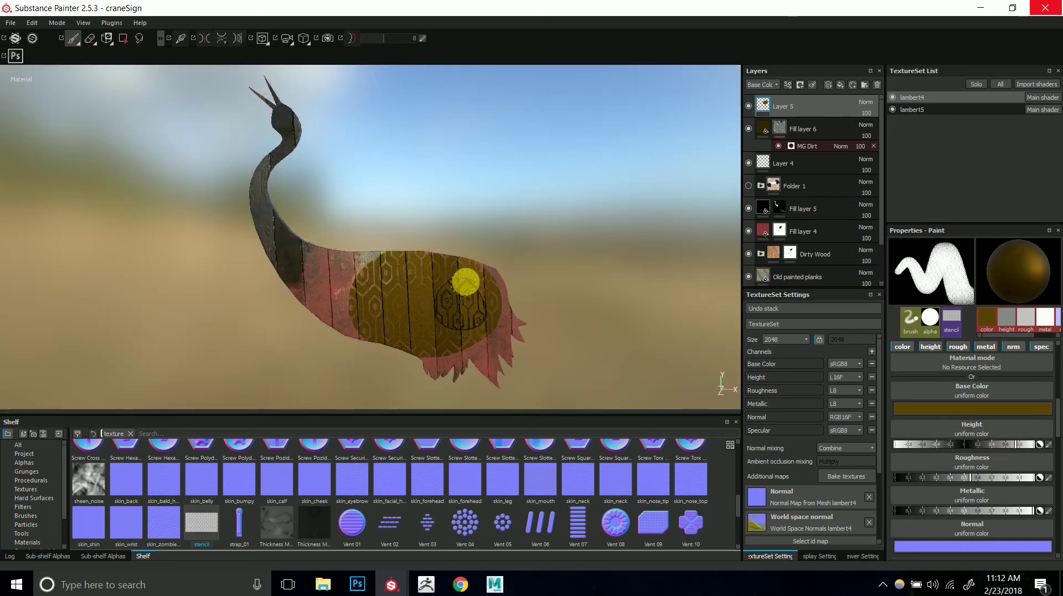
pyautogui.moveTo(486, 320)
pyautogui.mouseDown()
pyautogui.moveTo(441, 328)
pyautogui.moveTo(430, 301)
pyautogui.moveTo(448, 276)
pyautogui.moveTo(421, 293)
pyautogui.mouseUp()
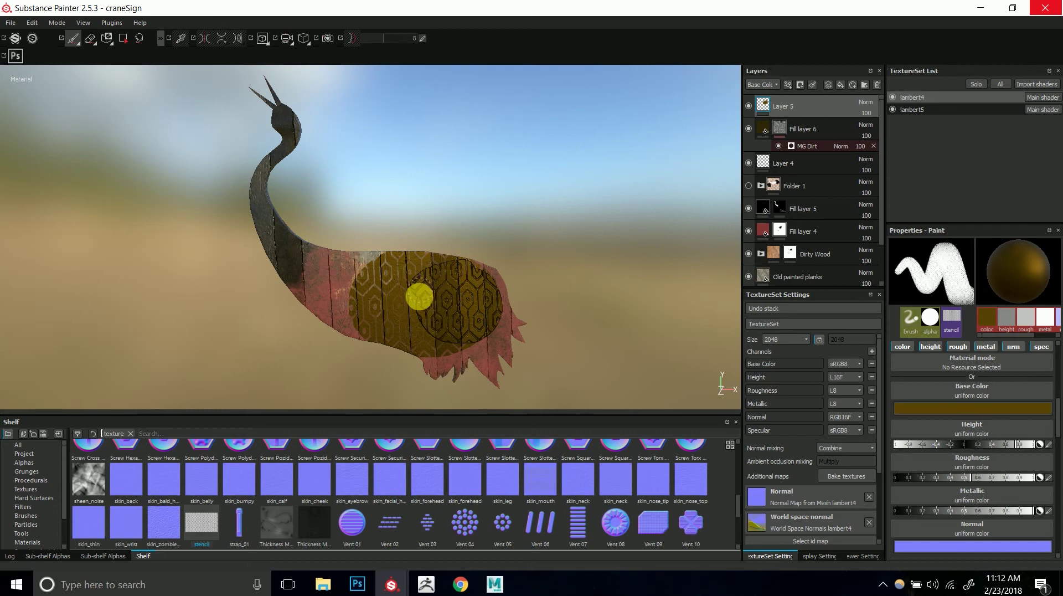
pyautogui.press('s')
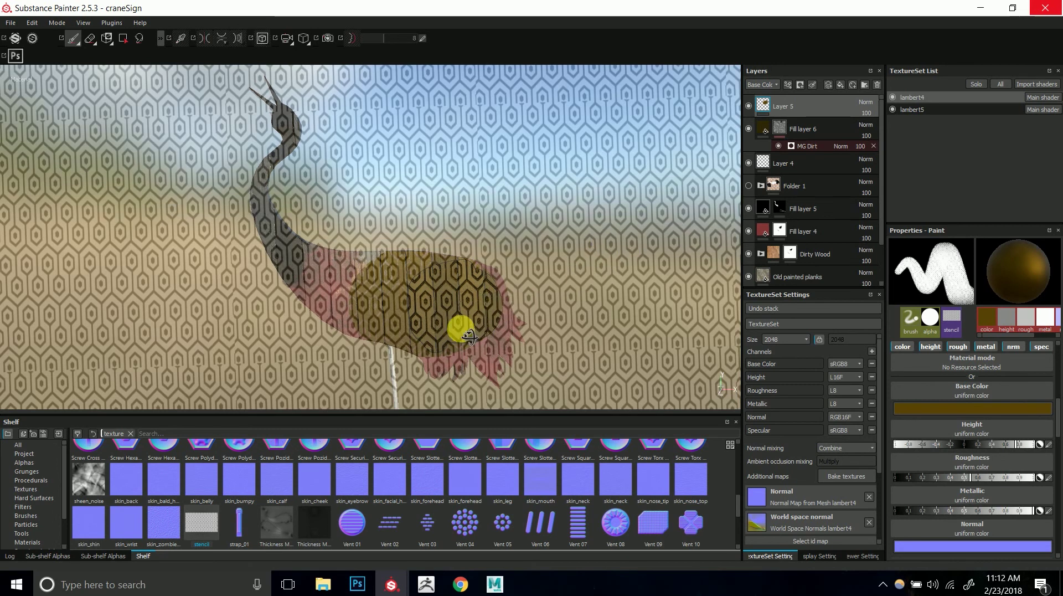
pyautogui.keyDown('alt'); pyautogui.moveTo(475, 326); pyautogui.dragTo(463, 323); pyautogui.keyUp('alt')
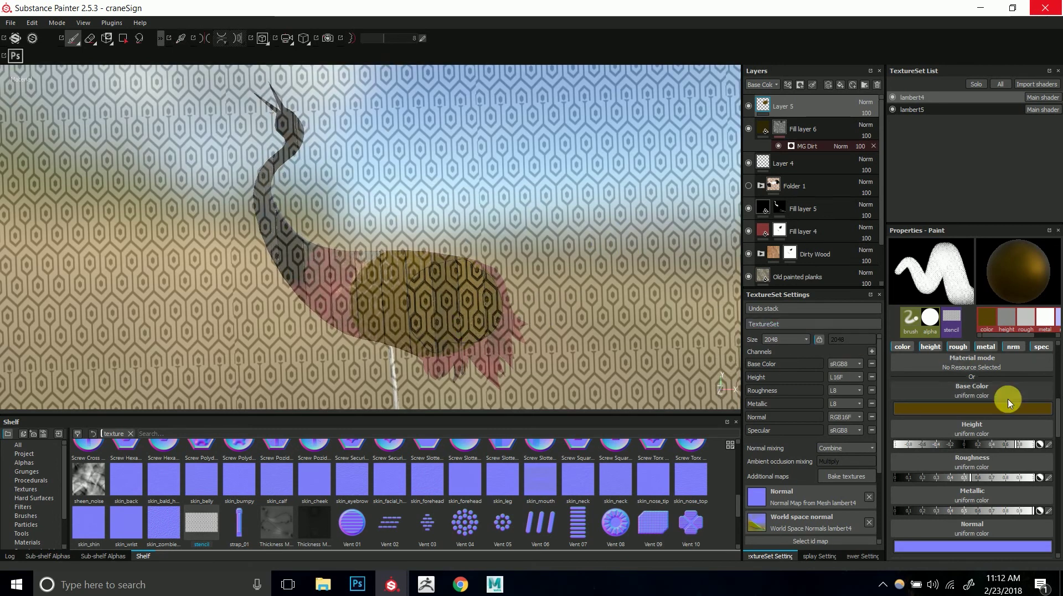
pyautogui.scroll(5, 1051, 392)
pyautogui.scroll(-1, 1054, 378)
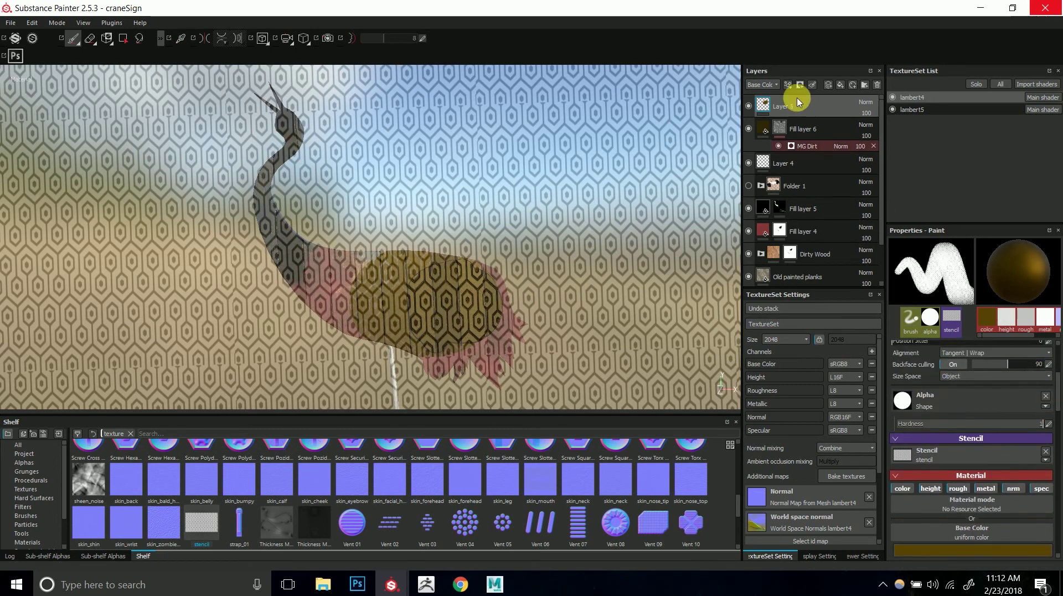
# - Remove the stencil from the brush and reframe the view to show the whole patterned crane
pyautogui.click(1045, 450)
pyautogui.keyDown('alt'); pyautogui.moveTo(477, 265); pyautogui.dragTo(624, 285, button='right'); pyautogui.keyUp('alt')
pyautogui.keyDown('alt'); pyautogui.moveTo(623, 285); pyautogui.dragTo(234, 390); pyautogui.keyUp('alt')
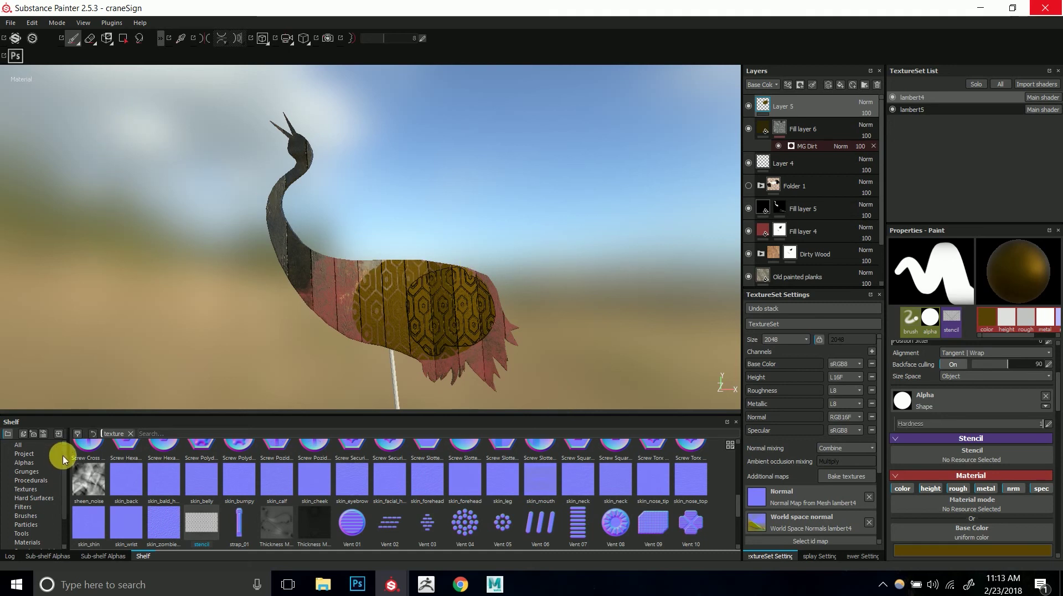
# - Switch to the Substance Share site in Chrome, look over its resource types and latest uploads, and return to Substance Painter
pyautogui.click(462, 585)
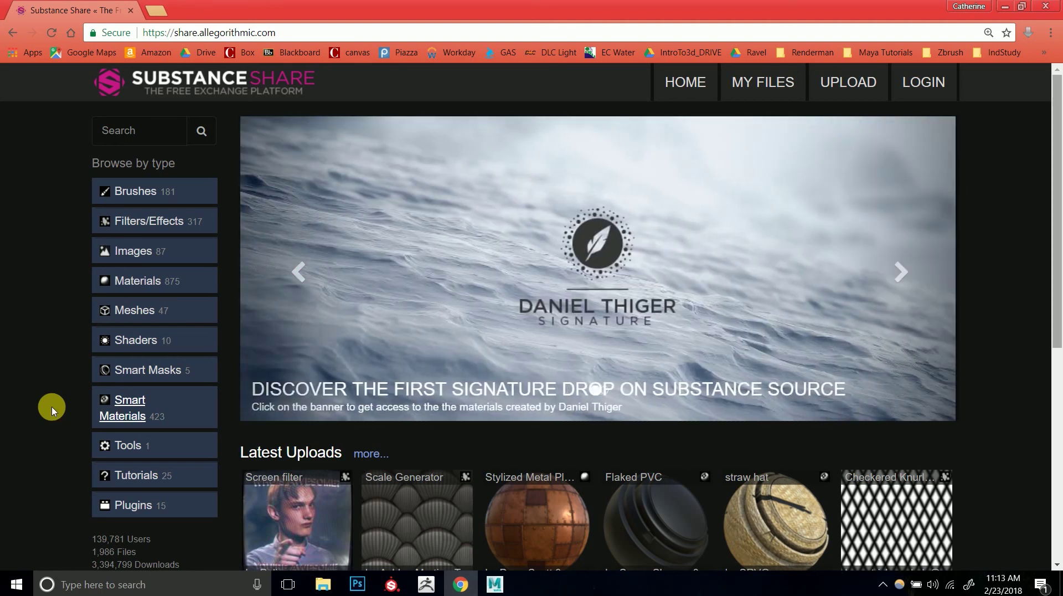
pyautogui.scroll(-1, 52, 409)
pyautogui.scroll(-2, 55, 410)
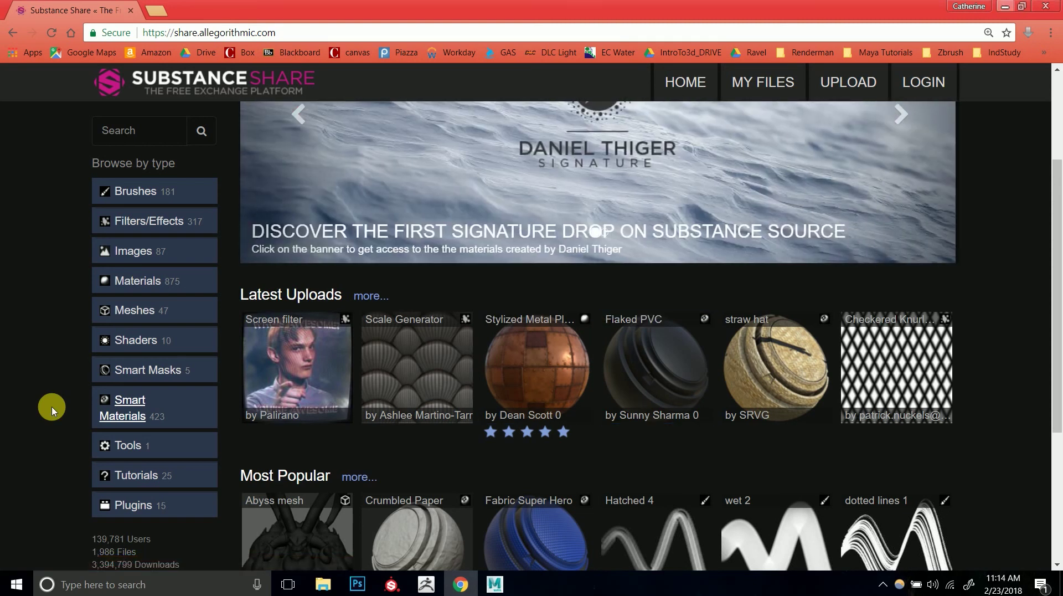
pyautogui.click(1006, 7)
# - Inspect the resource import dialog and its file browser, and close both without importing anything
pyautogui.click(60, 438)
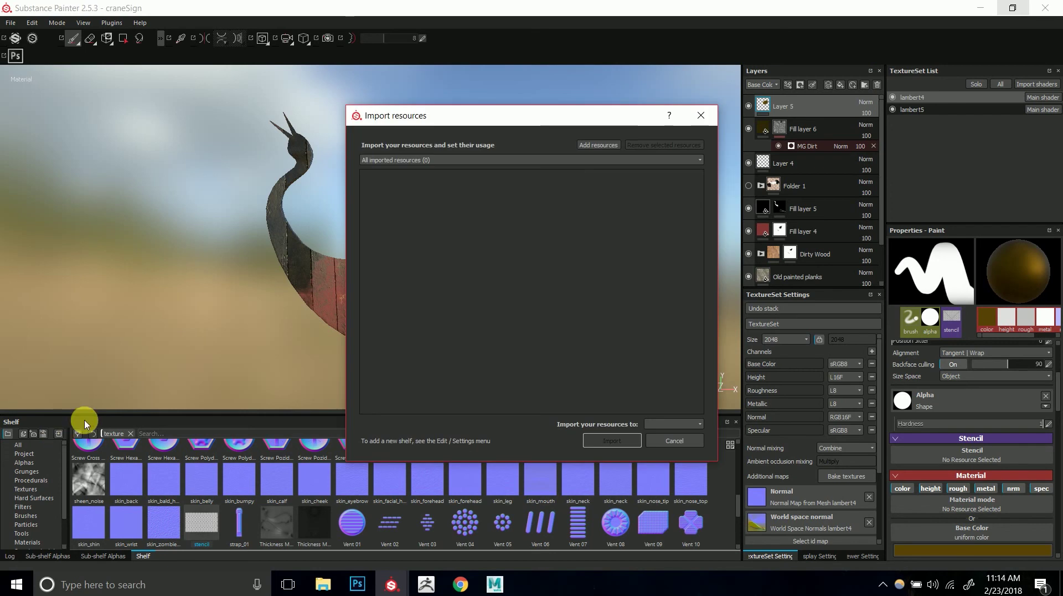
pyautogui.click(587, 146)
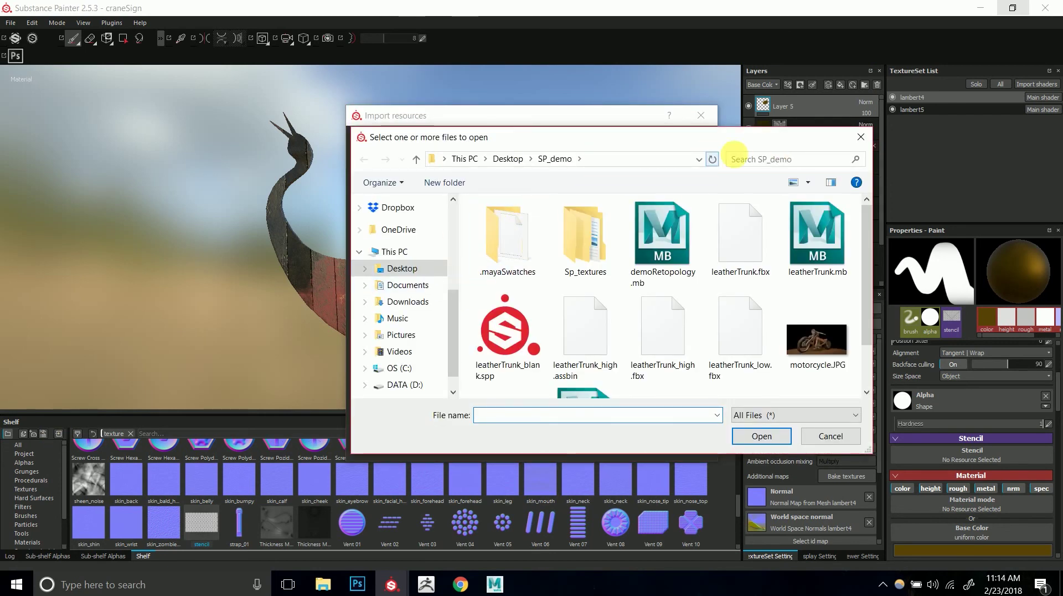
pyautogui.click(861, 136)
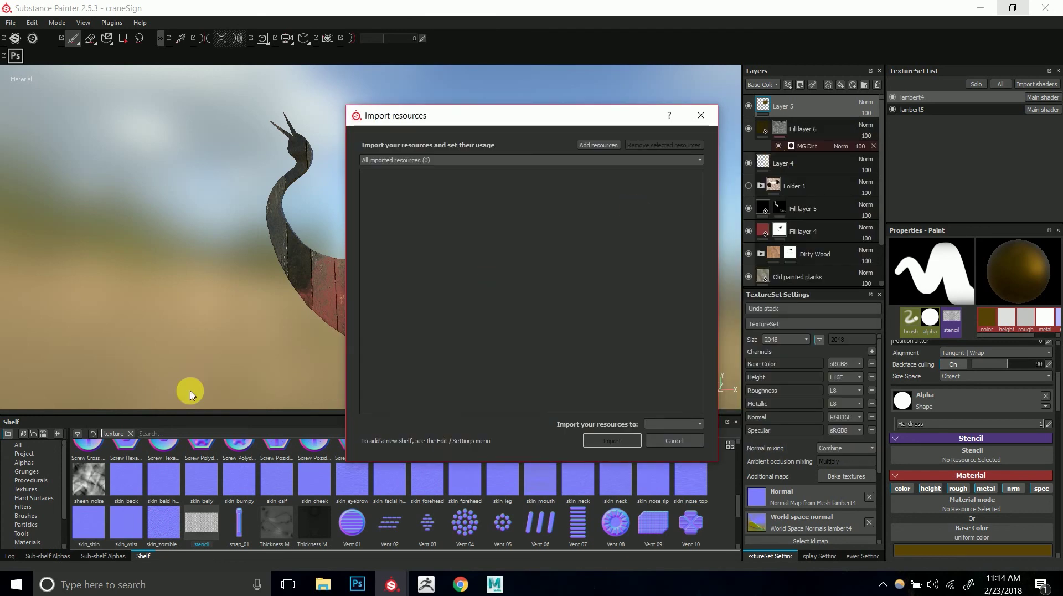
pyautogui.click(702, 115)
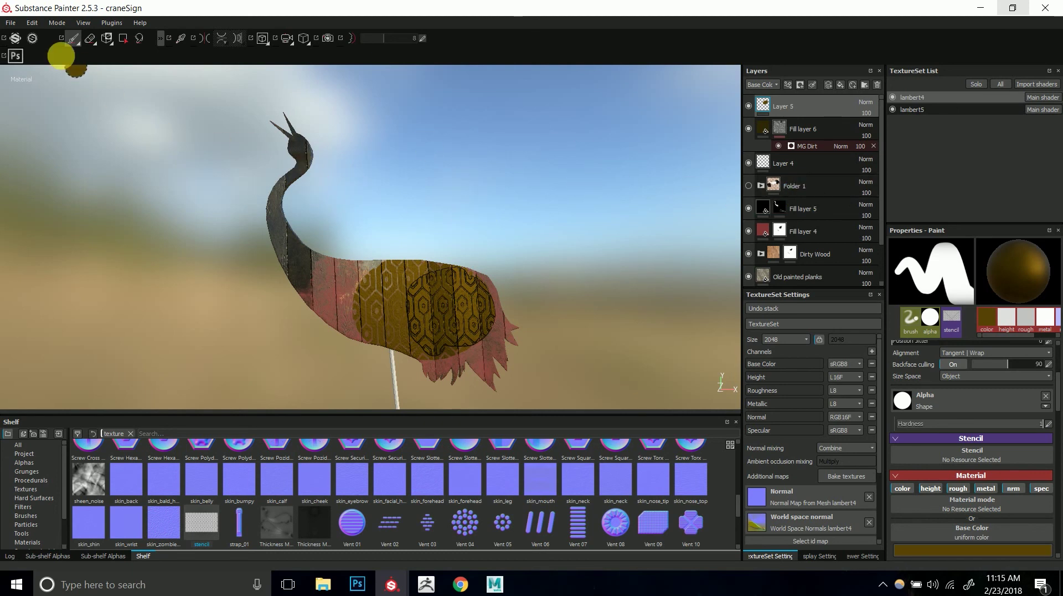
# - Launch Substance Share in the browser through the painter's own shortcut and return to the crane project
pyautogui.click(17, 36)
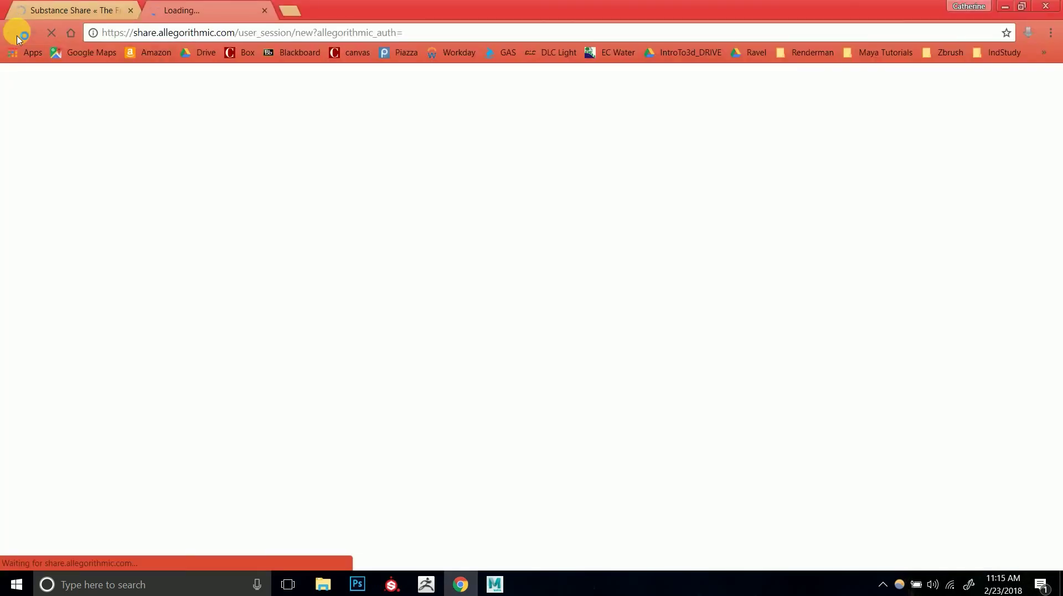
pyautogui.hotkey('alt', 'Tab')
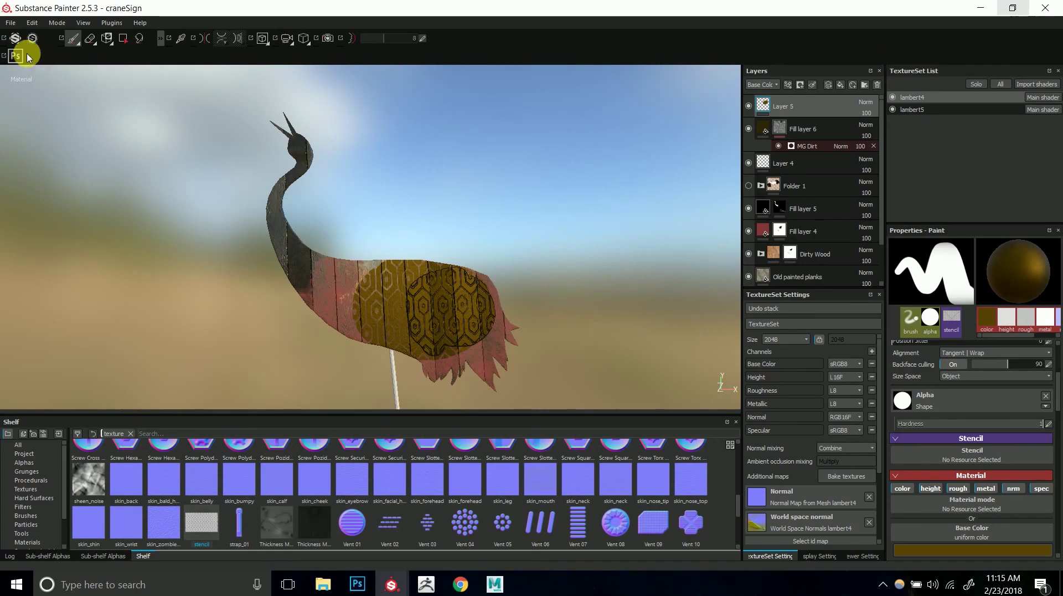
# - Open the texture export dialog and inspect its output folder selection, keeping the craneSign folder as the destination
pyautogui.click(10, 23)
pyautogui.click(42, 174)
pyautogui.click(621, 151)
pyautogui.click(623, 151)
pyautogui.click(596, 196)
pyautogui.moveTo(659, 138); pyautogui.dragTo(632, 165)
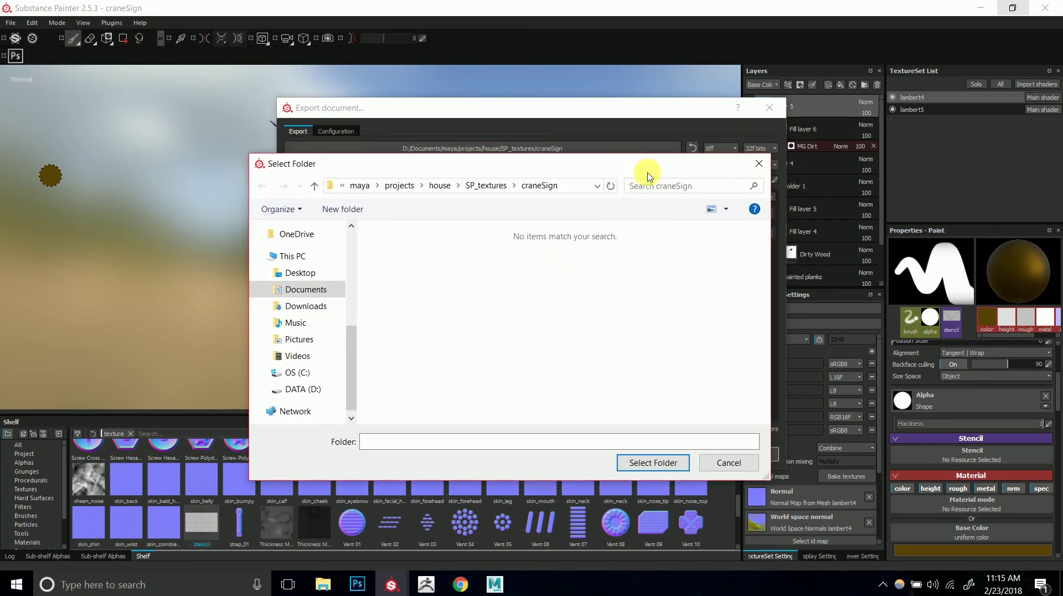
pyautogui.click(758, 164)
# - Review the file format and bit depth options for the exported textures, keeping tiff and 32f bits
pyautogui.click(724, 154)
pyautogui.click(739, 148)
pyautogui.click(754, 151)
pyautogui.click(737, 148)
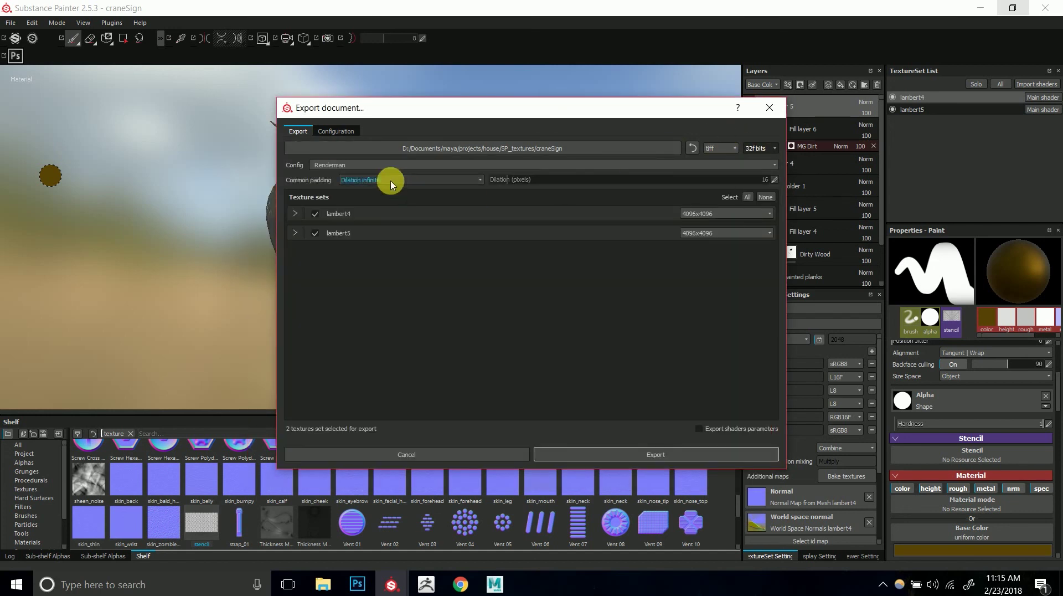
# - Set the export configuration to PBR MetalRough and check the list of maps exported for lambert4
pyautogui.click(373, 163)
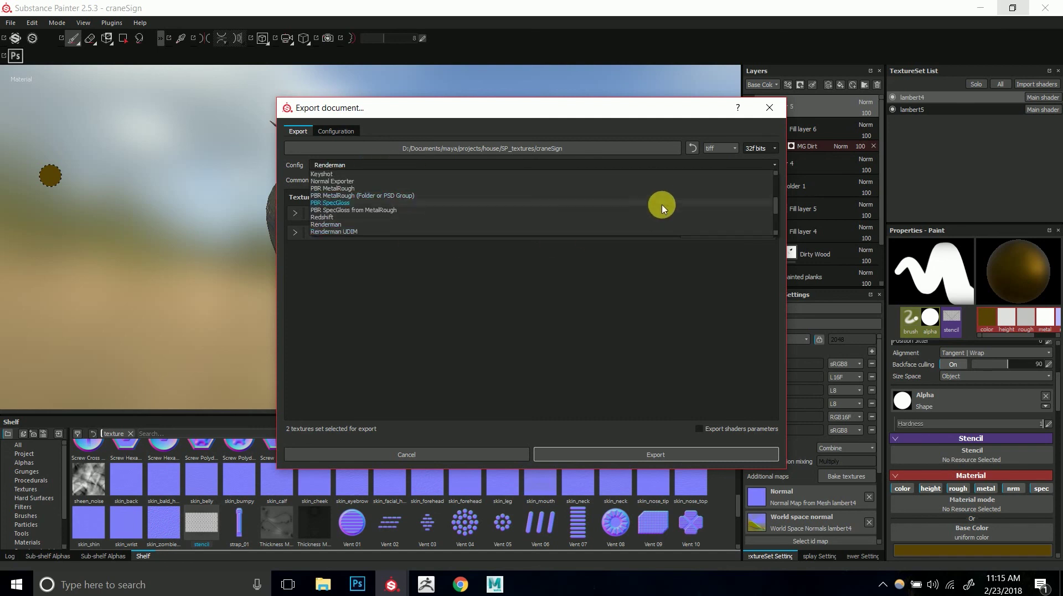
pyautogui.click(387, 189)
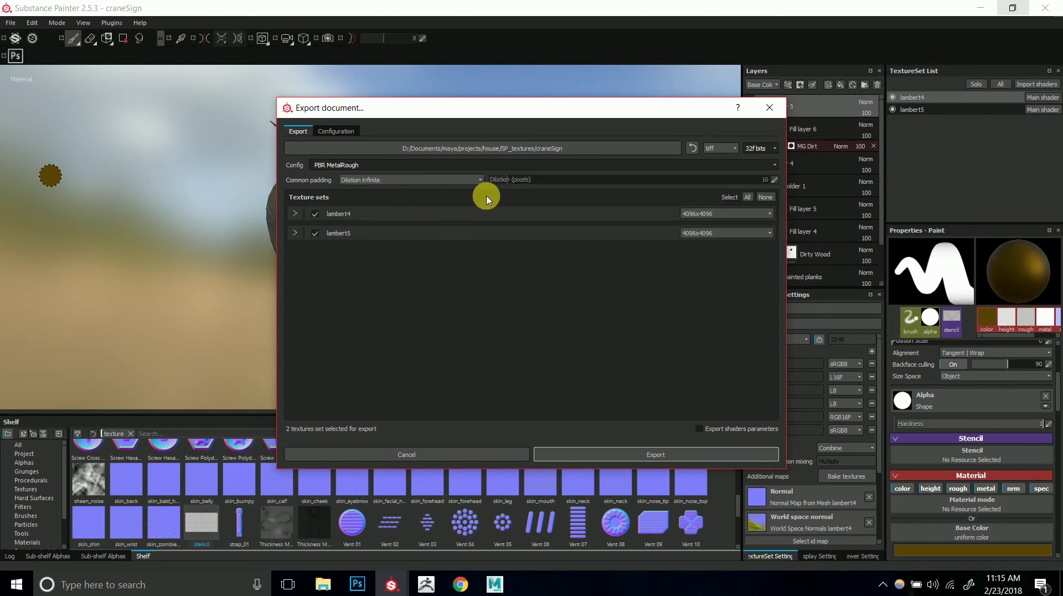
pyautogui.click(295, 214)
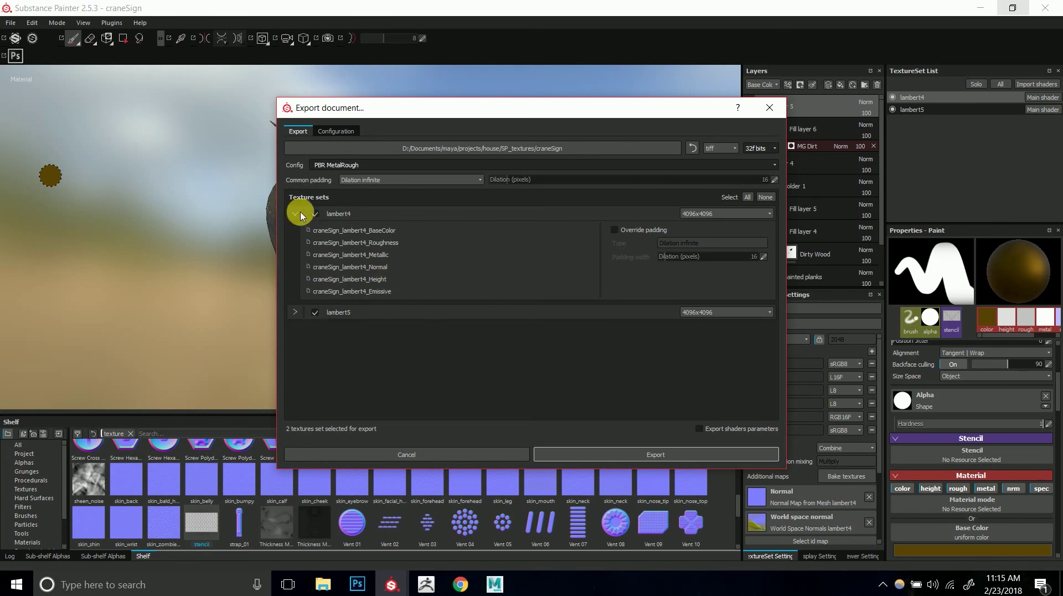
pyautogui.click(302, 214)
# - Set the export size of the lambert4 texture set to 2048x2048
pyautogui.click(728, 215)
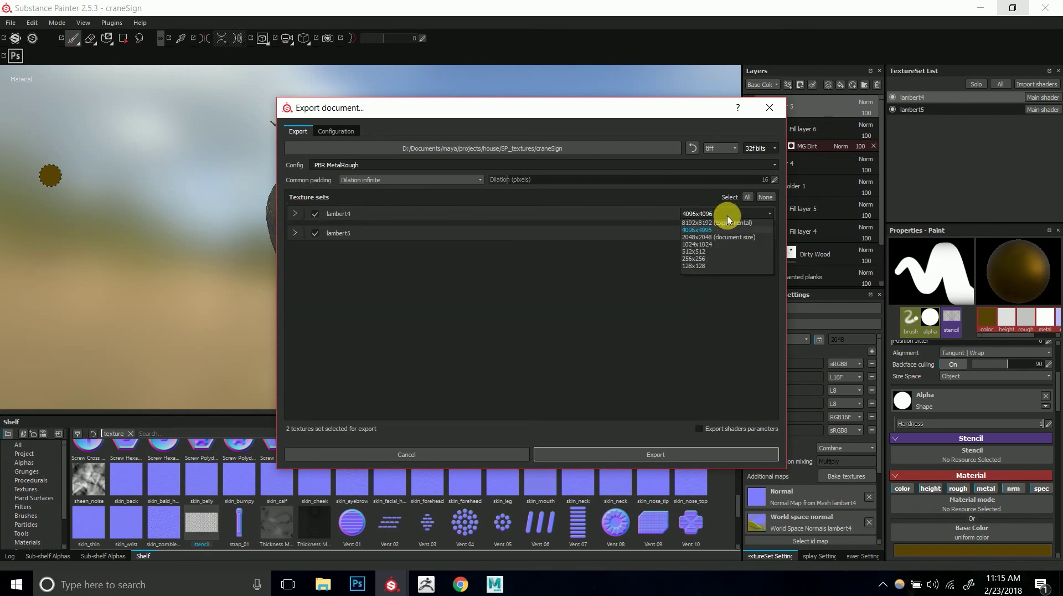
pyautogui.click(718, 230)
pyautogui.click(719, 216)
pyautogui.click(716, 237)
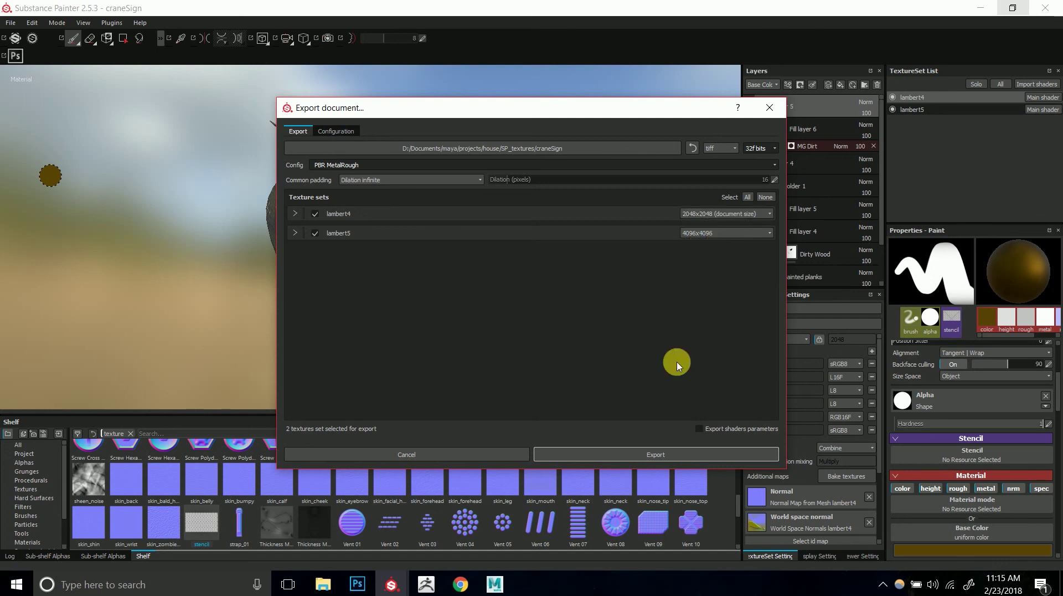
# - Move the export dialog aside to view the crane, and check the export sizes available for lambert5
pyautogui.moveTo(625, 105); pyautogui.dragTo(484, 453)
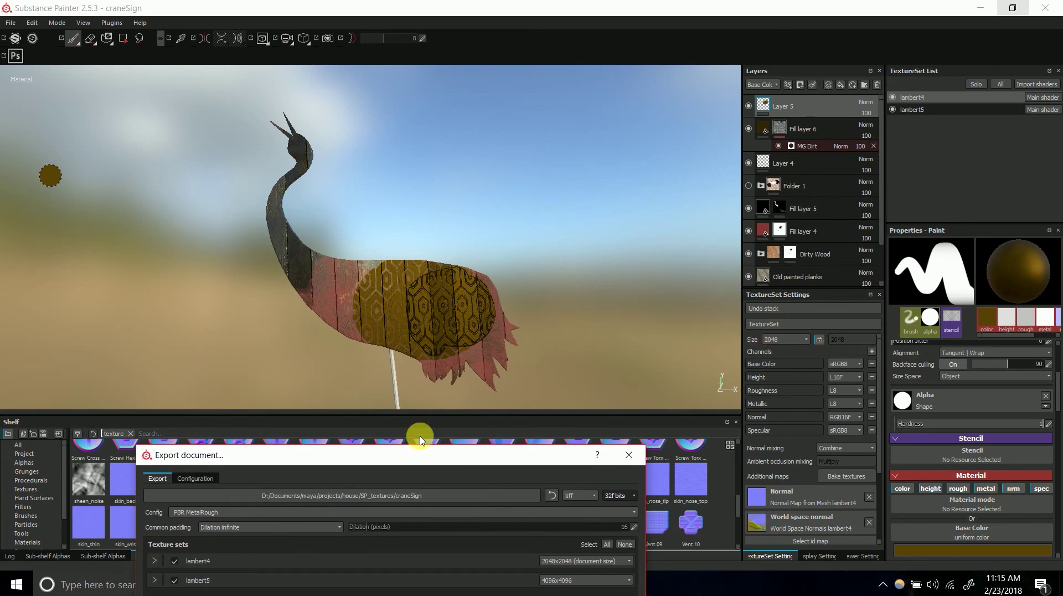
pyautogui.moveTo(438, 455); pyautogui.dragTo(480, 236)
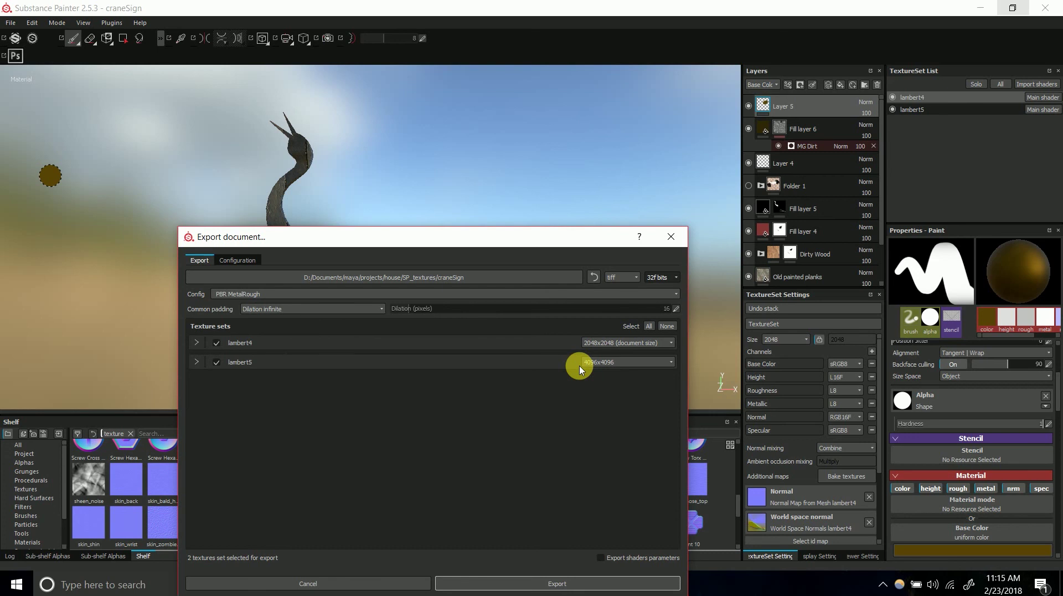
pyautogui.click(598, 362)
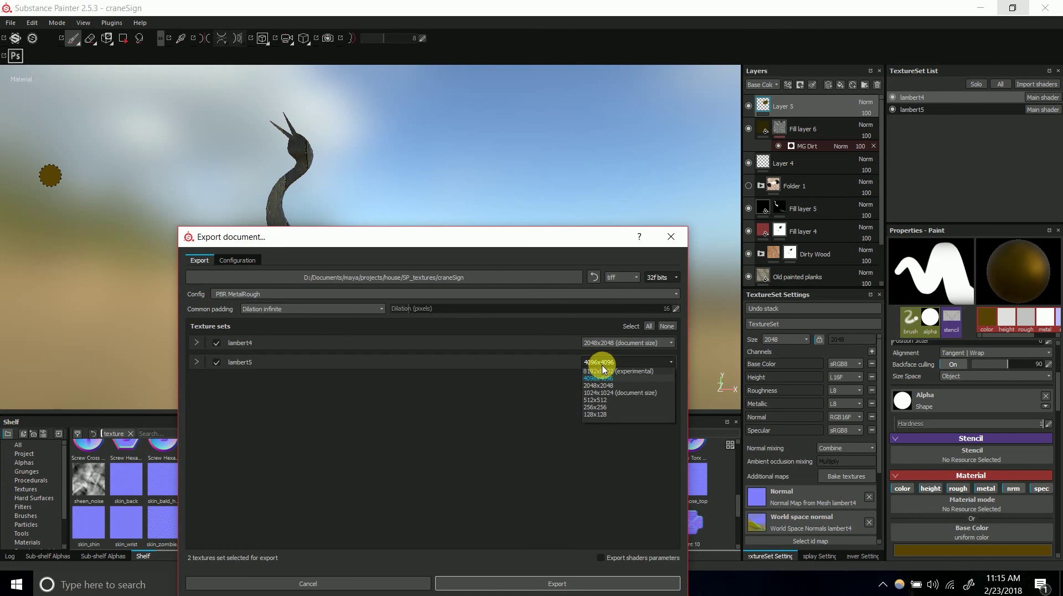
pyautogui.click(591, 362)
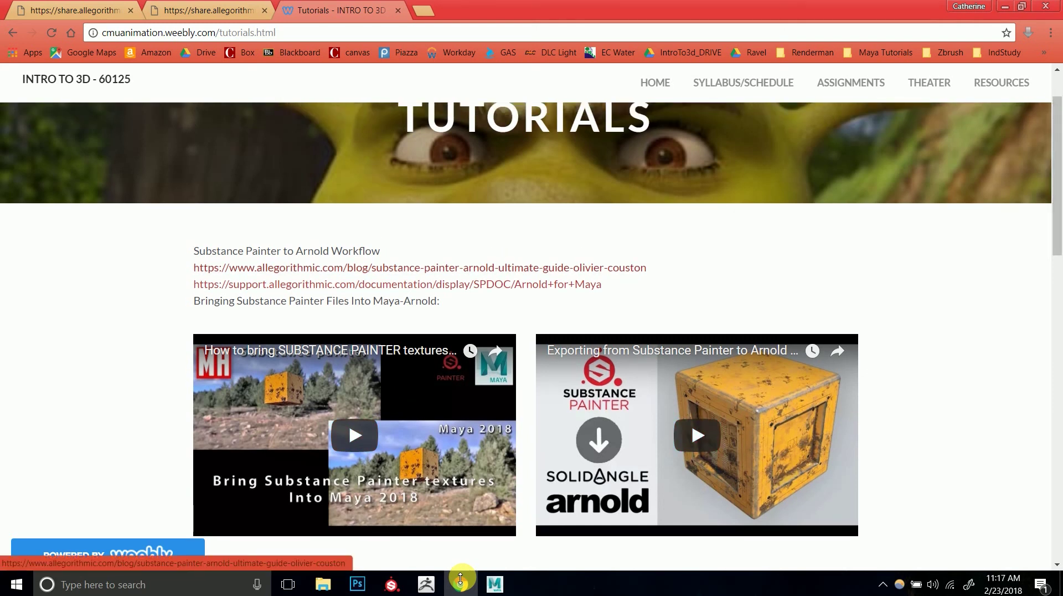
# - Open the Substance Painter to Arnold guide from the course tutorials page in Chrome, skim through its workflow sections, and close it
pyautogui.click(419, 267)
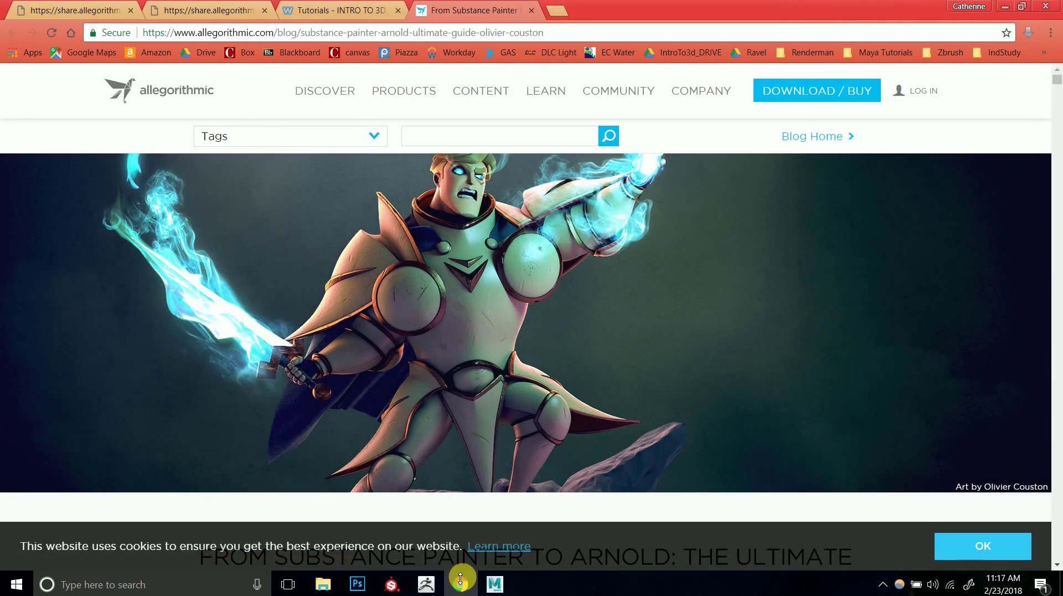
pyautogui.scroll(-20, 461, 578)
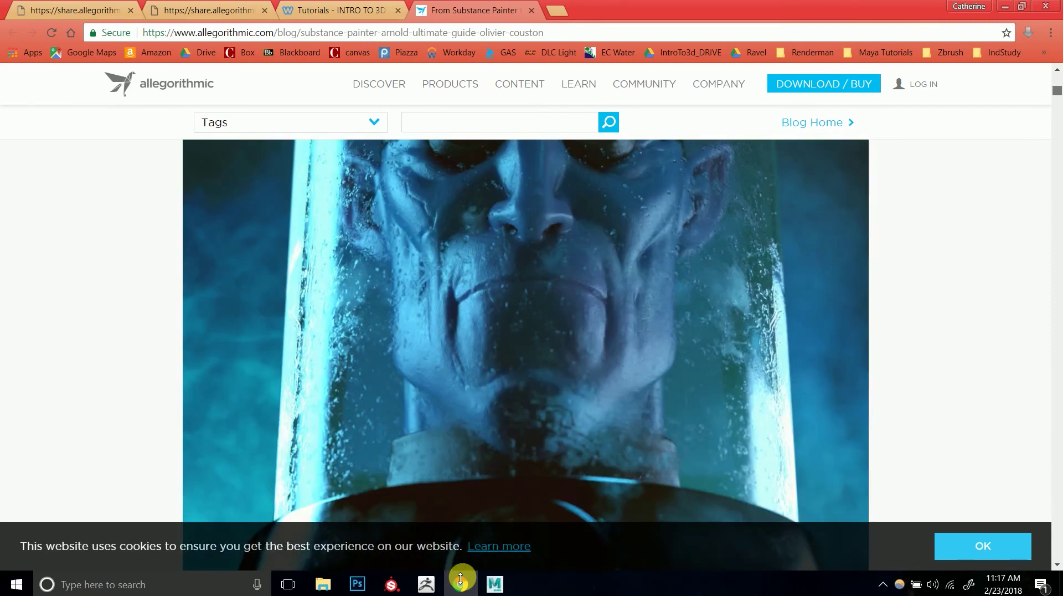
pyautogui.scroll(-20, 461, 578)
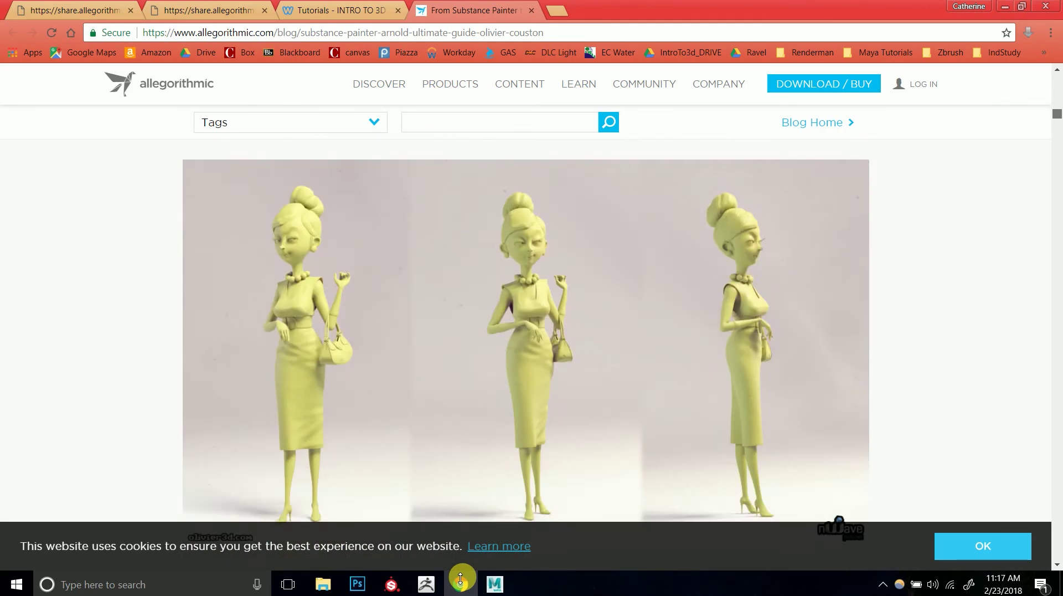
pyautogui.scroll(-20, 460, 578)
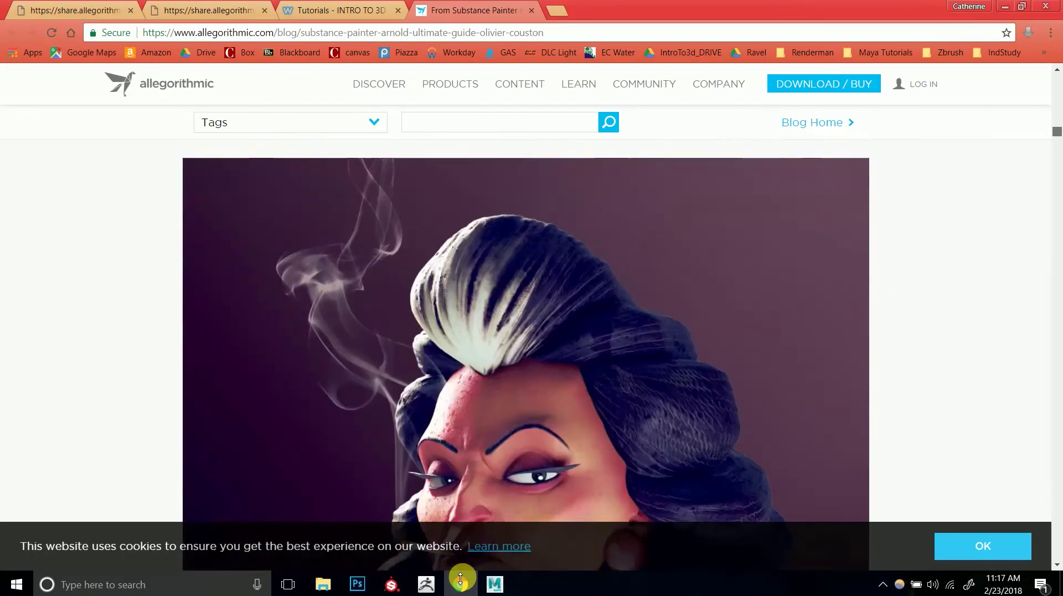
pyautogui.scroll(-20, 461, 578)
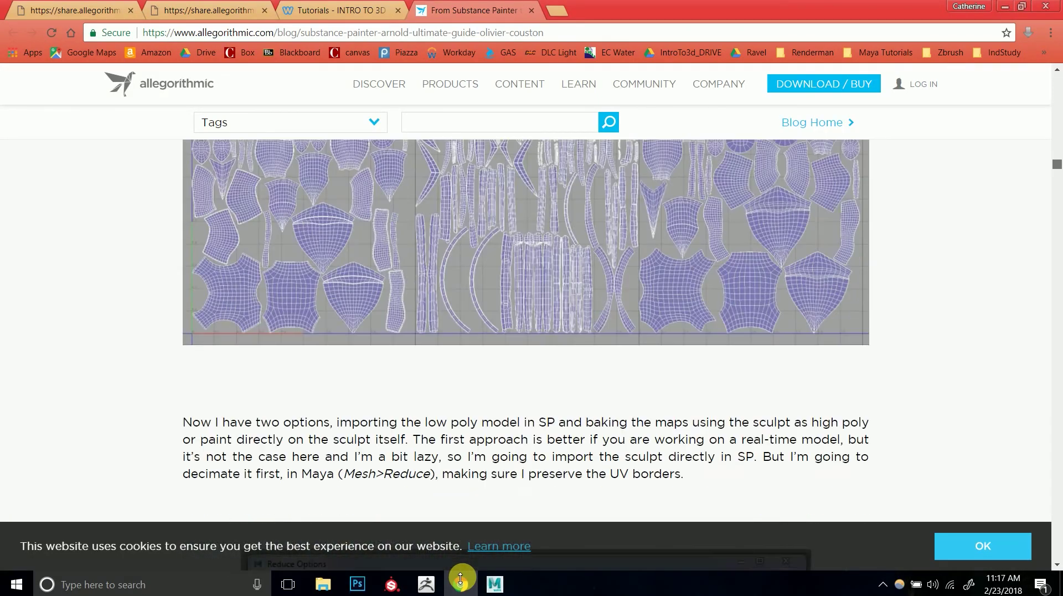
pyautogui.scroll(-20, 460, 578)
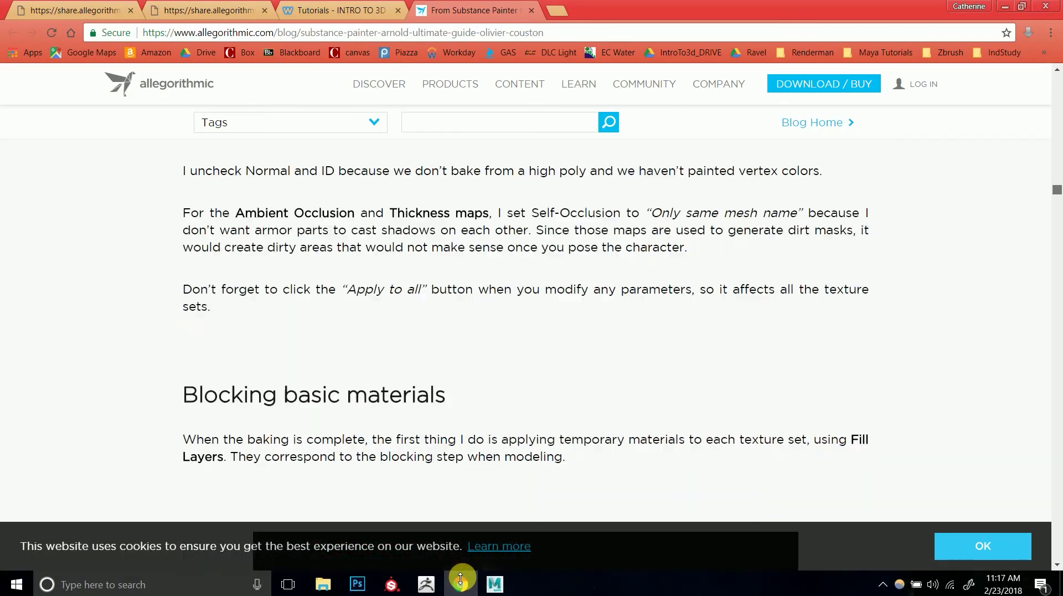
pyautogui.scroll(-6, 460, 578)
pyautogui.scroll(-8, 460, 578)
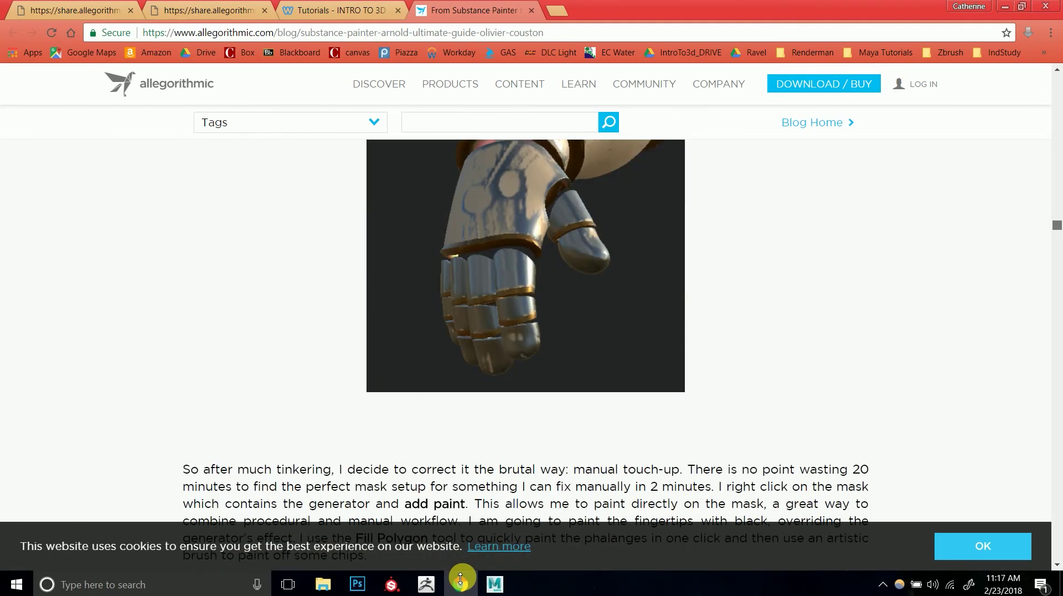
pyautogui.scroll(-7, 460, 578)
pyautogui.scroll(-20, 460, 579)
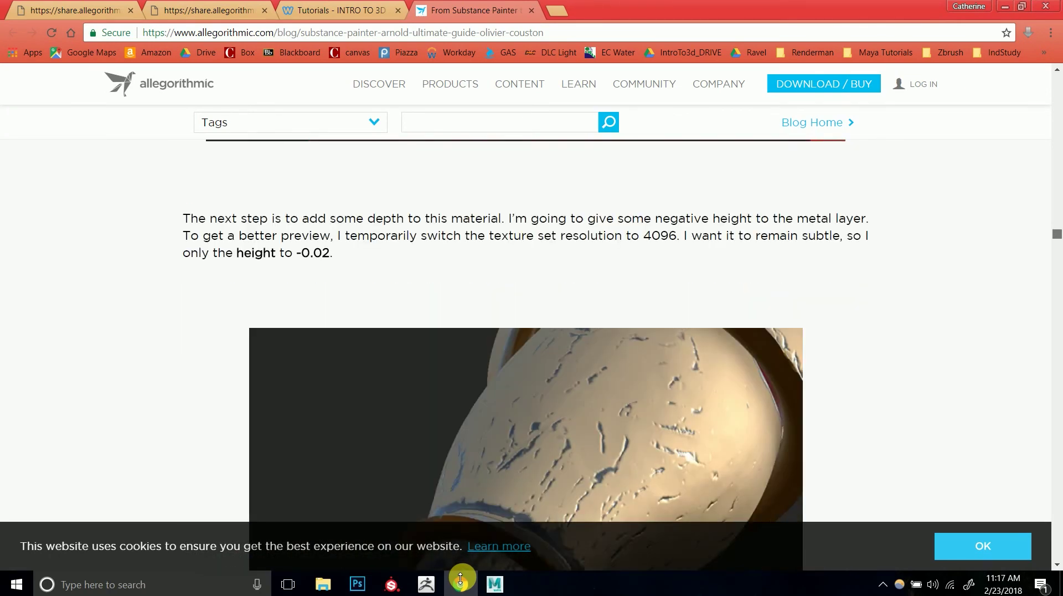
pyautogui.scroll(-12, 460, 579)
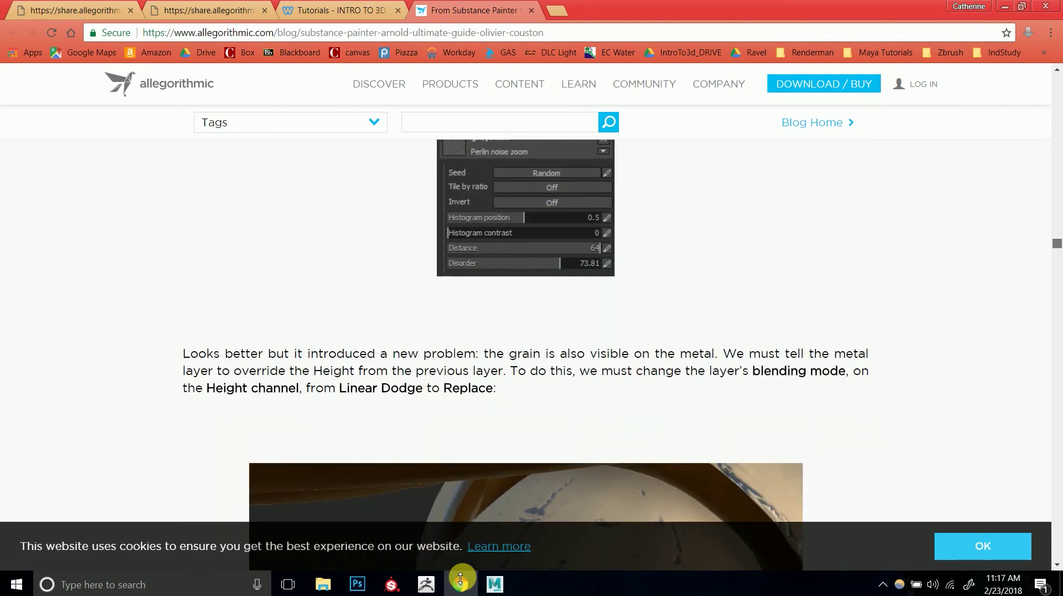
pyautogui.scroll(-15, 461, 578)
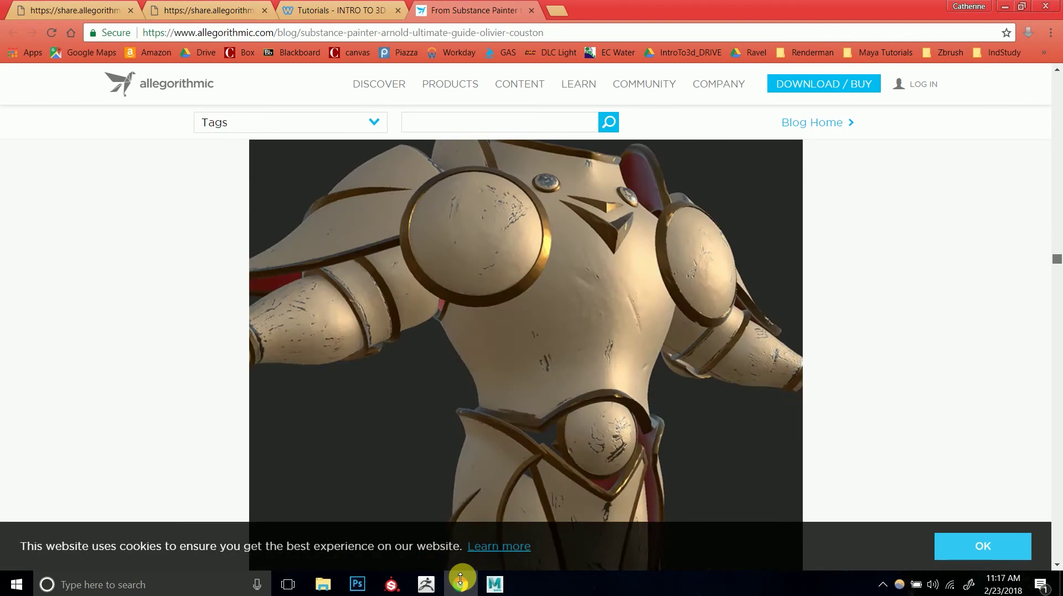
pyautogui.scroll(2, 460, 578)
pyautogui.scroll(-18, 460, 578)
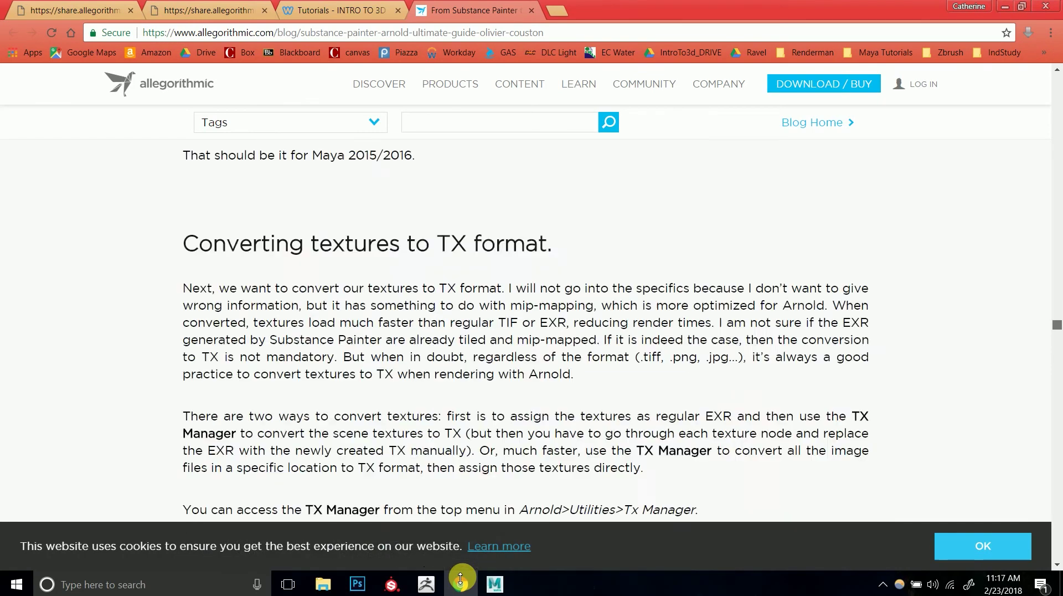
pyautogui.scroll(-15, 460, 578)
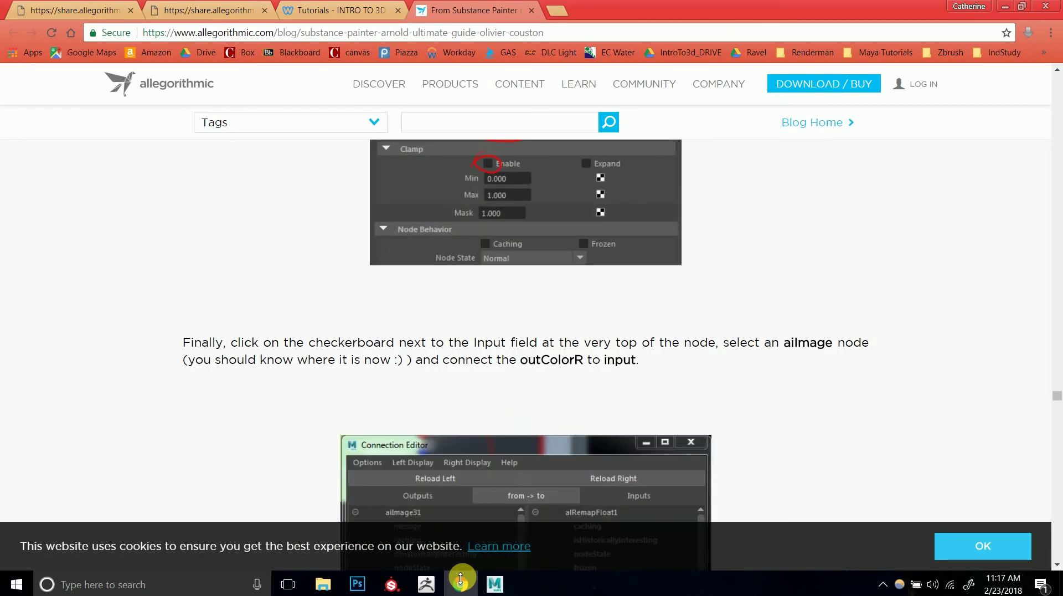
pyautogui.click(531, 10)
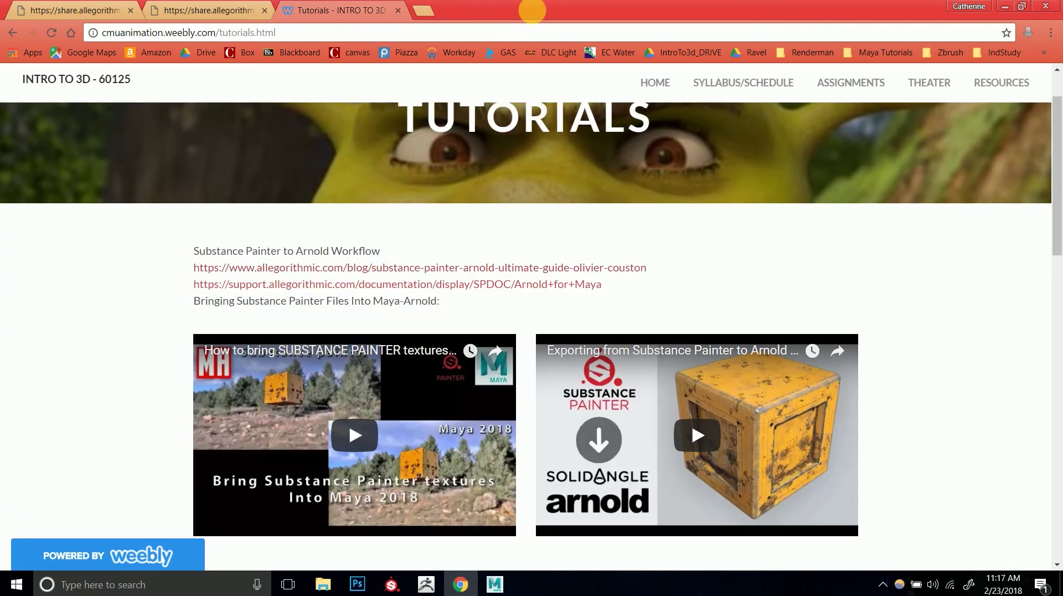